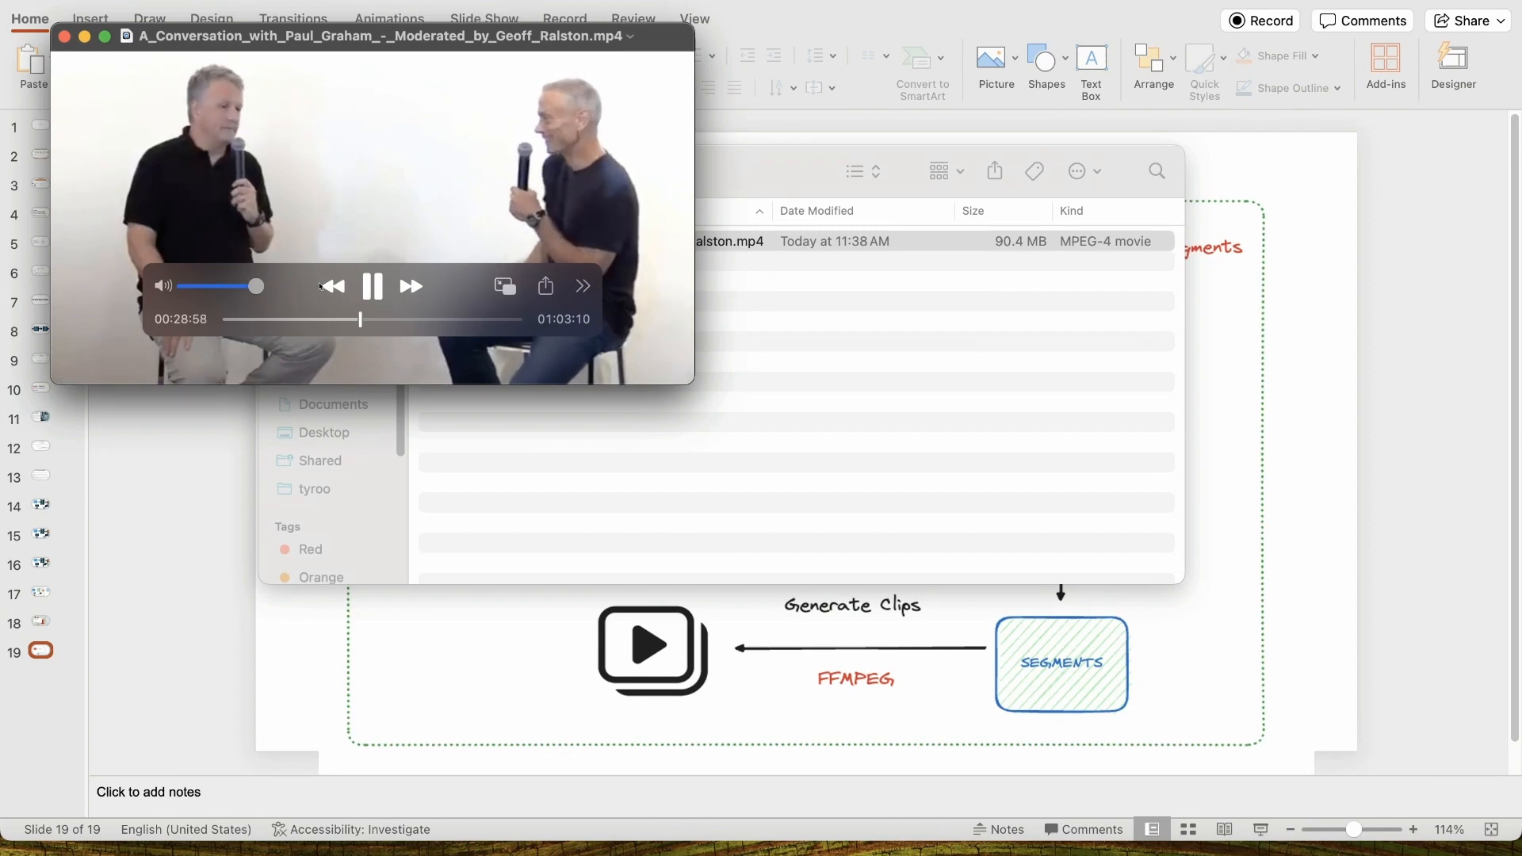
# - Pause and close the full conversation video, and go back to the project folder to browse the generated_clips files
pyautogui.click(383, 290)
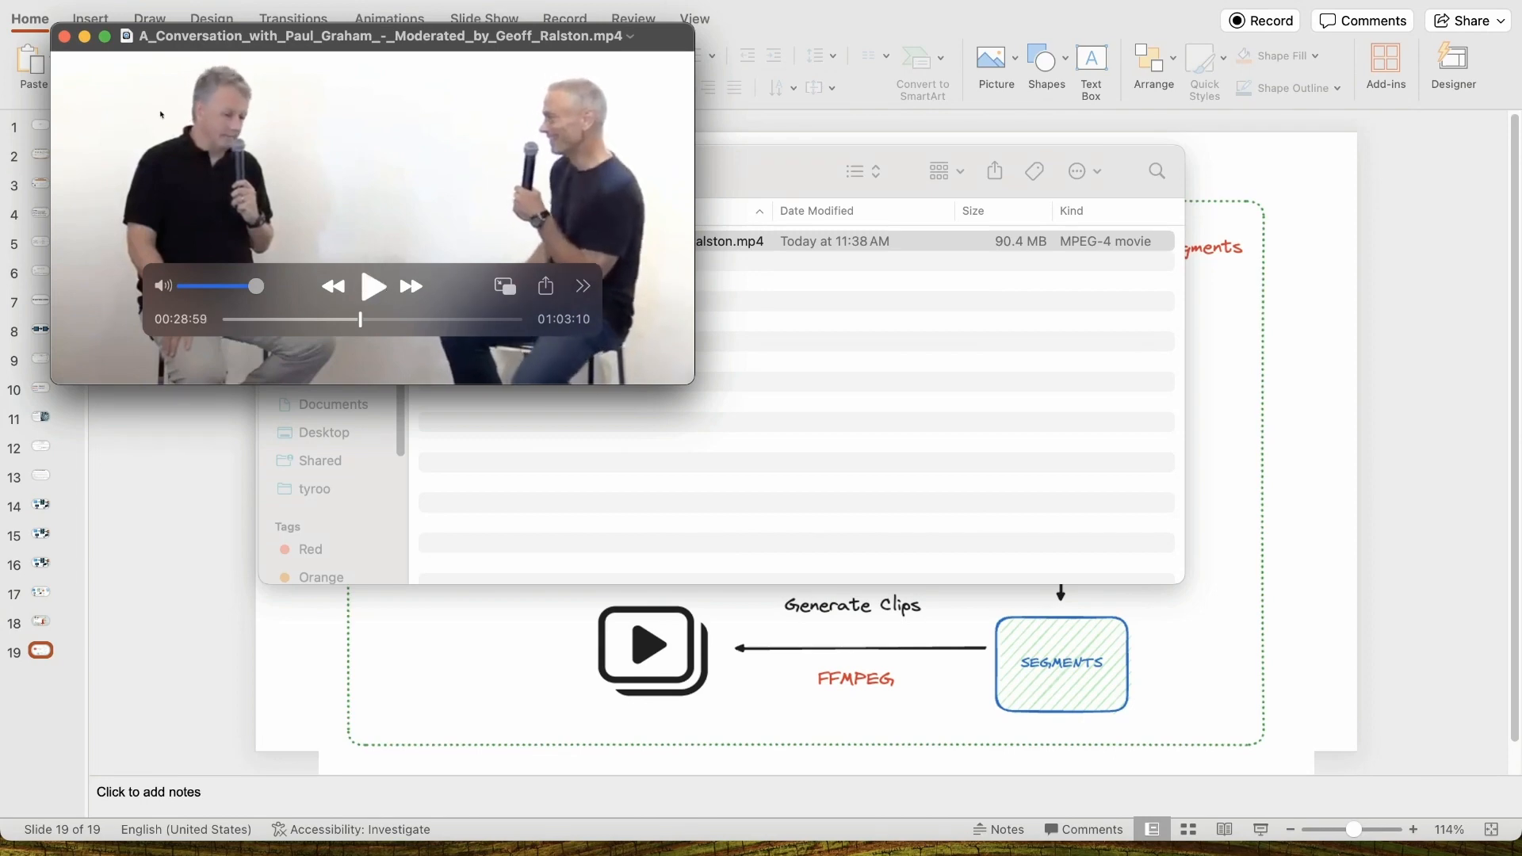
pyautogui.press('super+w')
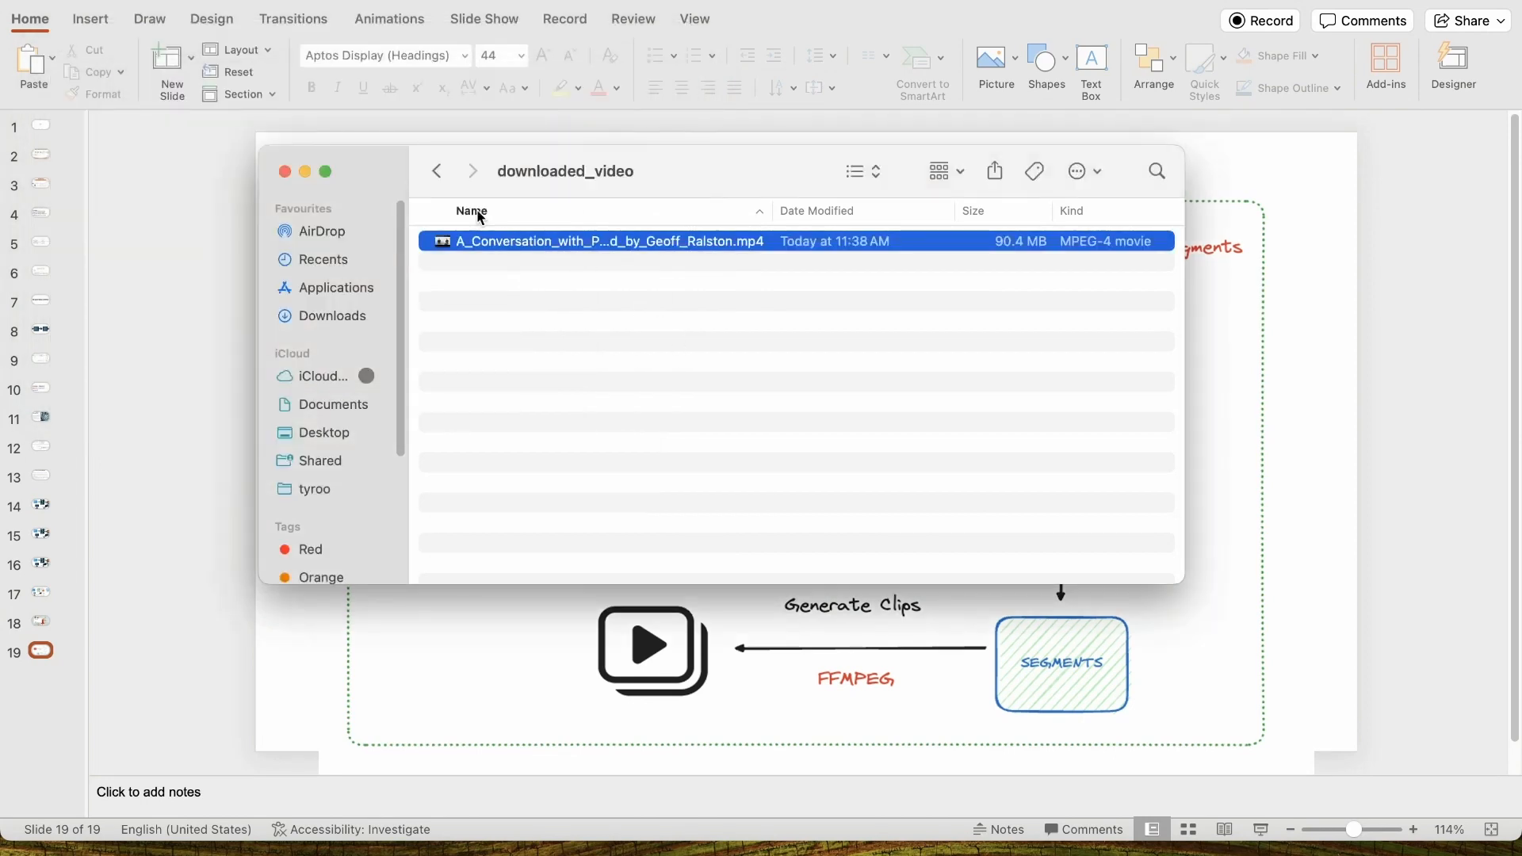
pyautogui.click(436, 171)
pyautogui.scroll(-1, 574, 412)
pyautogui.scroll(-1, 574, 412)
pyautogui.scroll(1, 574, 412)
pyautogui.click(639, 264)
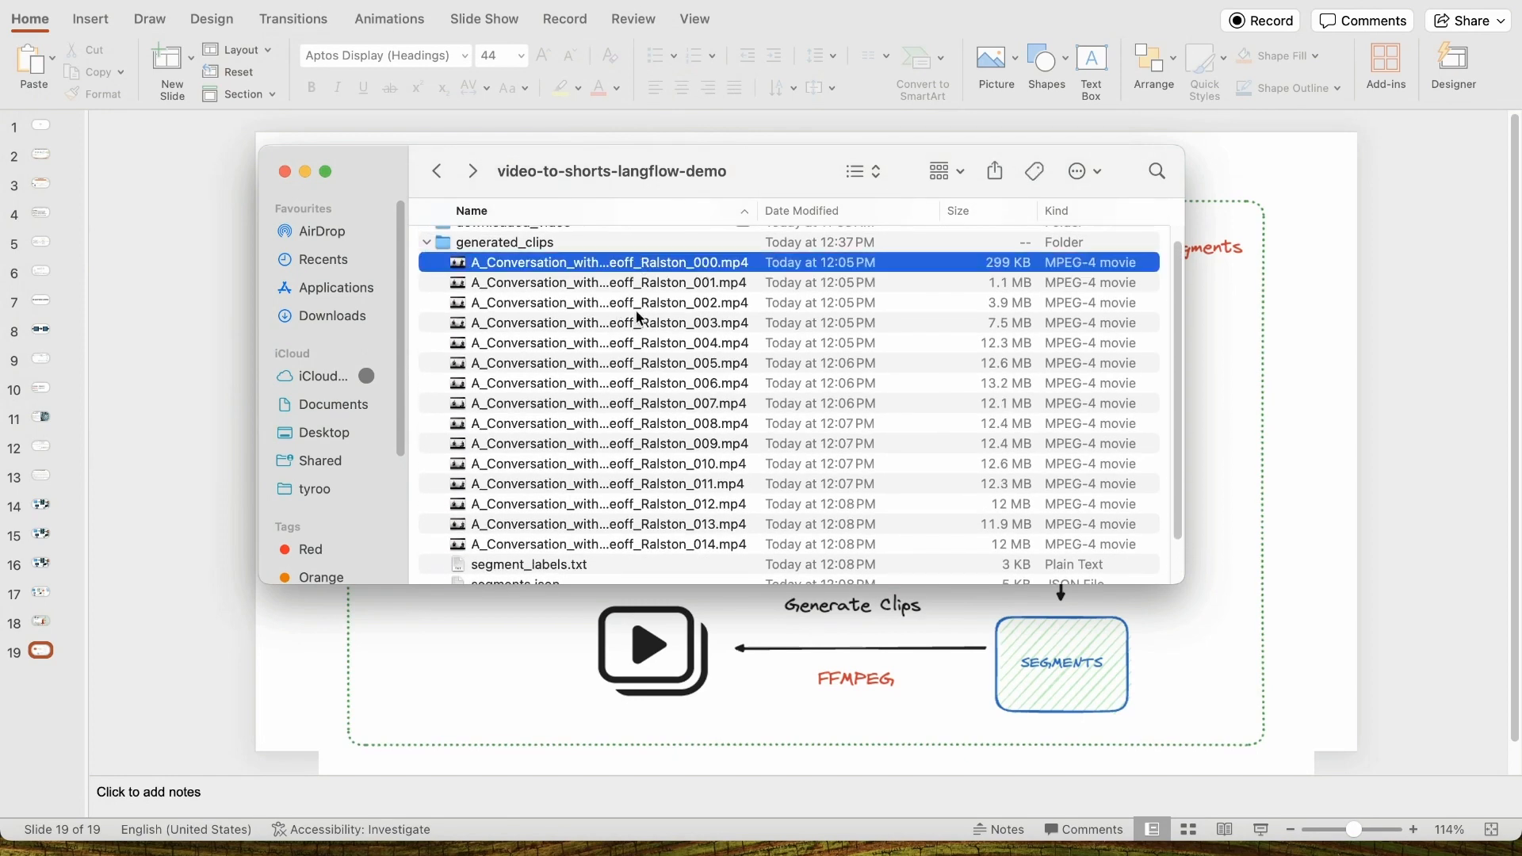
# - Open the generated clip ending in 011, play a few seconds of it, and close it
pyautogui.click(646, 545)
pyautogui.click(652, 483)
pyautogui.doubleClick(652, 483)
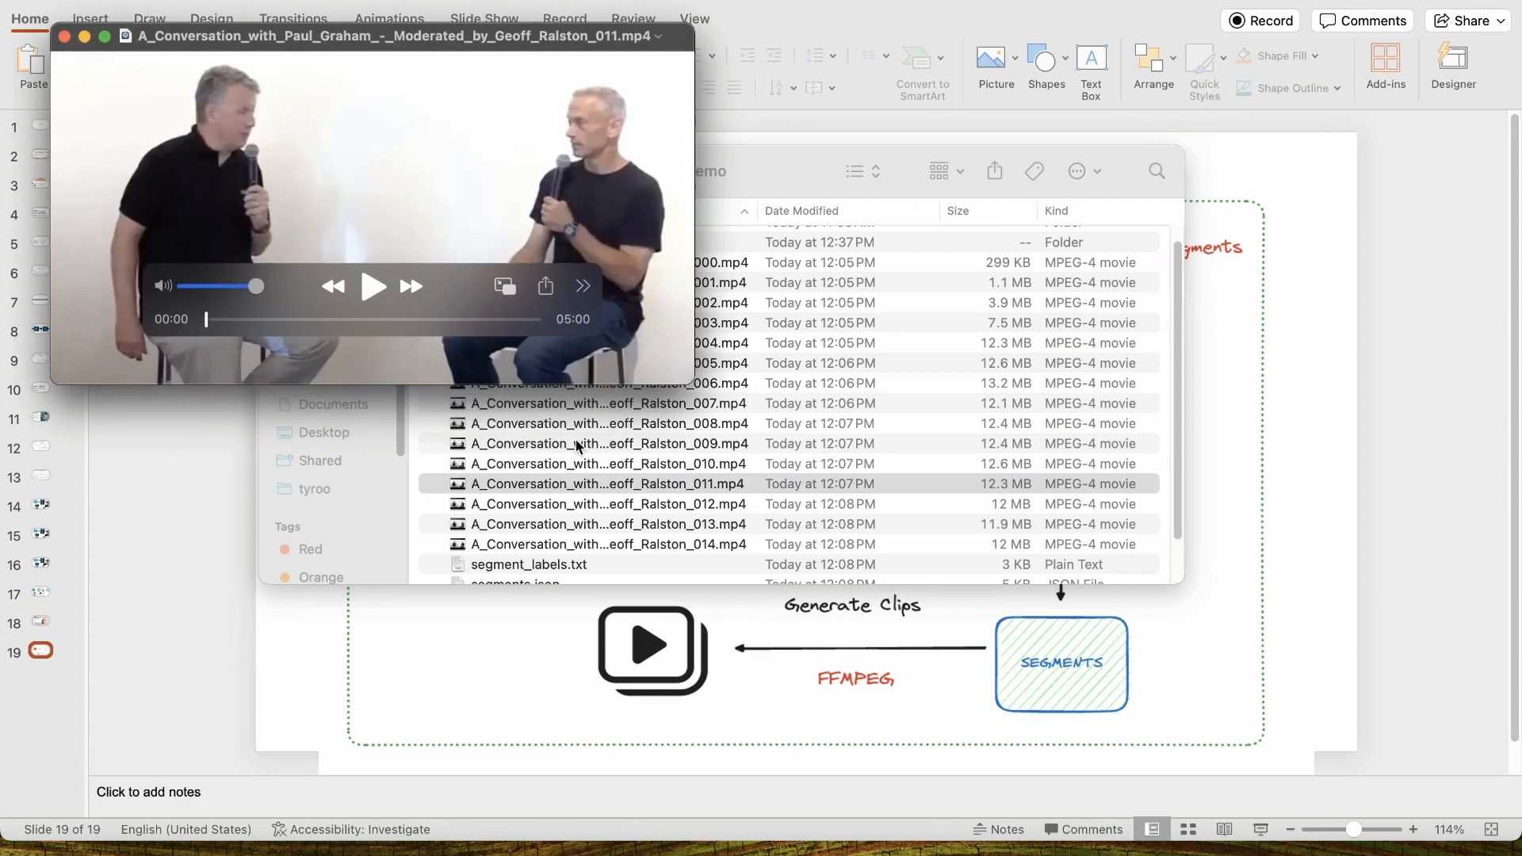
pyautogui.click(373, 287)
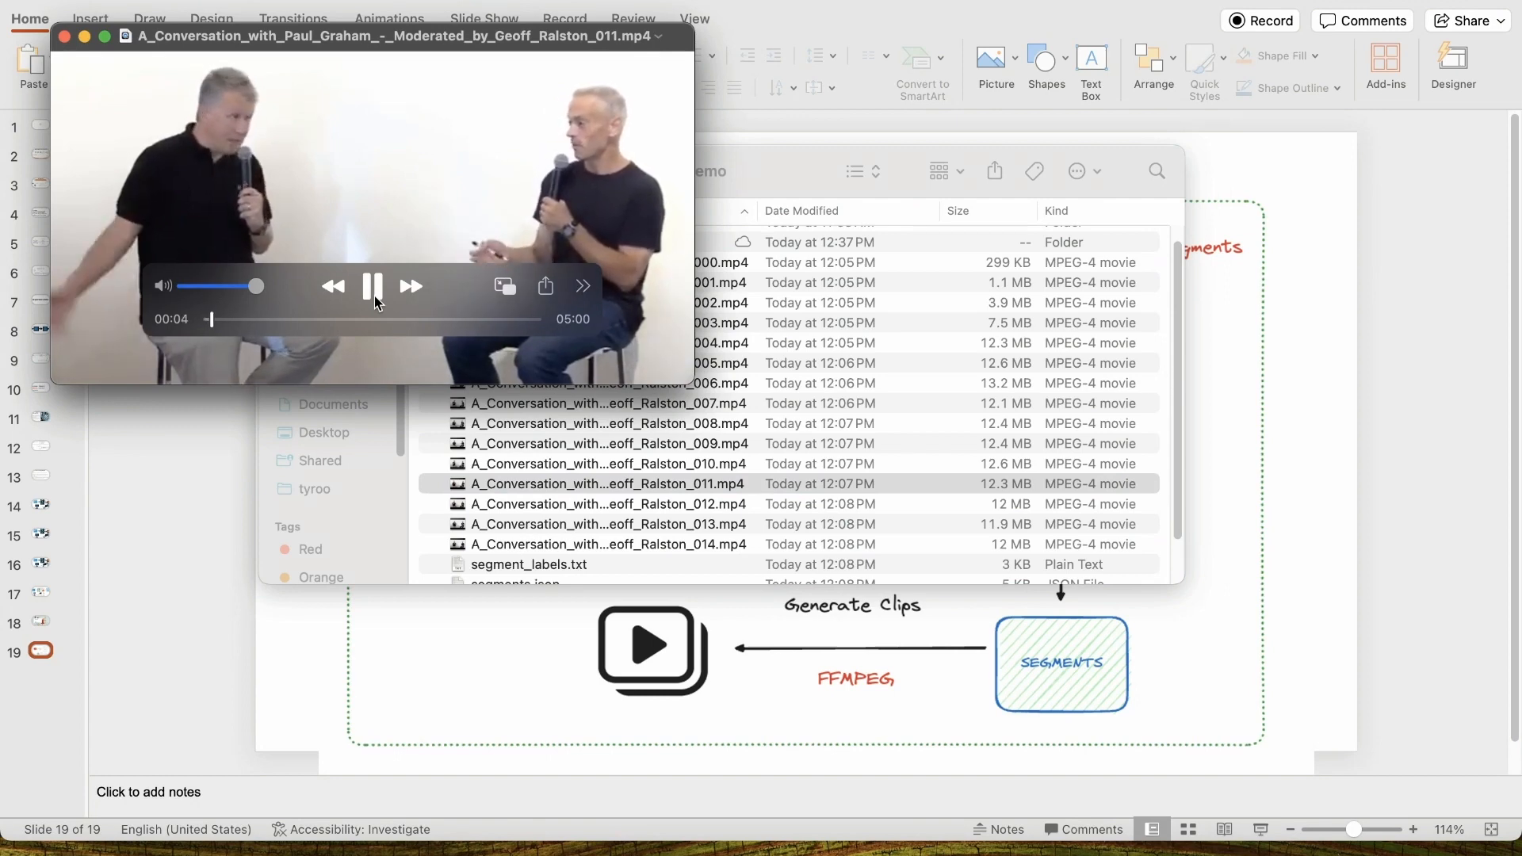
pyautogui.click(374, 291)
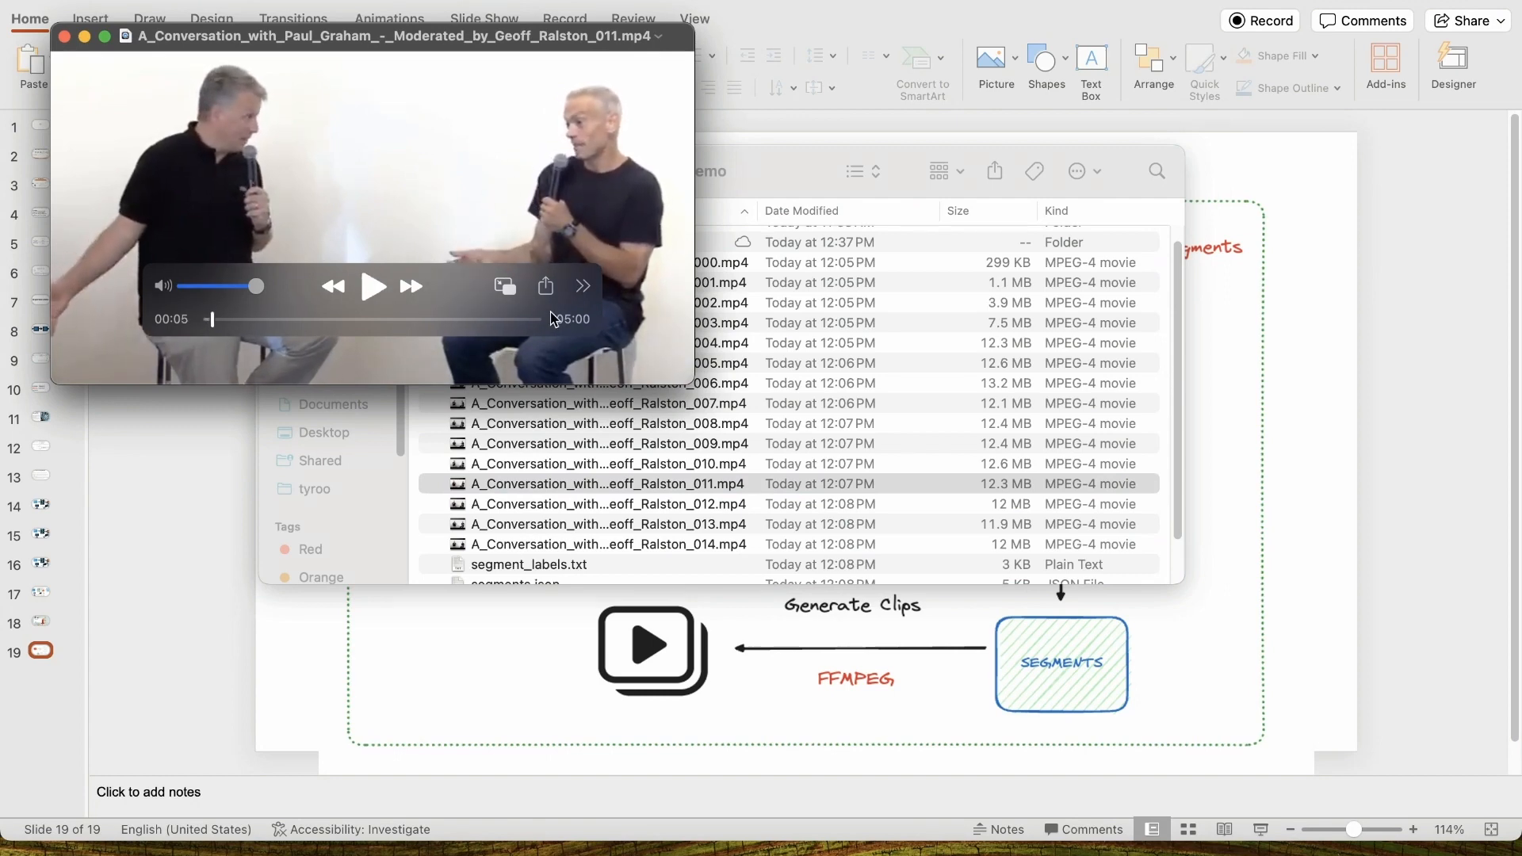
pyautogui.click(65, 37)
# - Open segment_labels.txt, review its sub-topic titles, durations and descriptions, and close the file
pyautogui.scroll(-3, 665, 520)
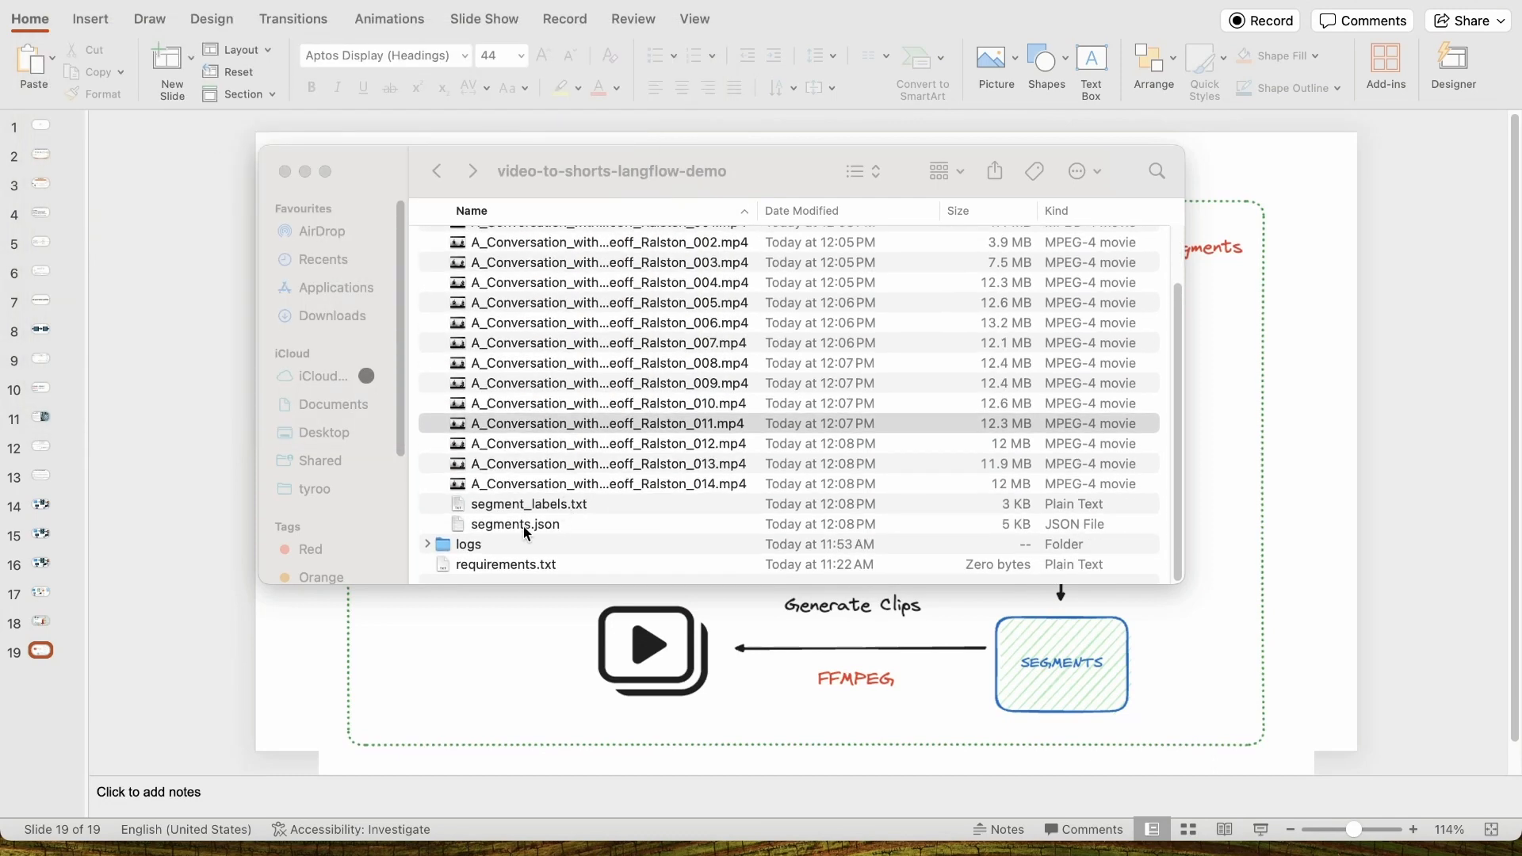
pyautogui.doubleClick(507, 506)
pyautogui.scroll(-2, 530, 336)
pyautogui.scroll(-2, 530, 336)
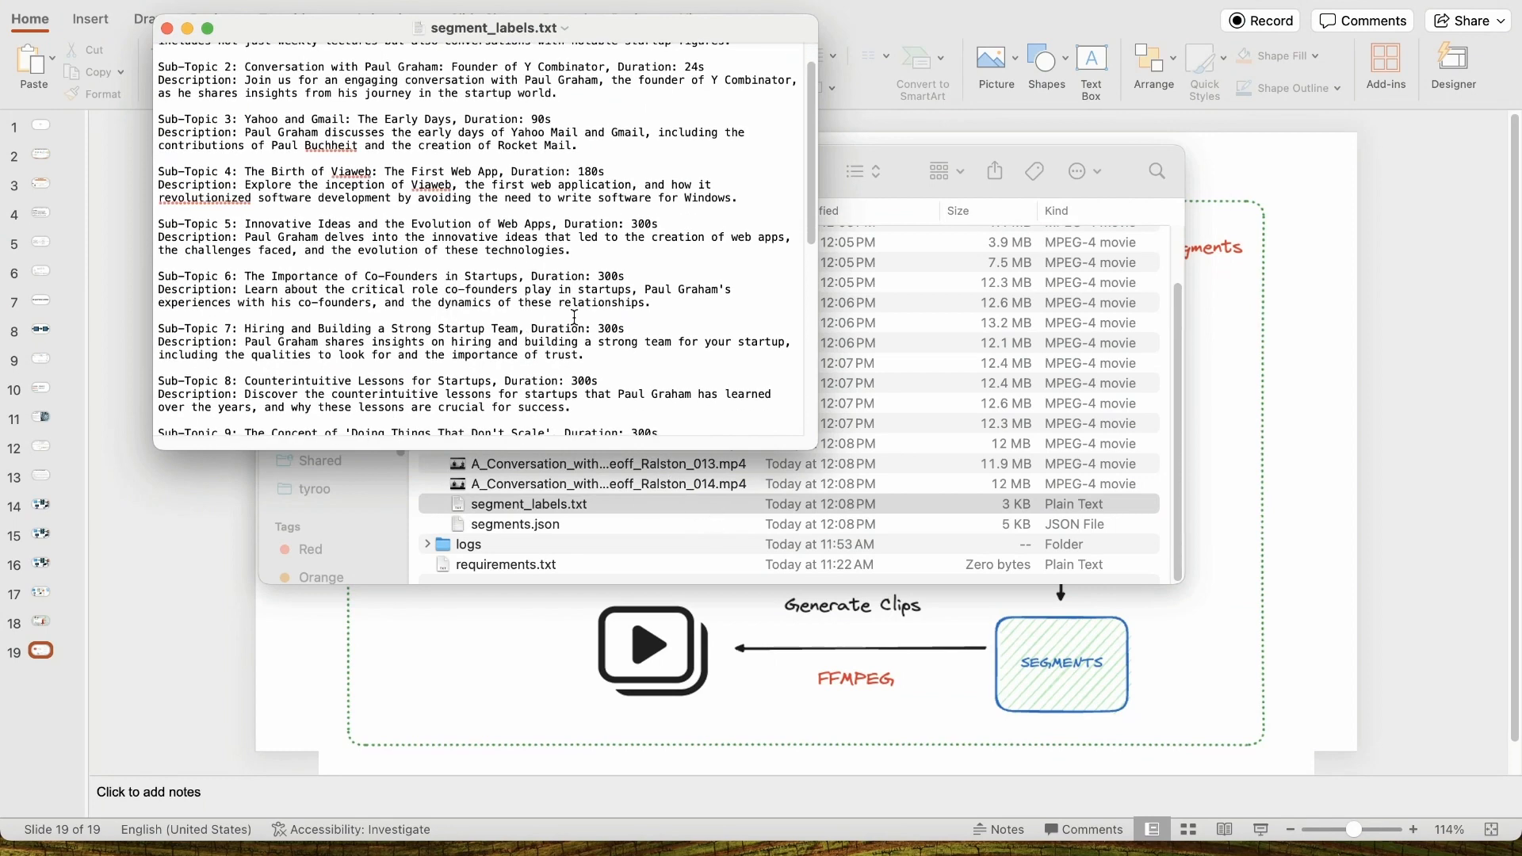
pyautogui.scroll(-10, 437, 305)
pyautogui.moveTo(210, 271); pyautogui.dragTo(457, 318)
pyautogui.click(457, 319)
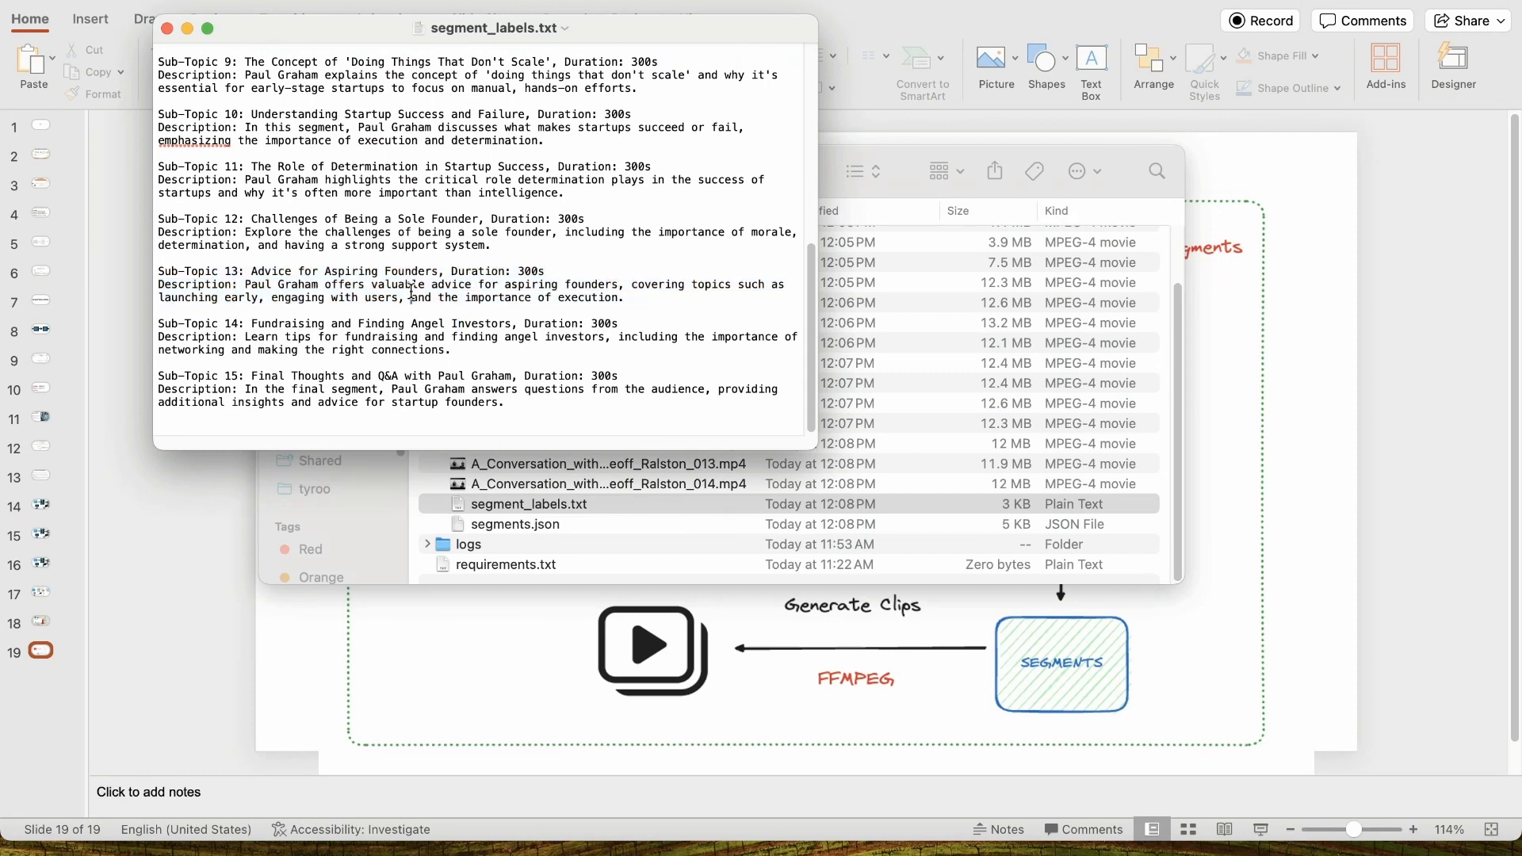
pyautogui.scroll(5, 404, 252)
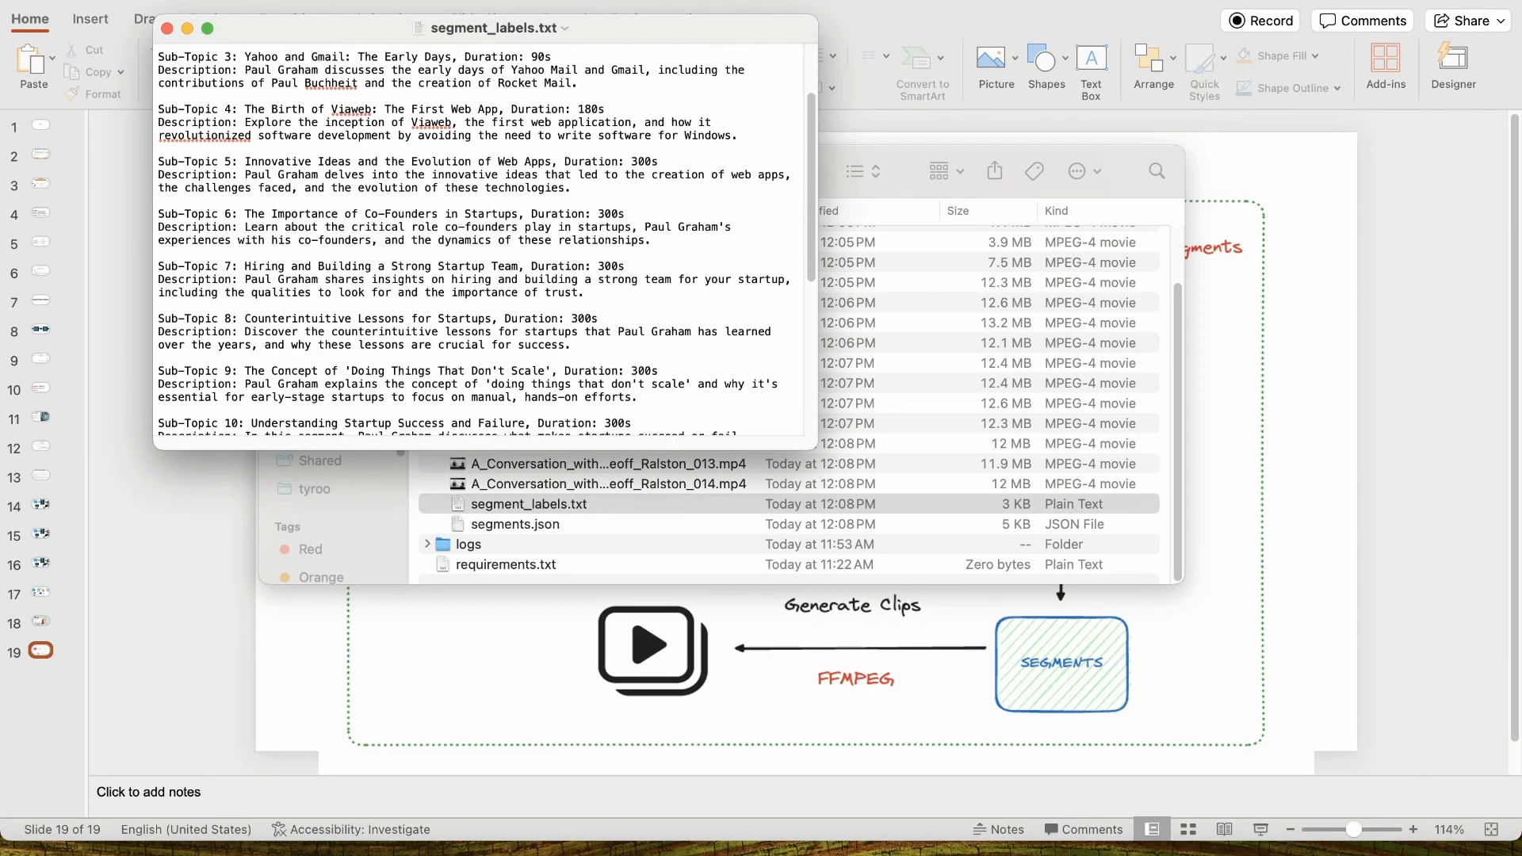
pyautogui.click(166, 28)
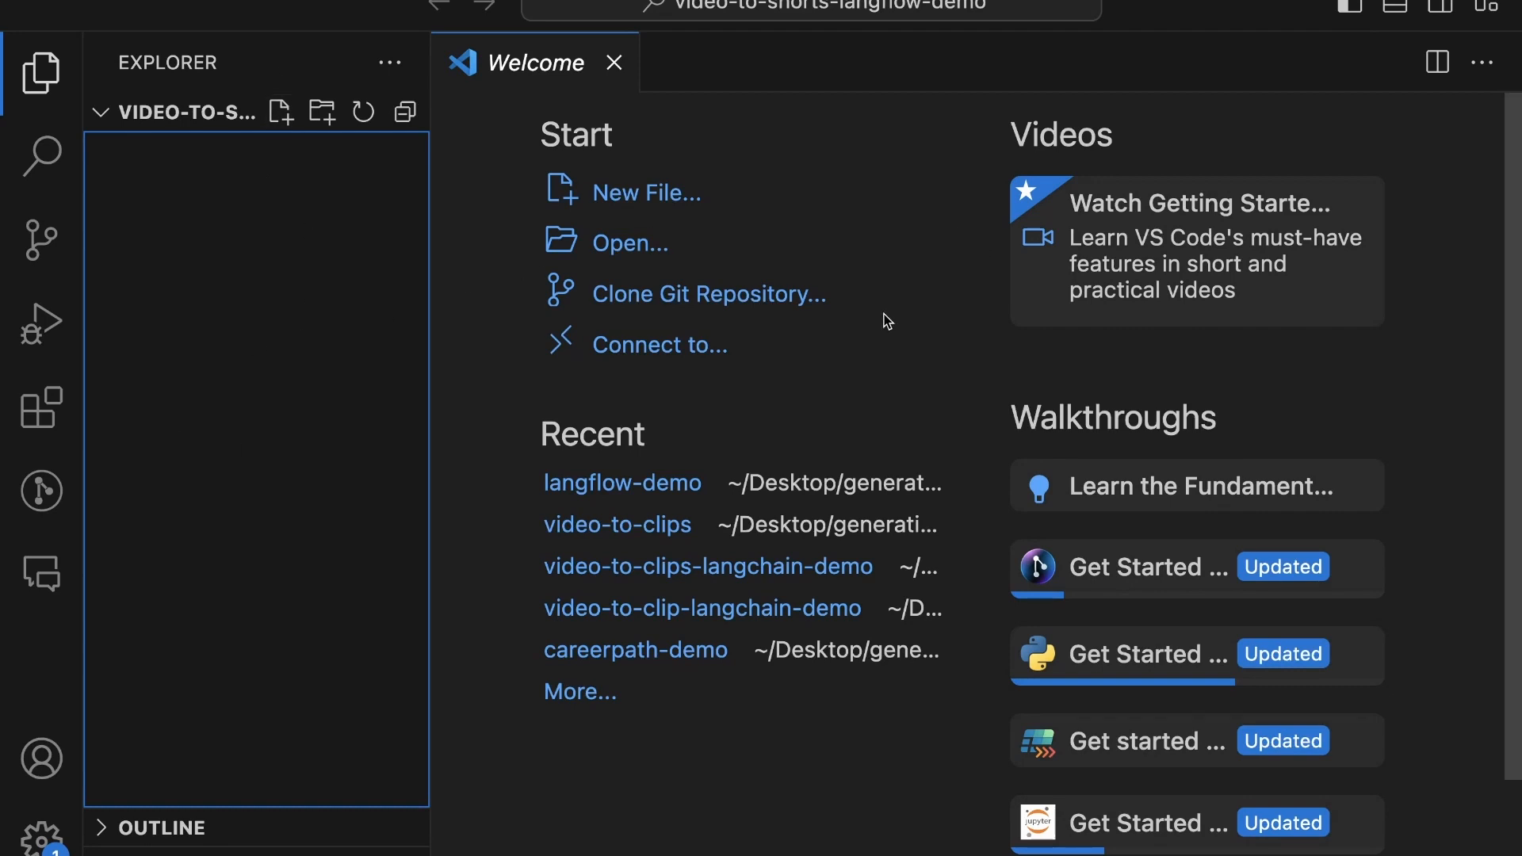
# - Create a Venv Python virtual environment in the workspace using Python 3.12.3 64-bit
pyautogui.press('super+shift+p')
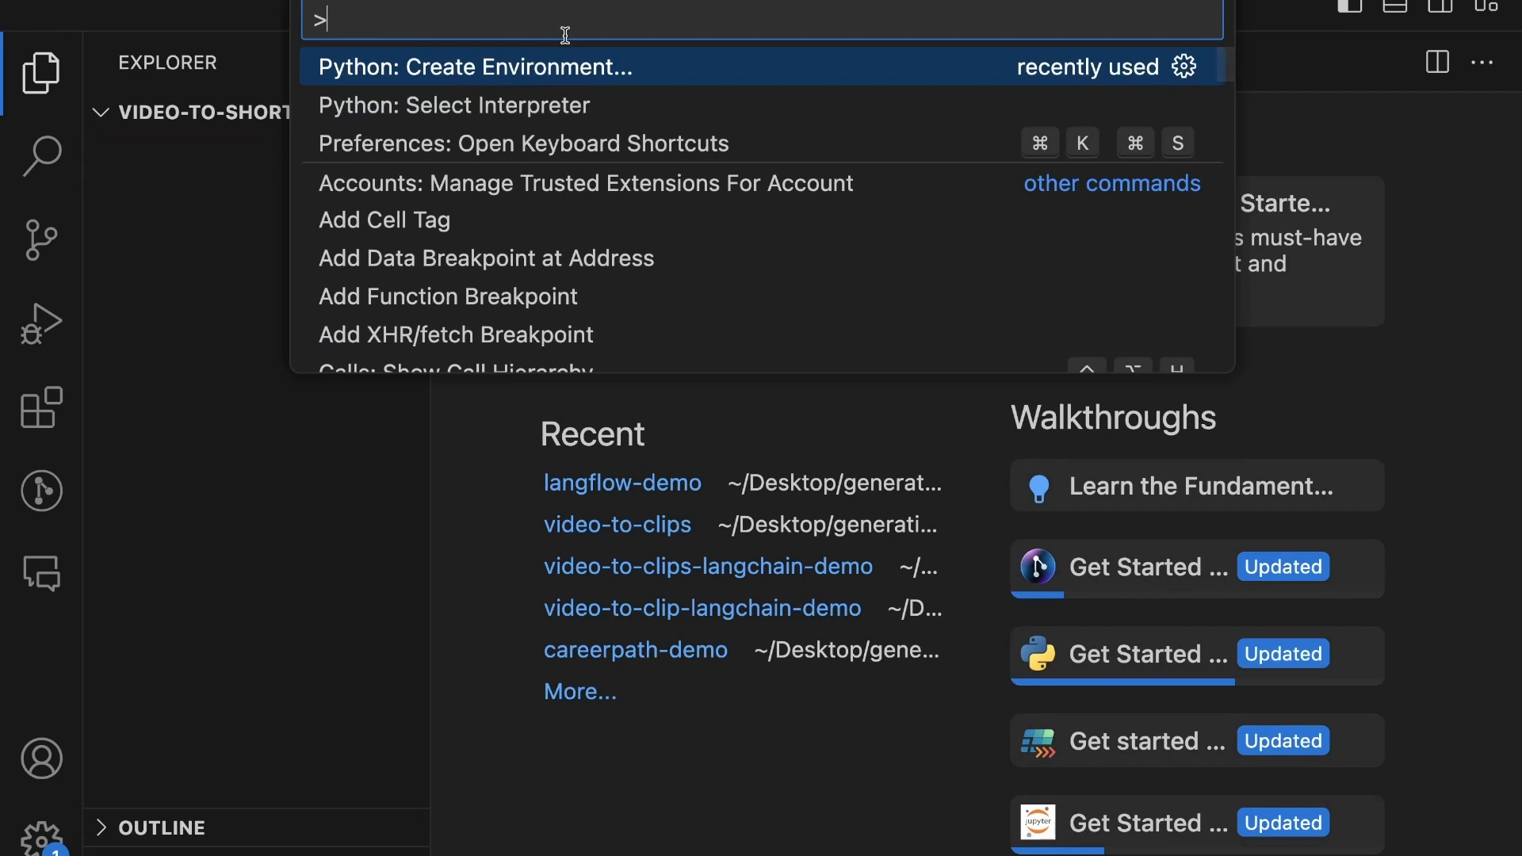
pyautogui.write('Create Env')
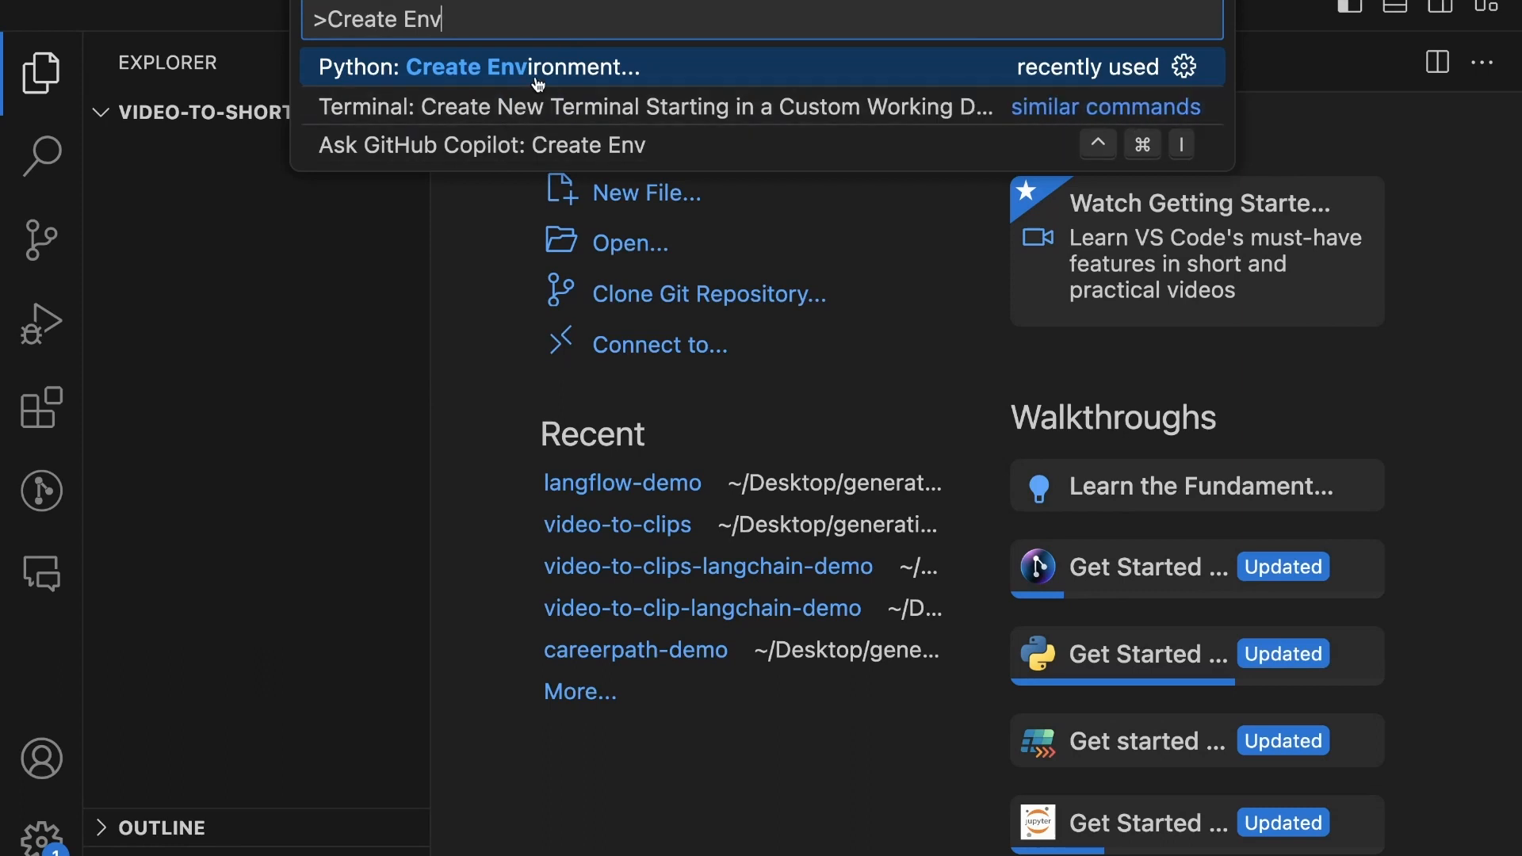
pyautogui.click(543, 66)
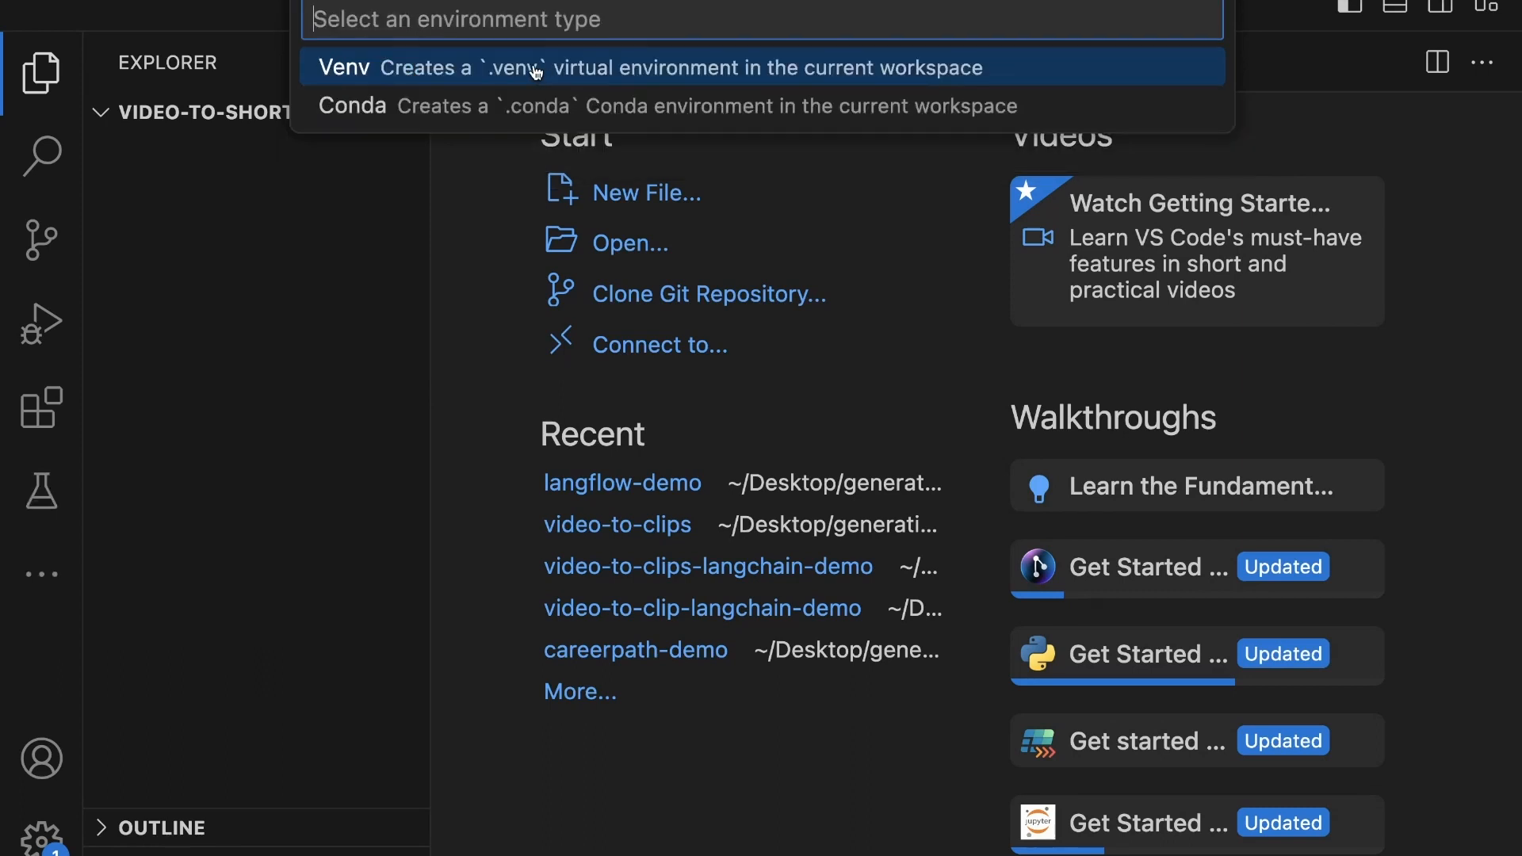
pyautogui.click(536, 71)
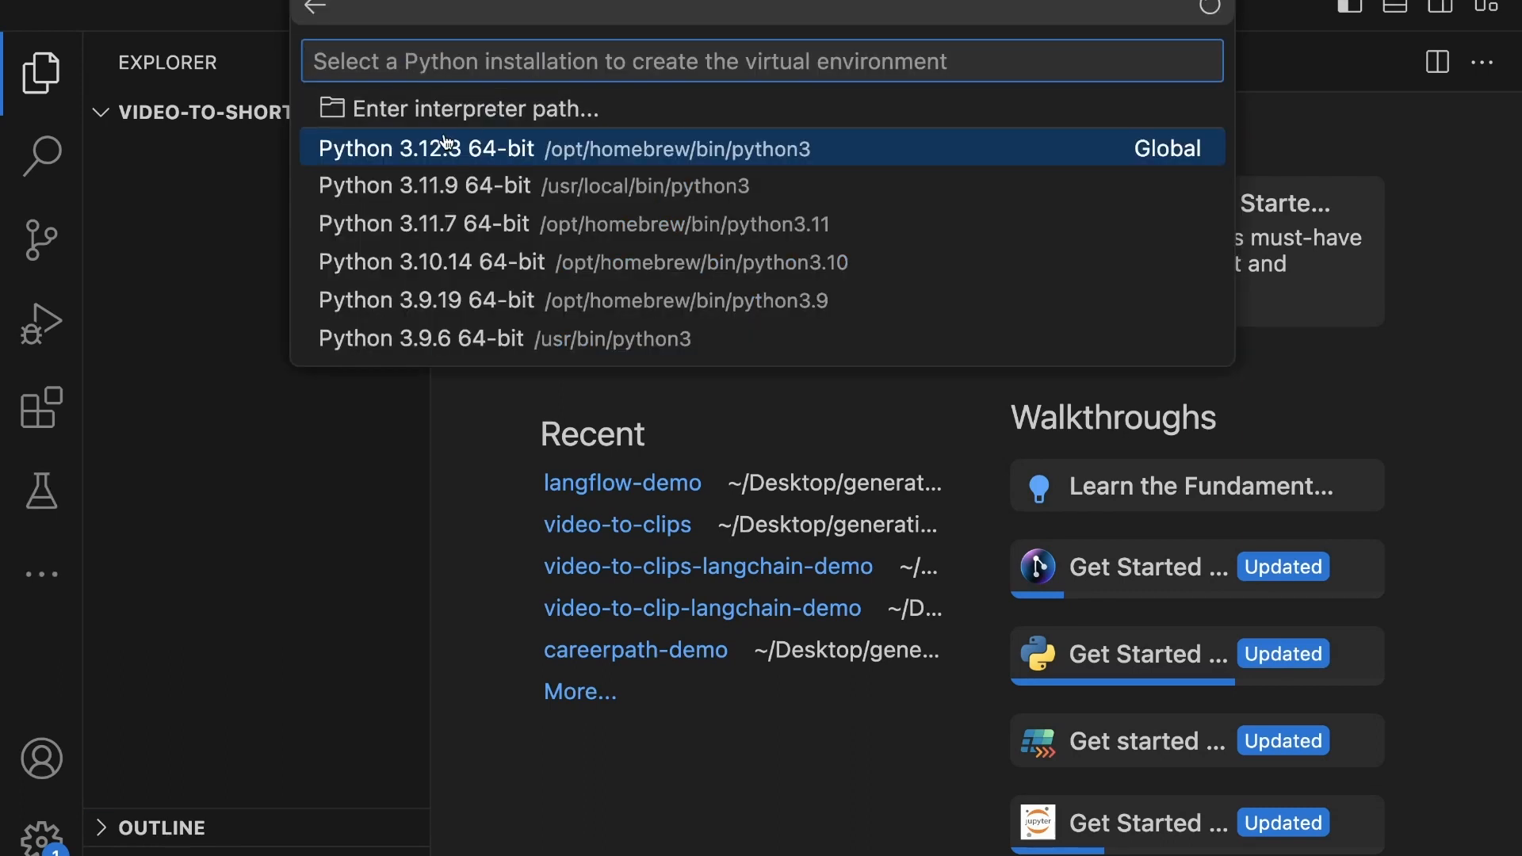
pyautogui.click(486, 150)
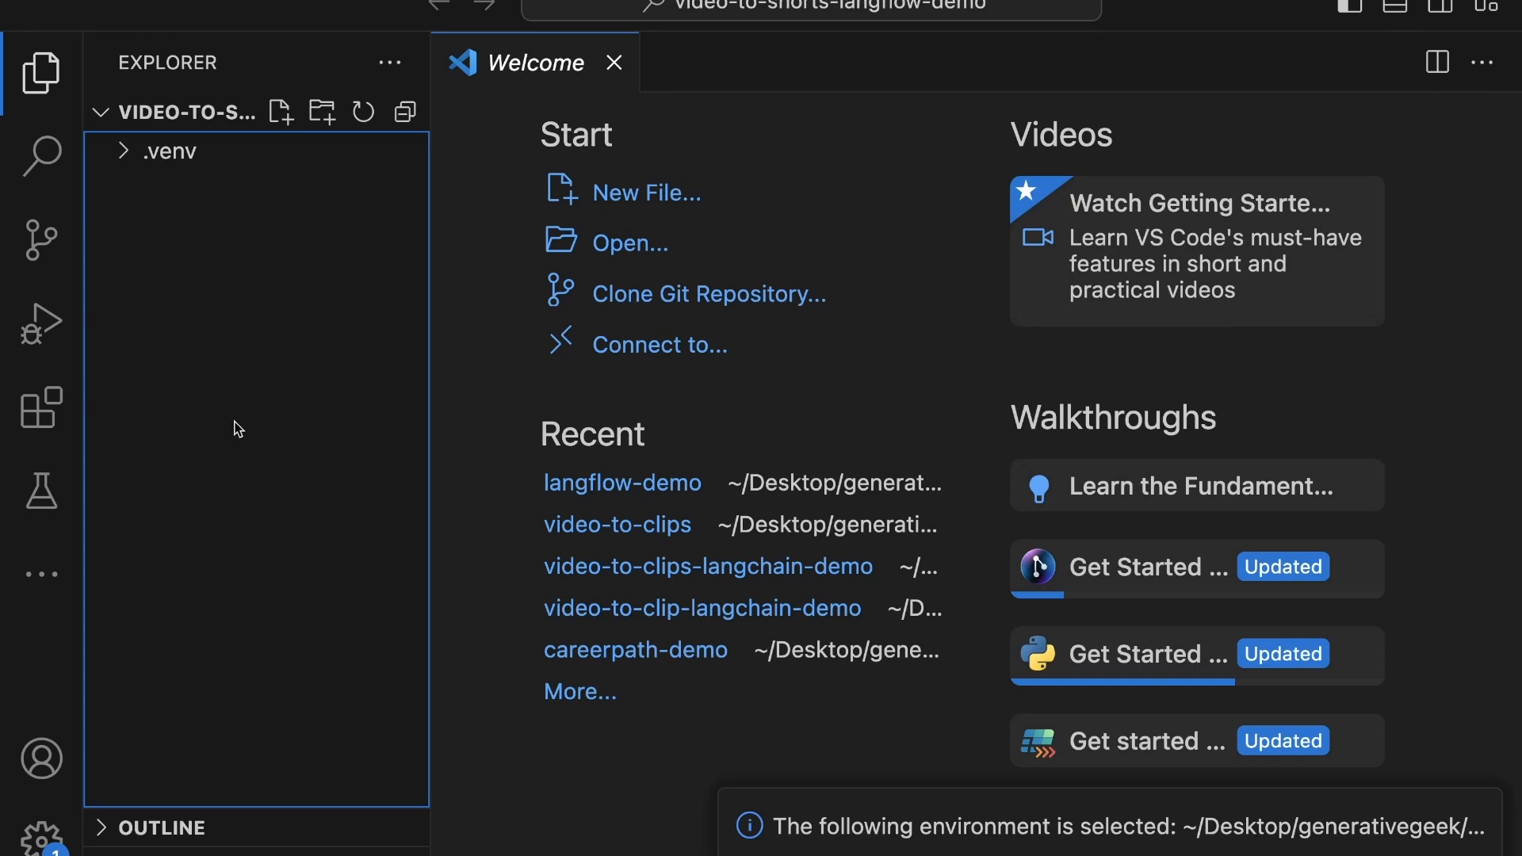
# - Create a new file named requirements.txt in the project root
pyautogui.rightClick(231, 231)
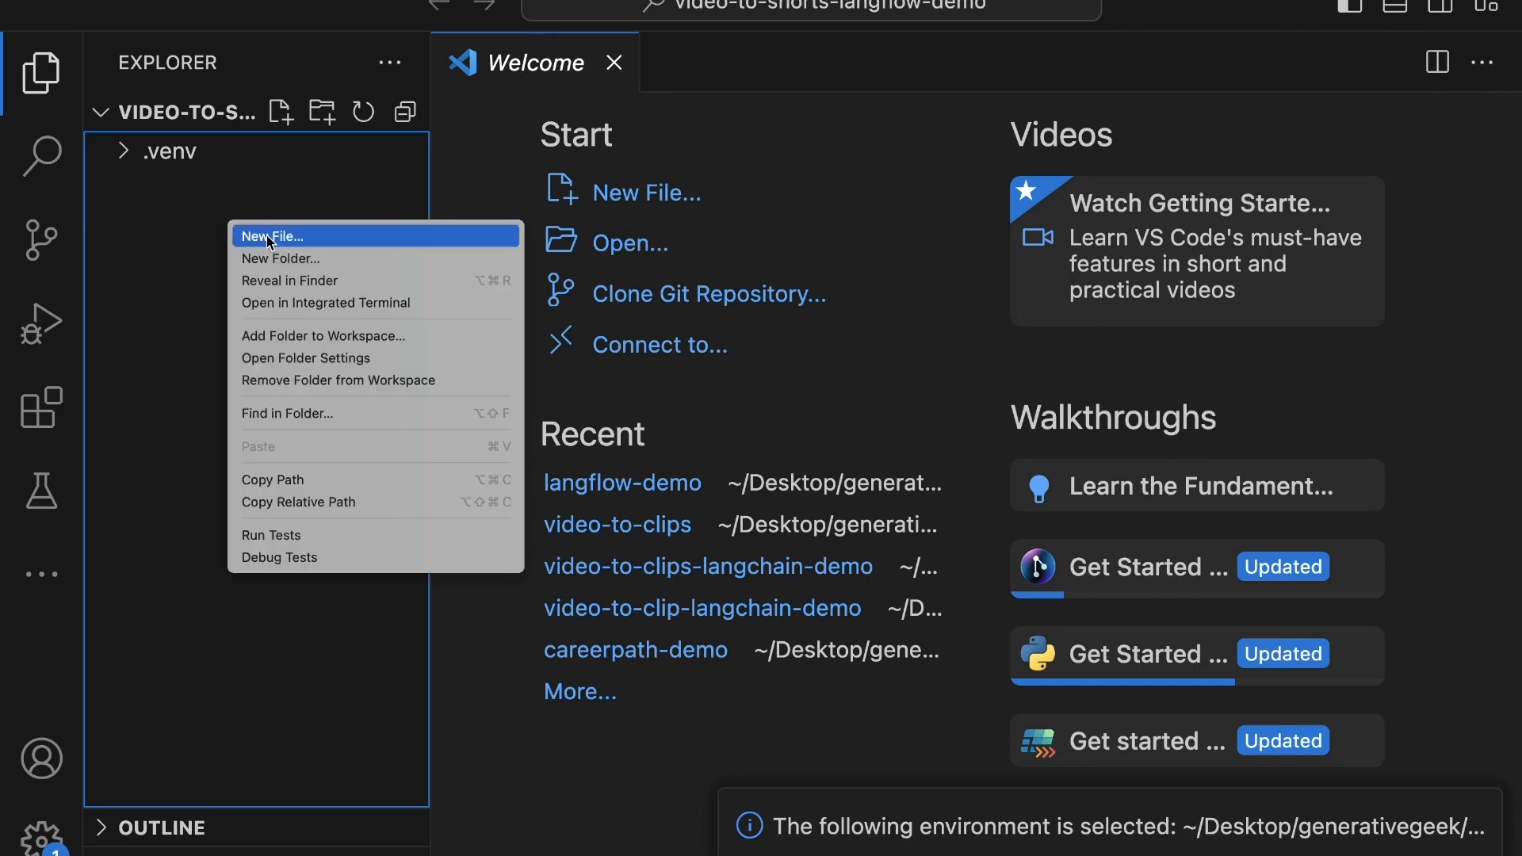
pyautogui.click(266, 235)
pyautogui.write('requireme')
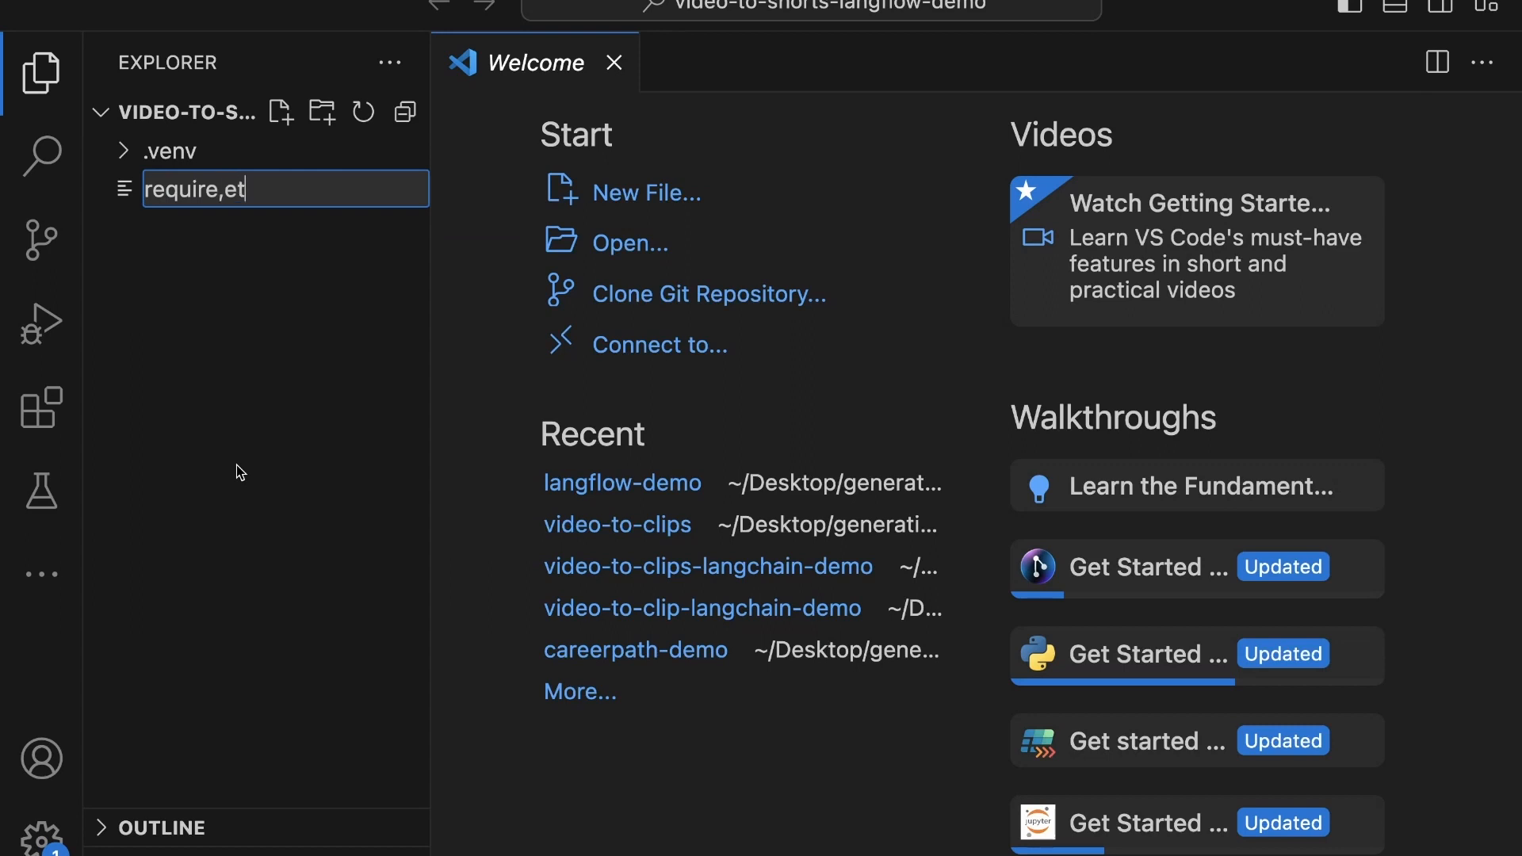
pyautogui.press('BackSpace')
pyautogui.press('BackSpace')
pyautogui.write(',')
pyautogui.press('BackSpace')
pyautogui.write('mentx.t')
pyautogui.press('BackSpace')
pyautogui.press('BackSpace')
pyautogui.press('BackSpace')
pyautogui.write('s.txt')
pyautogui.press('Return')
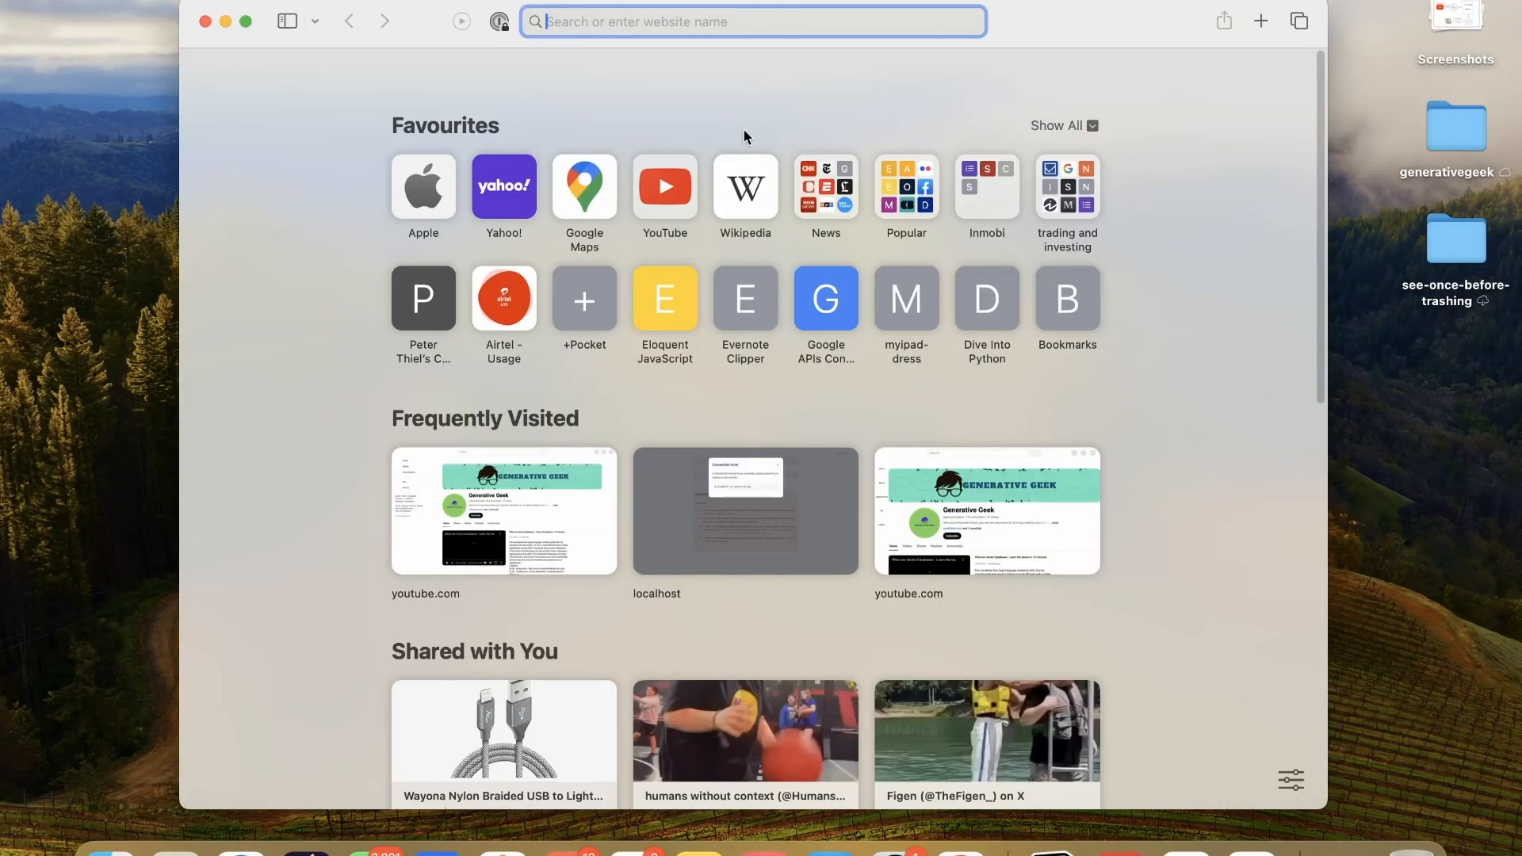
# - Search the web for "langflow github" and open the langflow-ai/langflow repository
pyautogui.write('la')
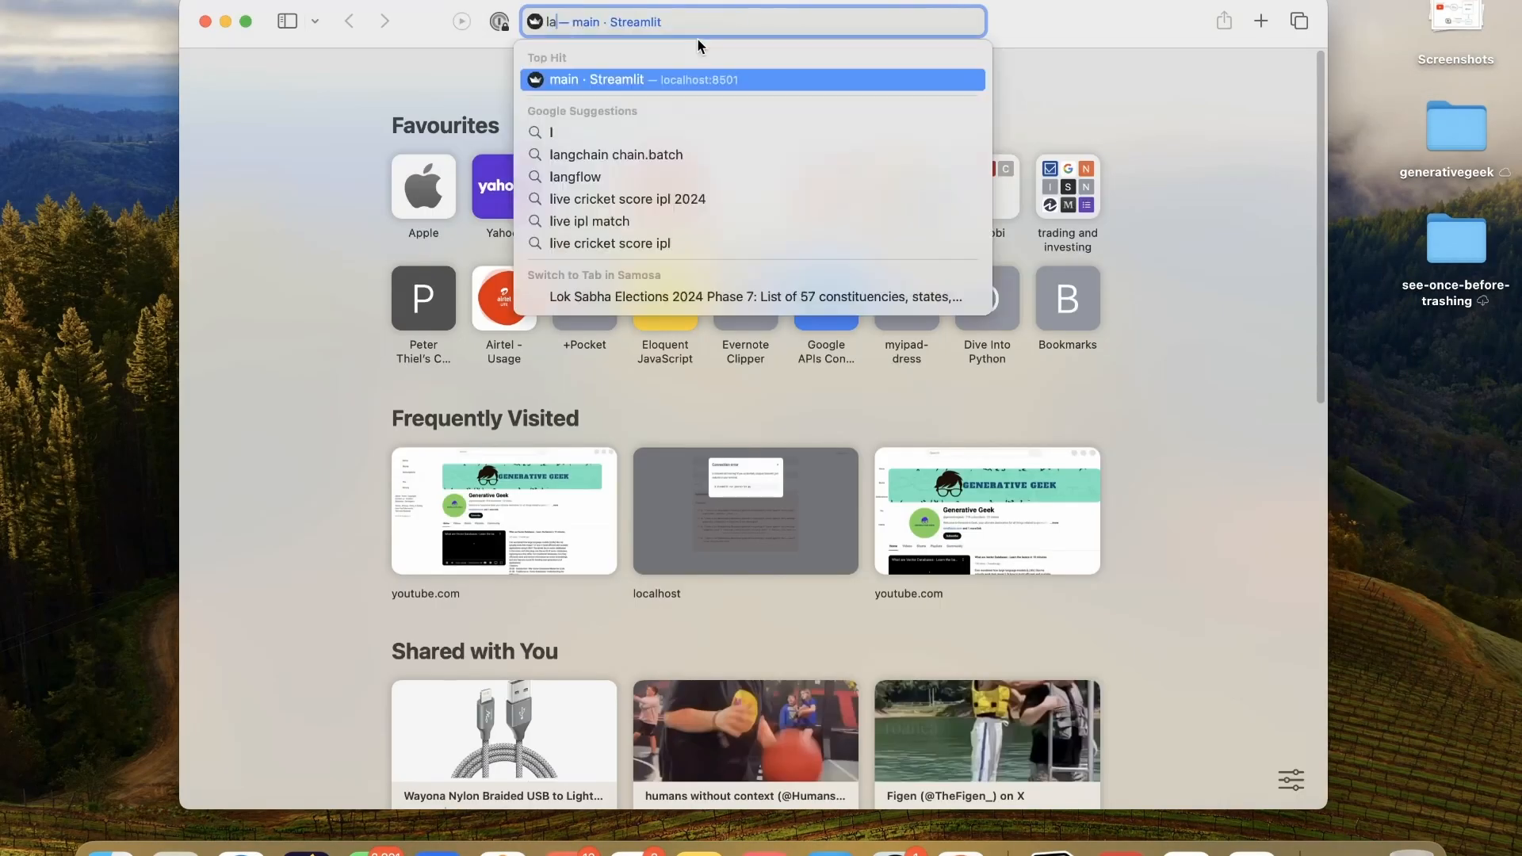
pyautogui.write('ngflow github')
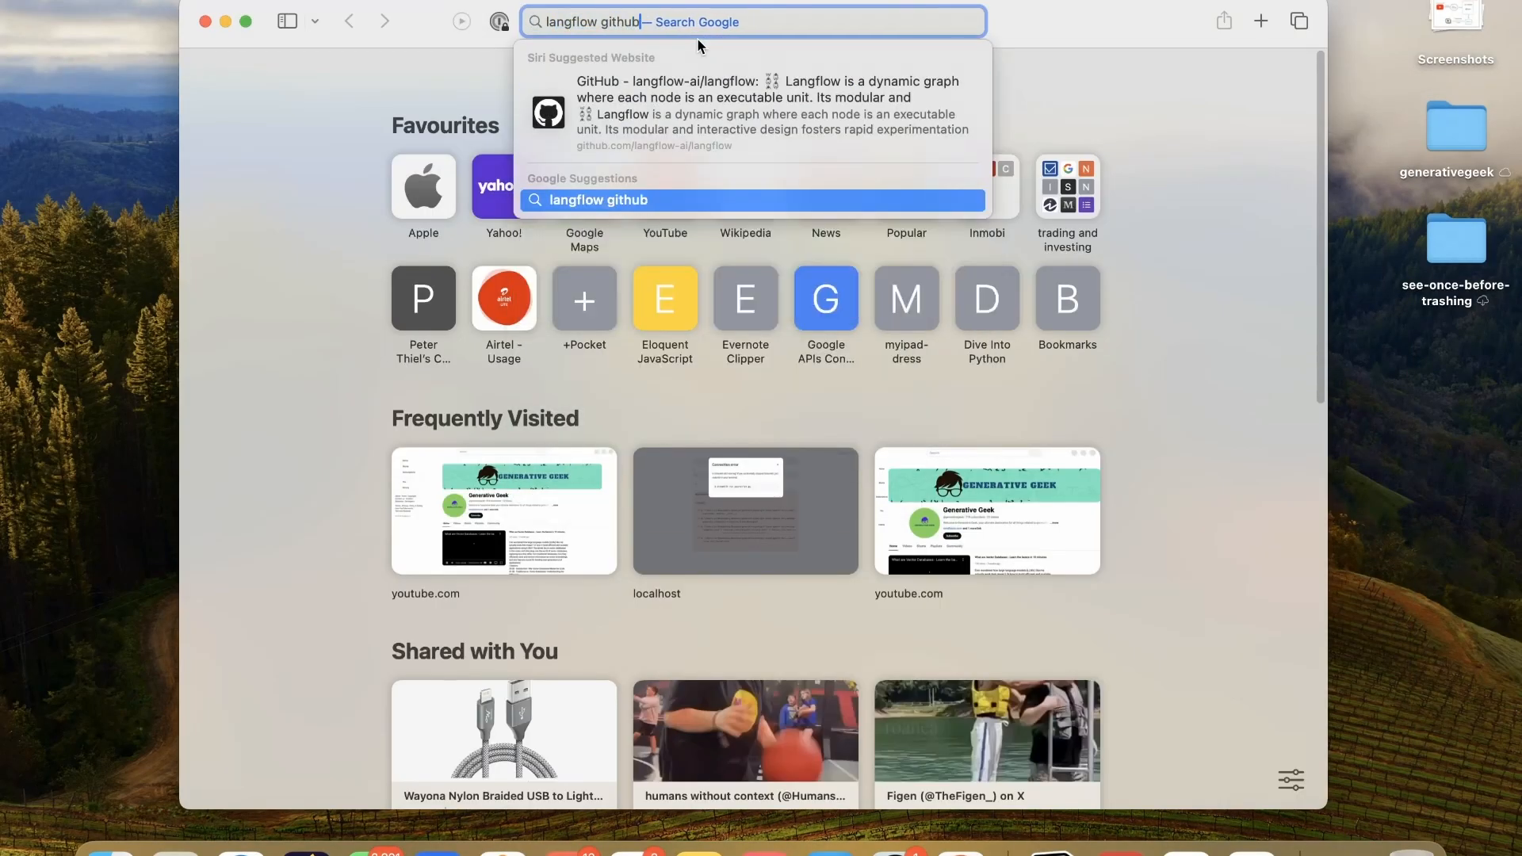
pyautogui.press('Return')
pyautogui.click(299, 270)
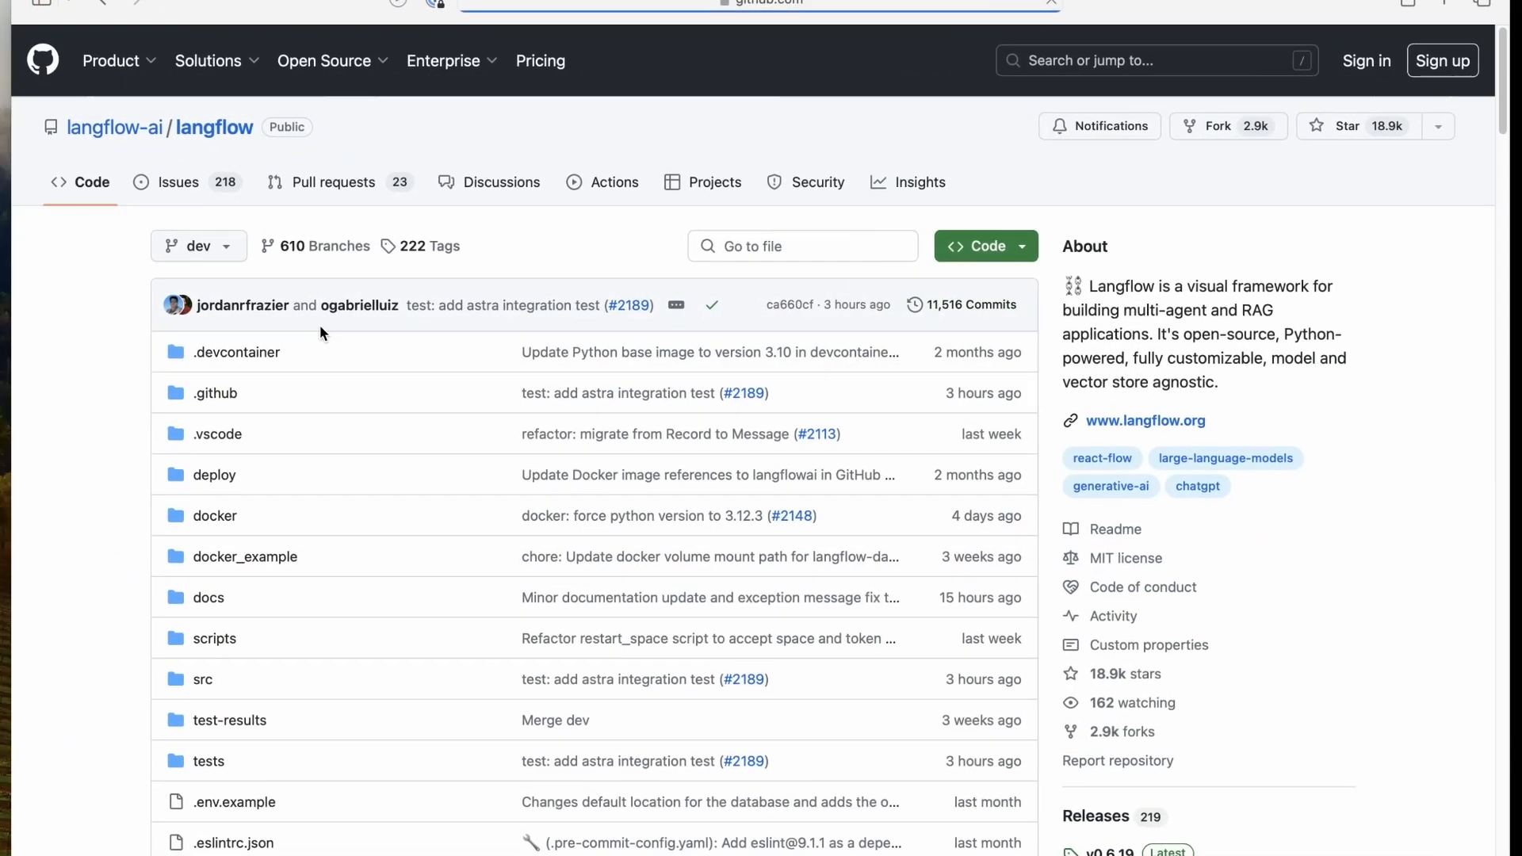
# - Copy the pre-release install command "python -m pip install langflow --pre --force-reinstall" from the README's Get Started section
pyautogui.scroll(-10, 433, 303)
pyautogui.scroll(-2, 330, 376)
pyautogui.scroll(4, 326, 367)
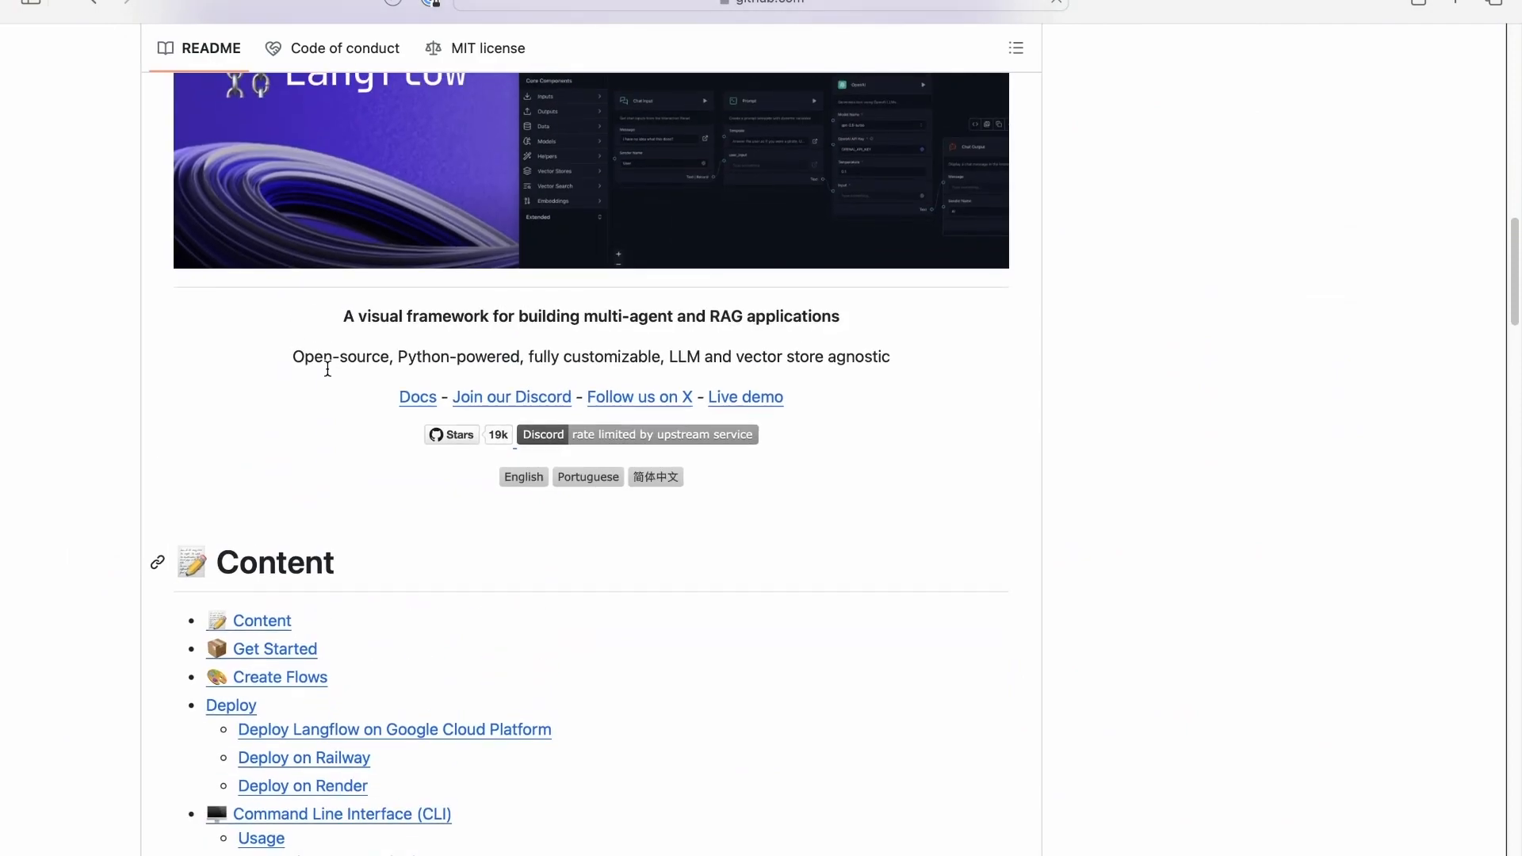
pyautogui.scroll(-13, 326, 368)
pyautogui.scroll(10, 326, 368)
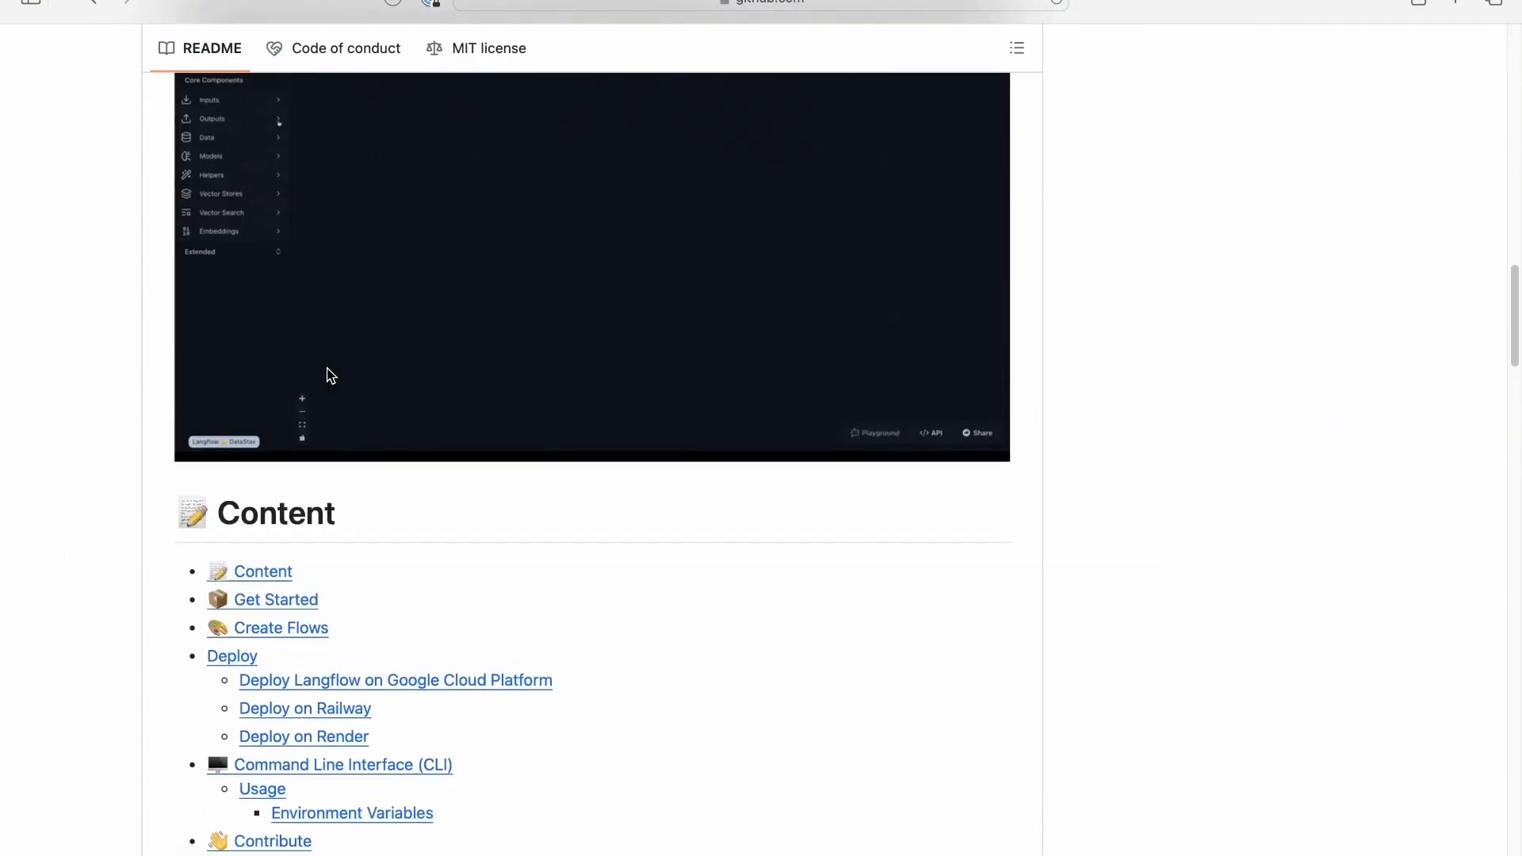
pyautogui.scroll(-10, 326, 367)
pyautogui.scroll(2, 327, 368)
pyautogui.moveTo(193, 383); pyautogui.dragTo(511, 395)
pyautogui.click(488, 388)
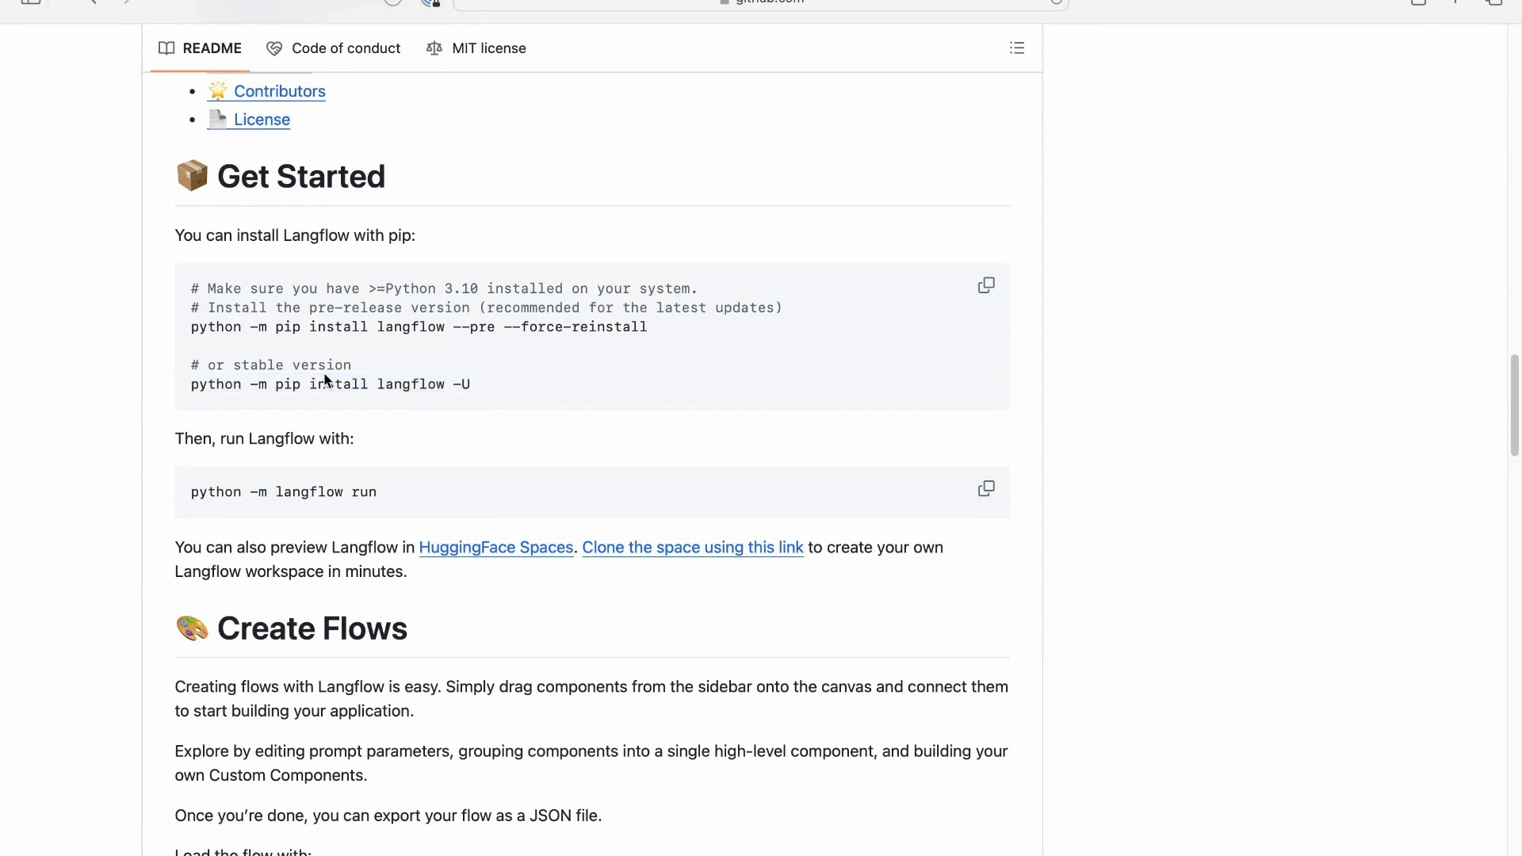
pyautogui.tripleClick(380, 384)
pyautogui.click(430, 384)
pyautogui.moveTo(190, 322); pyautogui.dragTo(666, 323)
pyautogui.press('super+c')
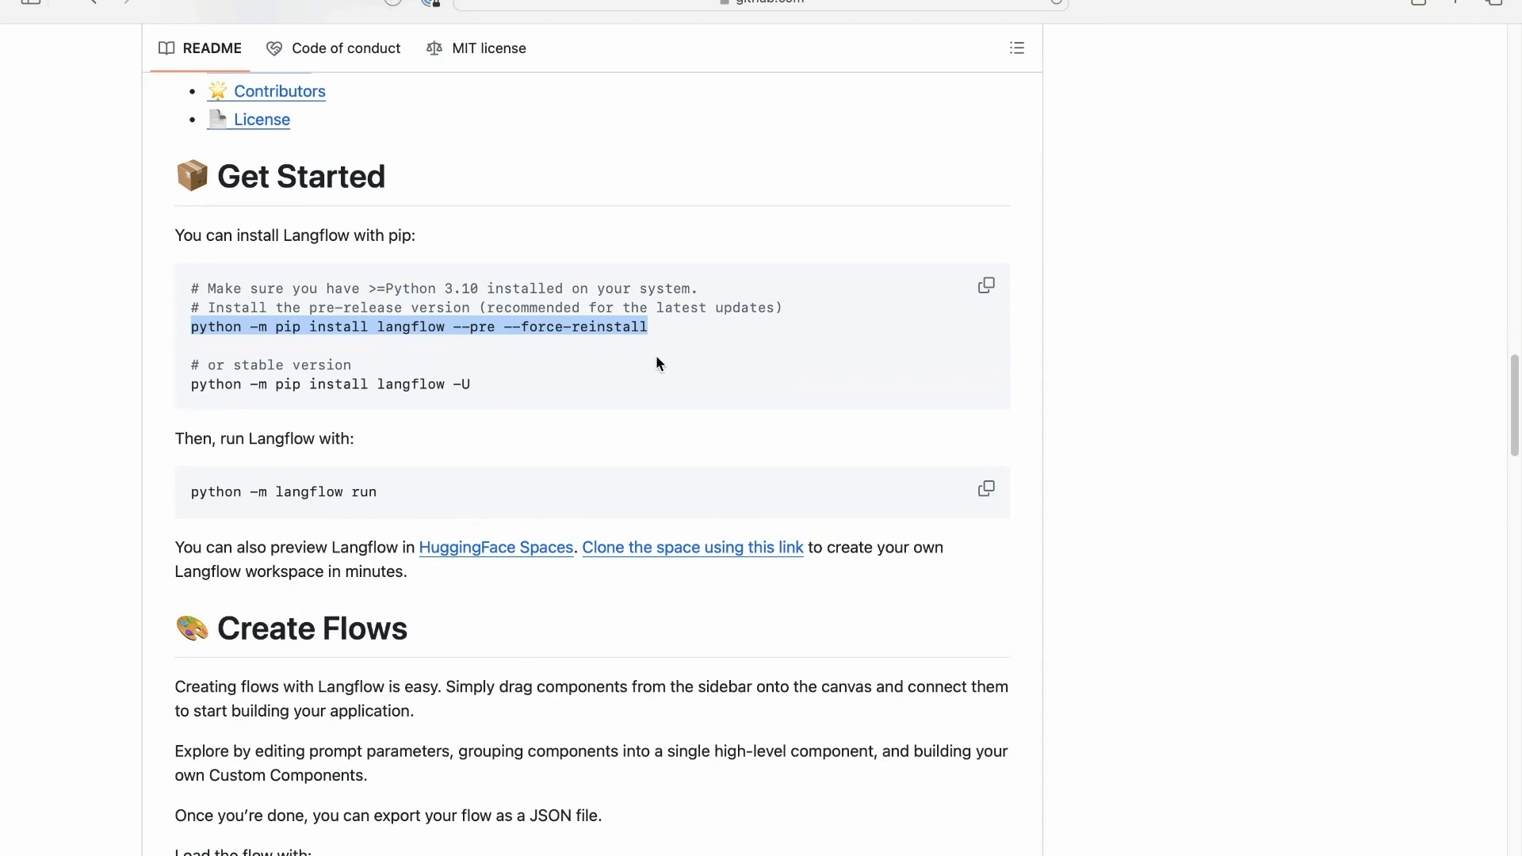
# - Switch to VS Code, open a new terminal, and run the copied "python -m pip install langflow --pre --force-reinstall" command
pyautogui.hotkey('ctrl', 'Up')
pyautogui.click(933, 38)
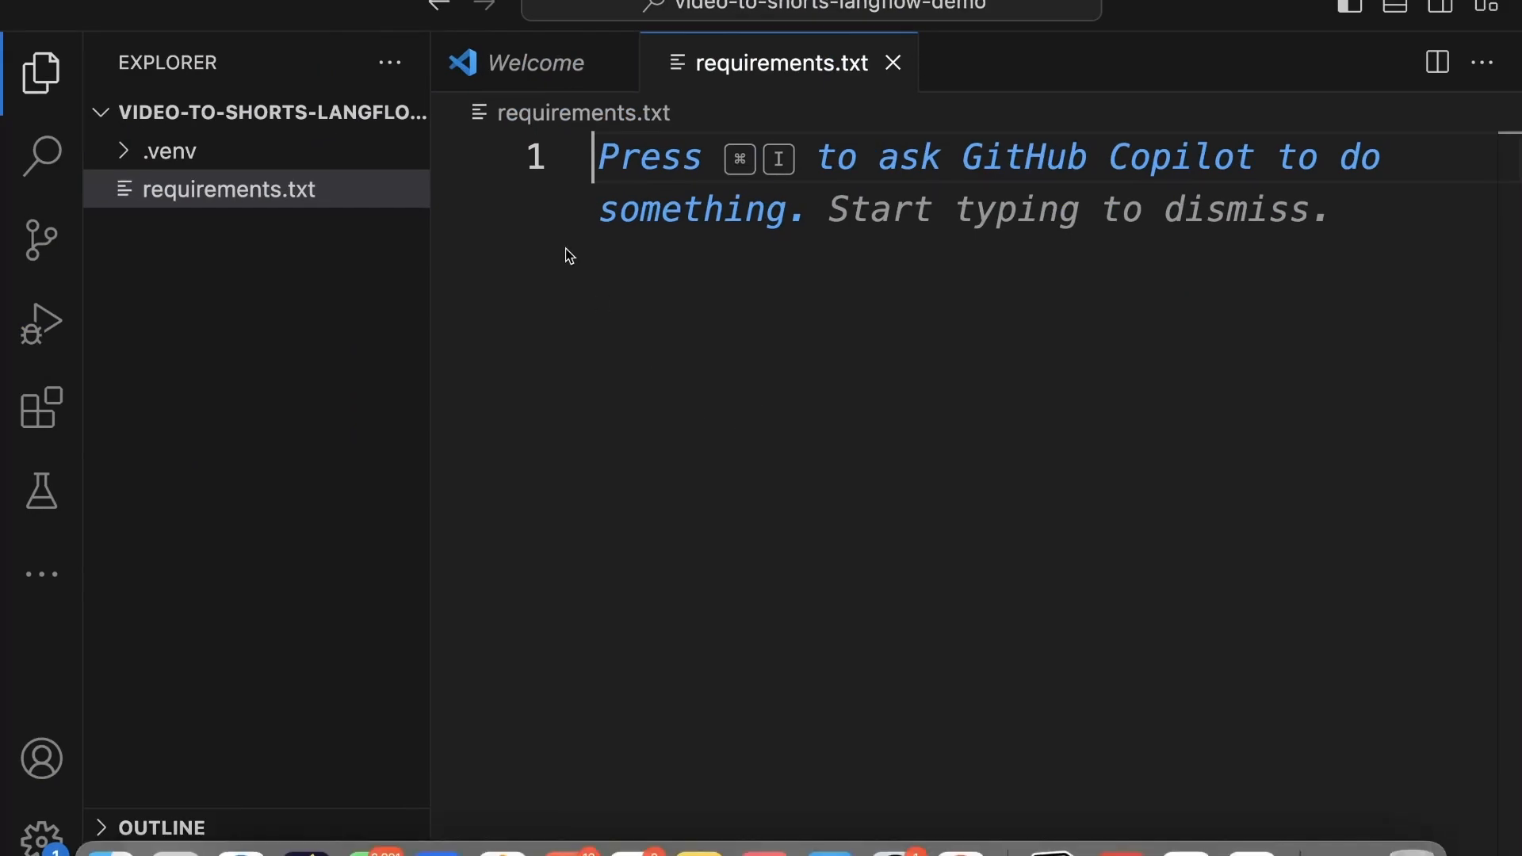
pyautogui.click(421, 0)
pyautogui.click(456, 0)
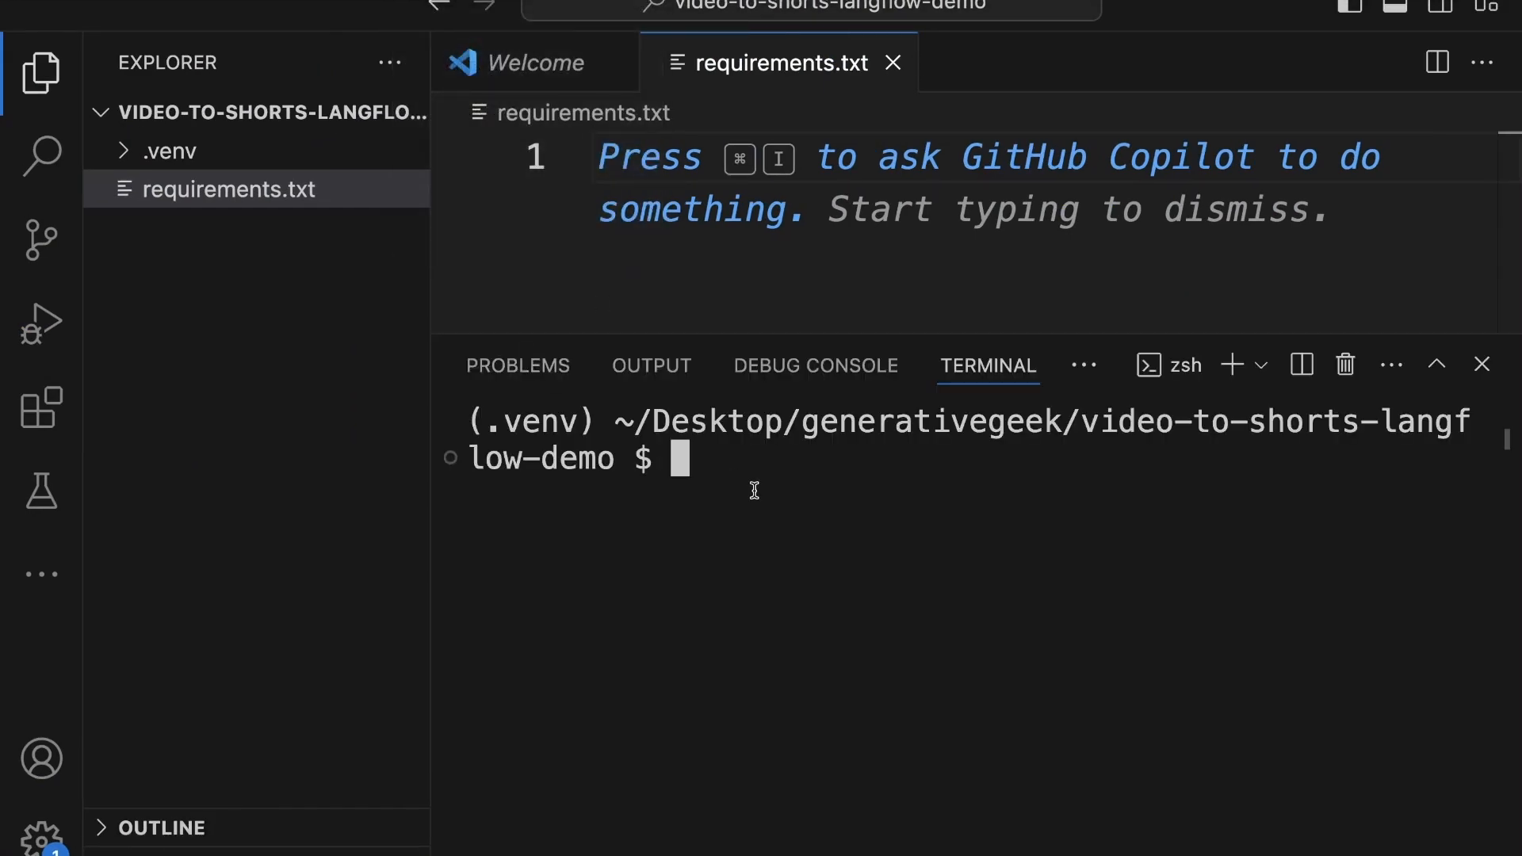
pyautogui.press('super+v')
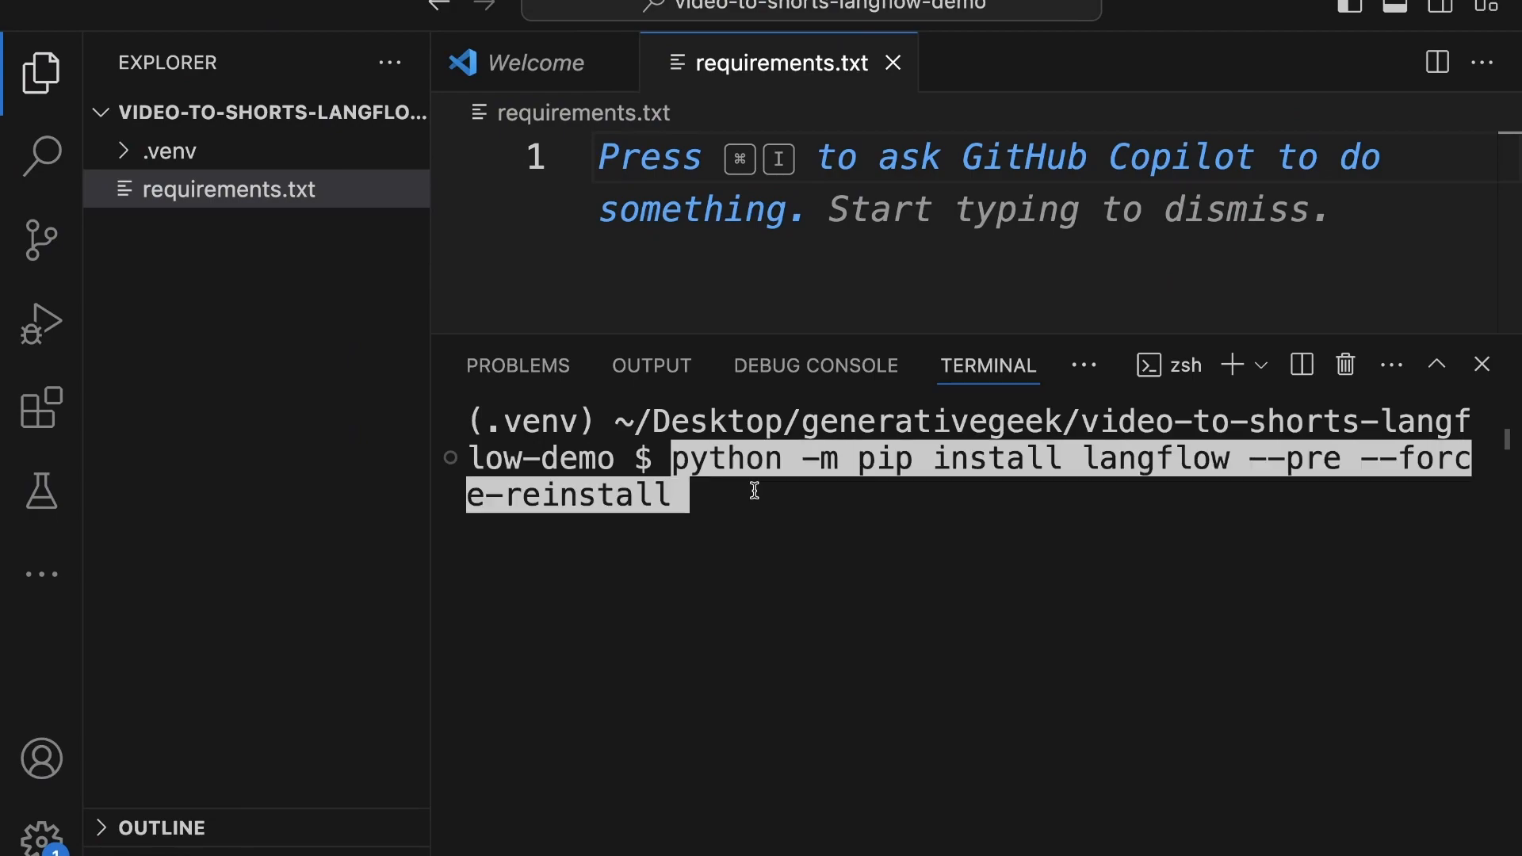
pyautogui.press('Return')
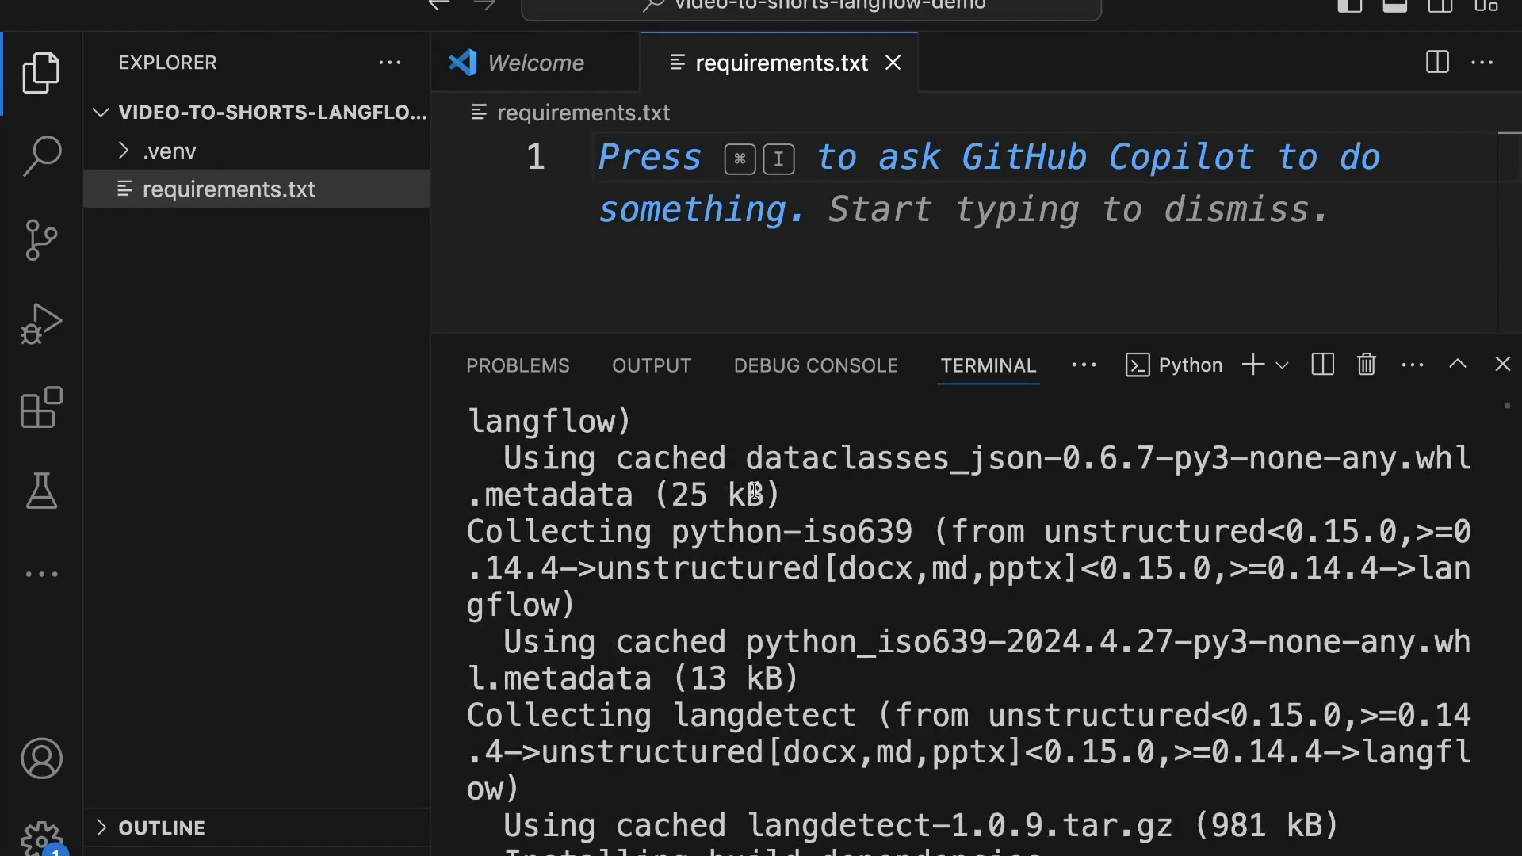
# - Switch back to the Langflow GitHub page in Safari and examine the README's install and run commands under Get Started
pyautogui.hotkey('ctrl', 'Up')
pyautogui.click(761, 35)
pyautogui.scroll(5, 441, 358)
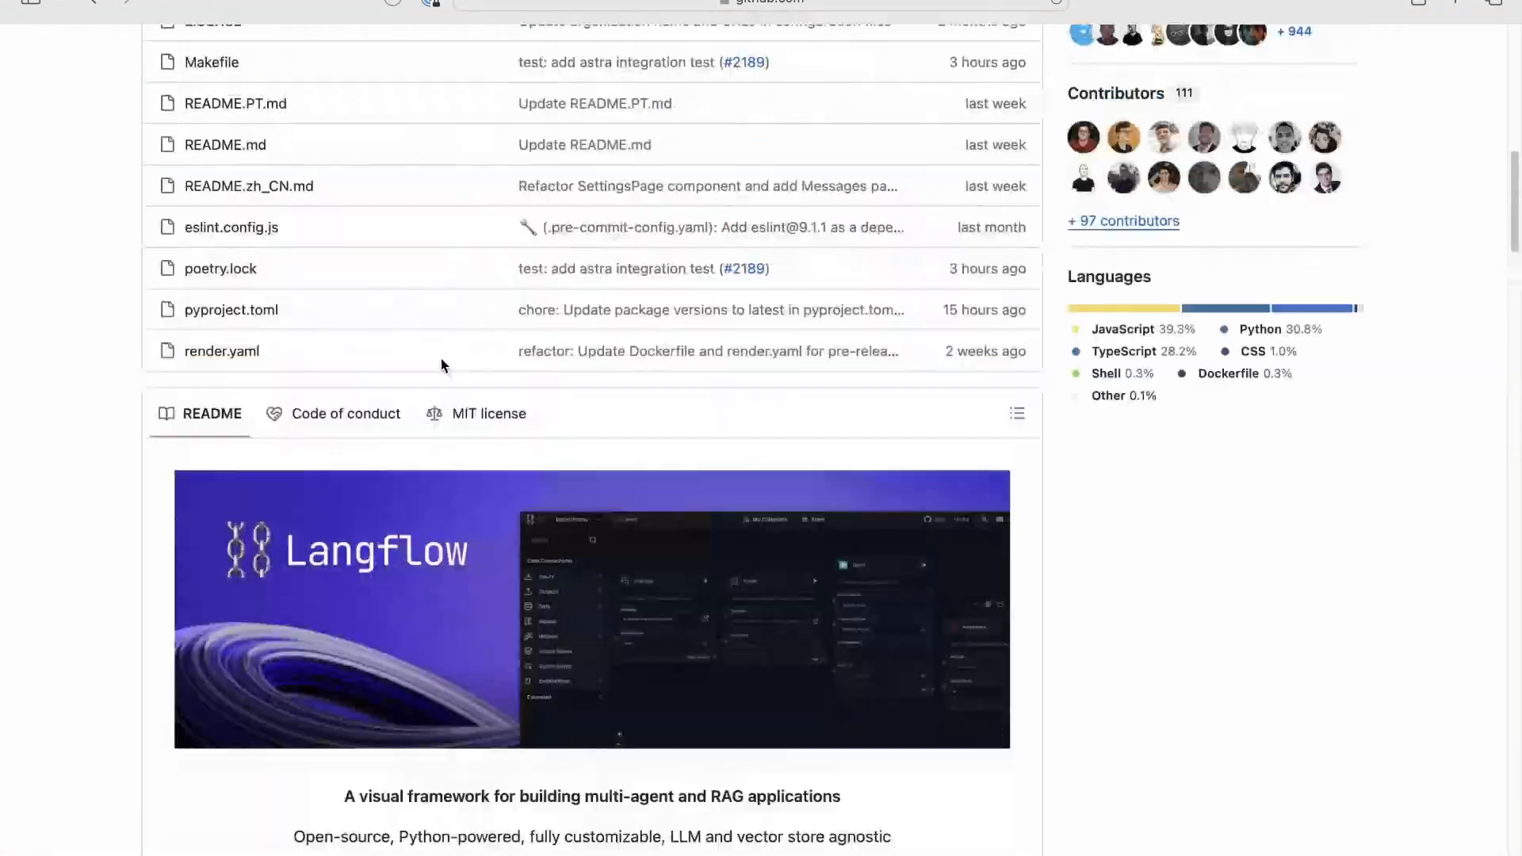
pyautogui.scroll(10, 441, 365)
pyautogui.scroll(-10, 440, 365)
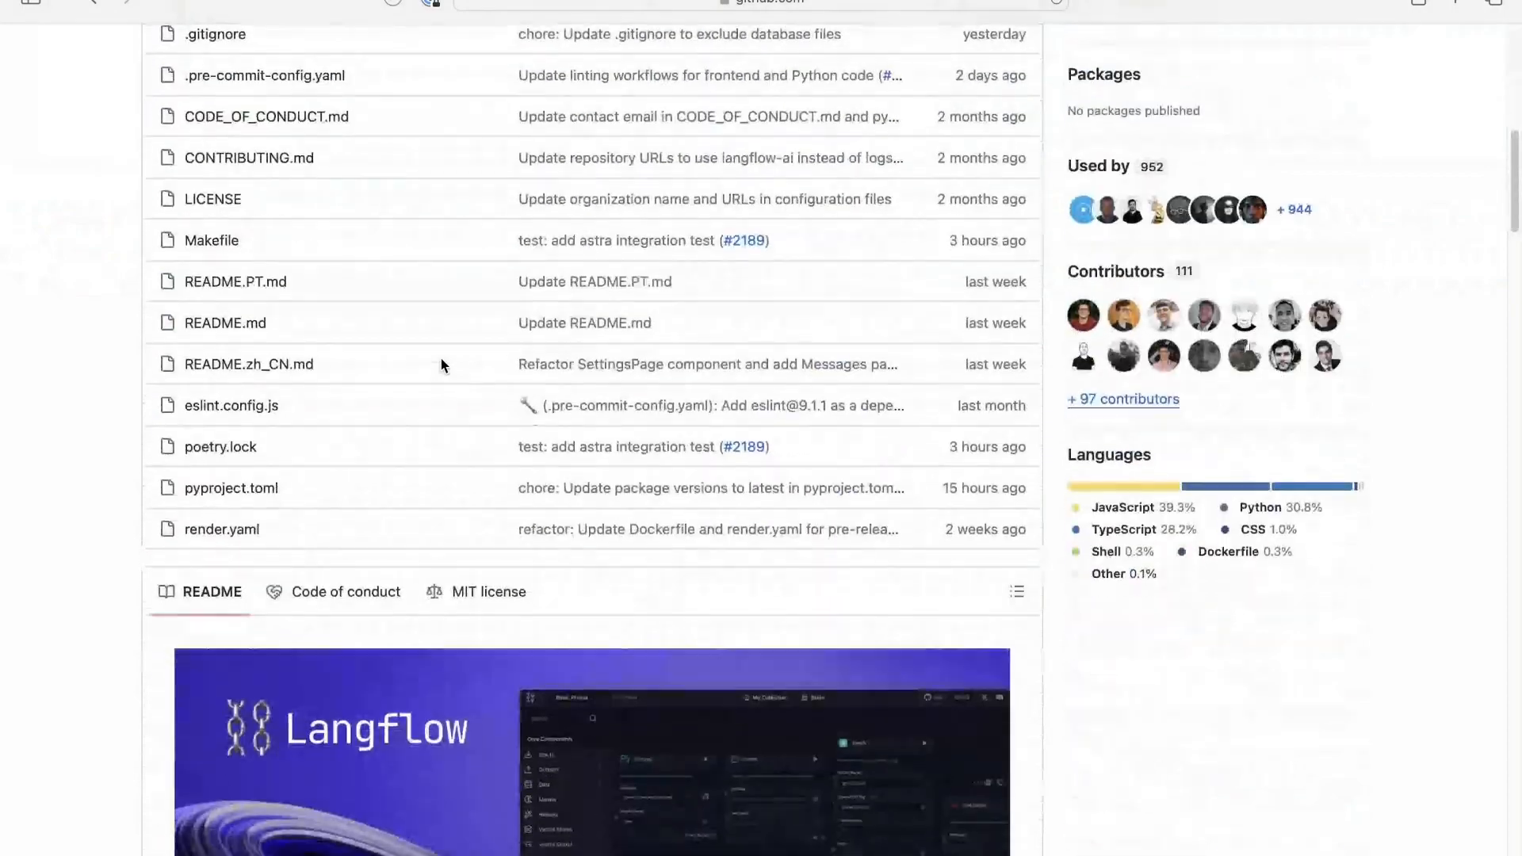
pyautogui.scroll(-20, 441, 359)
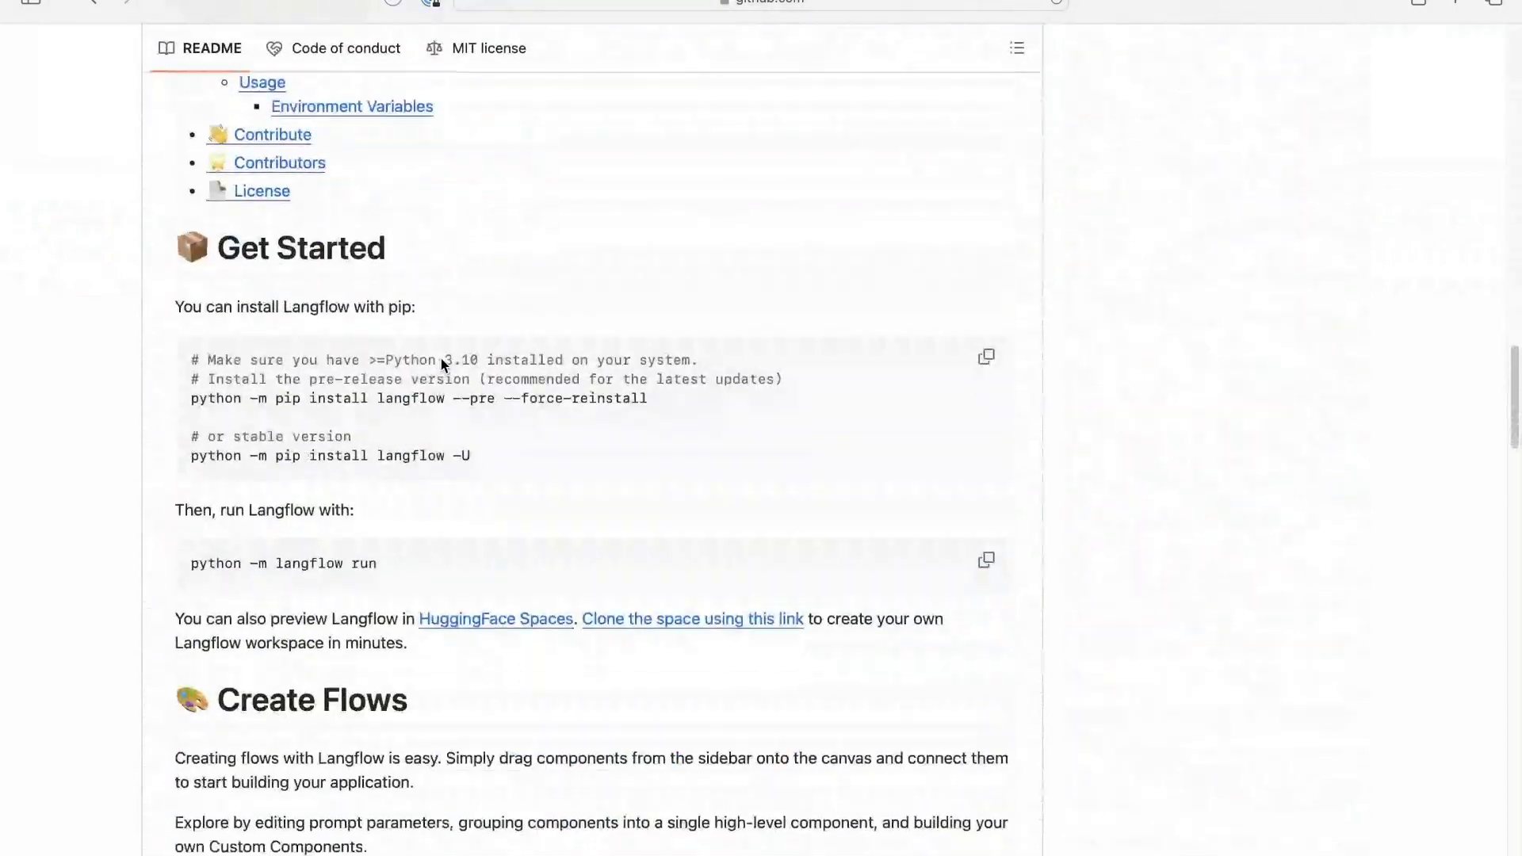
pyautogui.moveTo(191, 396)
pyautogui.mouseDown()
pyautogui.moveTo(782, 402)
pyautogui.moveTo(176, 394)
pyautogui.mouseUp()
pyautogui.click(333, 428)
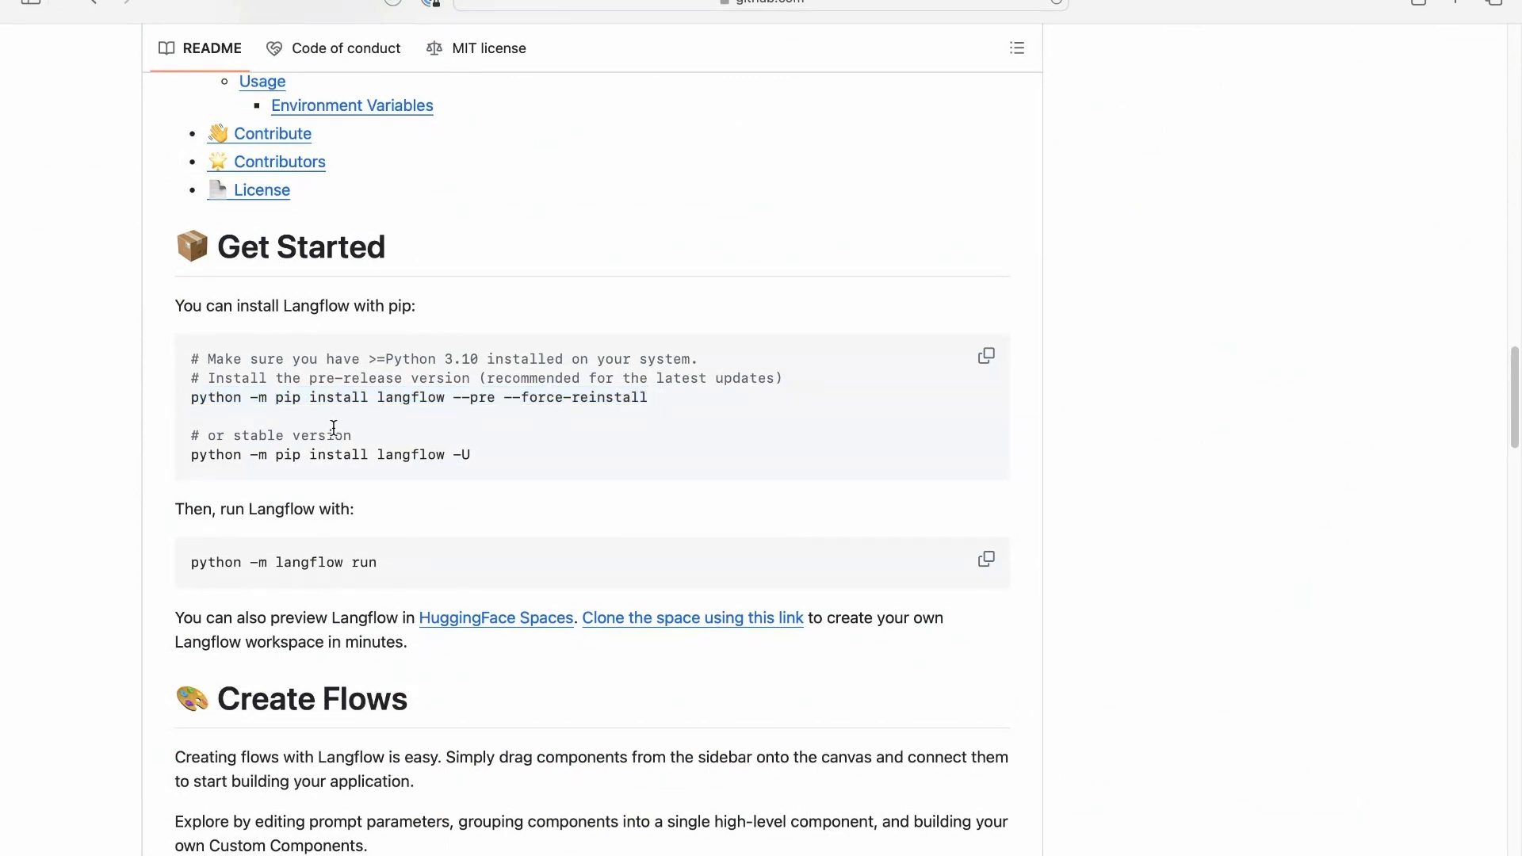
pyautogui.scroll(-1, 333, 428)
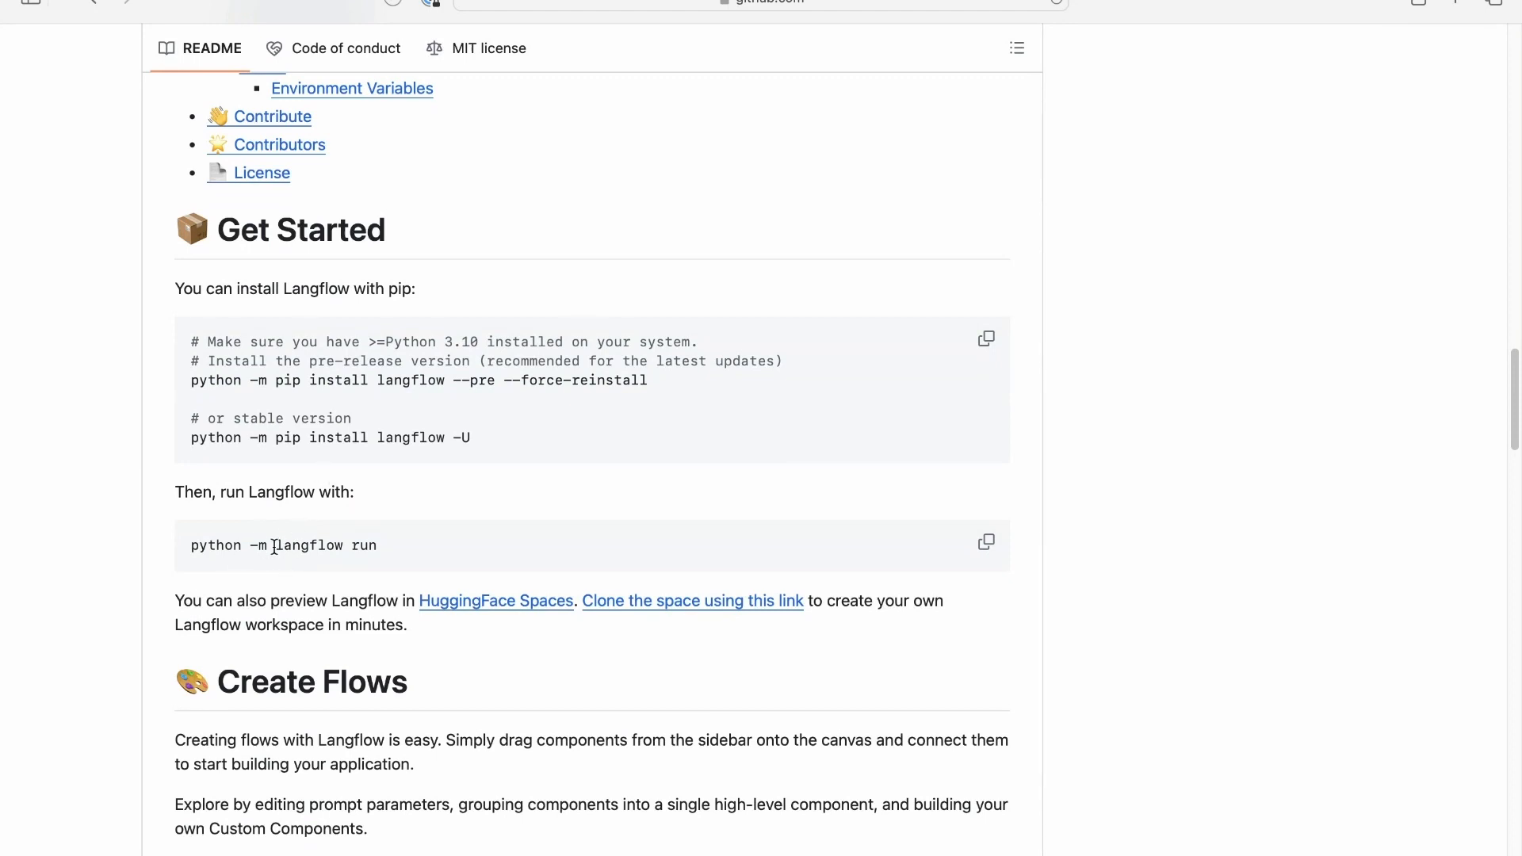
# - Switch from the Langflow README to VS Code, hide the file explorer, and review the pip install output in the terminal
pyautogui.moveTo(274, 549); pyautogui.dragTo(404, 547)
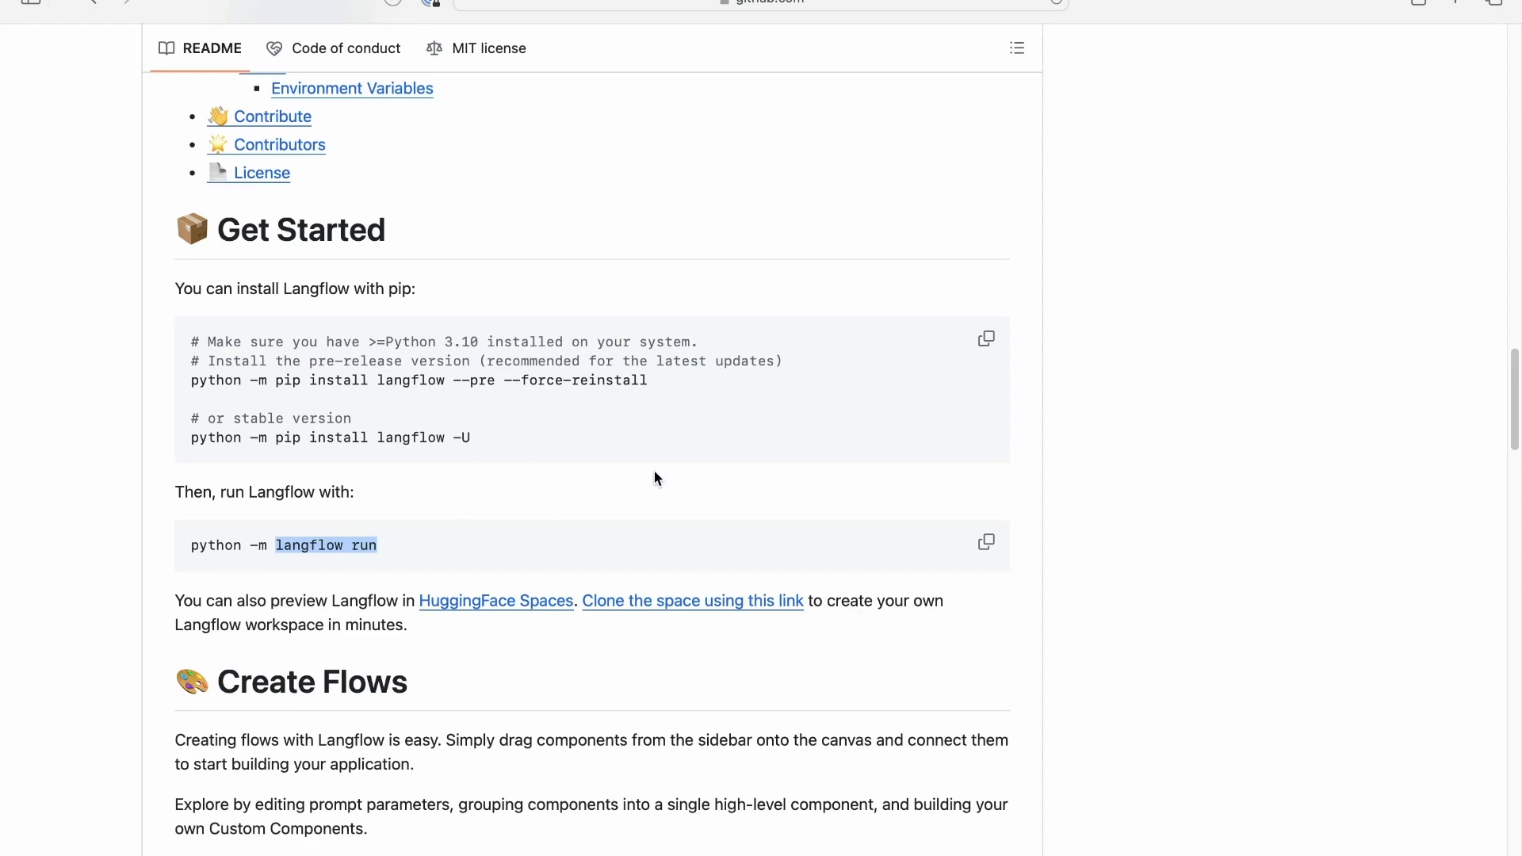
pyautogui.hotkey('ctrl', 'Up')
pyautogui.click(958, 53)
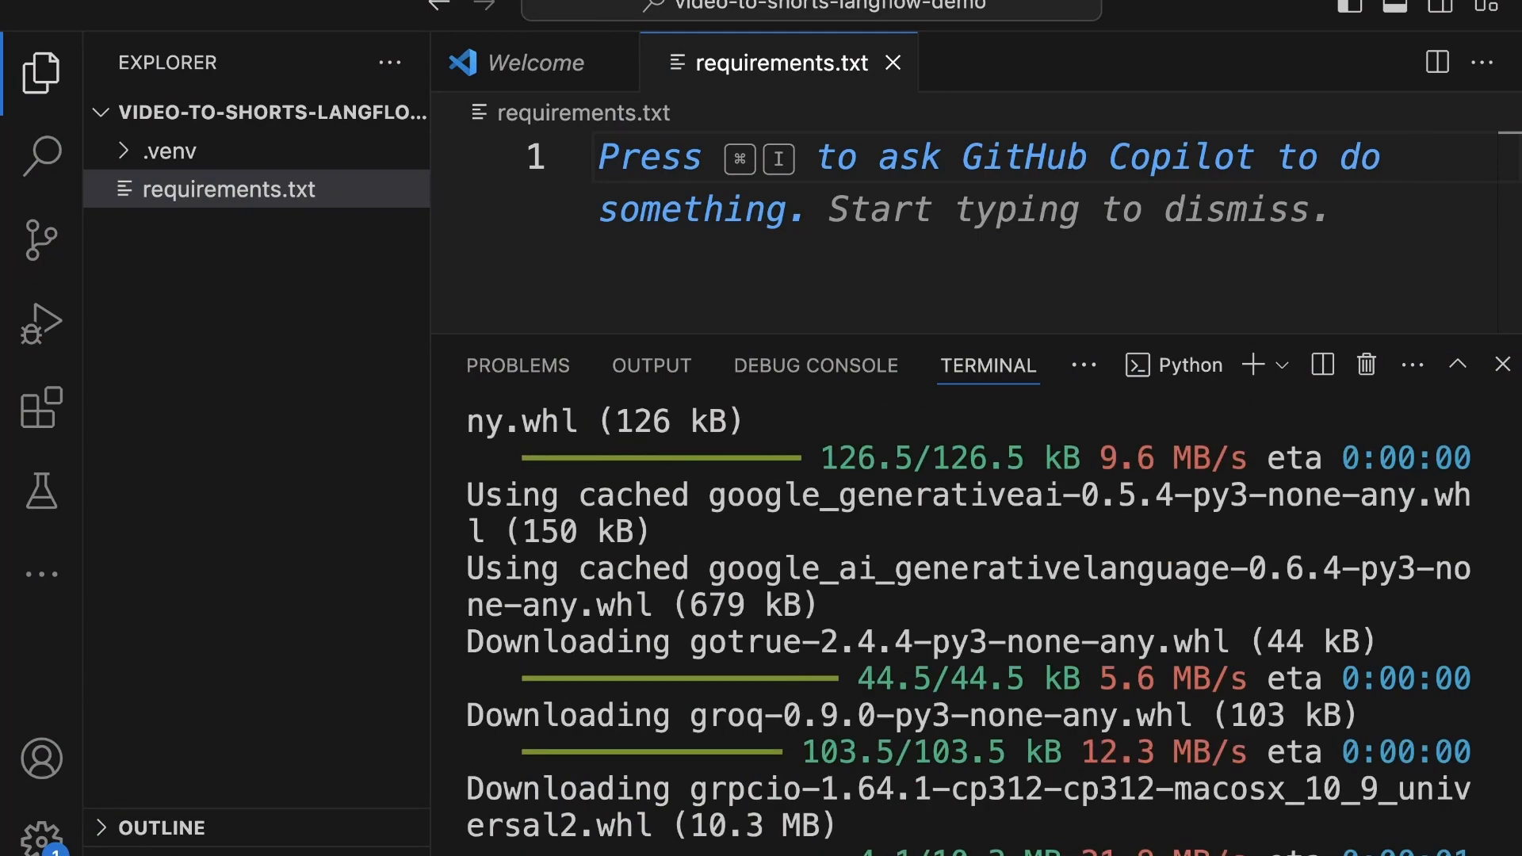
pyautogui.press('super+b')
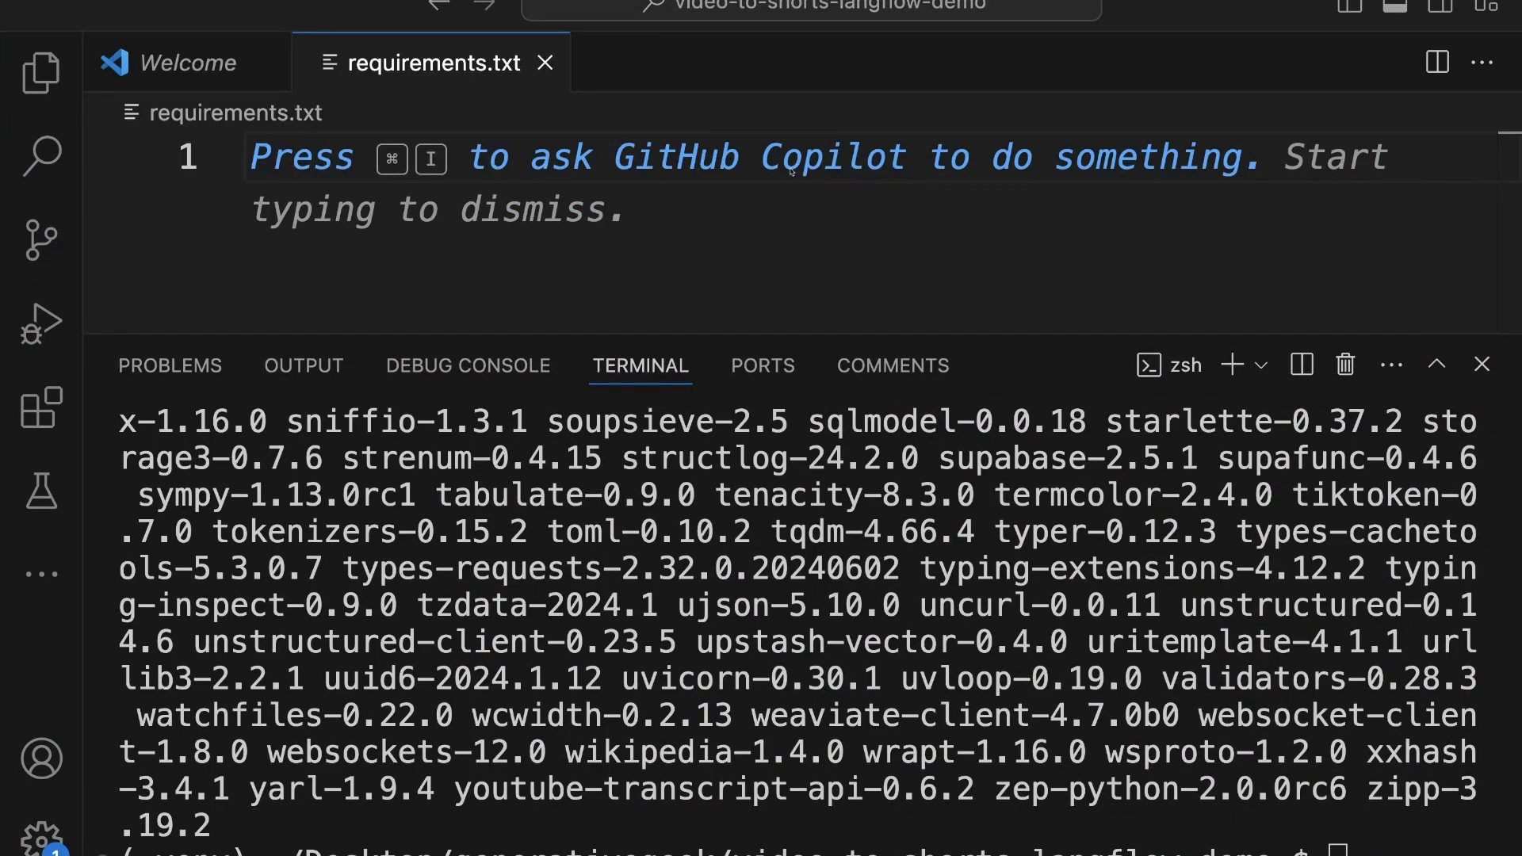
pyautogui.scroll(10, 582, 533)
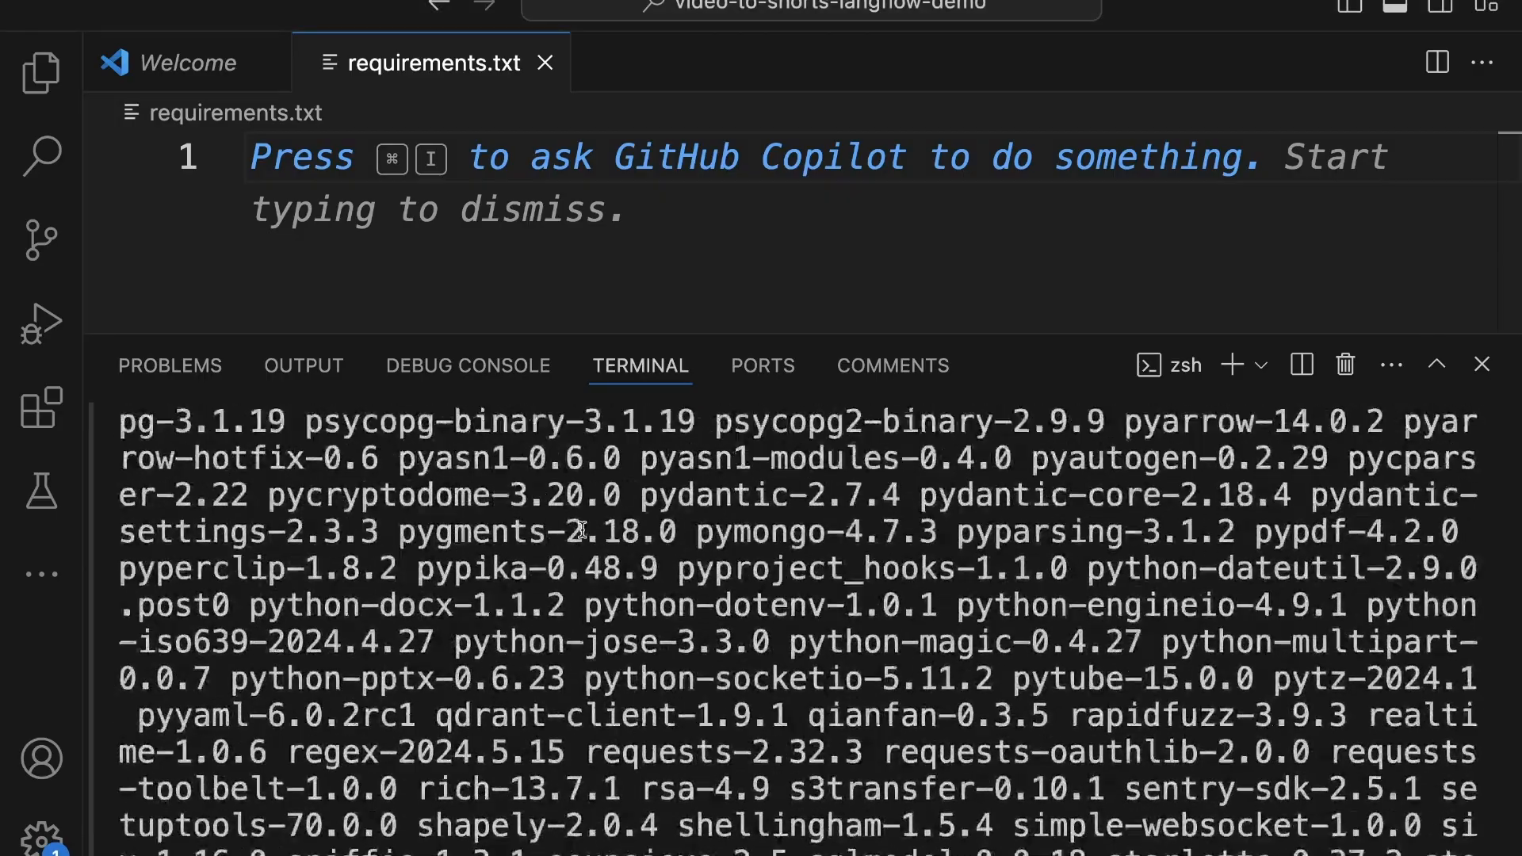
pyautogui.scroll(15, 582, 529)
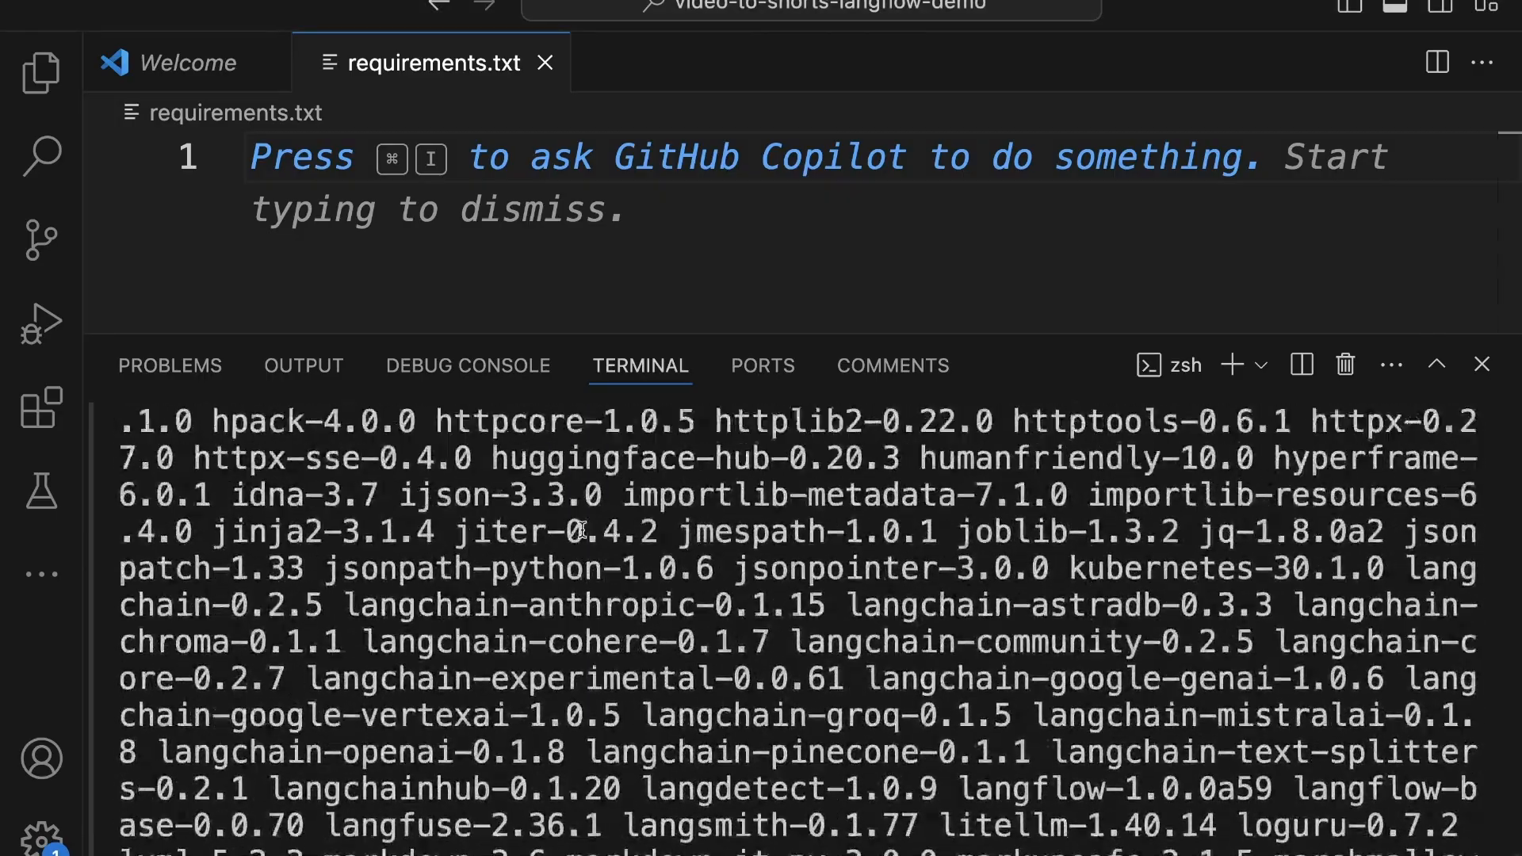
pyautogui.scroll(15, 582, 529)
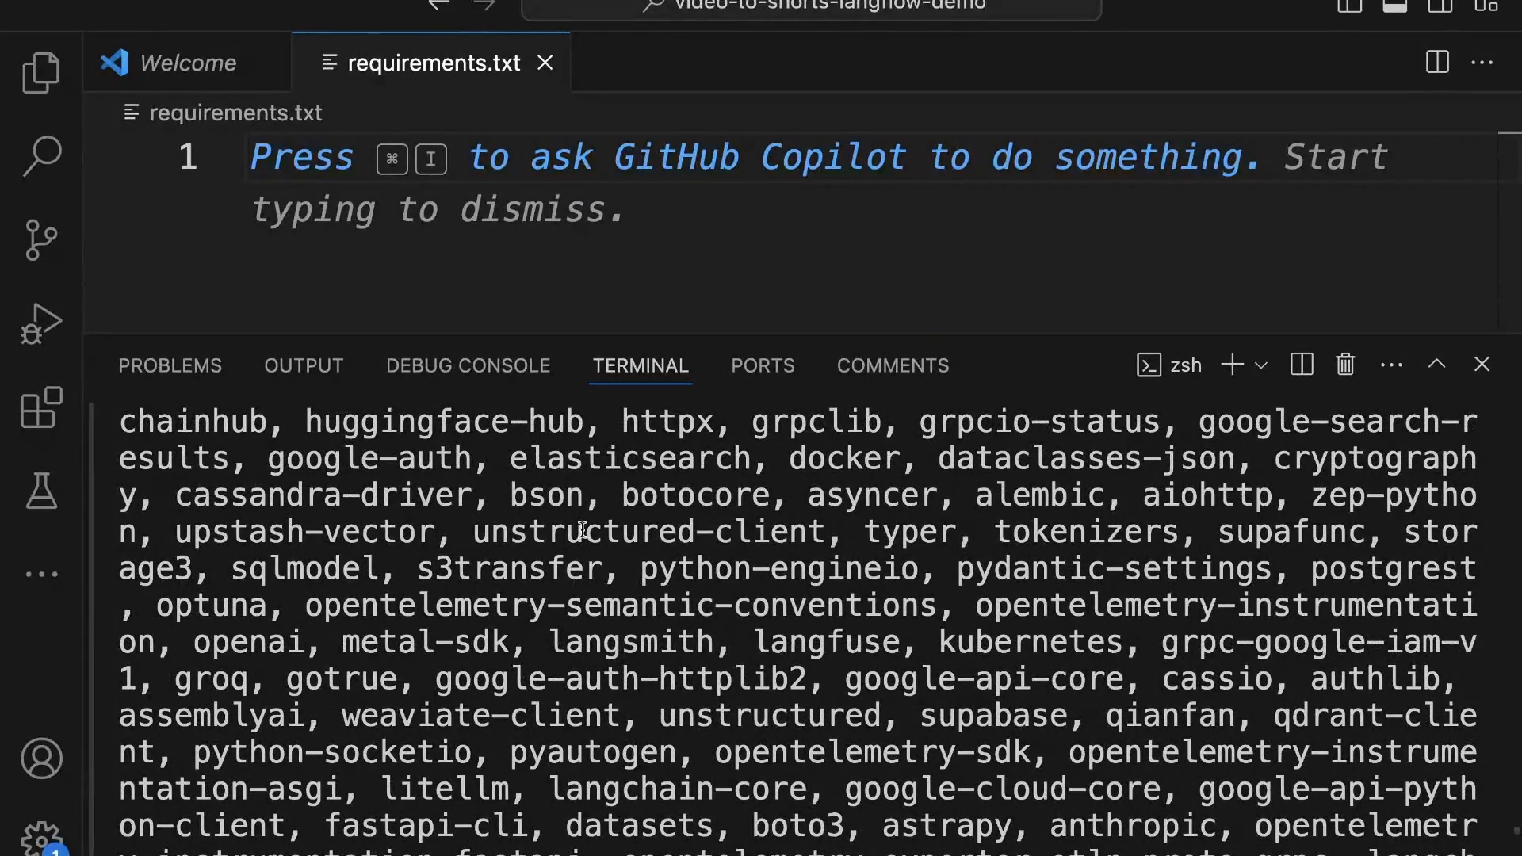
pyautogui.scroll(-20, 591, 539)
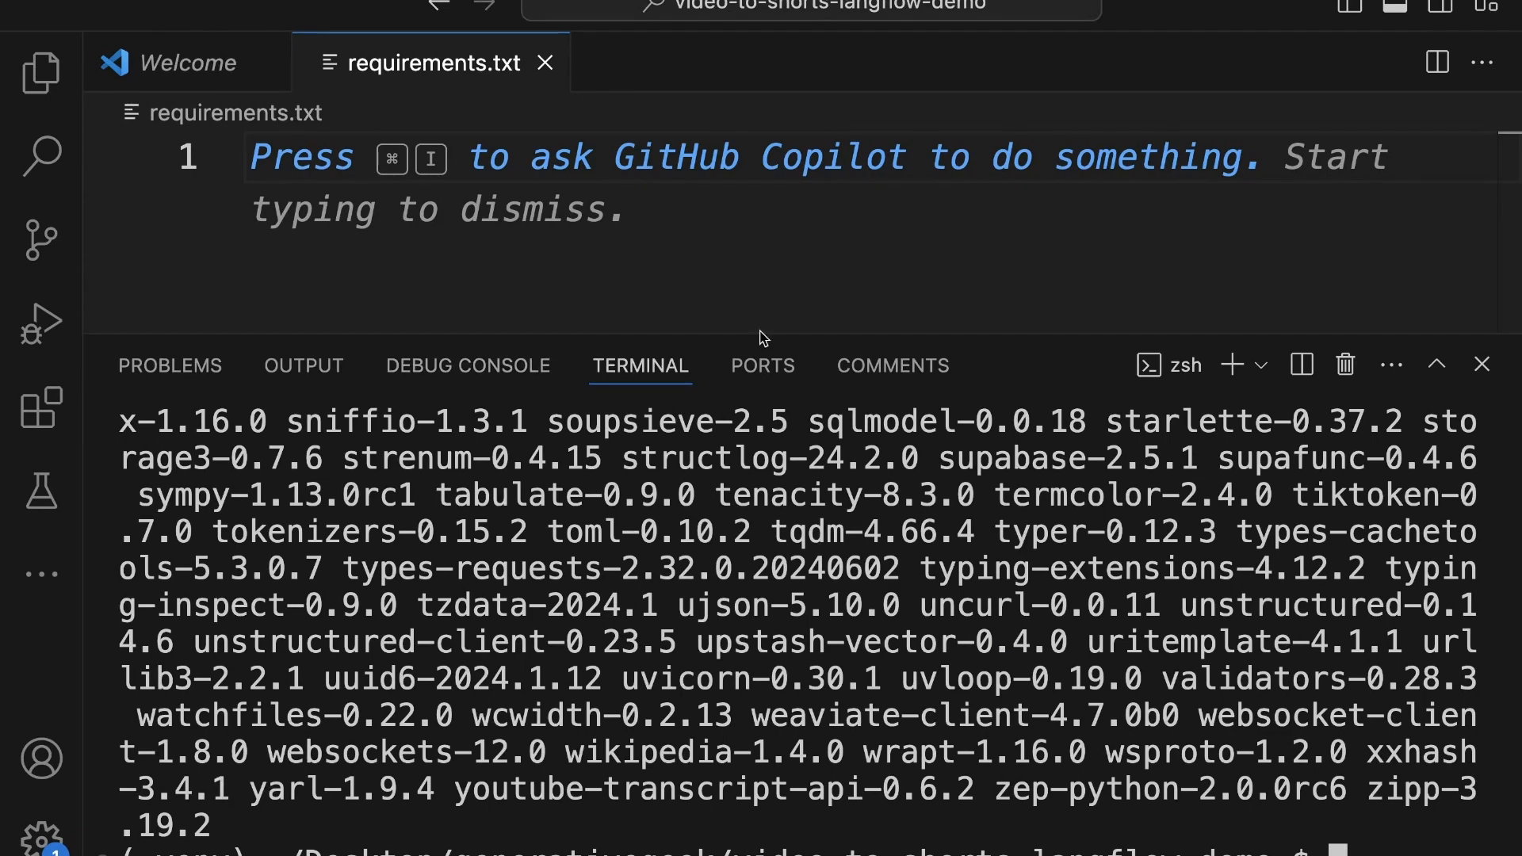
# - Clear the terminal and start Langflow with the command "langflow run"
pyautogui.press('Return')
pyautogui.press('Return')
pyautogui.press('Return')
pyautogui.write('clear')
pyautogui.press('Return')
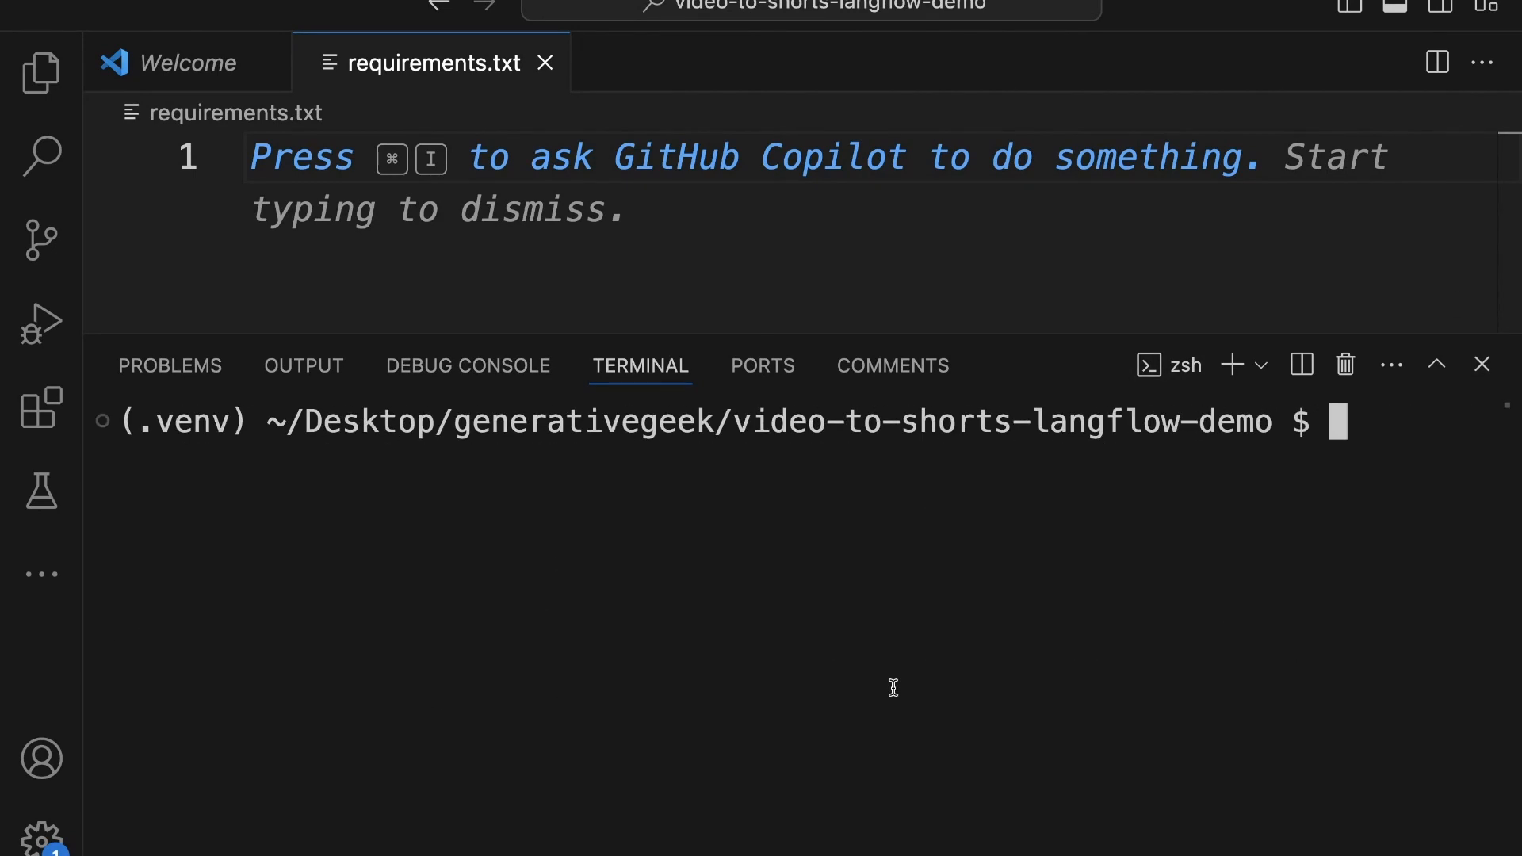
pyautogui.write('langflow run')
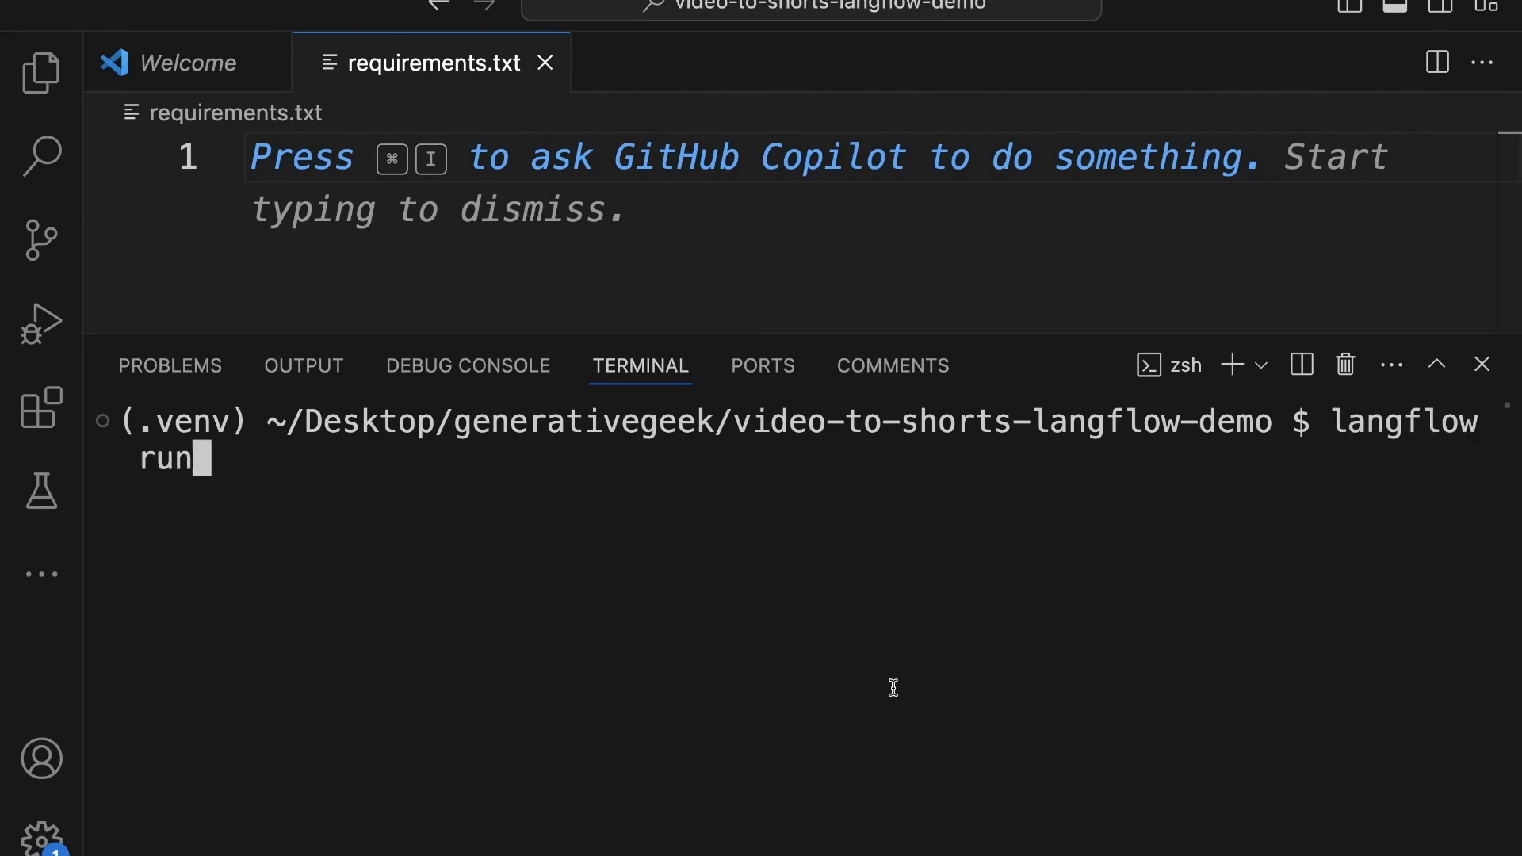
pyautogui.press('Return')
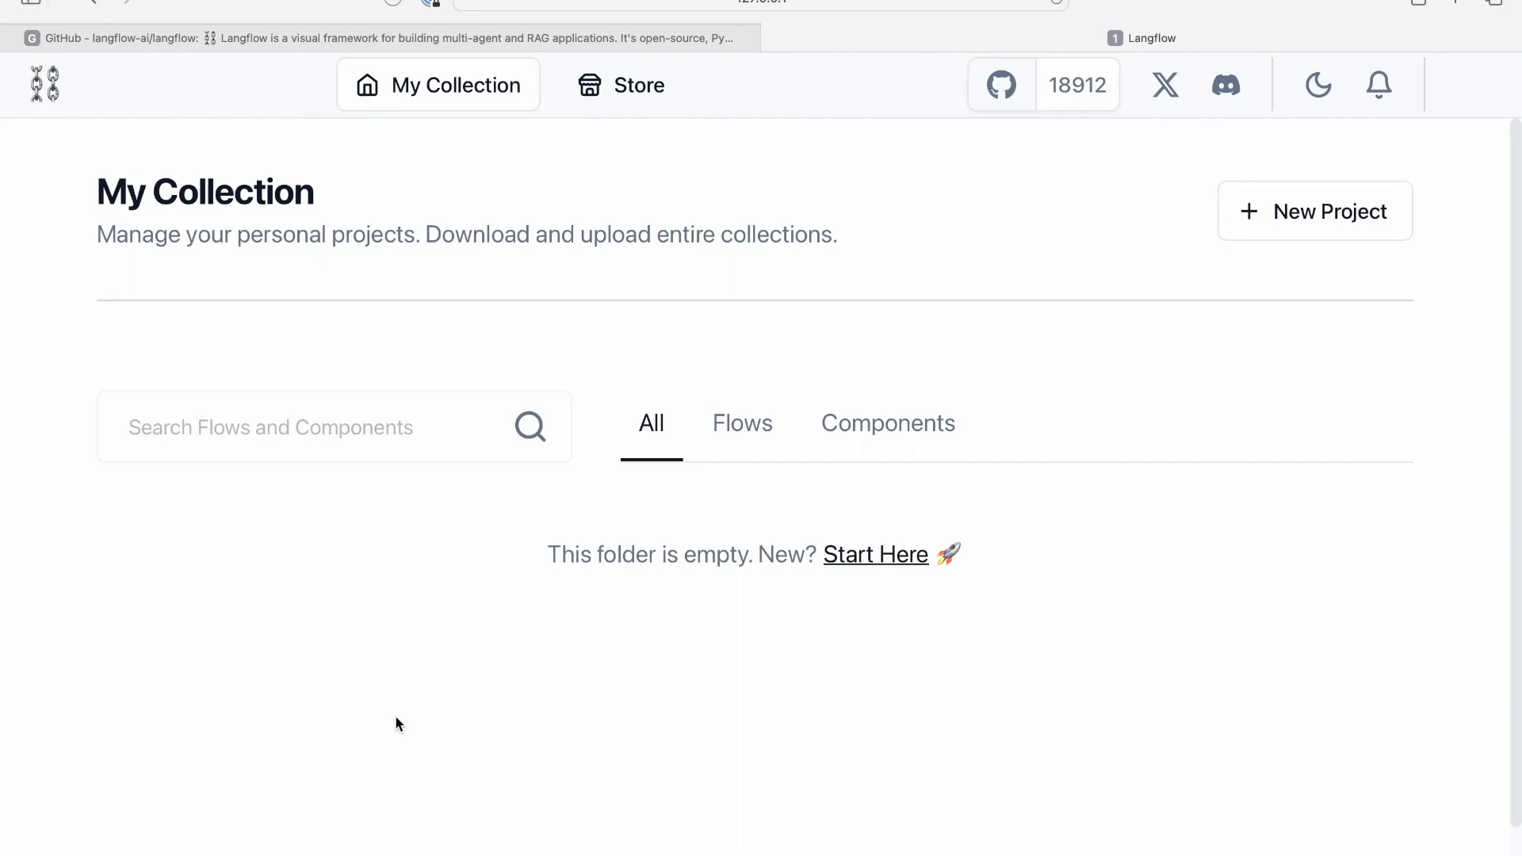
# - Look at the flow templates offered for a new Langflow project and return to My Collection
pyautogui.click(1321, 230)
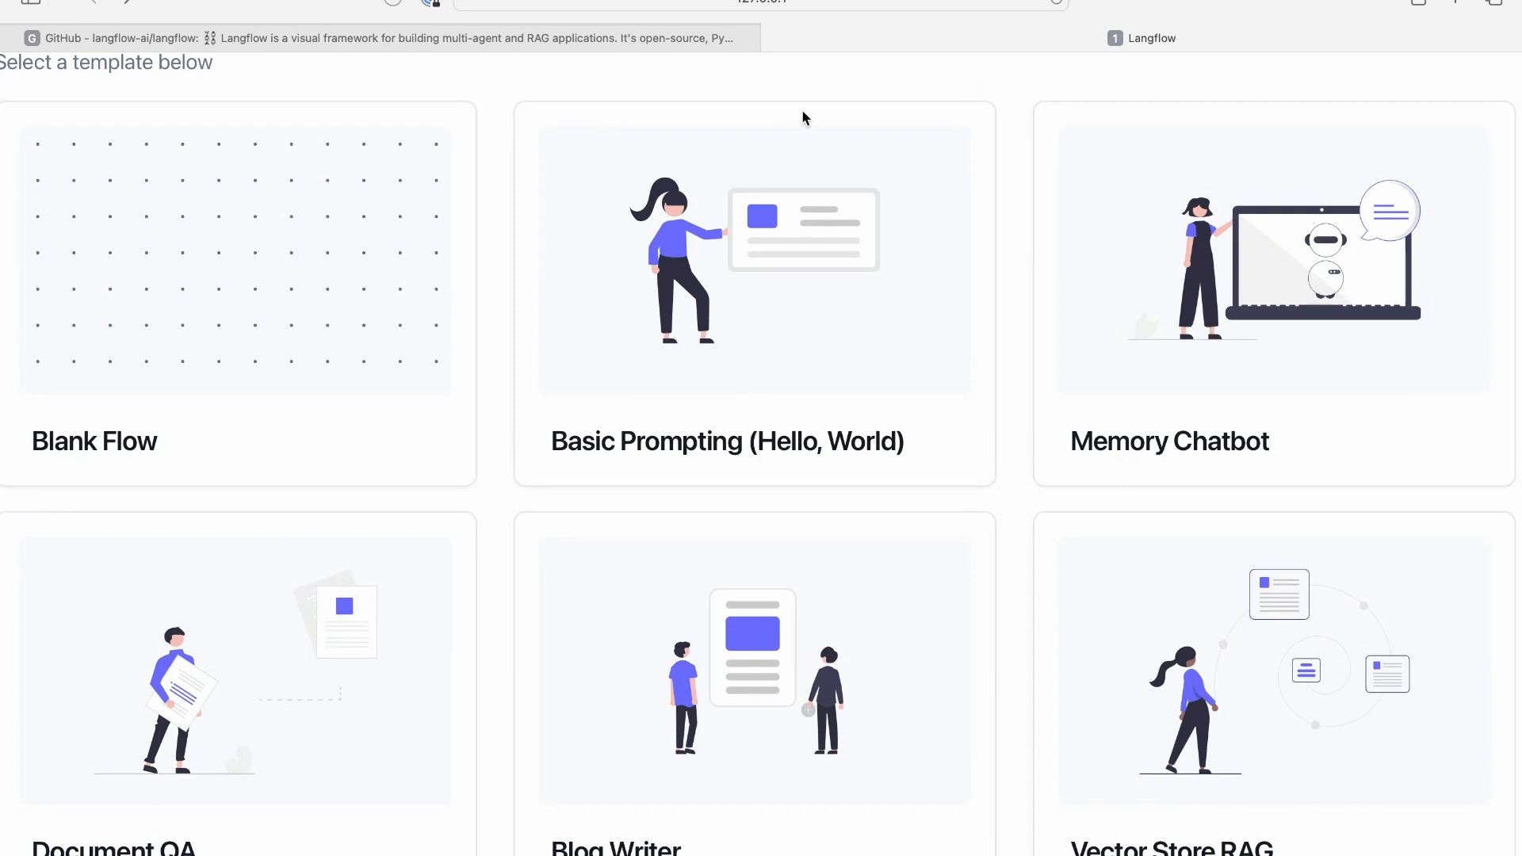
pyautogui.click(626, 4)
pyautogui.press('Return')
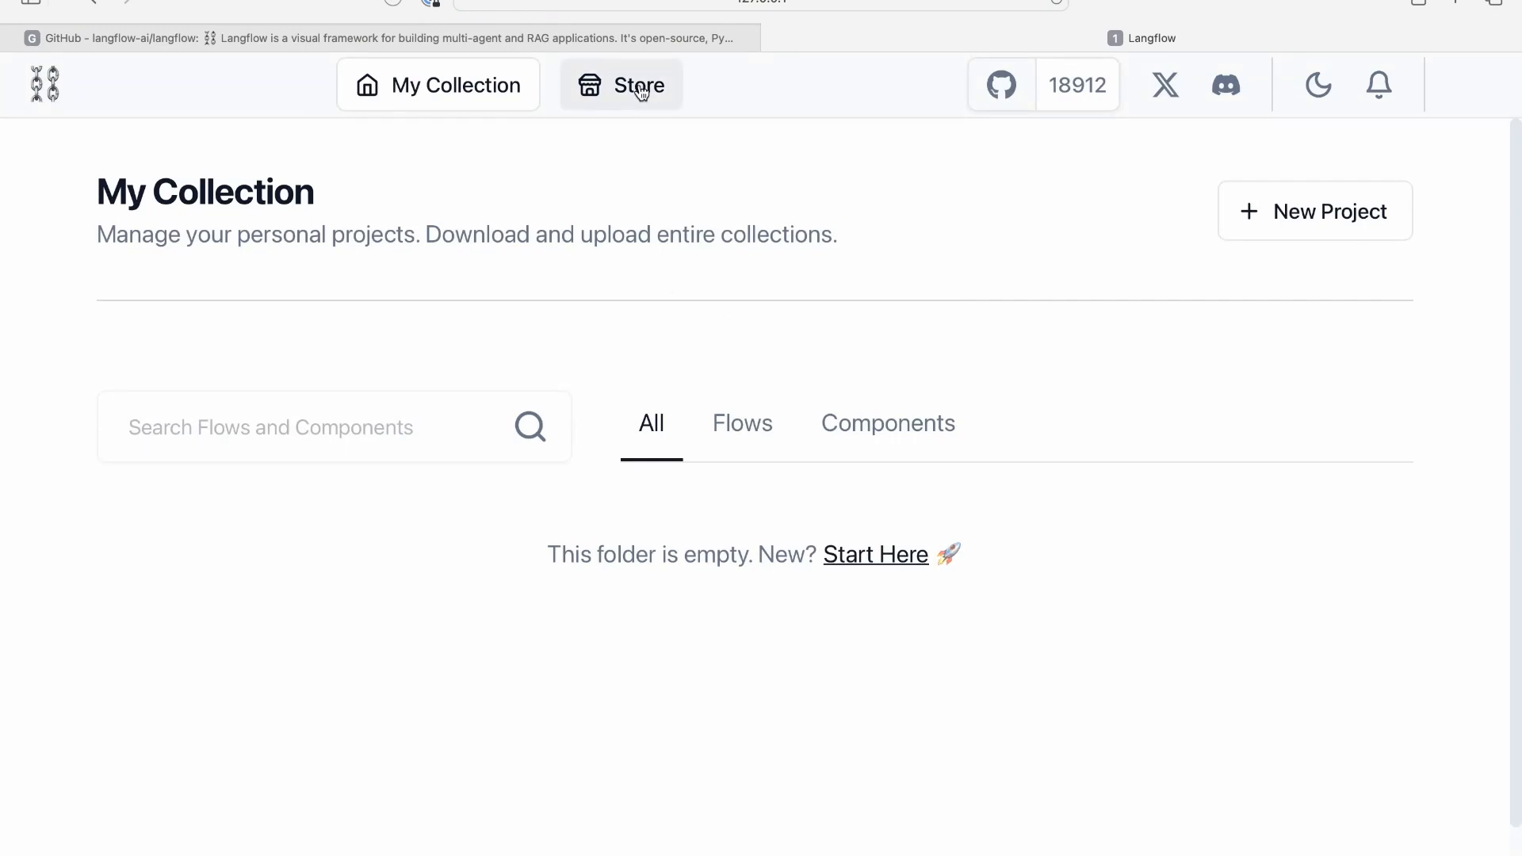
# - Open the Langflow Store and examine its community-shared flows and components
pyautogui.click(641, 91)
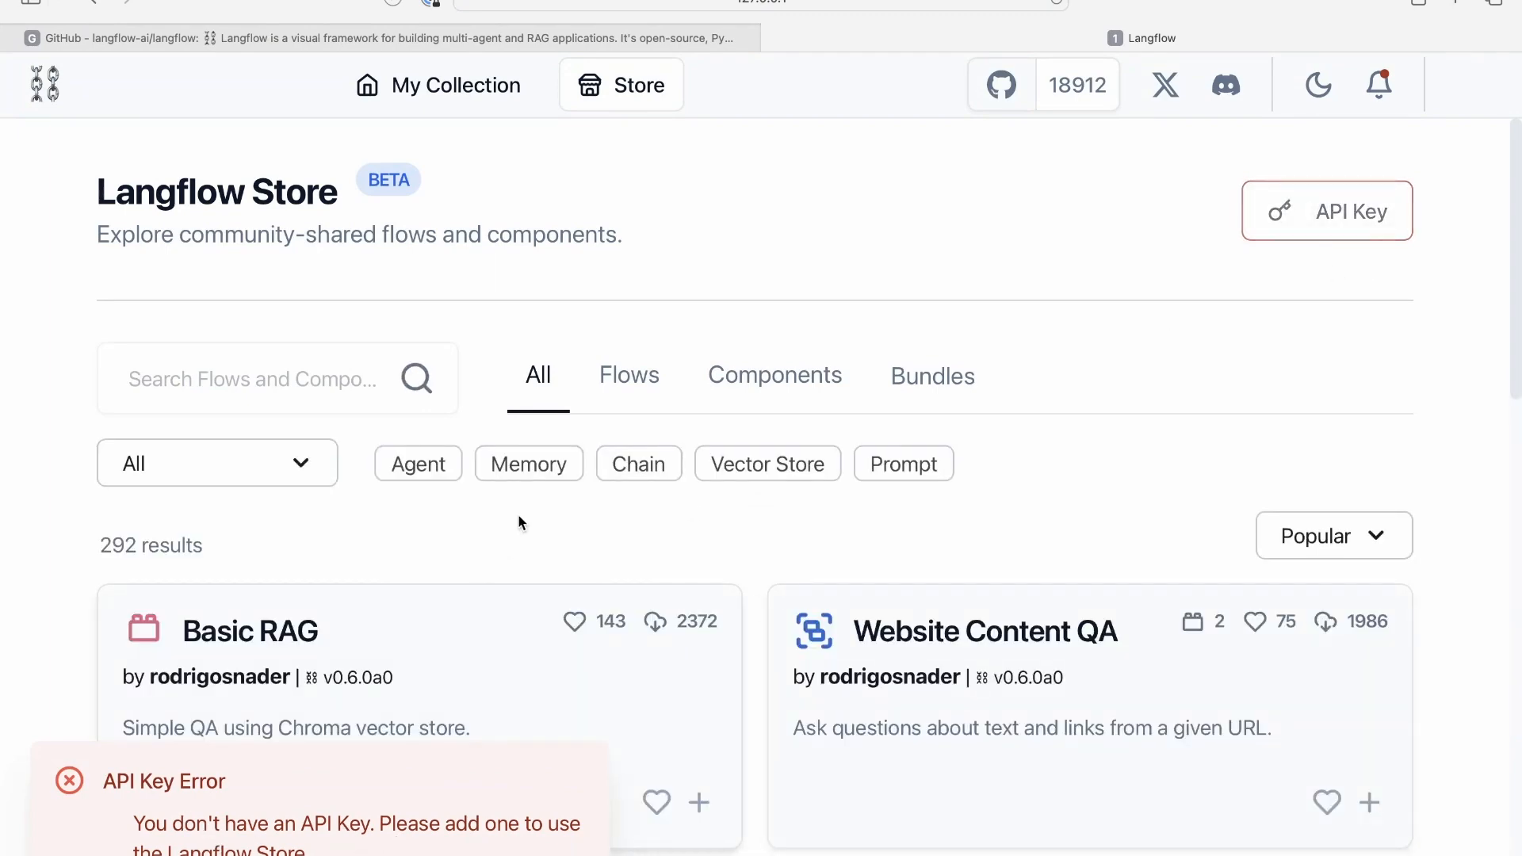
pyautogui.scroll(-5, 516, 544)
pyautogui.scroll(-10, 516, 538)
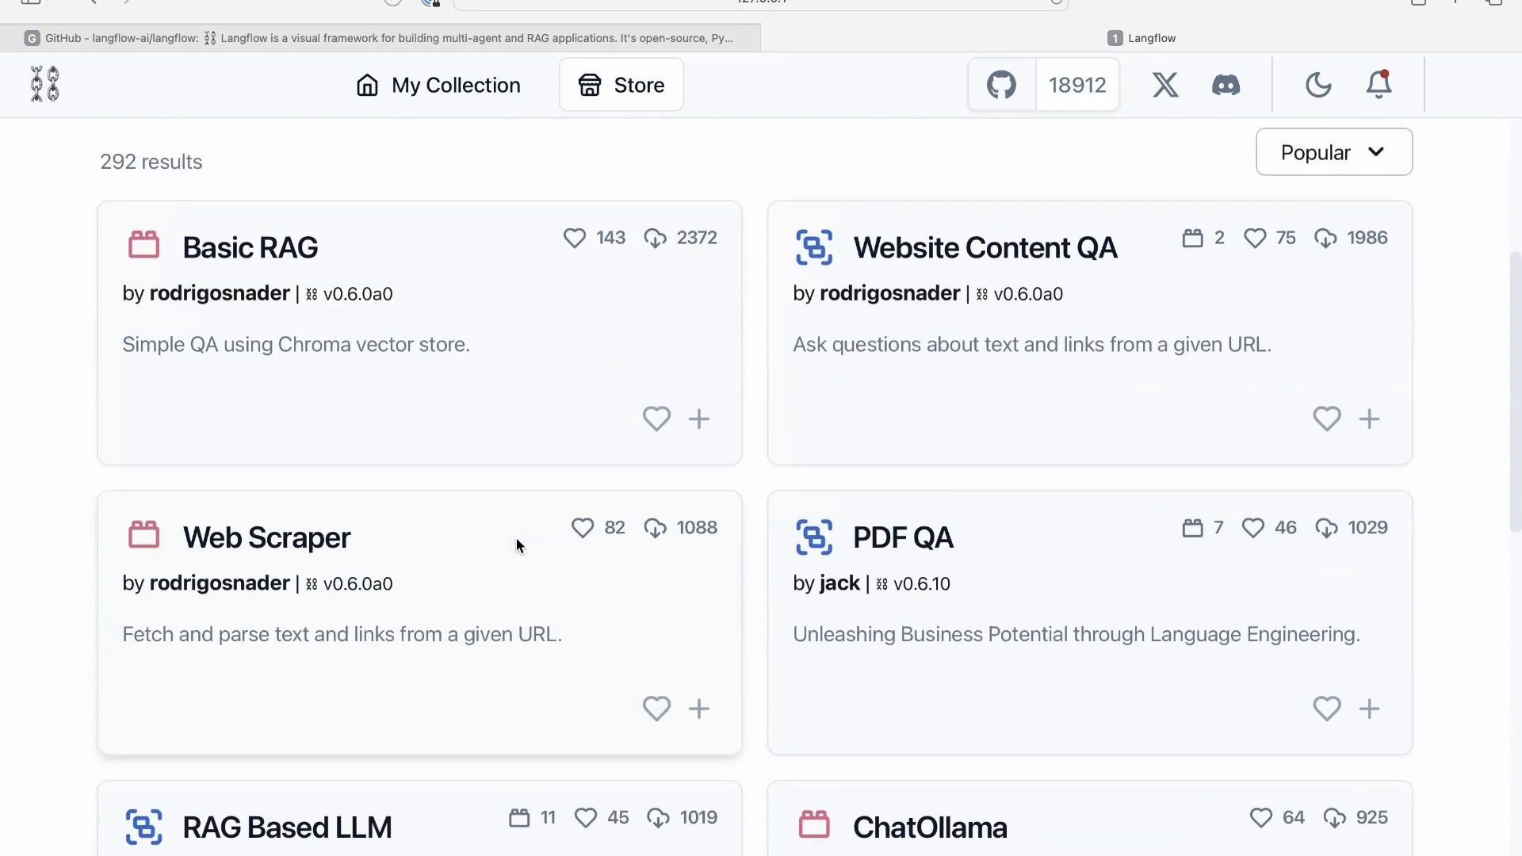
pyautogui.scroll(9, 516, 537)
pyautogui.scroll(-3, 516, 538)
pyautogui.scroll(-12, 516, 537)
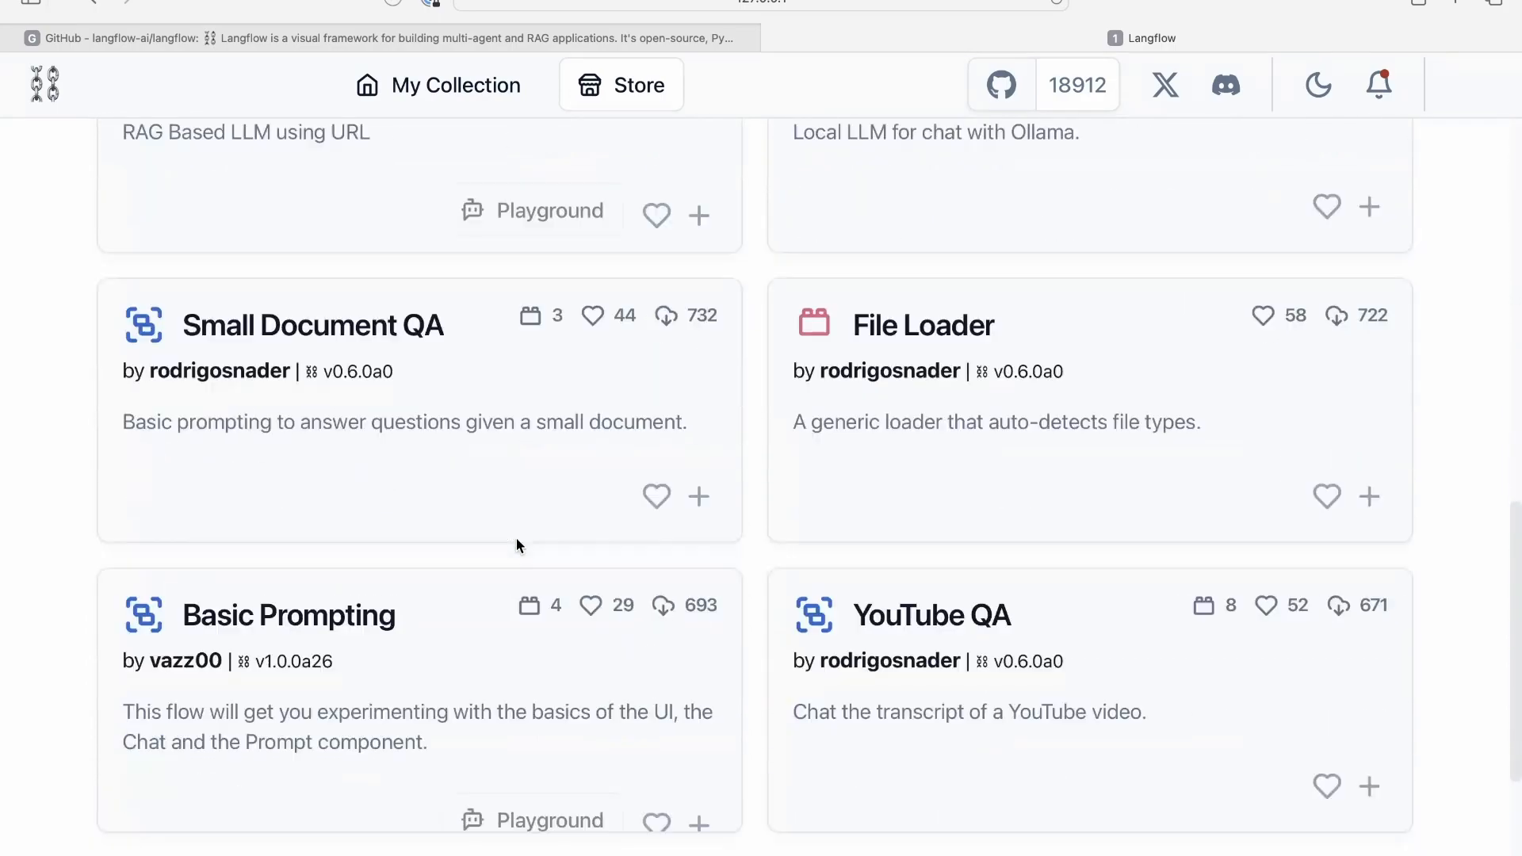
pyautogui.scroll(7, 516, 537)
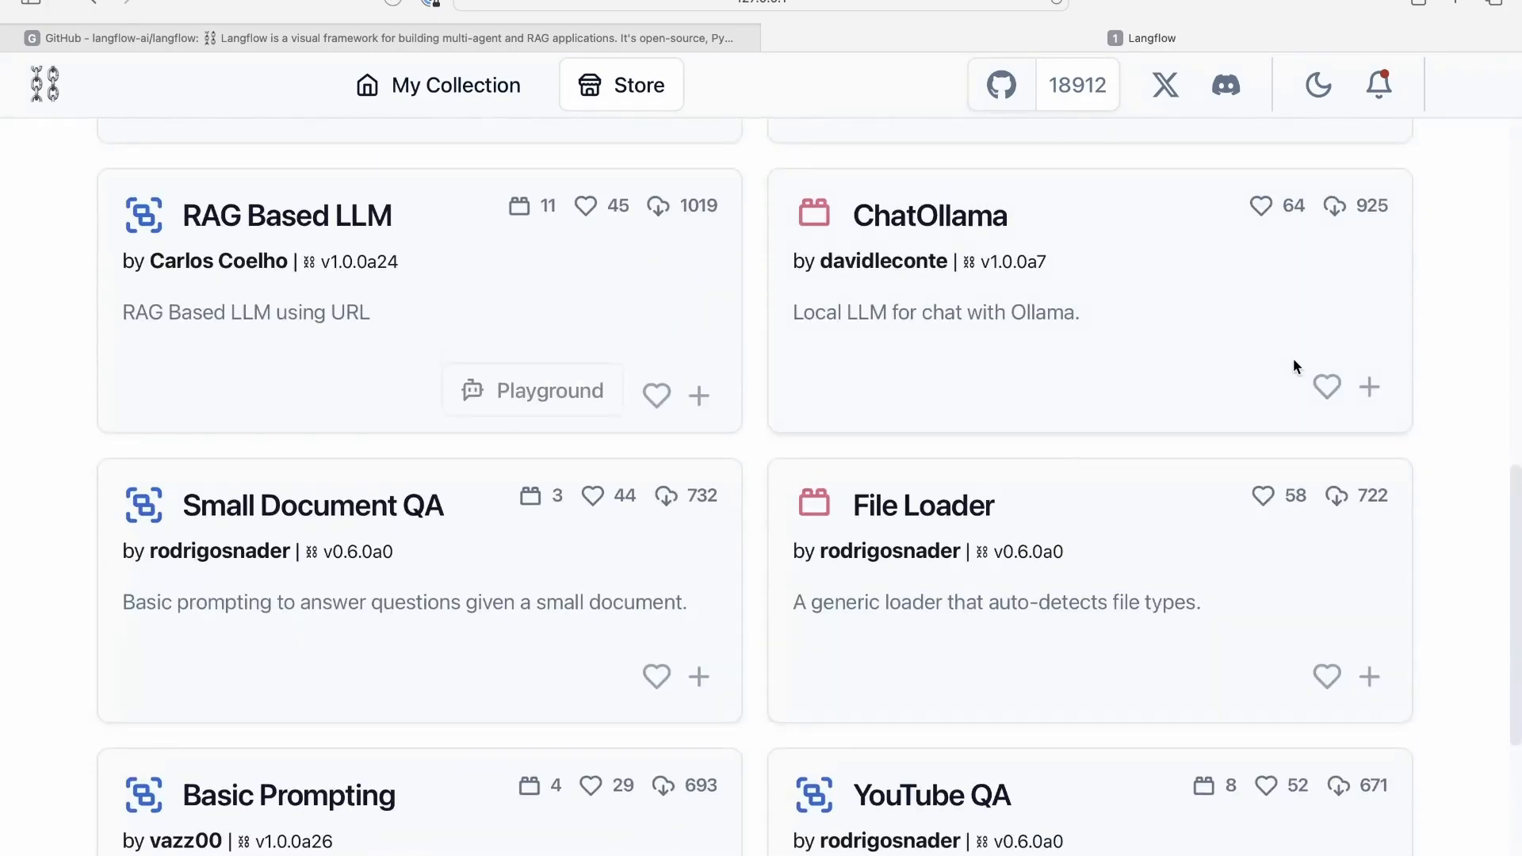
pyautogui.scroll(5, 659, 438)
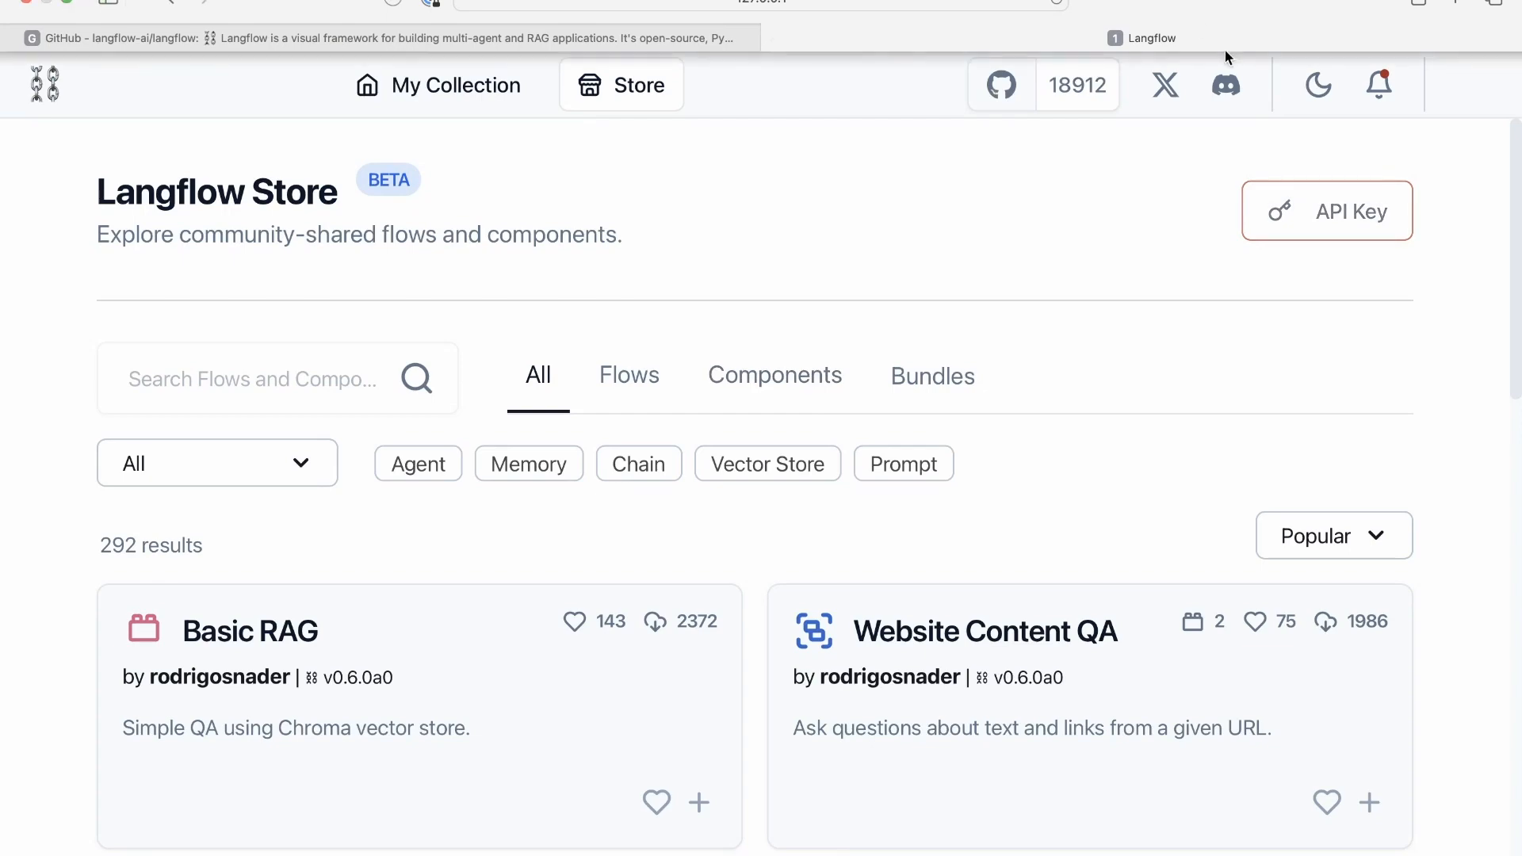
pyautogui.scroll(-1, 1024, 517)
pyautogui.scroll(-13, 1024, 514)
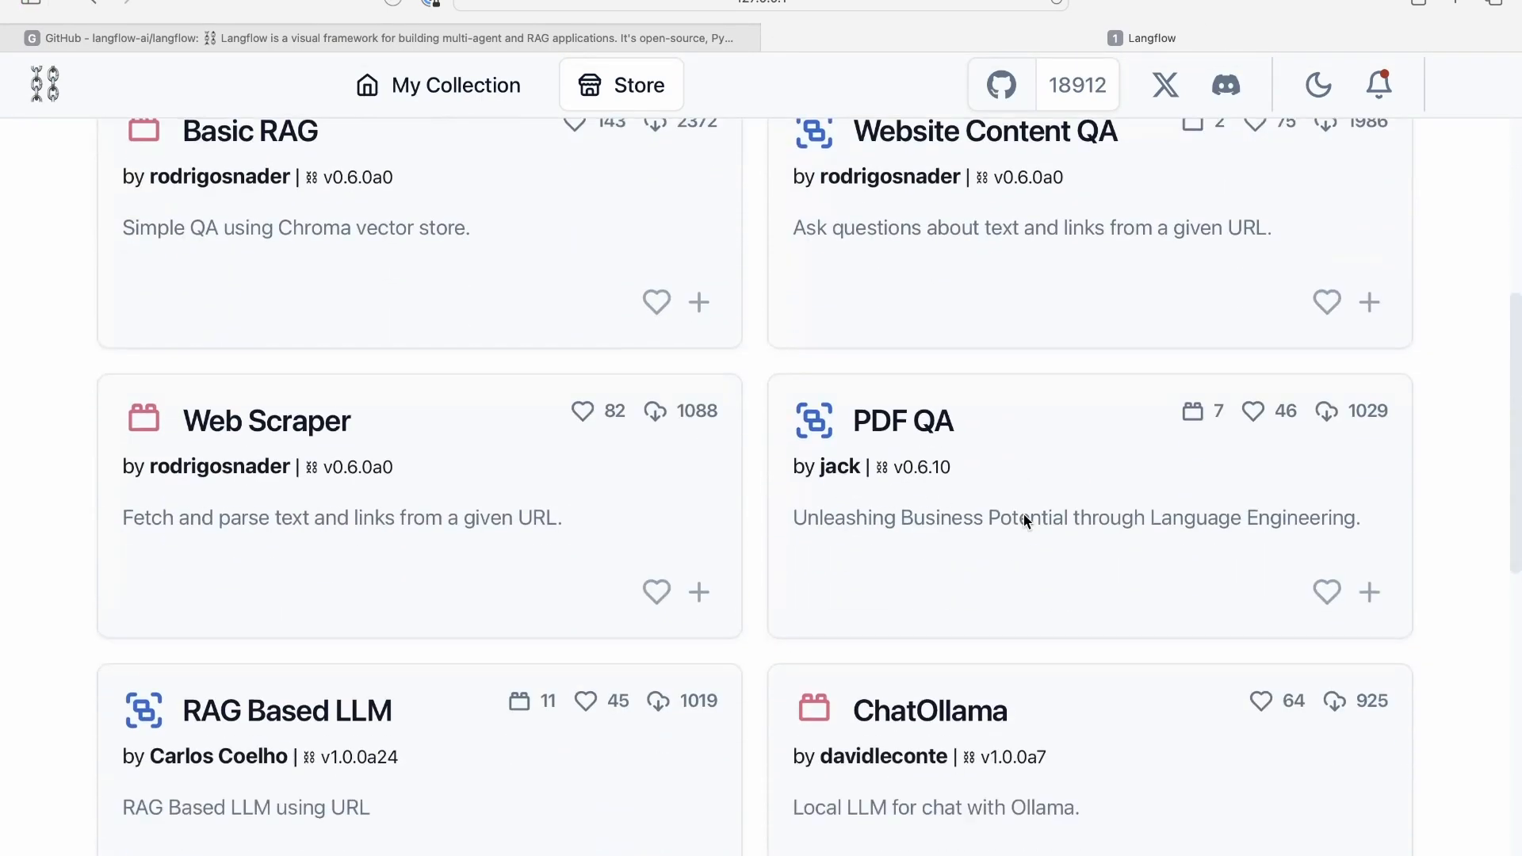
pyautogui.scroll(-5, 1024, 514)
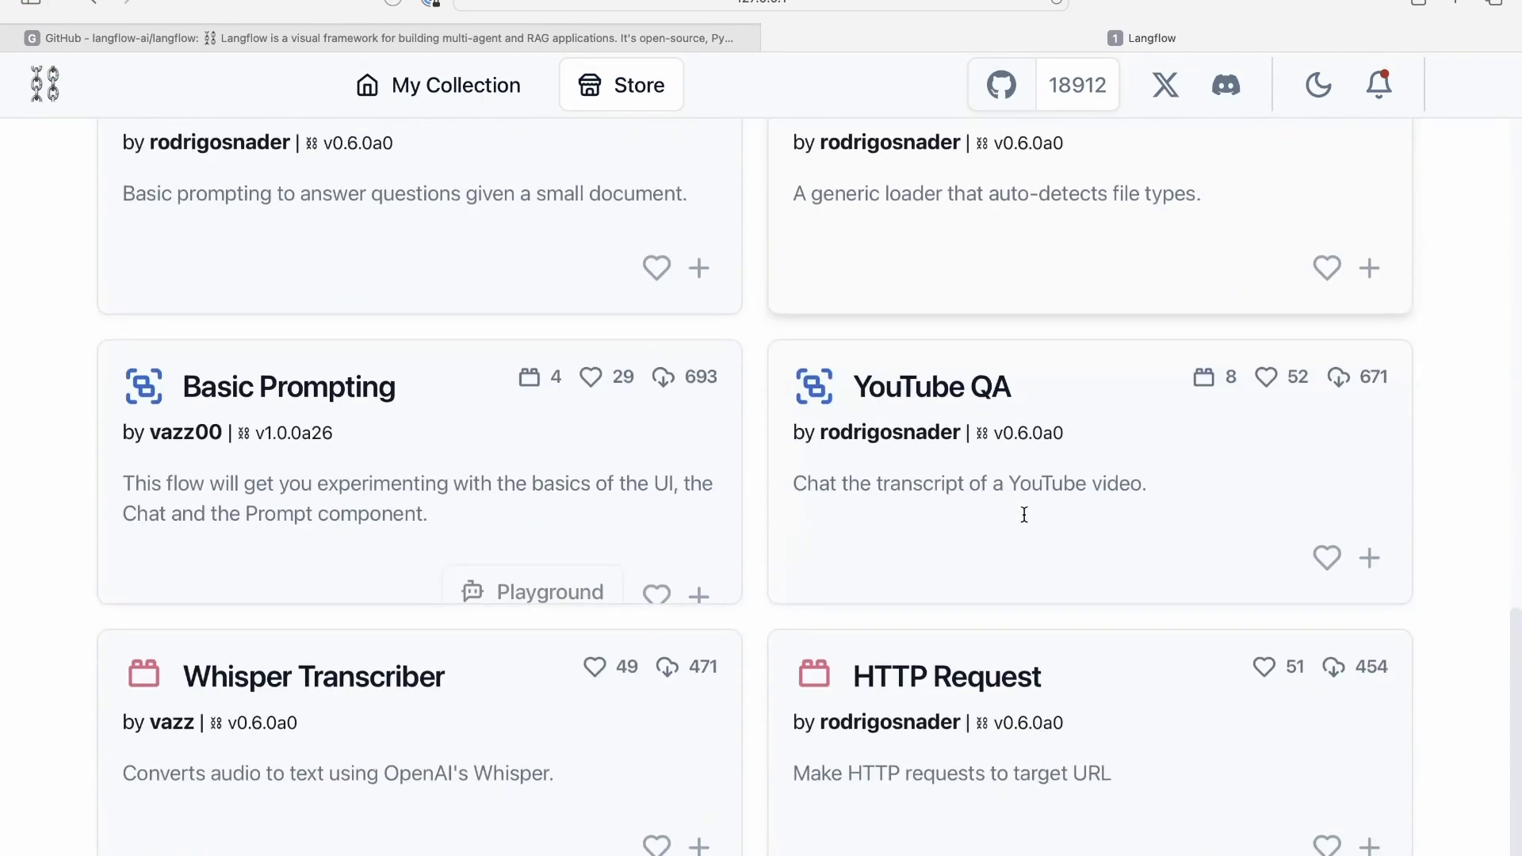
pyautogui.scroll(20, 1063, 422)
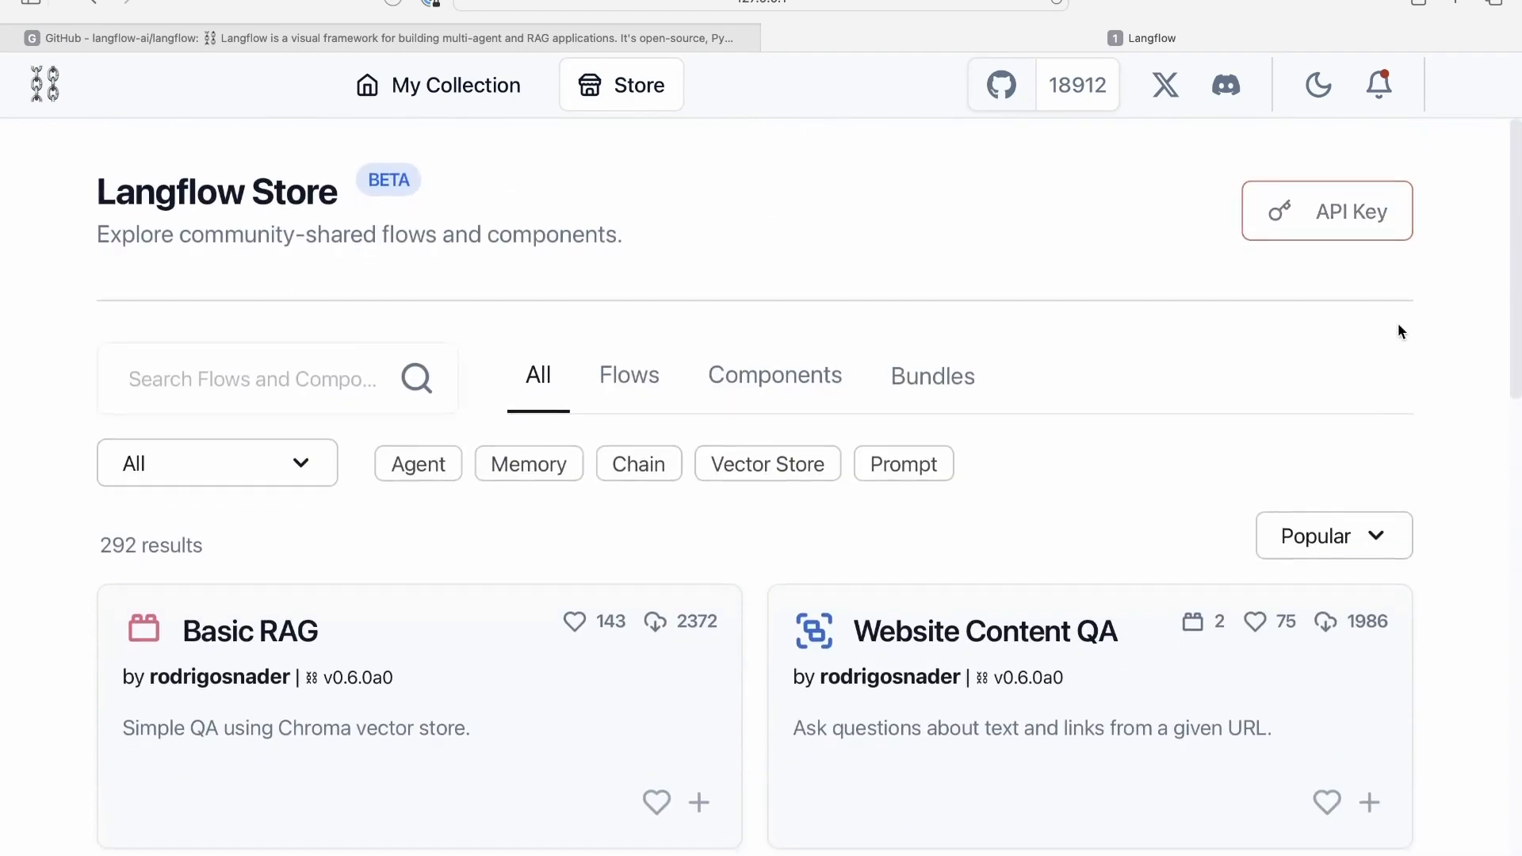
# - Go to the Store API Key section of Langflow's settings and open the linked langflow.store site
pyautogui.click(1358, 214)
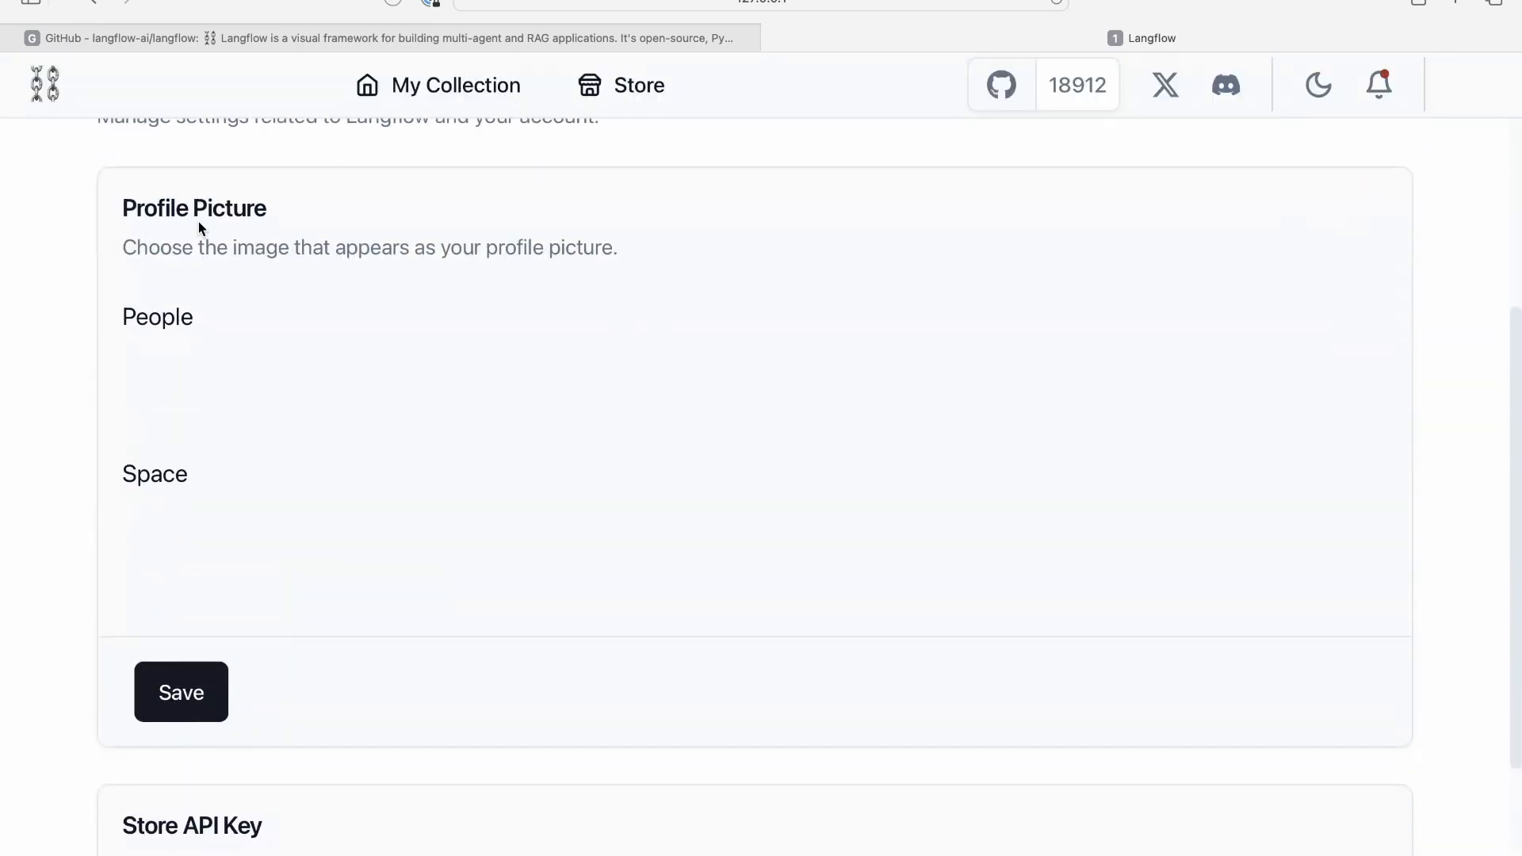
pyautogui.scroll(-3, 486, 663)
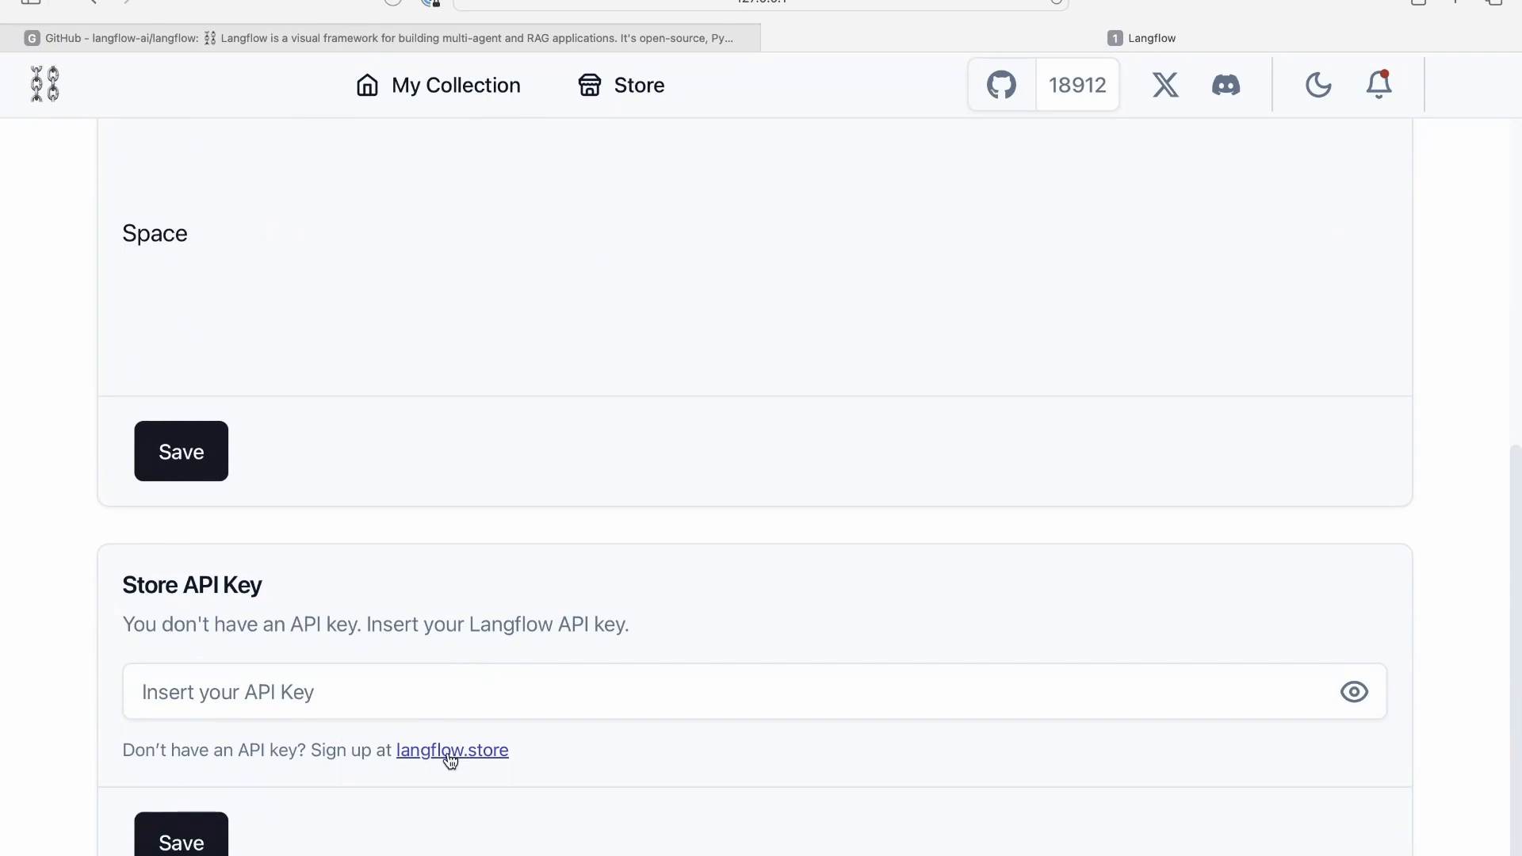
pyautogui.click(450, 757)
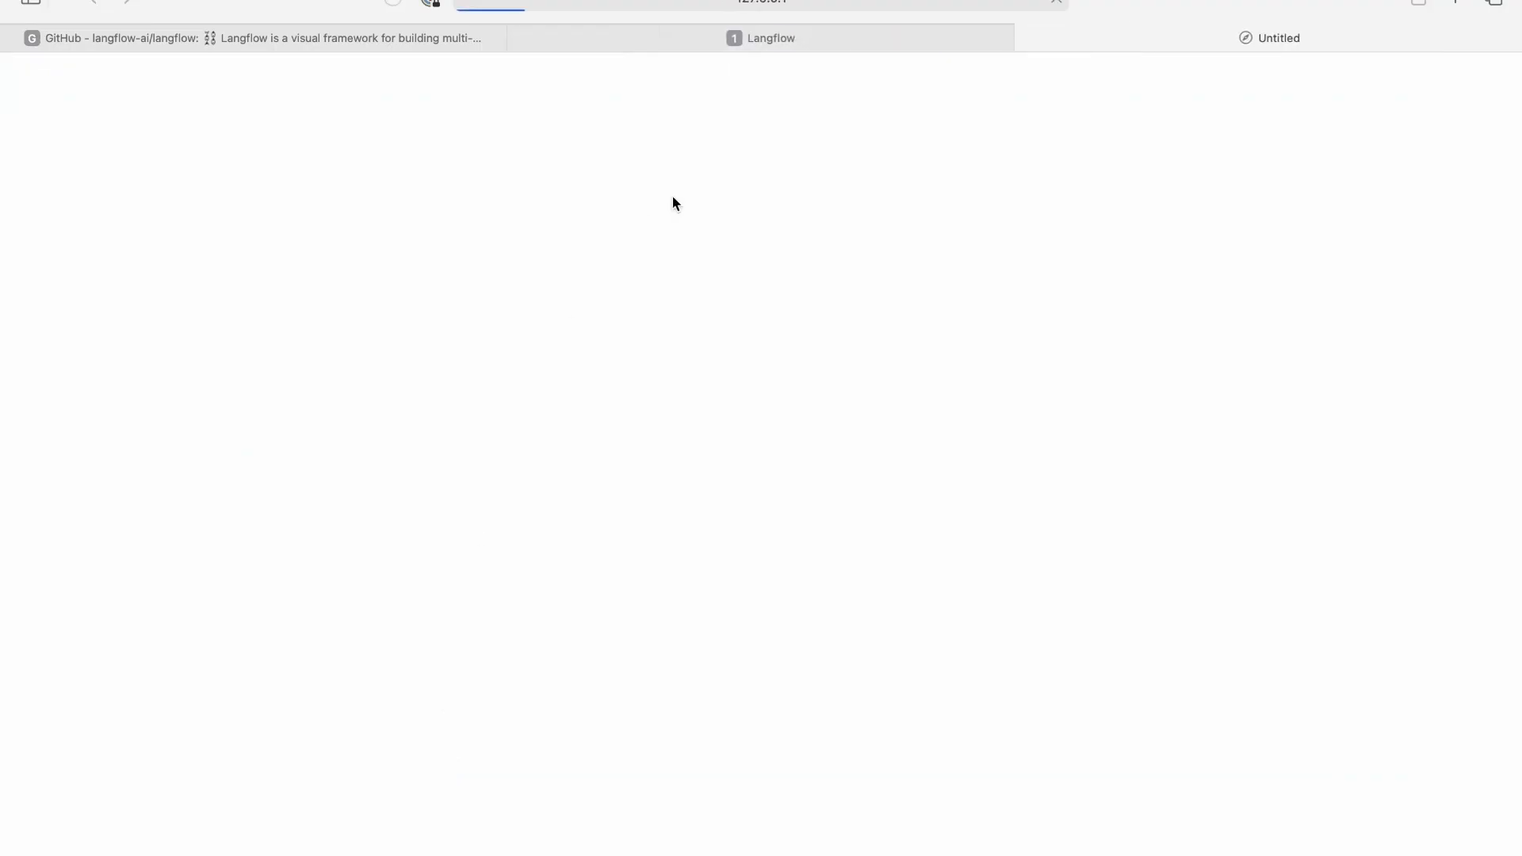
pyautogui.click(901, 3)
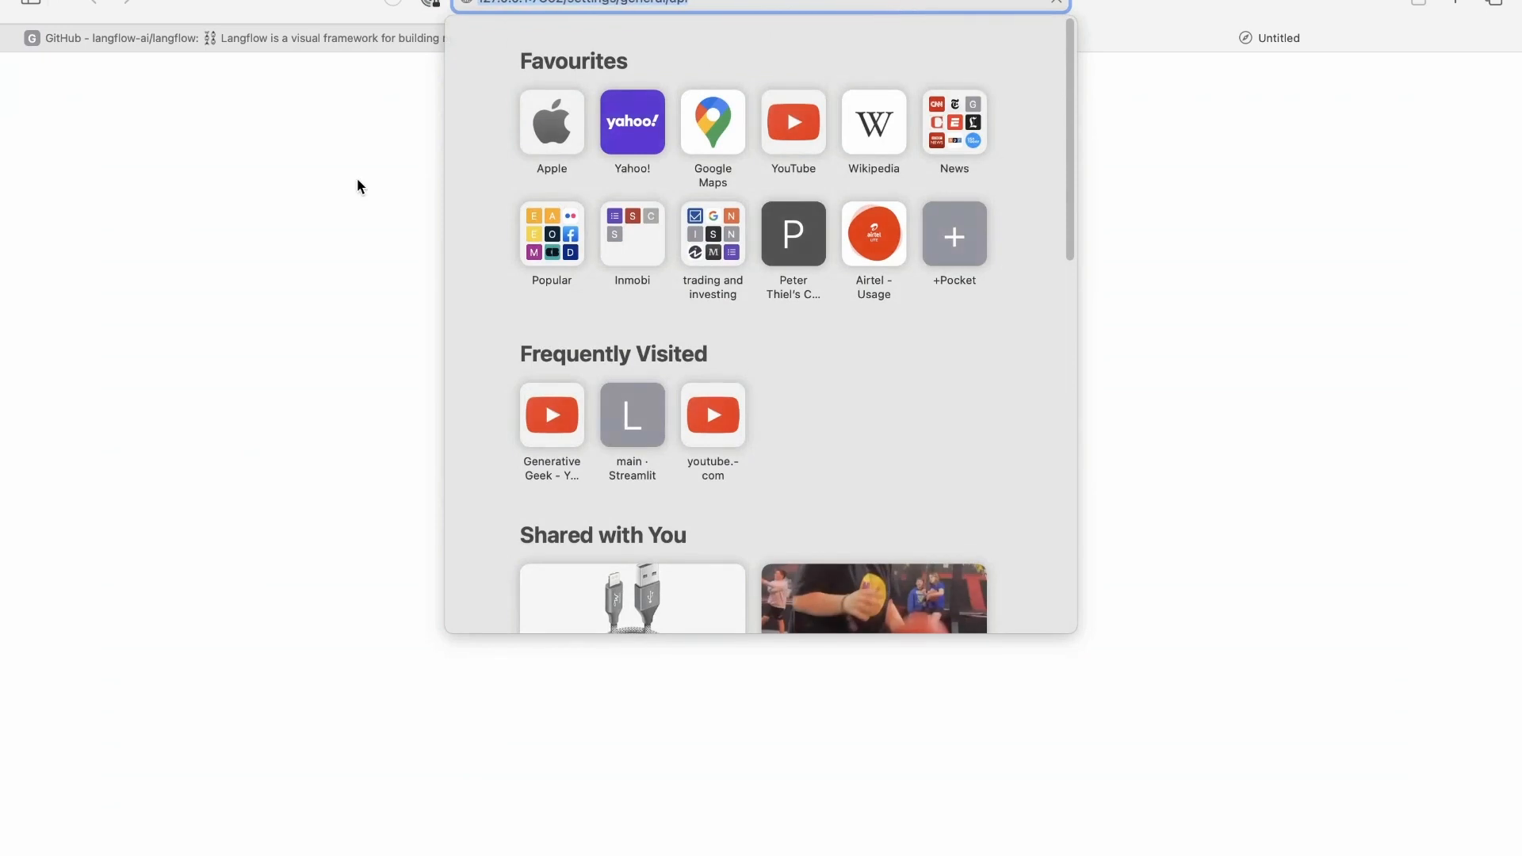
pyautogui.click(298, 207)
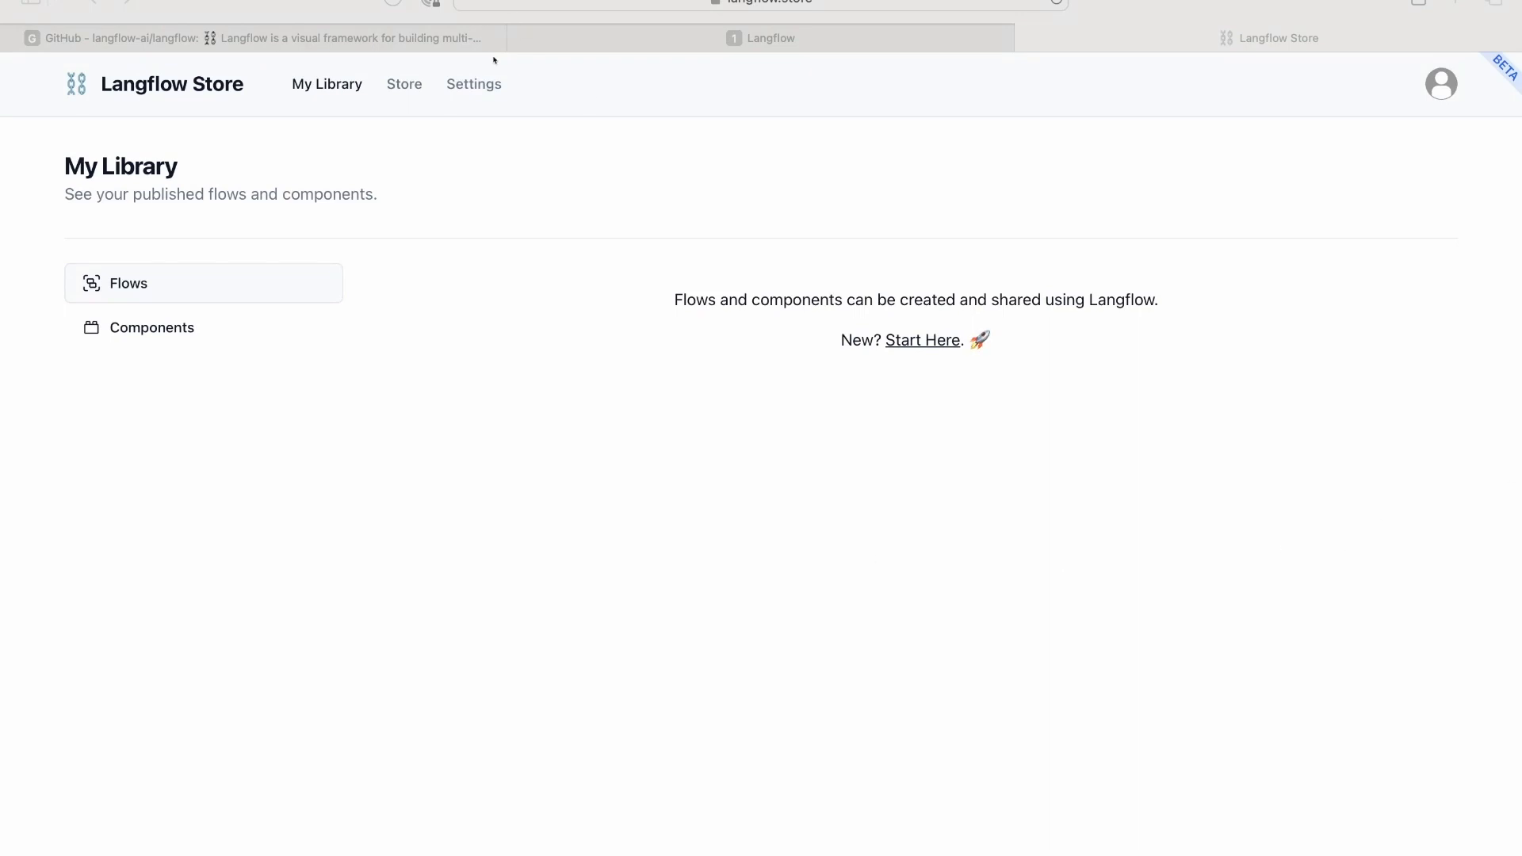
# - Generate a new API key in the langflow.store account settings and copy it
pyautogui.click(474, 89)
pyautogui.click(474, 90)
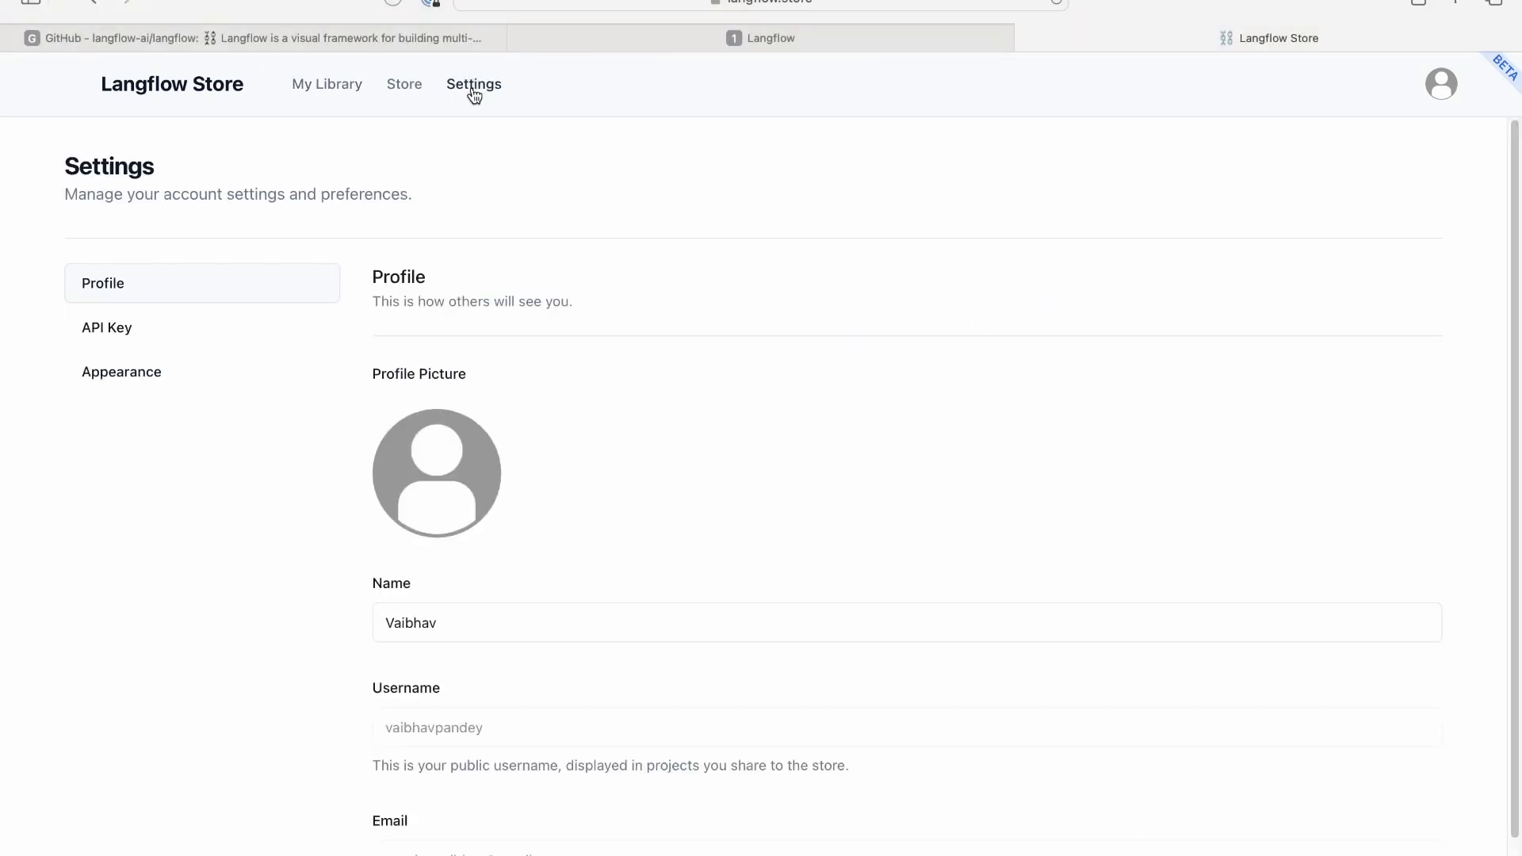
pyautogui.click(108, 332)
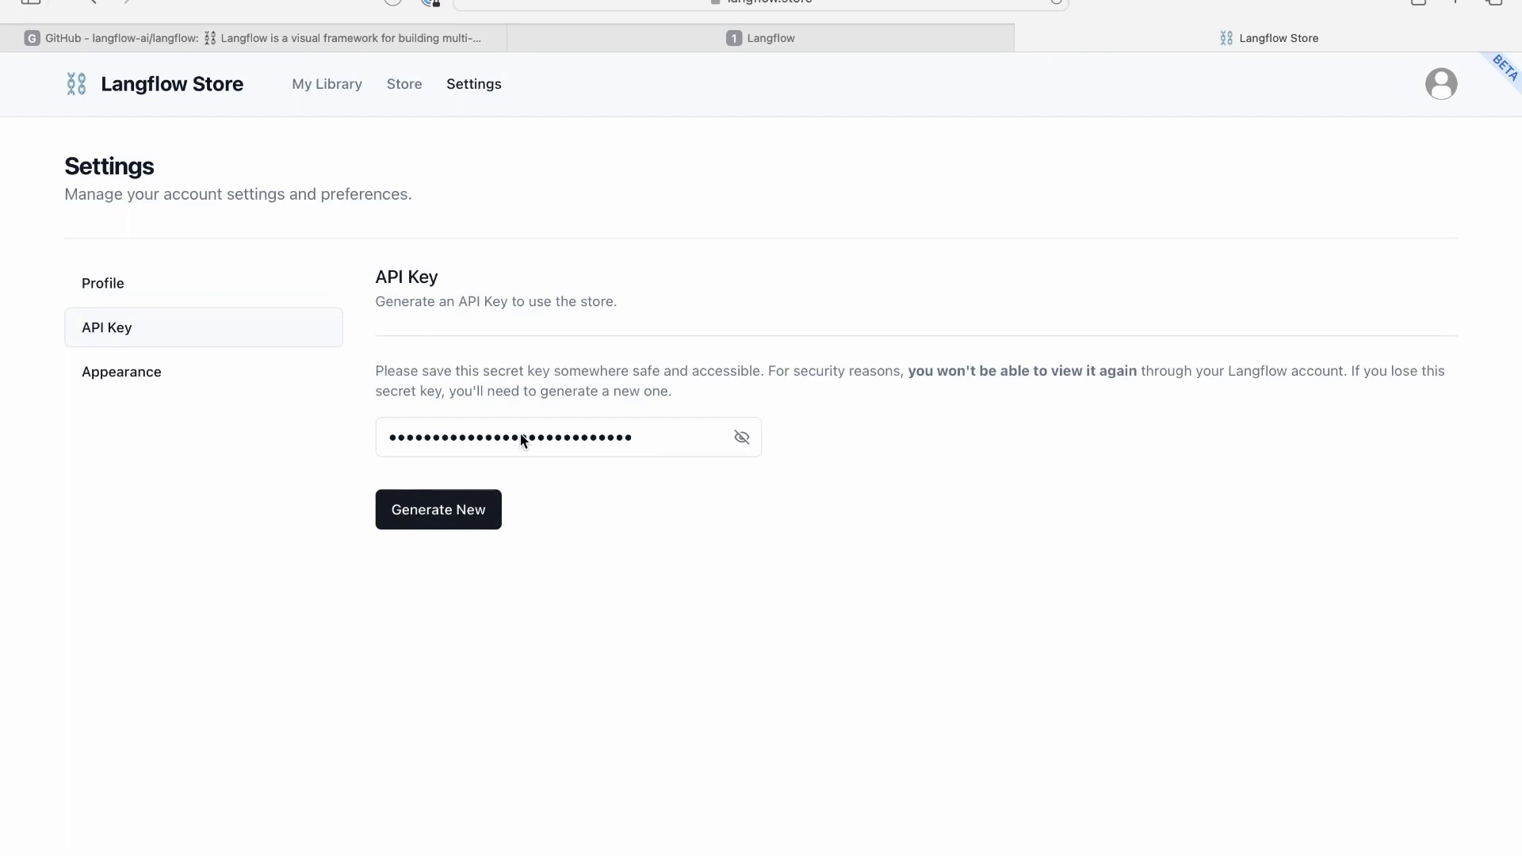
pyautogui.click(442, 525)
pyautogui.click(785, 437)
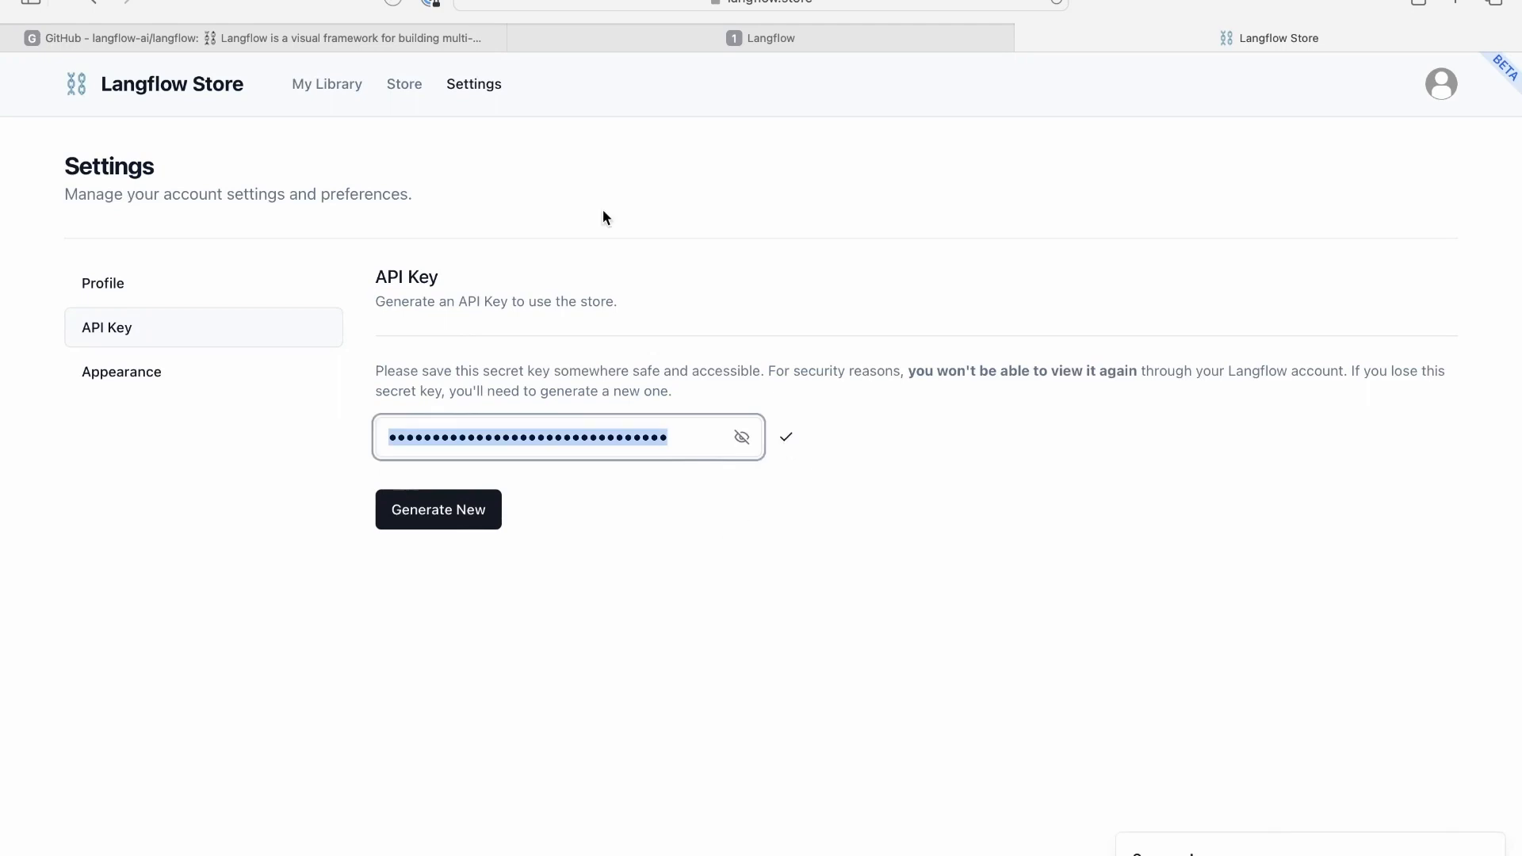
# - Return to the local Langflow settings, paste the API key into the Store API Key field, and save it
pyautogui.click(677, 38)
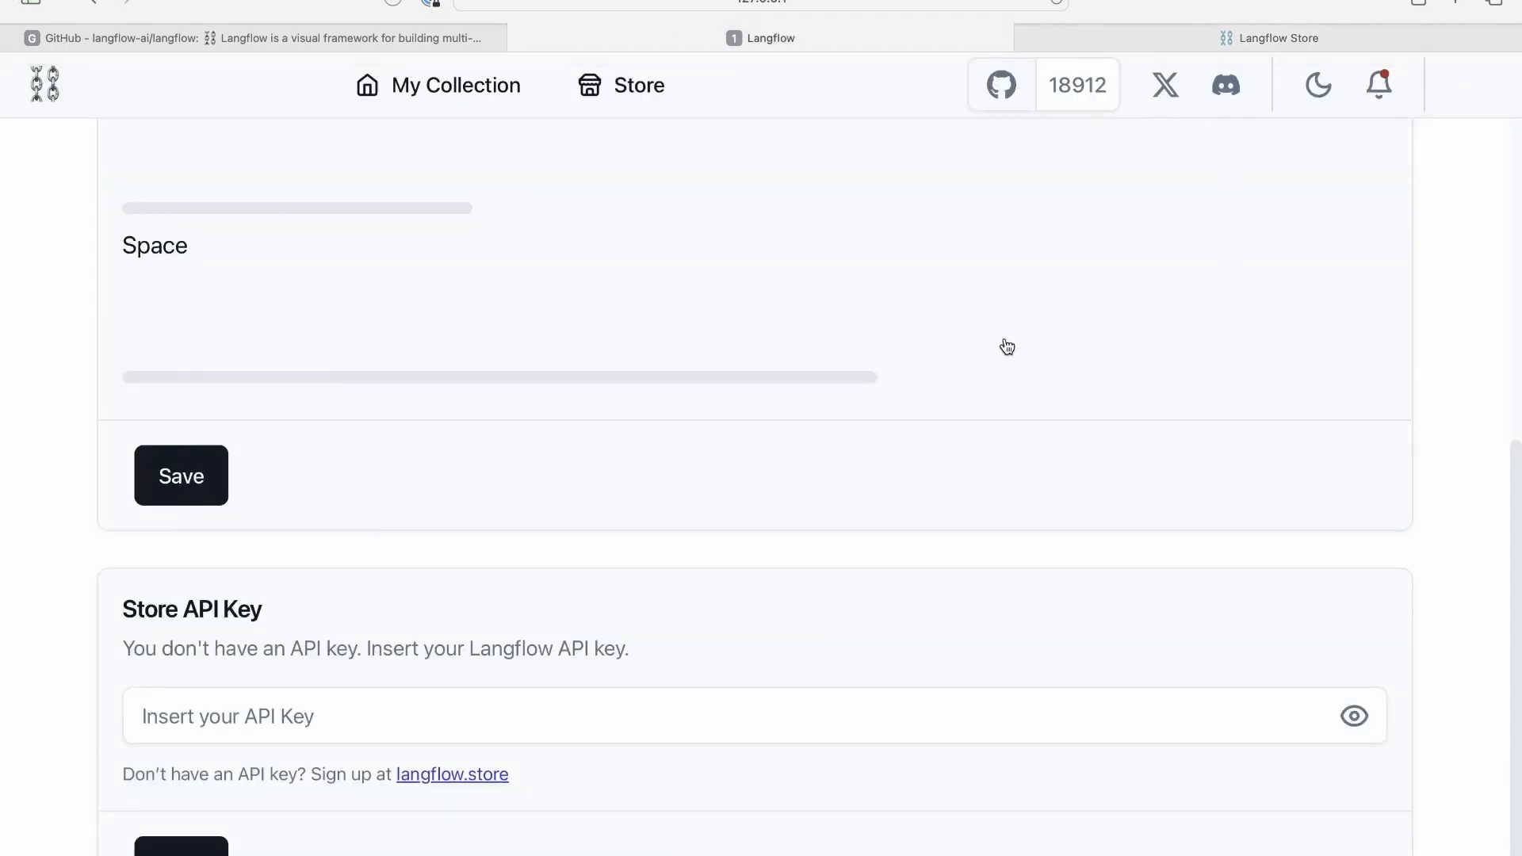
pyautogui.click(802, 8)
pyautogui.click(369, 351)
pyautogui.scroll(-1, 434, 519)
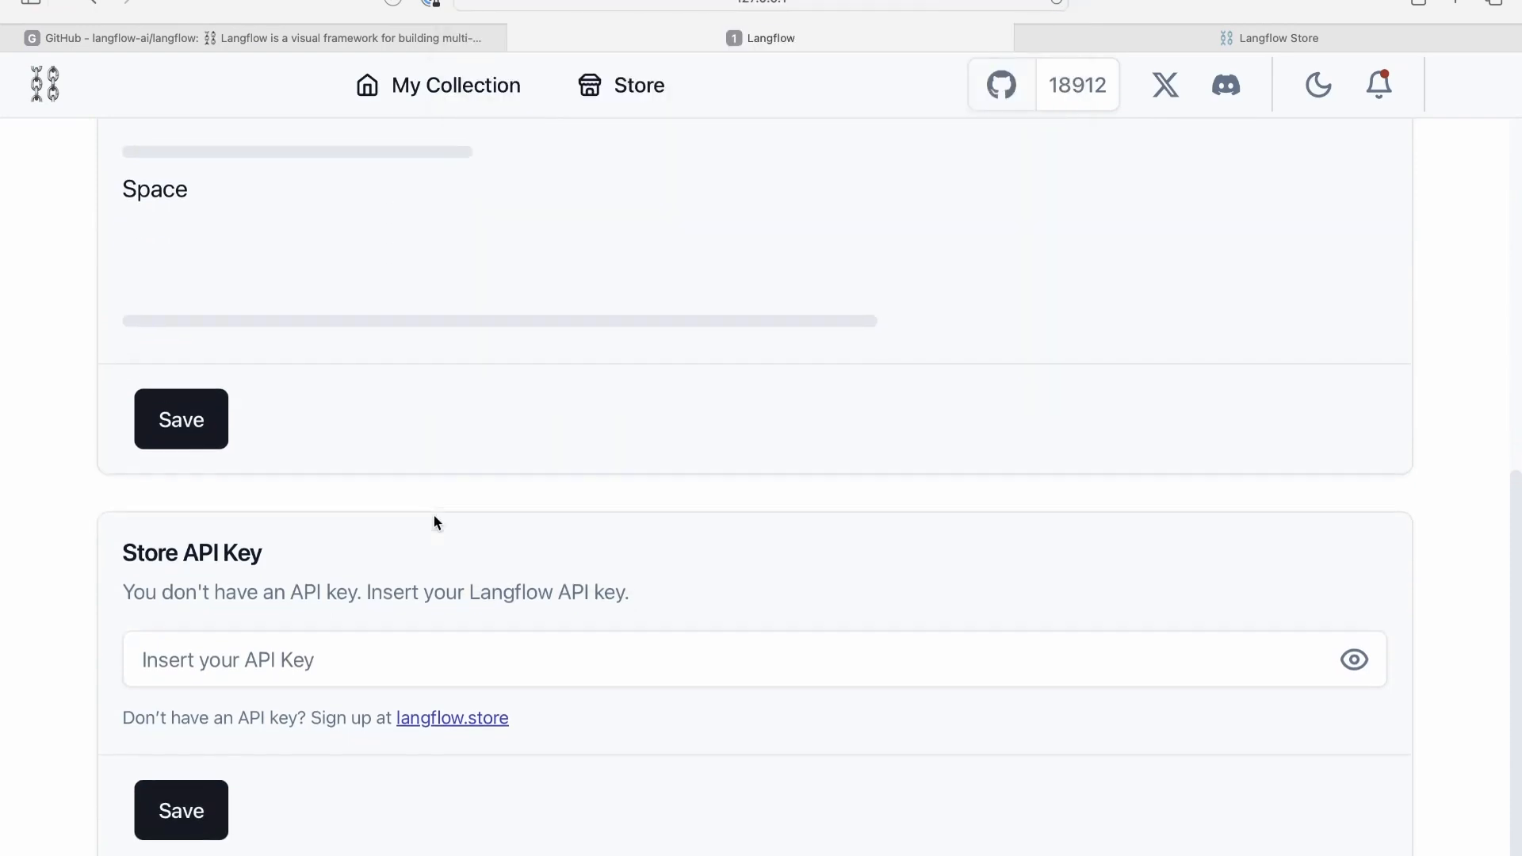
pyautogui.click(255, 660)
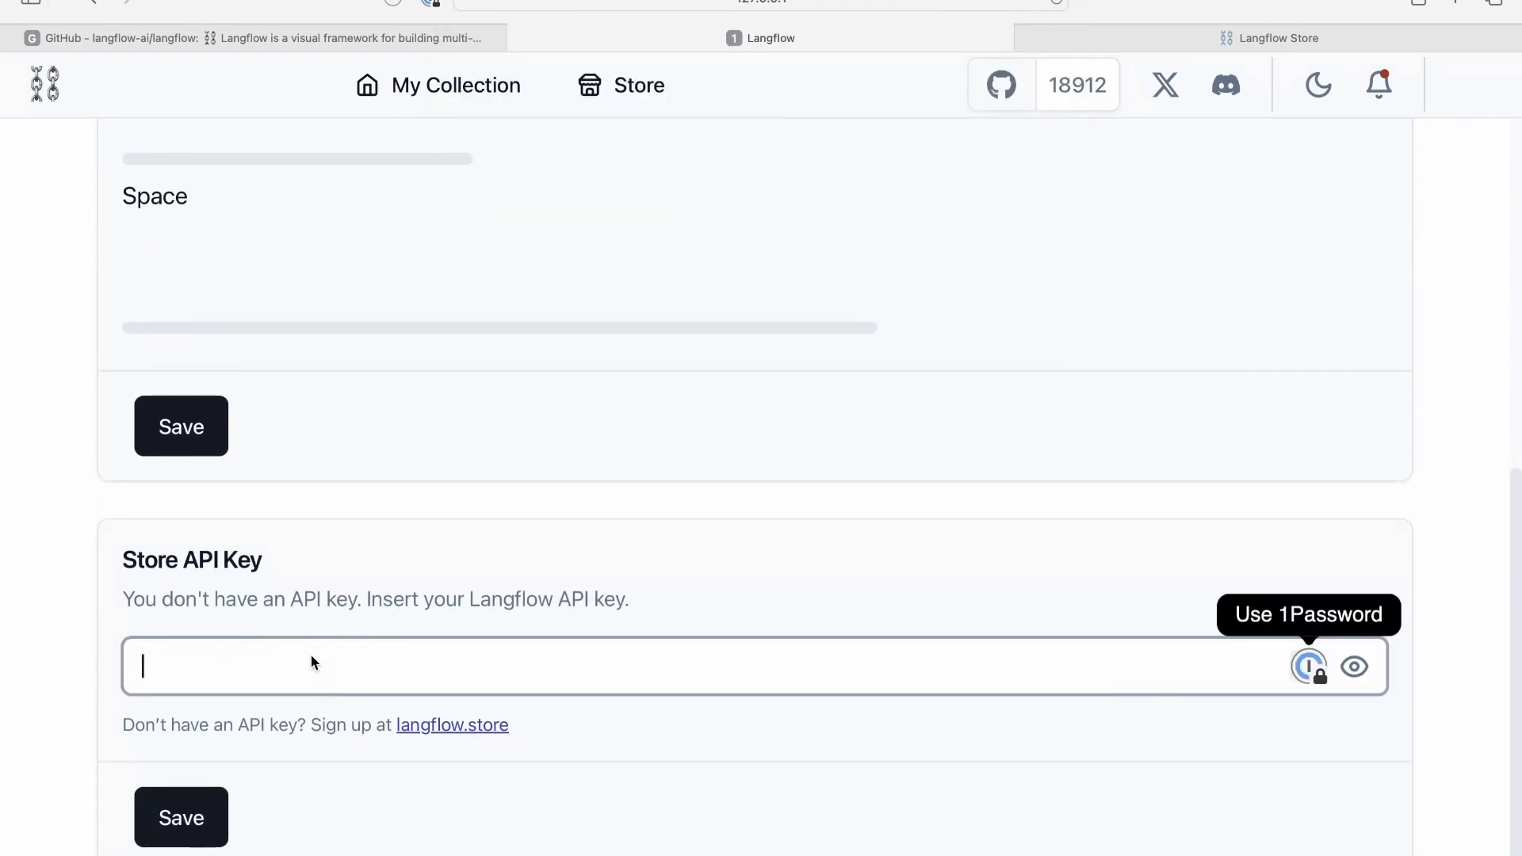
pyautogui.press('super+v')
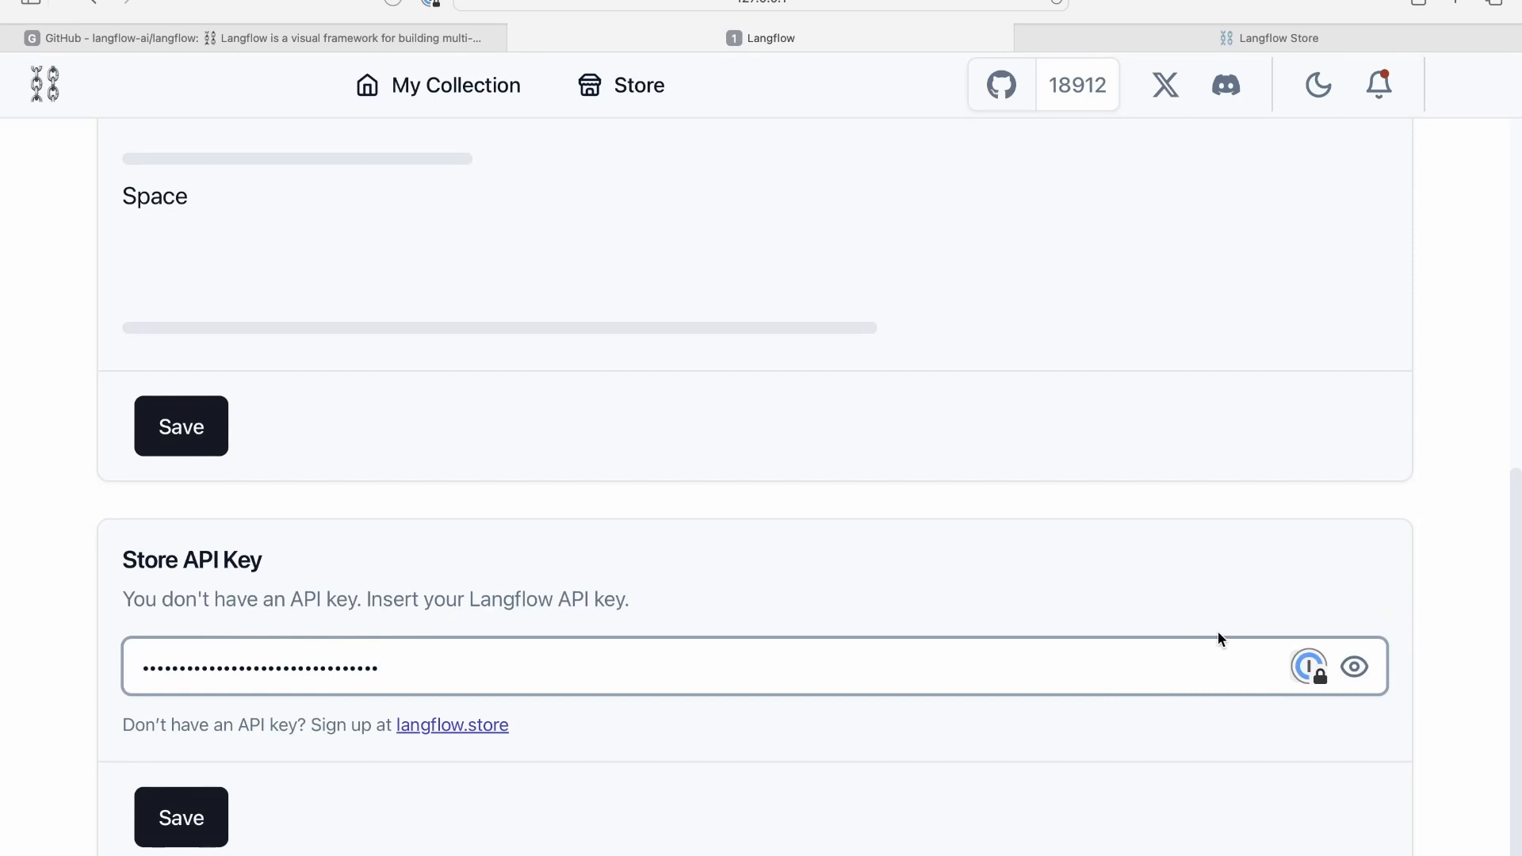
pyautogui.click(163, 826)
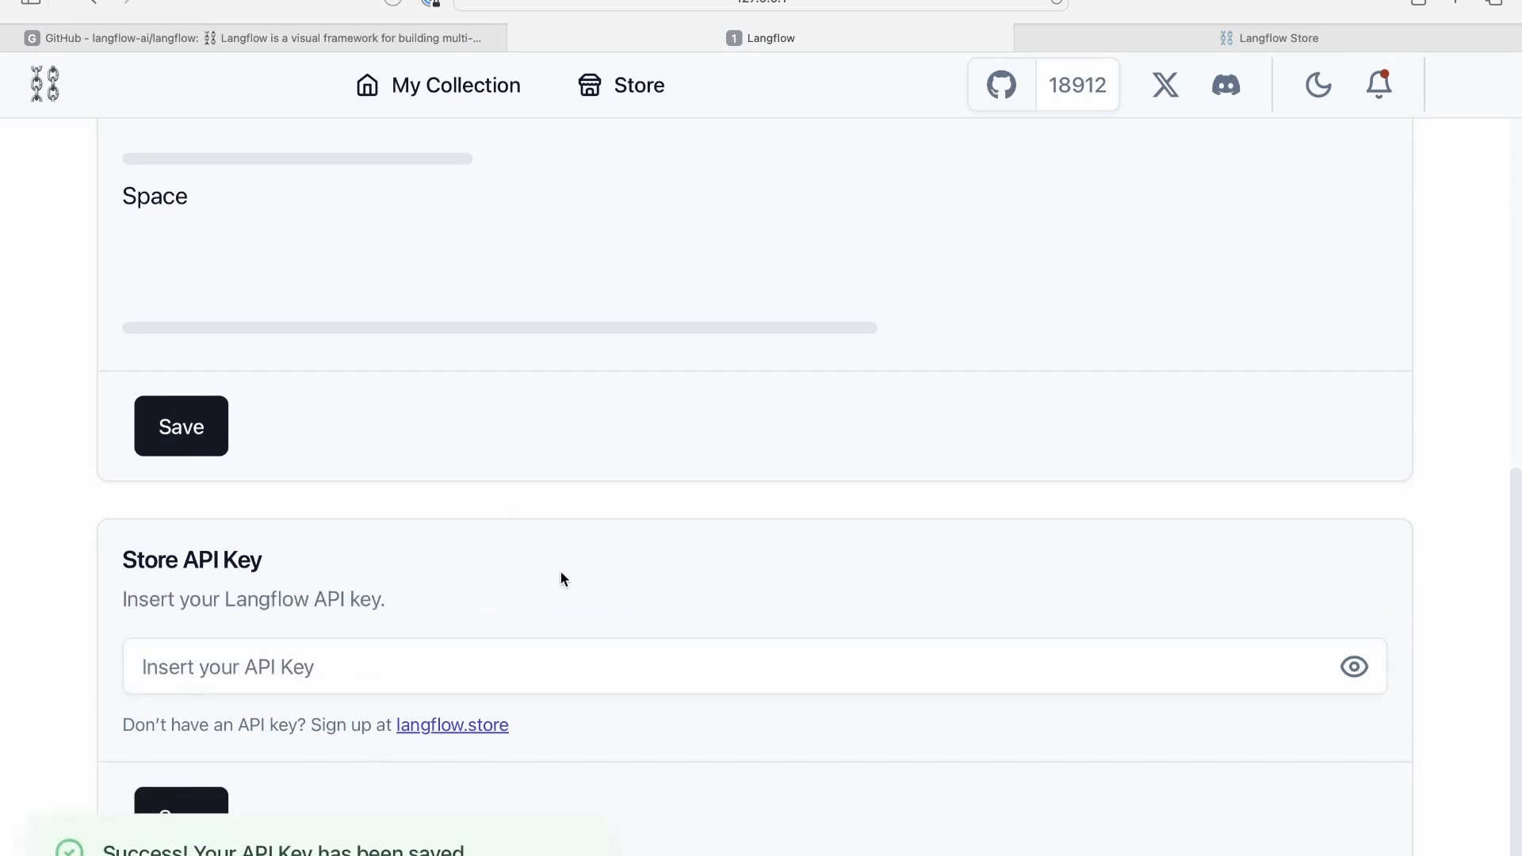
# - Reopen the Langflow Store from the settings page
pyautogui.scroll(-1, 669, 532)
pyautogui.scroll(8, 786, 483)
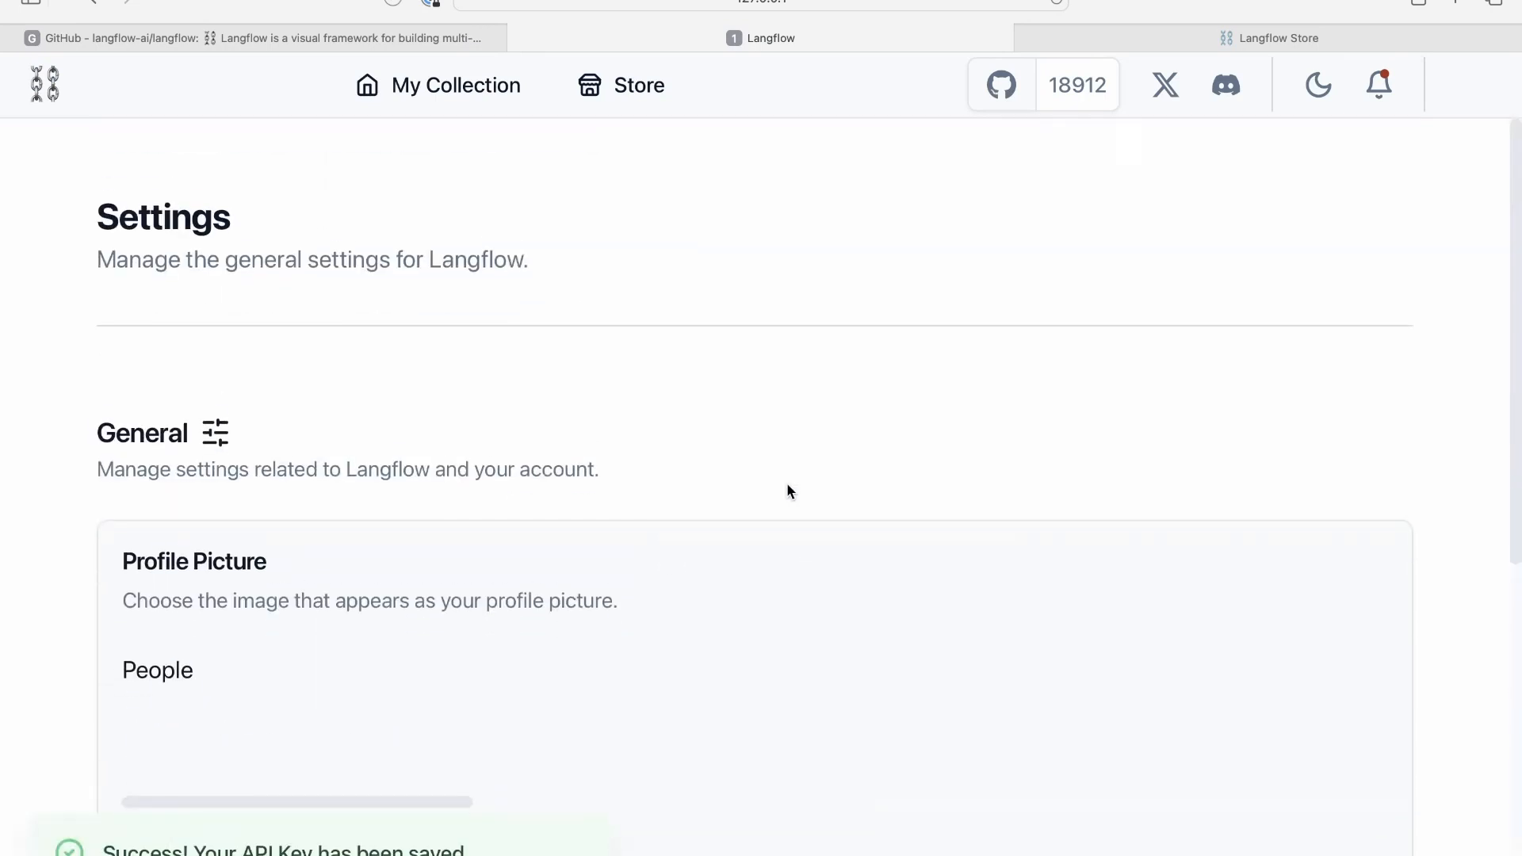
pyautogui.click(642, 94)
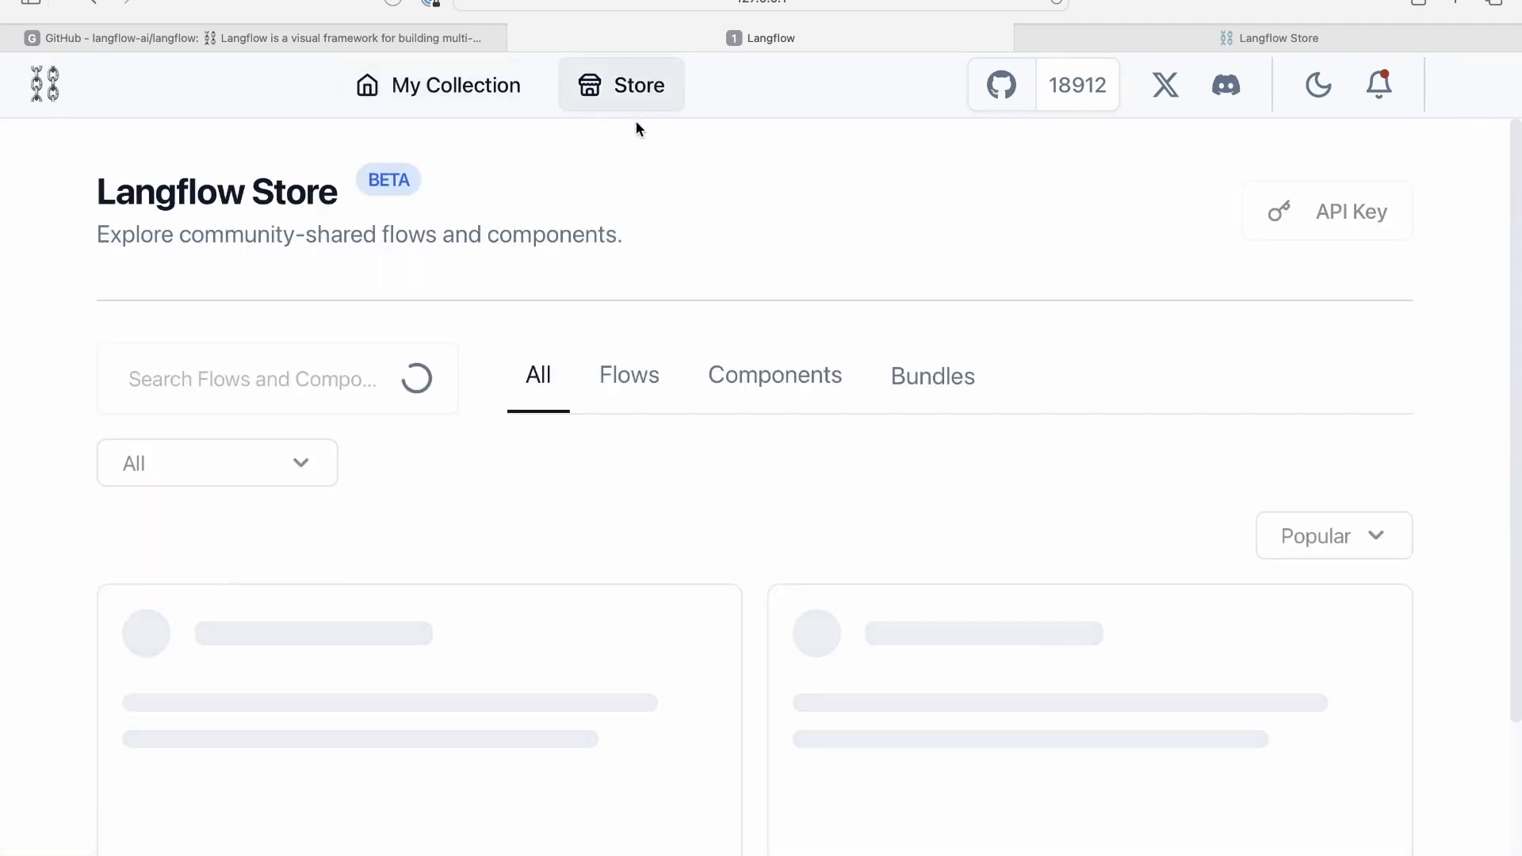
# - Browse the popular community flows and components in the local Langflow Store
pyautogui.click(1302, 40)
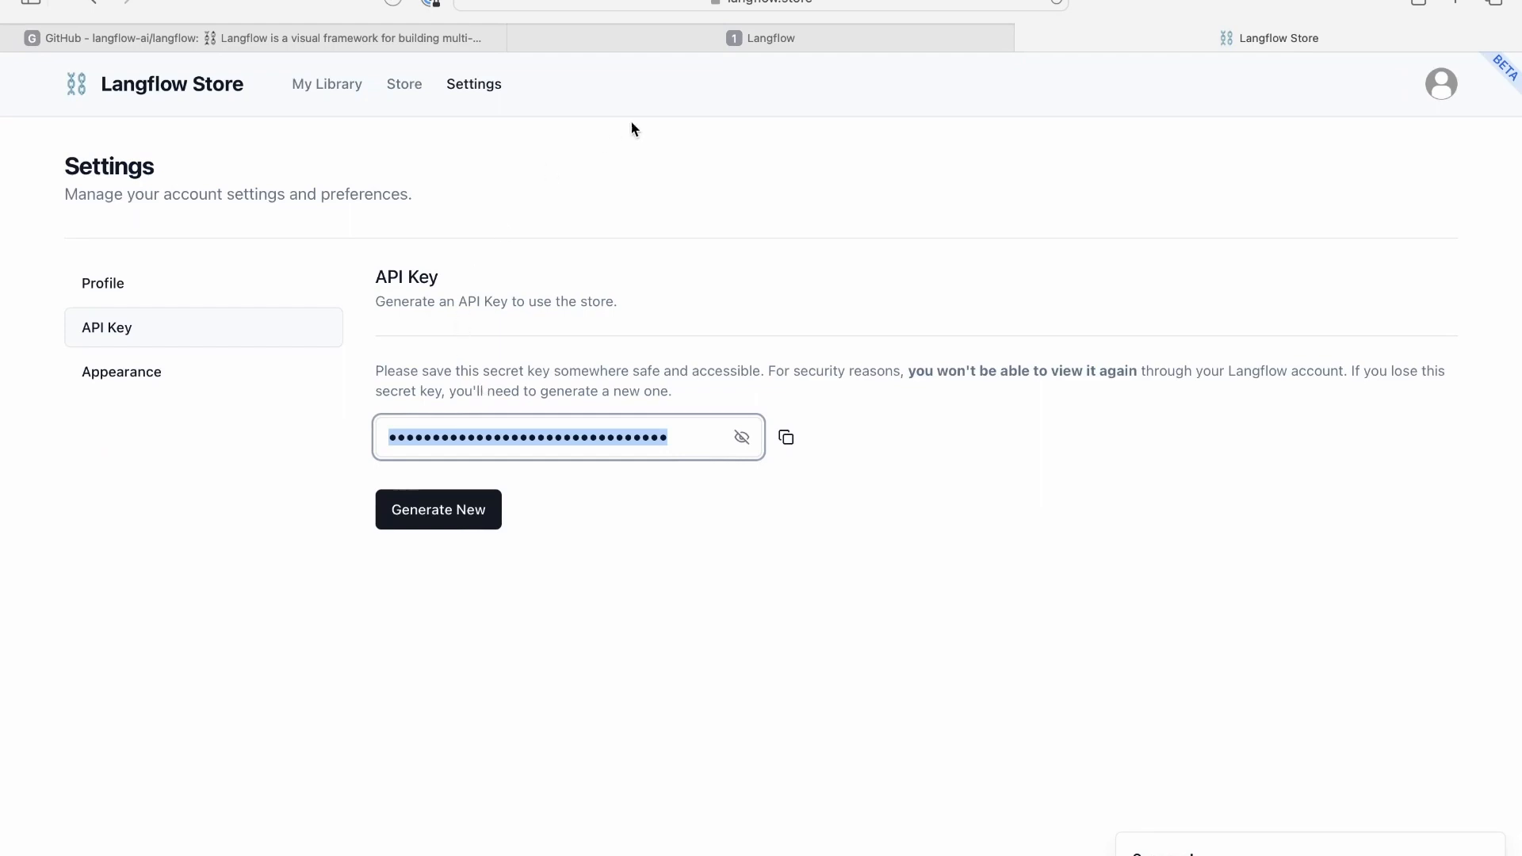
pyautogui.click(821, 35)
pyautogui.scroll(-2, 632, 638)
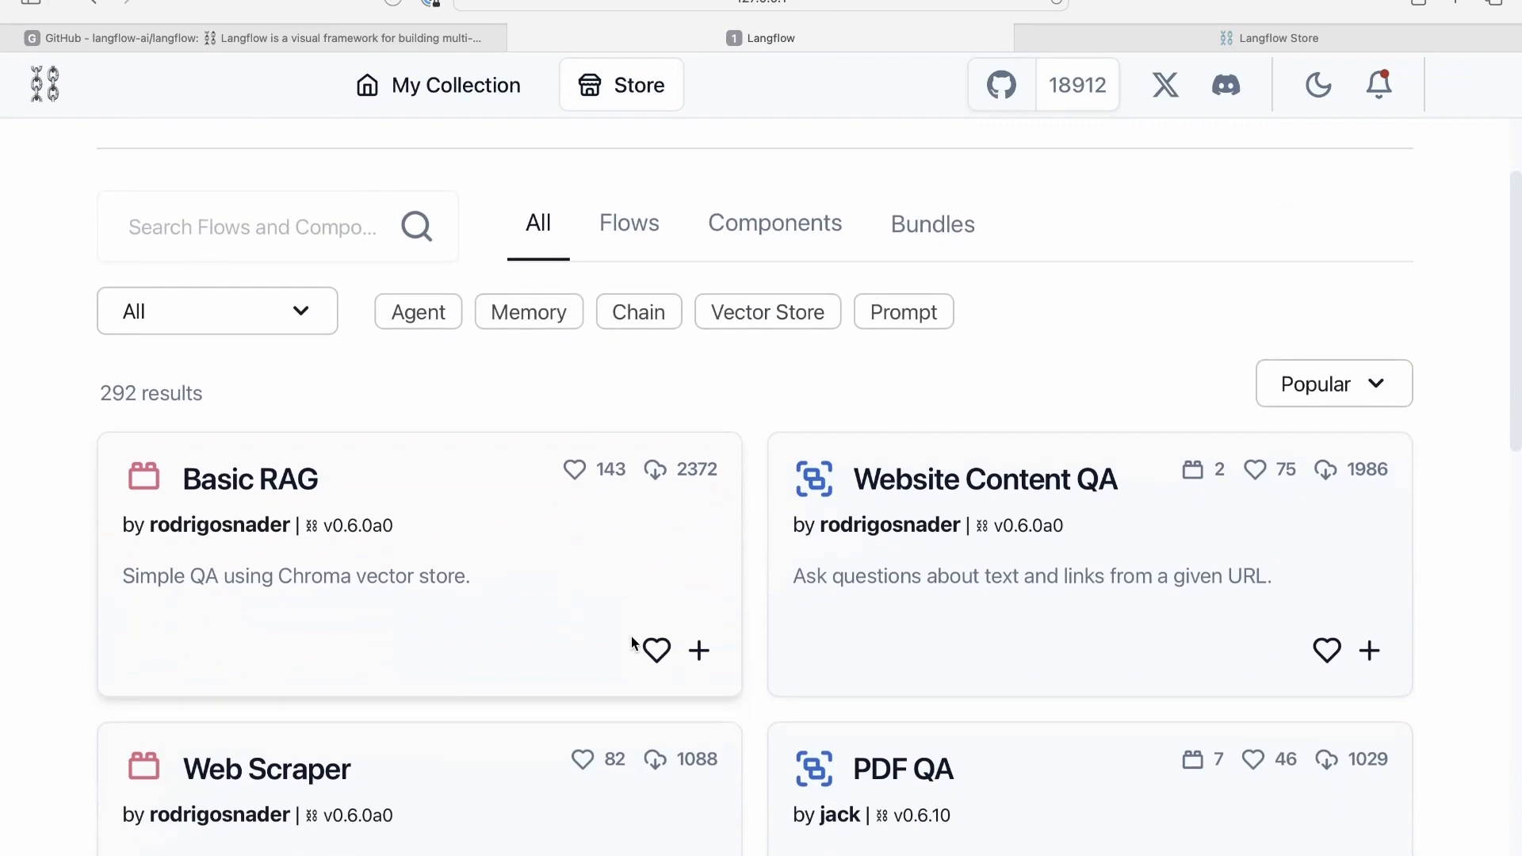
pyautogui.scroll(2, 631, 640)
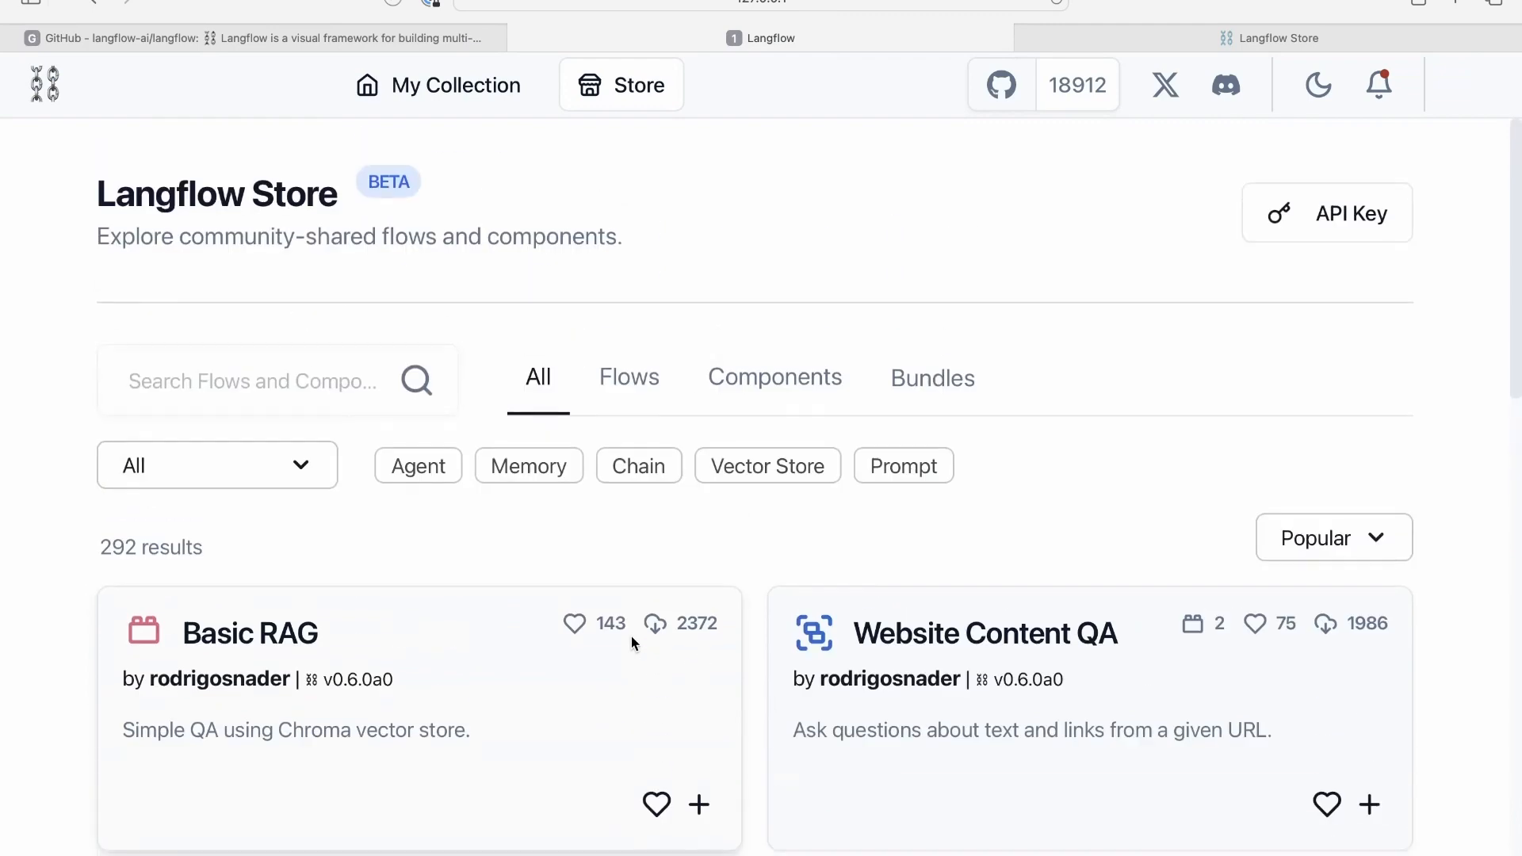
pyautogui.scroll(-7, 749, 531)
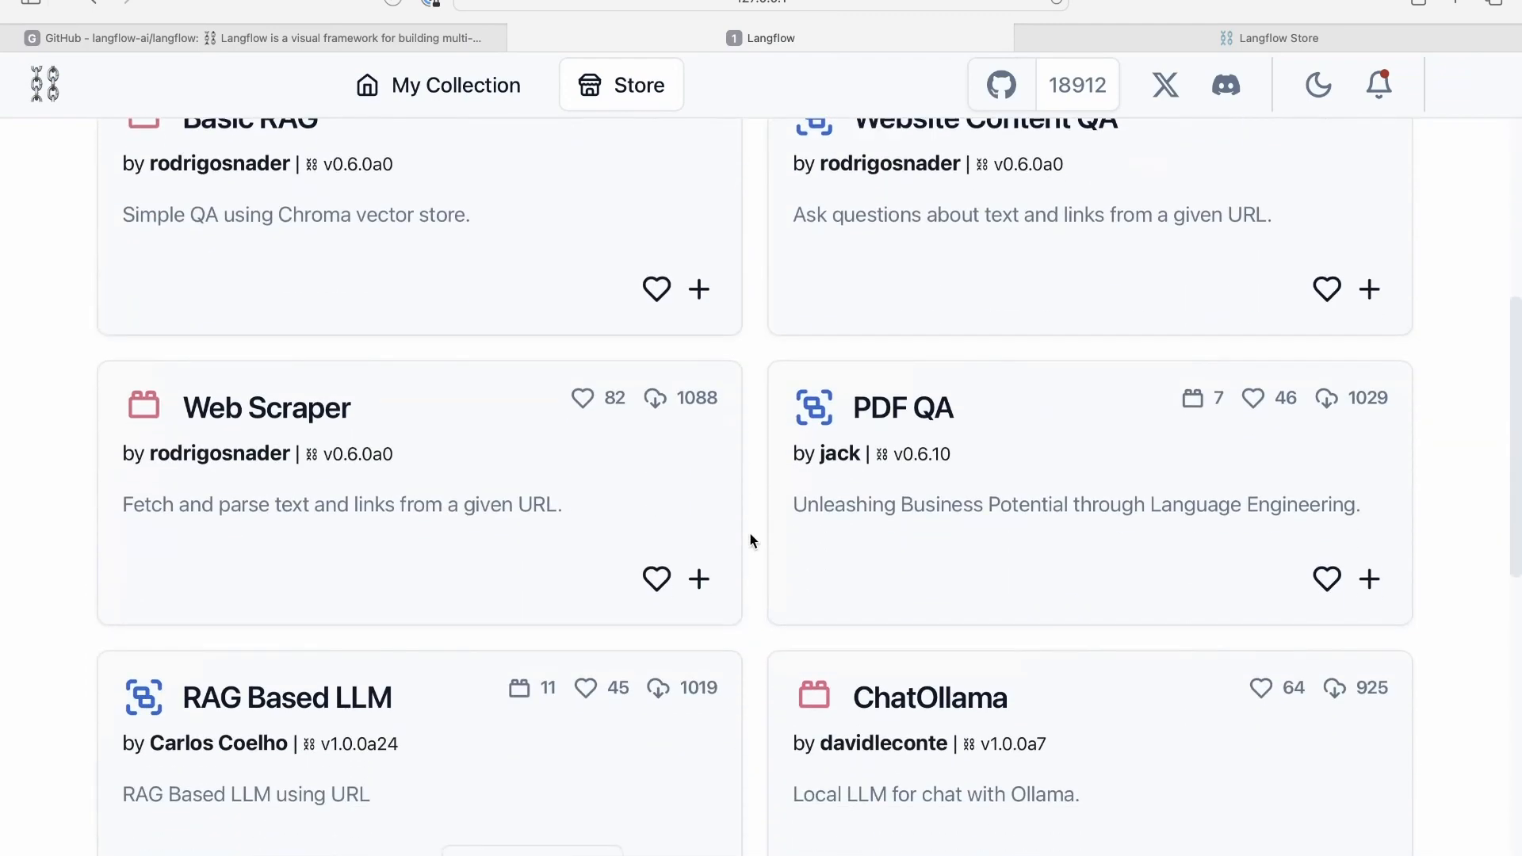
pyautogui.scroll(4, 748, 531)
pyautogui.scroll(3, 749, 531)
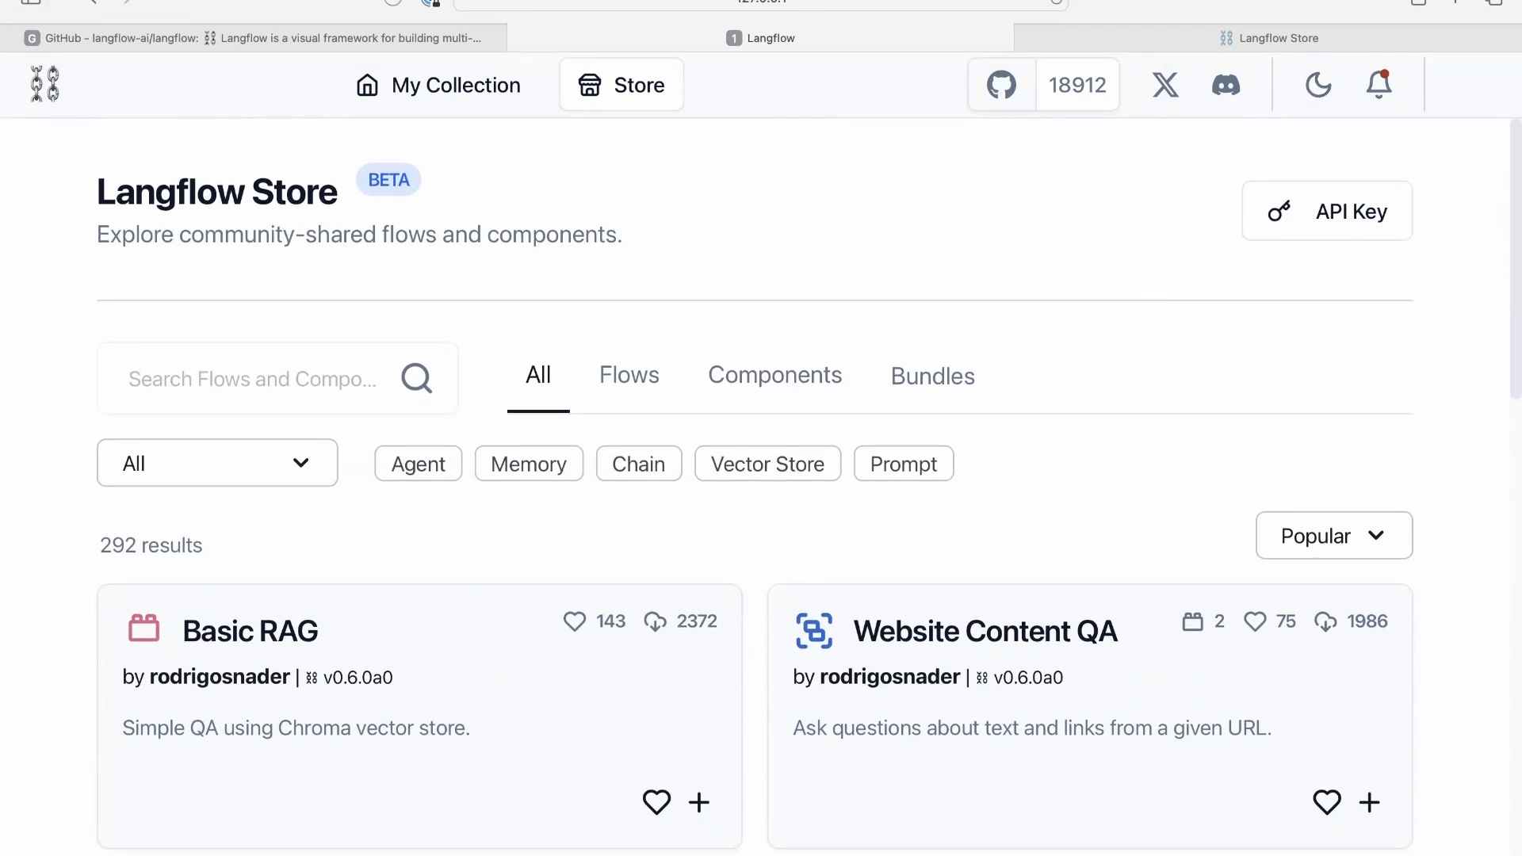
# - Go from My Collection back to the Store and check which sorting options the results list offers
pyautogui.press('super+Tab')
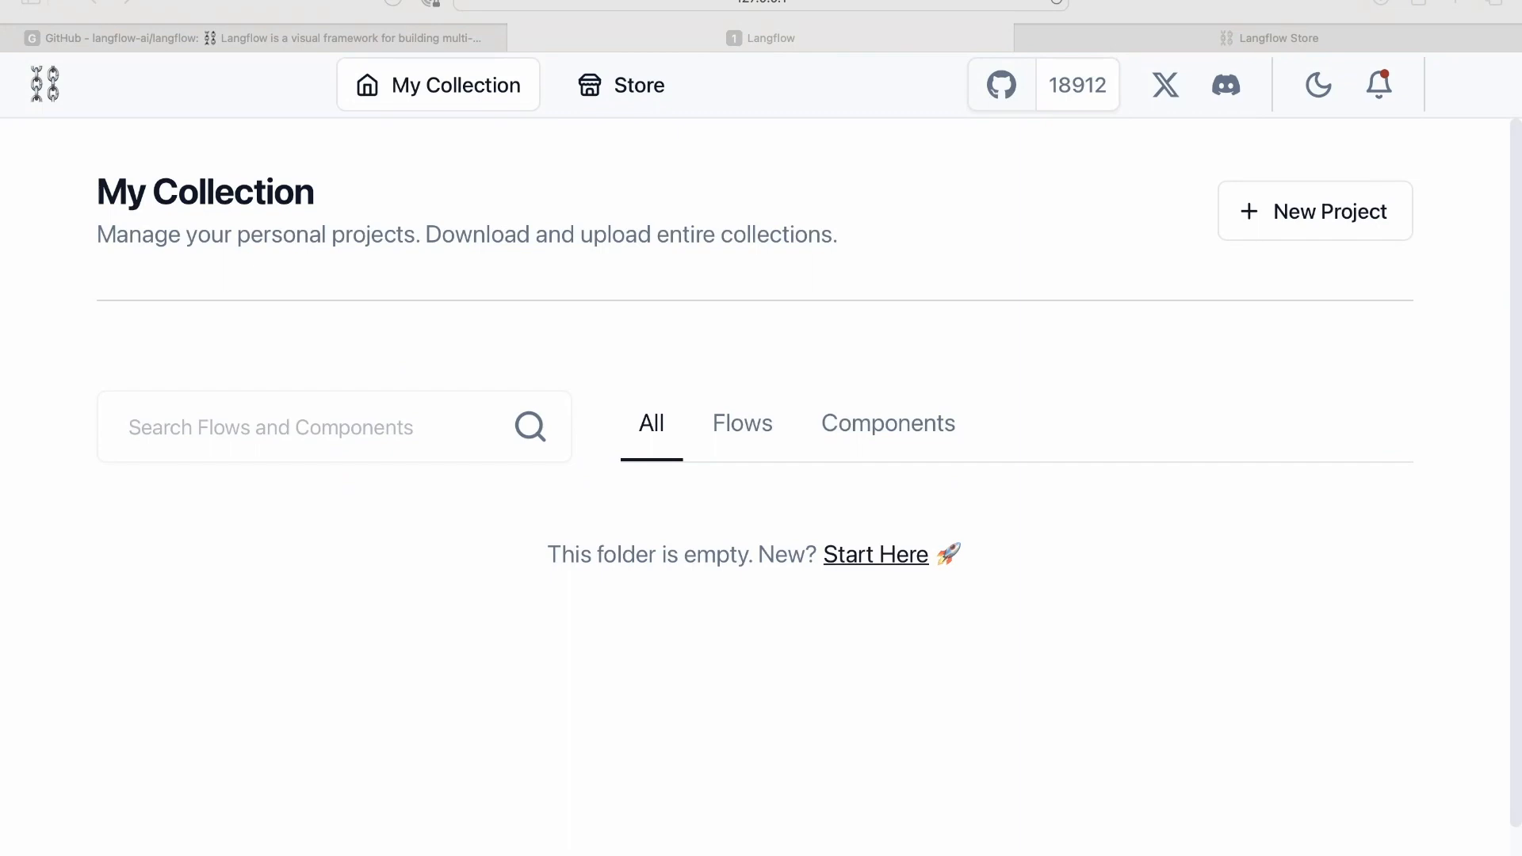
pyautogui.click(634, 94)
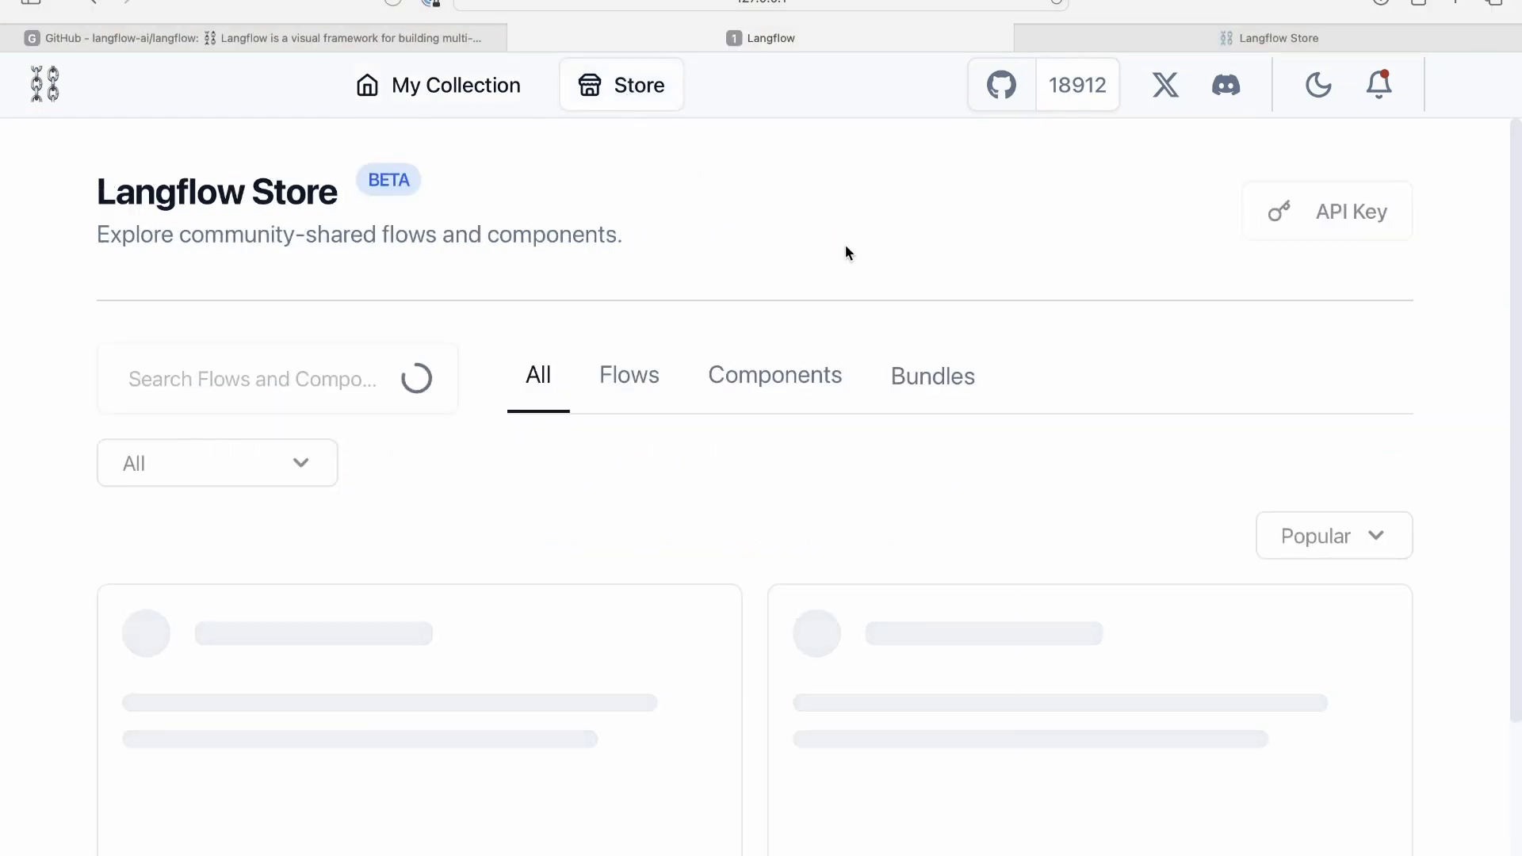
pyautogui.scroll(-1, 1025, 516)
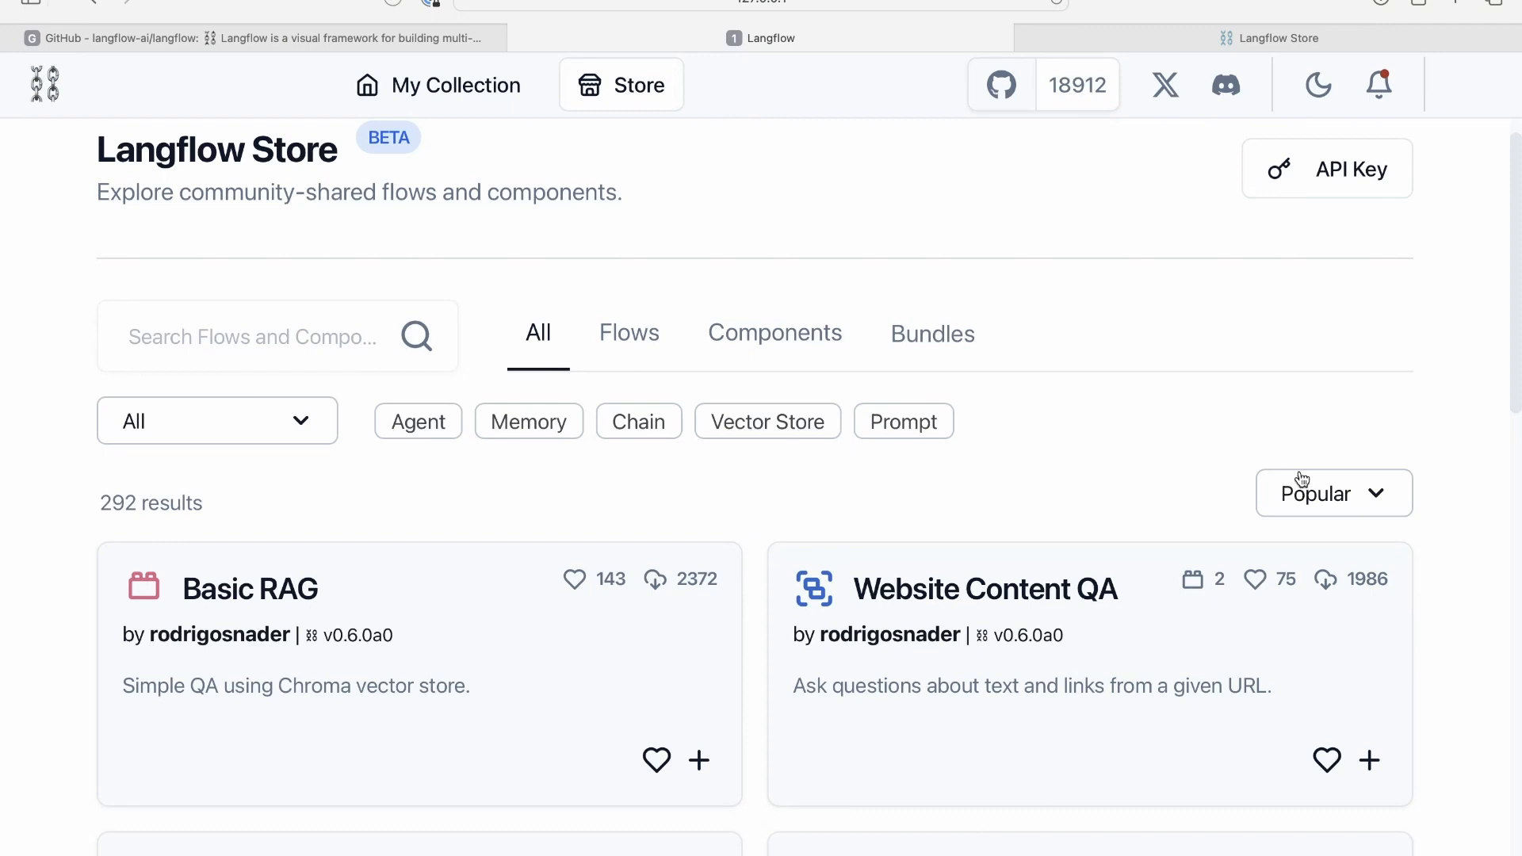
pyautogui.click(1328, 508)
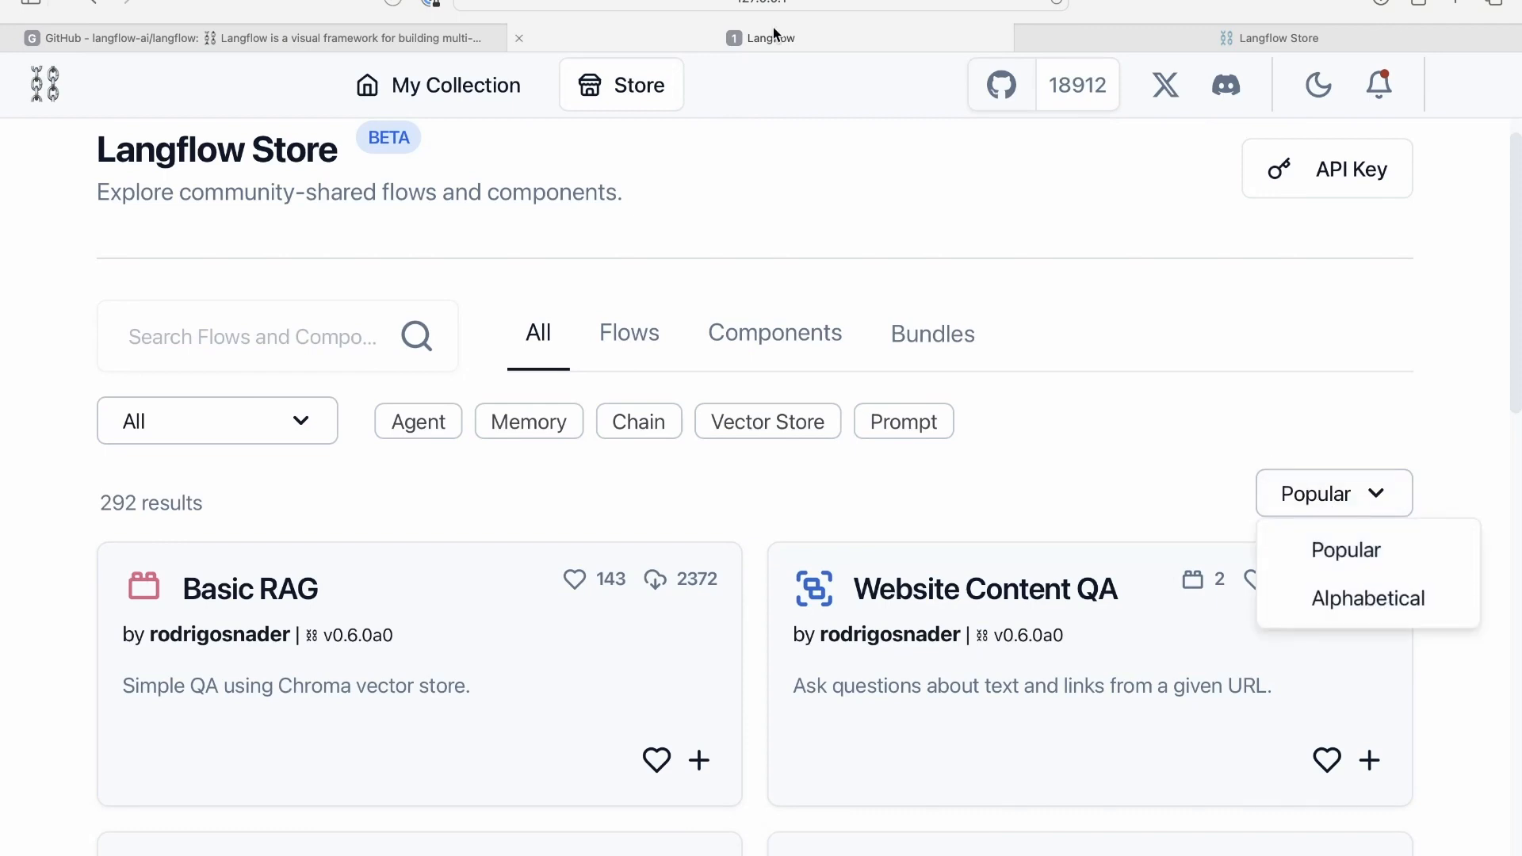
# - Switch to the langflow.store site, search its store for "youtube", and like the Youtube Subclips Generator flow
pyautogui.moveTo(1278, 40)
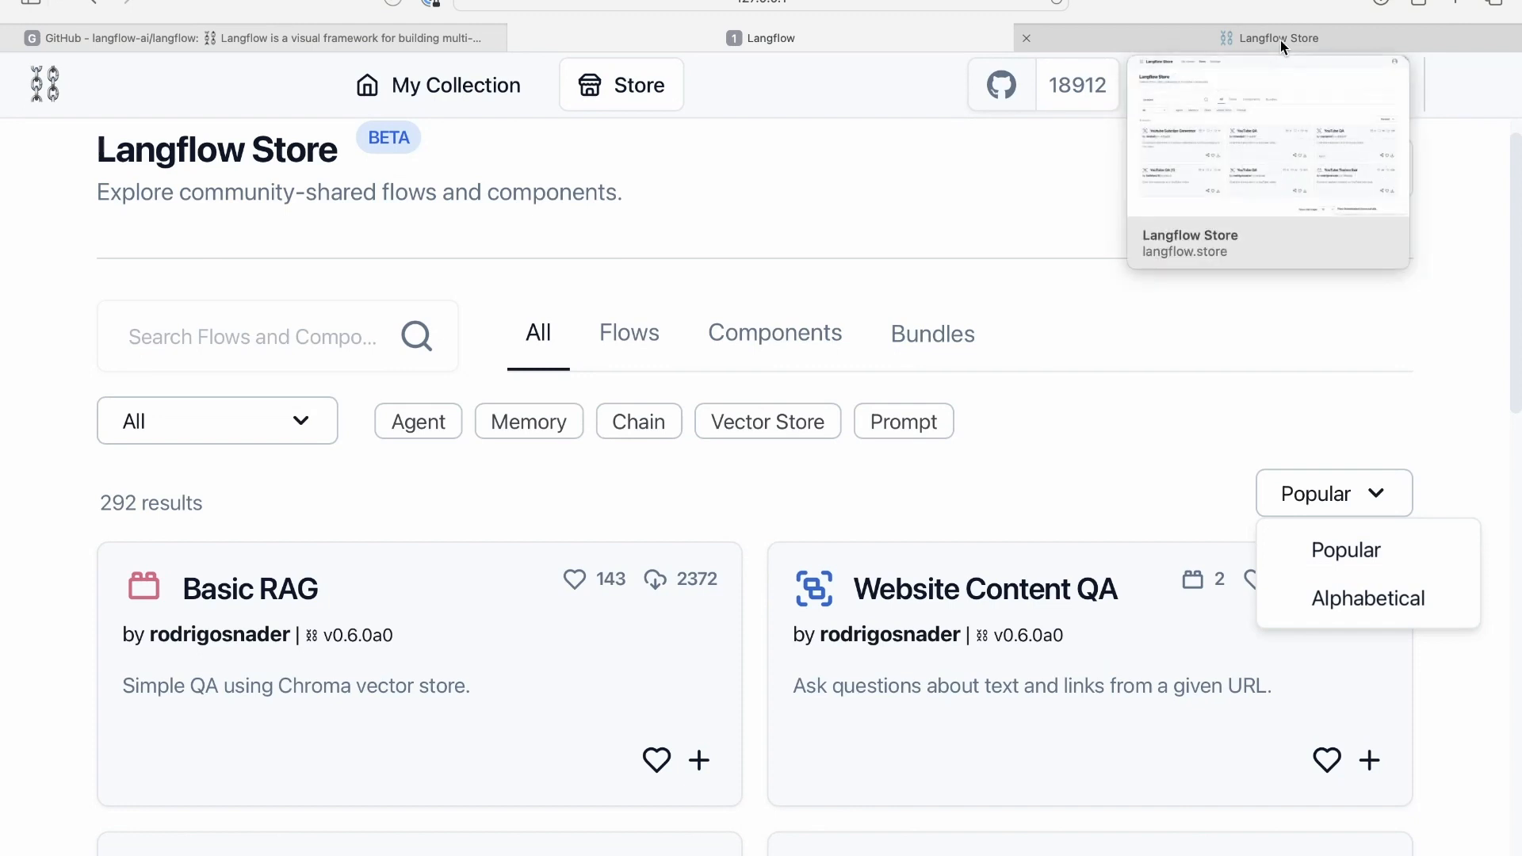
pyautogui.click(1280, 40)
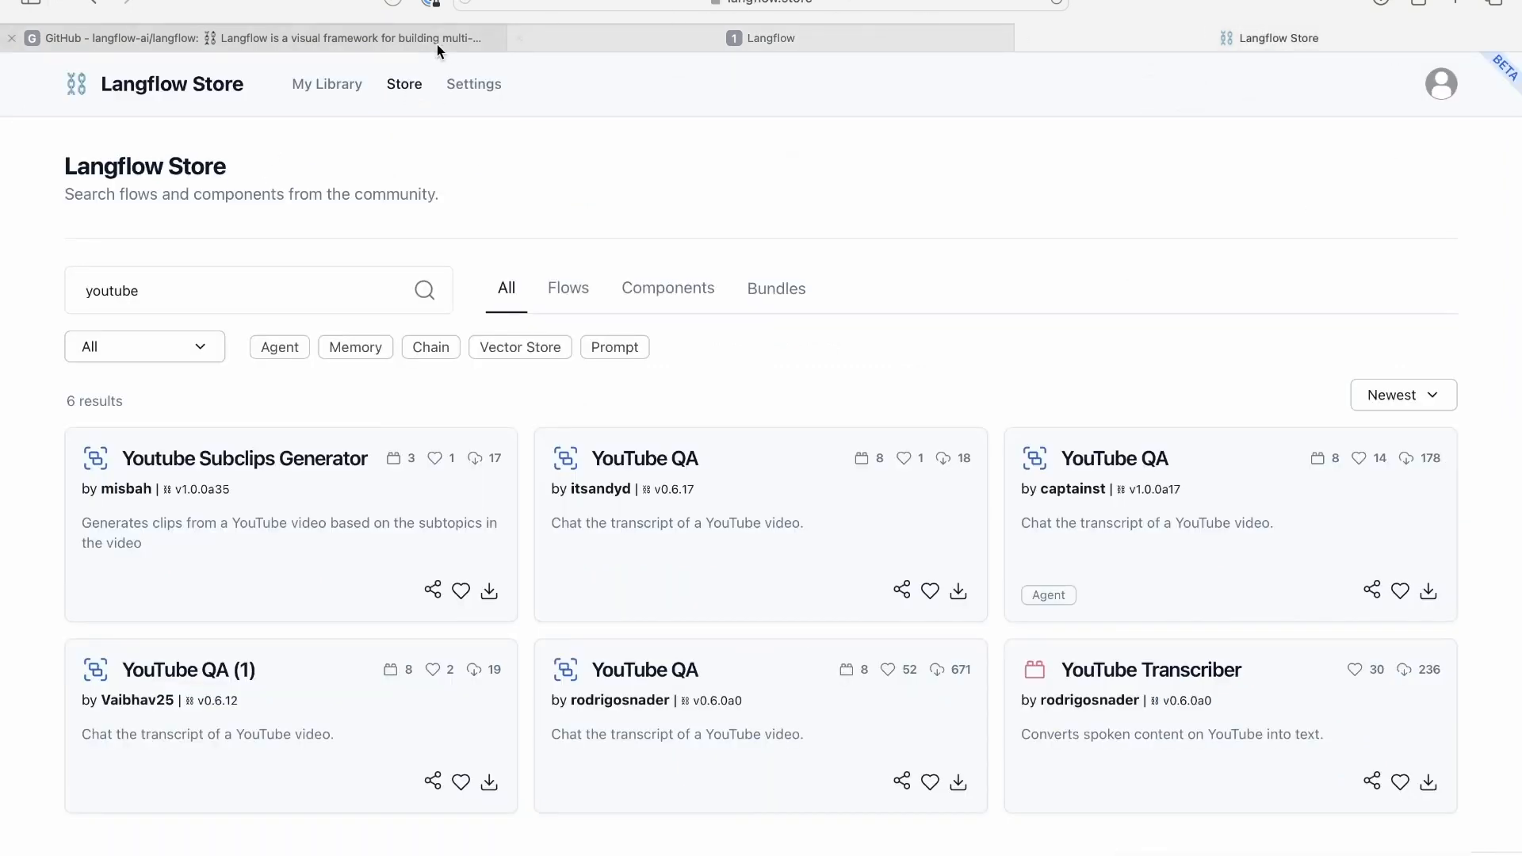
pyautogui.click(355, 87)
pyautogui.click(404, 84)
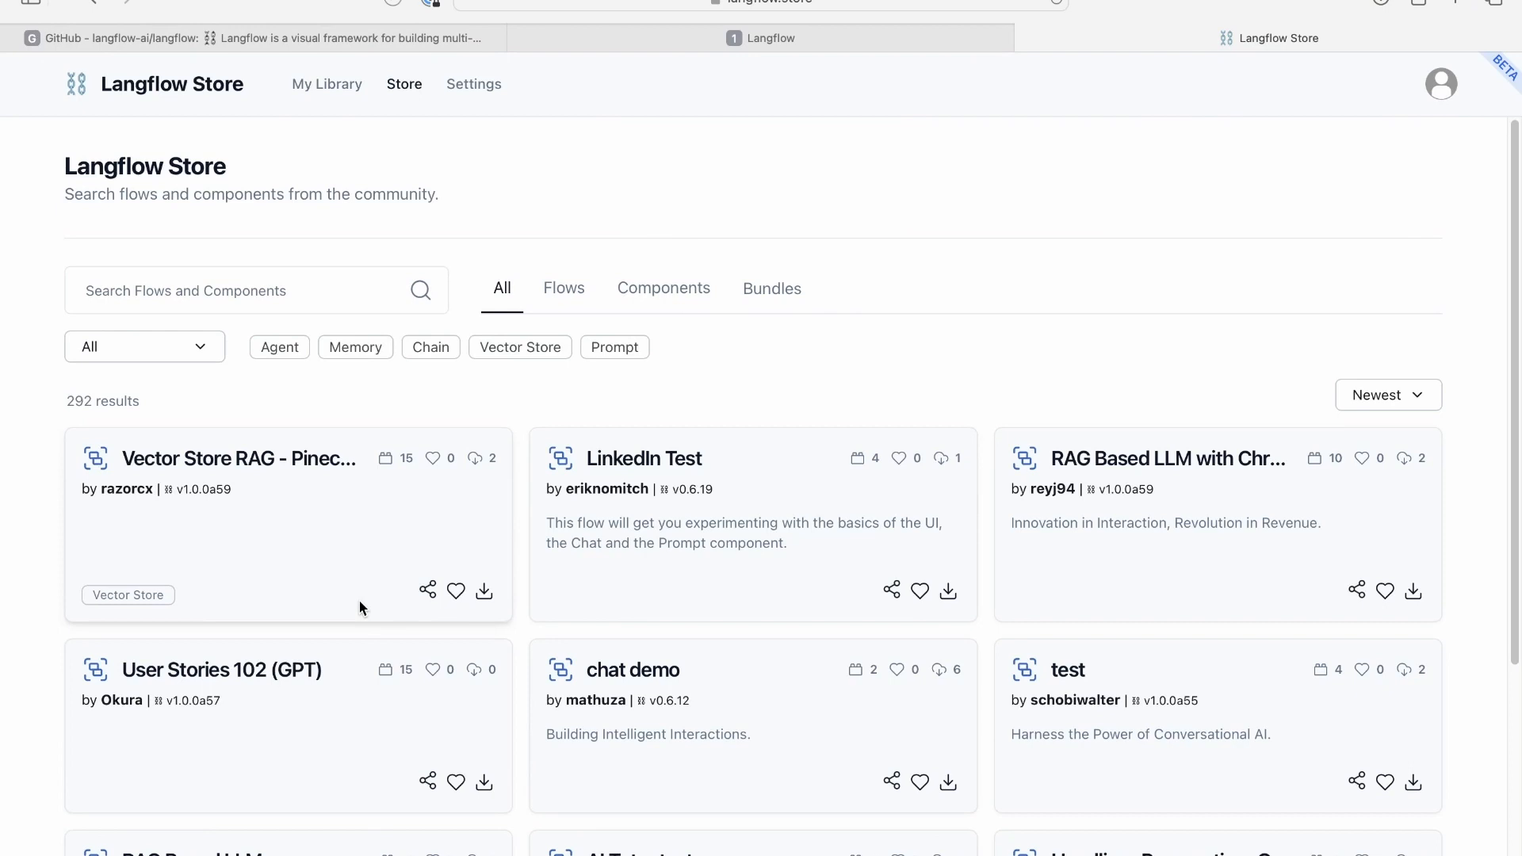
pyautogui.click(228, 300)
pyautogui.write('youtube')
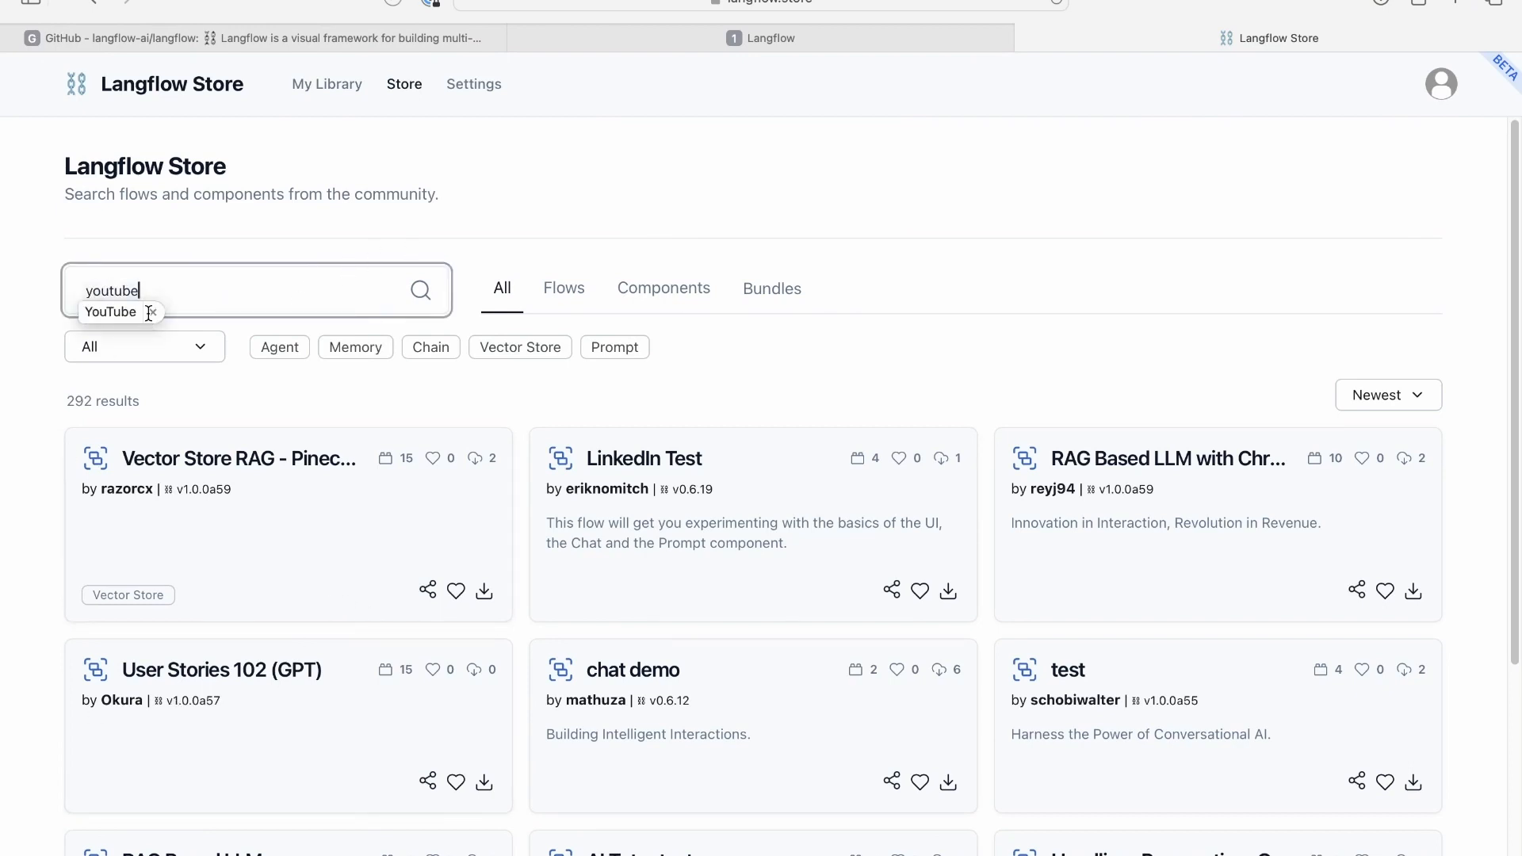
pyautogui.press('Return')
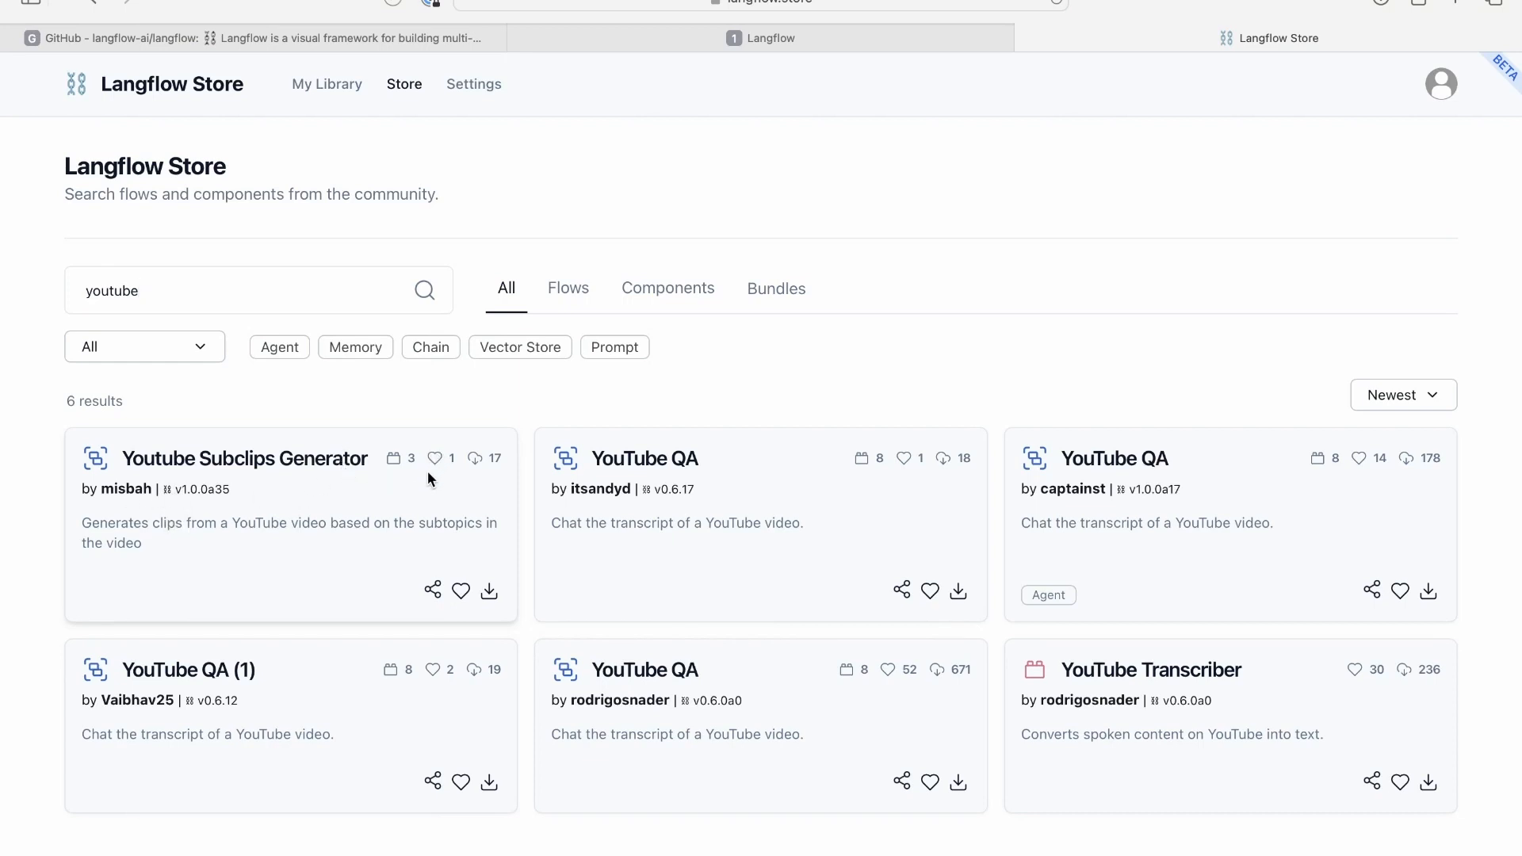
pyautogui.click(460, 590)
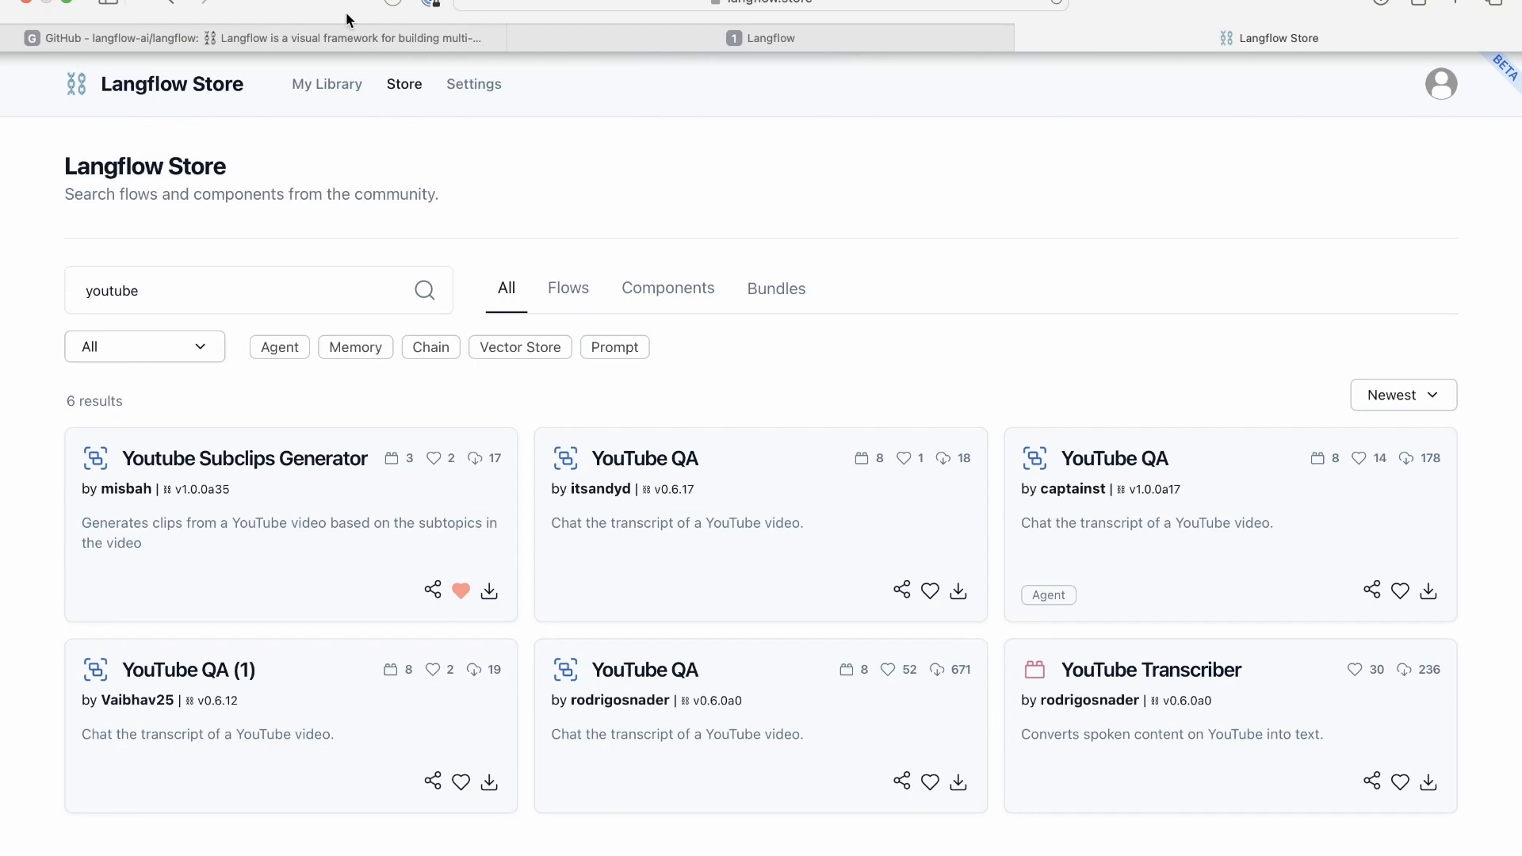
# - Return to the local Langflow Store, sort the results alphabetically, and recheck the flow's name on langflow.store
pyautogui.click(676, 38)
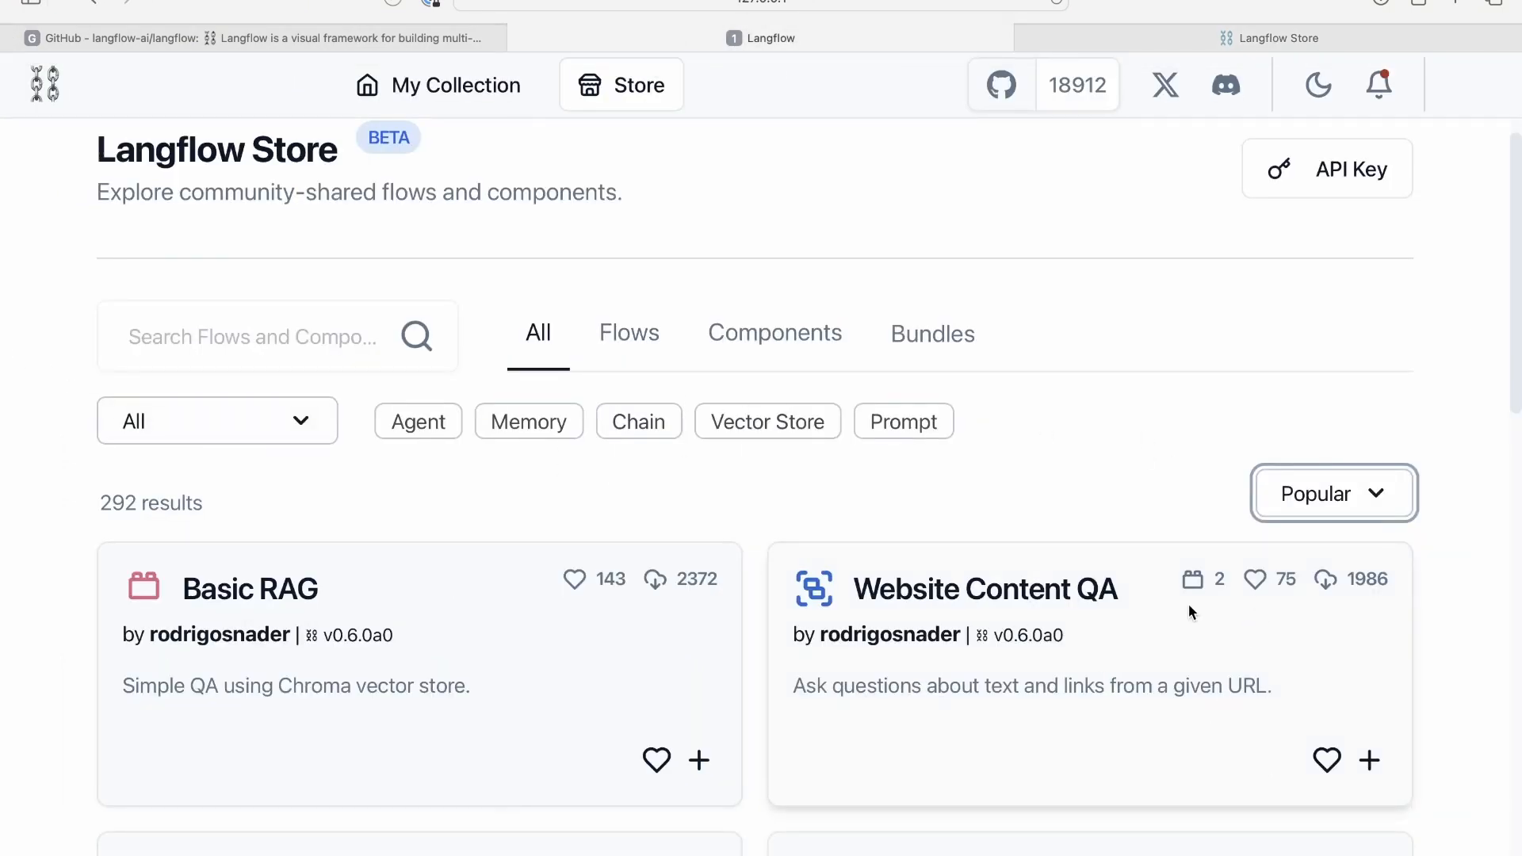
pyautogui.click(1325, 508)
pyautogui.click(1324, 602)
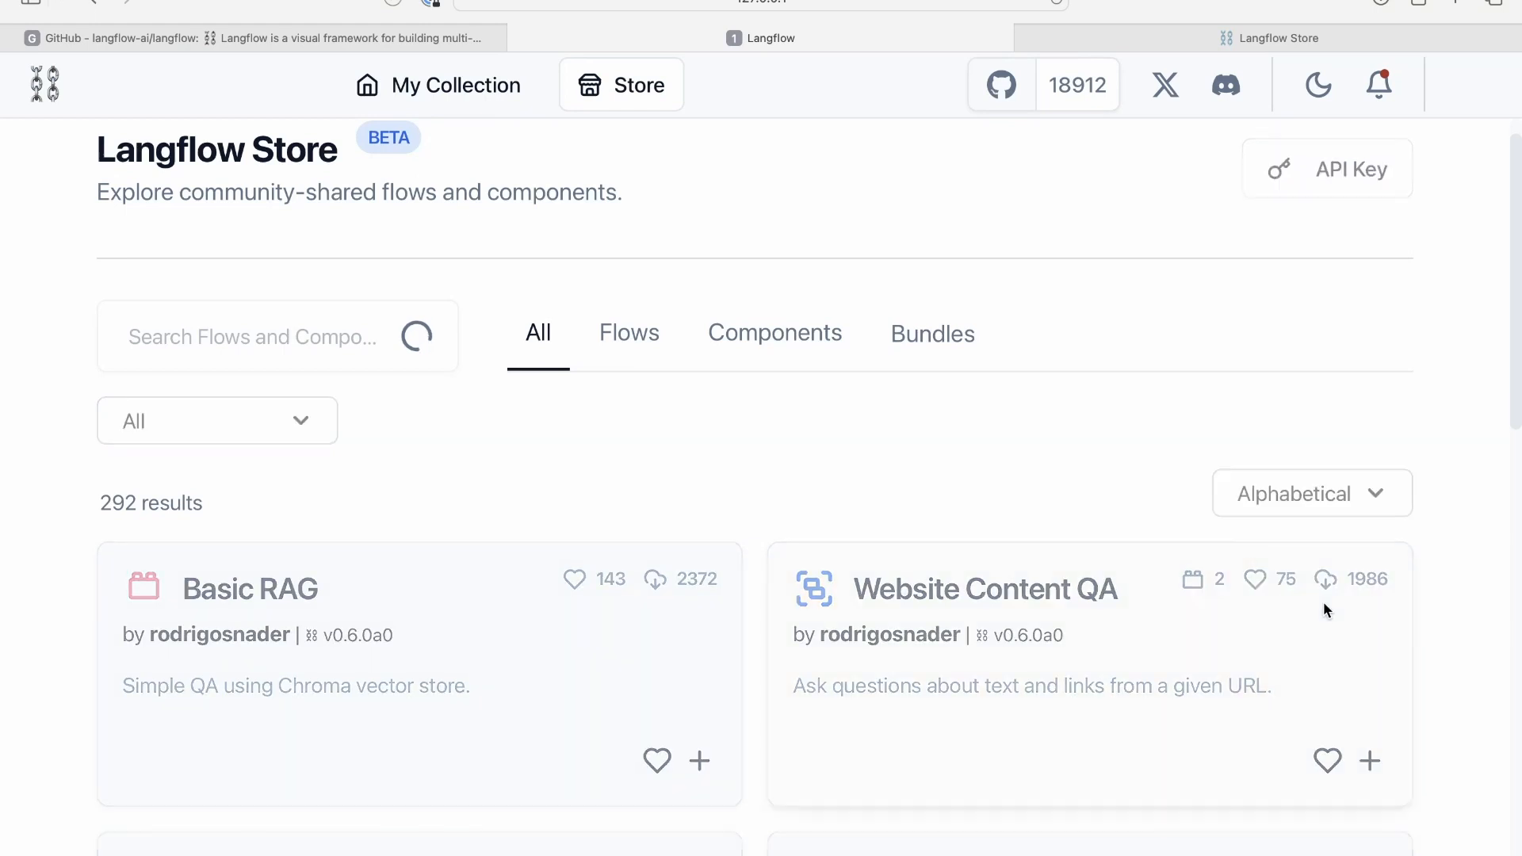
pyautogui.click(1151, 46)
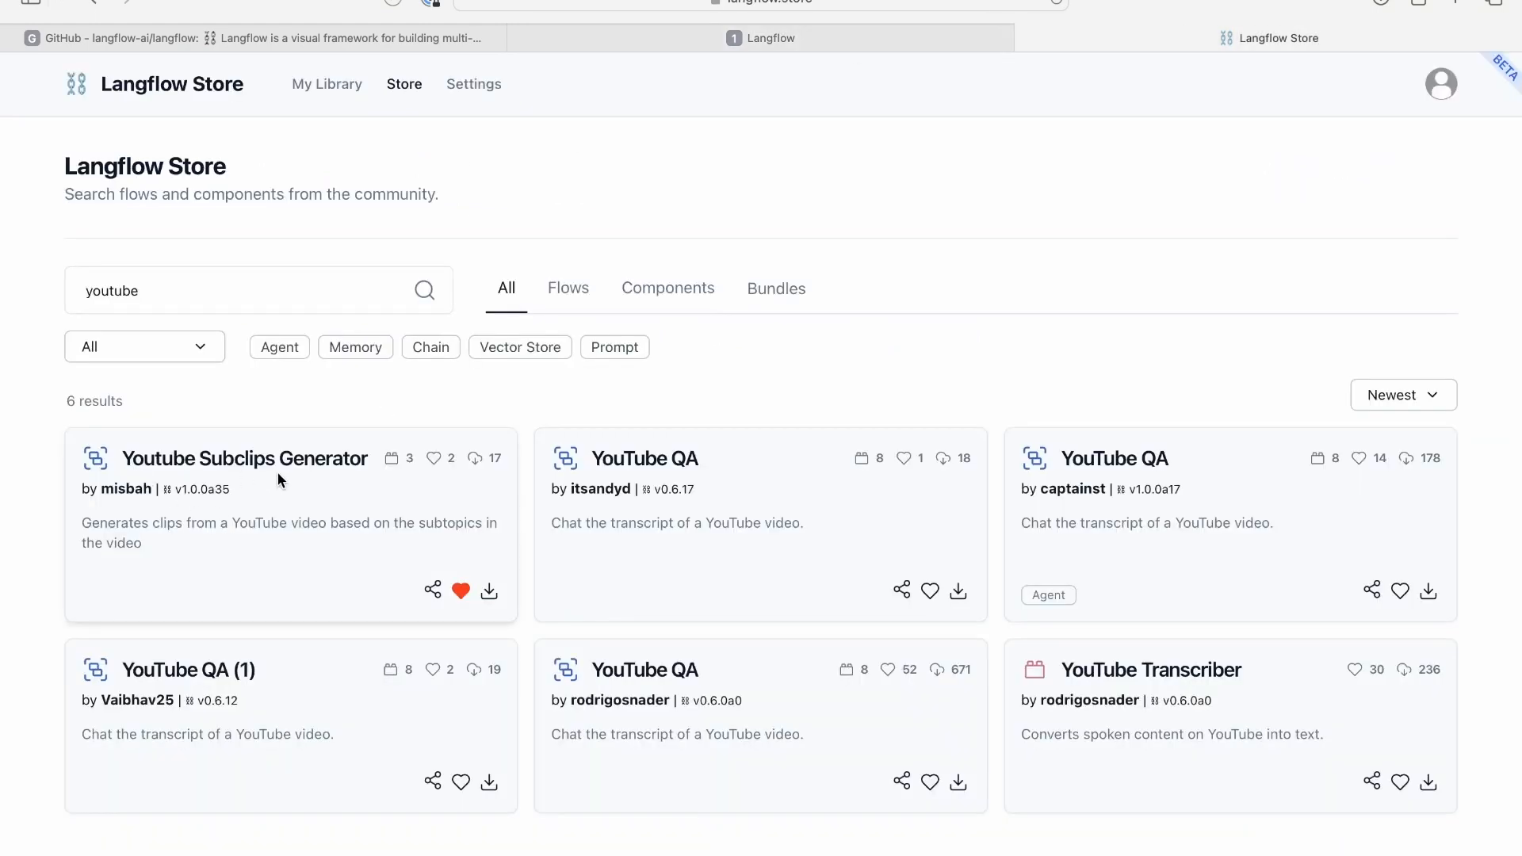
pyautogui.click(630, 46)
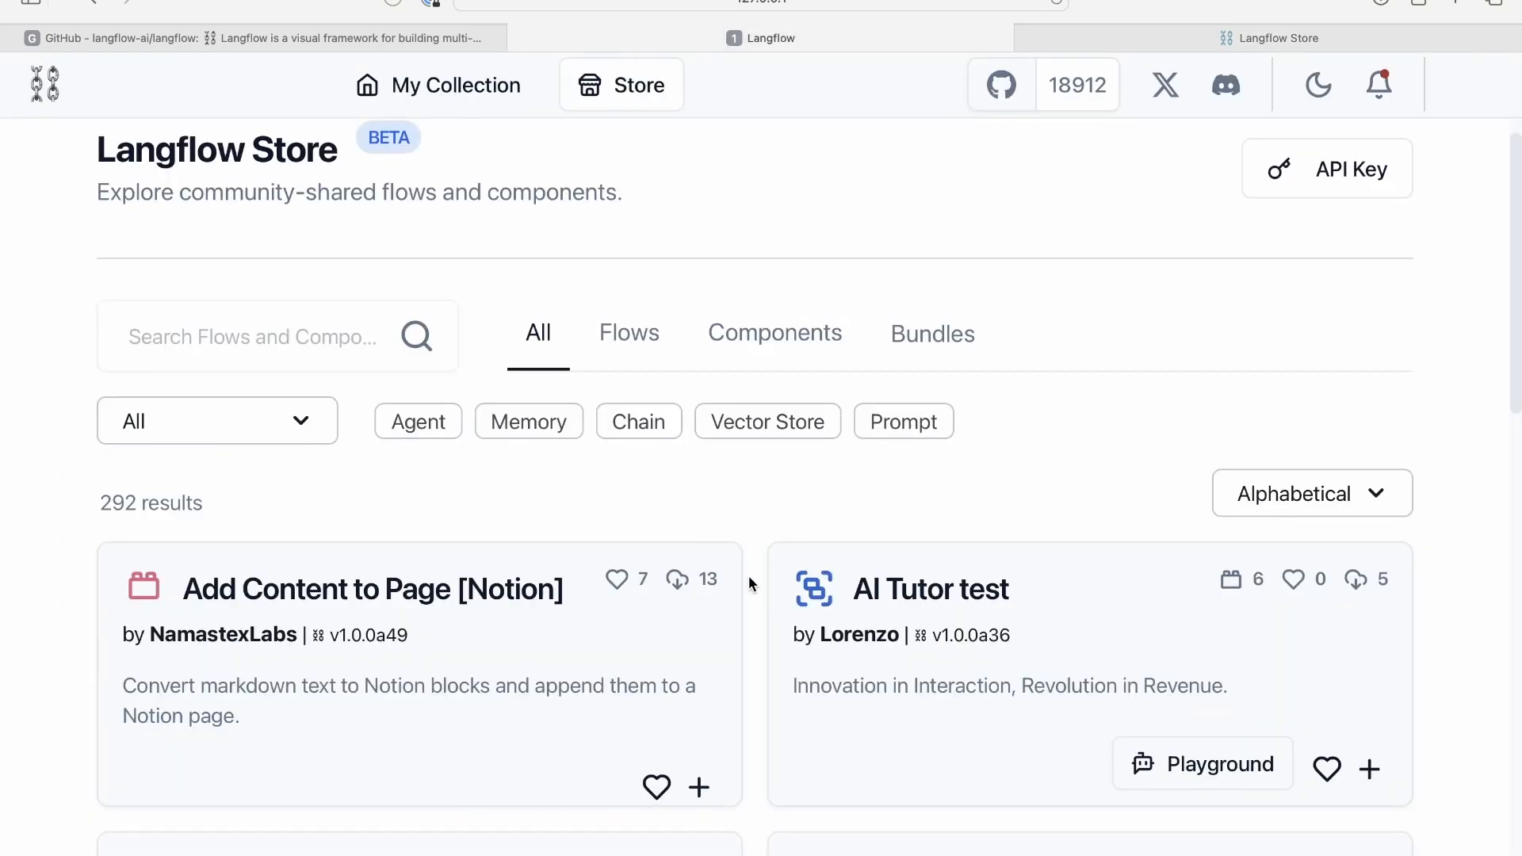
# - Increase the number of results per page in the alphabetical Store list
pyautogui.scroll(-8, 748, 575)
pyautogui.scroll(4, 748, 575)
pyautogui.scroll(-10, 748, 575)
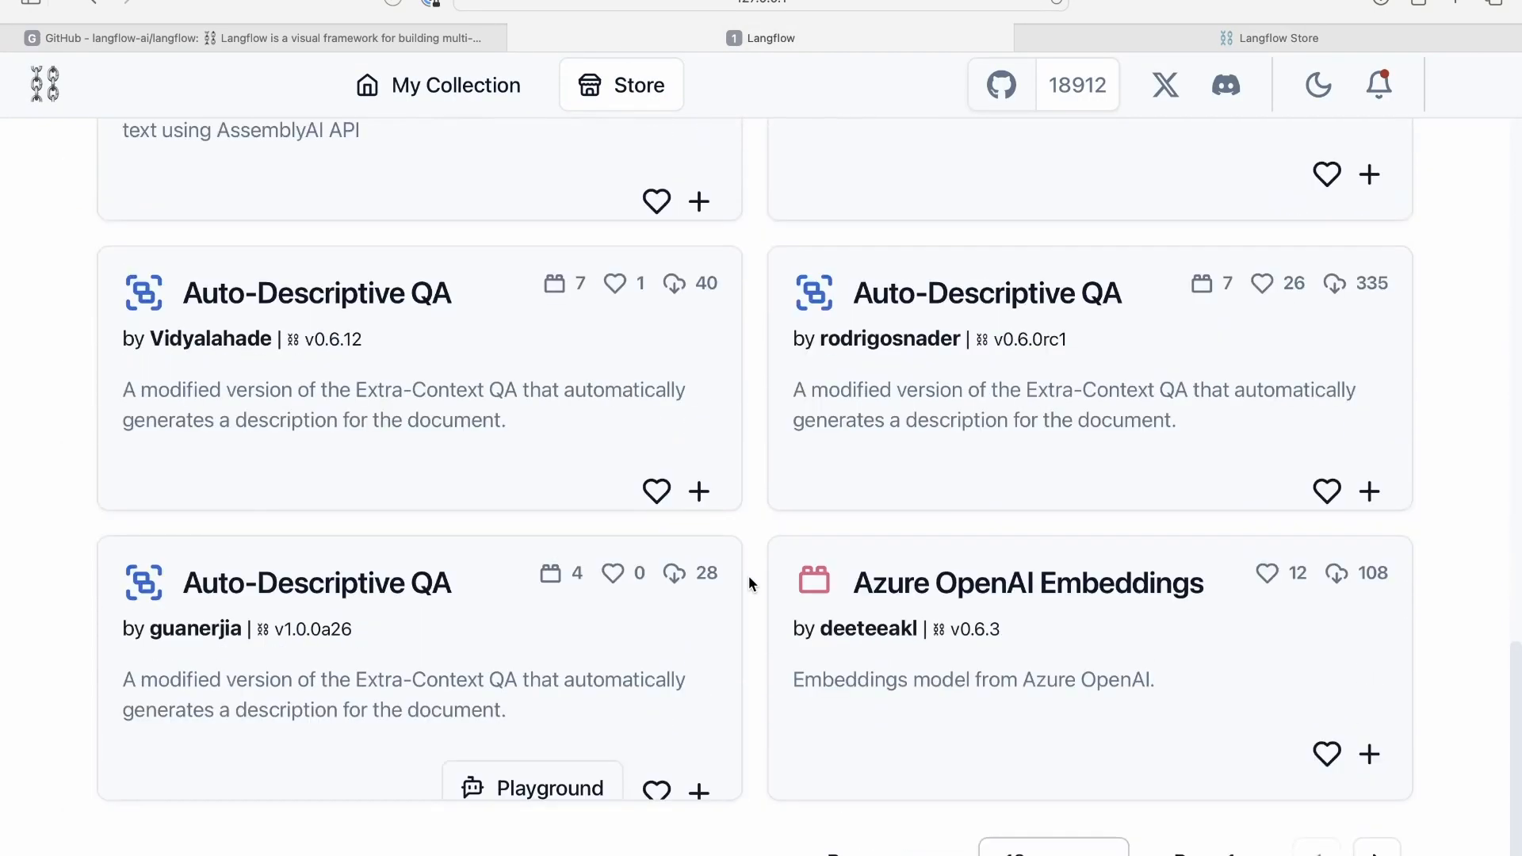
pyautogui.click(1053, 846)
pyautogui.click(1049, 808)
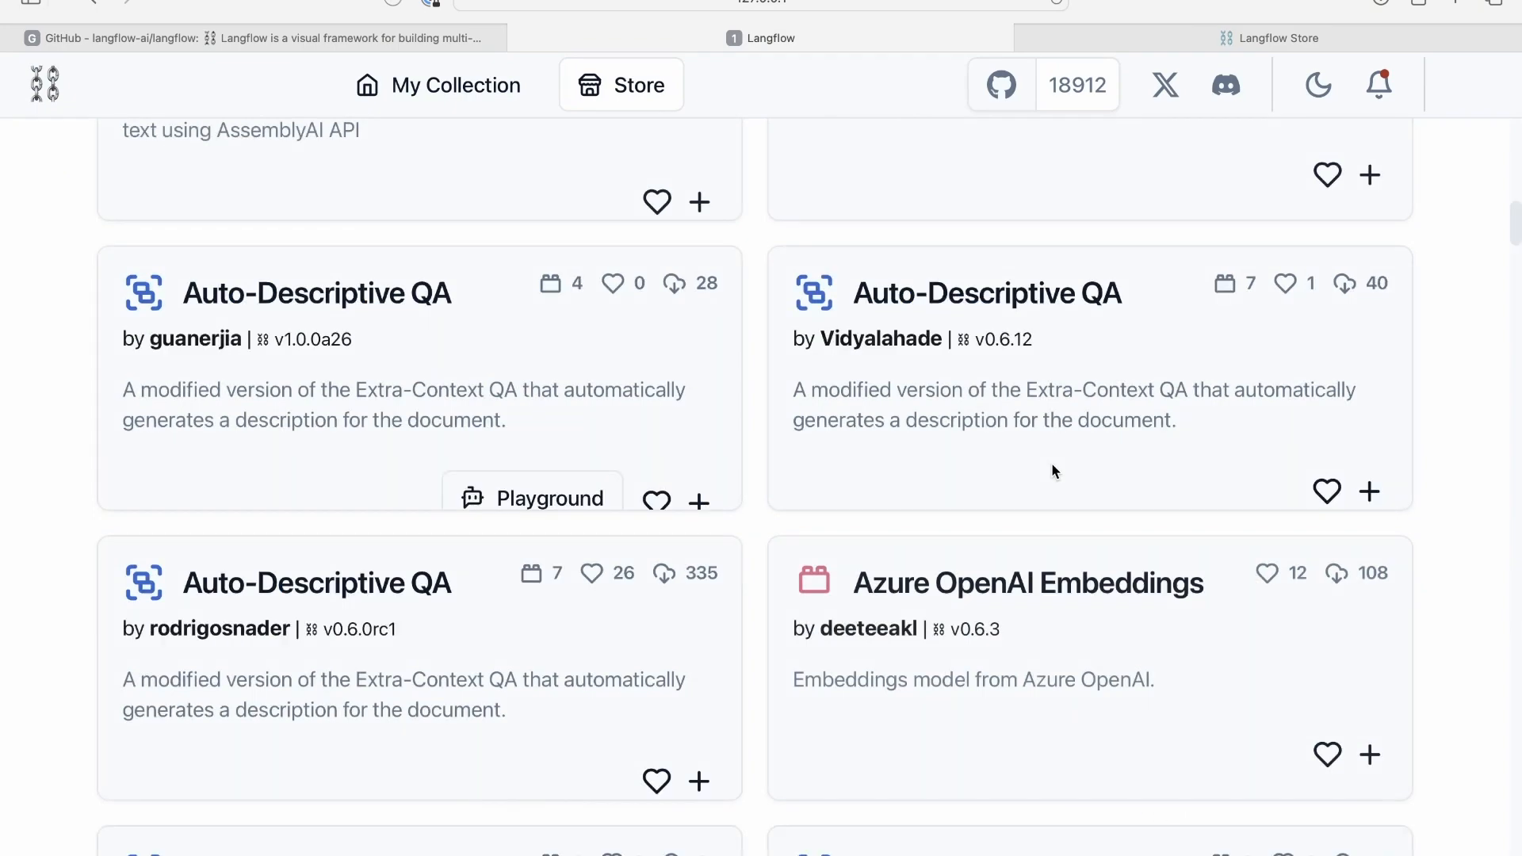
# - Go through the alphabetical Store pages to the YouTube entries and install the Youtube Subclips Generator flow locally
pyautogui.scroll(-15, 1051, 470)
pyautogui.scroll(-15, 1052, 470)
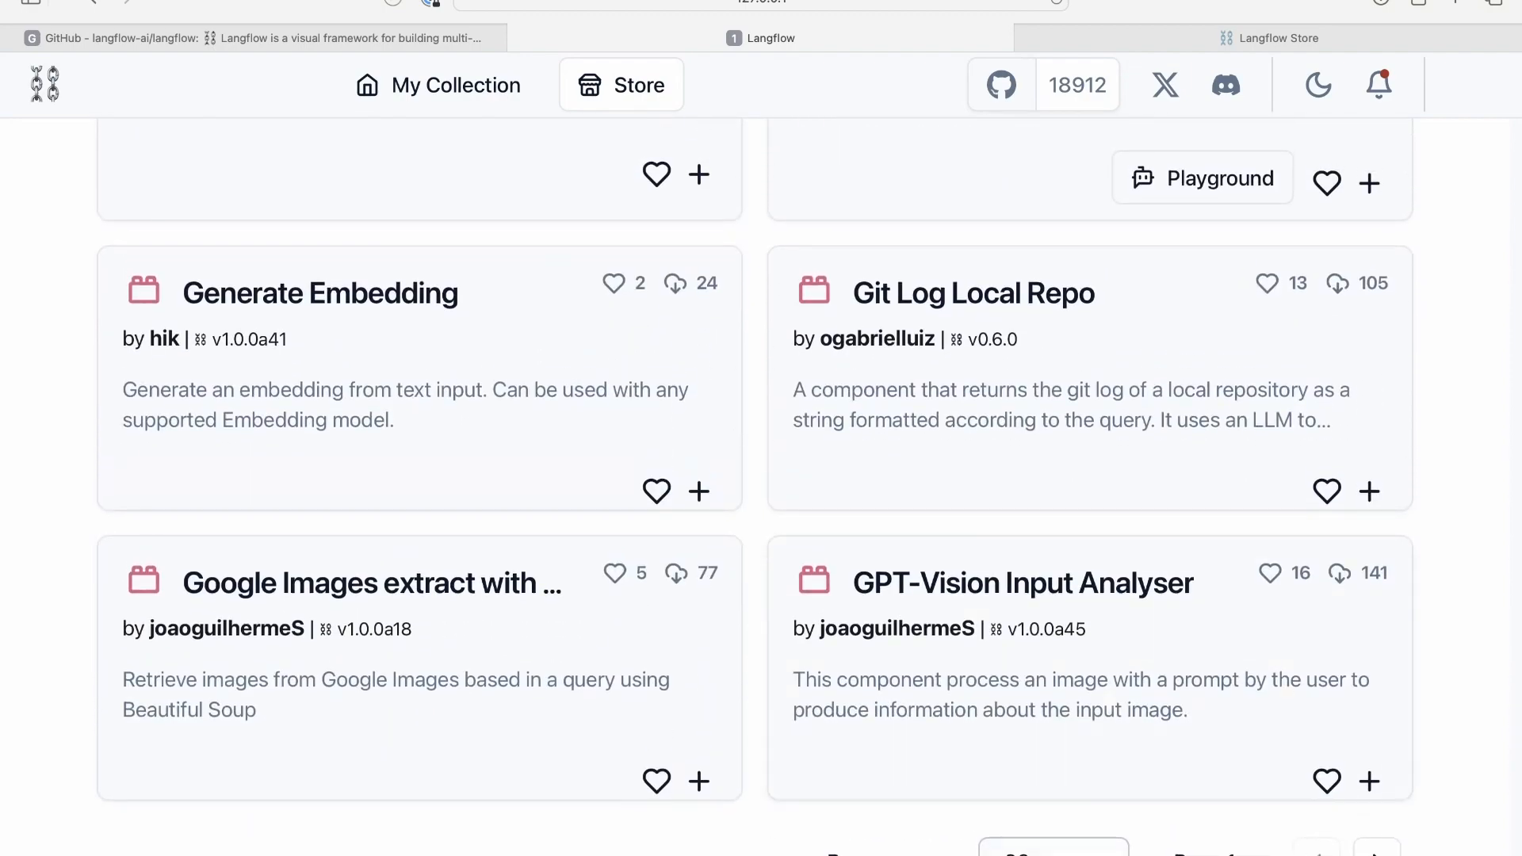
pyautogui.scroll(2, 1125, 415)
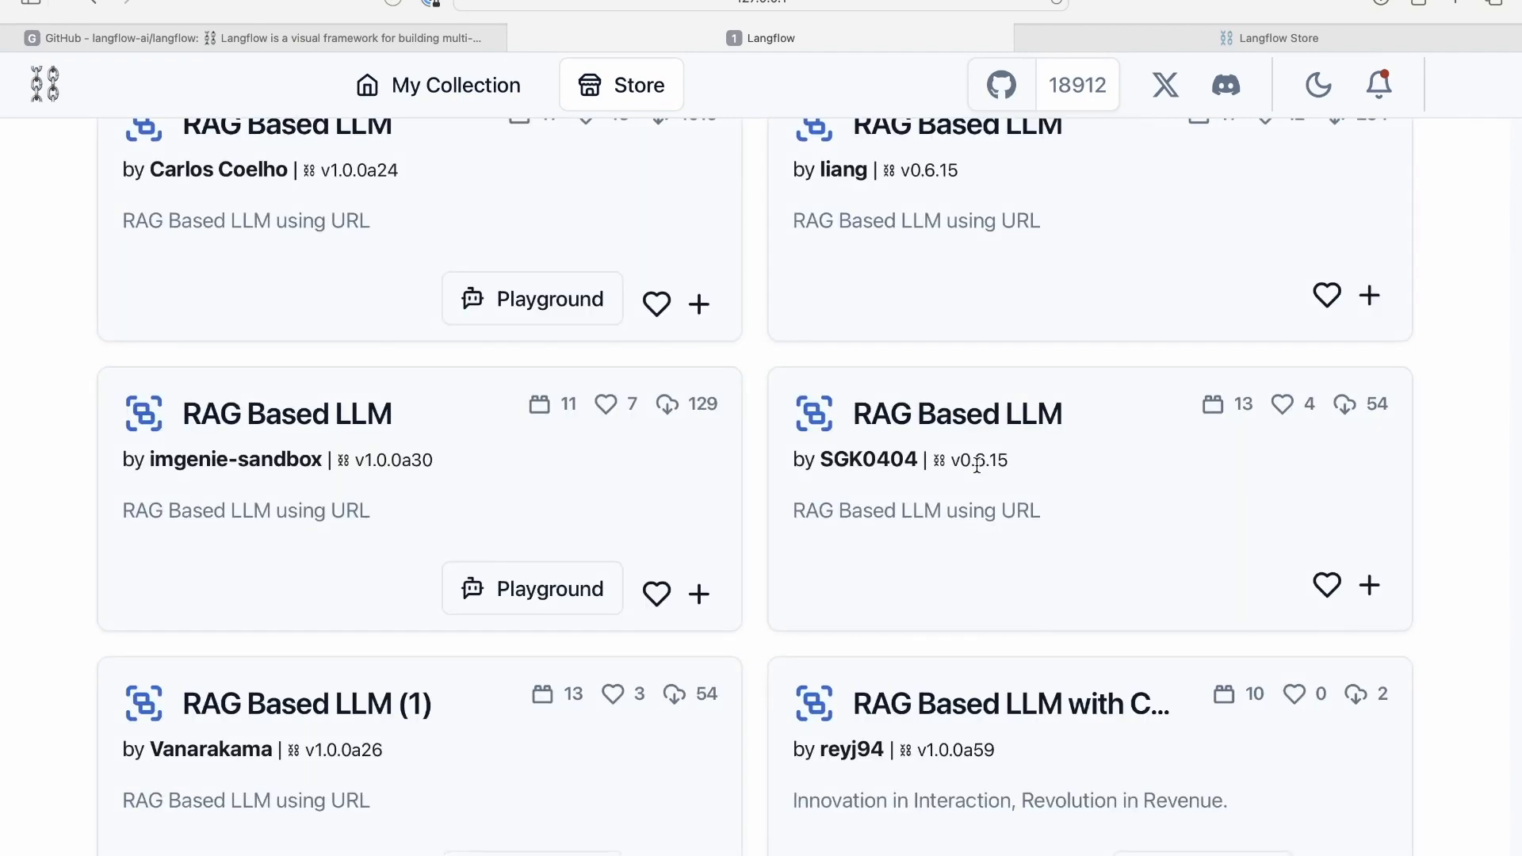
pyautogui.scroll(-3, 976, 466)
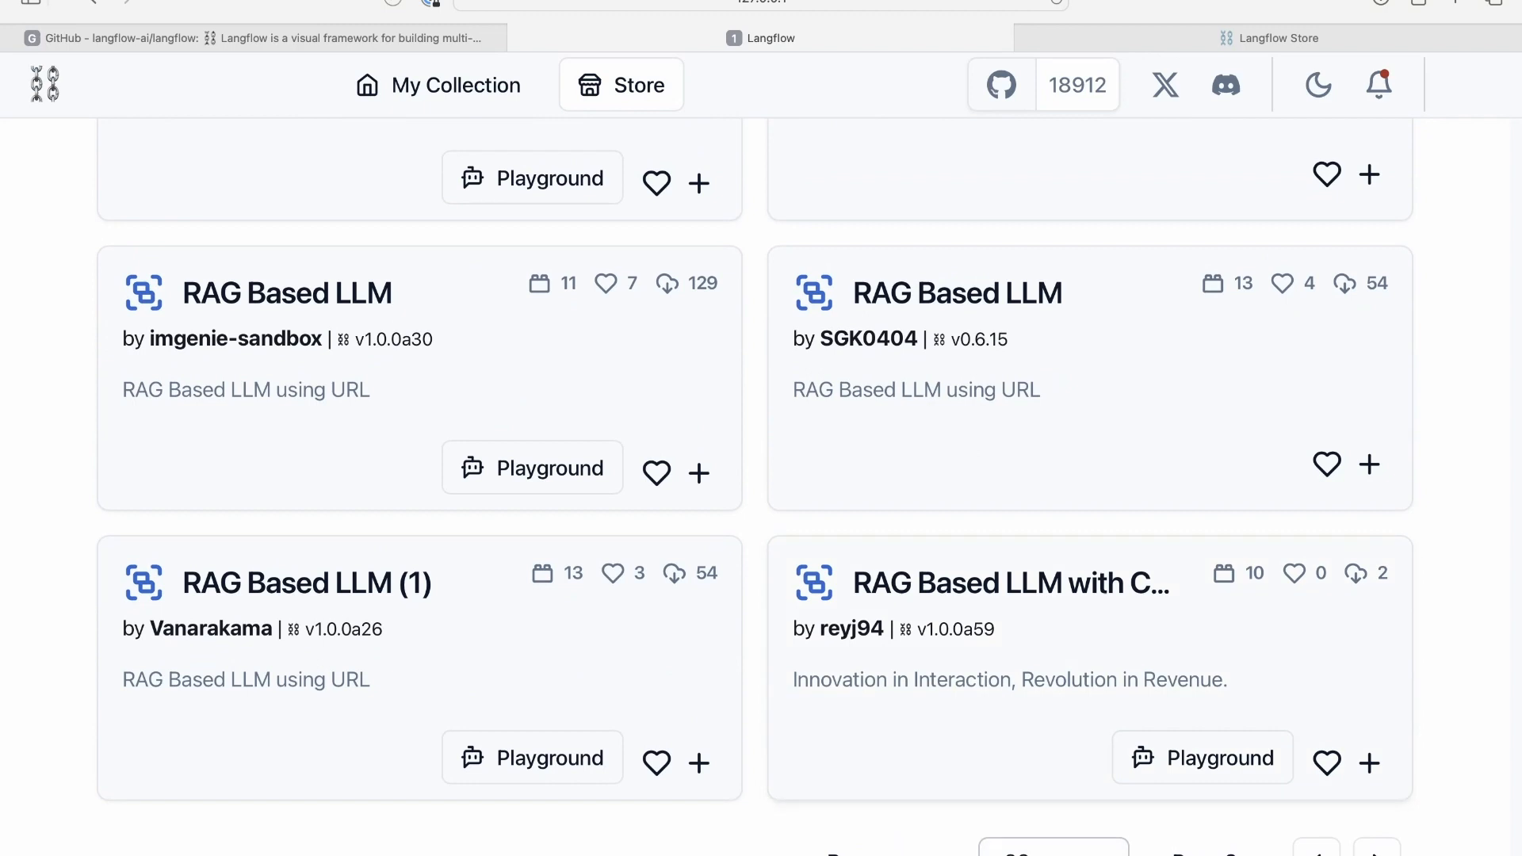
pyautogui.scroll(3, 1132, 600)
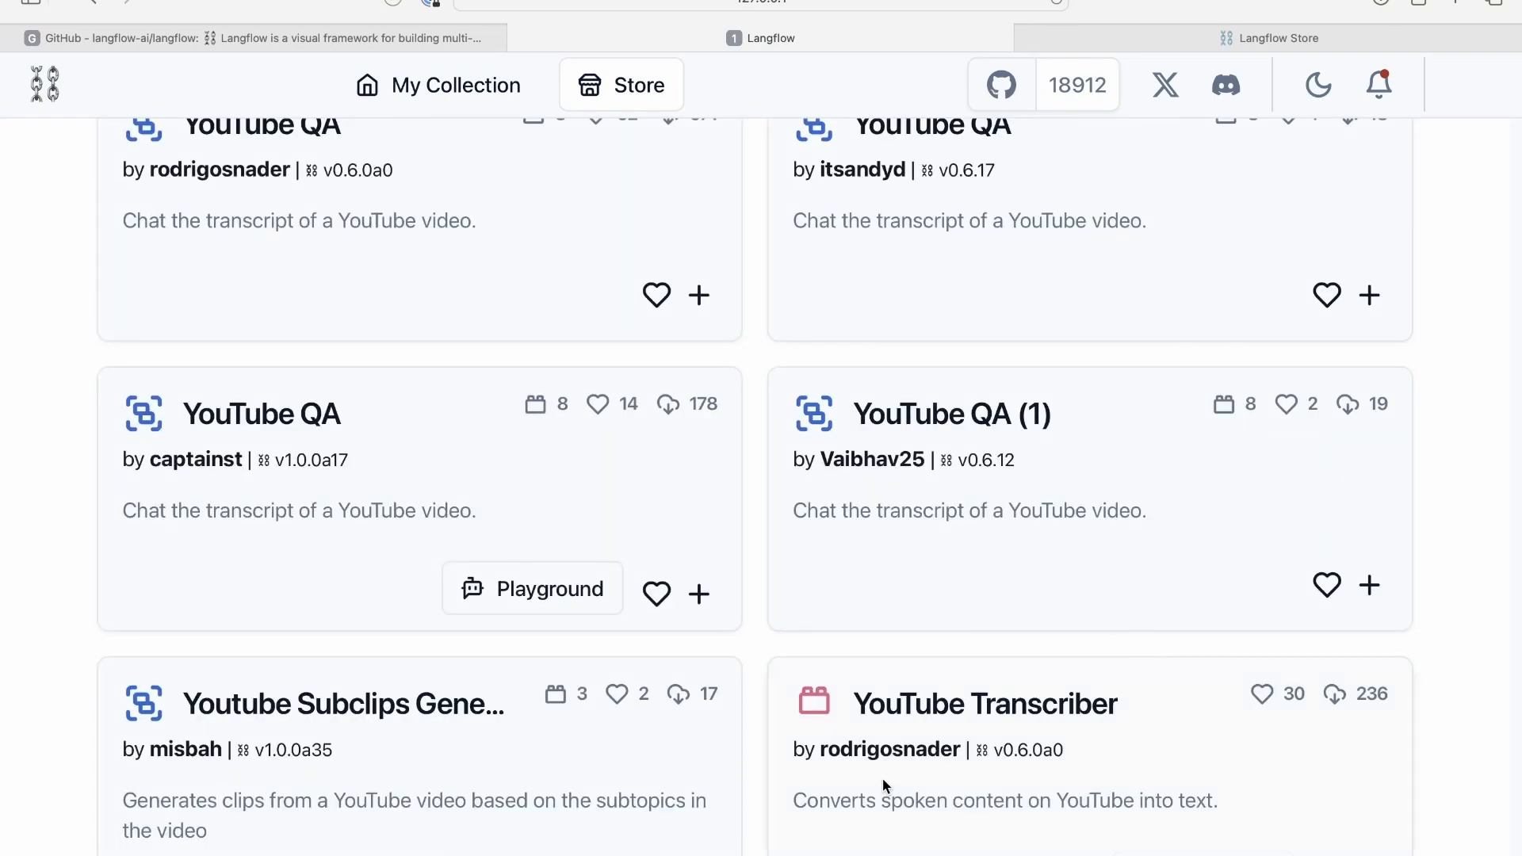
pyautogui.scroll(-3, 882, 778)
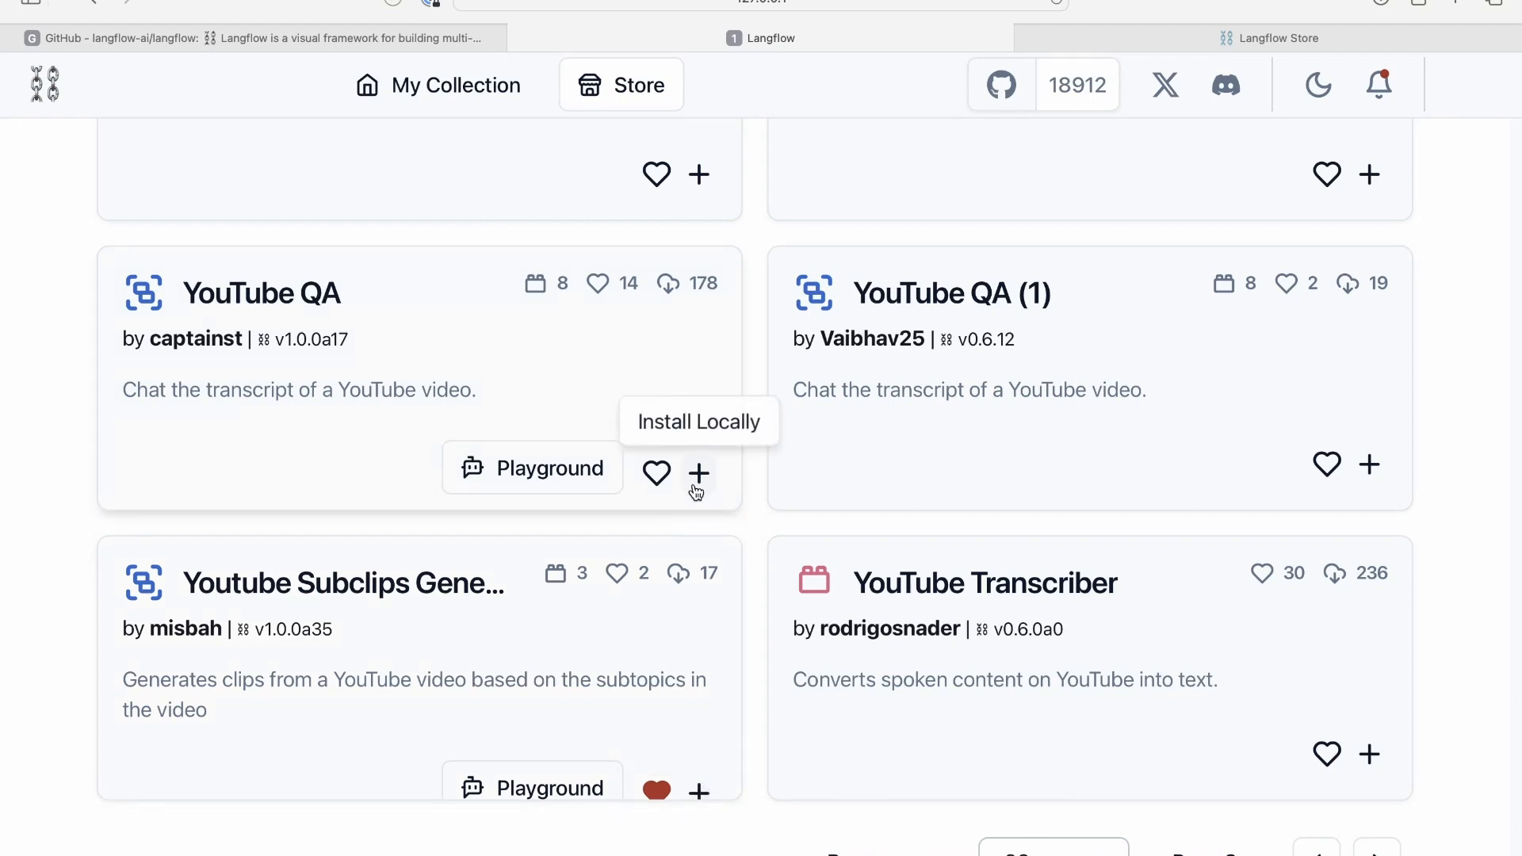
pyautogui.click(699, 790)
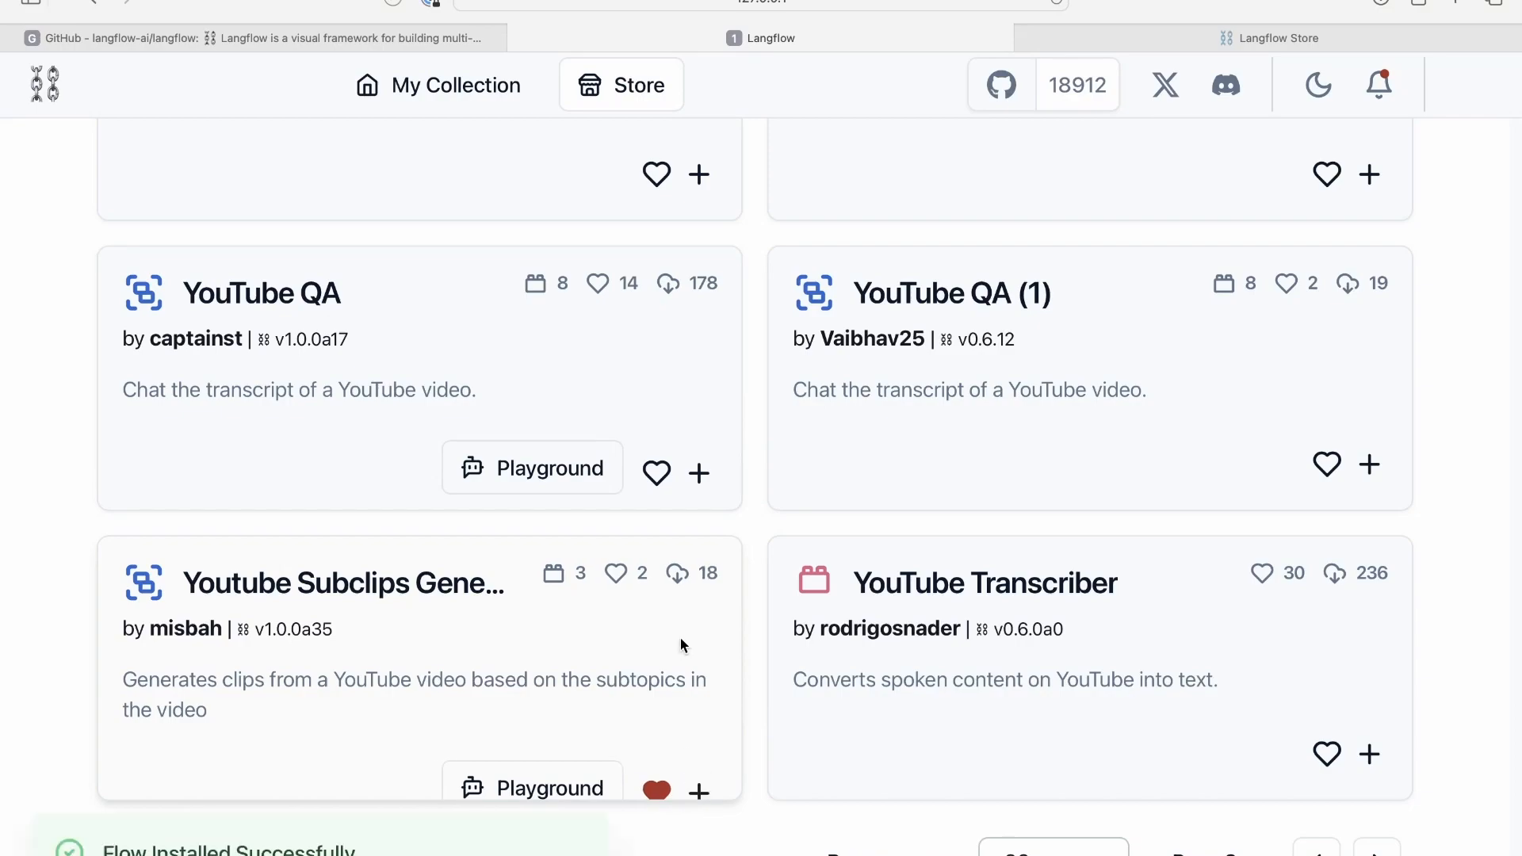
# - Open the installed Youtube Subclips Generator flow from My Collection
pyautogui.scroll(-20, 663, 670)
pyautogui.scroll(5, 662, 671)
pyautogui.click(478, 87)
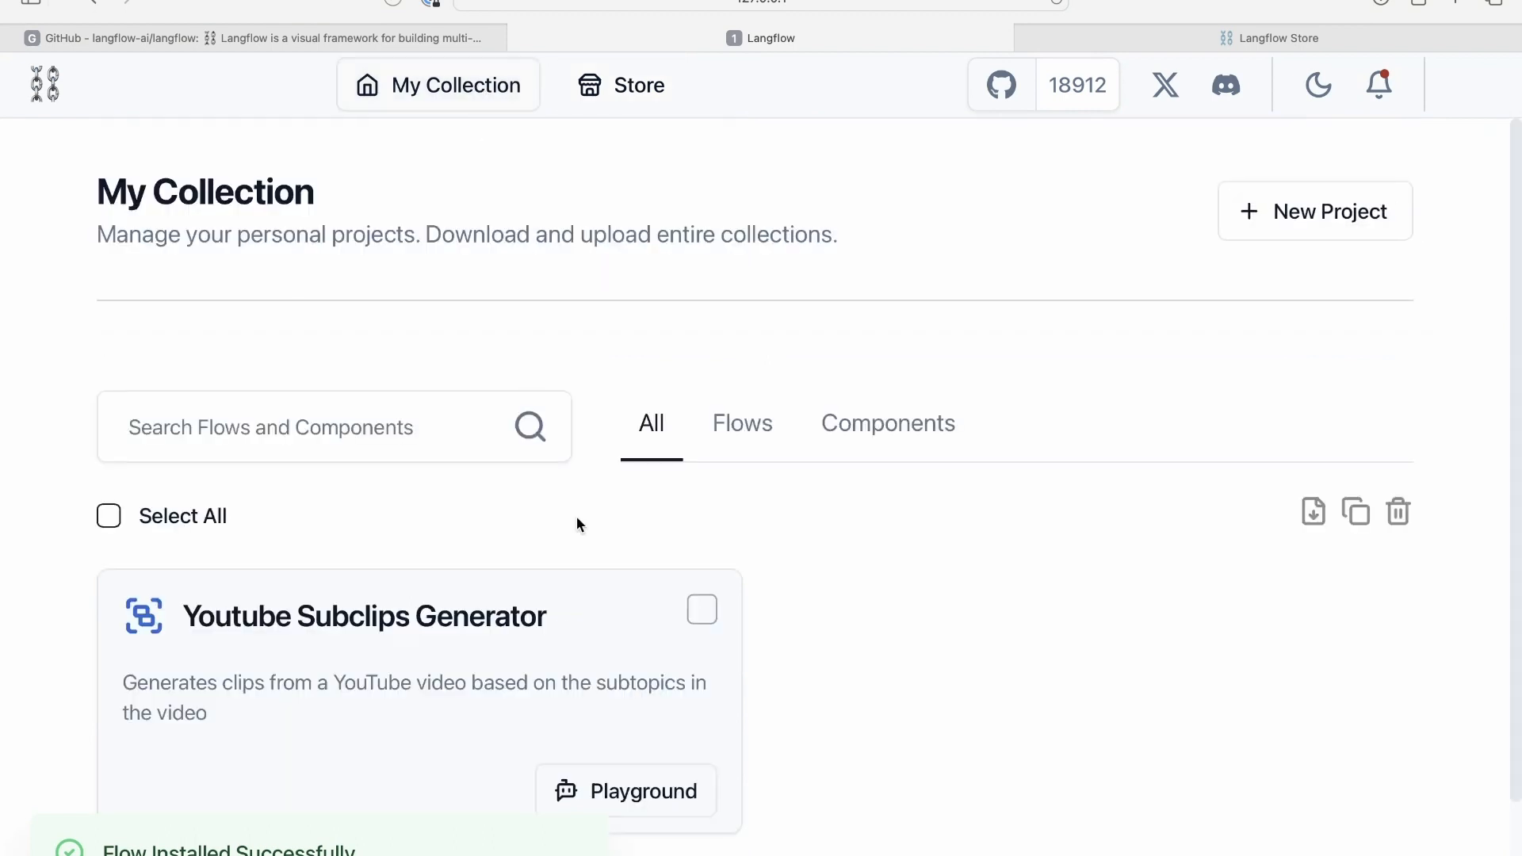
pyautogui.scroll(-3, 935, 591)
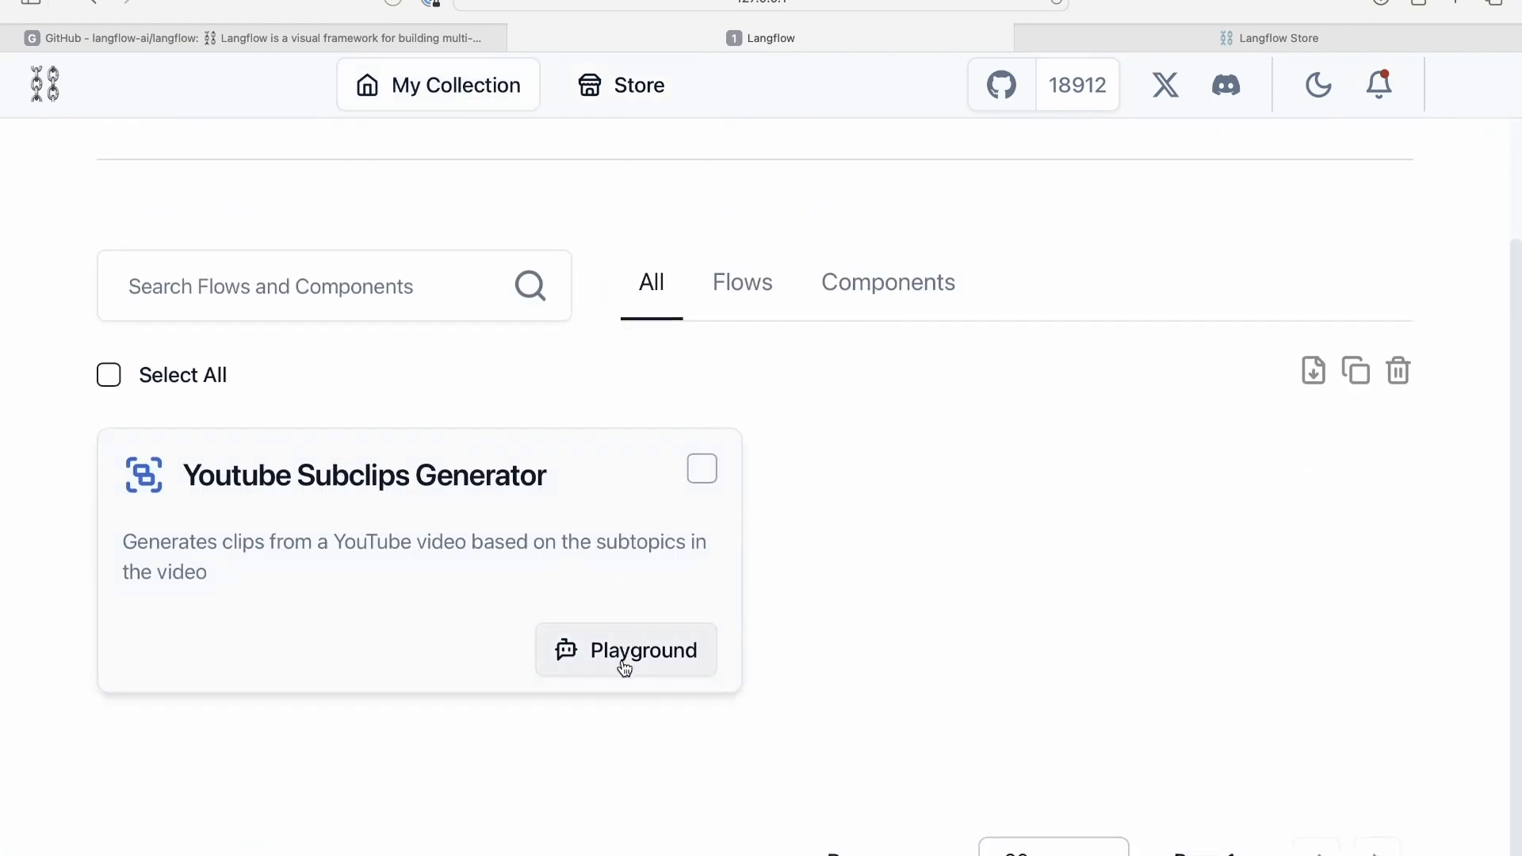
pyautogui.click(472, 487)
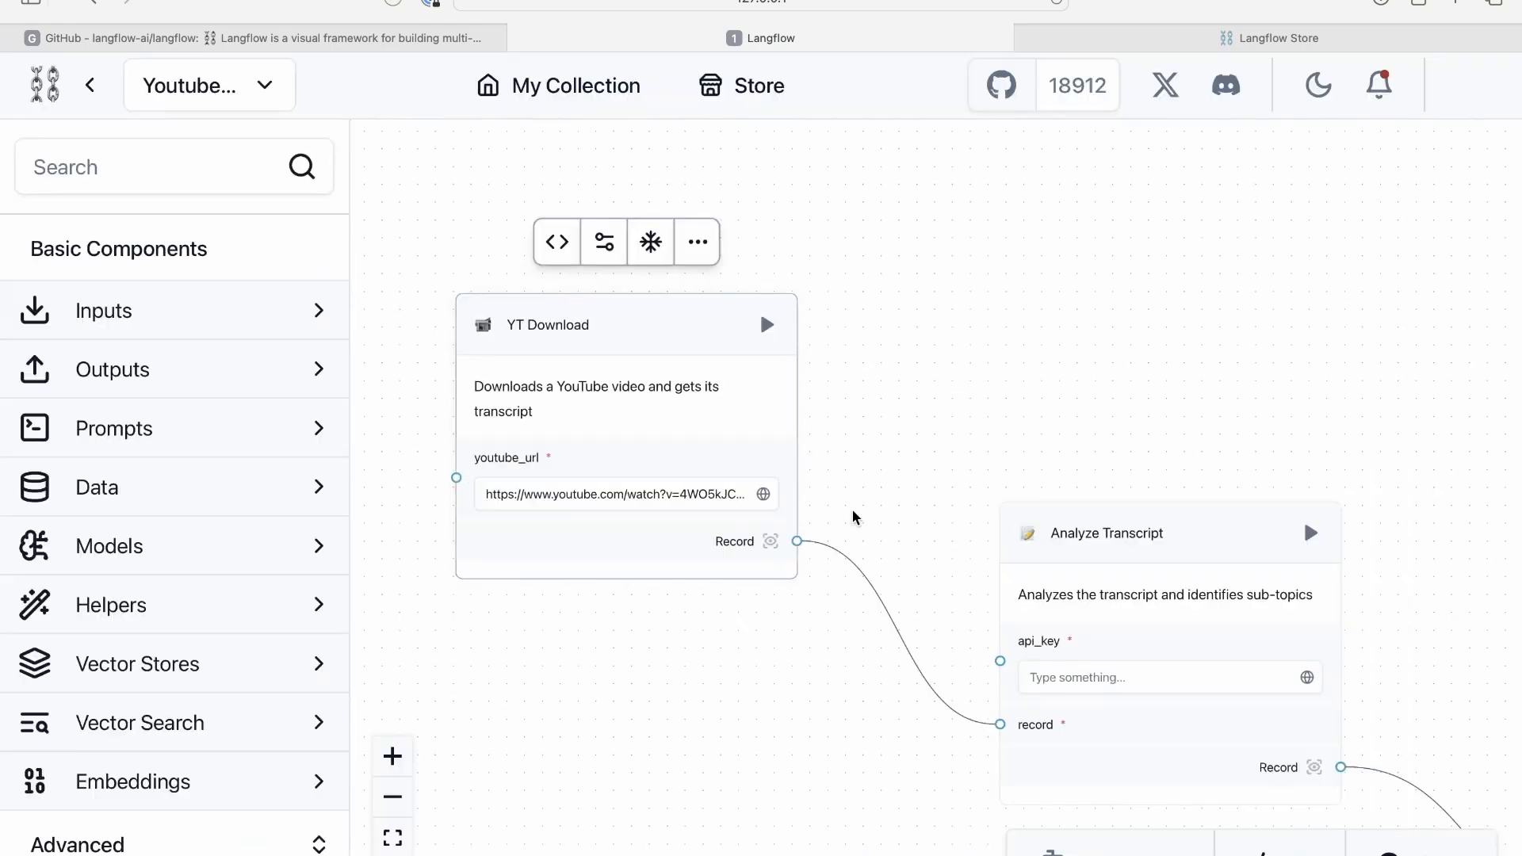
# - Examine the flow's YT Download, Analyze Transcript and Video Segmenter components, including the youtube_url and api_key fields
pyautogui.moveTo(917, 360); pyautogui.dragTo(852, 282)
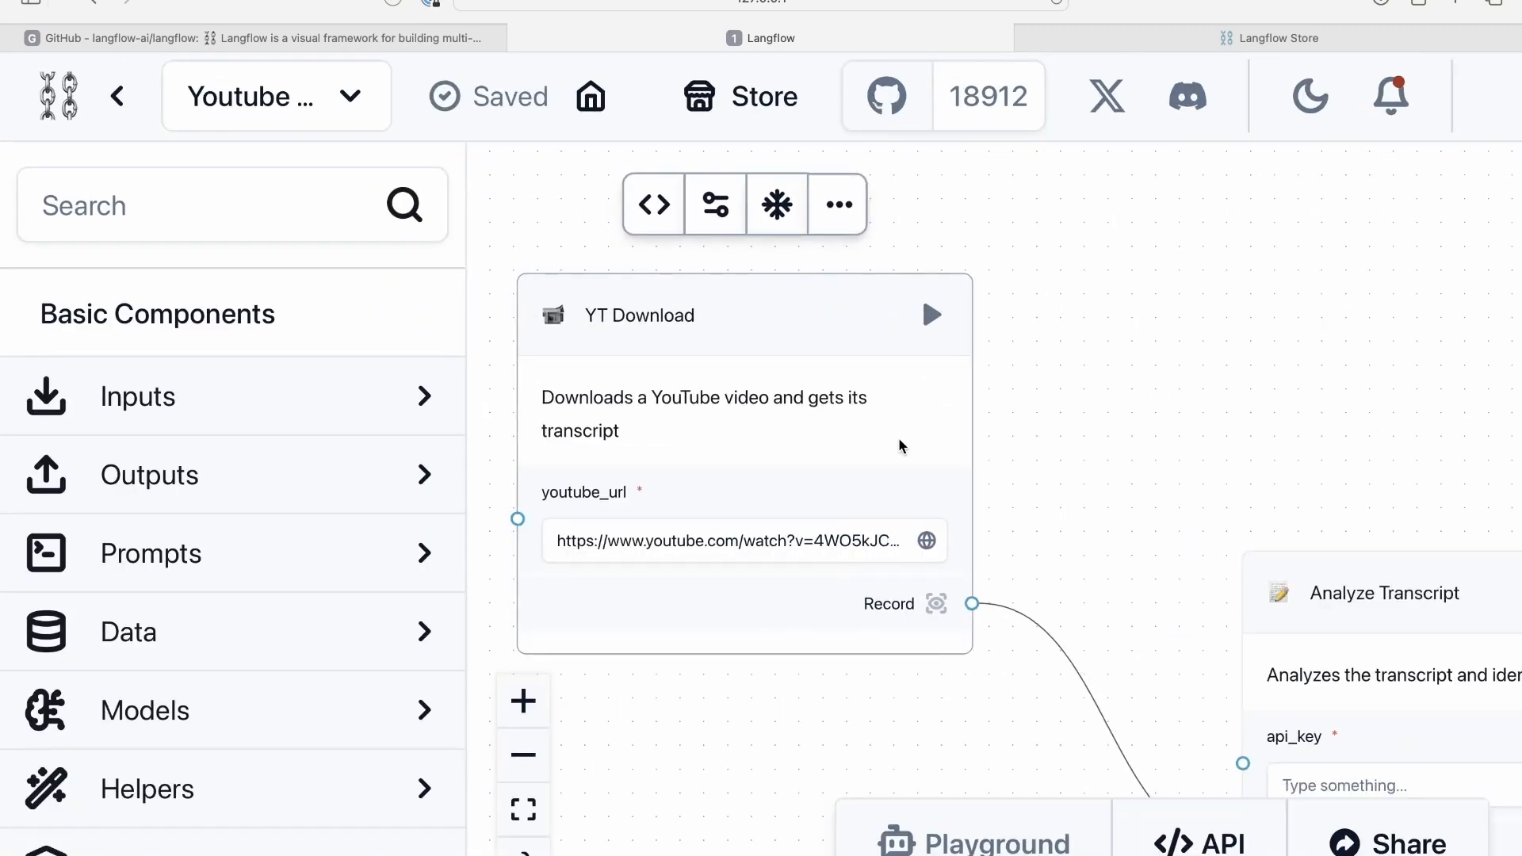
pyautogui.scroll(-2, 1212, 475)
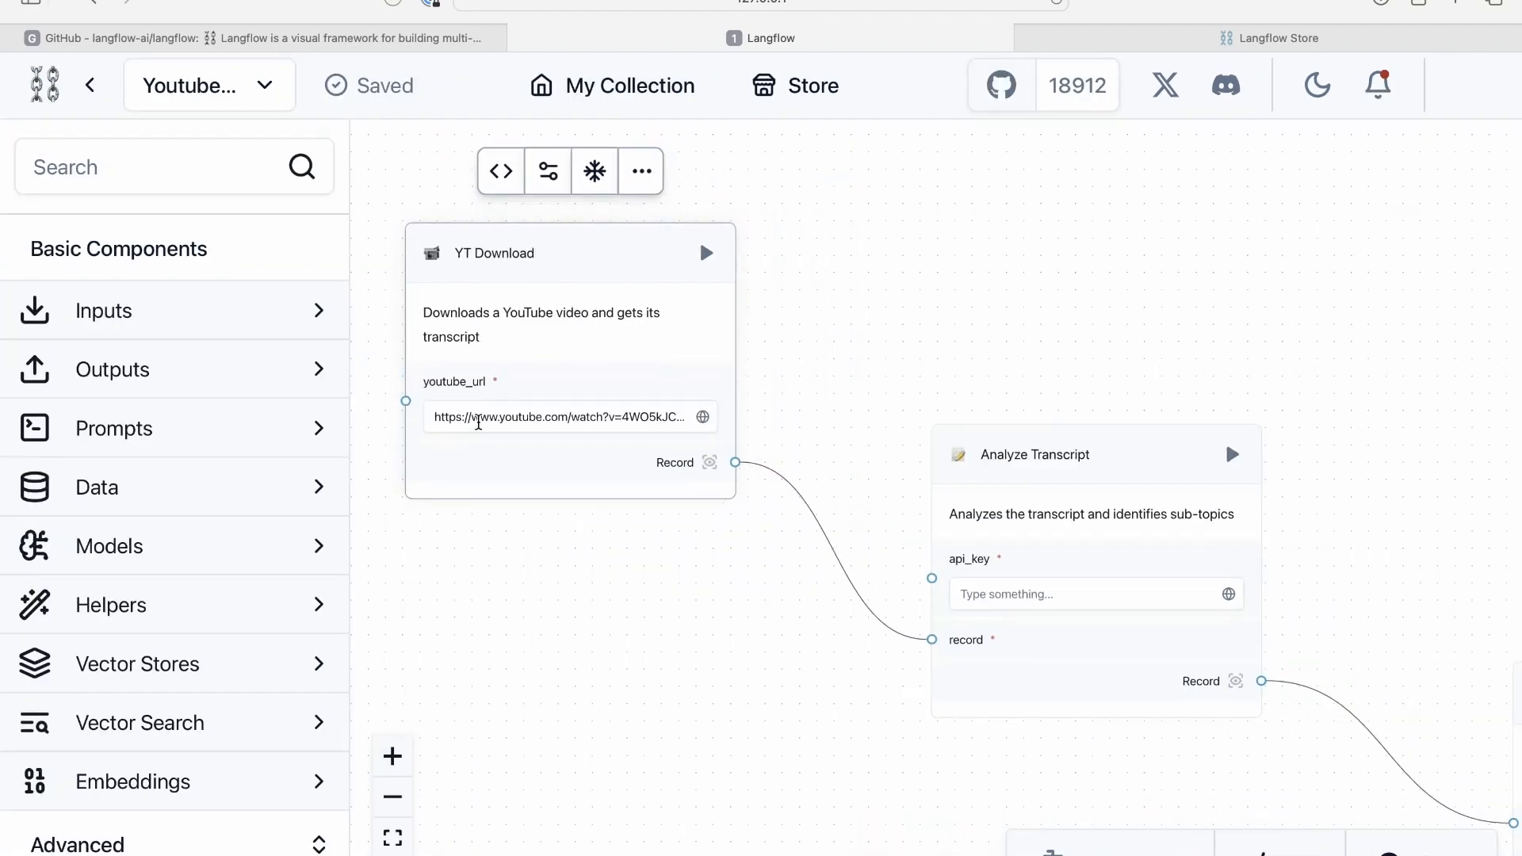
pyautogui.tripleClick(478, 423)
pyautogui.click(856, 349)
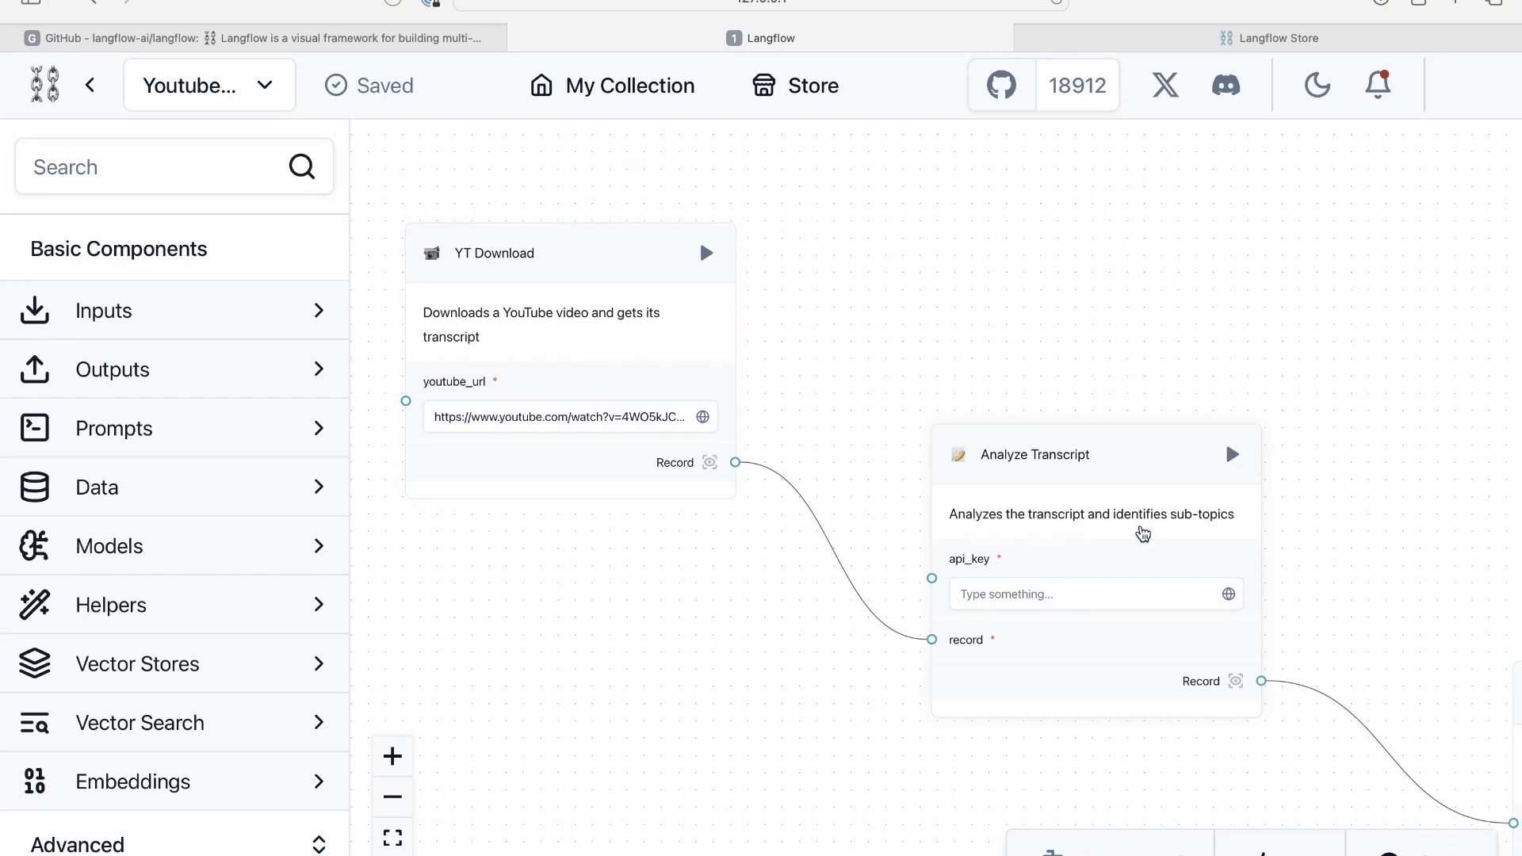
pyautogui.scroll(-3, 1136, 313)
pyautogui.hscroll(3, 1137, 313)
pyautogui.click(911, 463)
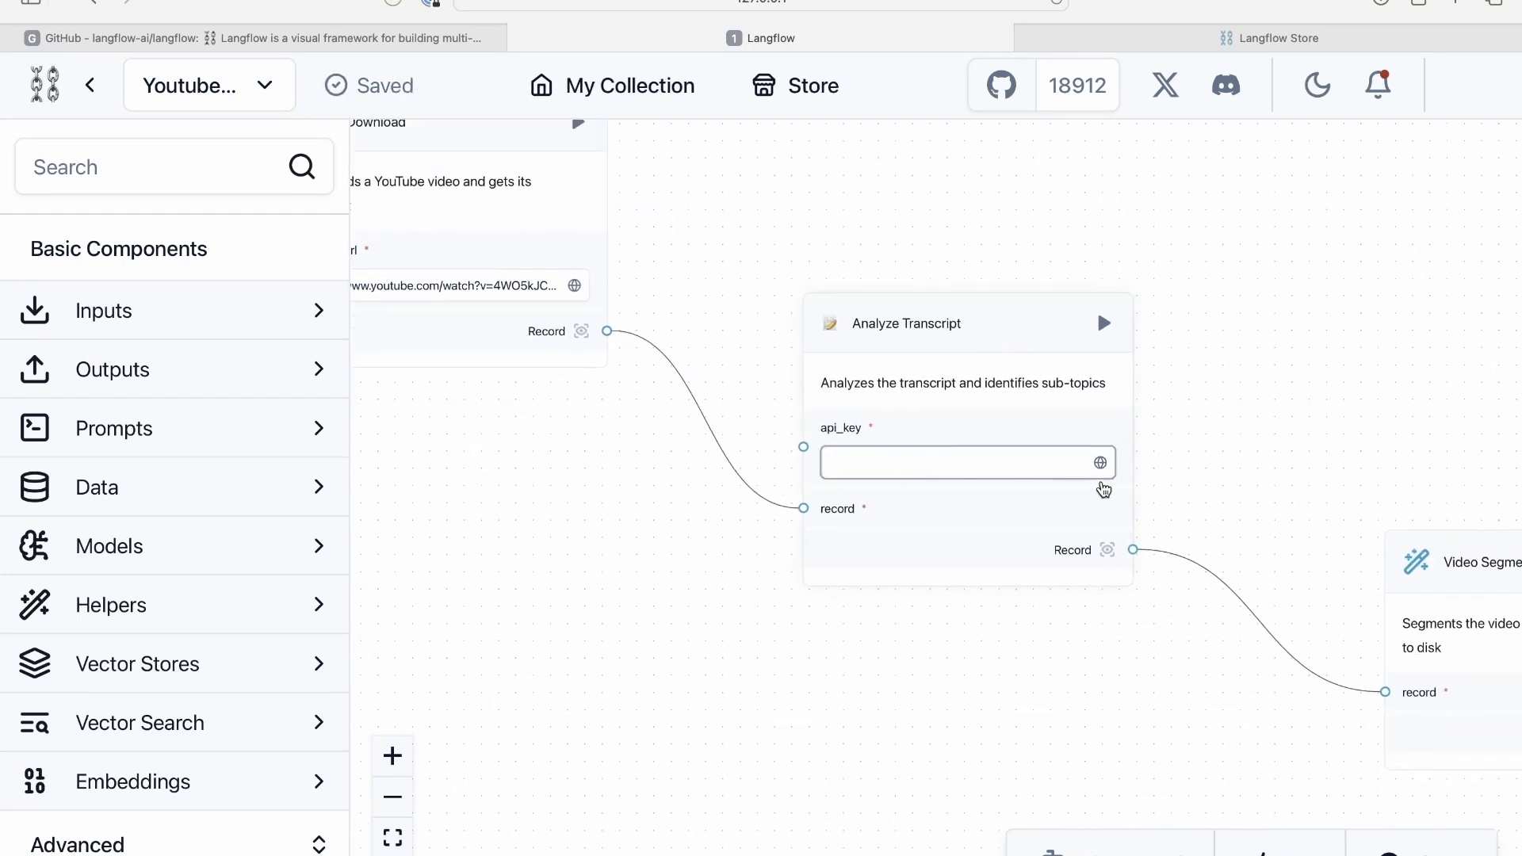
pyautogui.moveTo(1254, 443); pyautogui.dragTo(892, 346)
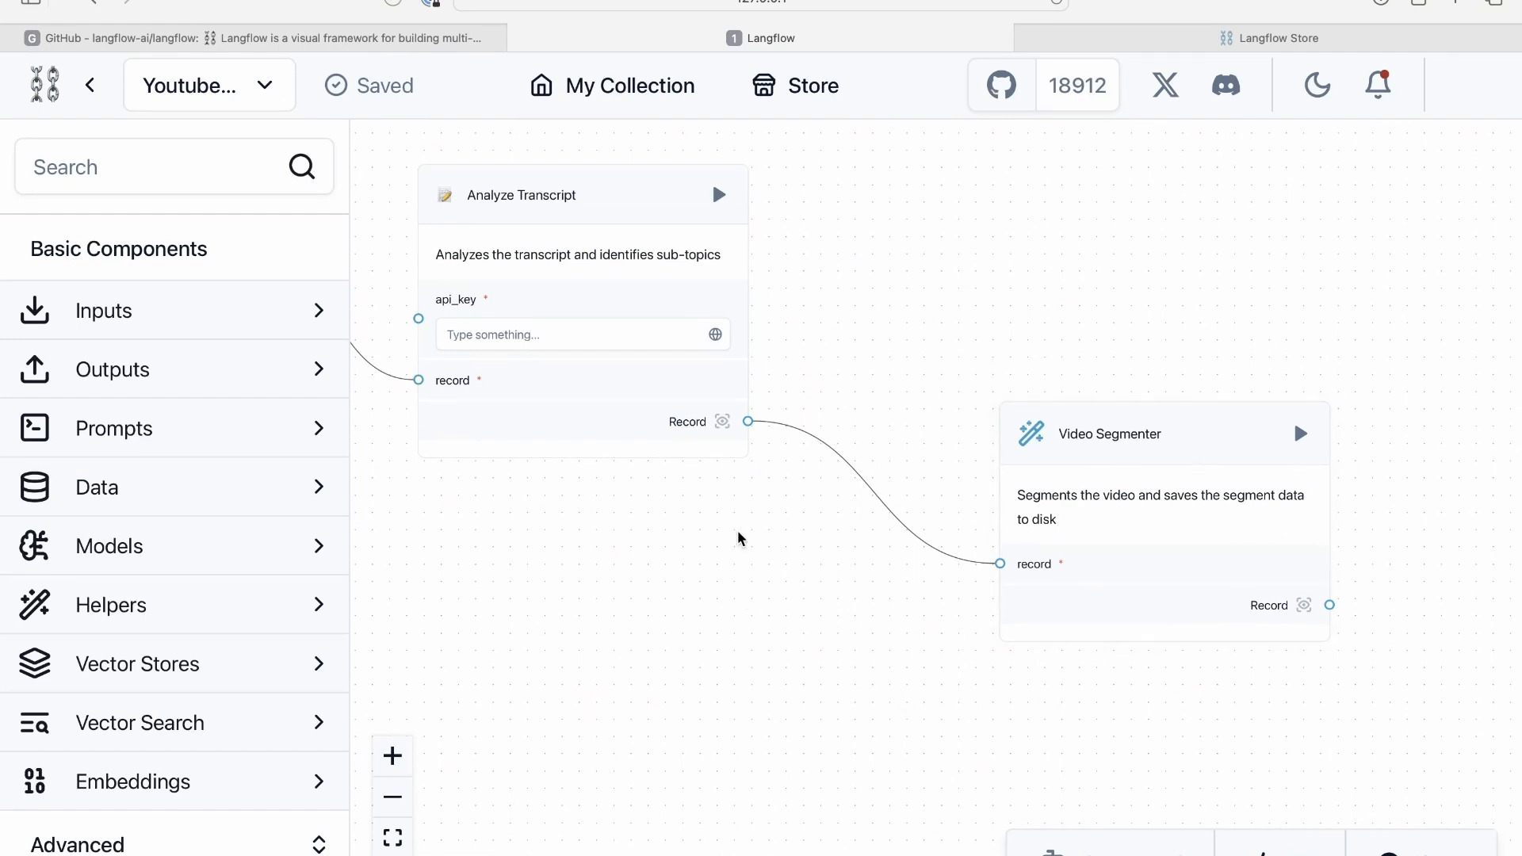
# - Check the project folder's files in the VS Code Explorer, and return to the YT Download component in the Langflow flow
pyautogui.hotkey('ctrl', 'Up')
pyautogui.click(929, 36)
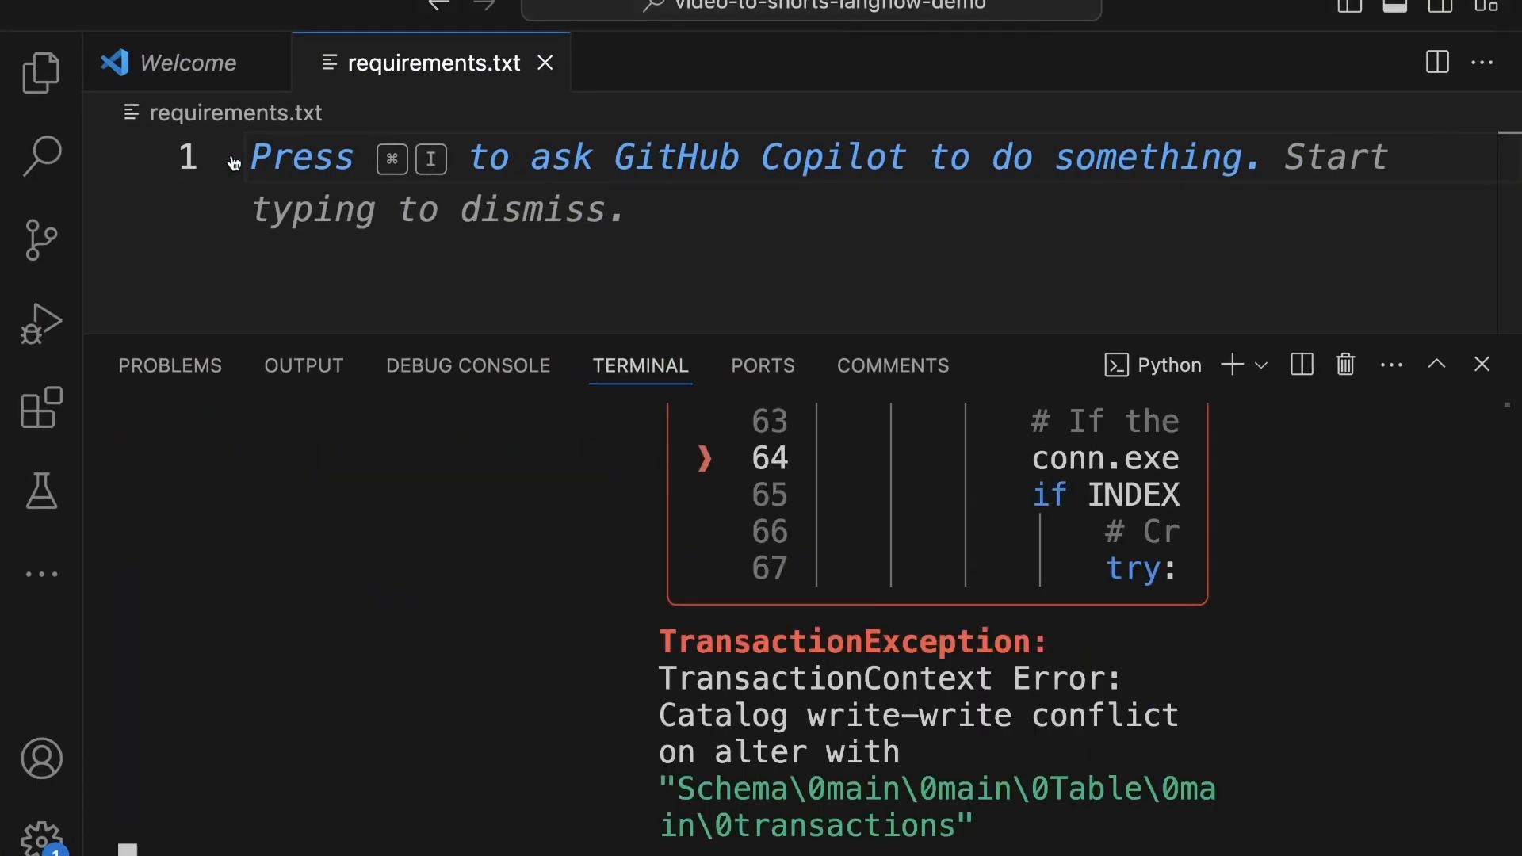
pyautogui.click(44, 76)
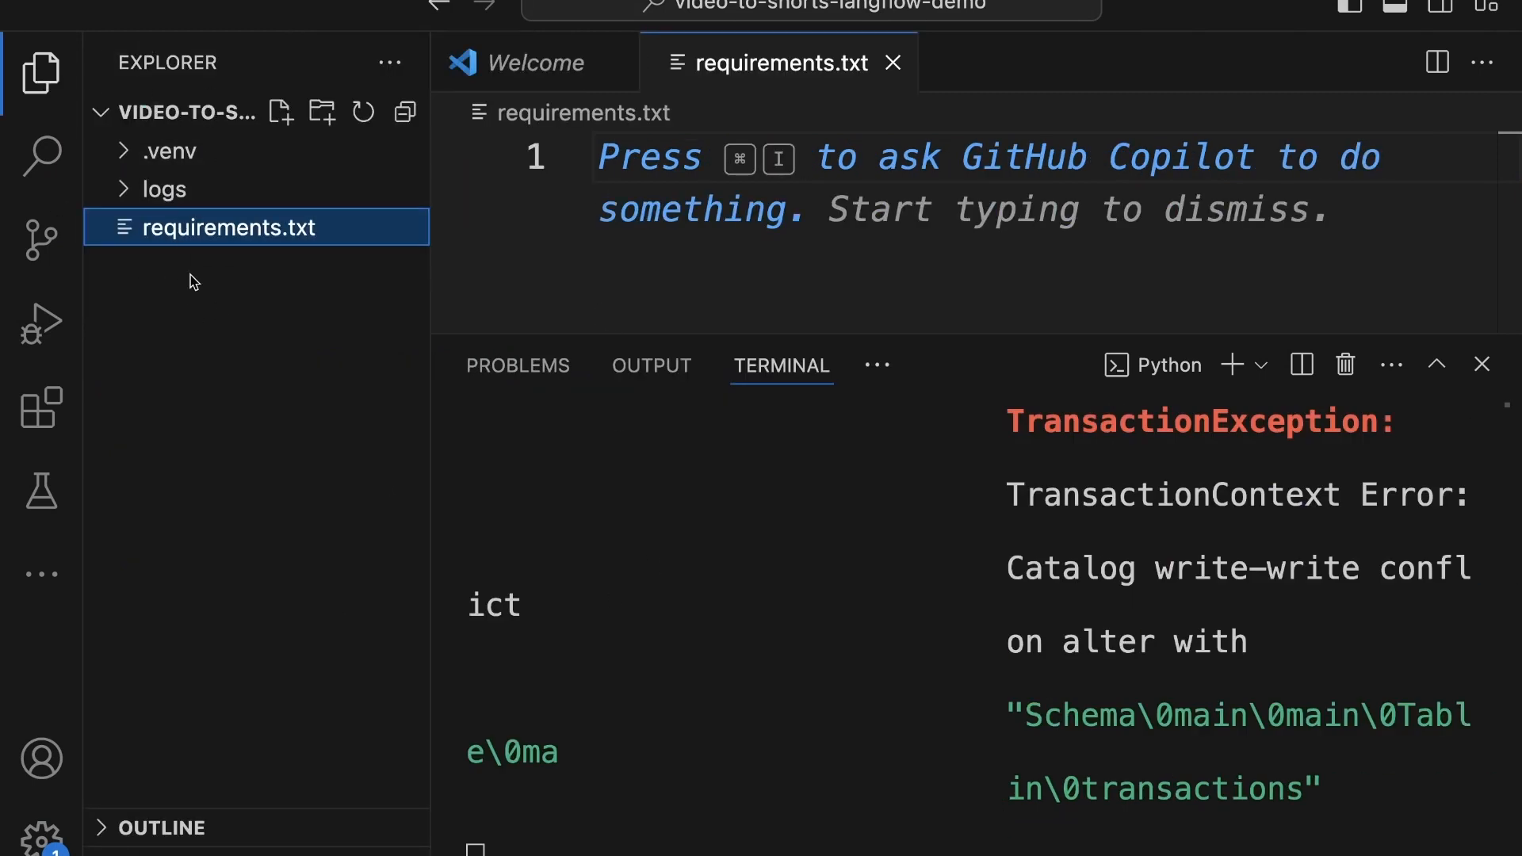
pyautogui.click(44, 77)
pyautogui.hotkey('ctrl', 'Up')
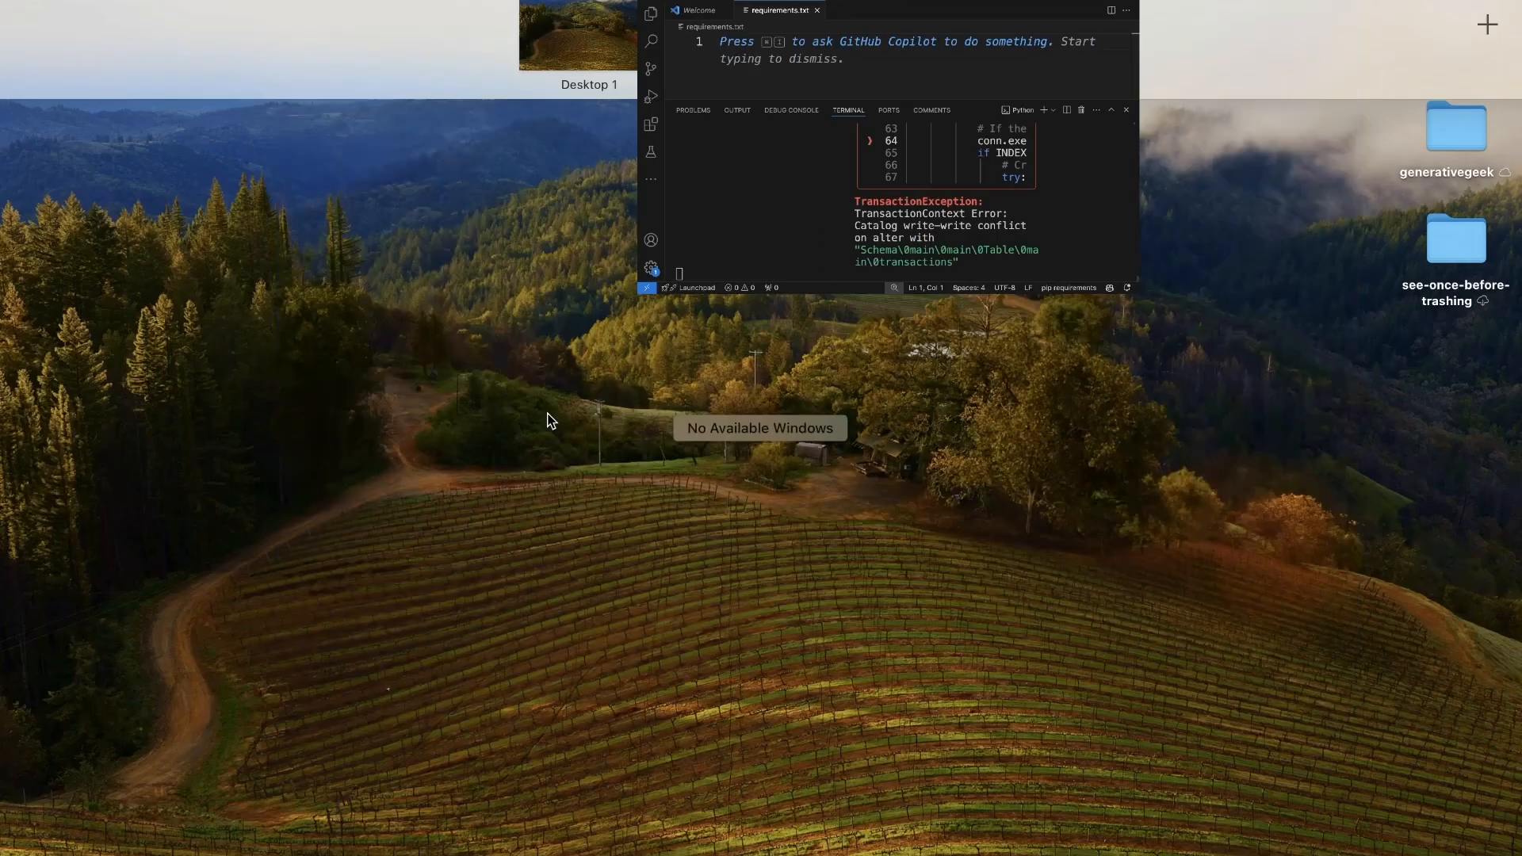
pyautogui.click(764, 49)
pyautogui.moveTo(526, 558); pyautogui.dragTo(1193, 608)
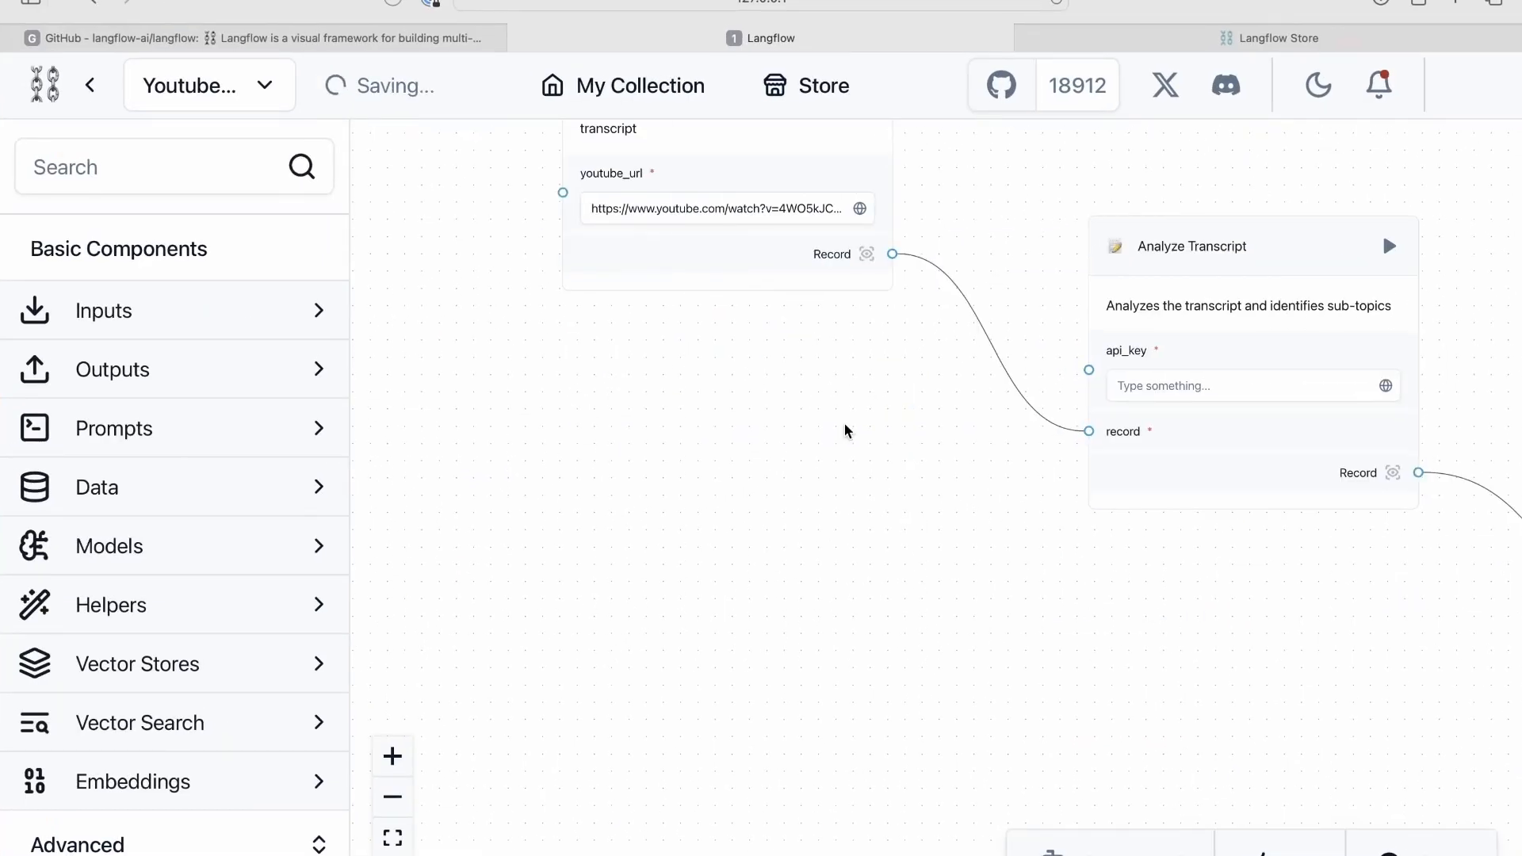
pyautogui.moveTo(821, 399); pyautogui.dragTo(858, 558)
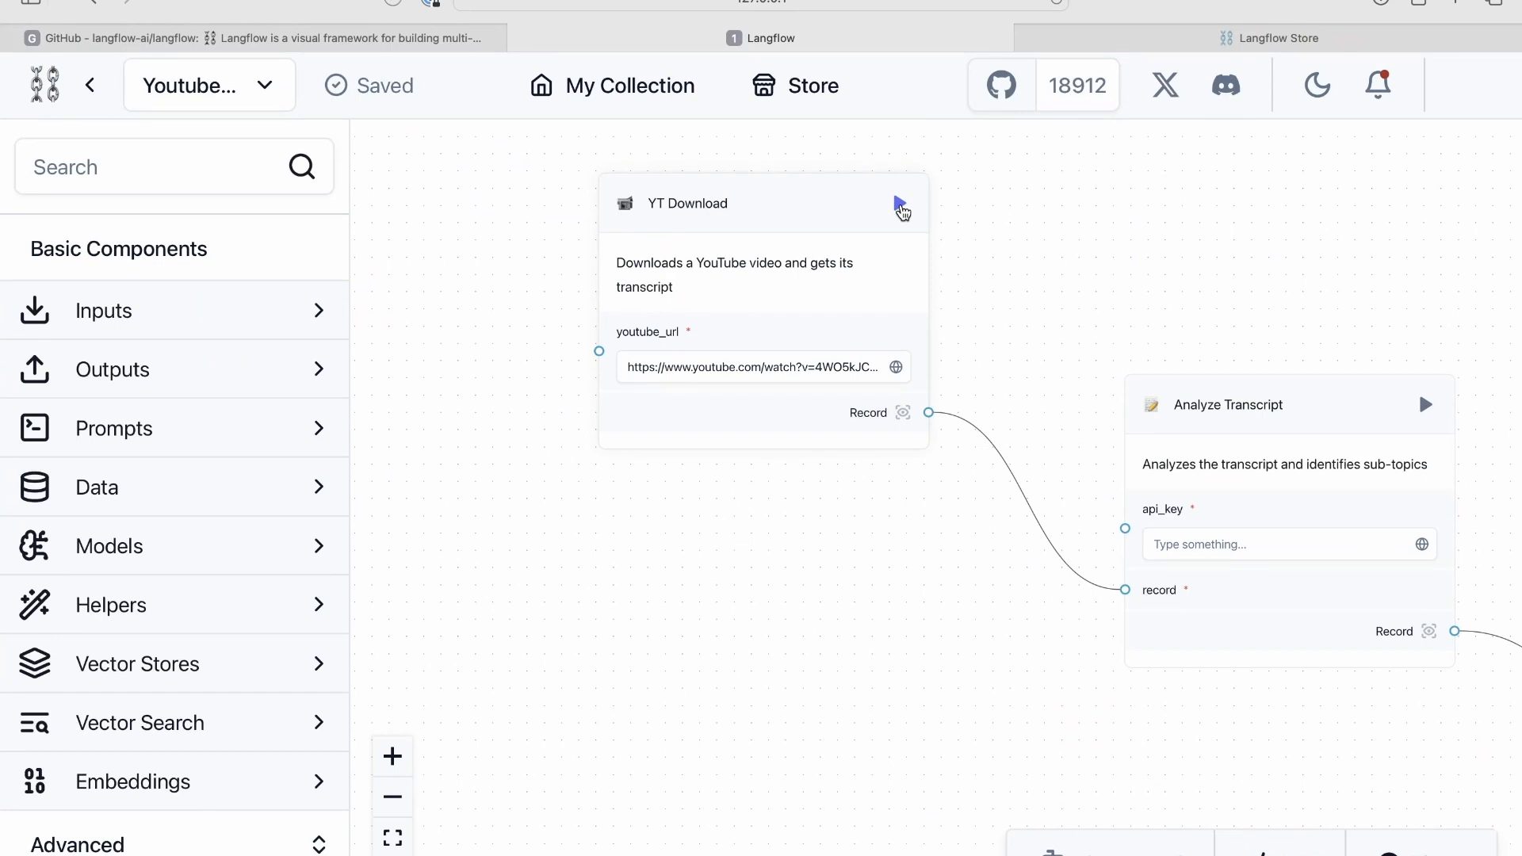
# - Add a Chat Input component to the canvas below YT Download, and delete it again
pyautogui.click(169, 320)
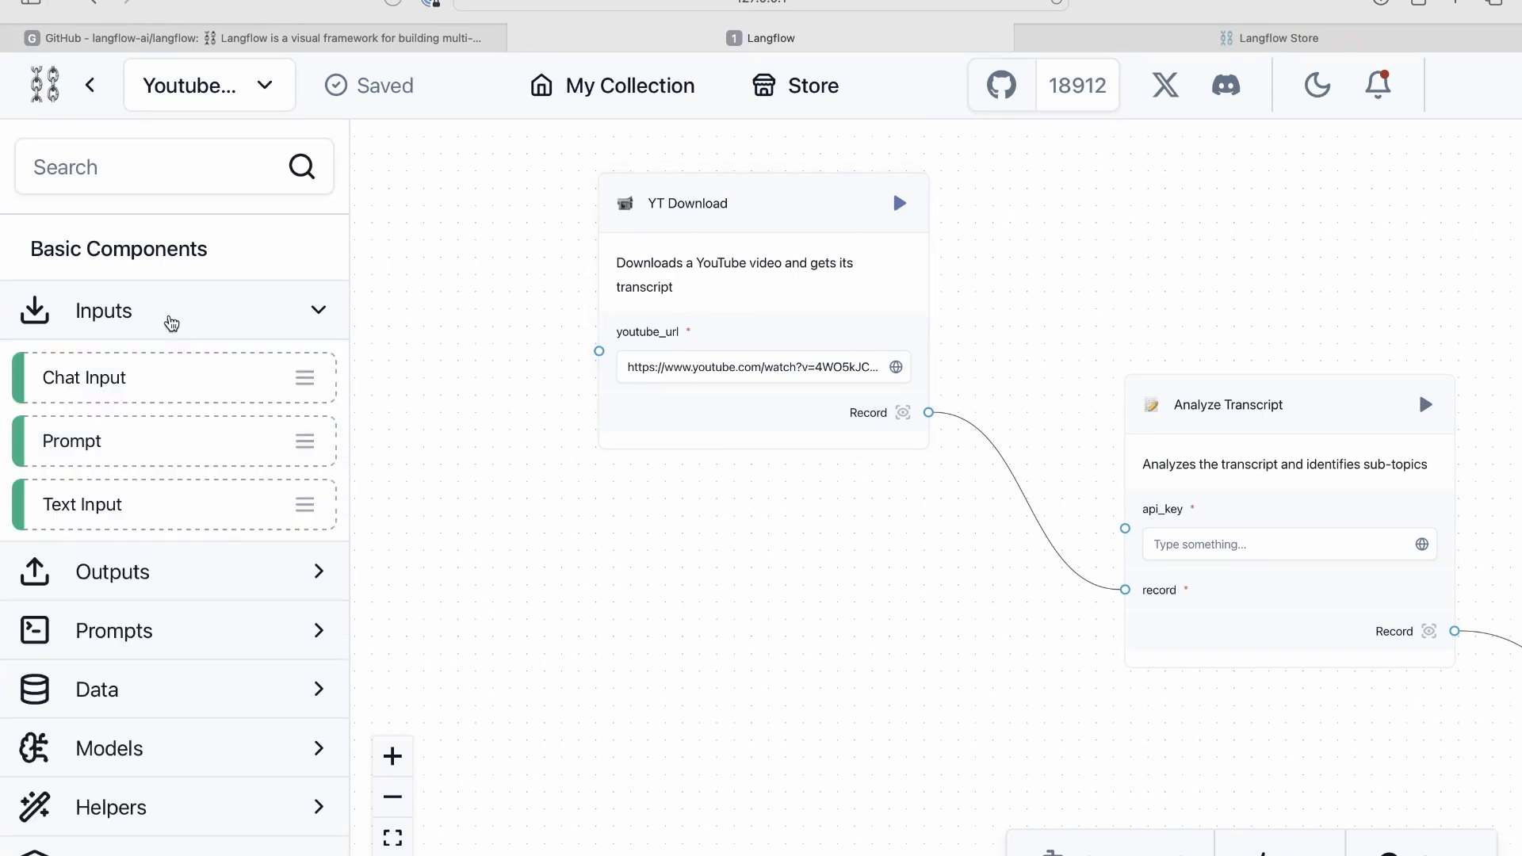
pyautogui.moveTo(136, 387); pyautogui.dragTo(765, 698)
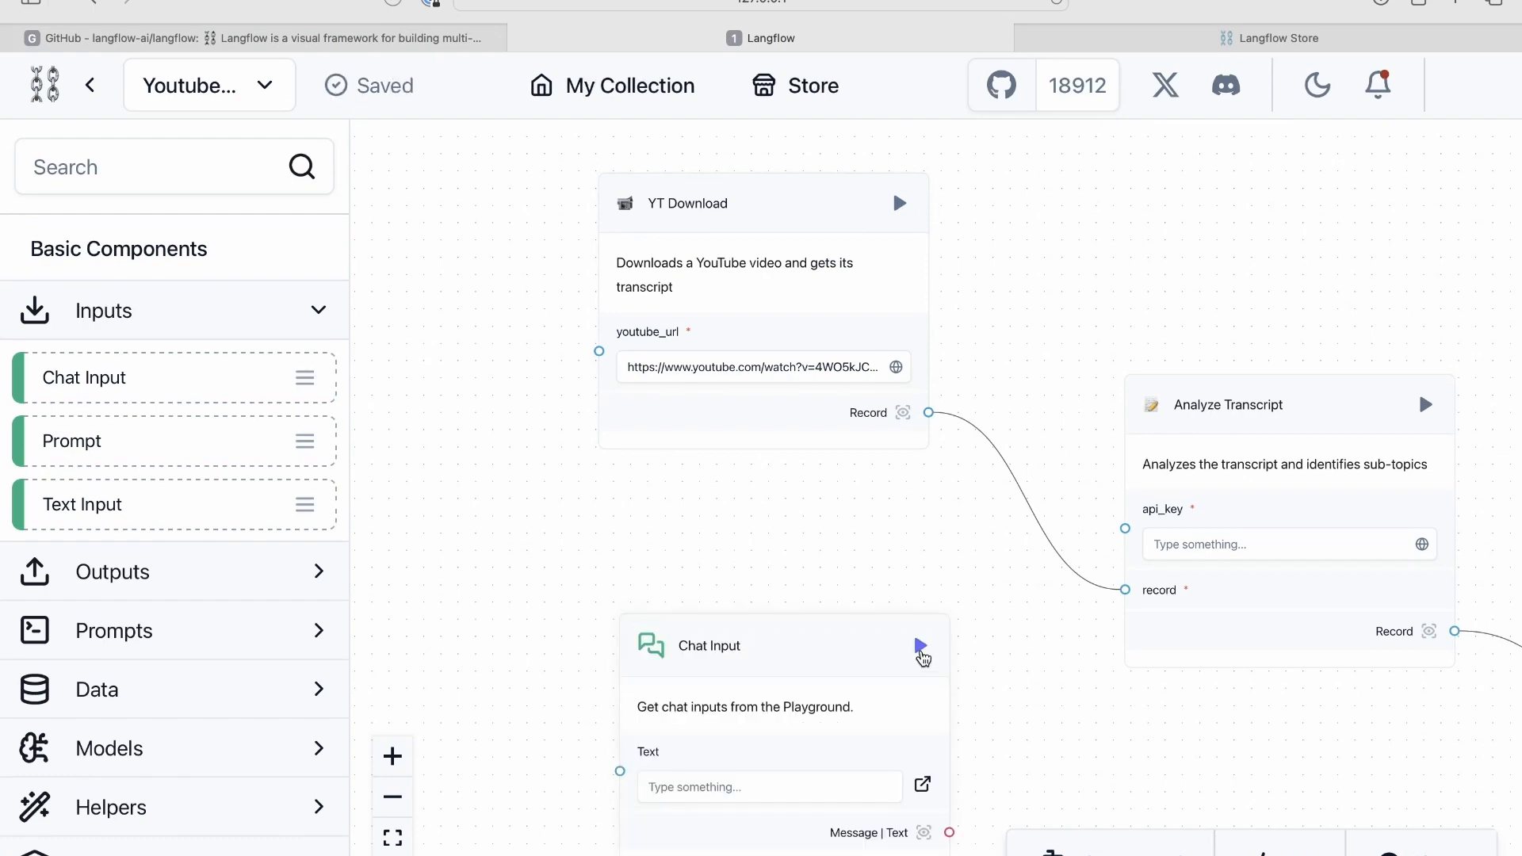
pyautogui.scroll(-2, 855, 565)
pyautogui.click(808, 674)
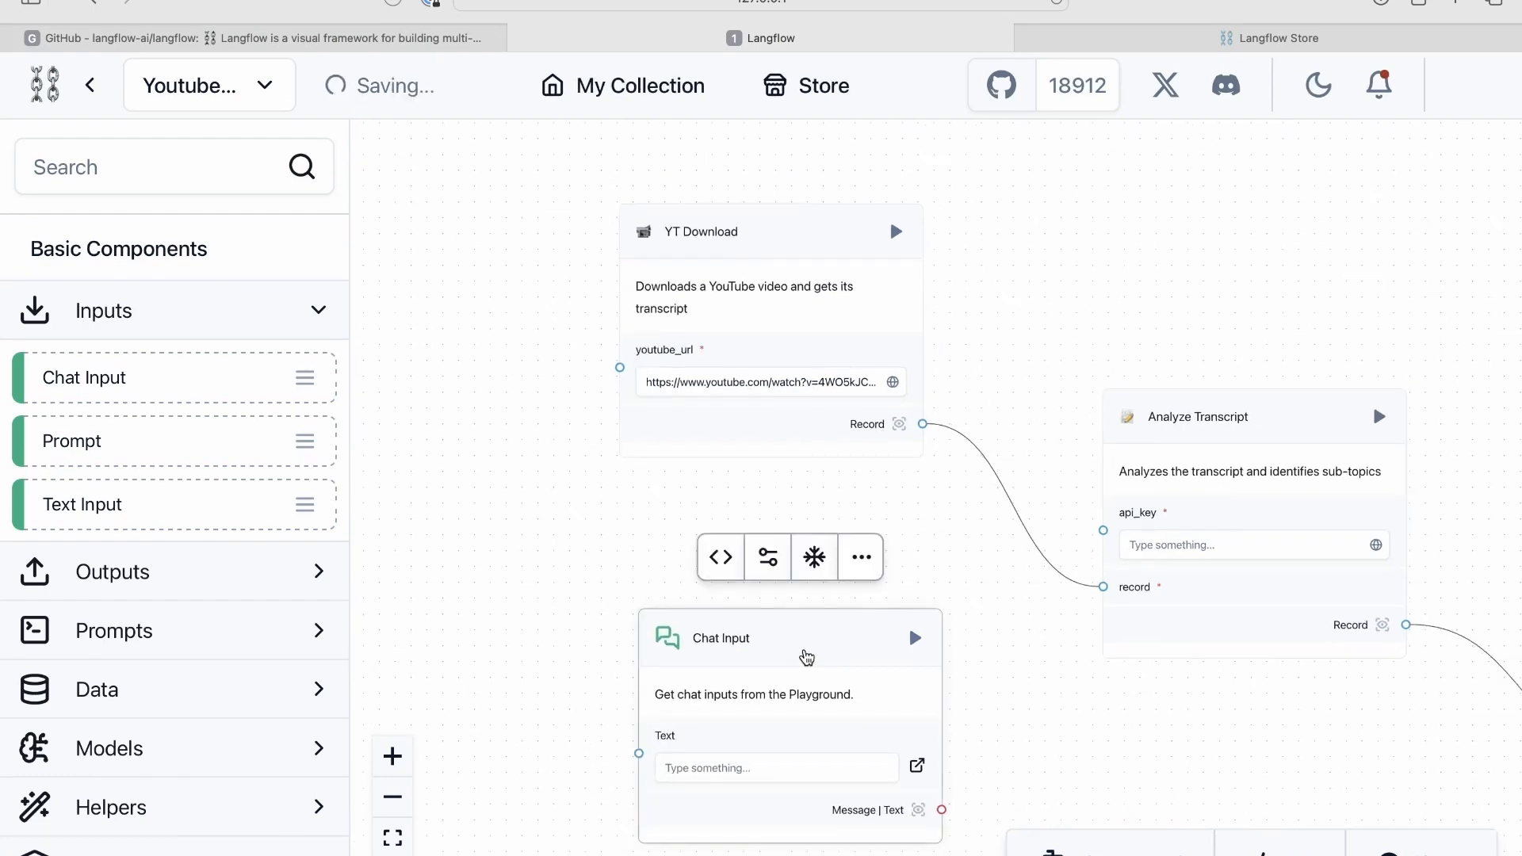
pyautogui.press('BackSpace')
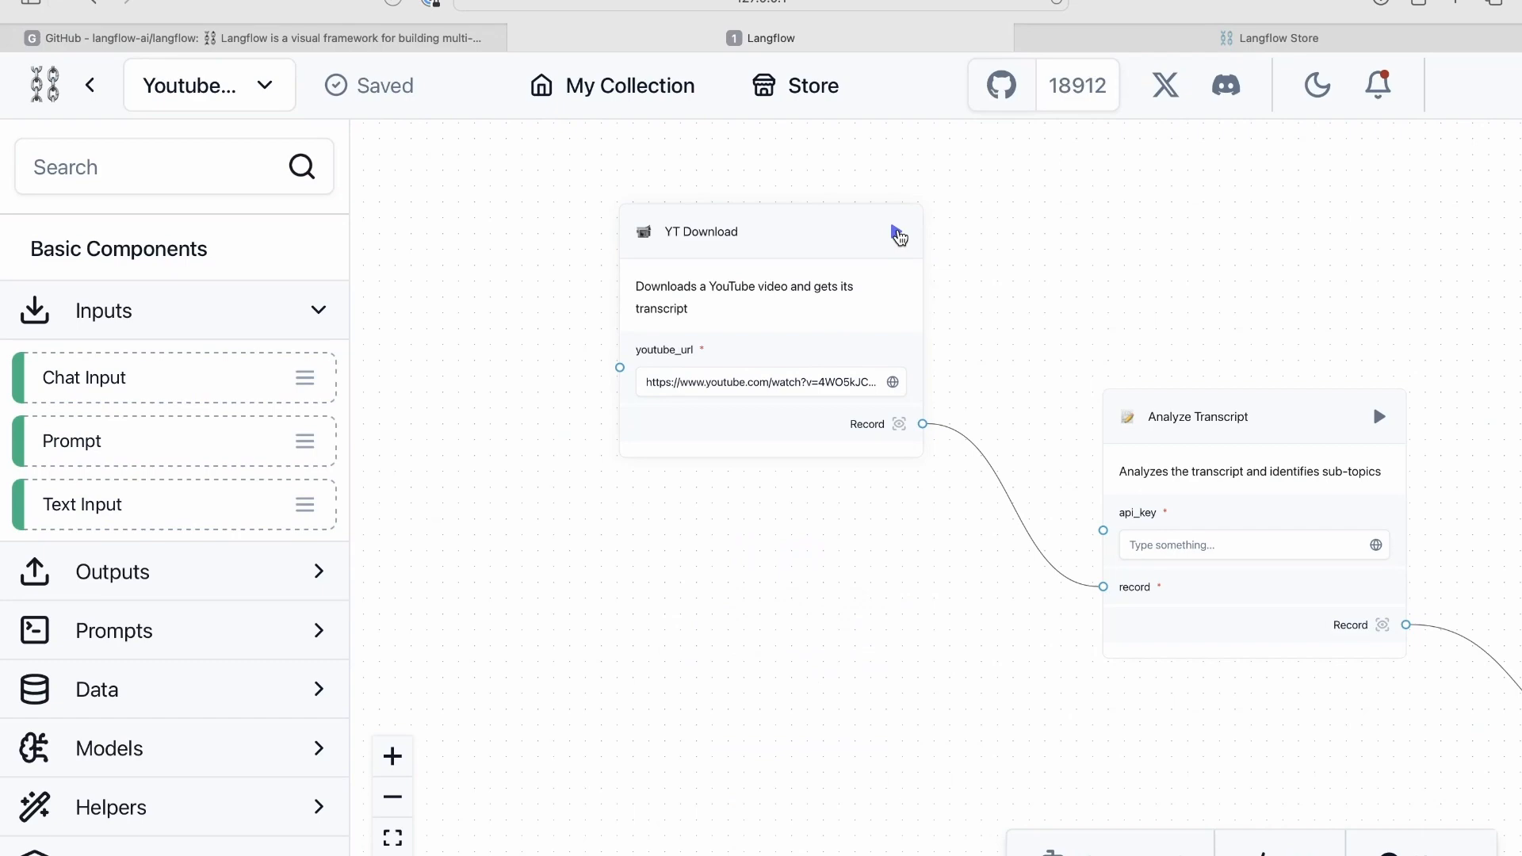
# - Copy the youtube_url value of YT Download, open that video in the Langflow Store browser tab, and pause playback
pyautogui.scroll(3, 819, 469)
pyautogui.moveTo(839, 497); pyautogui.dragTo(840, 692)
pyautogui.scroll(3, 840, 691)
pyautogui.moveTo(764, 754); pyautogui.dragTo(807, 789)
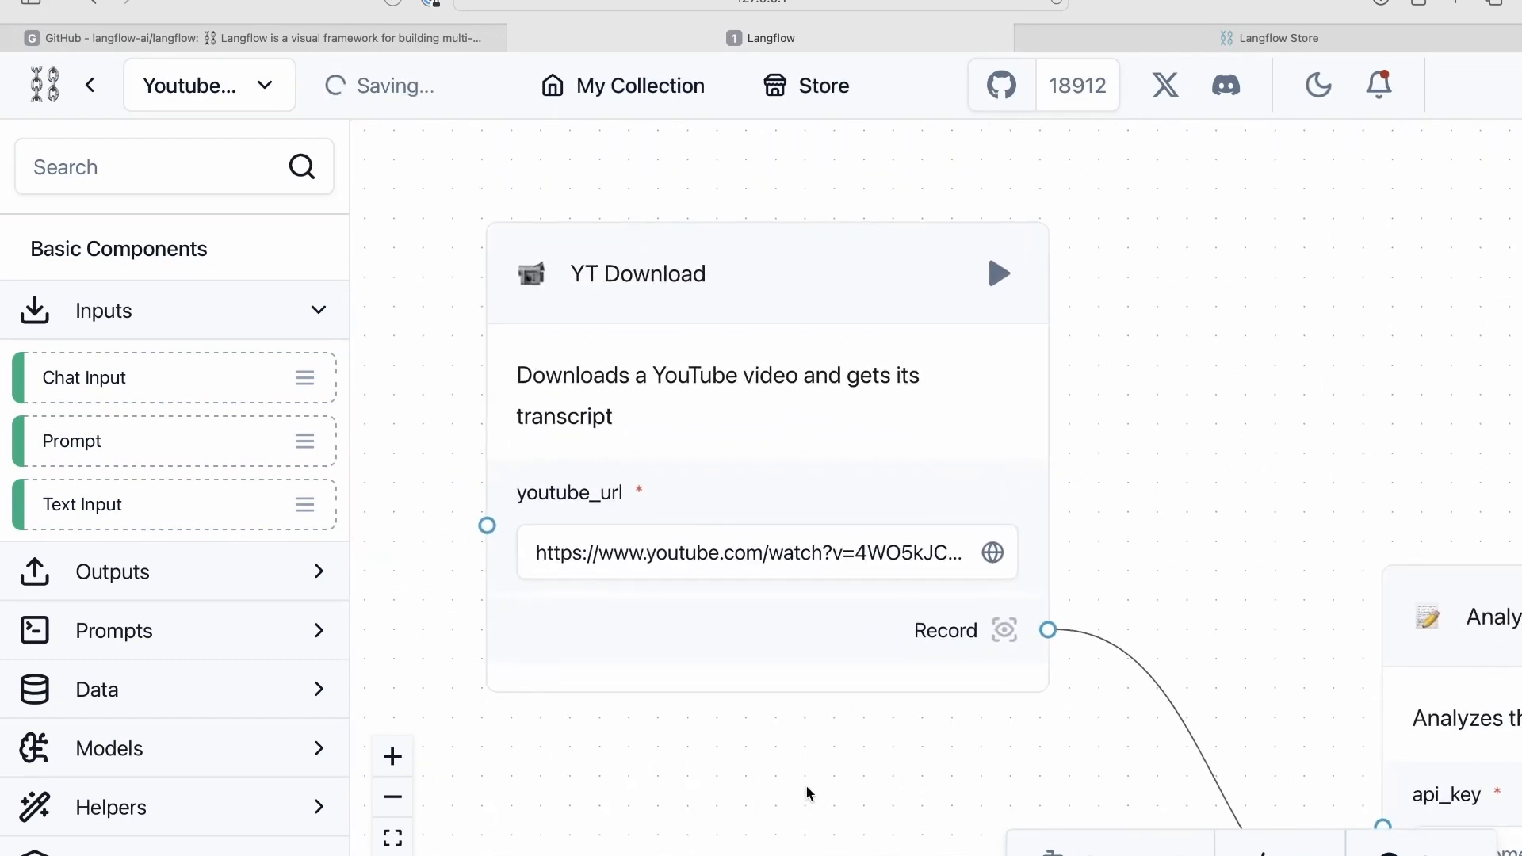
pyautogui.click(760, 551)
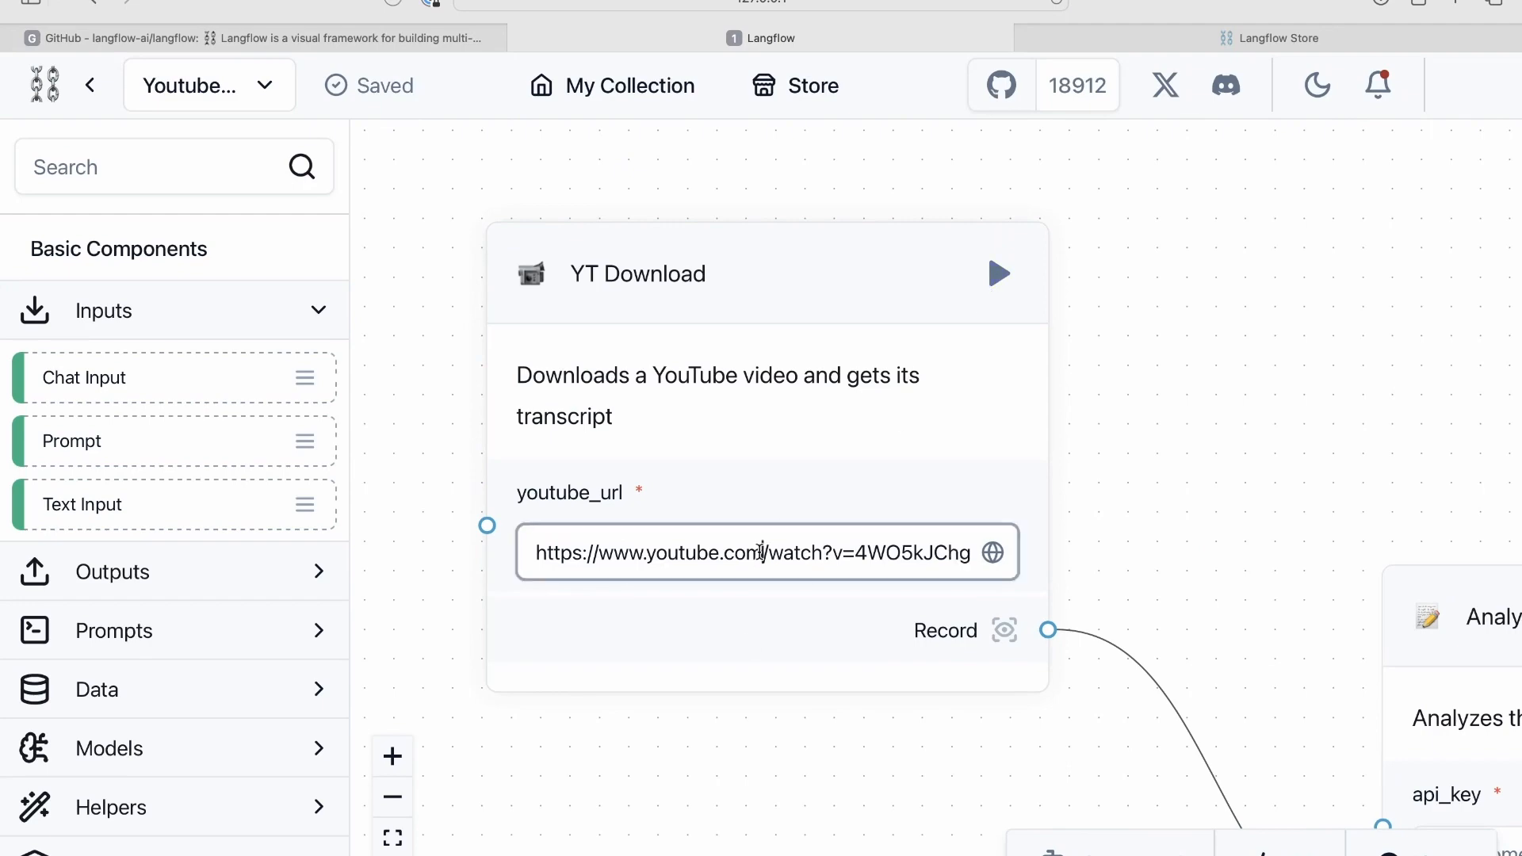
pyautogui.press('super+a')
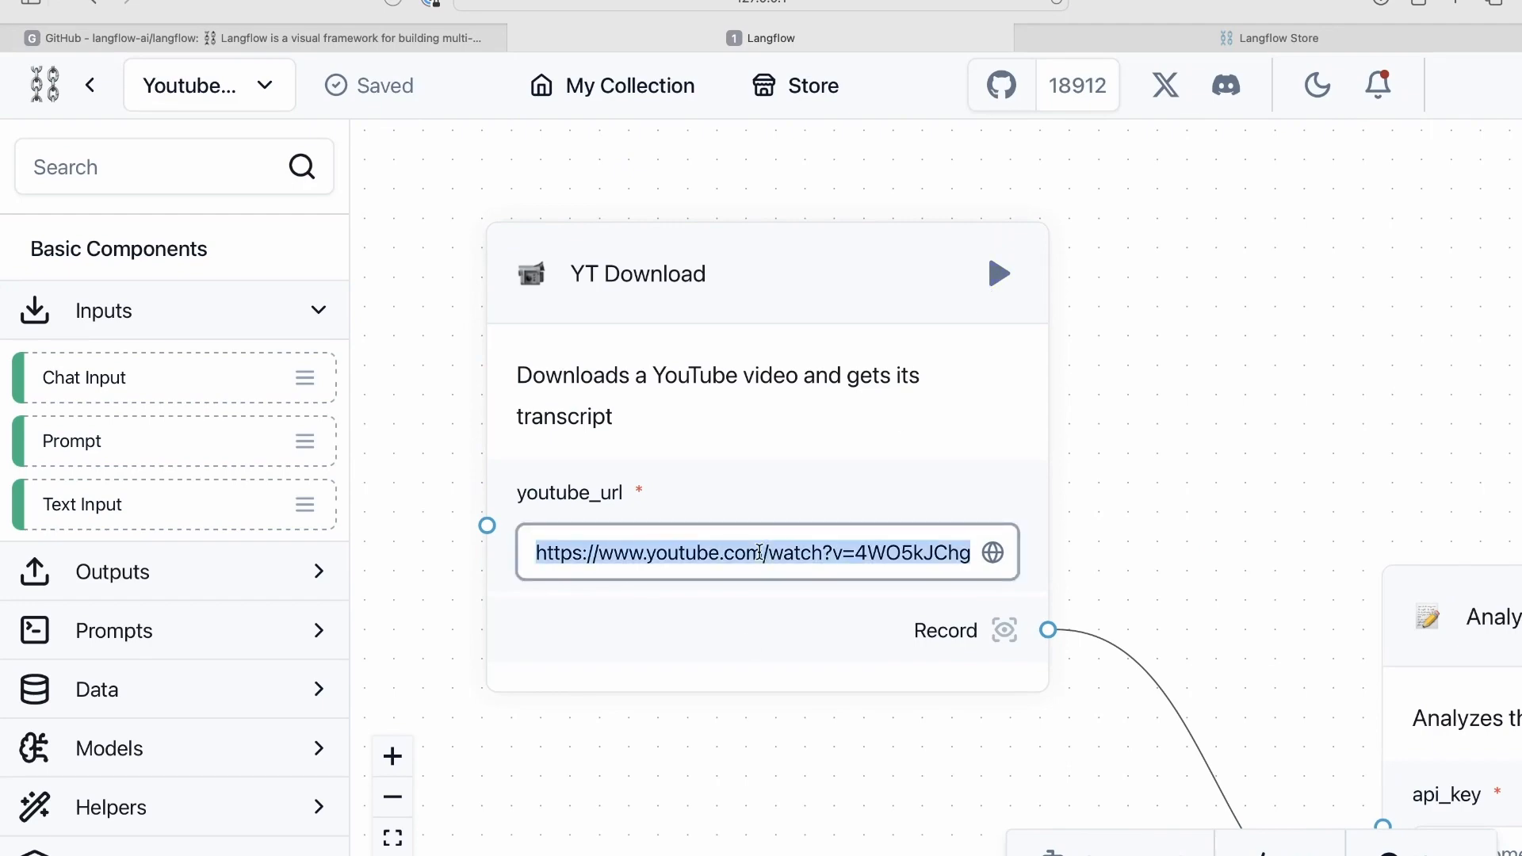
pyautogui.click(1220, 38)
pyautogui.click(914, 6)
pyautogui.press('super+v')
pyautogui.press('Return')
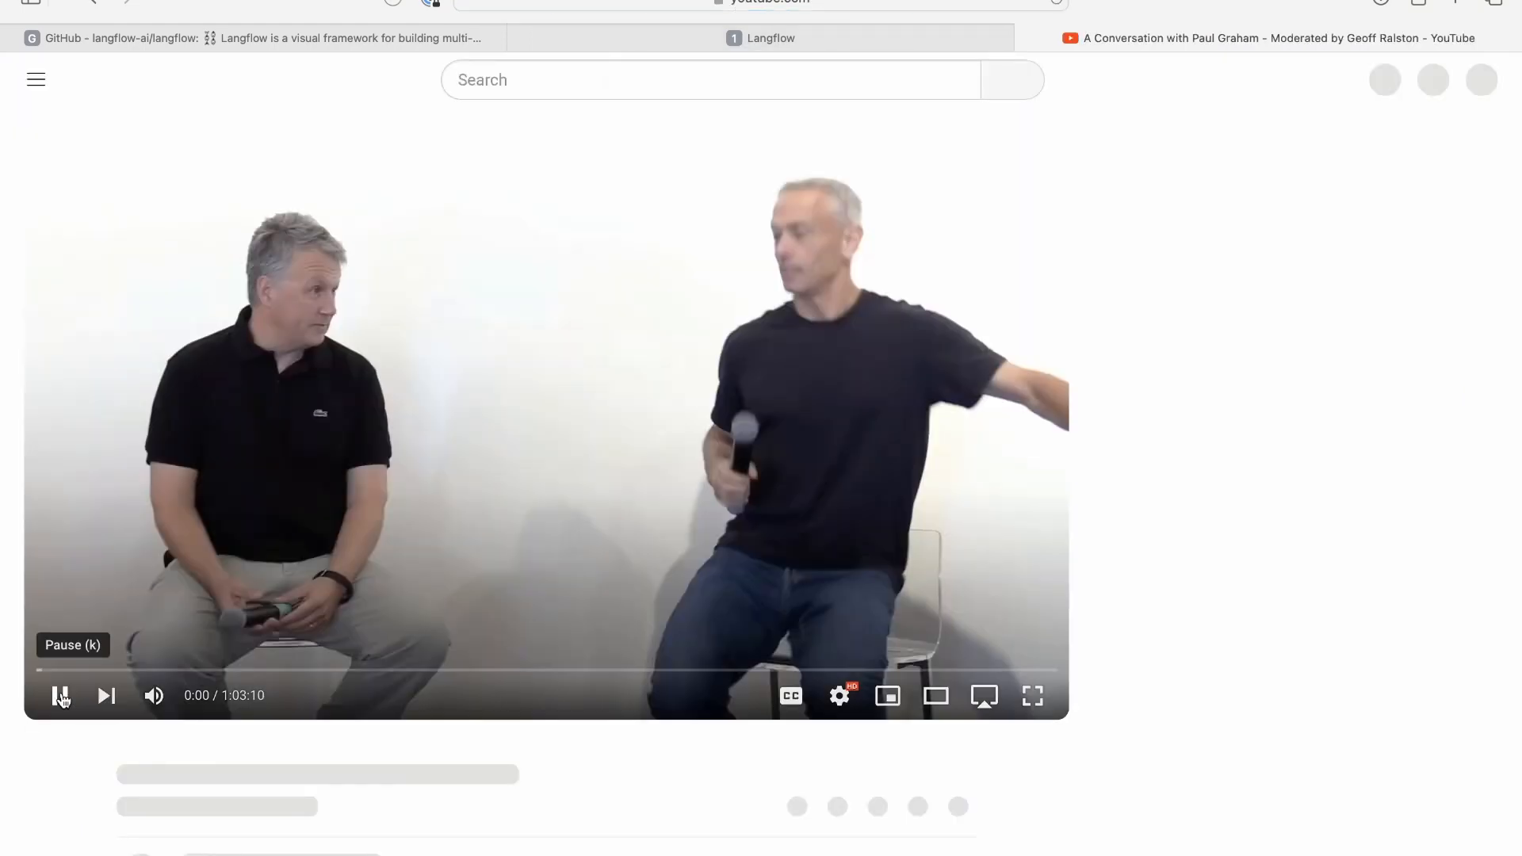
pyautogui.click(62, 697)
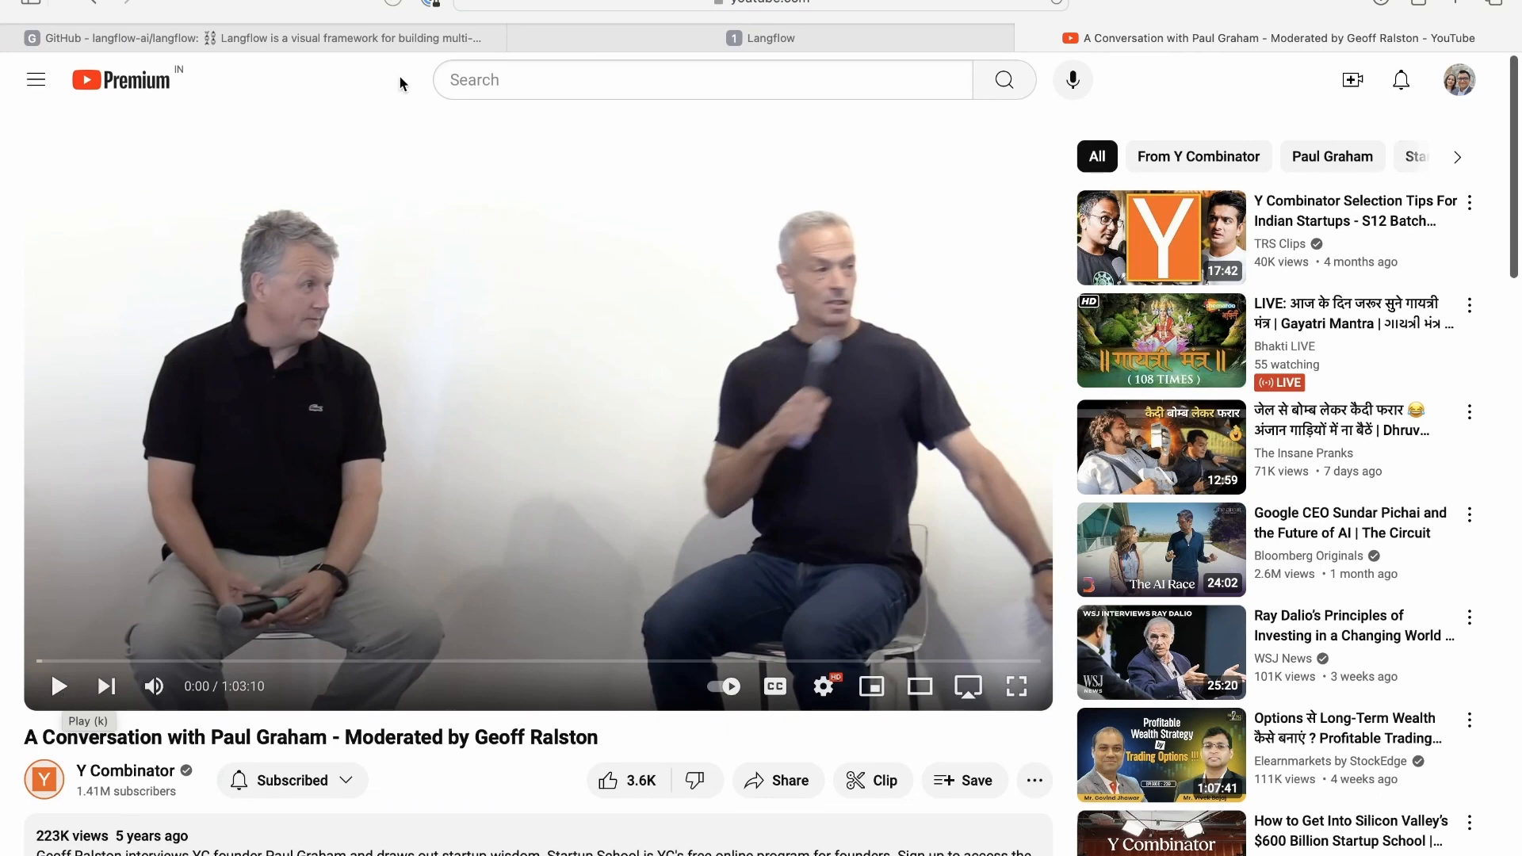
# - Return to the flow and run the YT Download component with its existing youtube_url
pyautogui.click(650, 39)
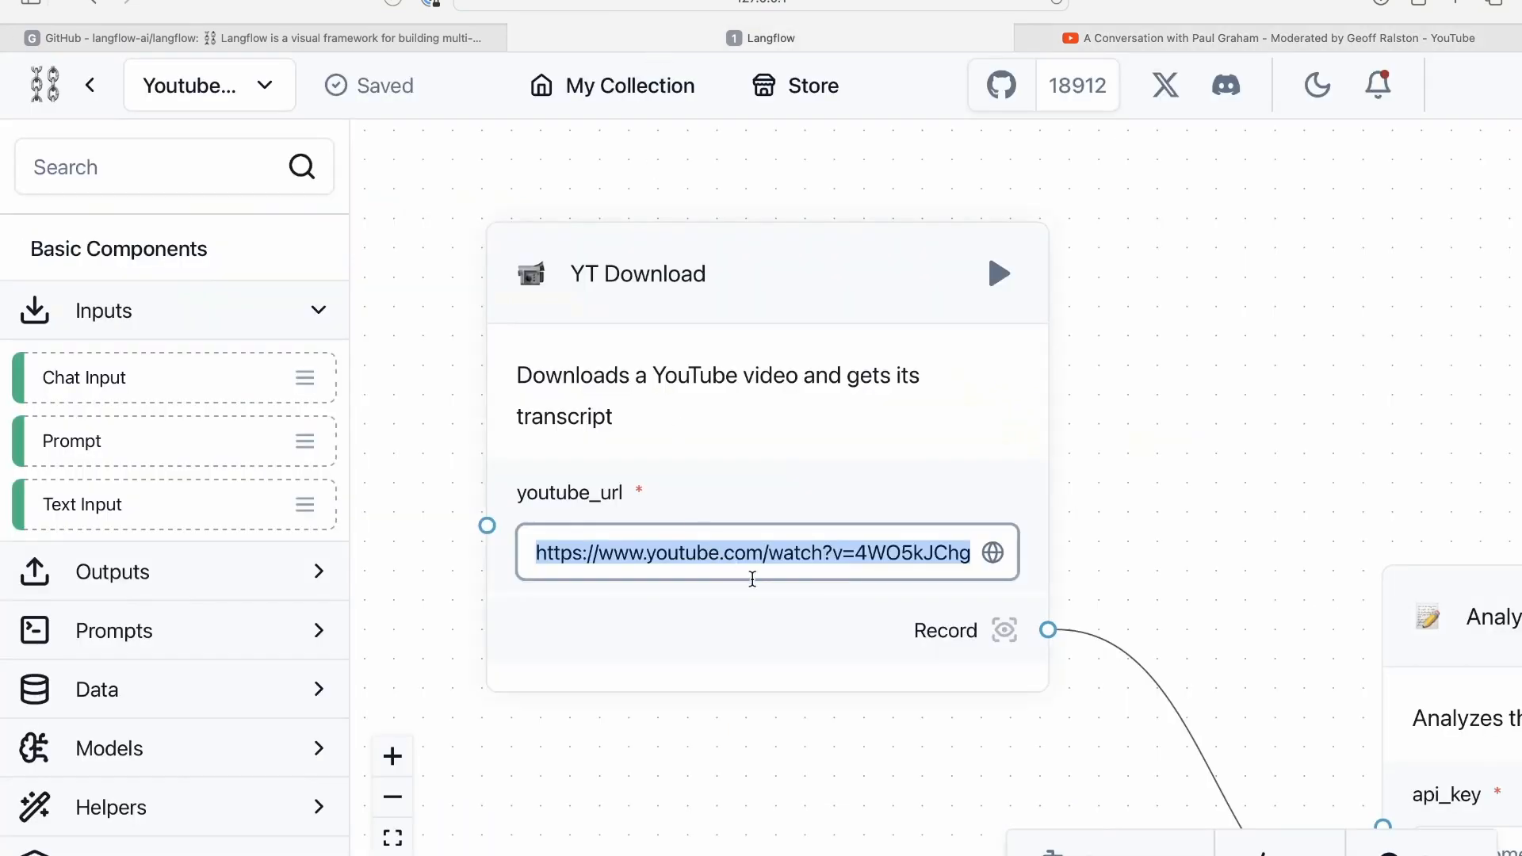
pyautogui.click(1182, 434)
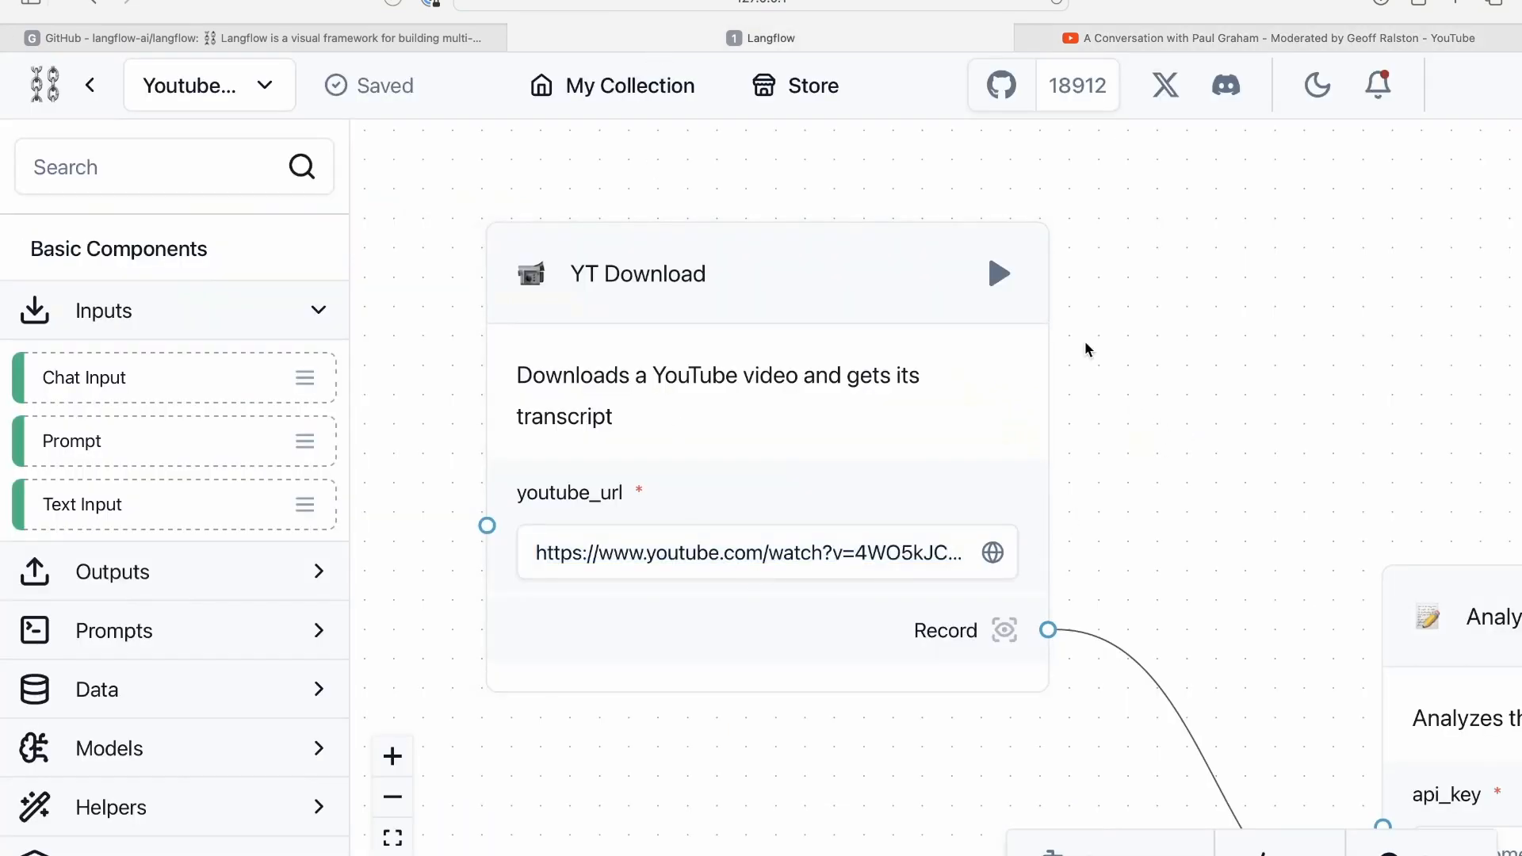
pyautogui.click(999, 276)
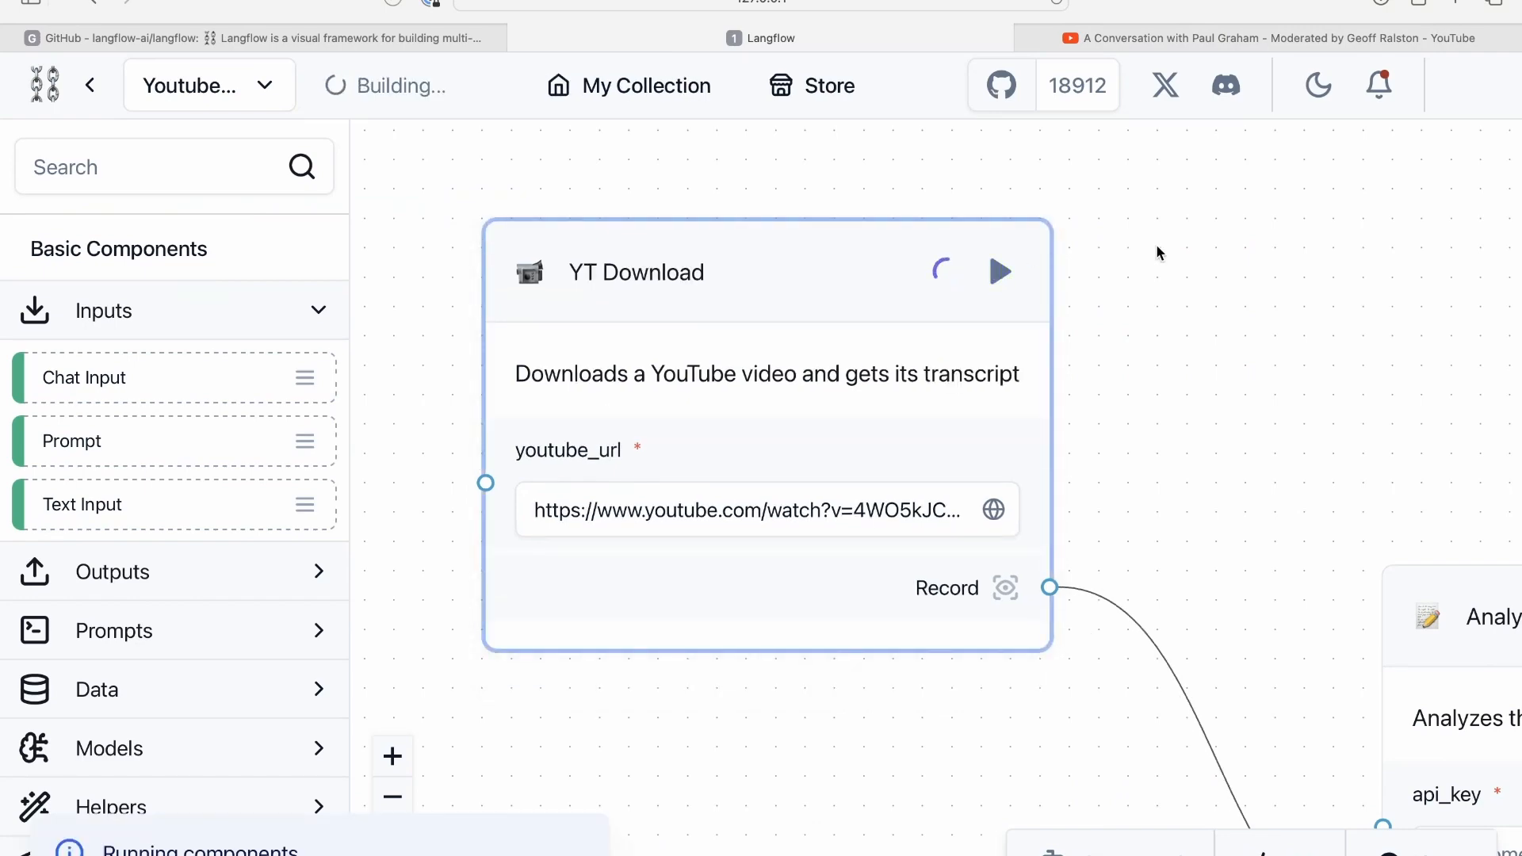
# - Switch to VS Code, open the mp4 in the downloaded_video folder, and enlarge its preview above the terminal
pyautogui.hotkey('ctrl', 'Up')
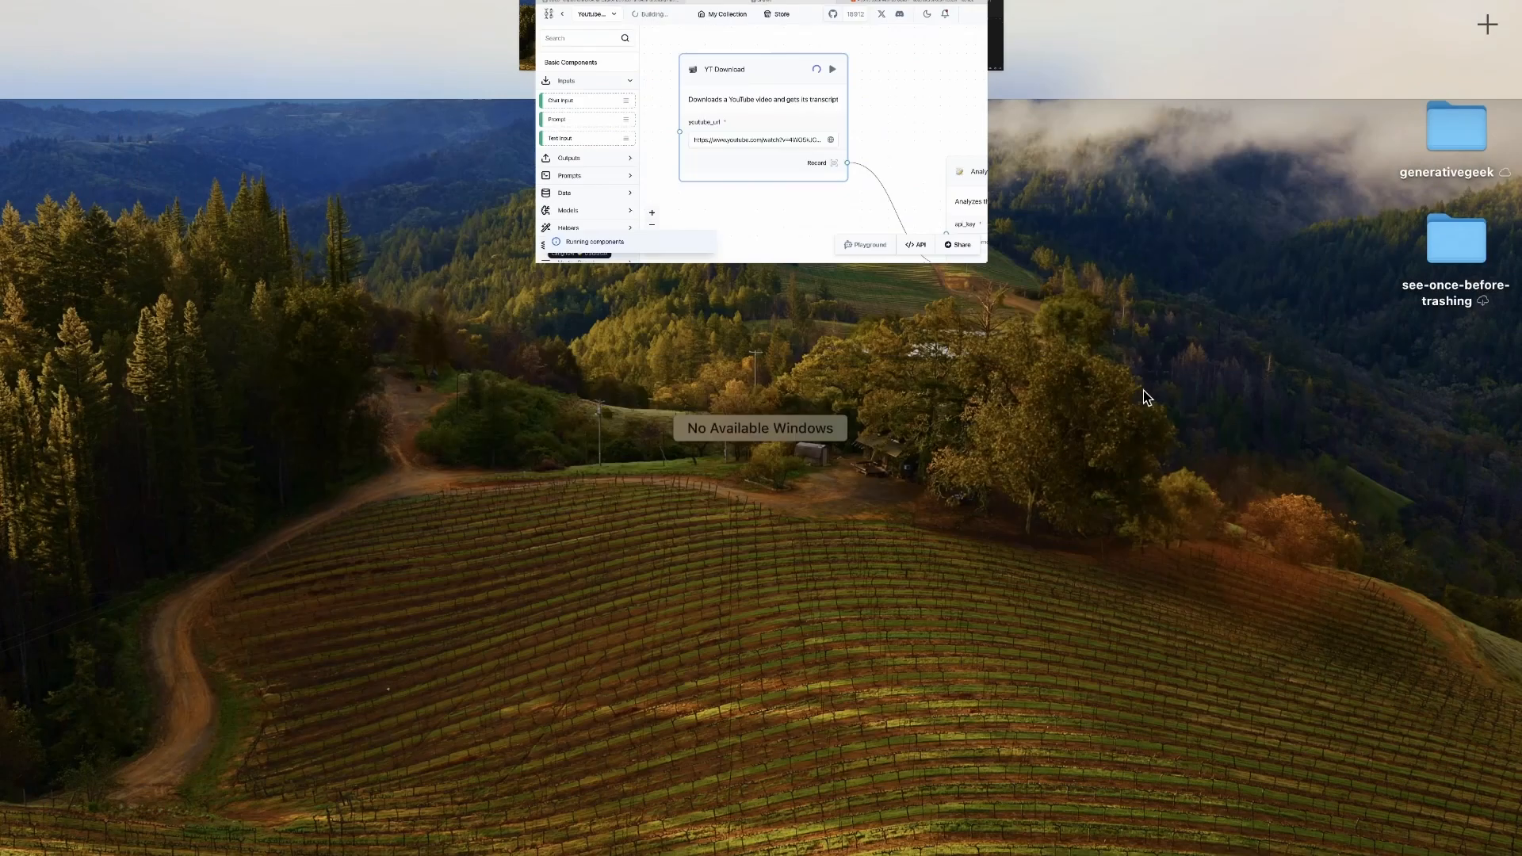
pyautogui.click(954, 52)
pyautogui.click(42, 72)
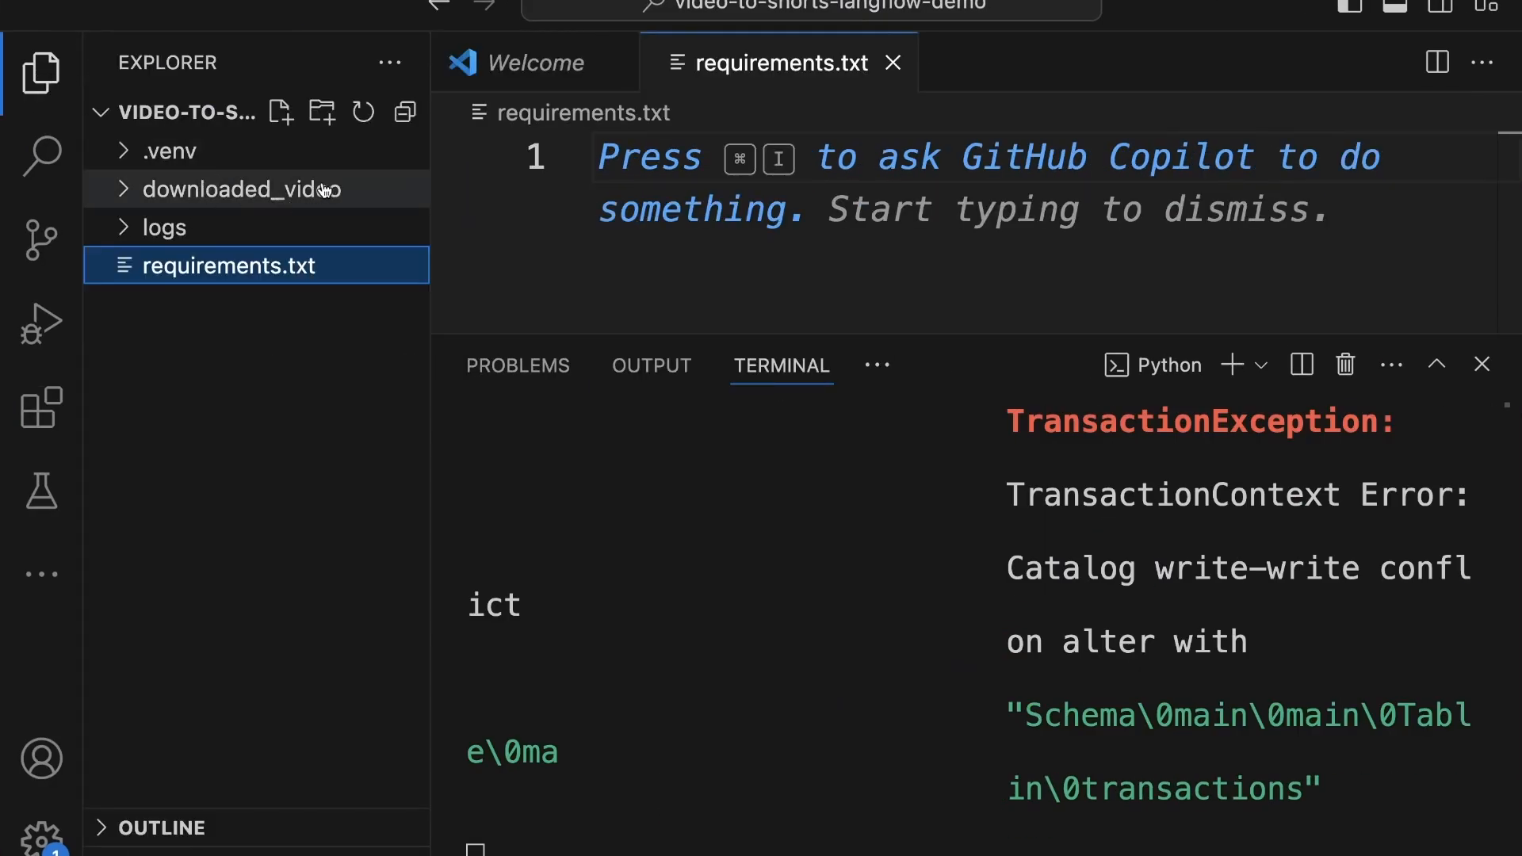
pyautogui.click(126, 192)
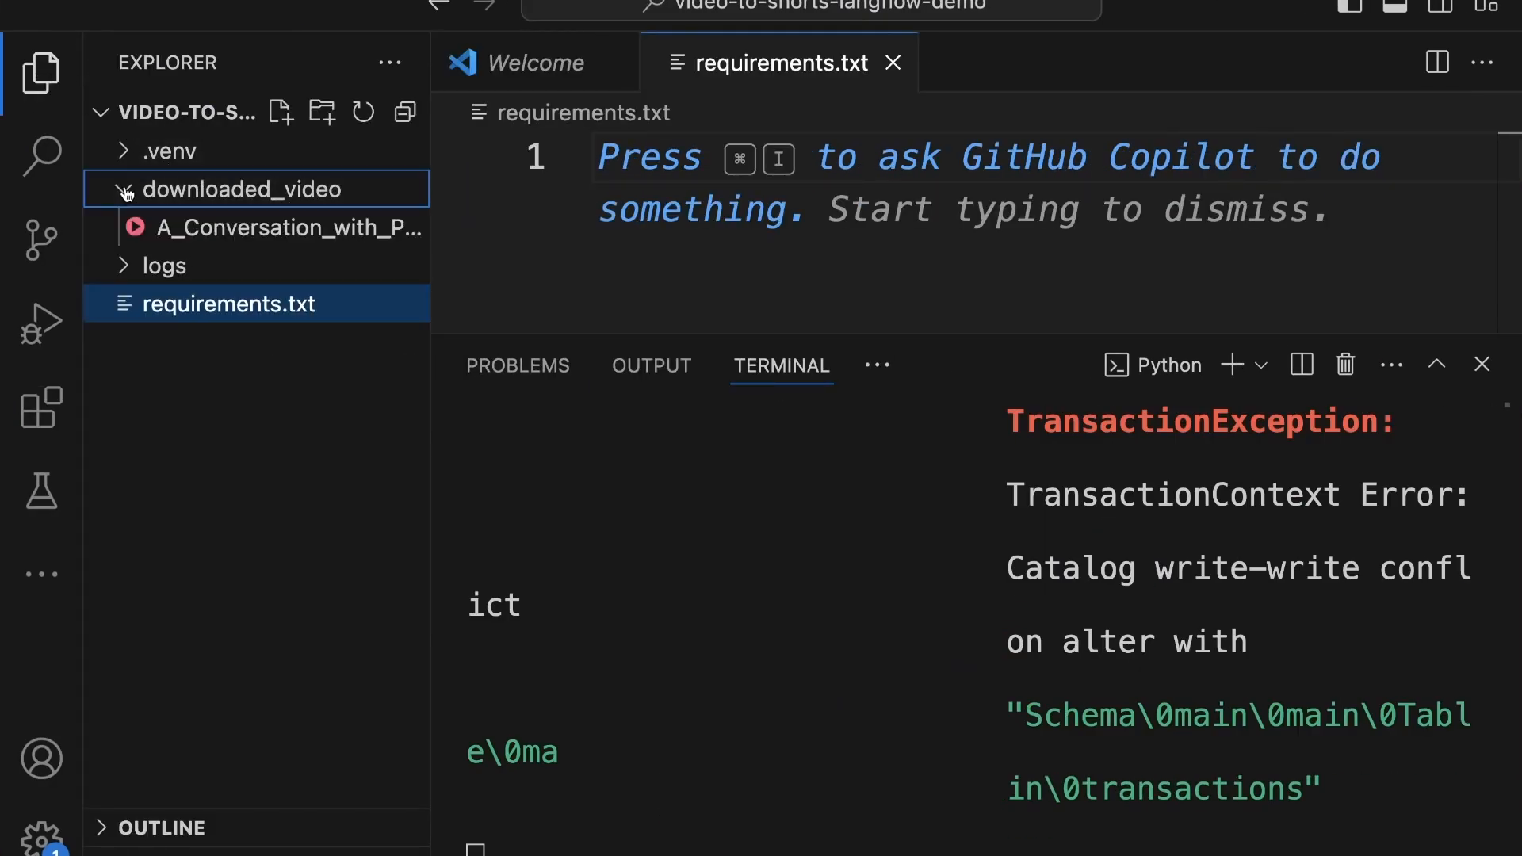
pyautogui.click(267, 230)
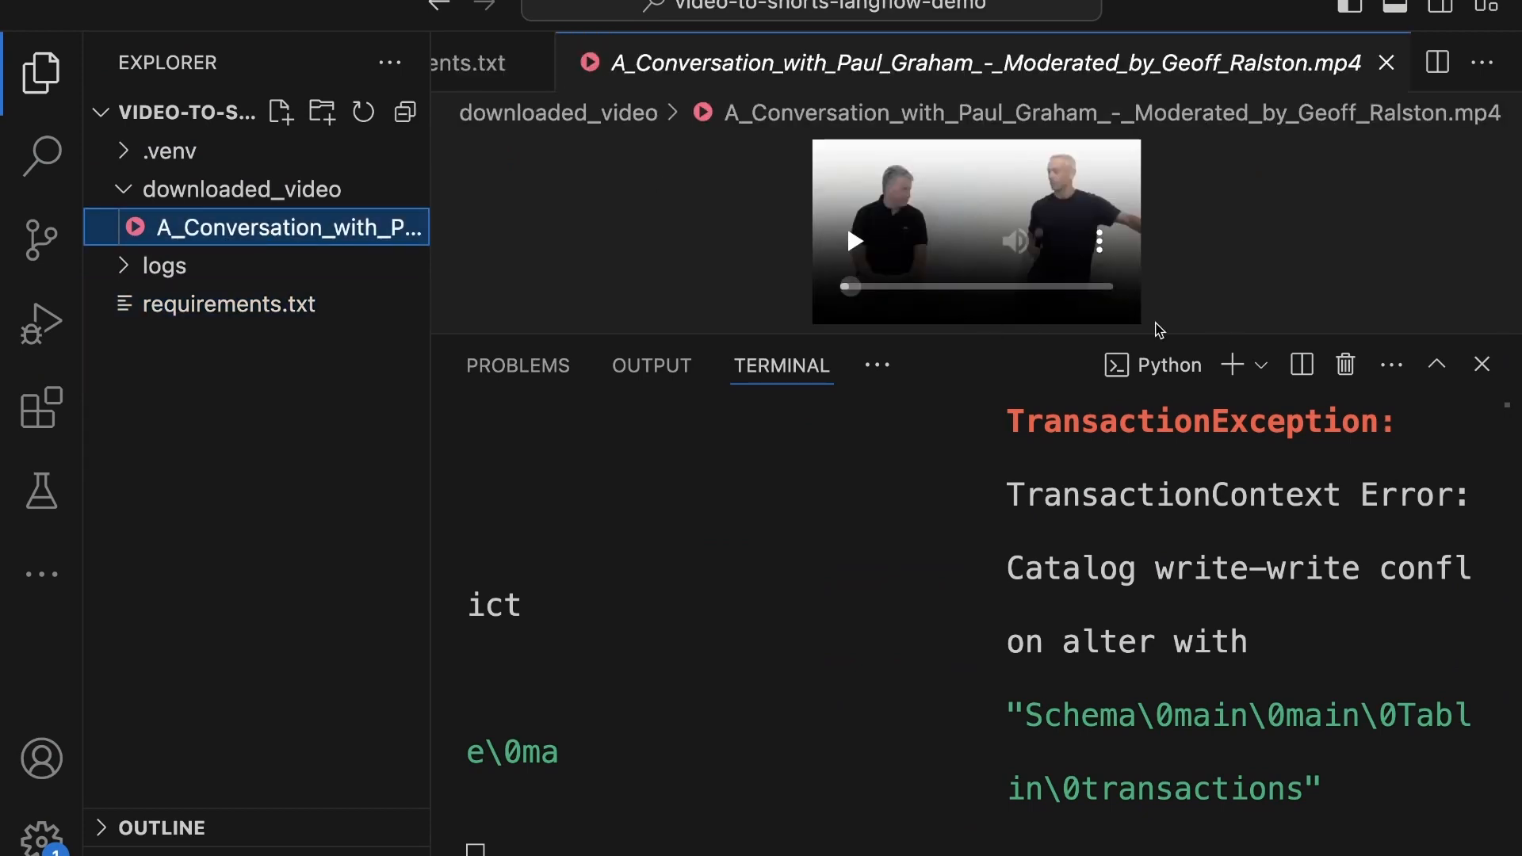
pyautogui.moveTo(1218, 336); pyautogui.dragTo(1203, 615)
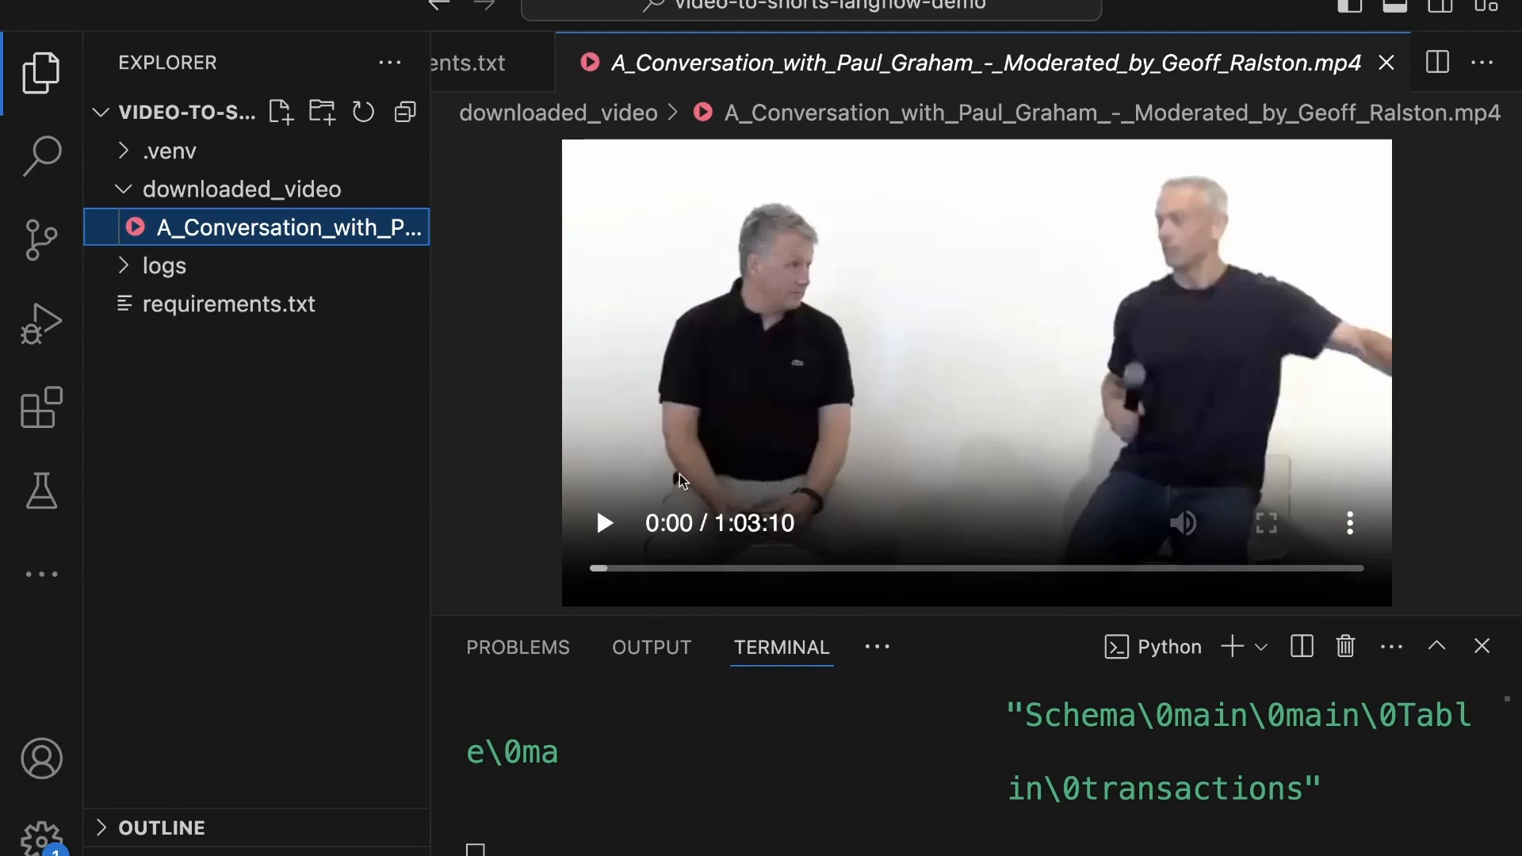
# - Switch back to Langflow, open the YT Download component's code, and look through its build function
pyautogui.hotkey('ctrl', 'Up')
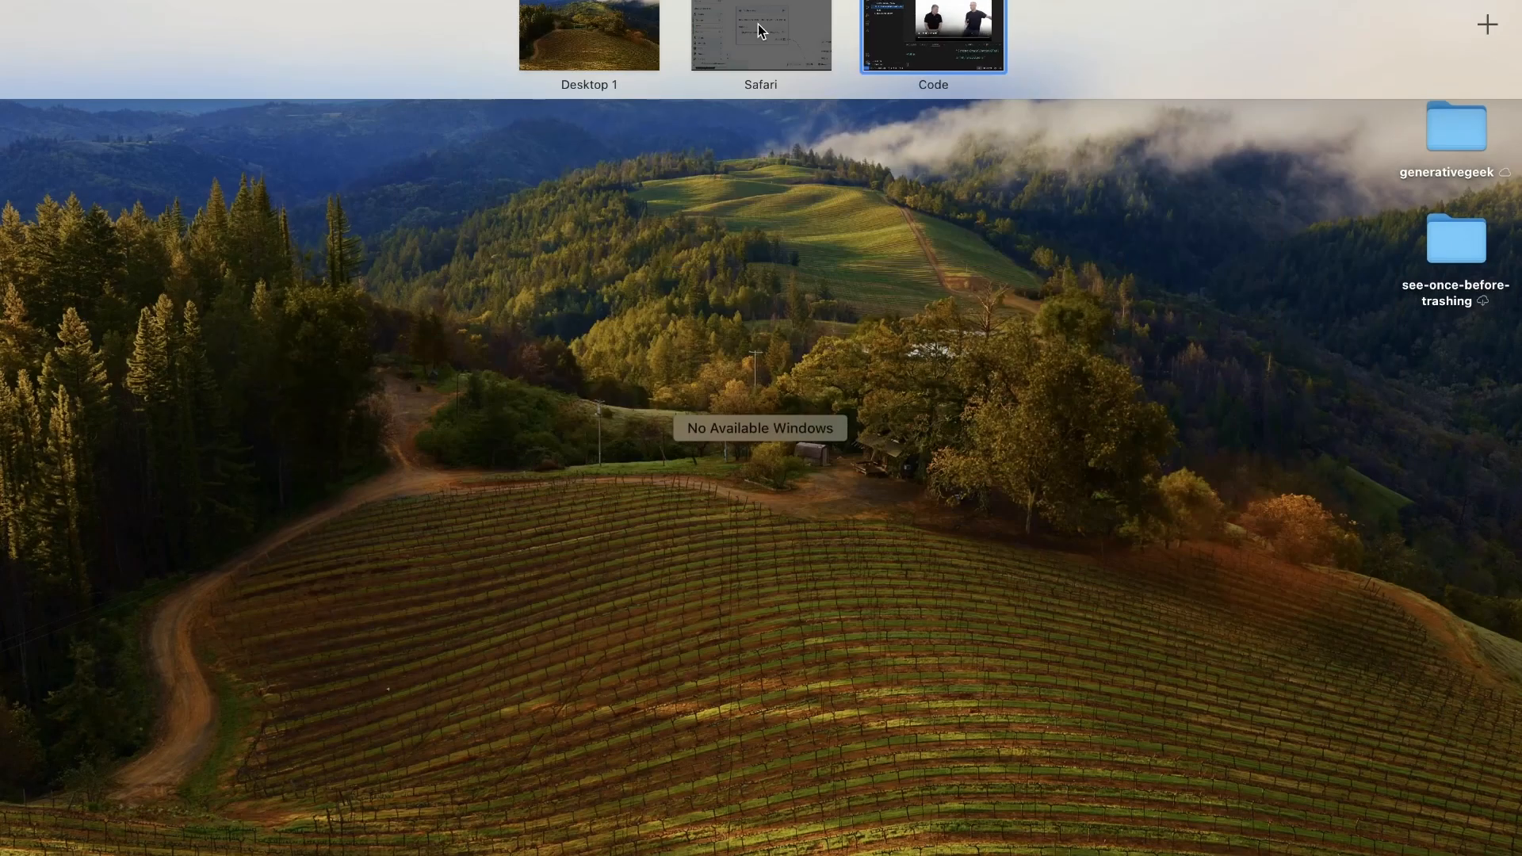
pyautogui.click(757, 24)
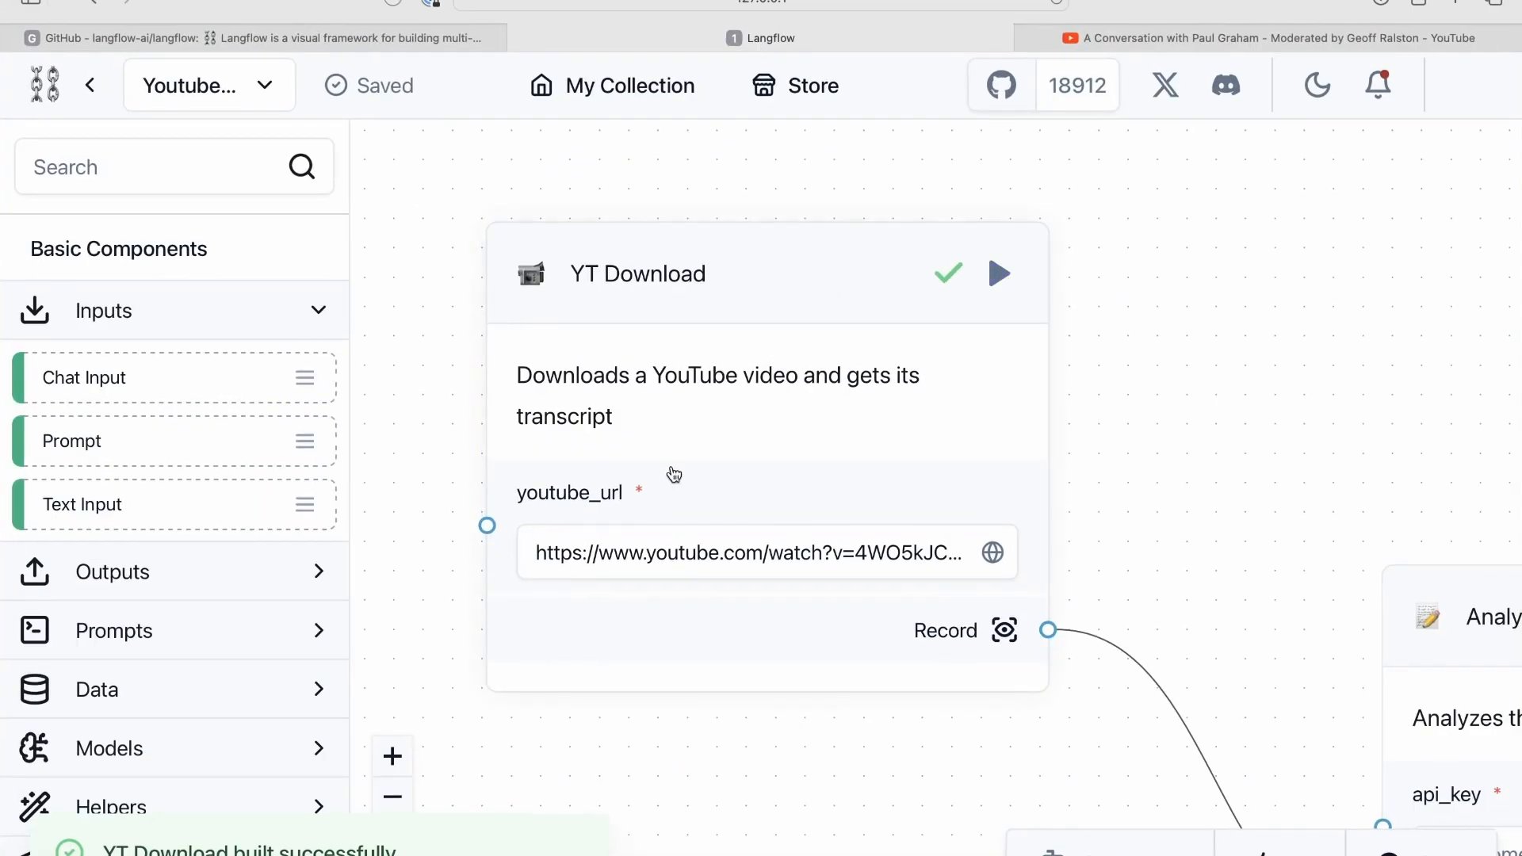
pyautogui.click(684, 238)
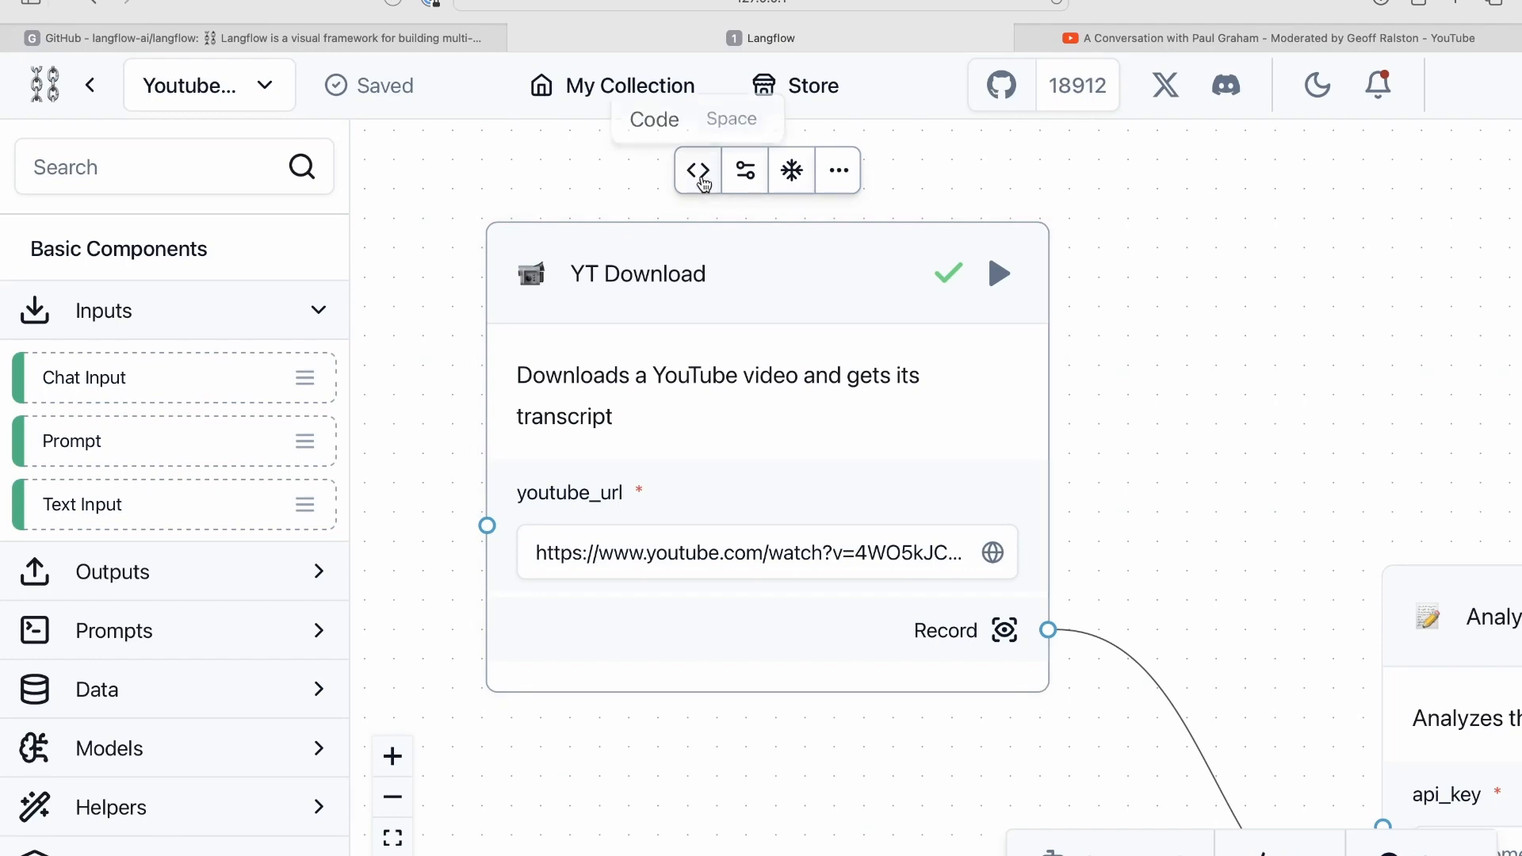
pyautogui.click(699, 183)
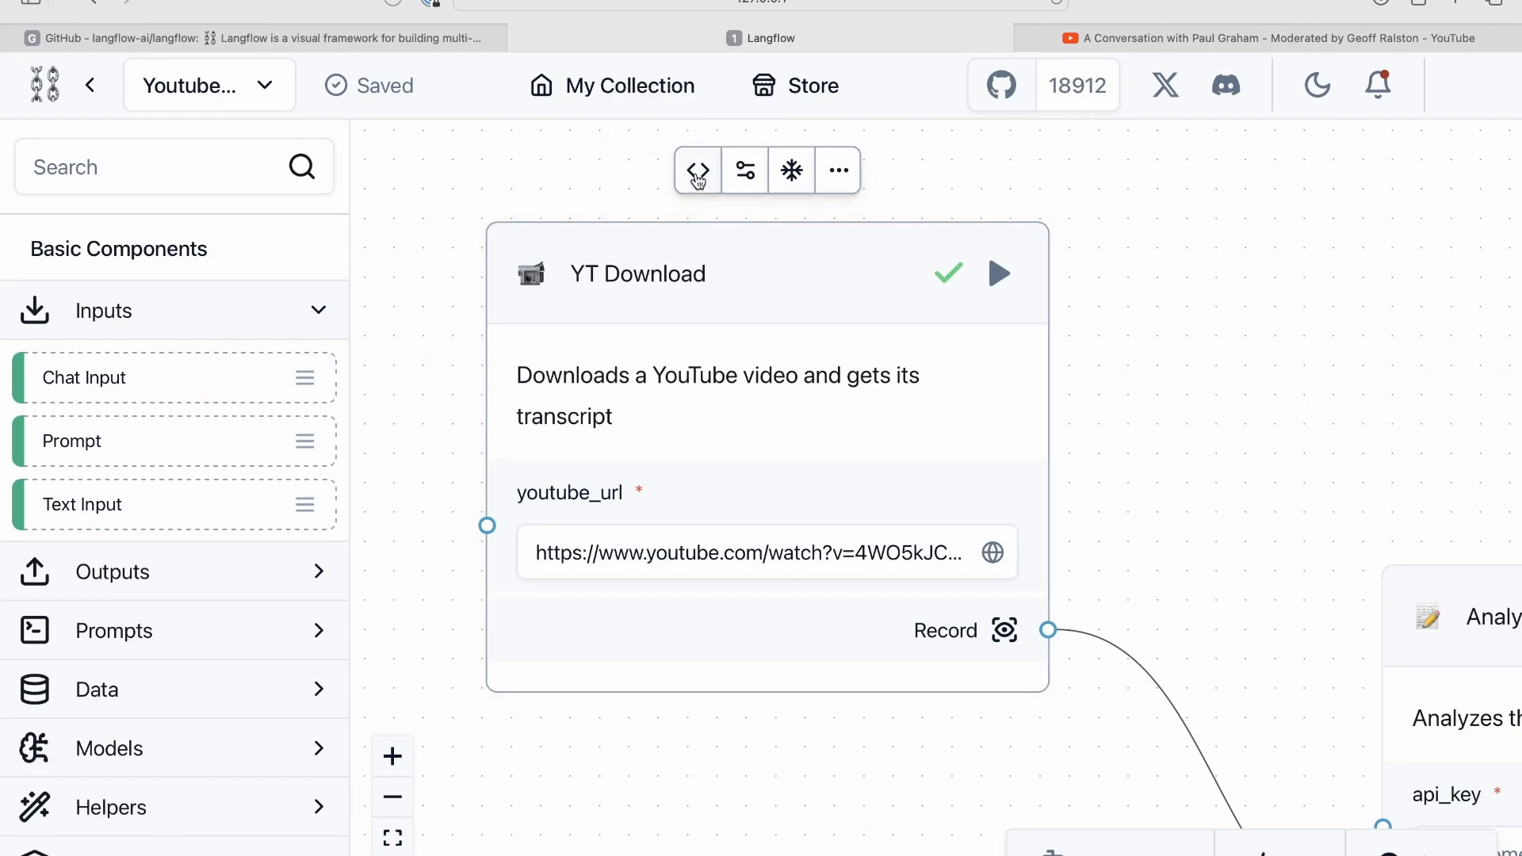
pyautogui.scroll(-3, 653, 517)
pyautogui.scroll(-6, 652, 516)
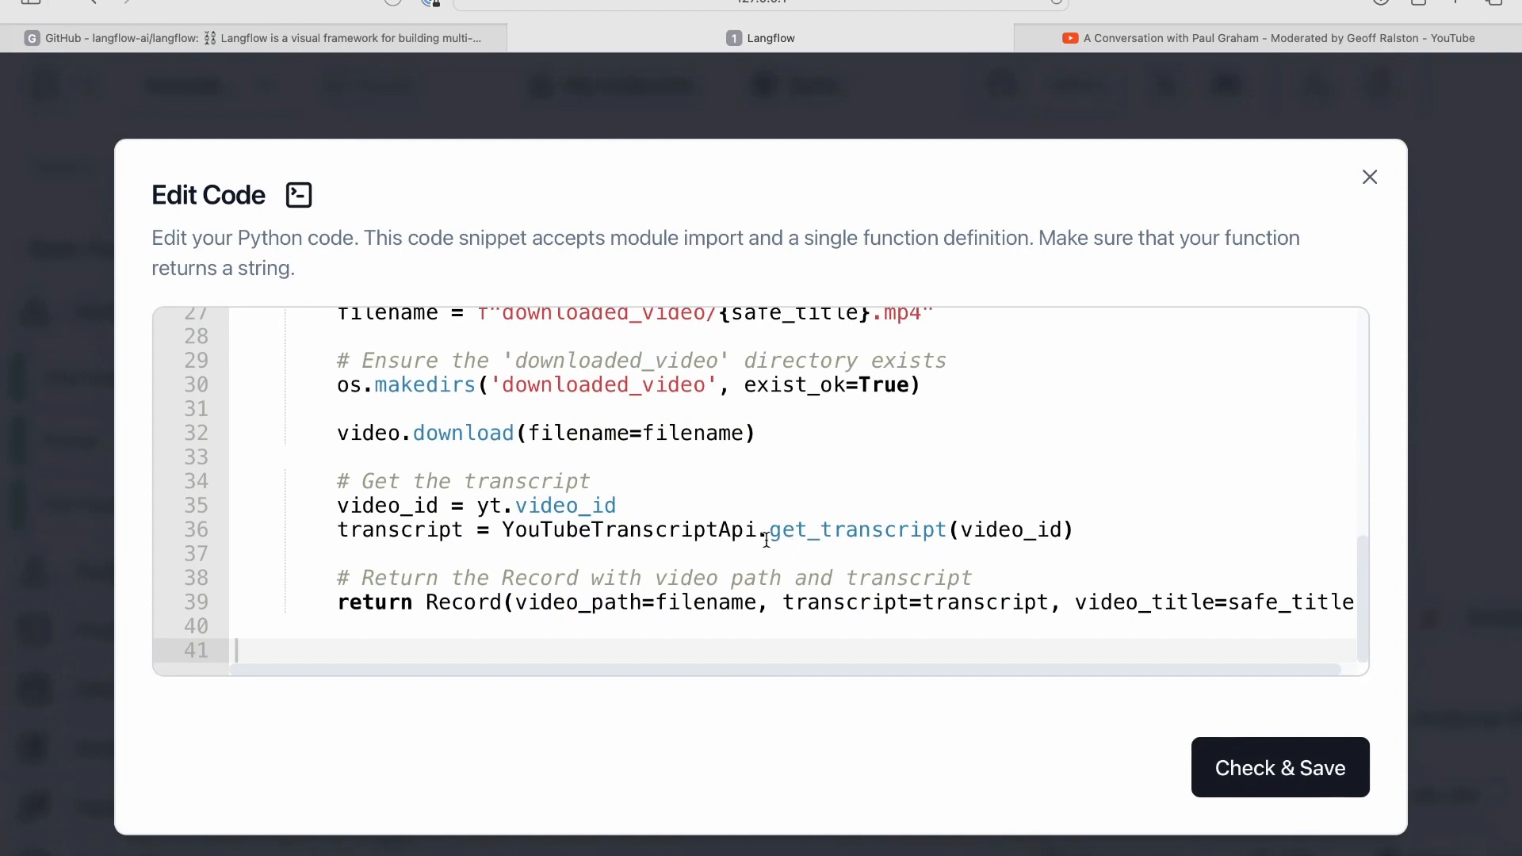
pyautogui.scroll(4, 704, 453)
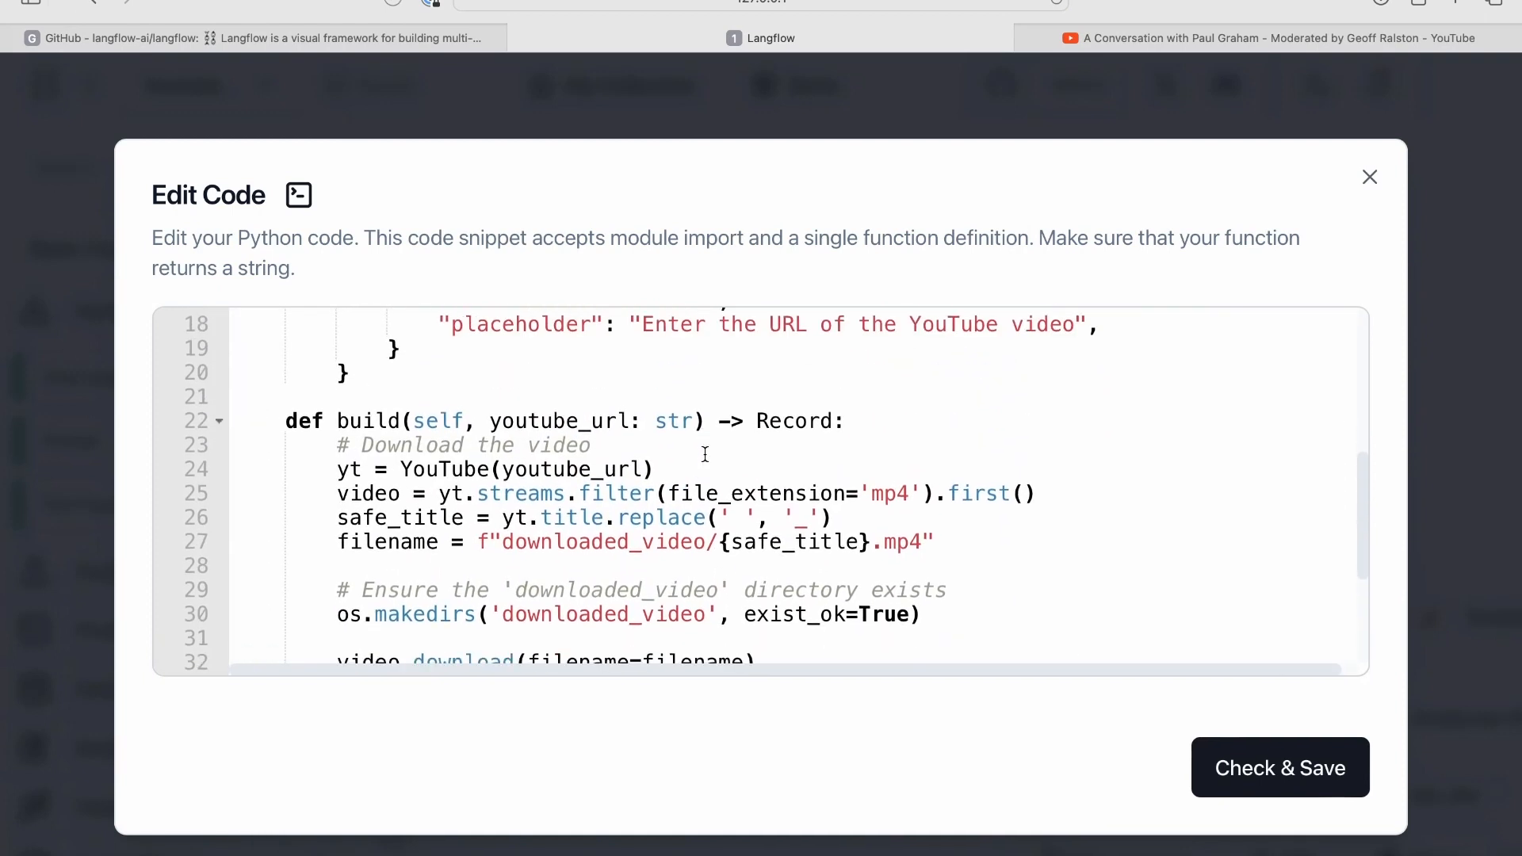
pyautogui.scroll(1, 704, 453)
pyautogui.scroll(-2, 569, 498)
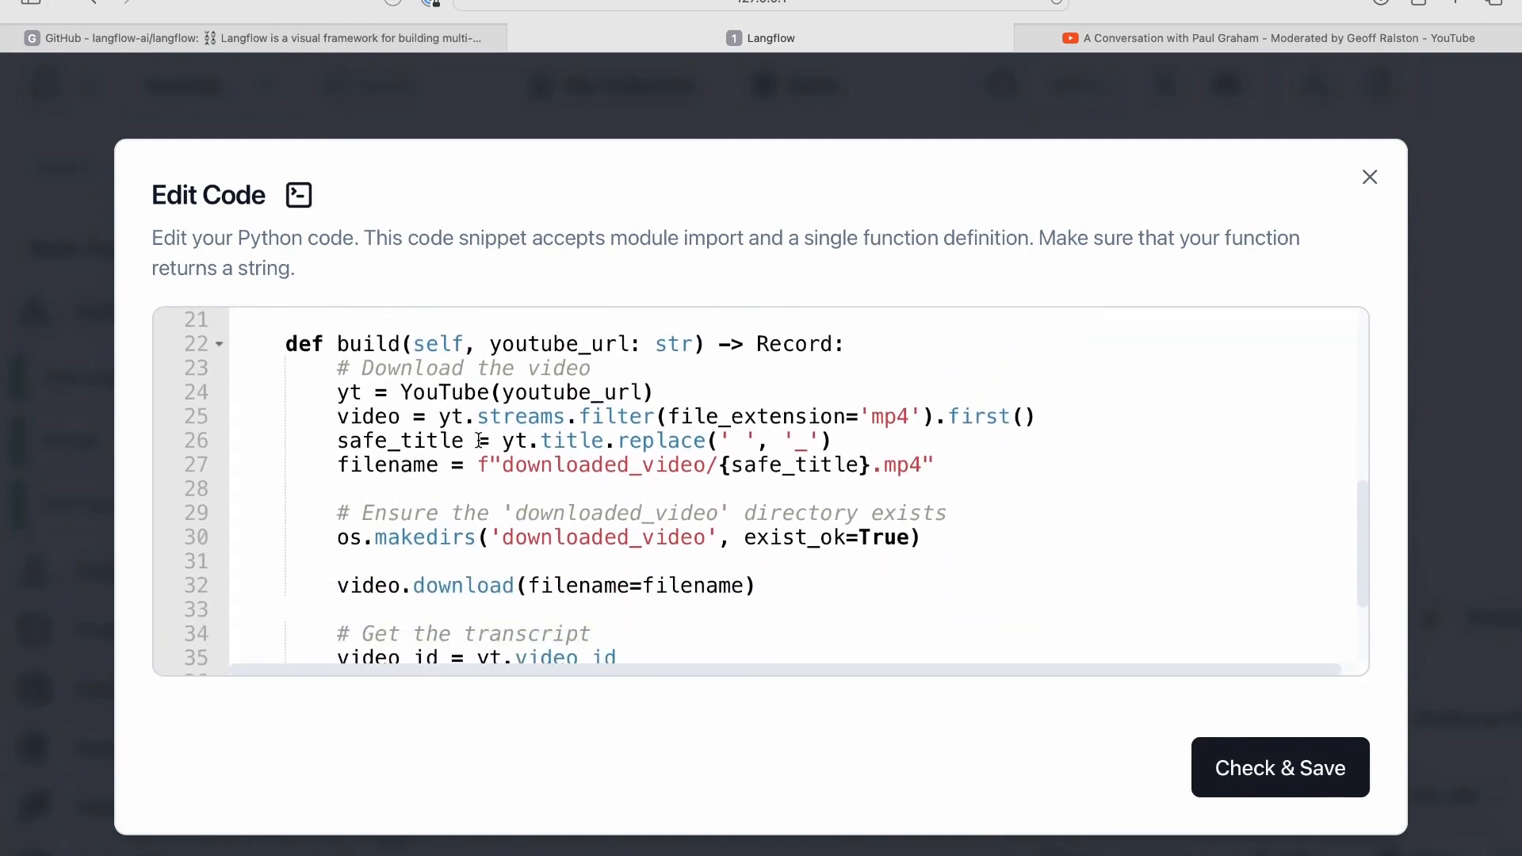
# - Examine the code's filename and os.makedirs lines, and compare them with the downloaded_video folder in VS Code
pyautogui.moveTo(341, 393); pyautogui.dragTo(339, 466)
pyautogui.click(960, 477)
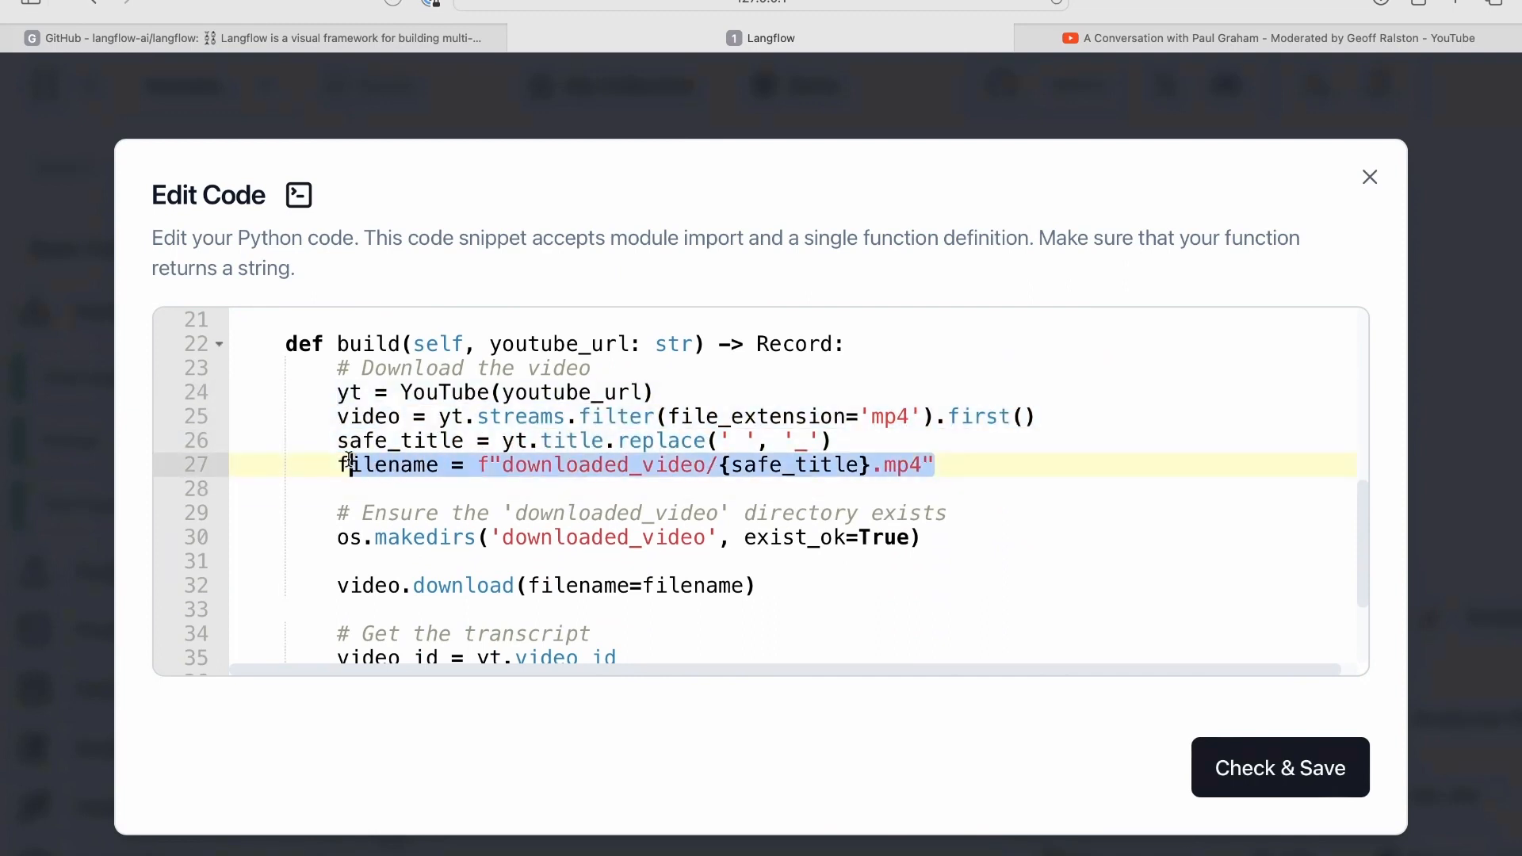
pyautogui.click(438, 539)
pyautogui.scroll(-3, 607, 536)
pyautogui.doubleClick(569, 420)
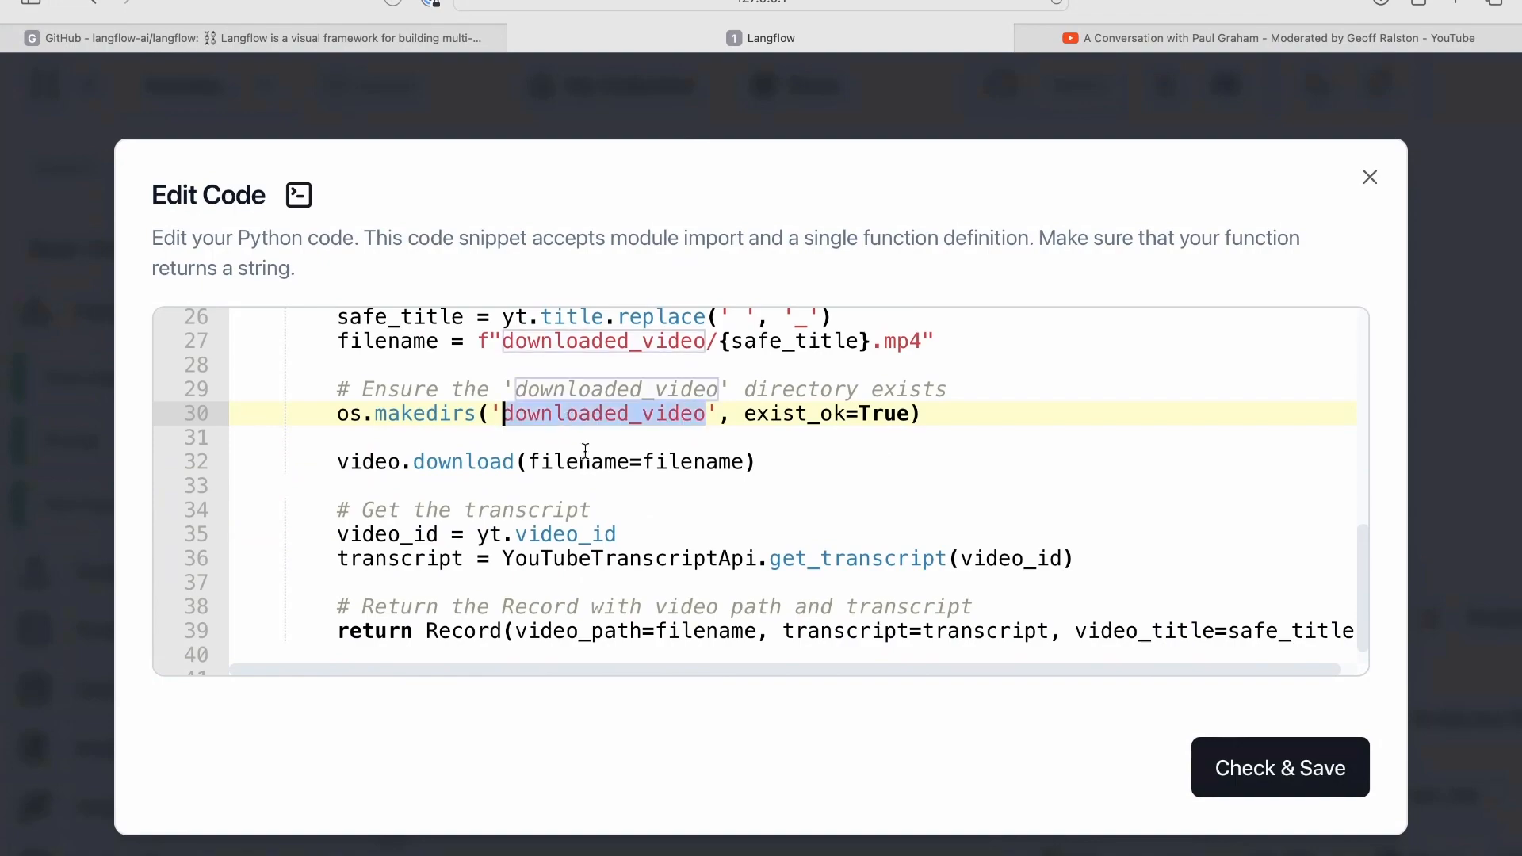
pyautogui.hotkey('ctrl', 'Up')
pyautogui.click(919, 43)
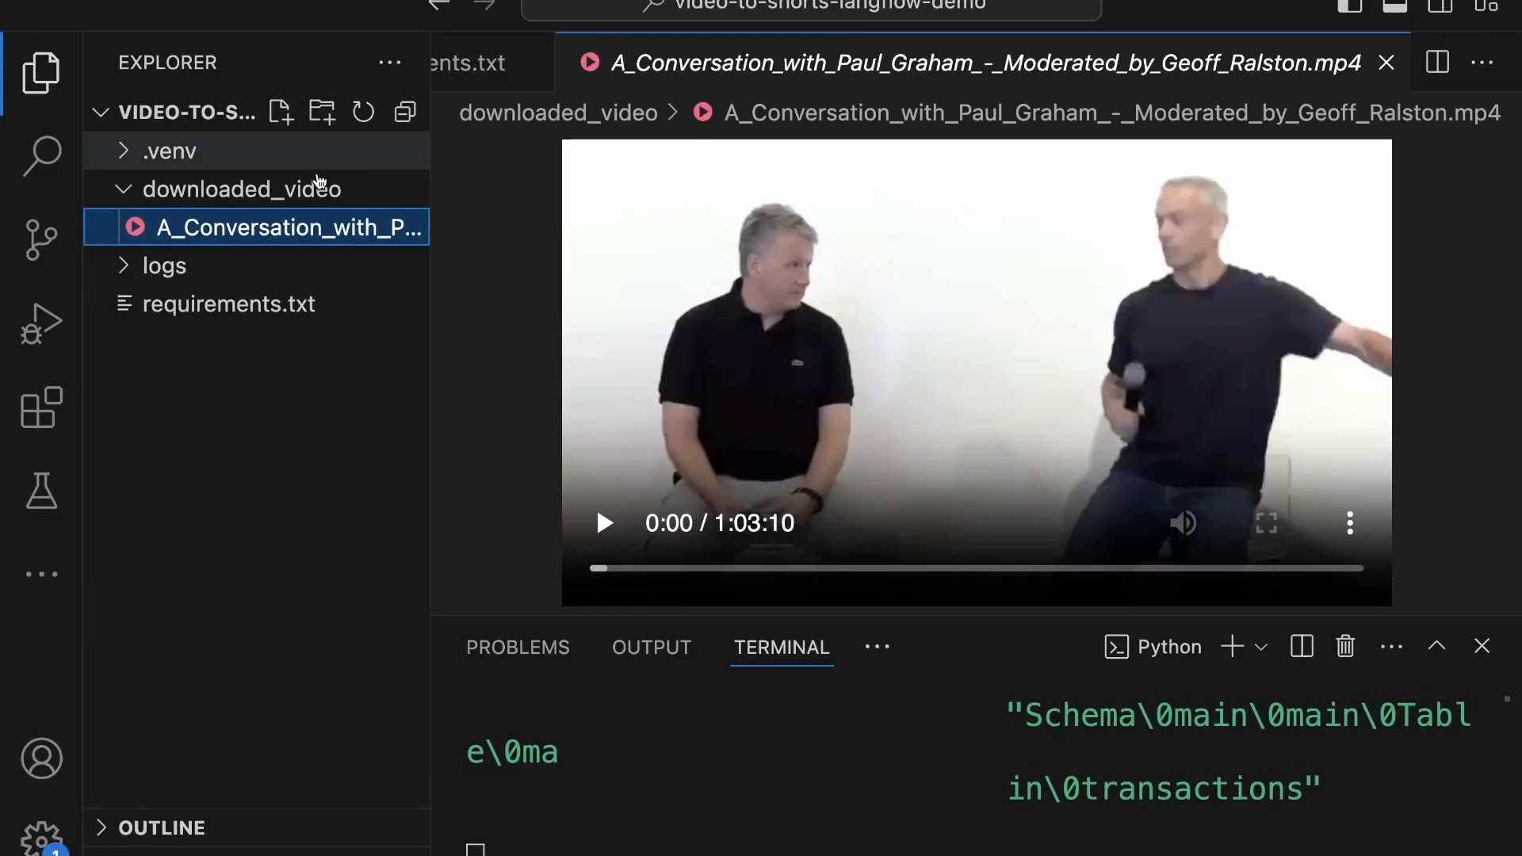
# - Return to the YT Download code in Langflow and examine the get_transcript call and the returned Record fields
pyautogui.hotkey('ctrl', 'Up')
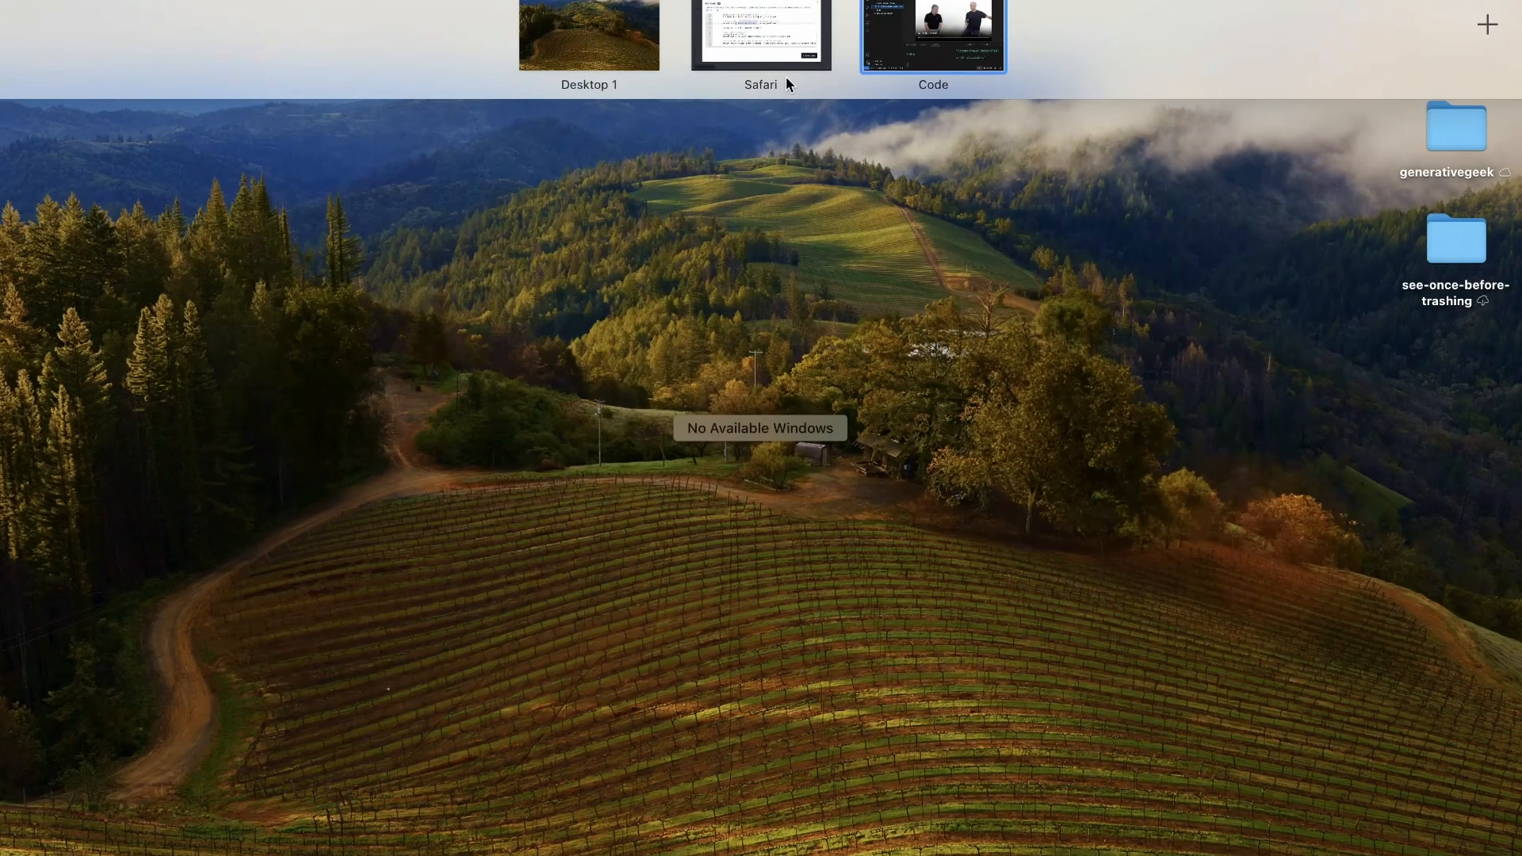
pyautogui.click(784, 47)
pyautogui.scroll(-1, 706, 478)
pyautogui.click(545, 529)
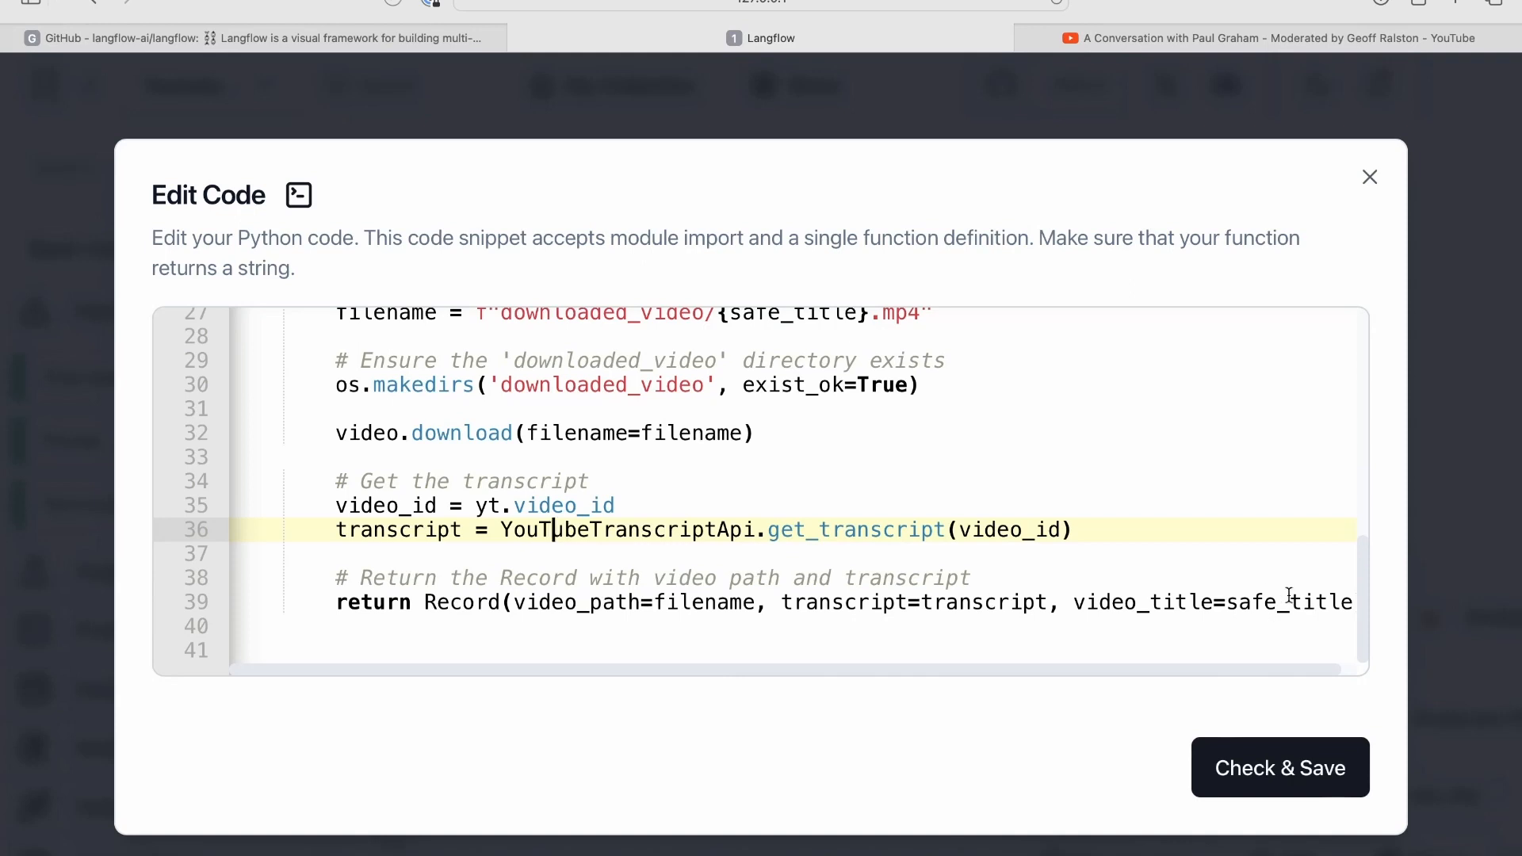
pyautogui.hscroll(1, 1280, 596)
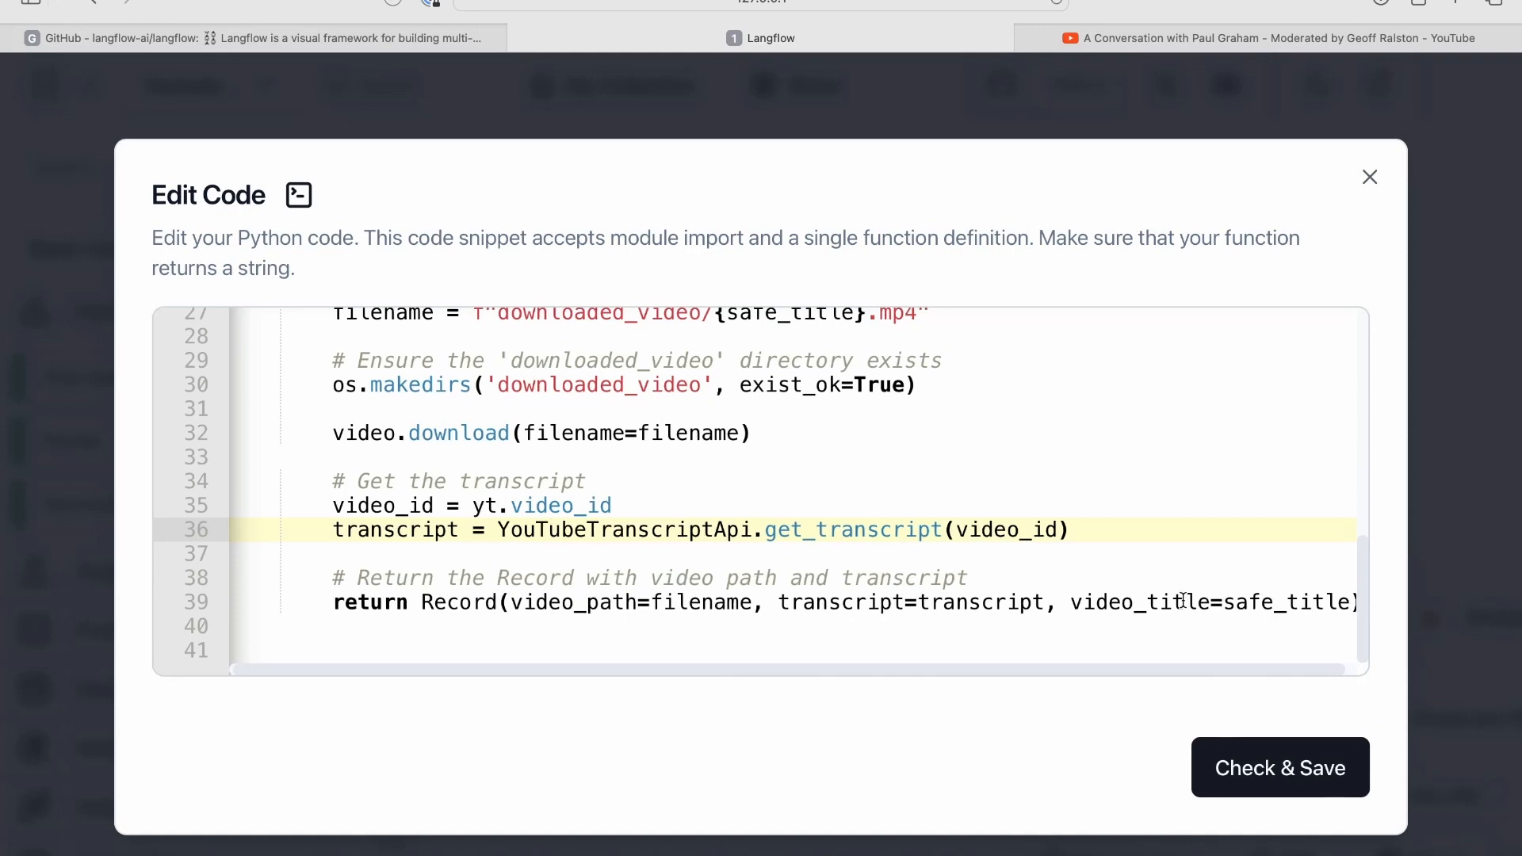
# - Close the YT Download code and review the connection from its Record output to the Analyze Transcript component's record input
pyautogui.click(1365, 175)
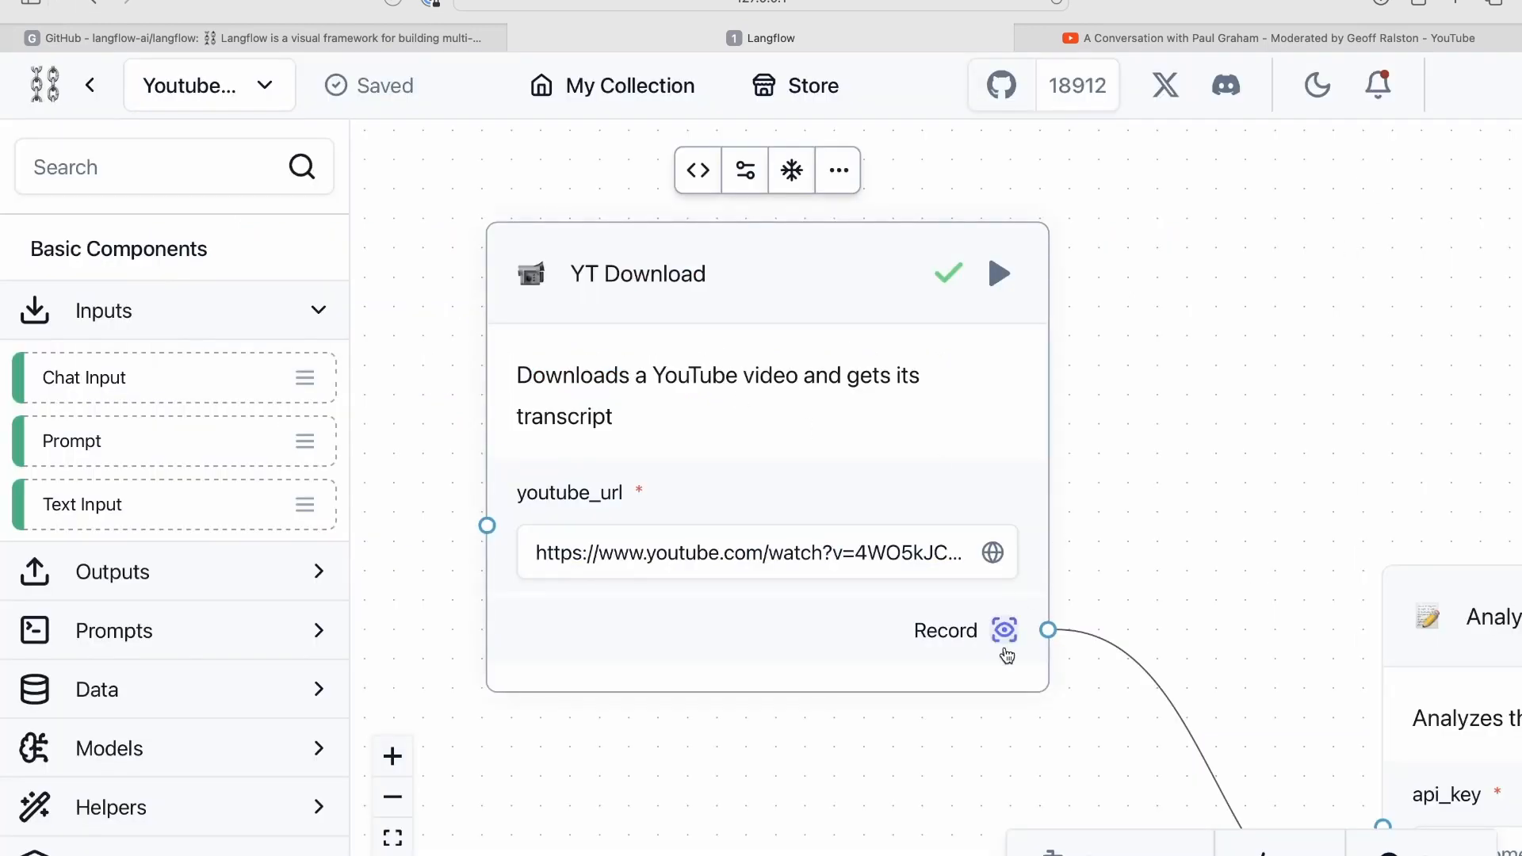
pyautogui.moveTo(1100, 603); pyautogui.dragTo(741, 214)
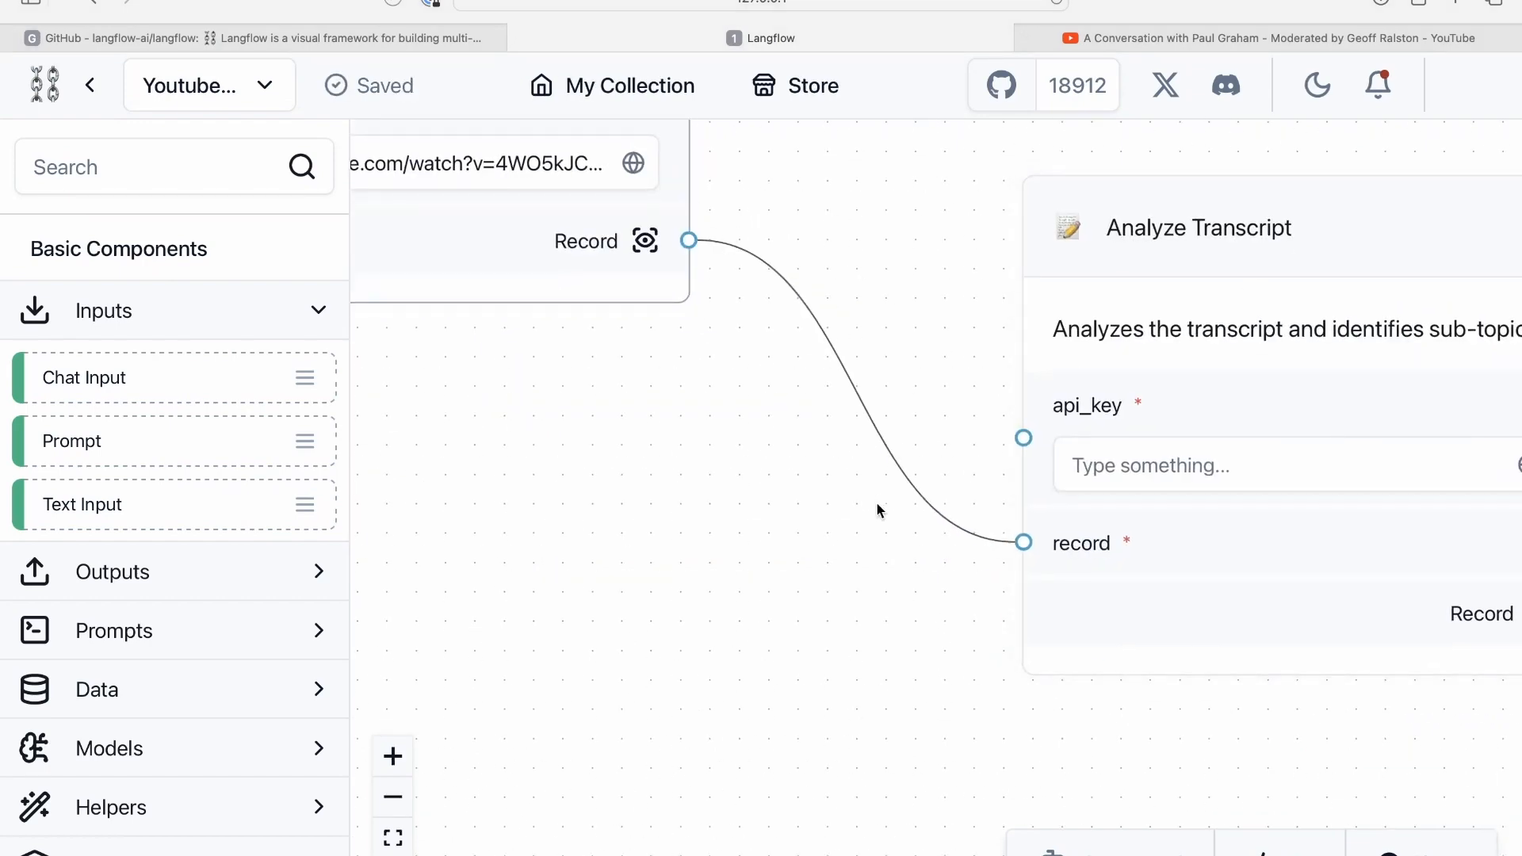
pyautogui.moveTo(720, 422); pyautogui.dragTo(940, 491)
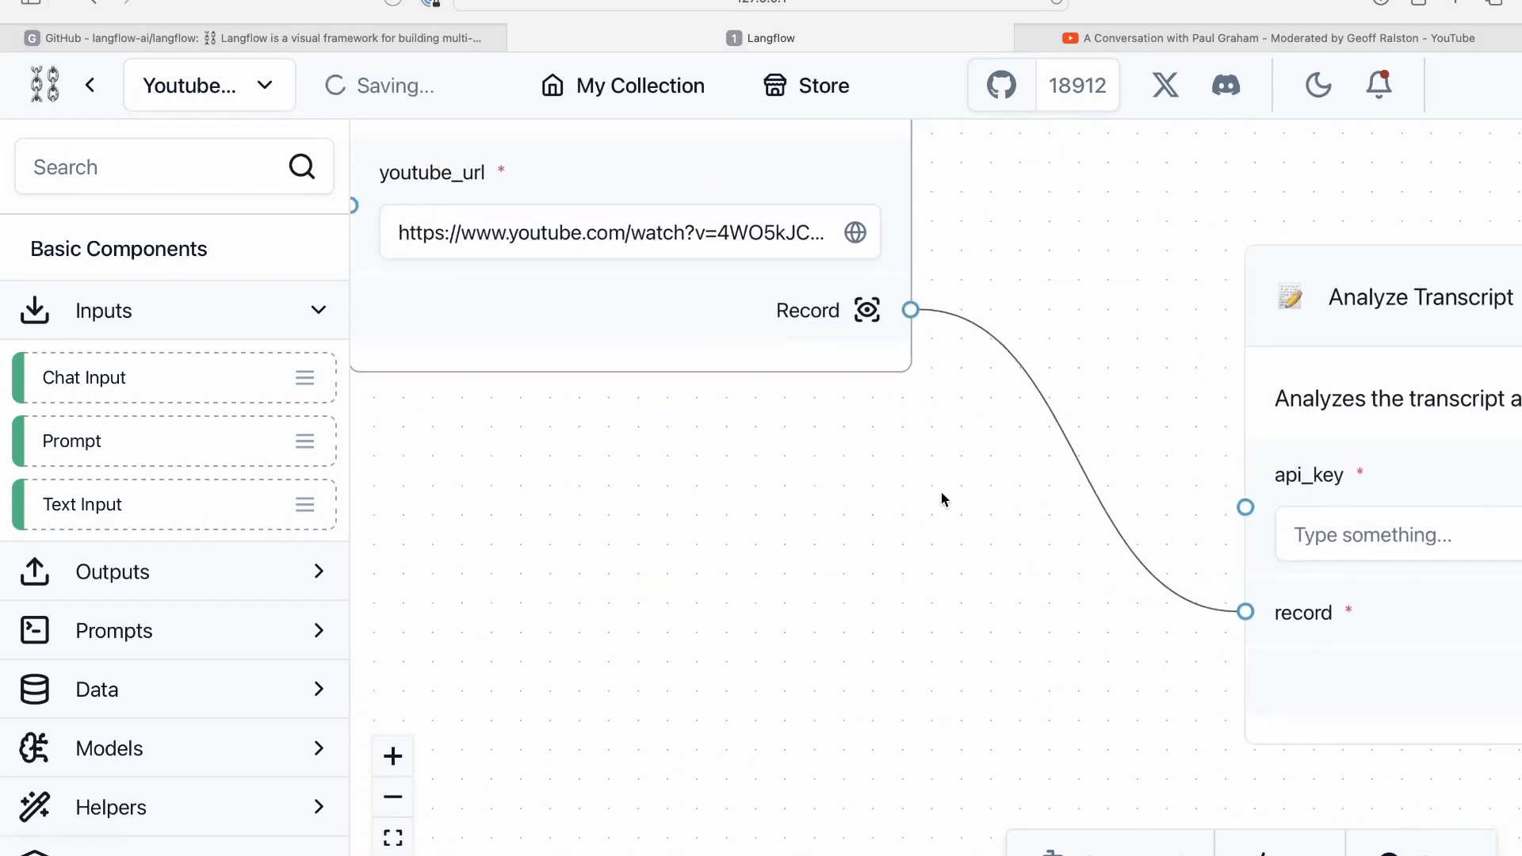
pyautogui.moveTo(820, 459); pyautogui.dragTo(1093, 602)
pyautogui.click(991, 357)
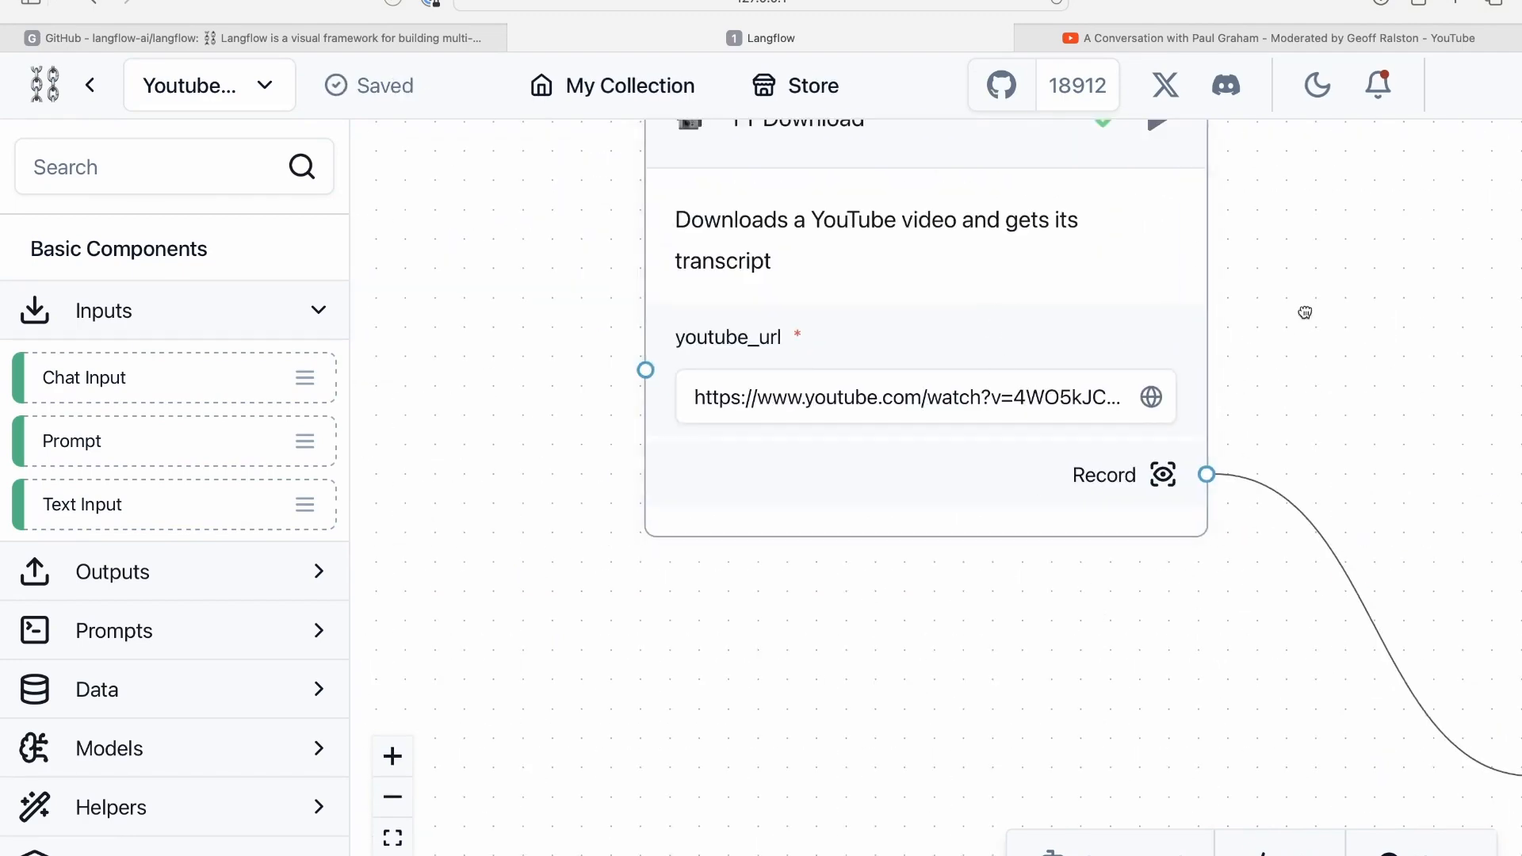
pyautogui.moveTo(1305, 317); pyautogui.dragTo(1246, 634)
# - Reopen the YT Download component's code, re-examine the get_transcript call and the returned Record, and close it
pyautogui.click(794, 333)
pyautogui.scroll(-4, 559, 445)
pyautogui.scroll(-5, 559, 445)
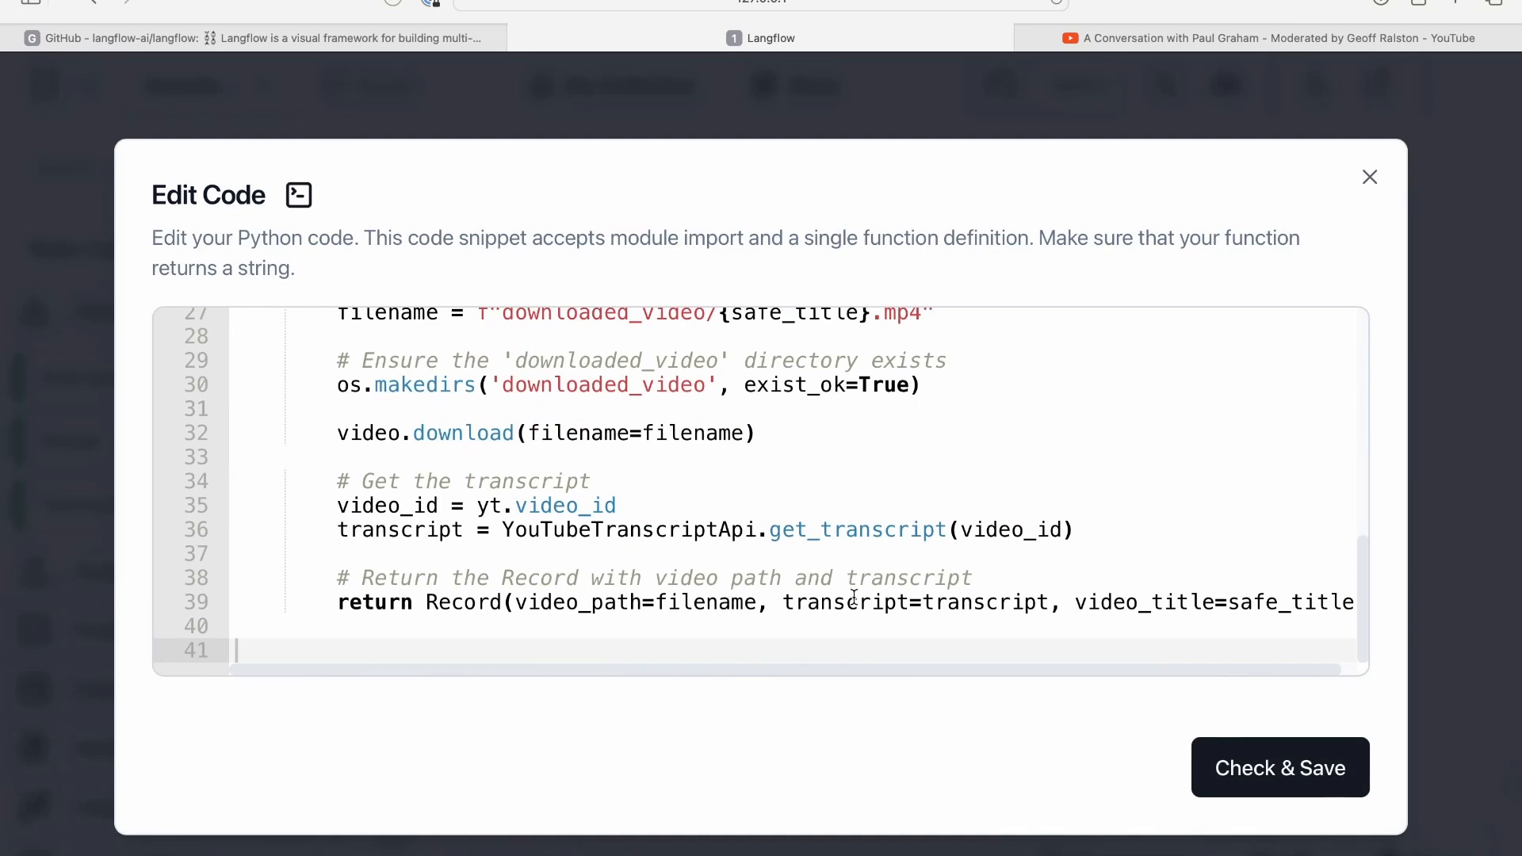
pyautogui.scroll(2, 444, 452)
pyautogui.tripleClick(417, 574)
pyautogui.click(808, 504)
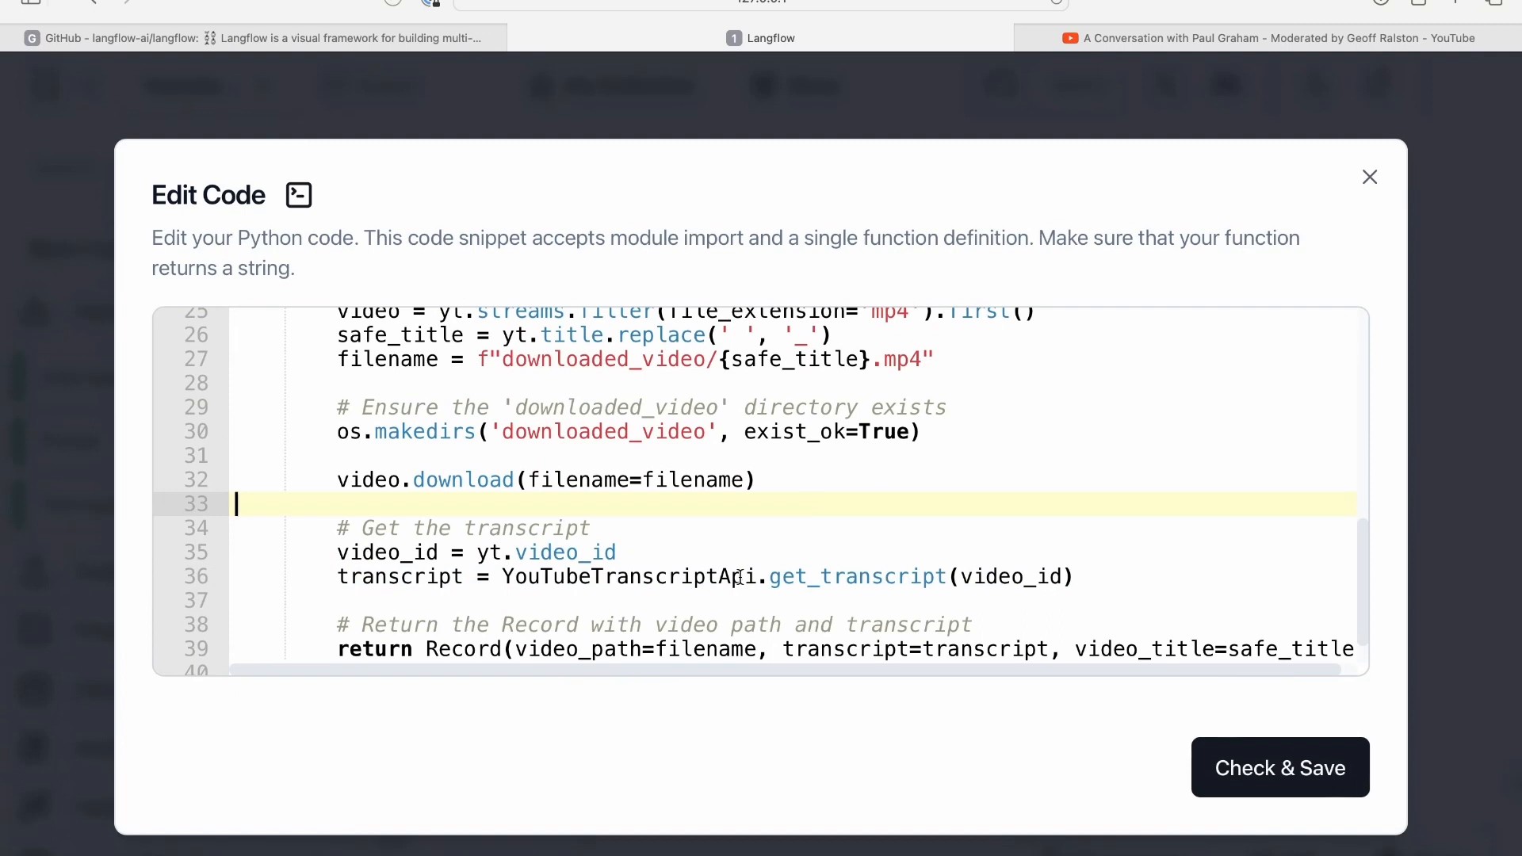
pyautogui.scroll(-2, 776, 550)
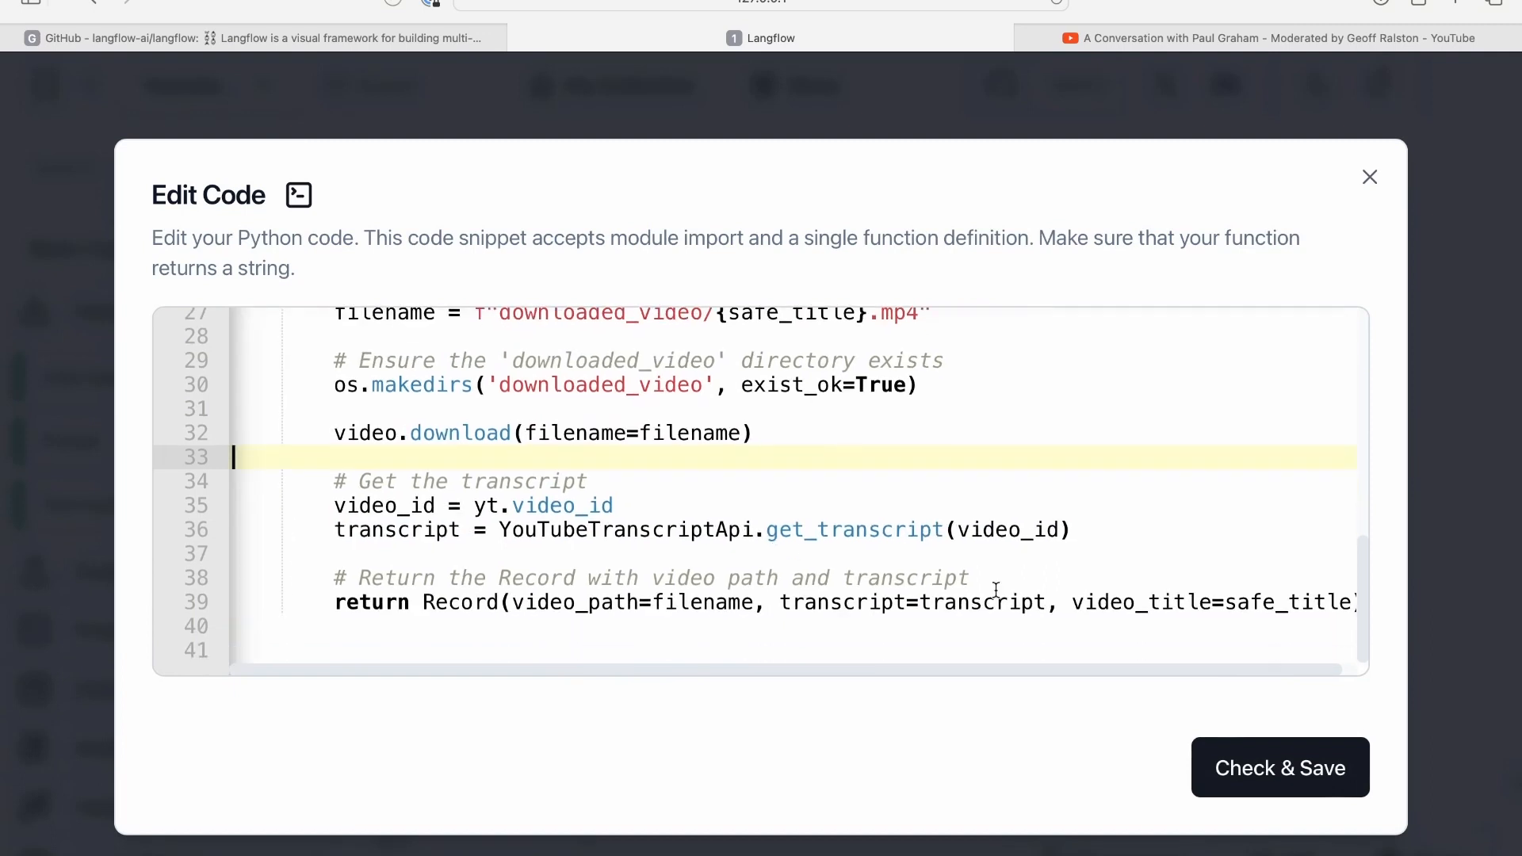
pyautogui.click(1371, 179)
pyautogui.moveTo(1292, 432); pyautogui.dragTo(907, 105)
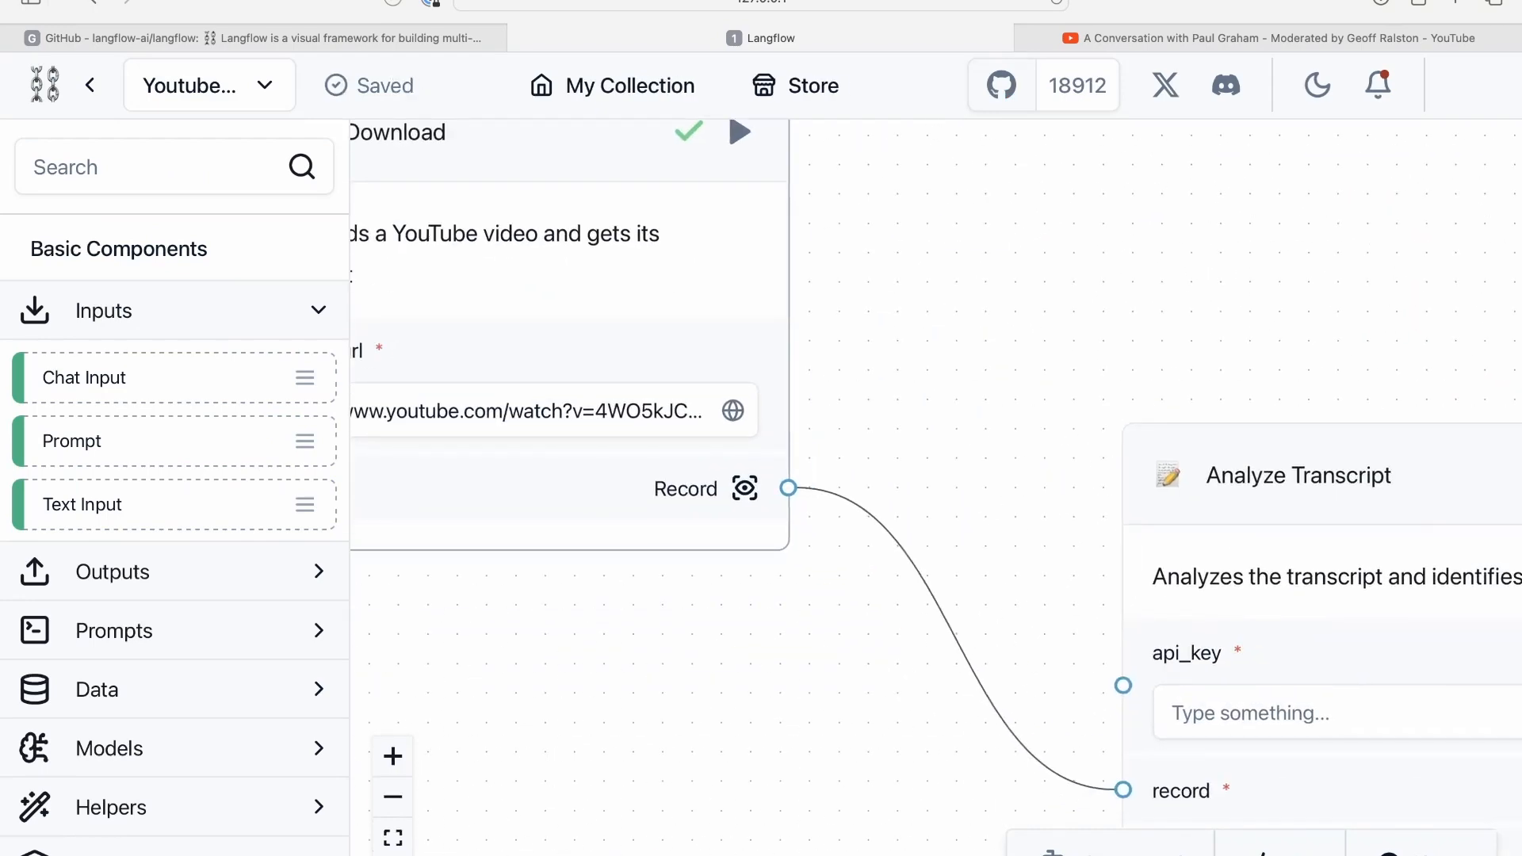
pyautogui.press('super+Tab')
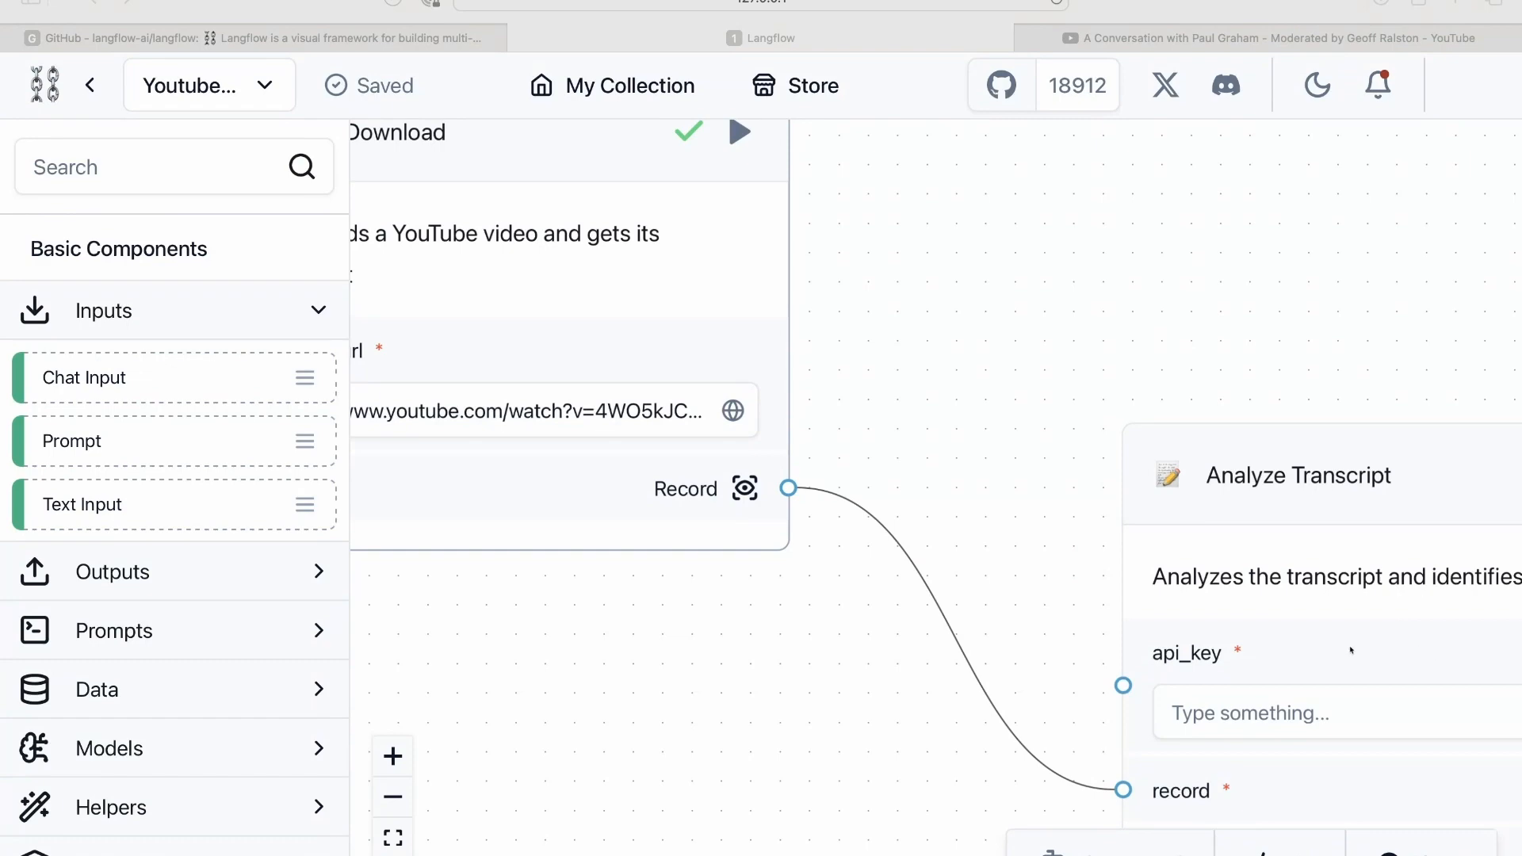
pyautogui.click(917, 299)
pyautogui.moveTo(917, 298); pyautogui.dragTo(1029, 342)
pyautogui.scroll(-3, 1233, 400)
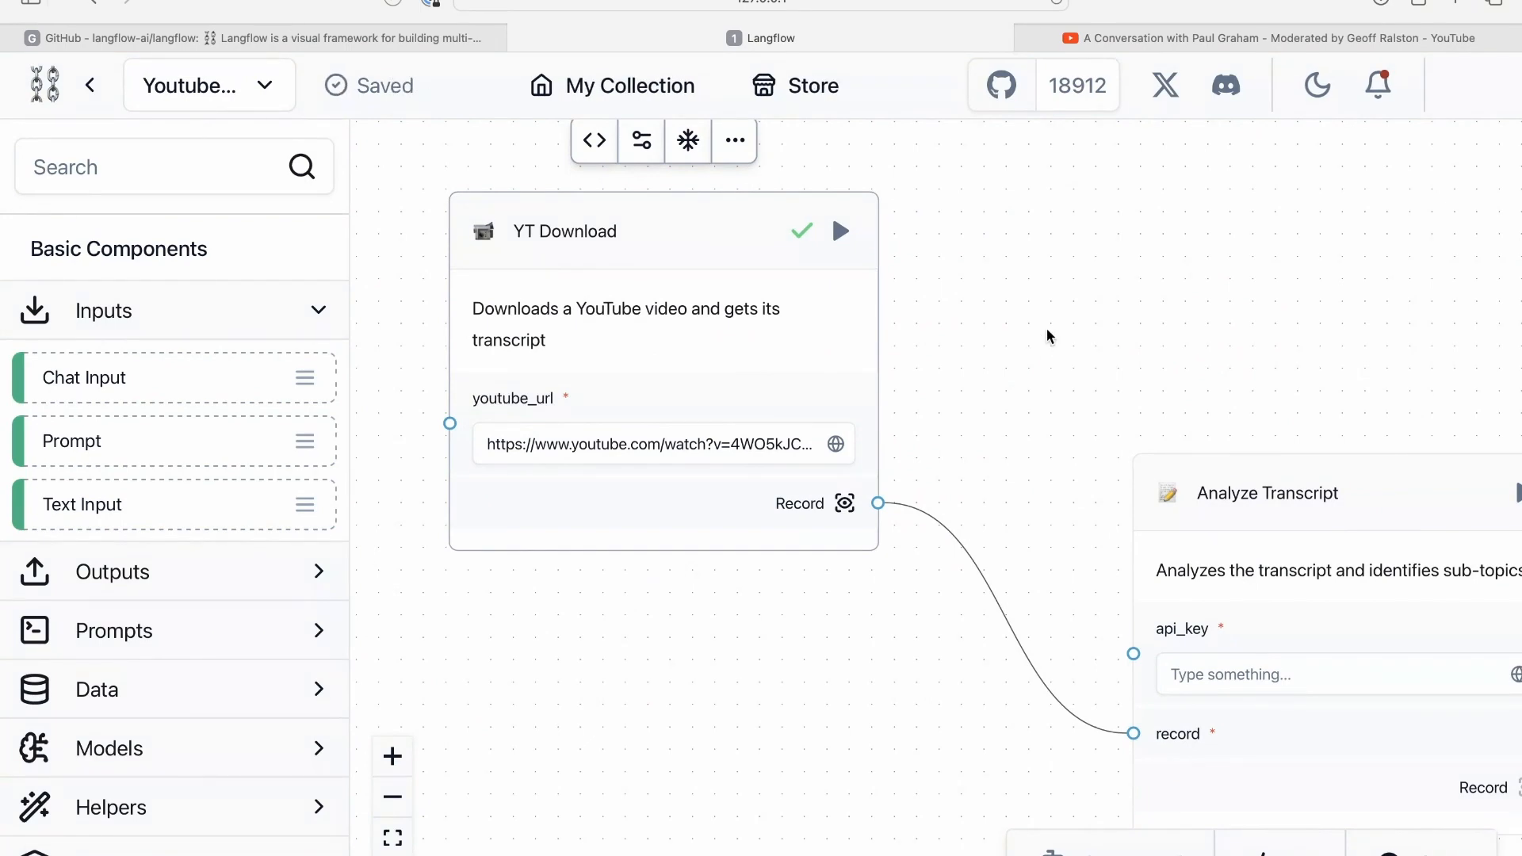
pyautogui.moveTo(1045, 341); pyautogui.dragTo(981, 341)
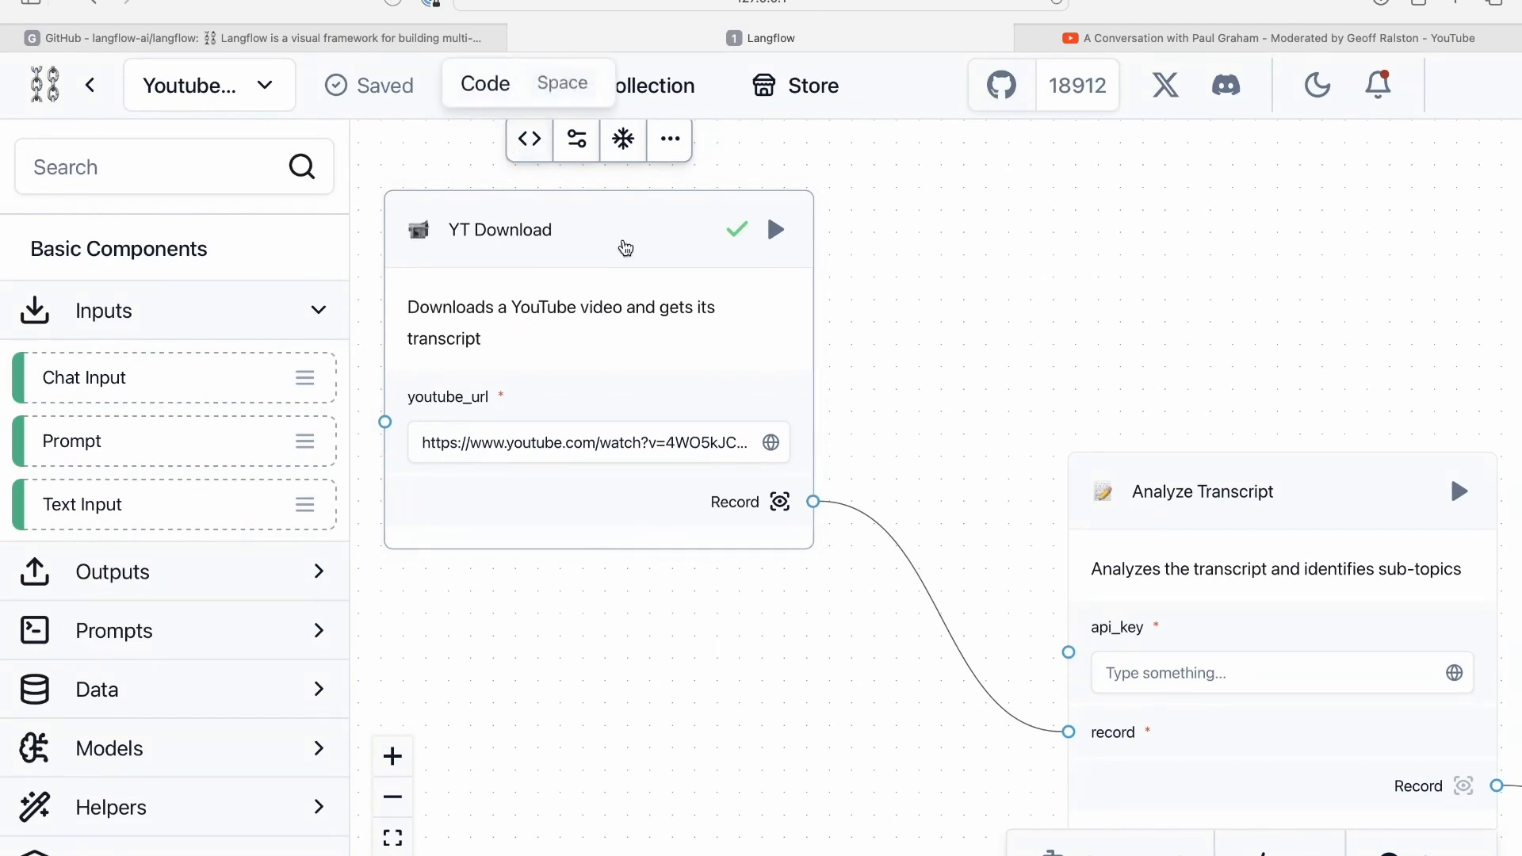
# - Open the Analyze Transcript component's code, examine the record and api_key fields in build_config, and close it
pyautogui.moveTo(932, 342); pyautogui.dragTo(531, 166)
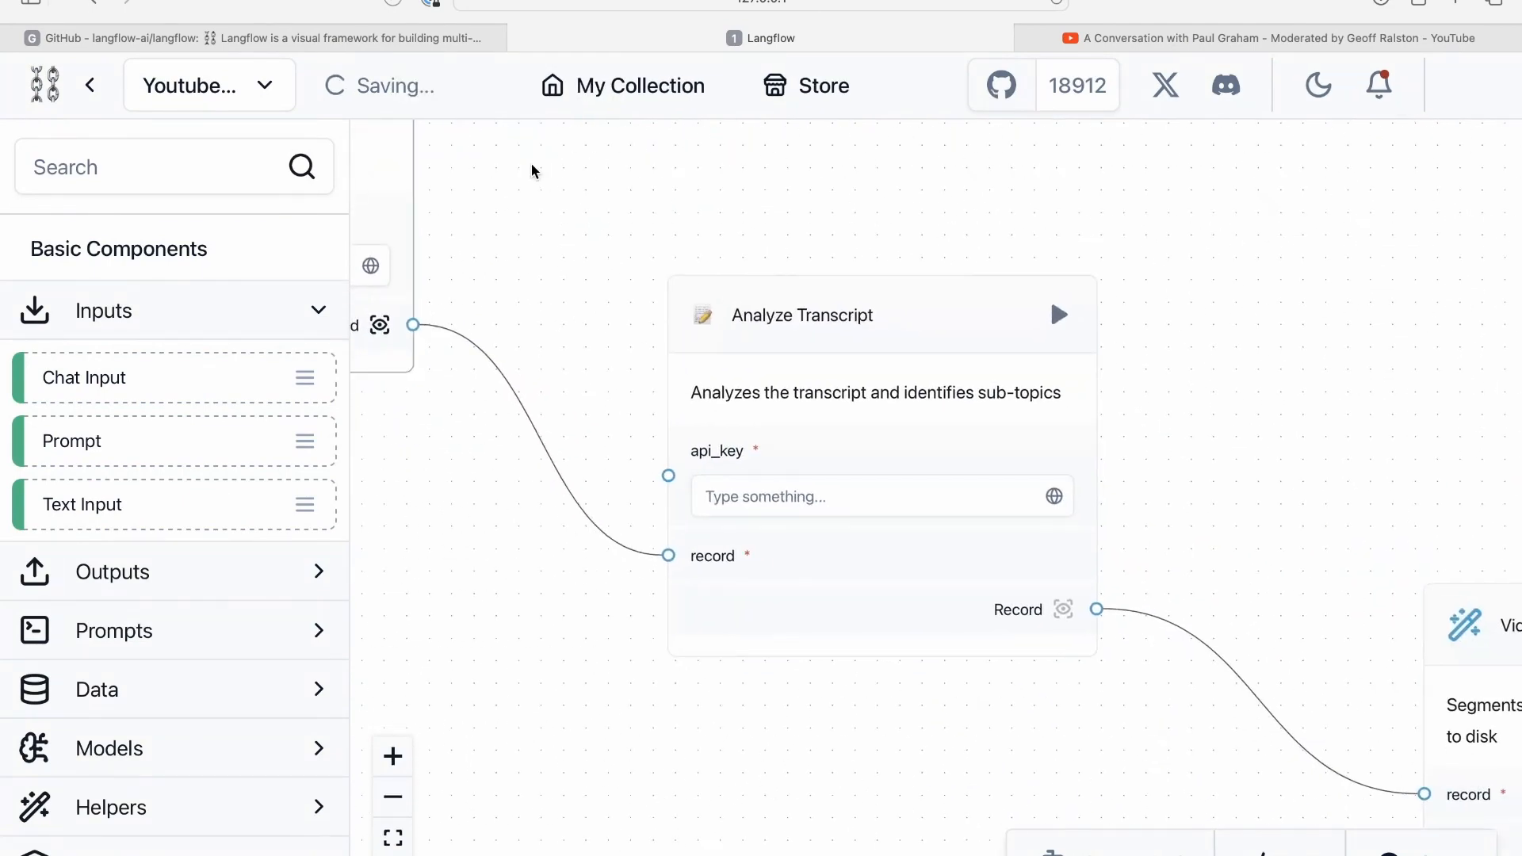
pyautogui.click(752, 321)
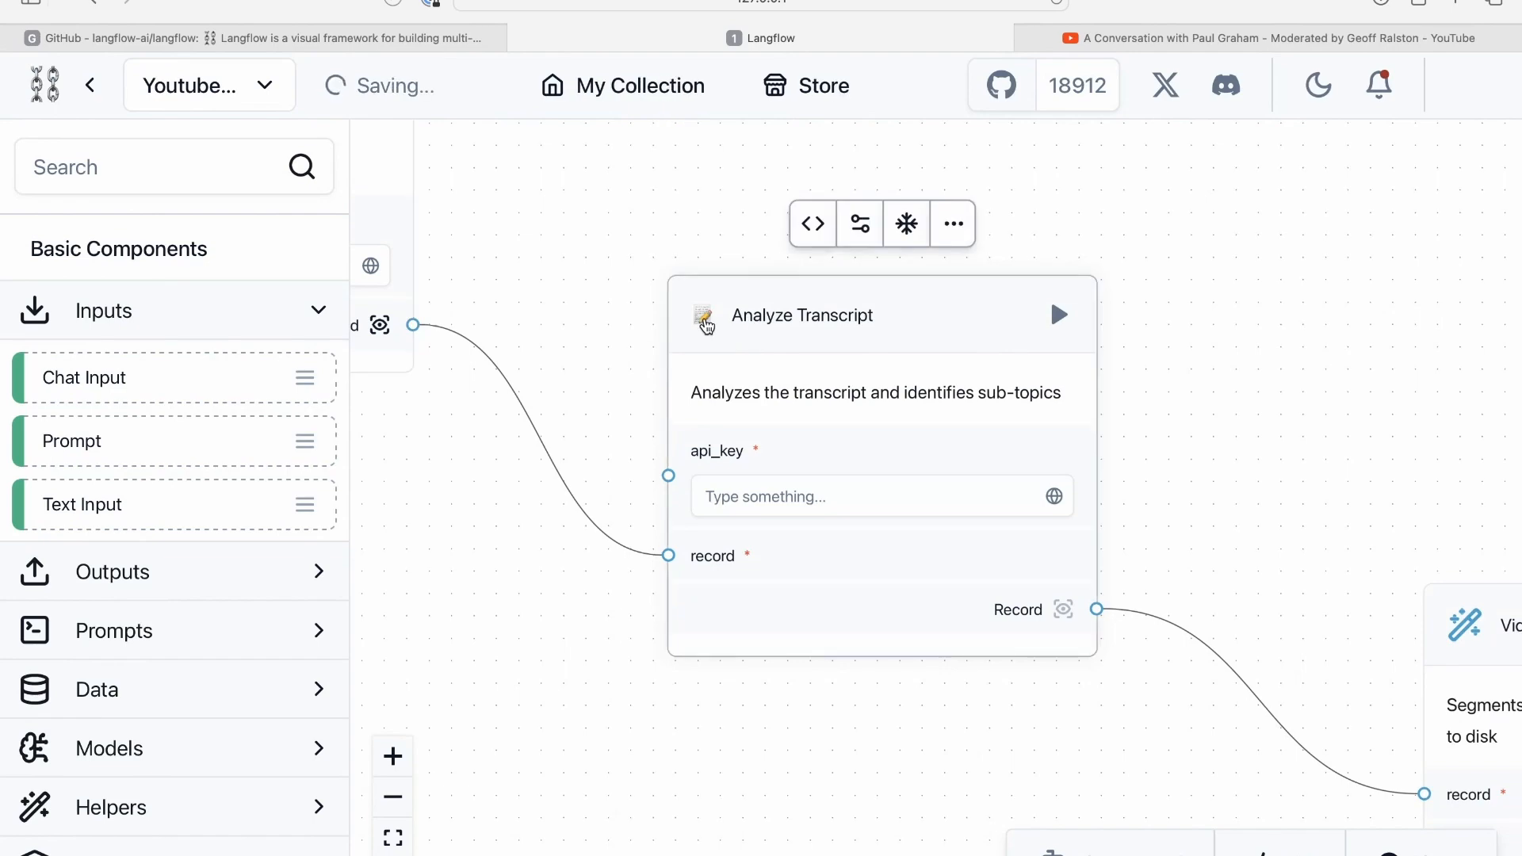
pyautogui.click(816, 228)
pyautogui.scroll(-10, 761, 503)
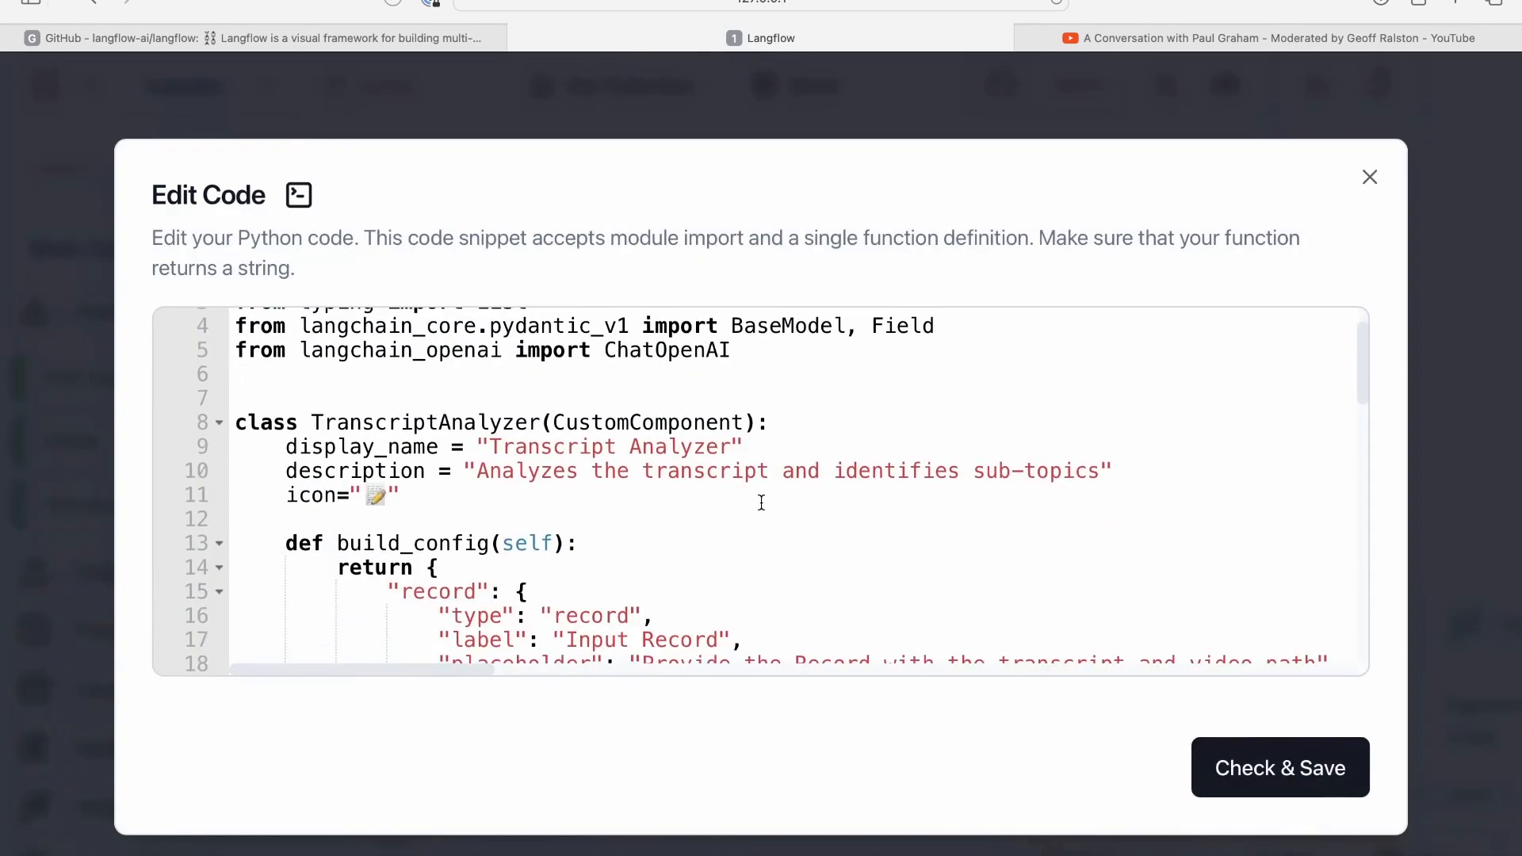
pyautogui.scroll(-4, 761, 503)
pyautogui.scroll(7, 761, 502)
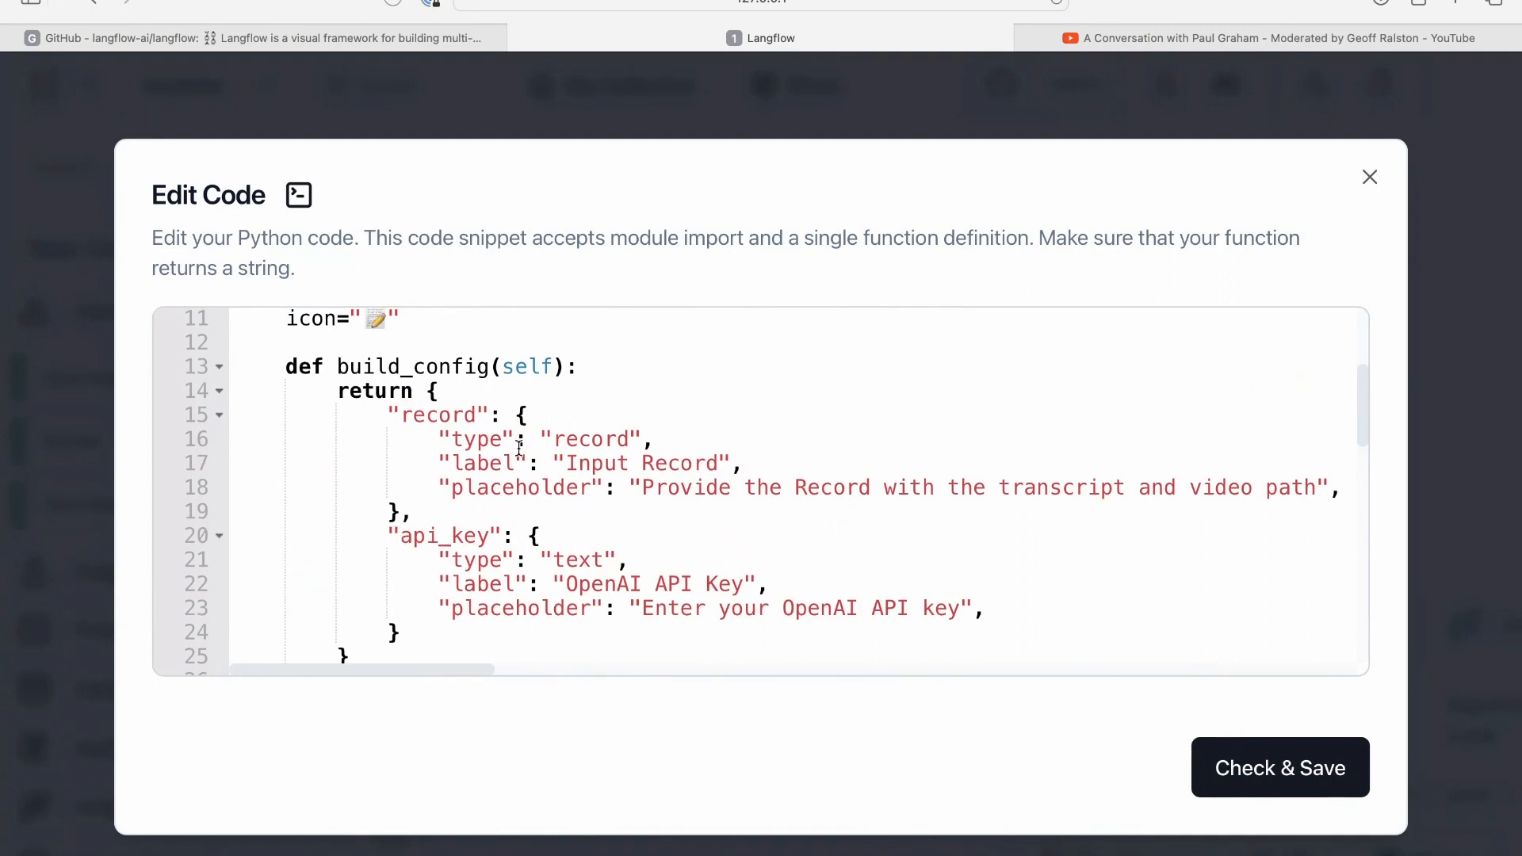
pyautogui.scroll(-1, 519, 448)
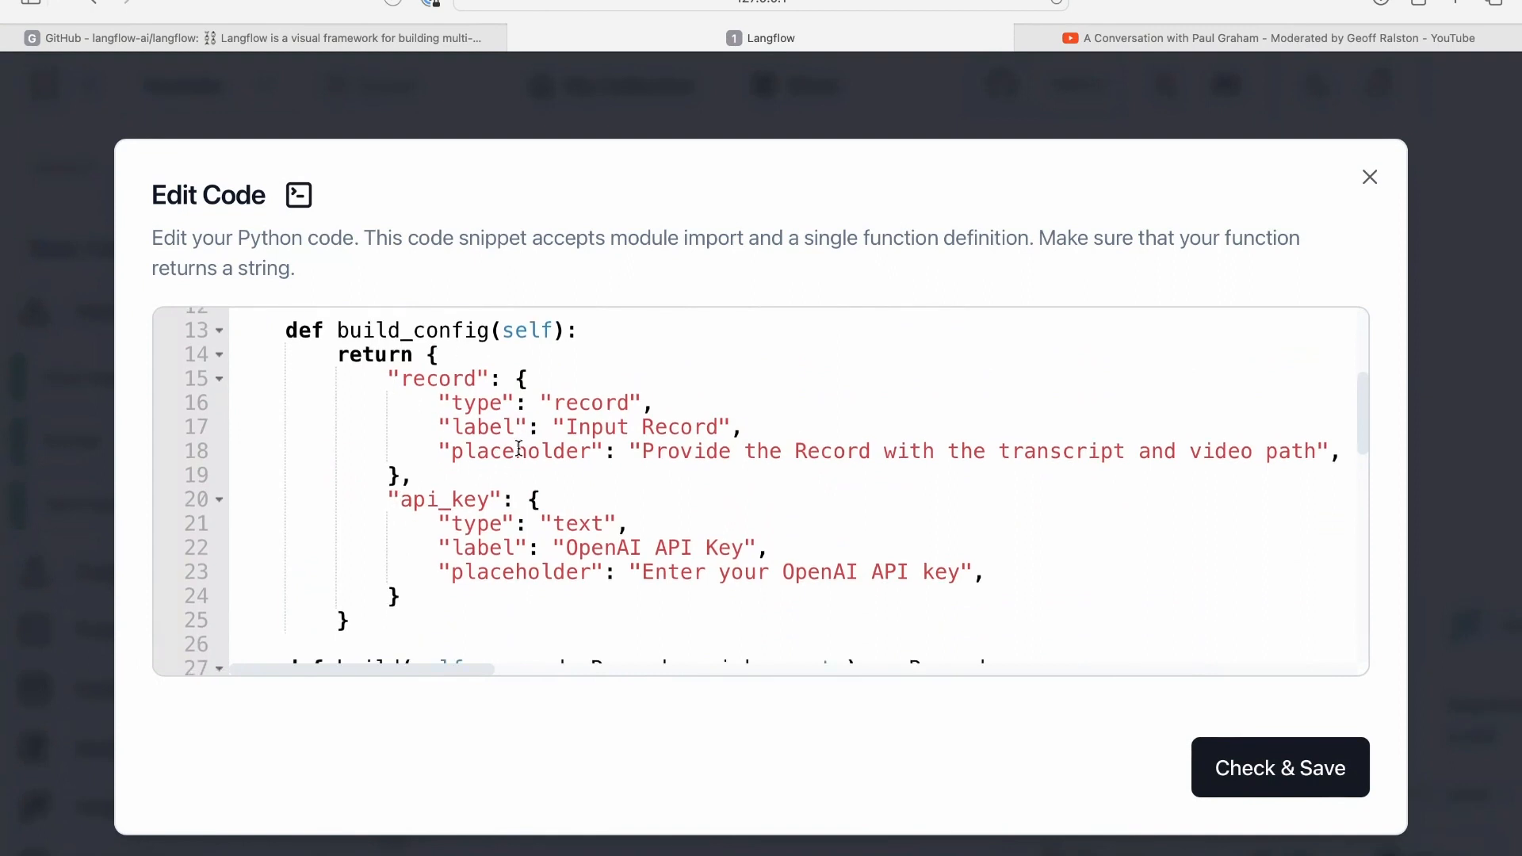
pyautogui.click(1370, 177)
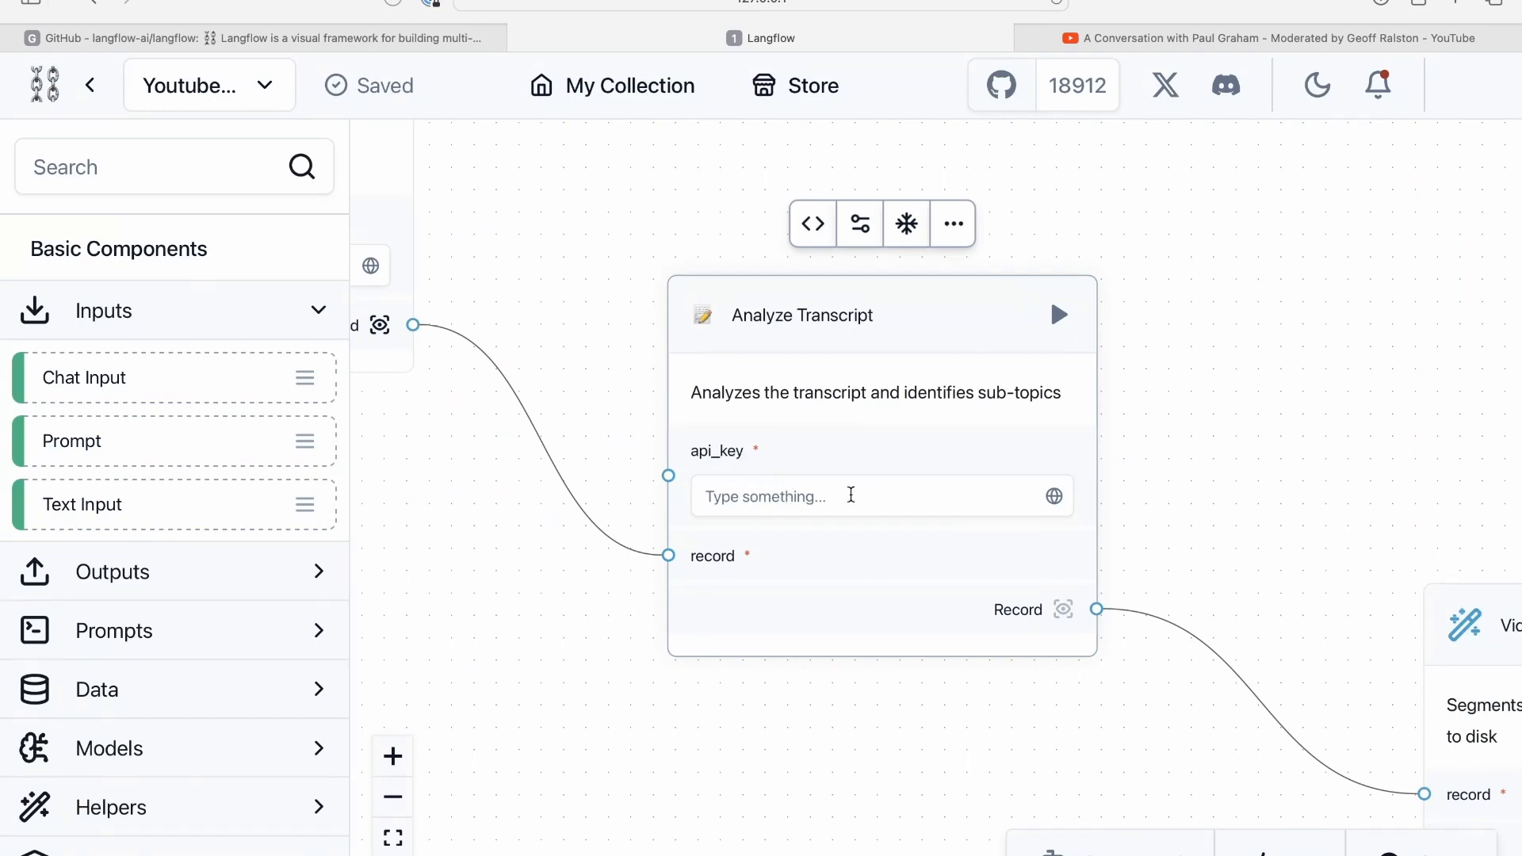
# - Reopen the Analyze Transcript code and examine the display_name, description and icon lines and the build_config function
pyautogui.click(816, 225)
pyautogui.scroll(-2, 522, 548)
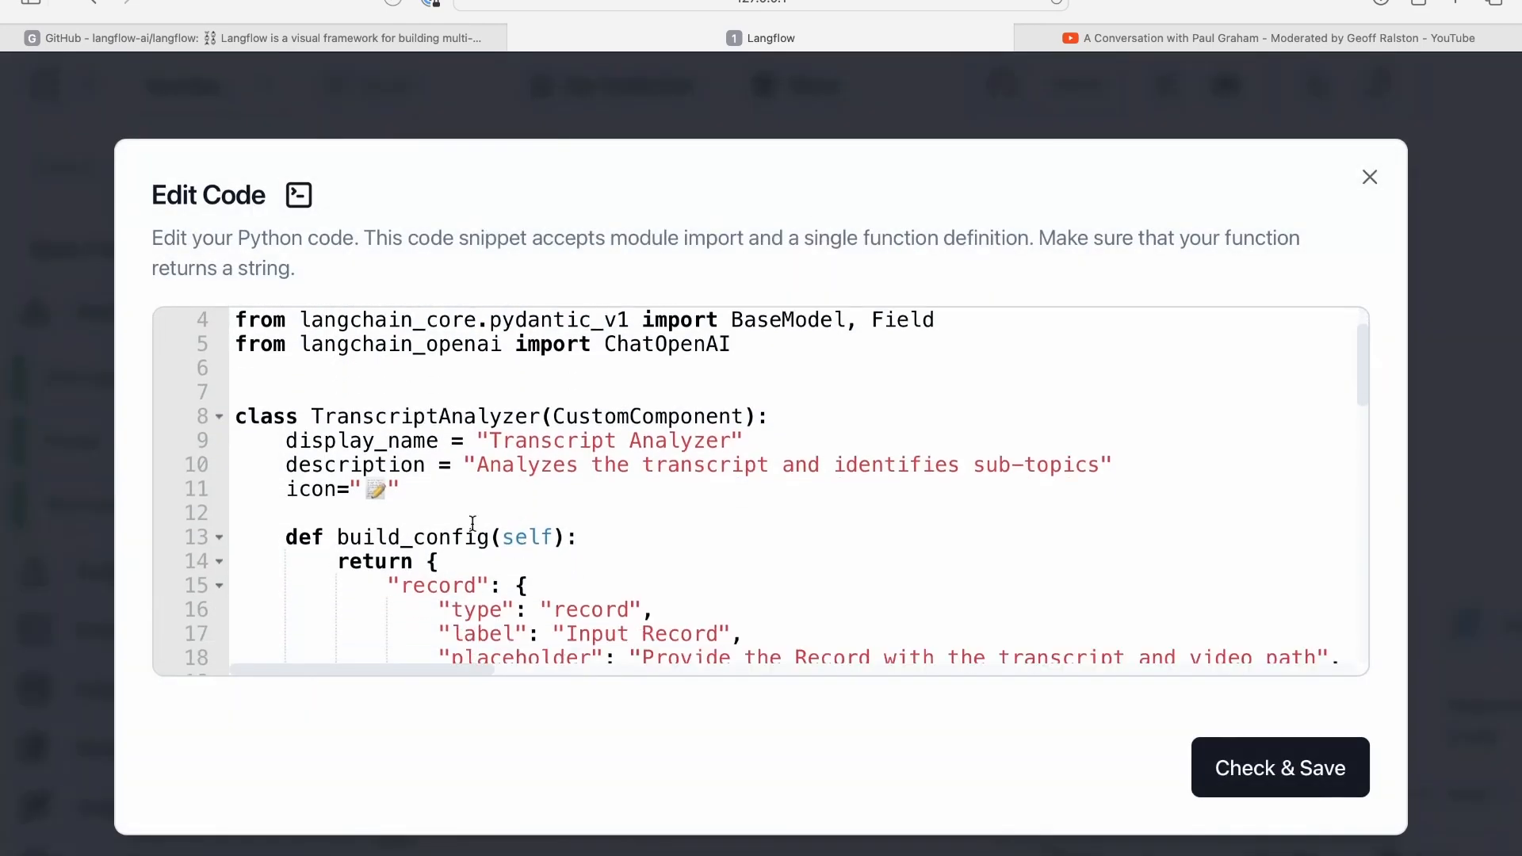
pyautogui.moveTo(375, 444); pyautogui.dragTo(753, 486)
pyautogui.click(754, 489)
pyautogui.scroll(-5, 745, 532)
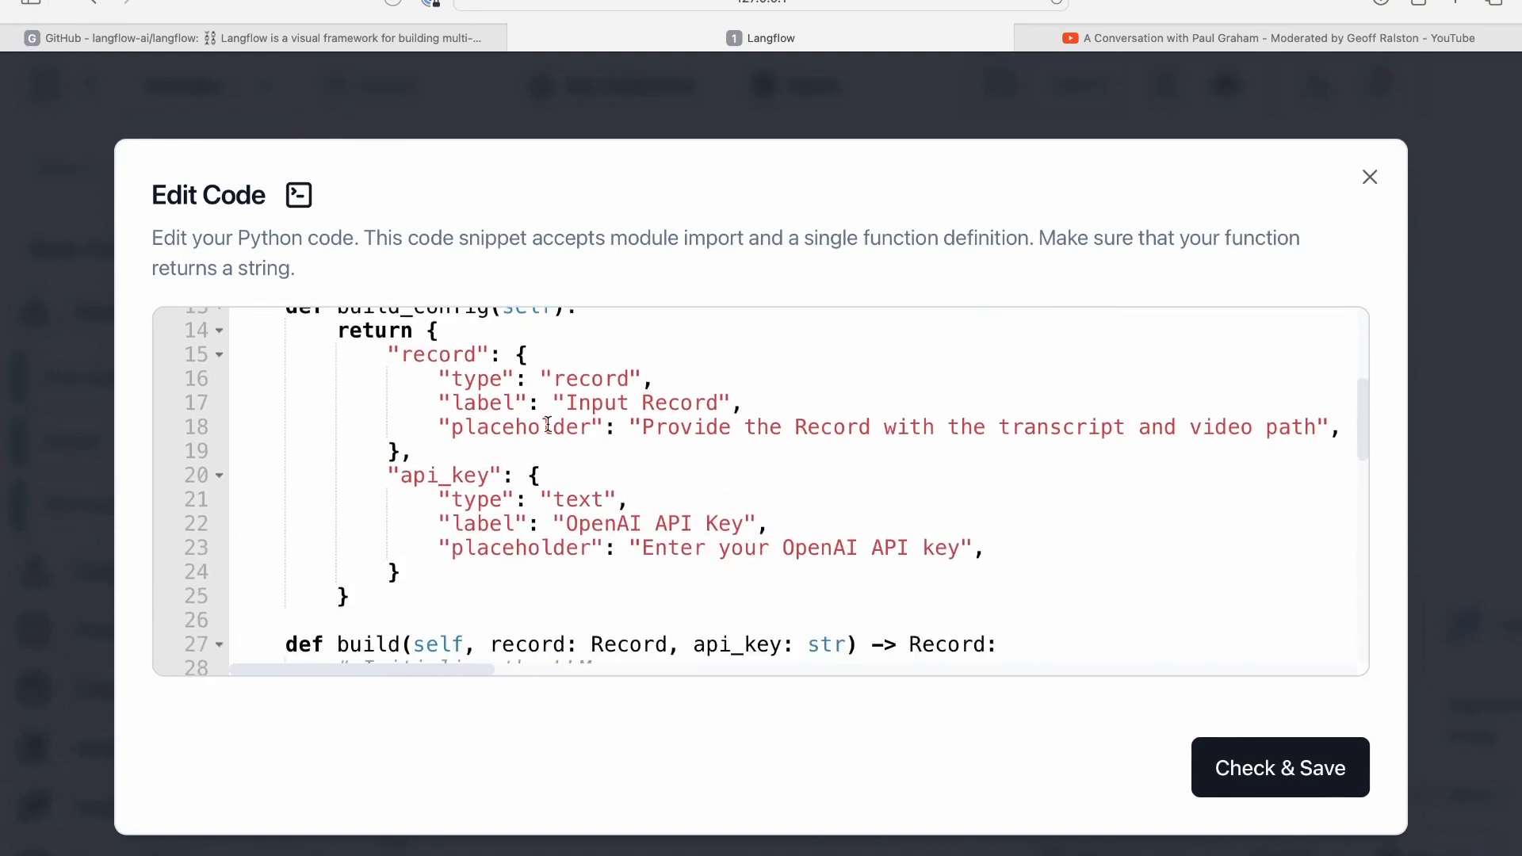
# - Examine how the build function initializes the ChatOpenAI LLM, including its gpt-4o model setting
pyautogui.scroll(-6, 671, 555)
pyautogui.scroll(-3, 672, 555)
pyautogui.scroll(-1, 671, 555)
pyautogui.scroll(5, 425, 350)
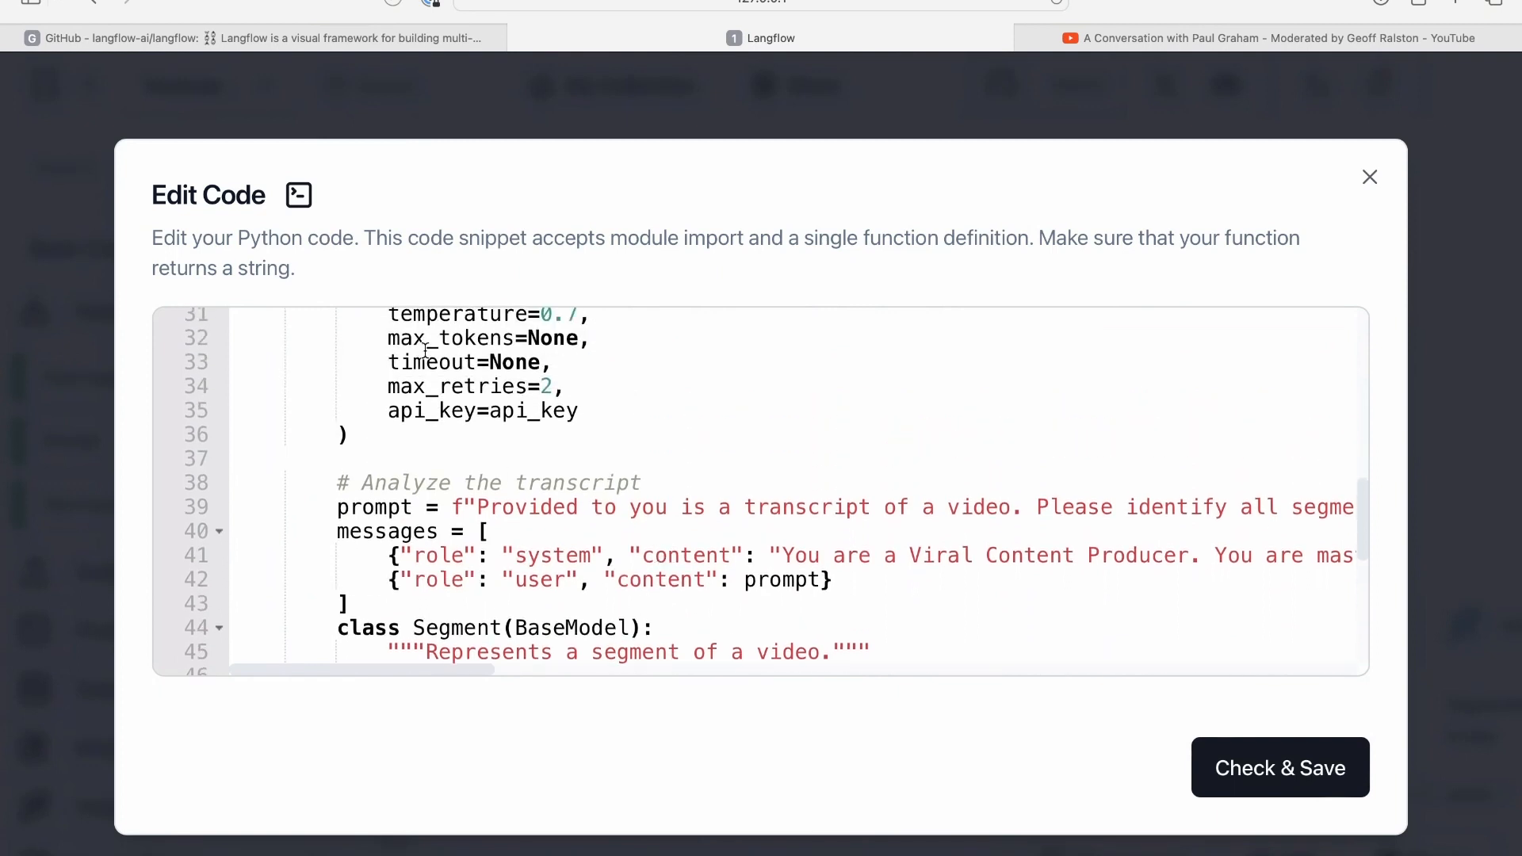
pyautogui.moveTo(343, 383); pyautogui.dragTo(412, 569)
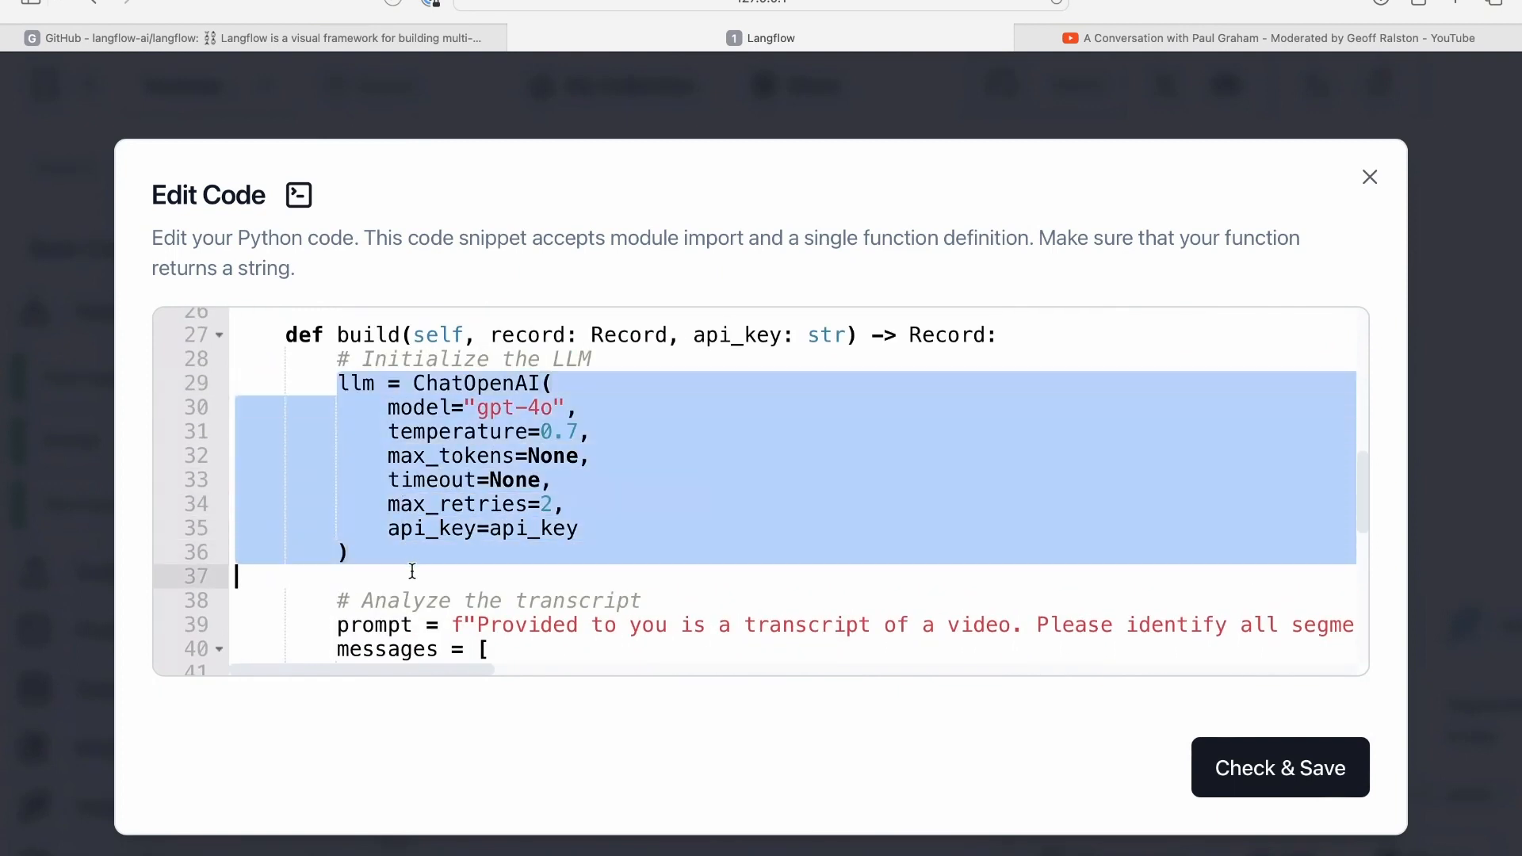
pyautogui.click(411, 569)
pyautogui.click(487, 408)
pyautogui.moveTo(487, 407); pyautogui.dragTo(542, 408)
pyautogui.click(542, 407)
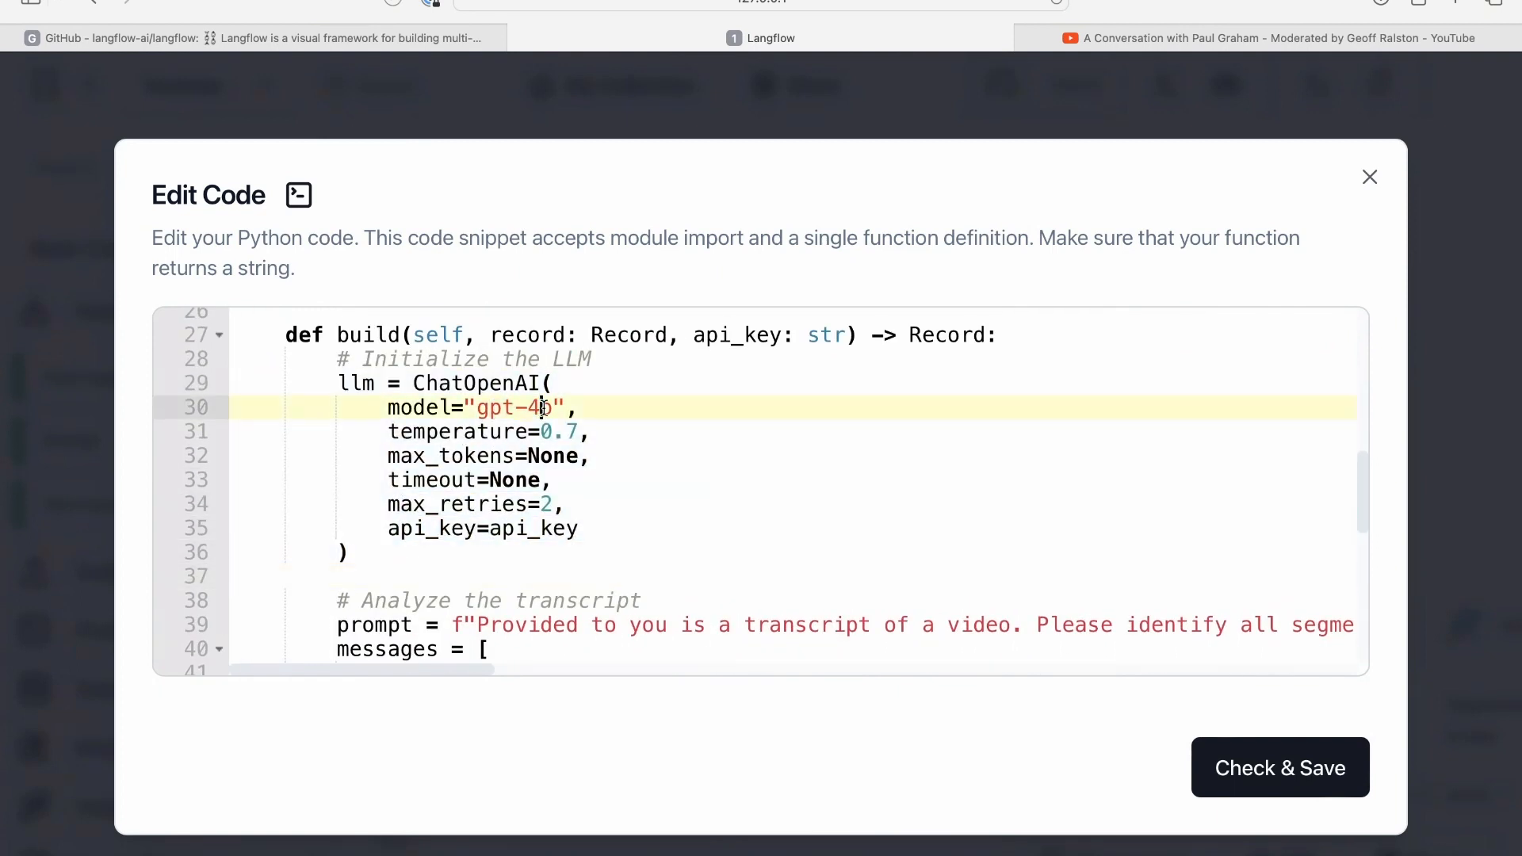
# - Examine the Segment class fields, the VideoTranscript class, and the structured output code that adds segments to the record
pyautogui.scroll(-4, 519, 572)
pyautogui.moveTo(384, 397); pyautogui.dragTo(400, 565)
pyautogui.click(504, 636)
pyautogui.scroll(-5, 498, 639)
pyautogui.scroll(2, 497, 639)
pyautogui.scroll(-3, 497, 638)
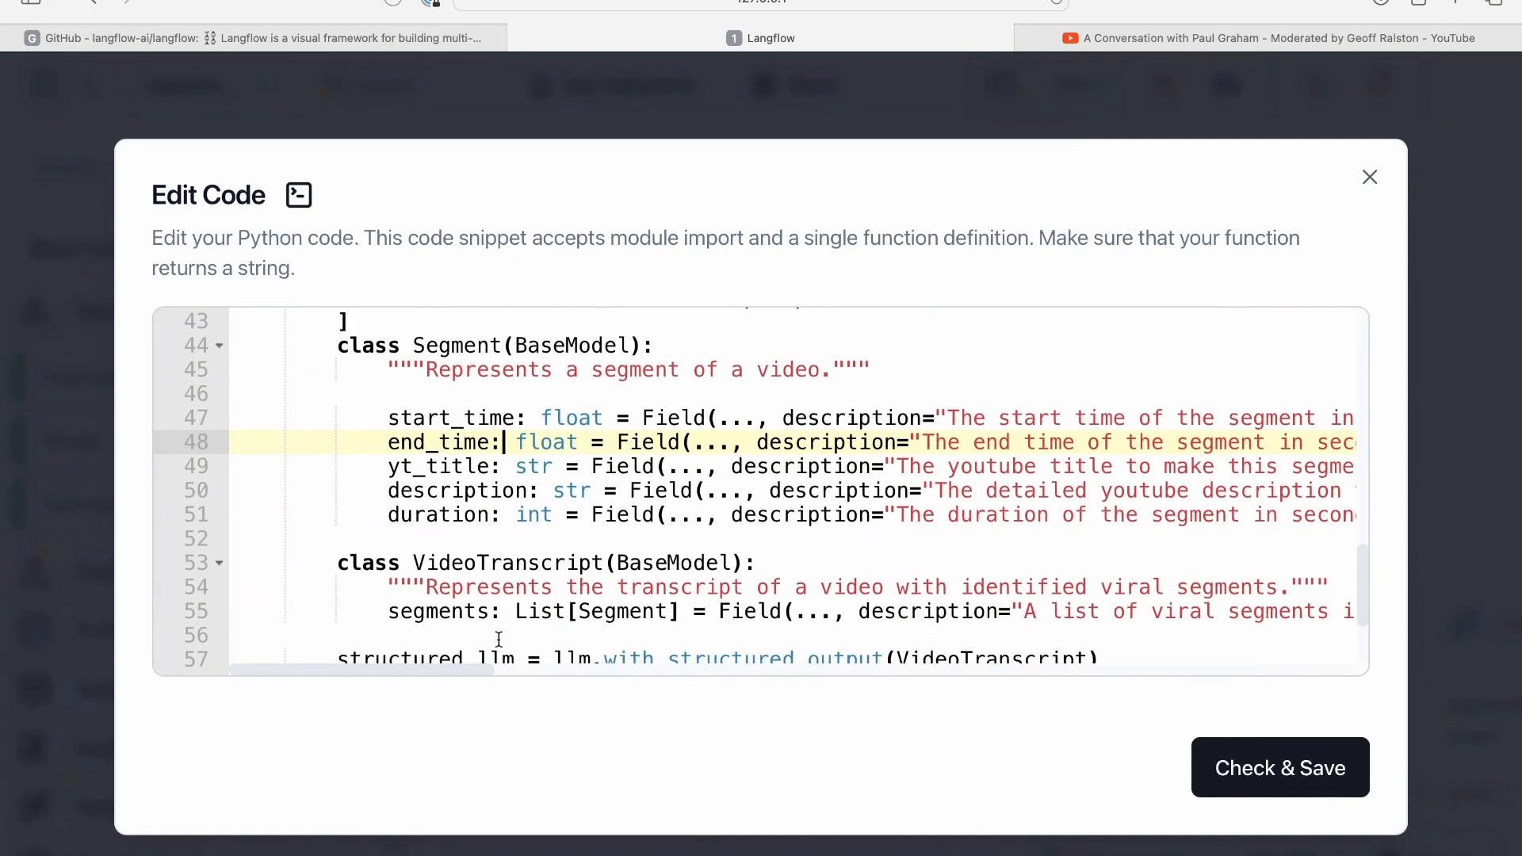
pyautogui.scroll(-2, 498, 638)
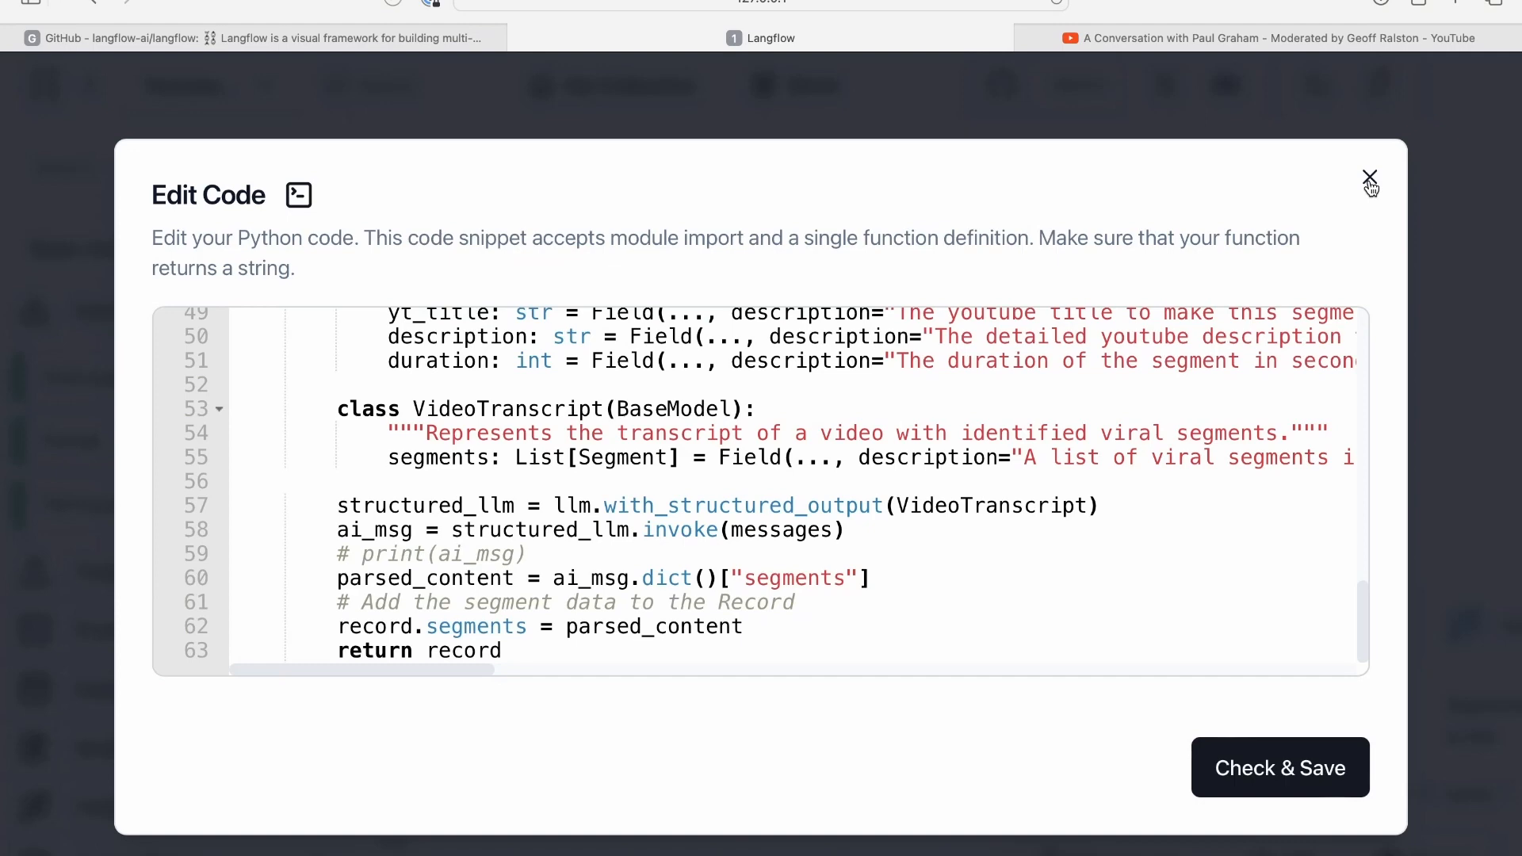
# - Look through the whole Analyze Transcript code once more from the imports to the return statement, and close it
pyautogui.scroll(15, 1044, 361)
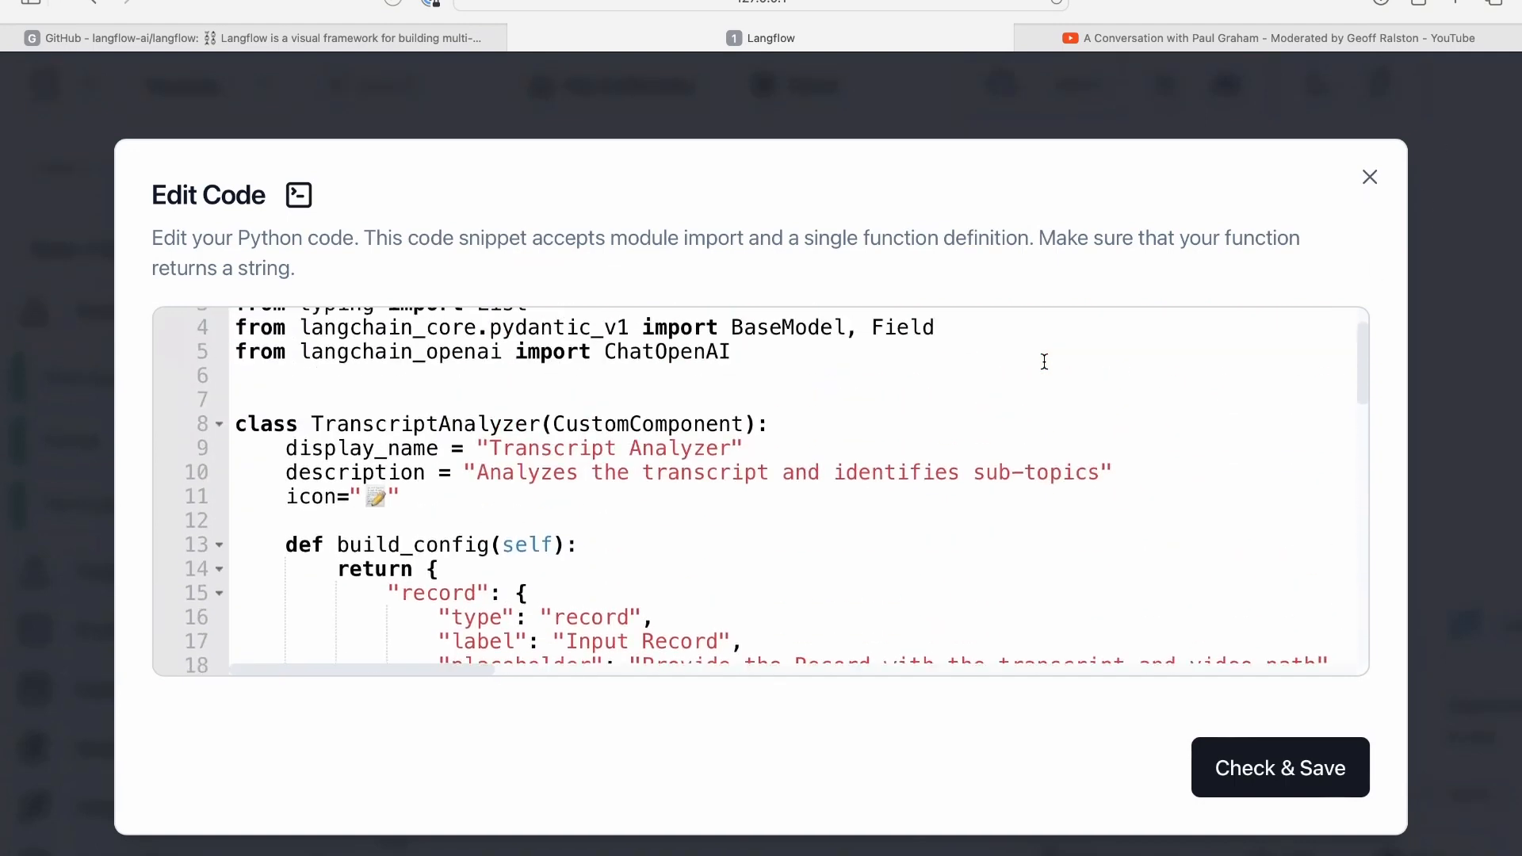
pyautogui.scroll(2, 1044, 361)
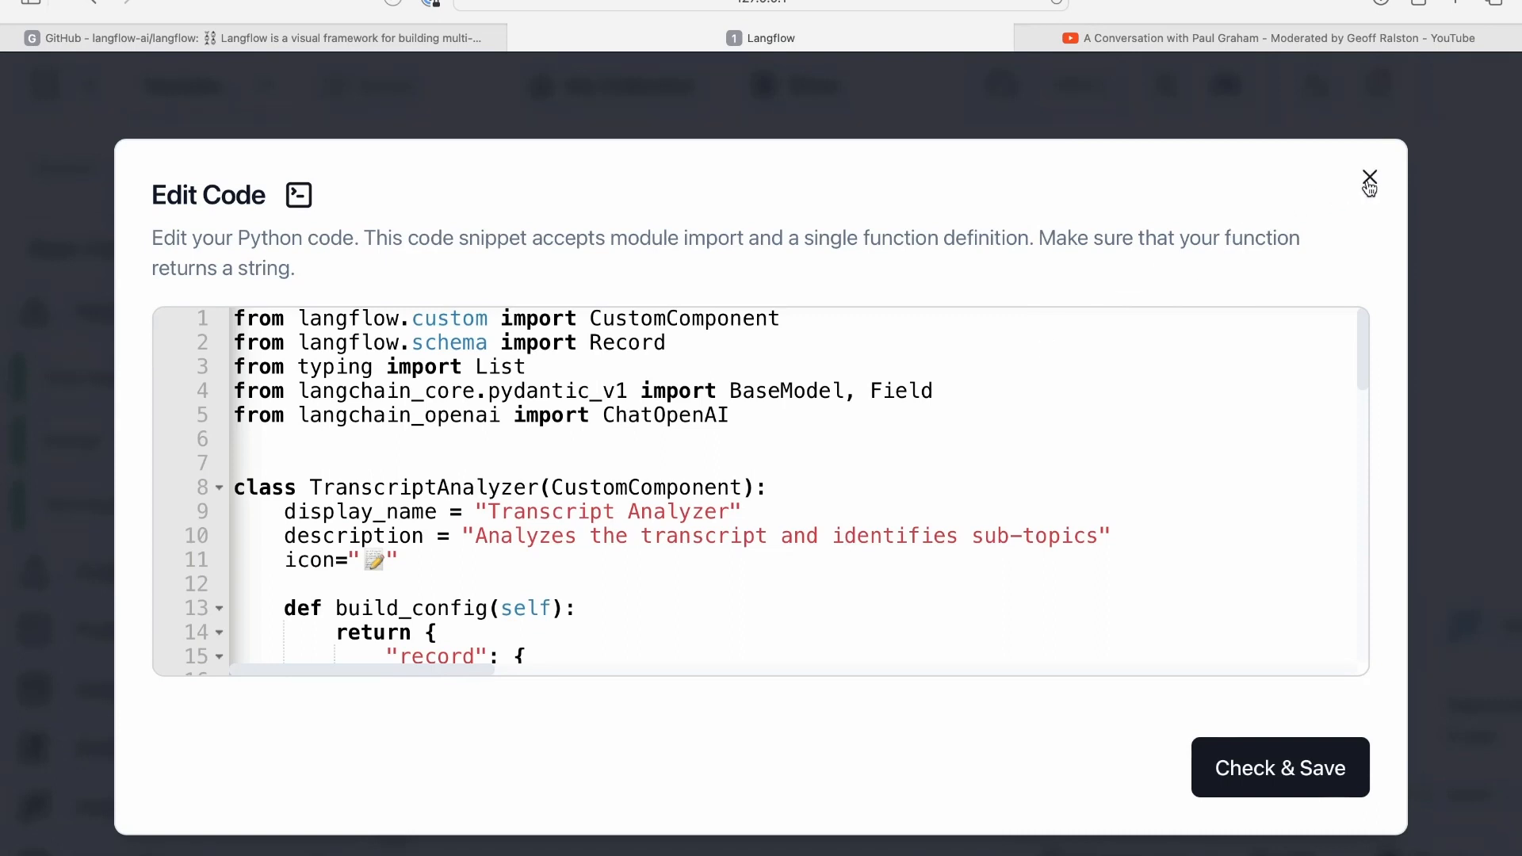
pyautogui.scroll(-5, 924, 496)
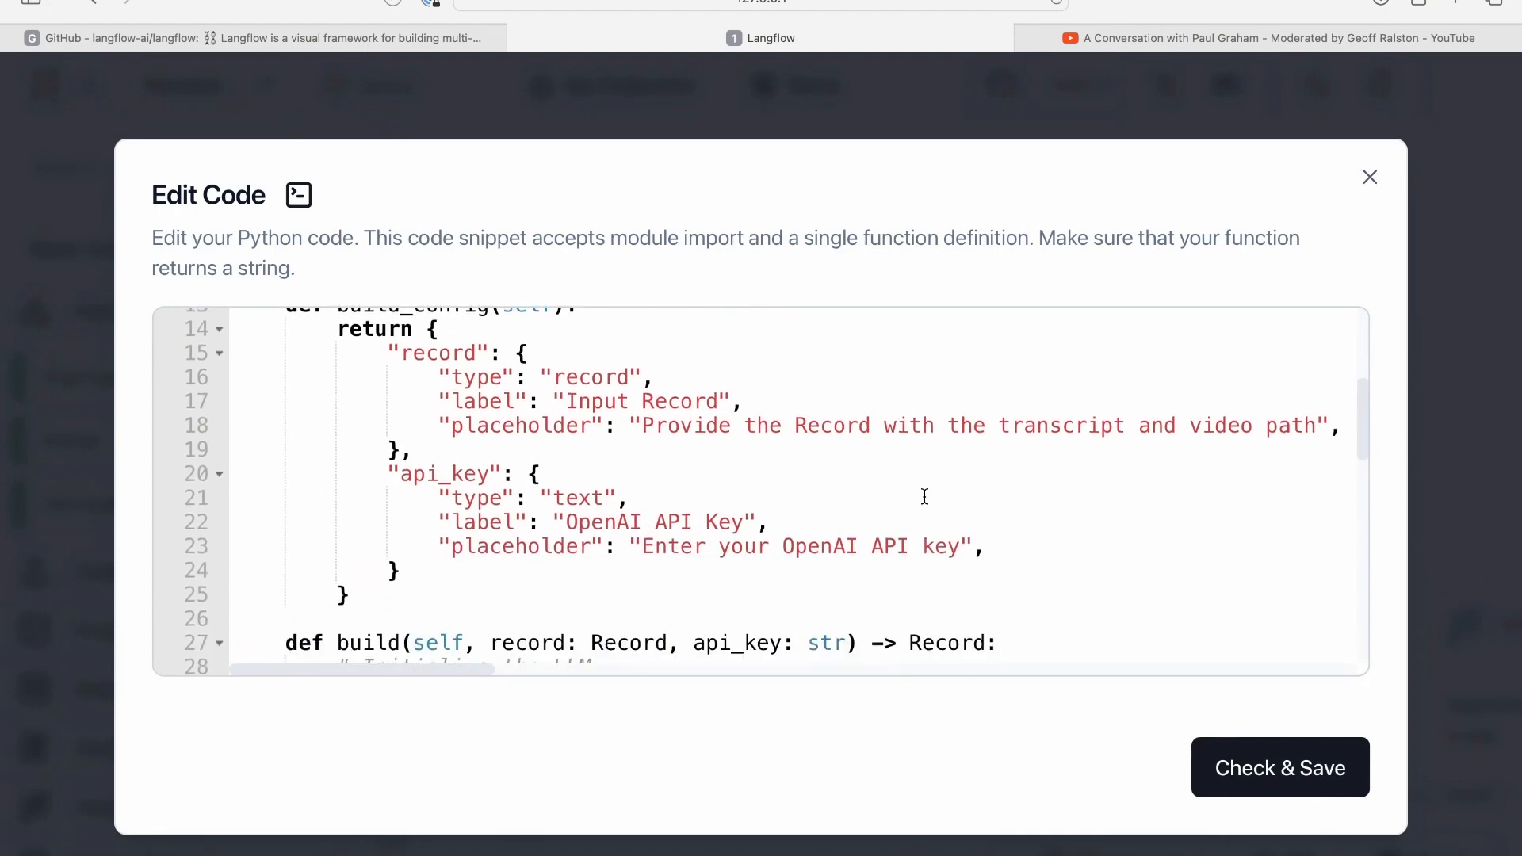
pyautogui.scroll(-10, 924, 496)
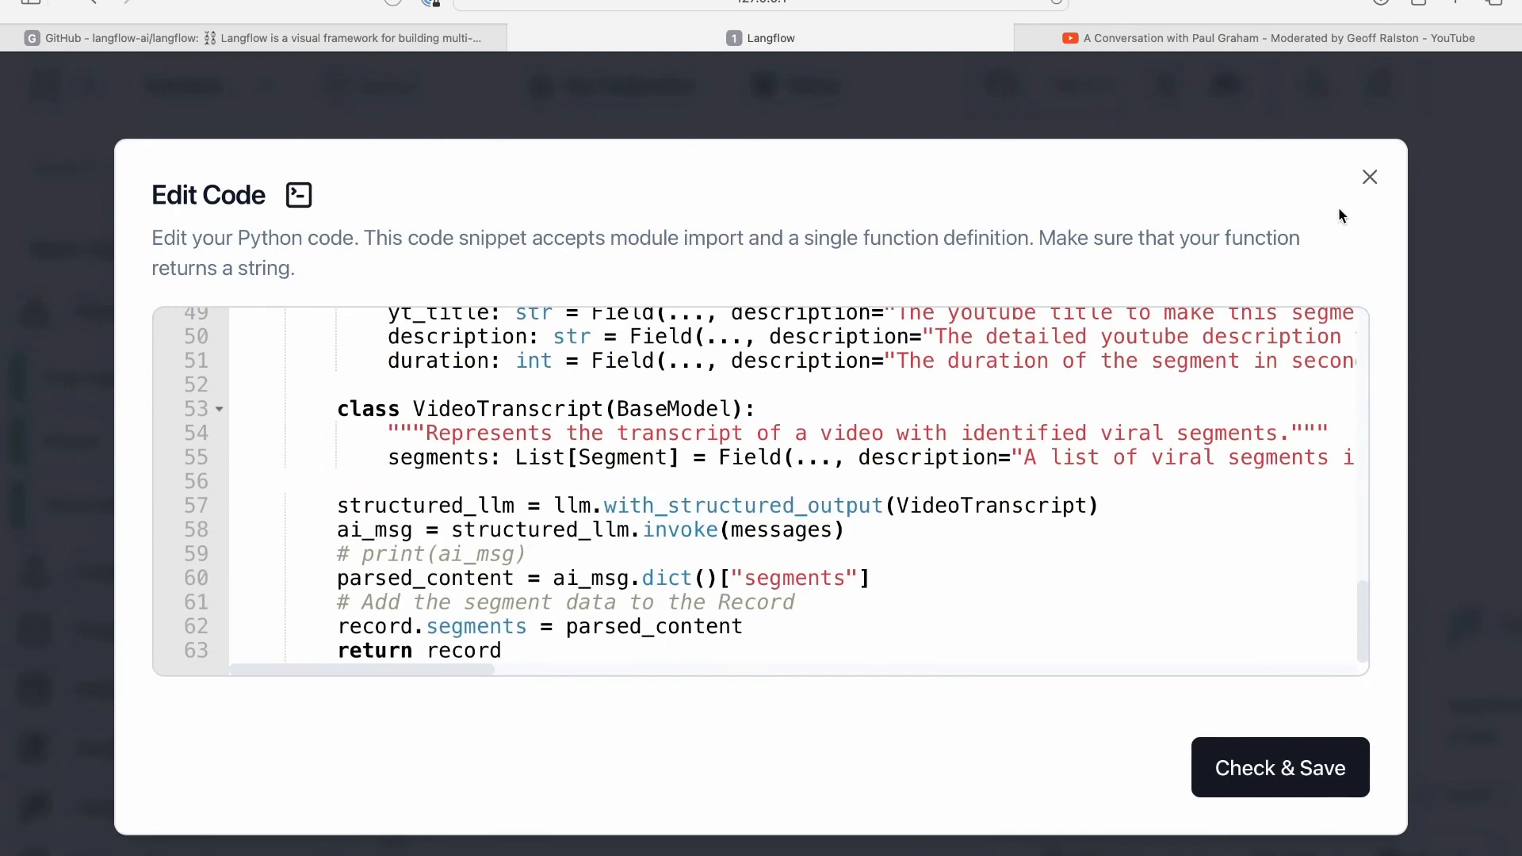
pyautogui.click(1369, 176)
# - Try entering a placeholder API key directly in the Analyze Transcript component's api_key field, and clear it
pyautogui.click(791, 491)
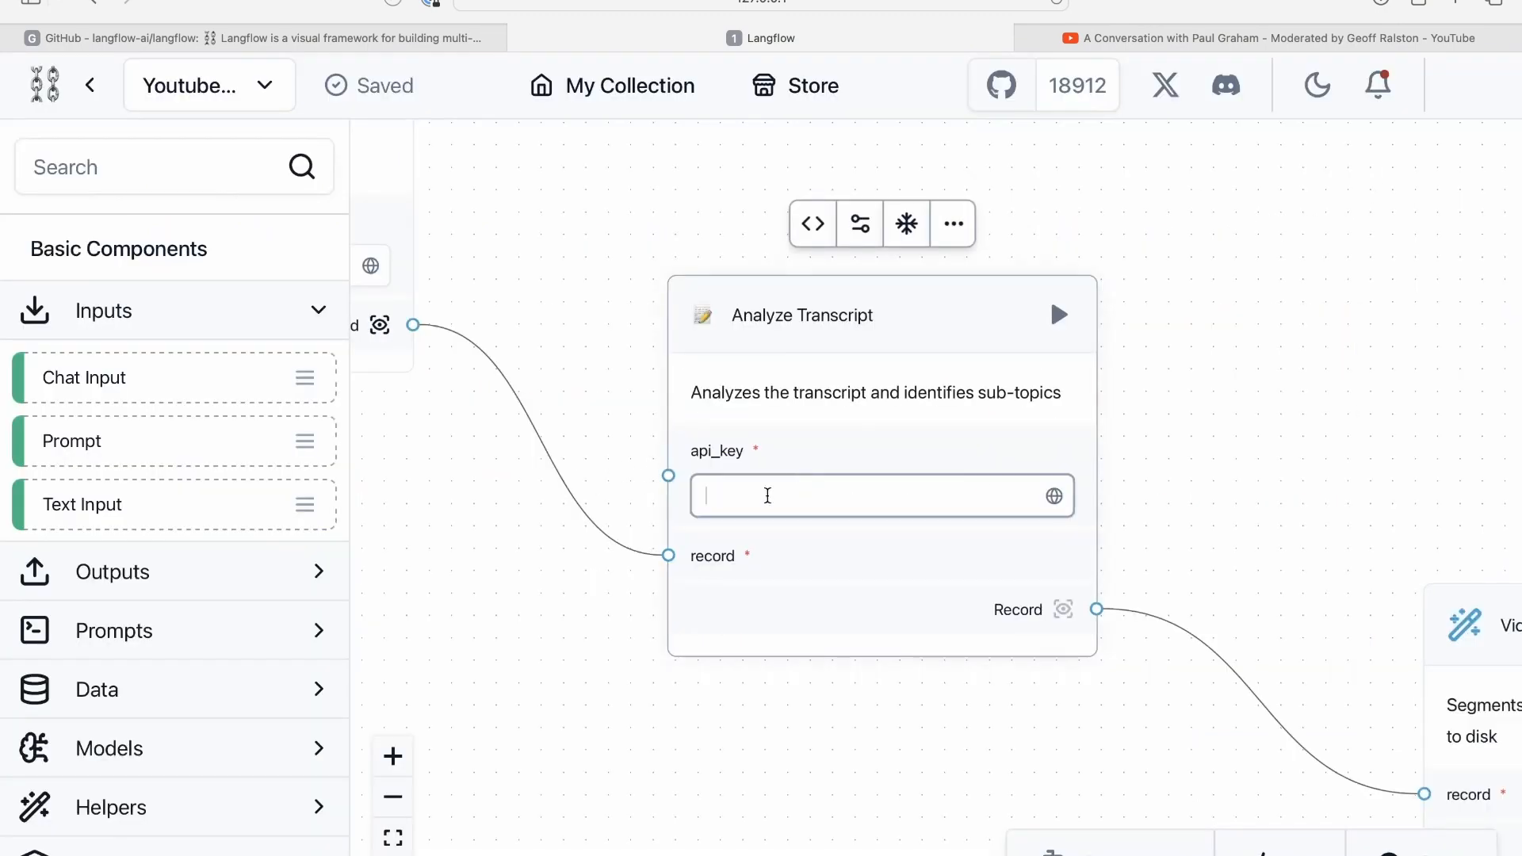
pyautogui.click(1053, 497)
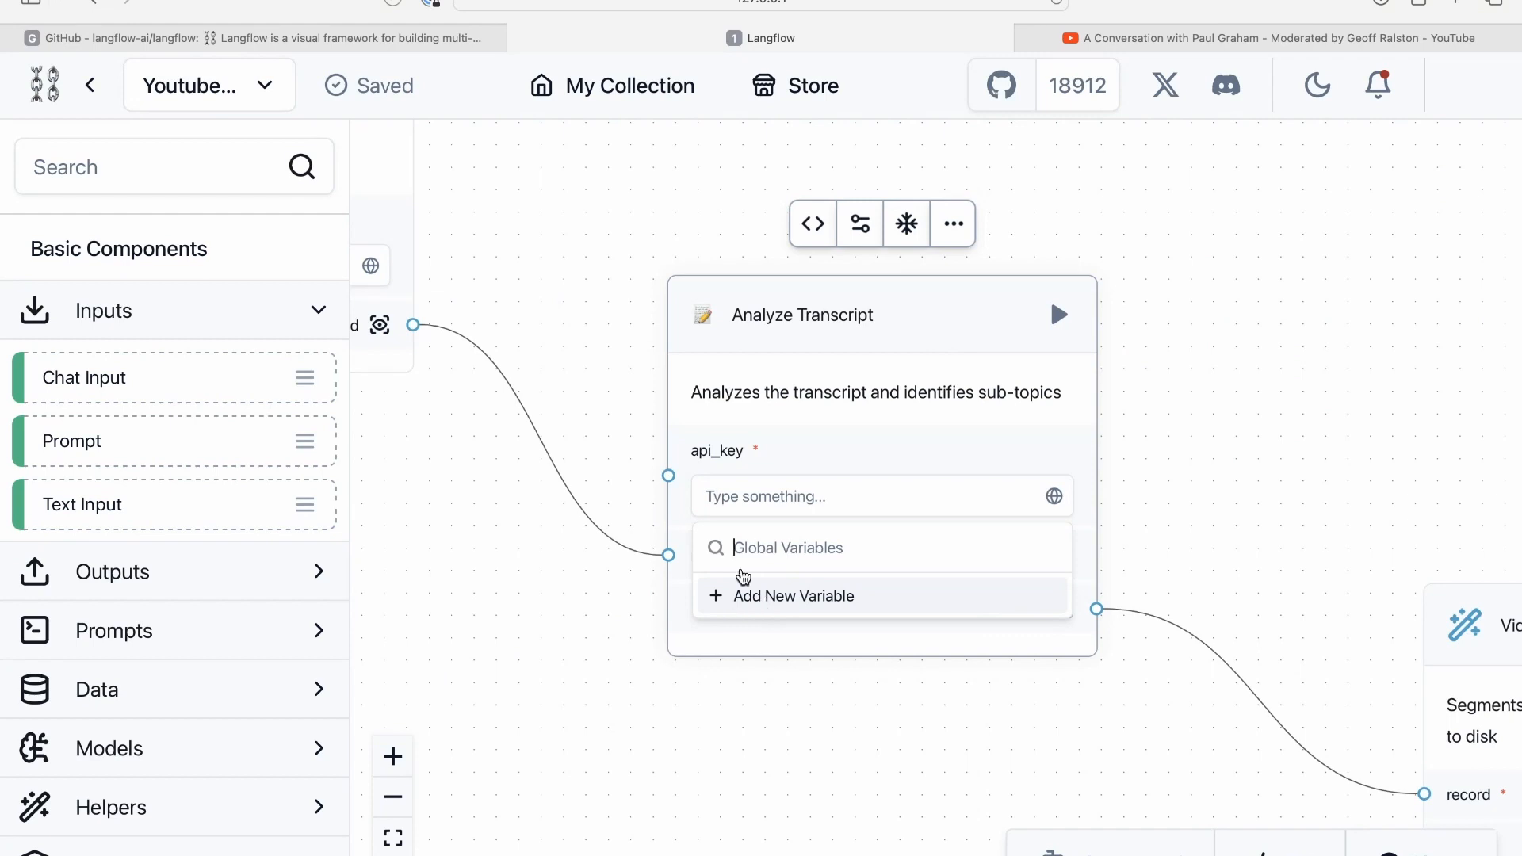
pyautogui.click(762, 496)
pyautogui.write('effsdfsdfsdf')
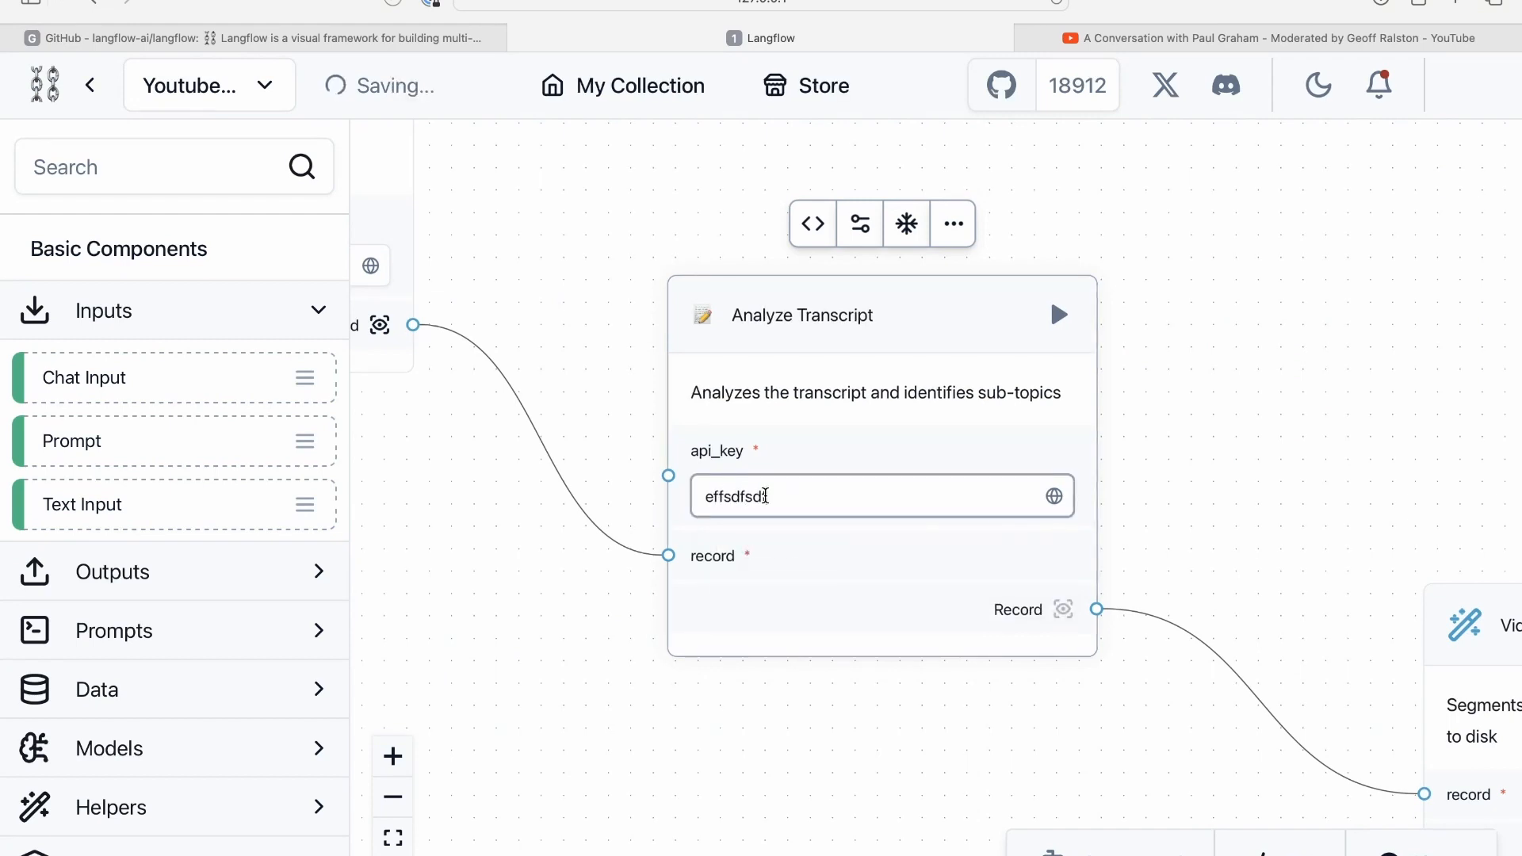
pyautogui.press('BackSpace')
pyautogui.press('BackSpace')
pyautogui.press('BackSpace')
pyautogui.press('BackSpace')
pyautogui.press('BackSpace')
pyautogui.press('BackSpace')
pyautogui.press('BackSpace')
pyautogui.press('BackSpace')
pyautogui.press('BackSpace')
pyautogui.press('BackSpace')
pyautogui.press('BackSpace')
pyautogui.press('BackSpace')
# - Start a new global variable from the api_key field, name it OPENAI_API_KEY, and set its type to Credential
pyautogui.click(1056, 499)
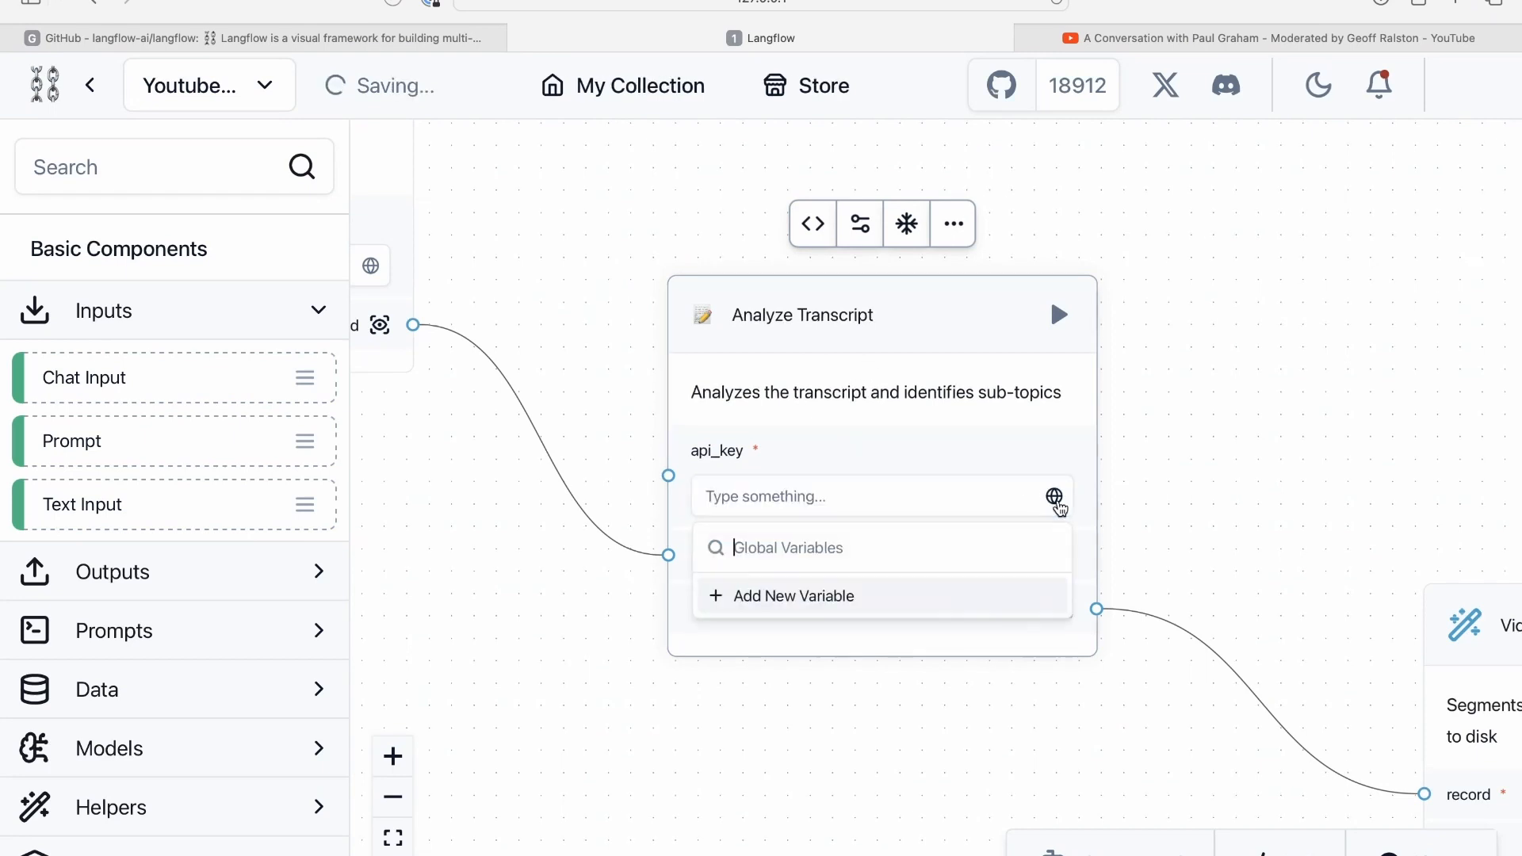
pyautogui.click(769, 601)
pyautogui.write('OPENAI_API_KEY')
pyautogui.click(511, 453)
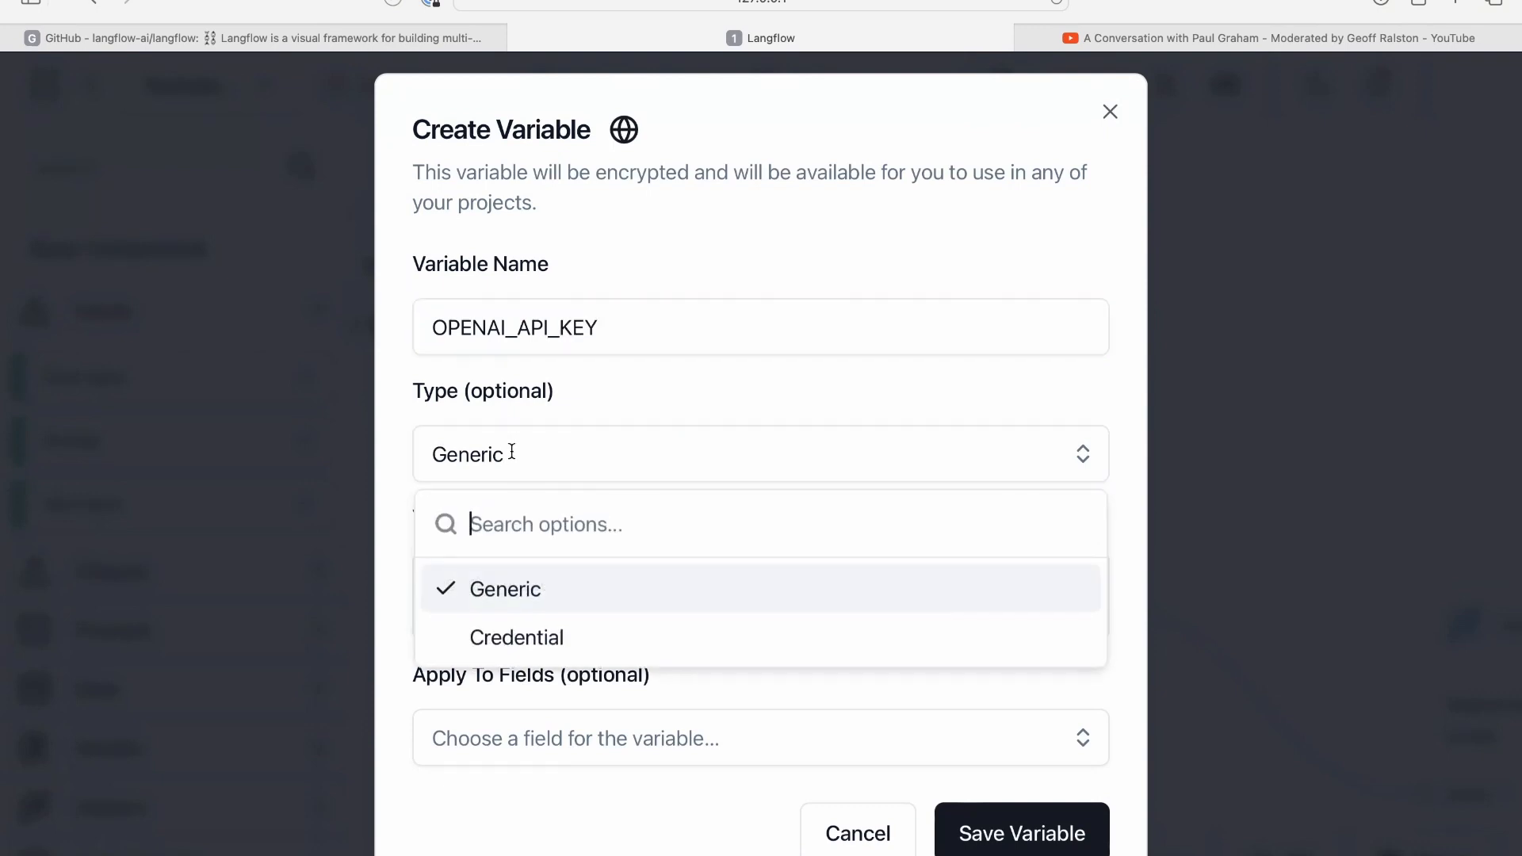
pyautogui.click(529, 639)
pyautogui.click(529, 594)
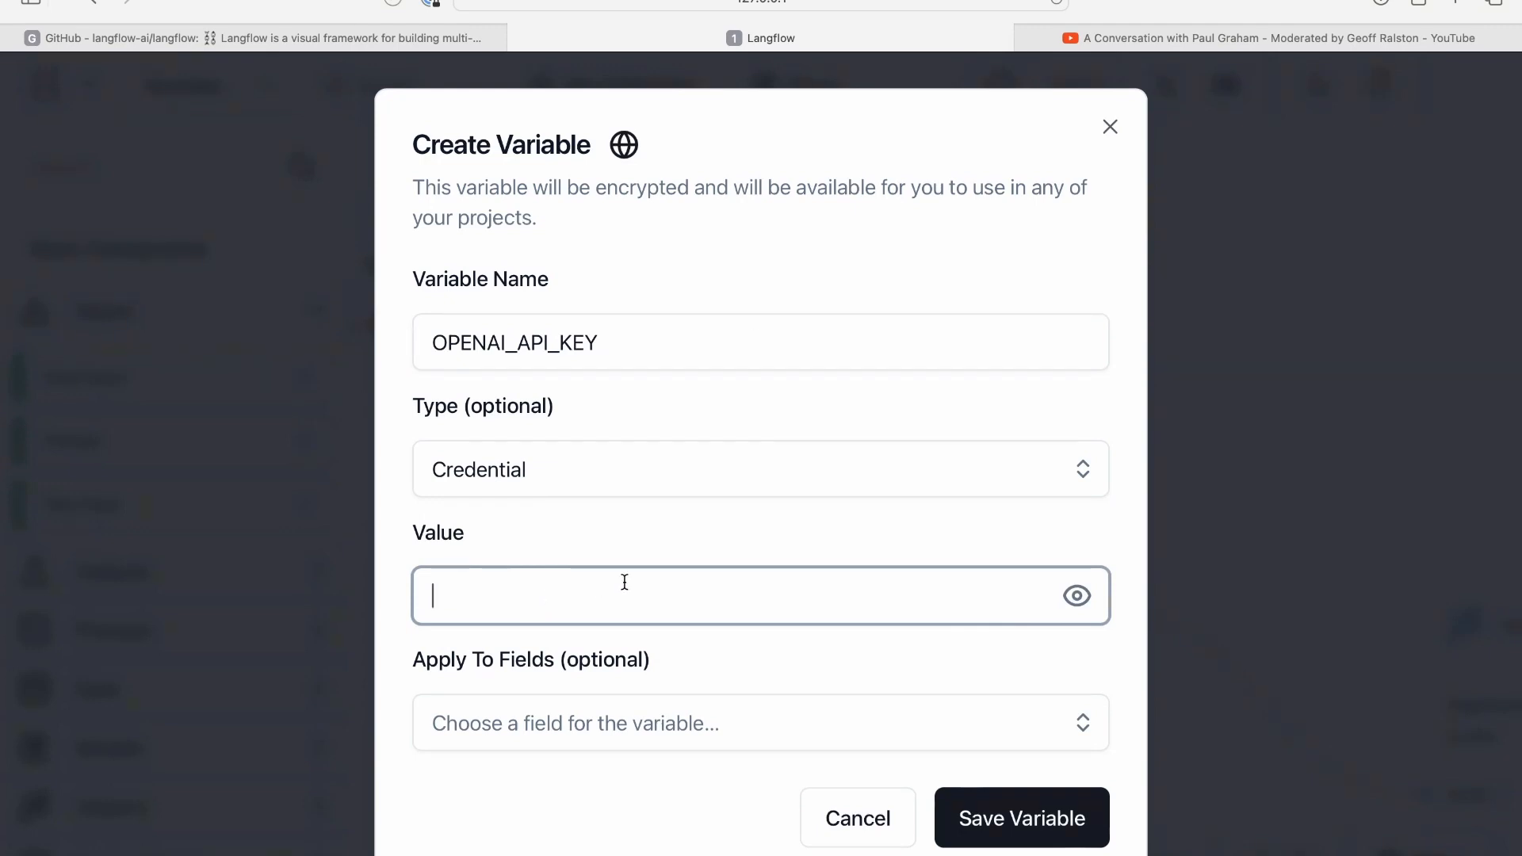
# - Open the OpenAI Platform site in a new browser tab
pyautogui.press('super+t')
pyautogui.write('pd')
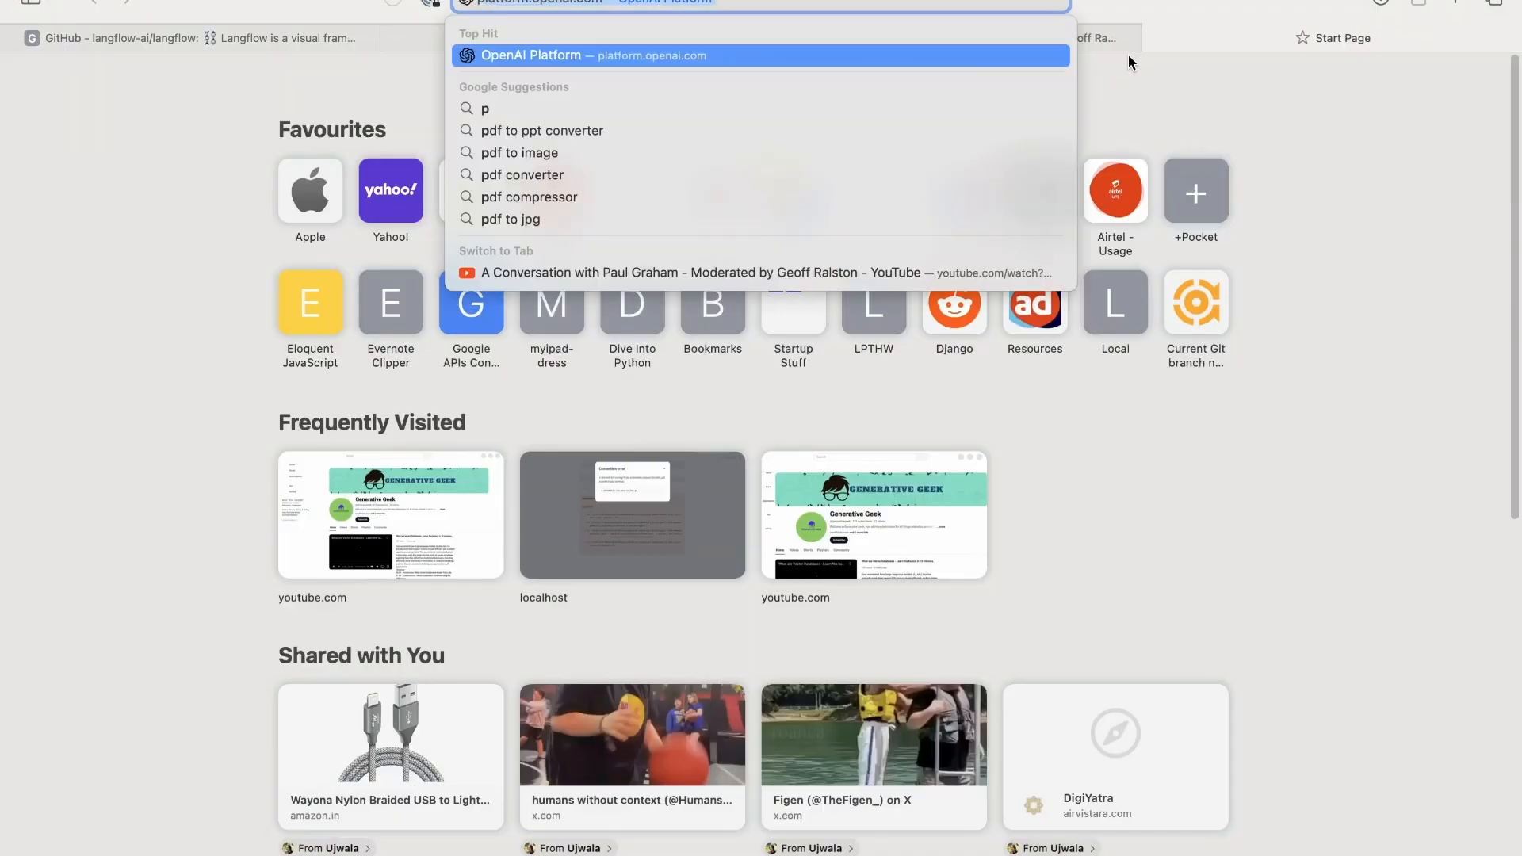
pyautogui.press('BackSpace')
pyautogui.write('la')
pyautogui.press('Return')
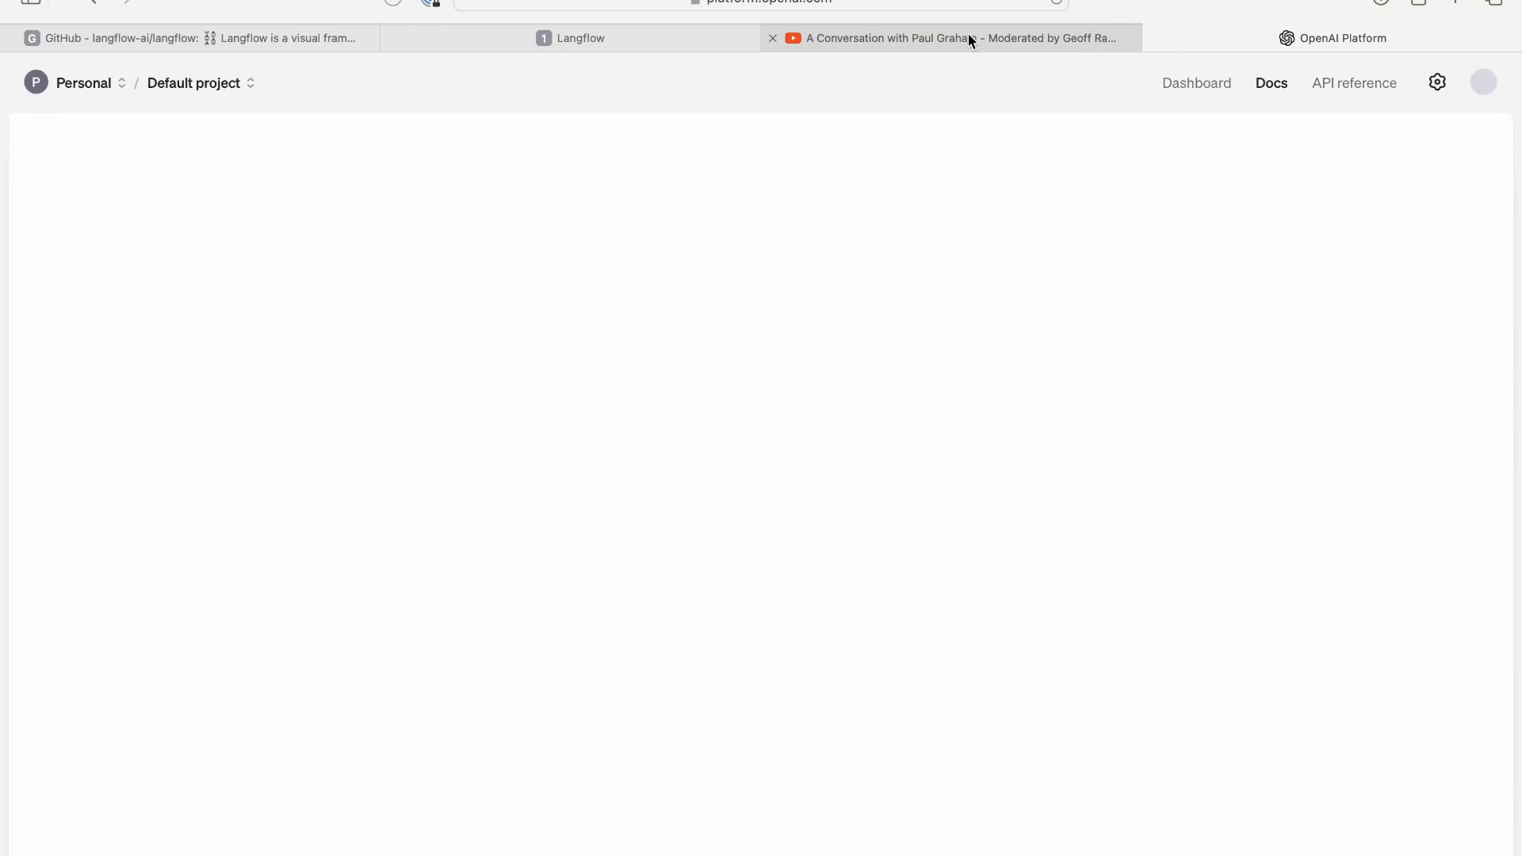
pyautogui.moveTo(967, 36)
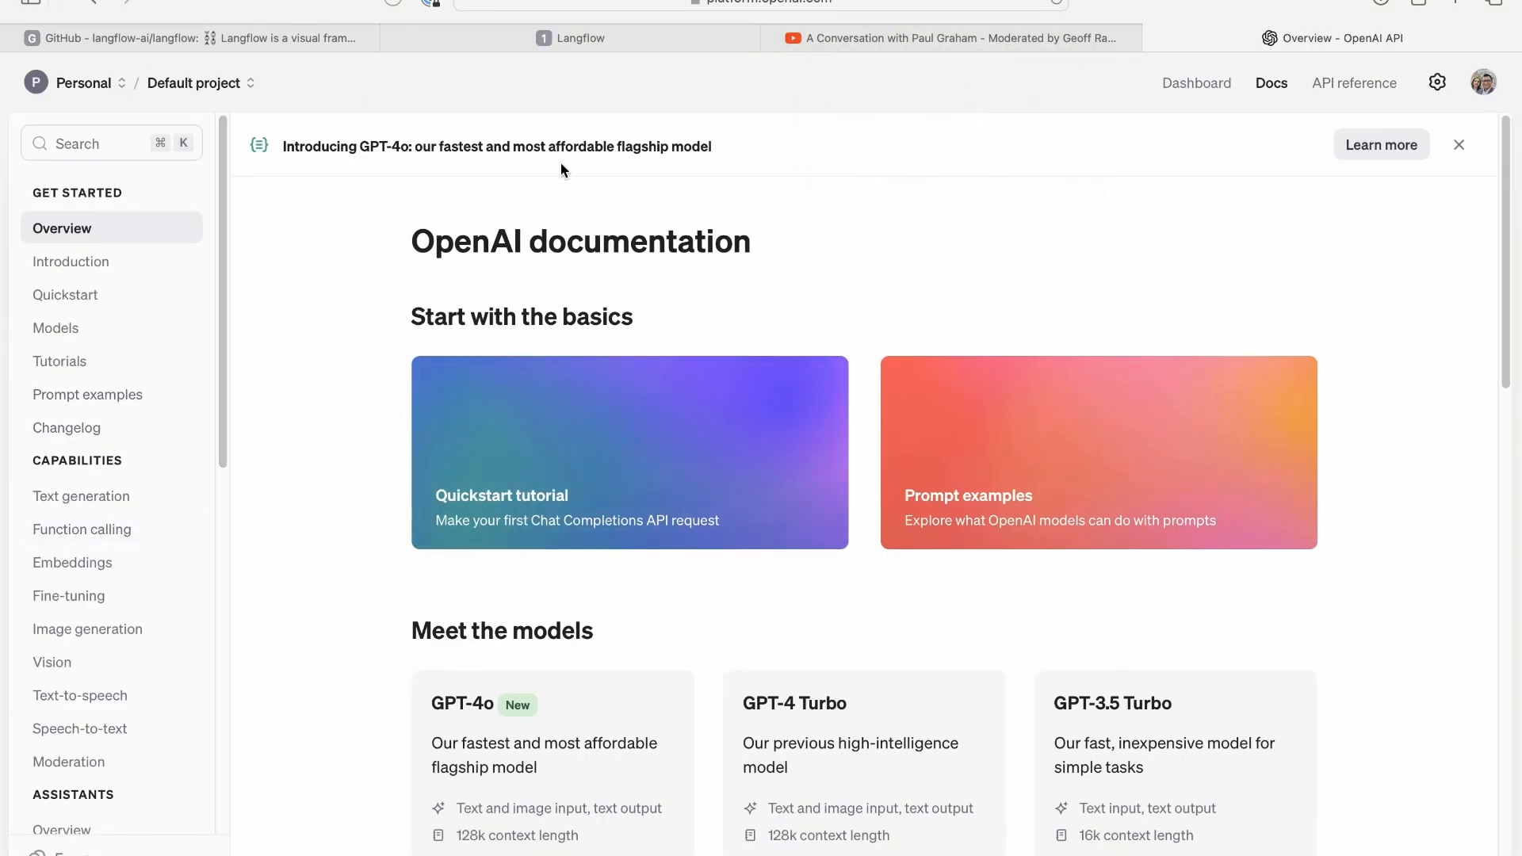
# - Open the OpenAI dashboard's API keys page and switch to the generativegeek project
pyautogui.click(1215, 88)
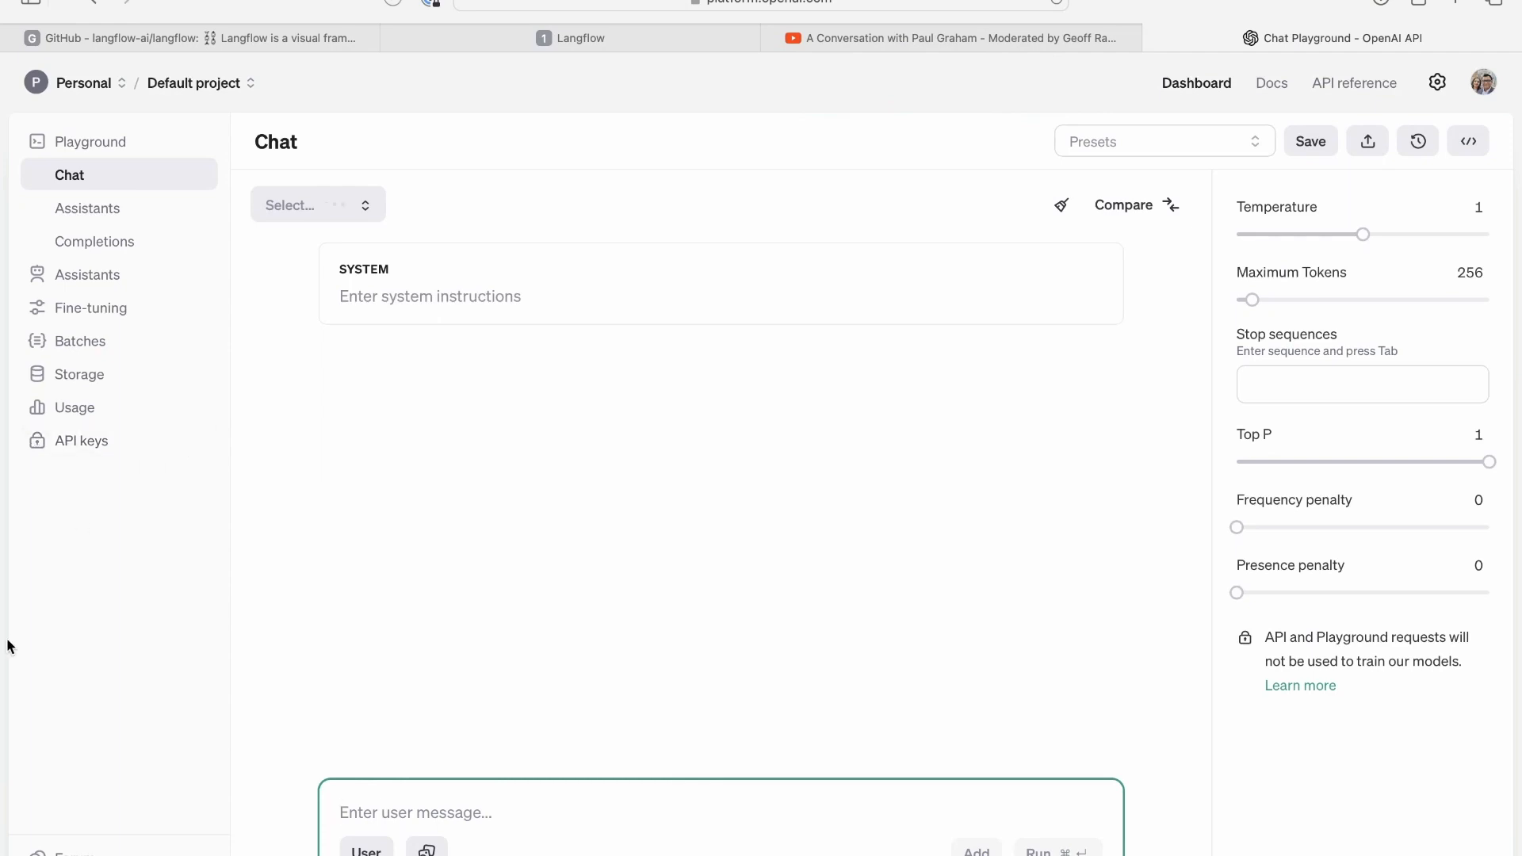
pyautogui.click(68, 440)
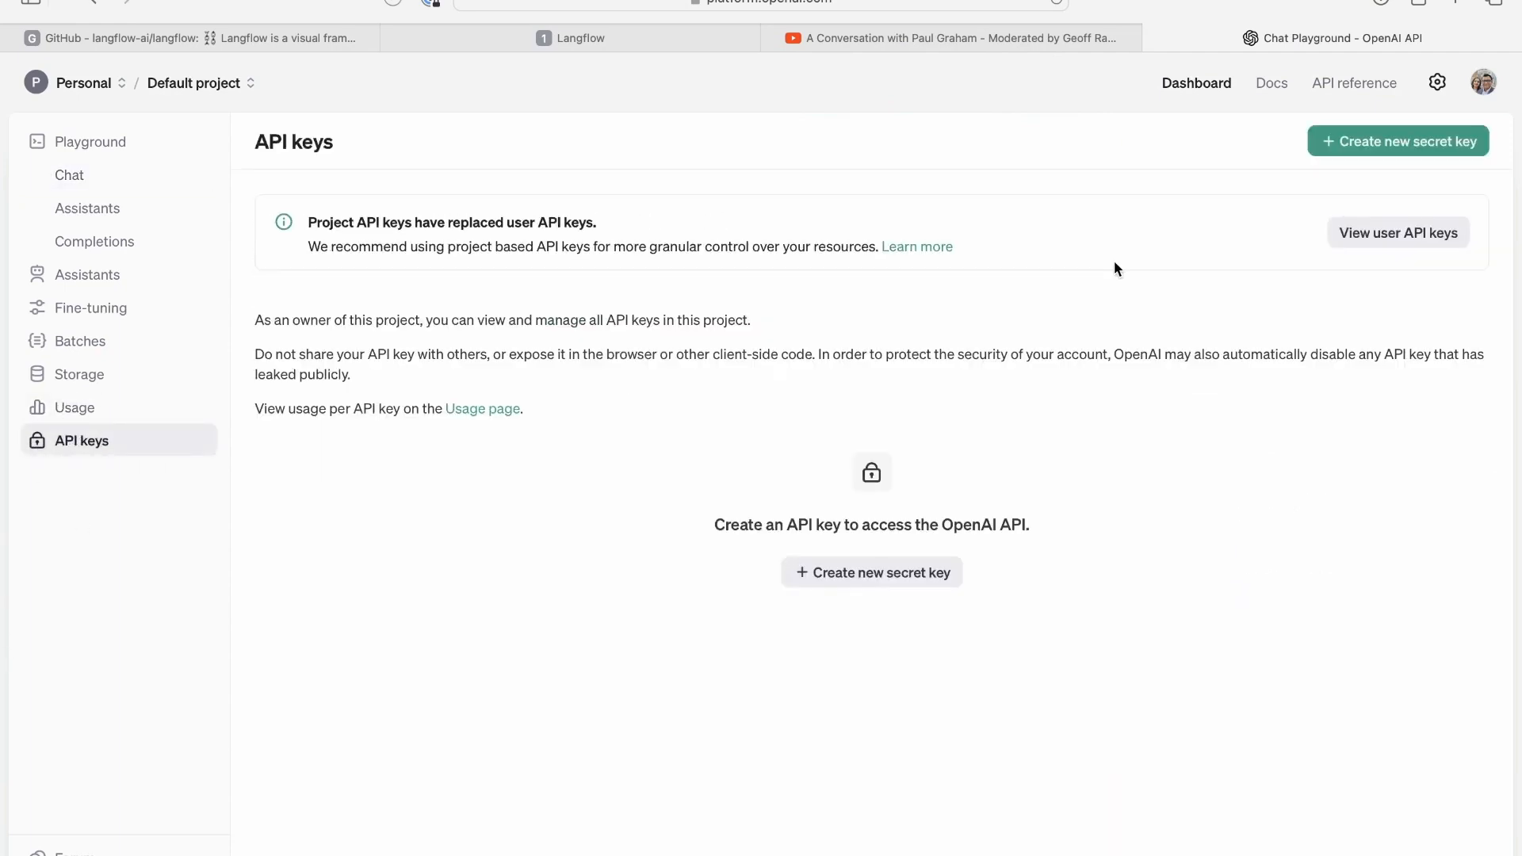
pyautogui.click(194, 82)
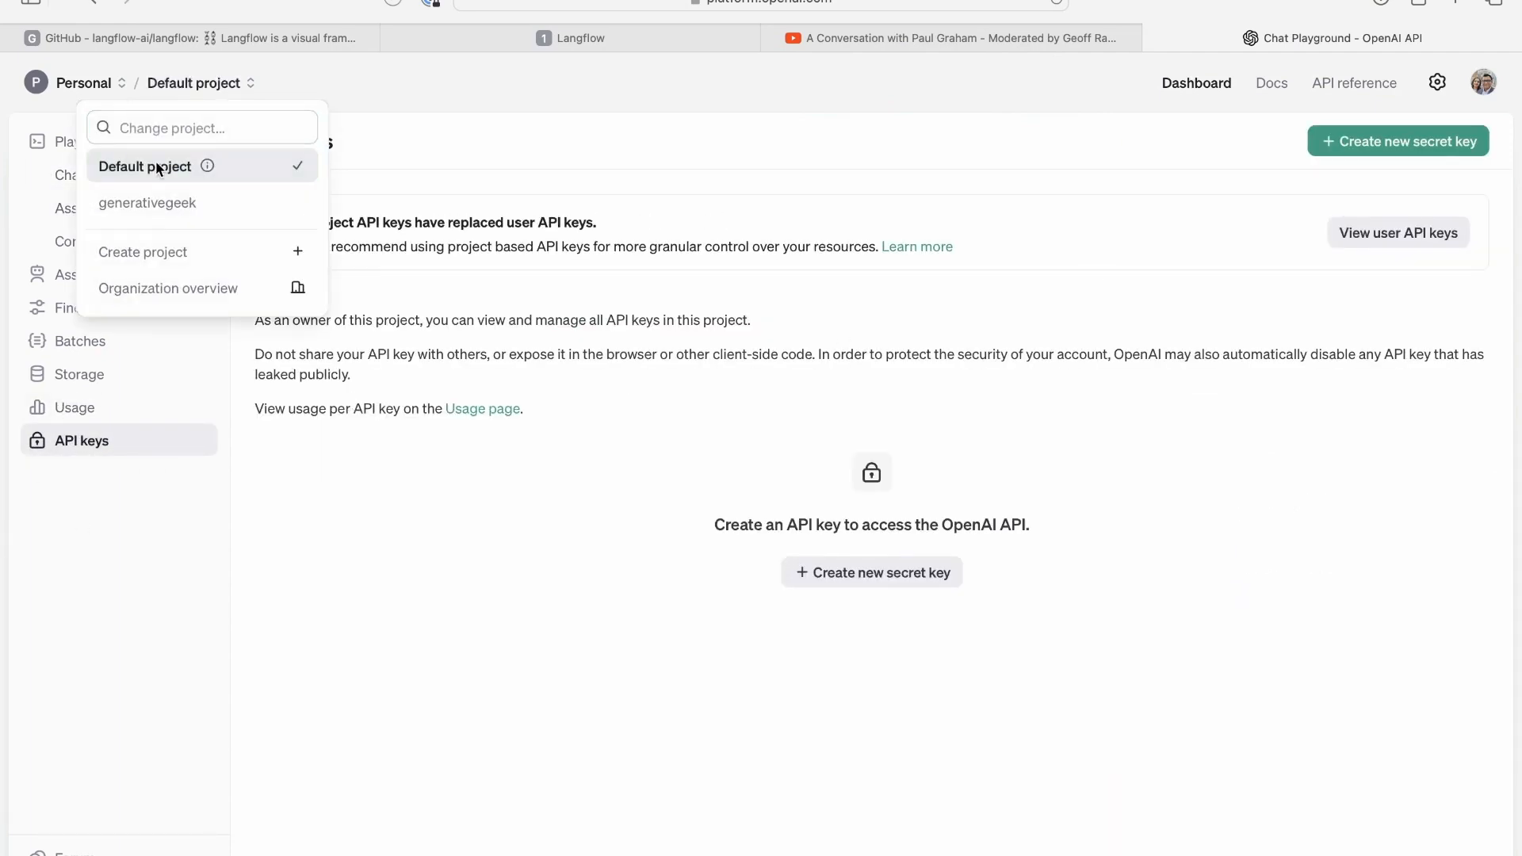
pyautogui.click(147, 200)
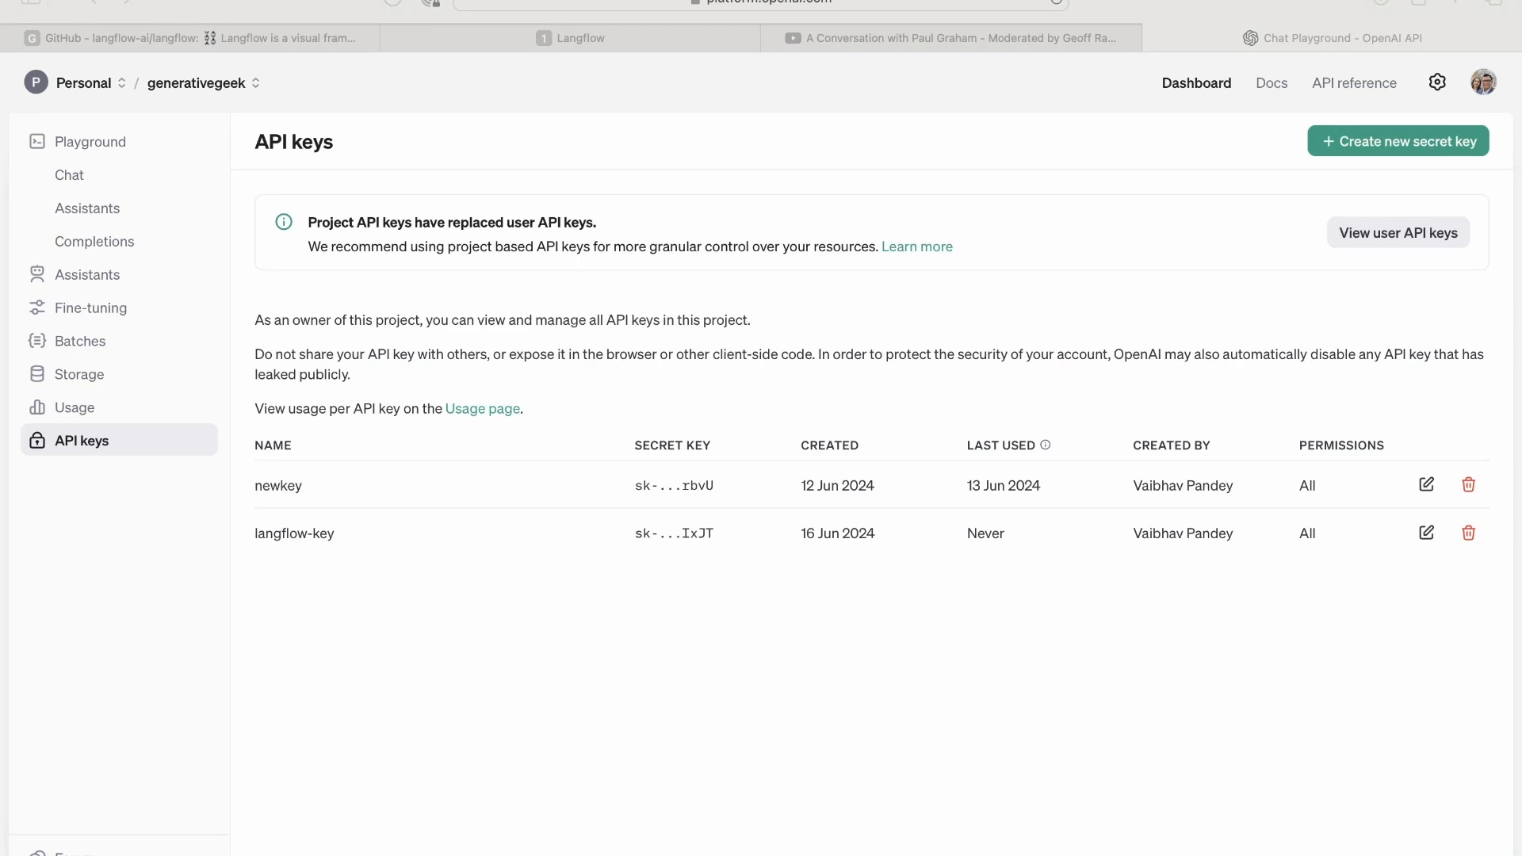
# - Return to Langflow, paste the OpenAI API key as the OPENAI_API_KEY variable's value, and save the variable
pyautogui.click(627, 38)
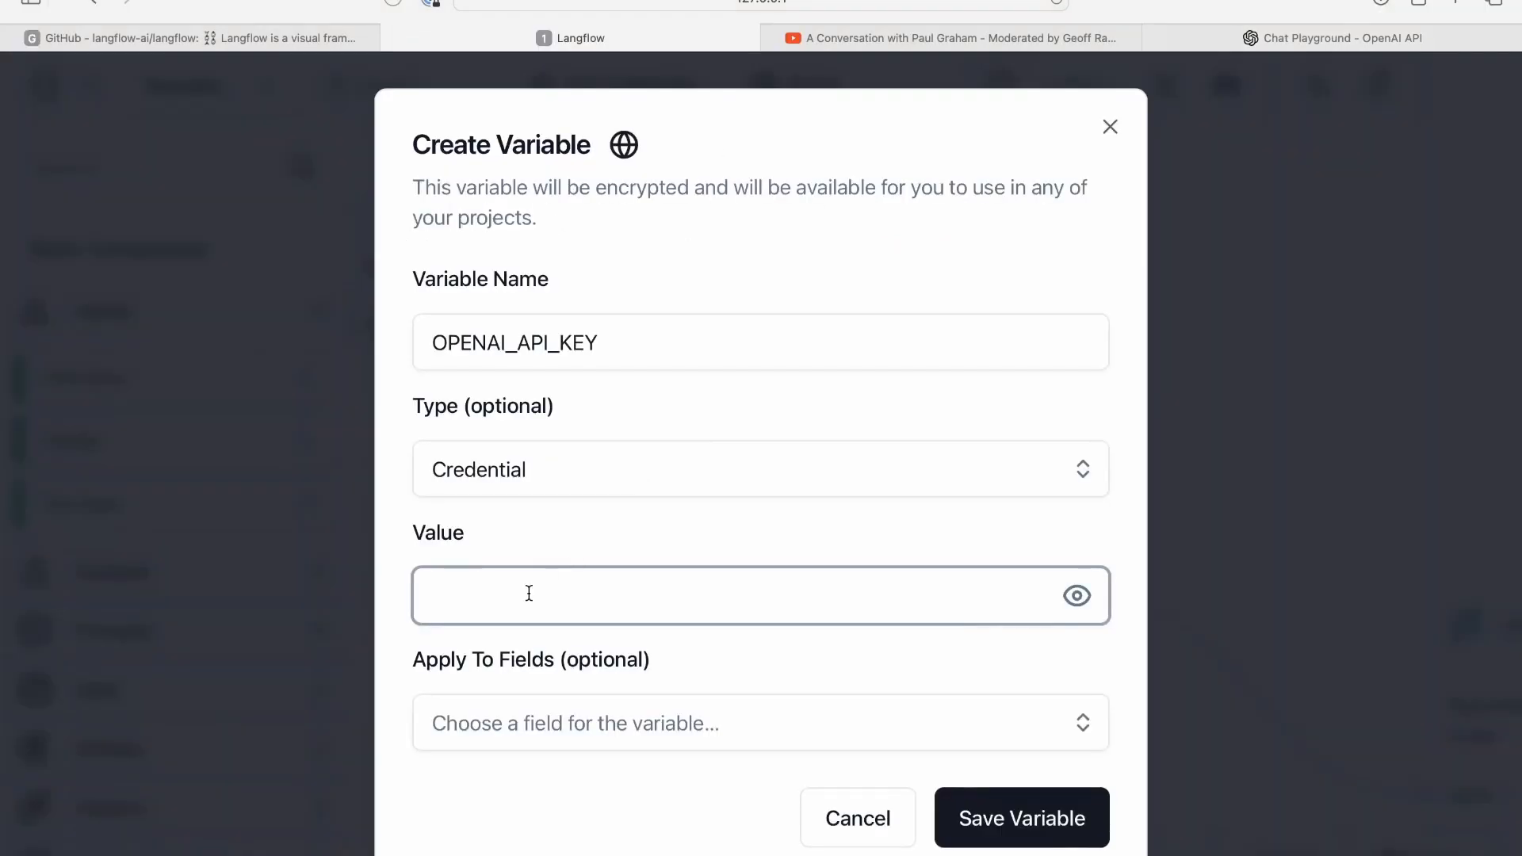
pyautogui.press('super+v')
pyautogui.click(1134, 523)
pyautogui.click(1015, 821)
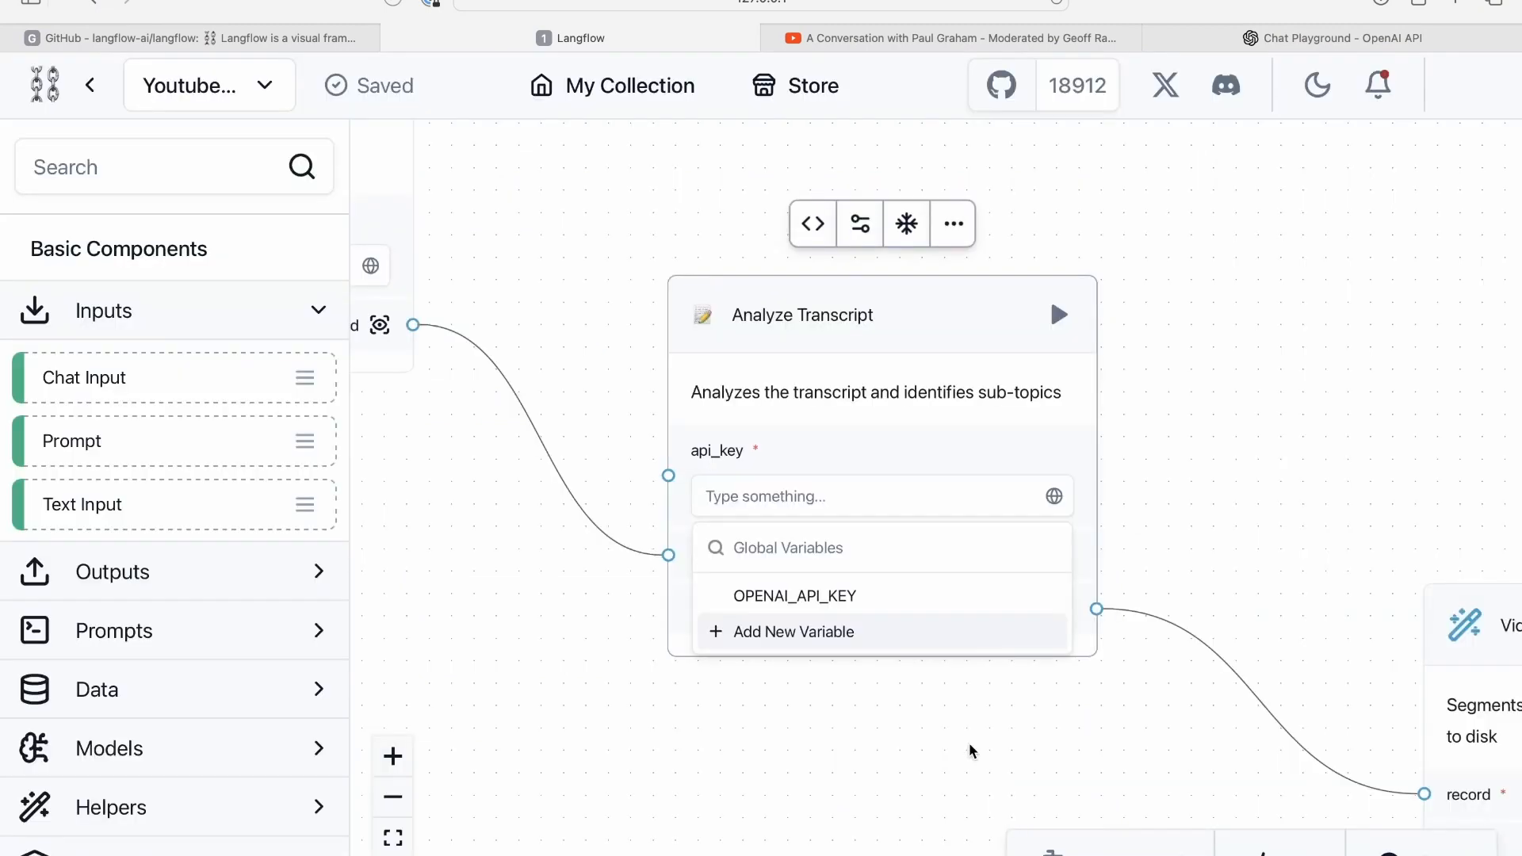
pyautogui.click(724, 763)
pyautogui.click(1054, 497)
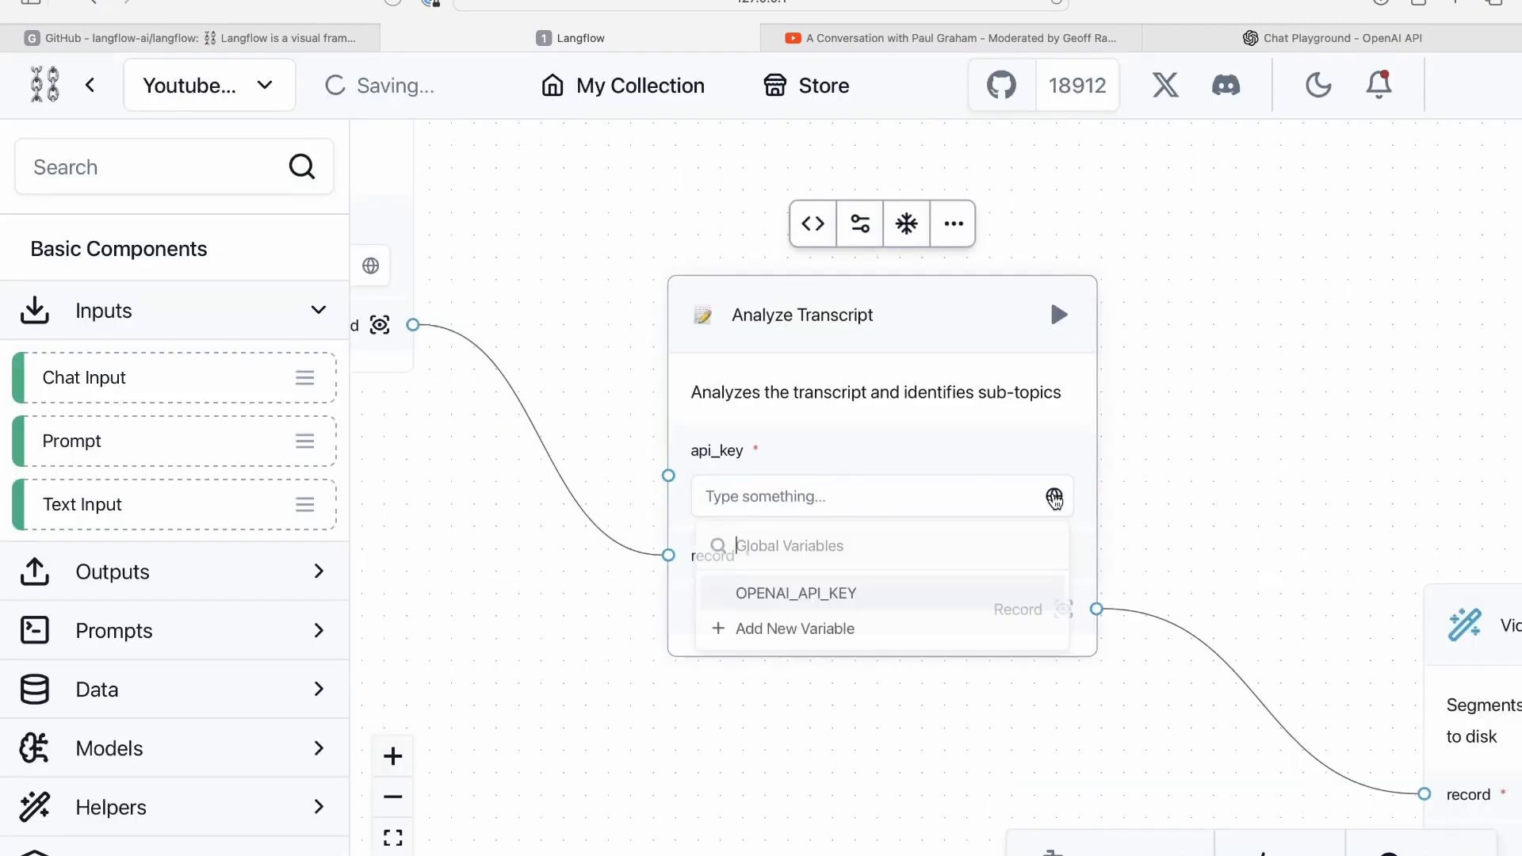
pyautogui.click(890, 496)
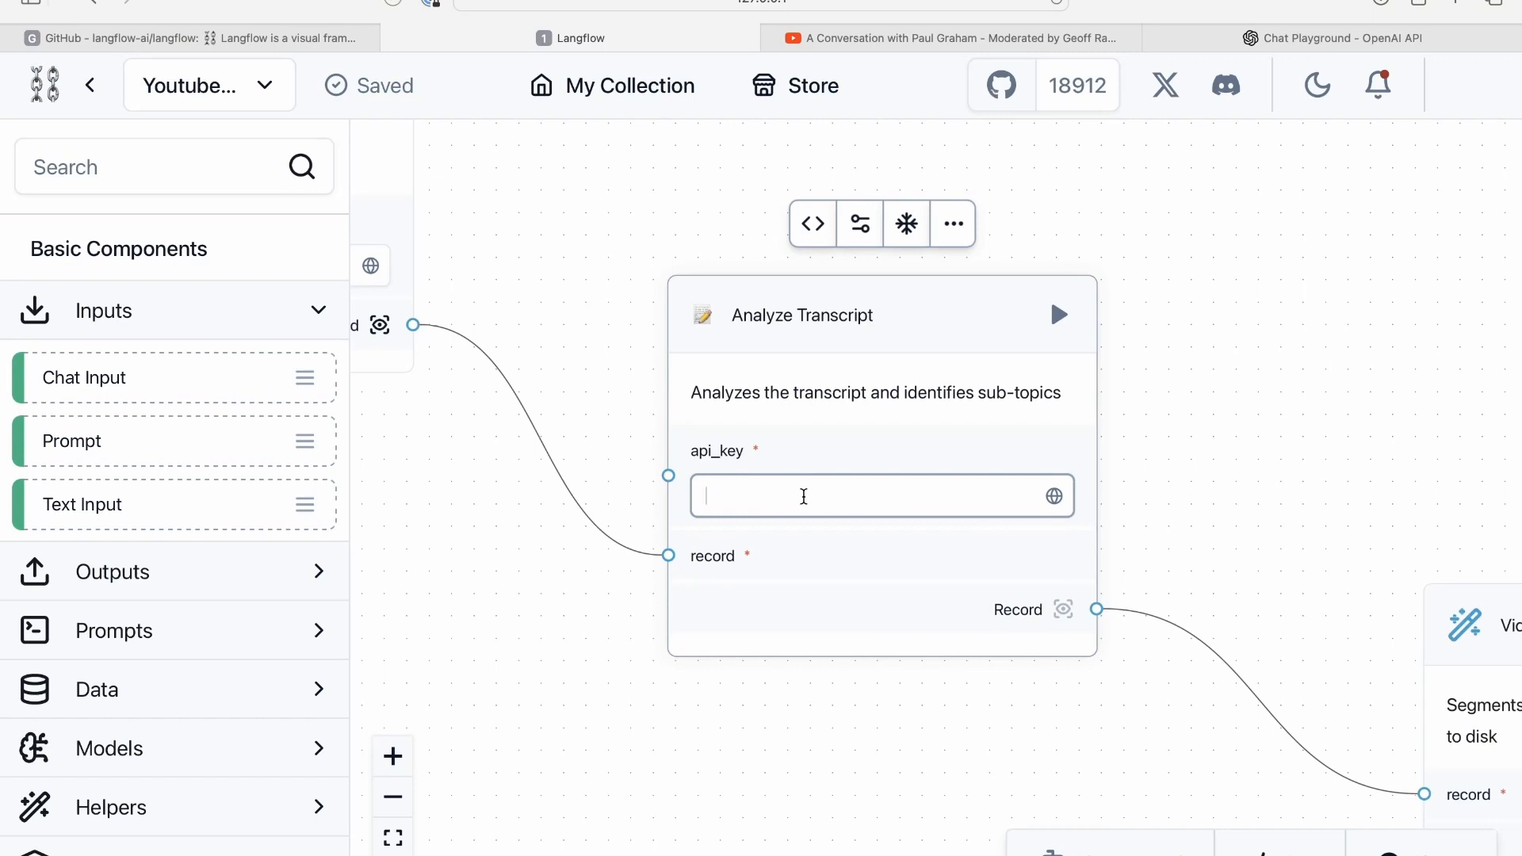
pyautogui.write('sdfs')
pyautogui.press('BackSpace')
pyautogui.press('BackSpace')
pyautogui.press('BackSpace')
pyautogui.press('BackSpace')
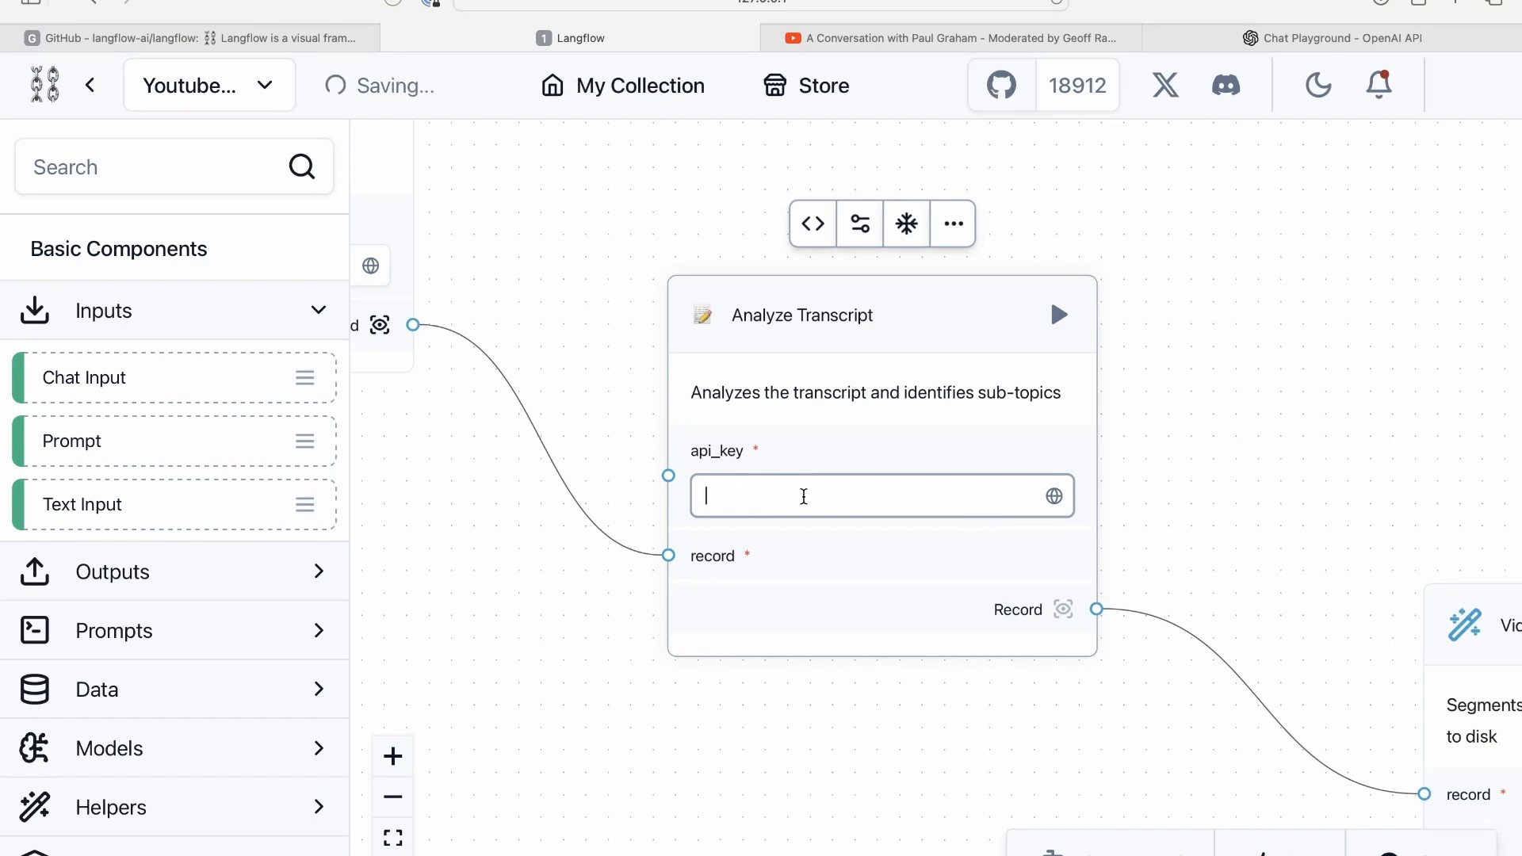
# - Assign the OPENAI_API_KEY global variable to the Analyze Transcript component's api_key field
pyautogui.click(1054, 496)
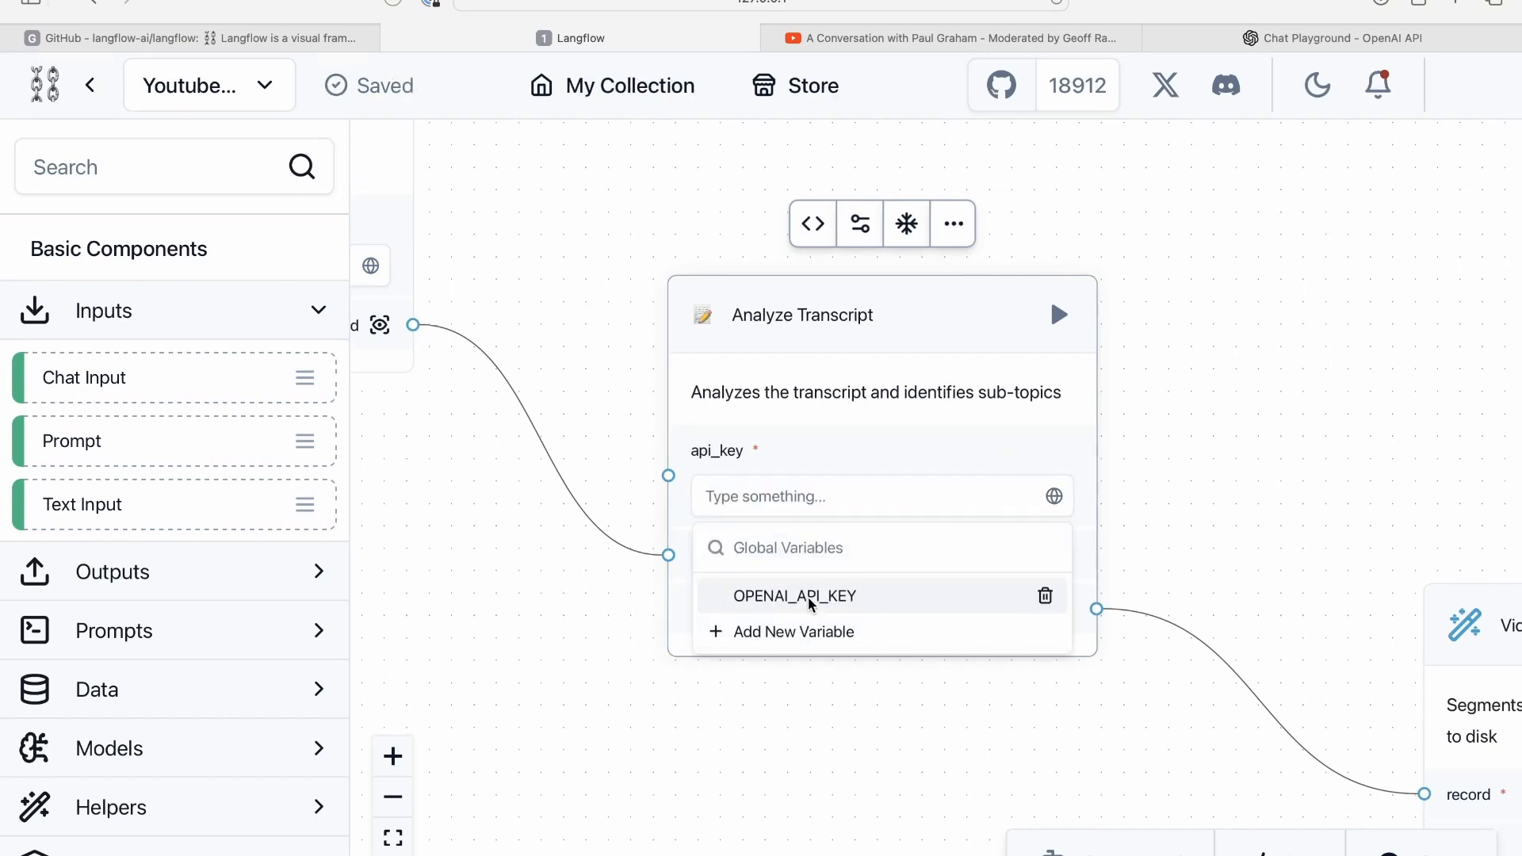
pyautogui.click(811, 602)
pyautogui.moveTo(1179, 486); pyautogui.dragTo(1032, 427)
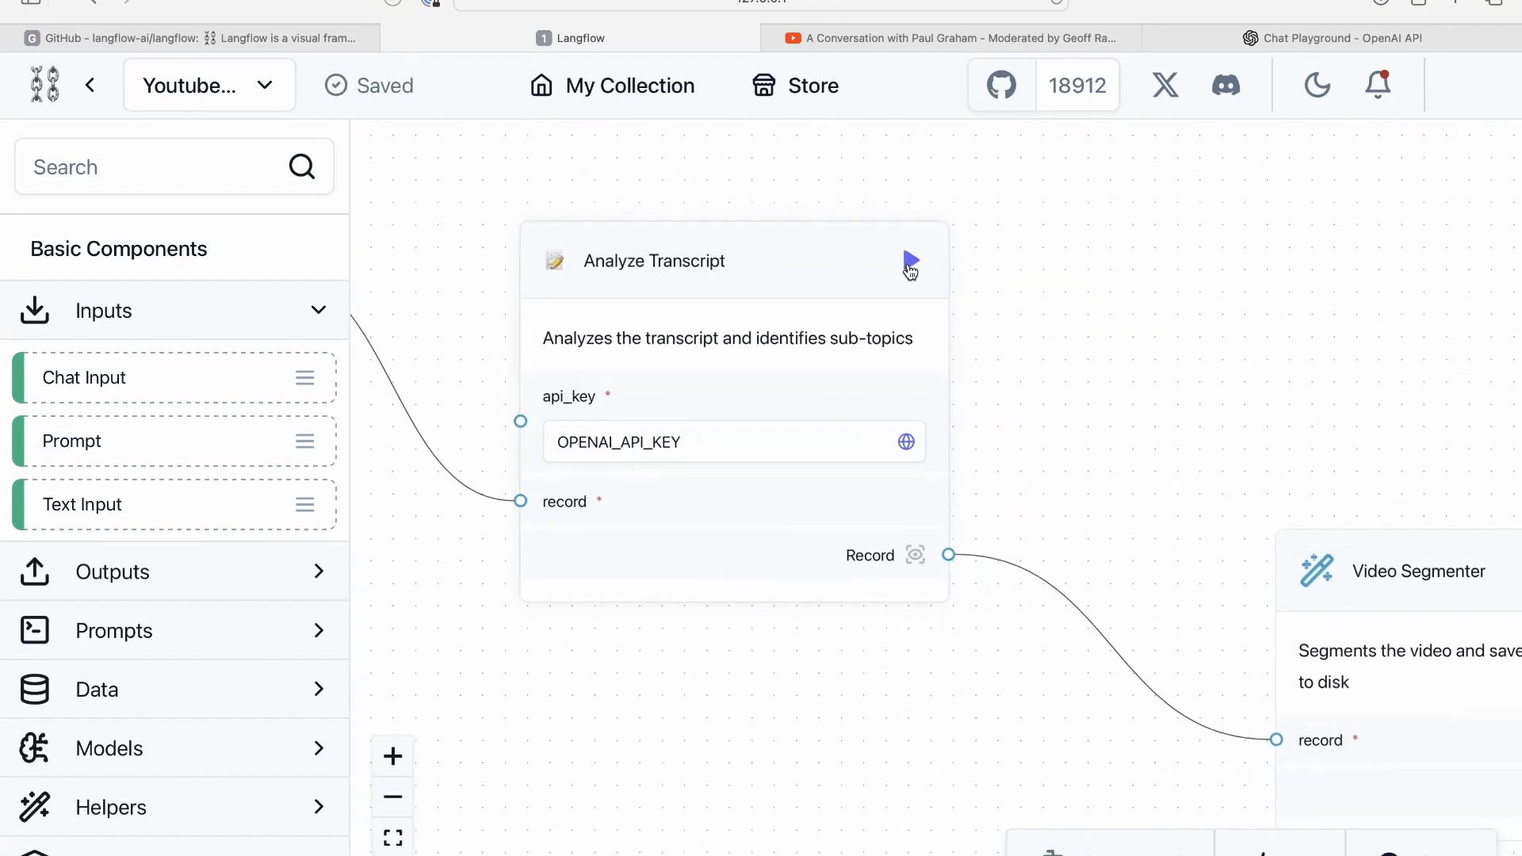
# - Examine in the Analyze Transcript code how segments are added to the record and which fields Segment defines, and close it
pyautogui.moveTo(1113, 346); pyautogui.dragTo(1072, 300)
pyautogui.click(550, 241)
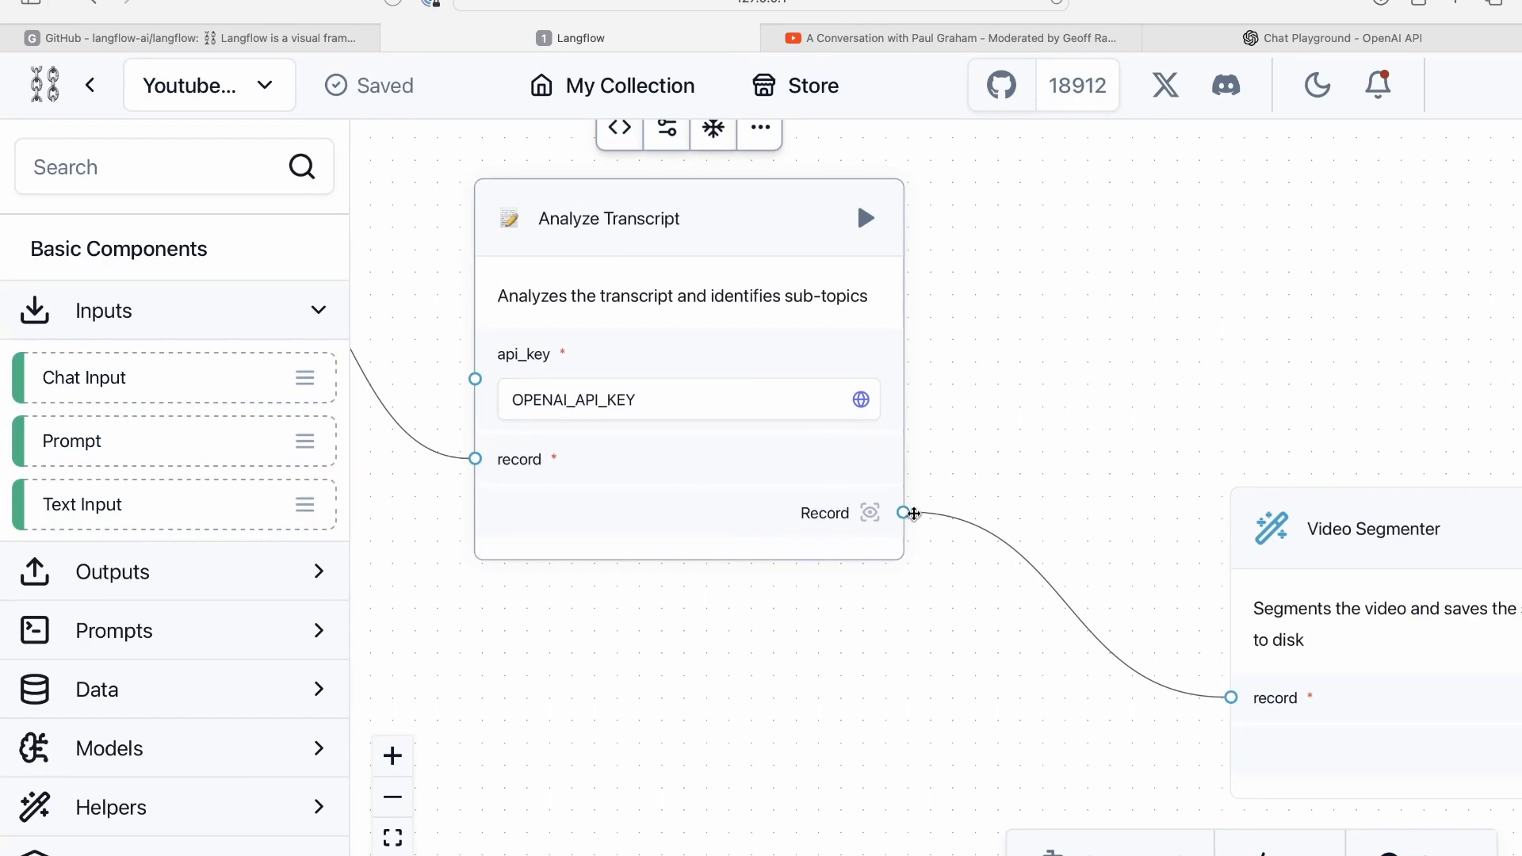
pyautogui.click(620, 127)
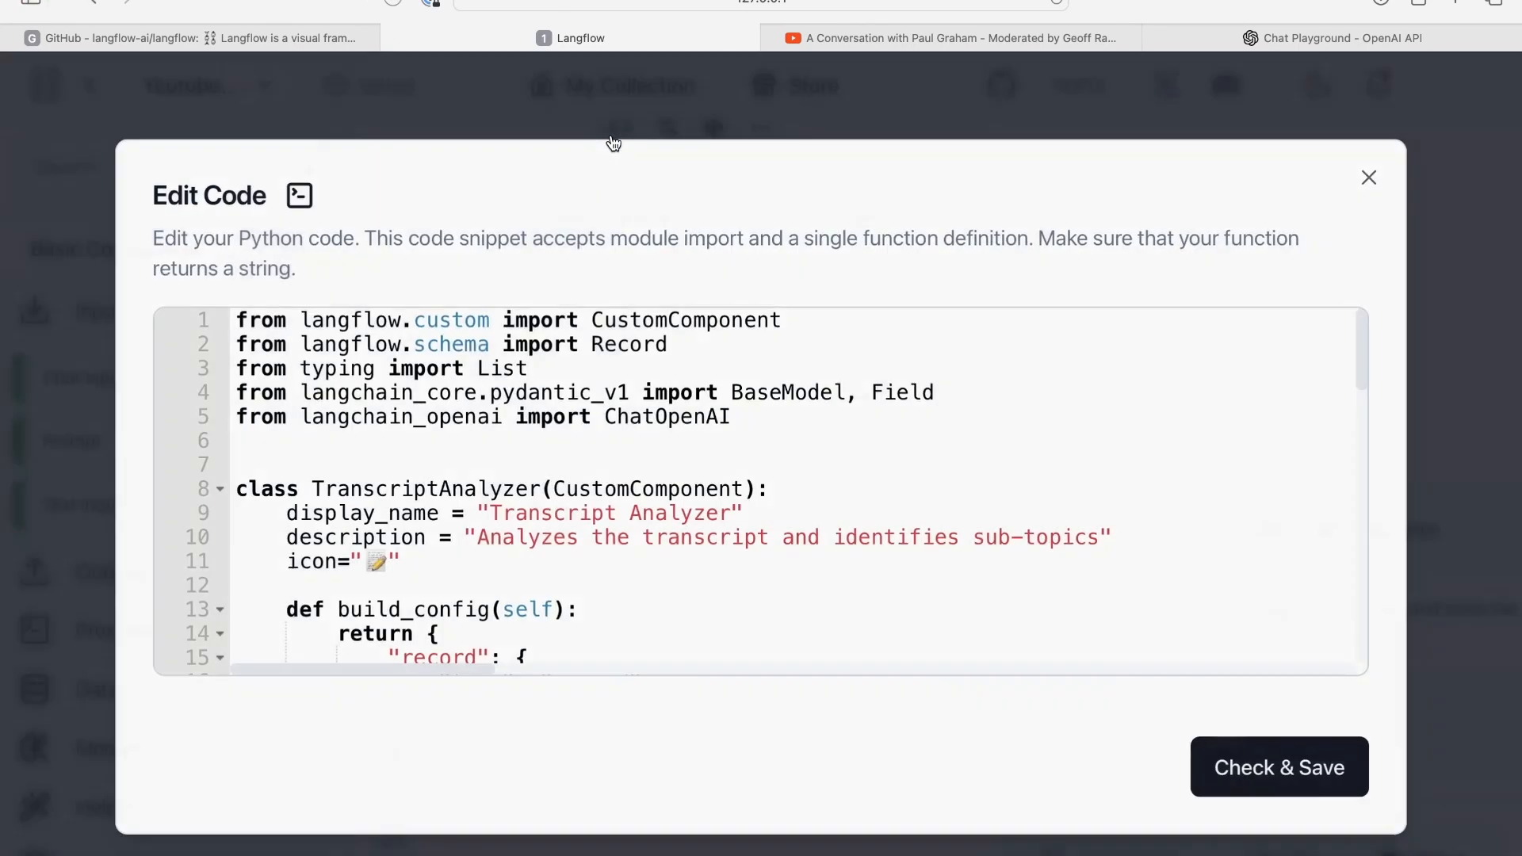
pyautogui.scroll(-10, 652, 566)
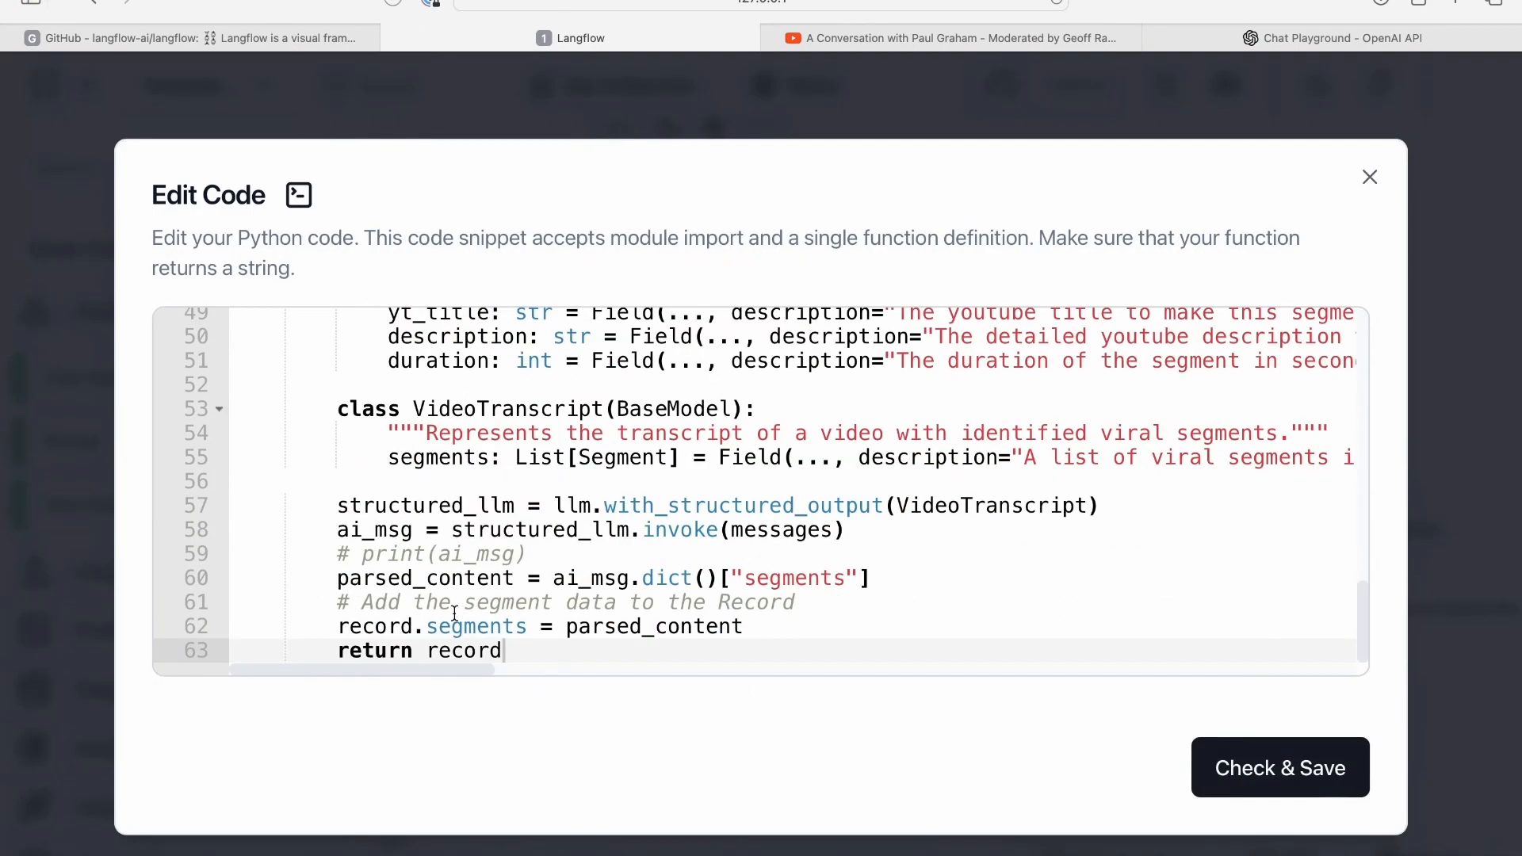
pyautogui.moveTo(357, 632); pyautogui.dragTo(413, 557)
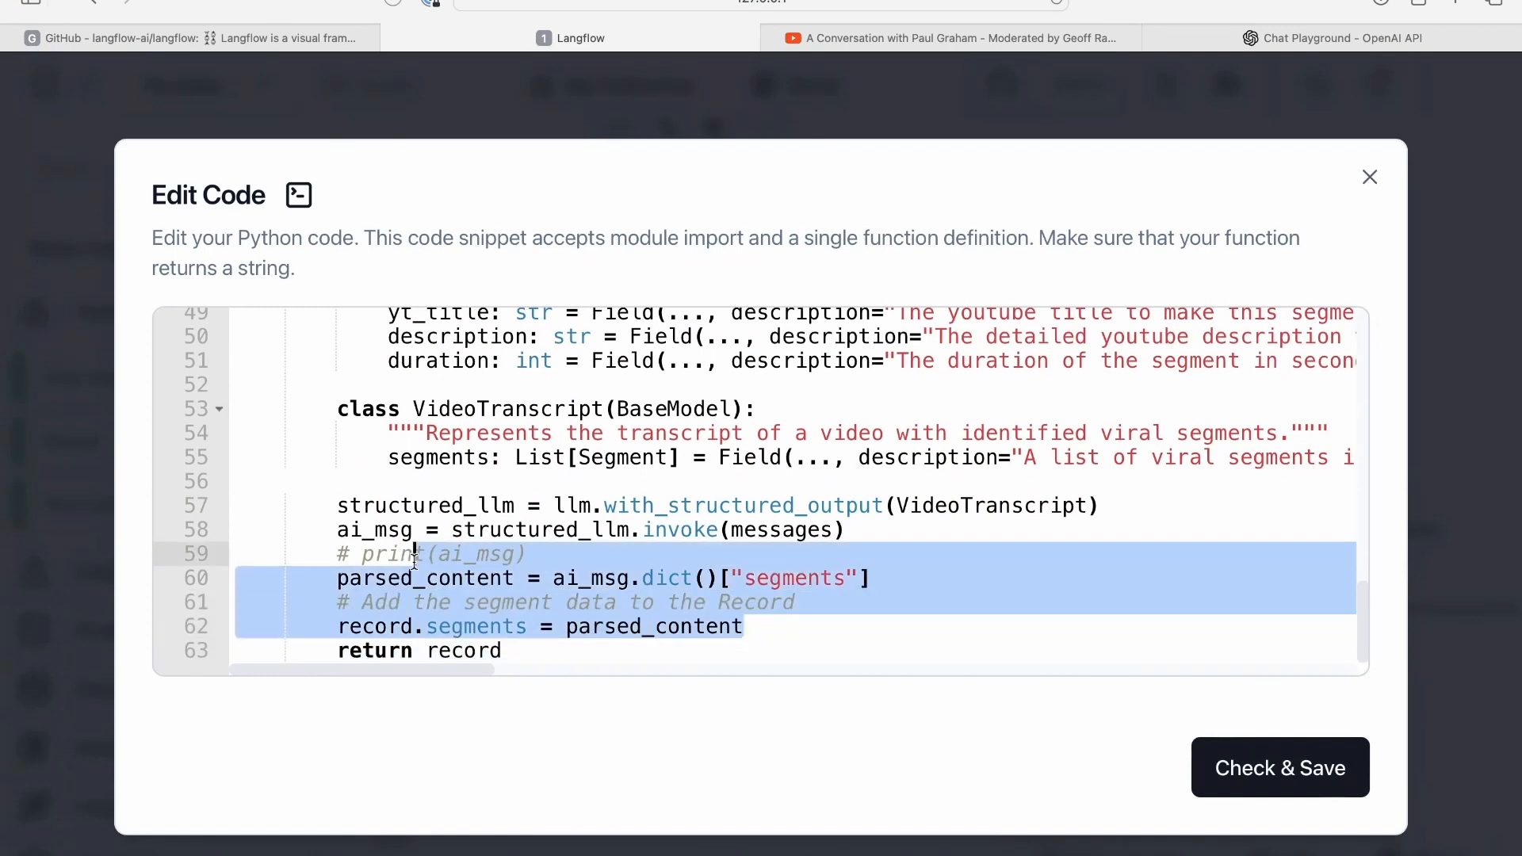
pyautogui.click(414, 557)
pyautogui.doubleClick(787, 580)
pyautogui.click(781, 628)
pyautogui.scroll(4, 898, 593)
pyautogui.moveTo(381, 434); pyautogui.dragTo(588, 529)
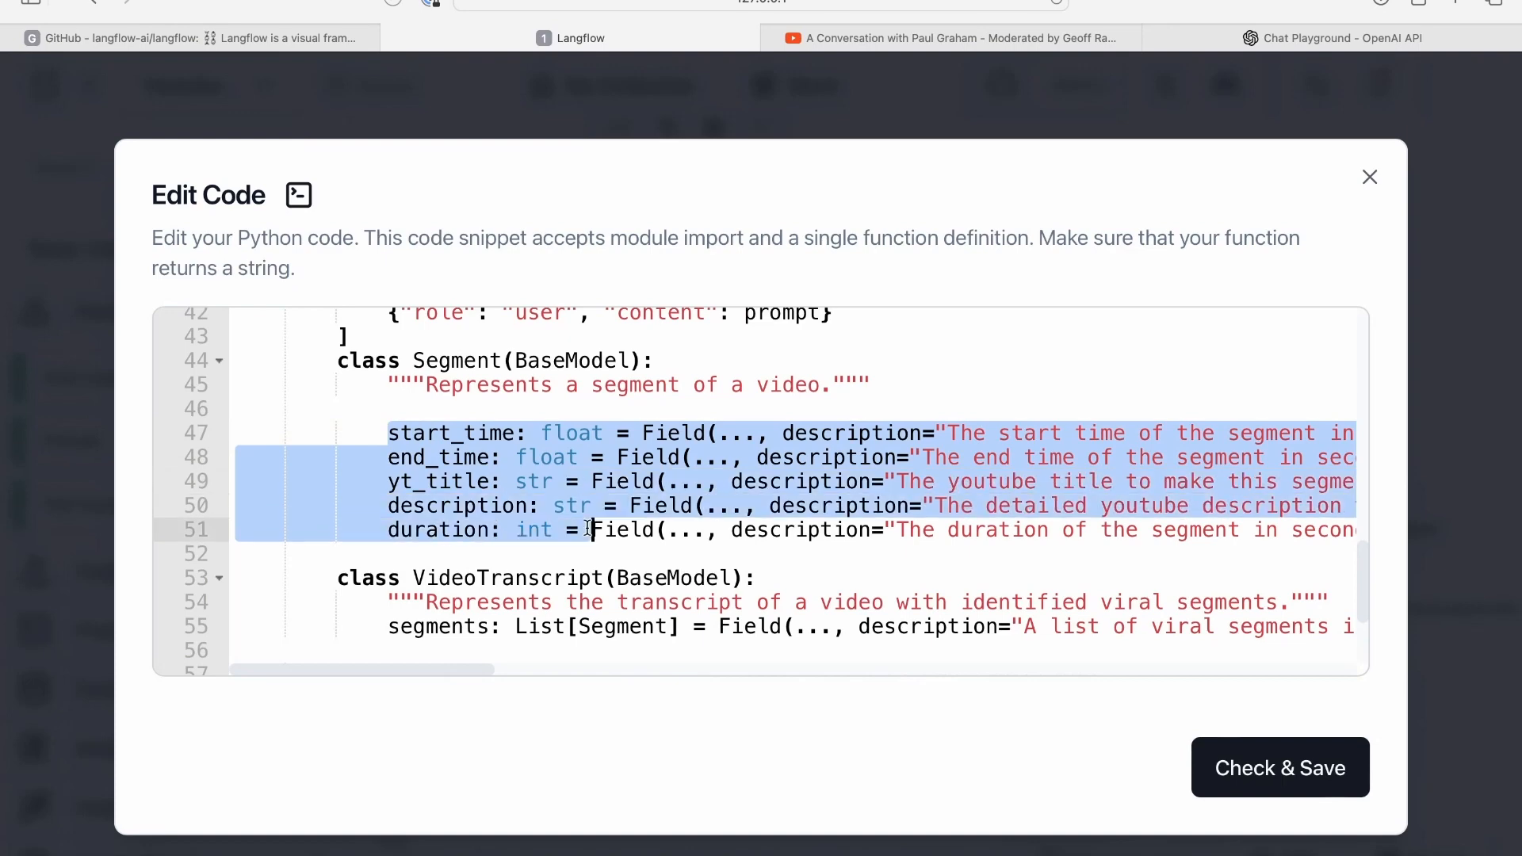
pyautogui.click(1369, 177)
# - Open the Video Segmenter component's code and examine it down to the generated_clips directory creation and the segment loop
pyautogui.moveTo(1170, 597); pyautogui.dragTo(926, 442)
pyautogui.click(1071, 378)
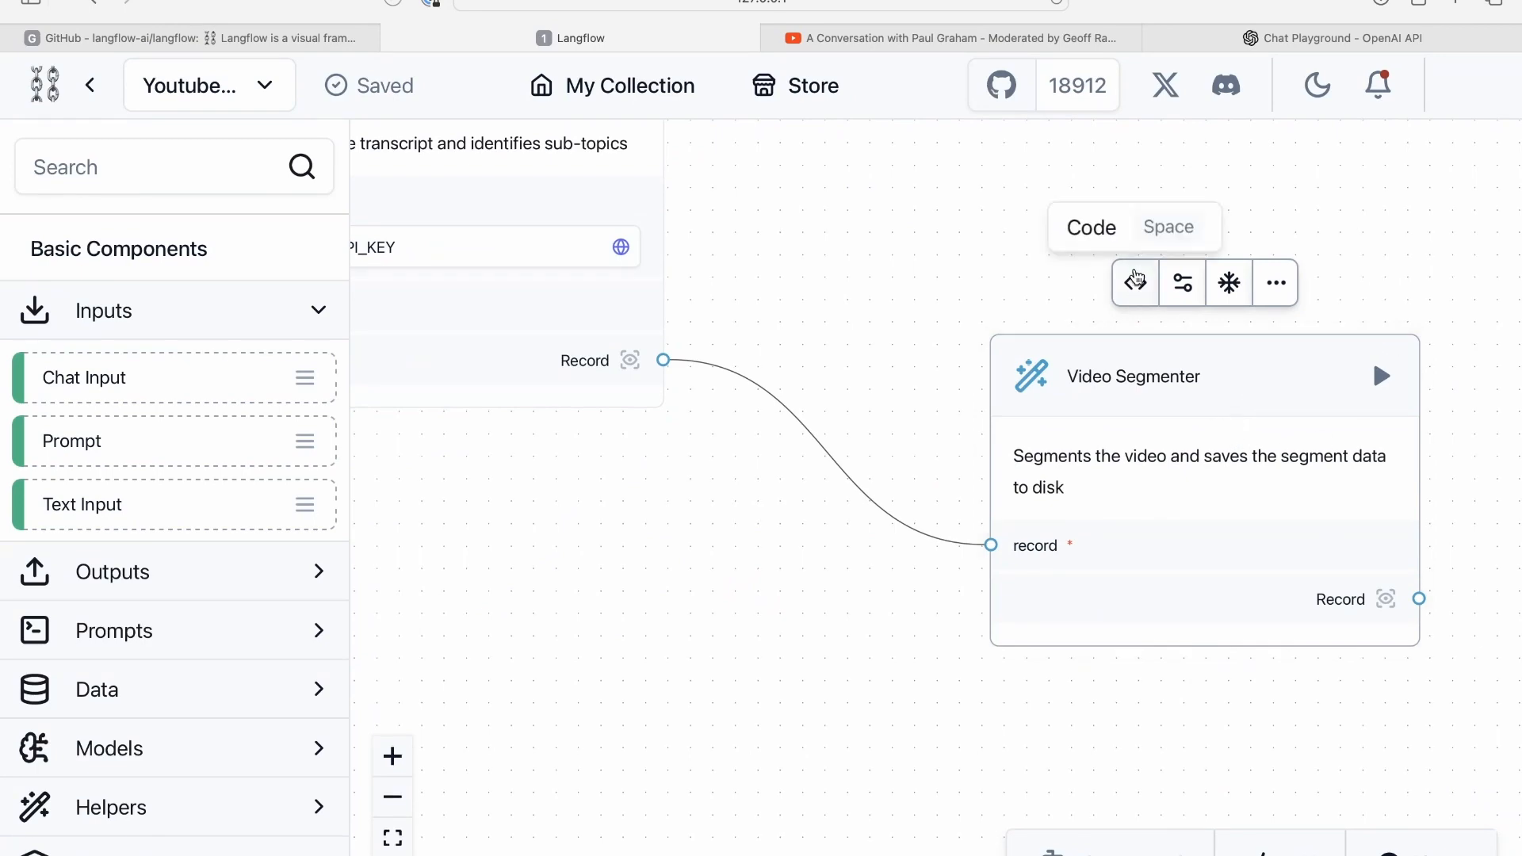
pyautogui.click(1135, 283)
pyautogui.scroll(-3, 614, 514)
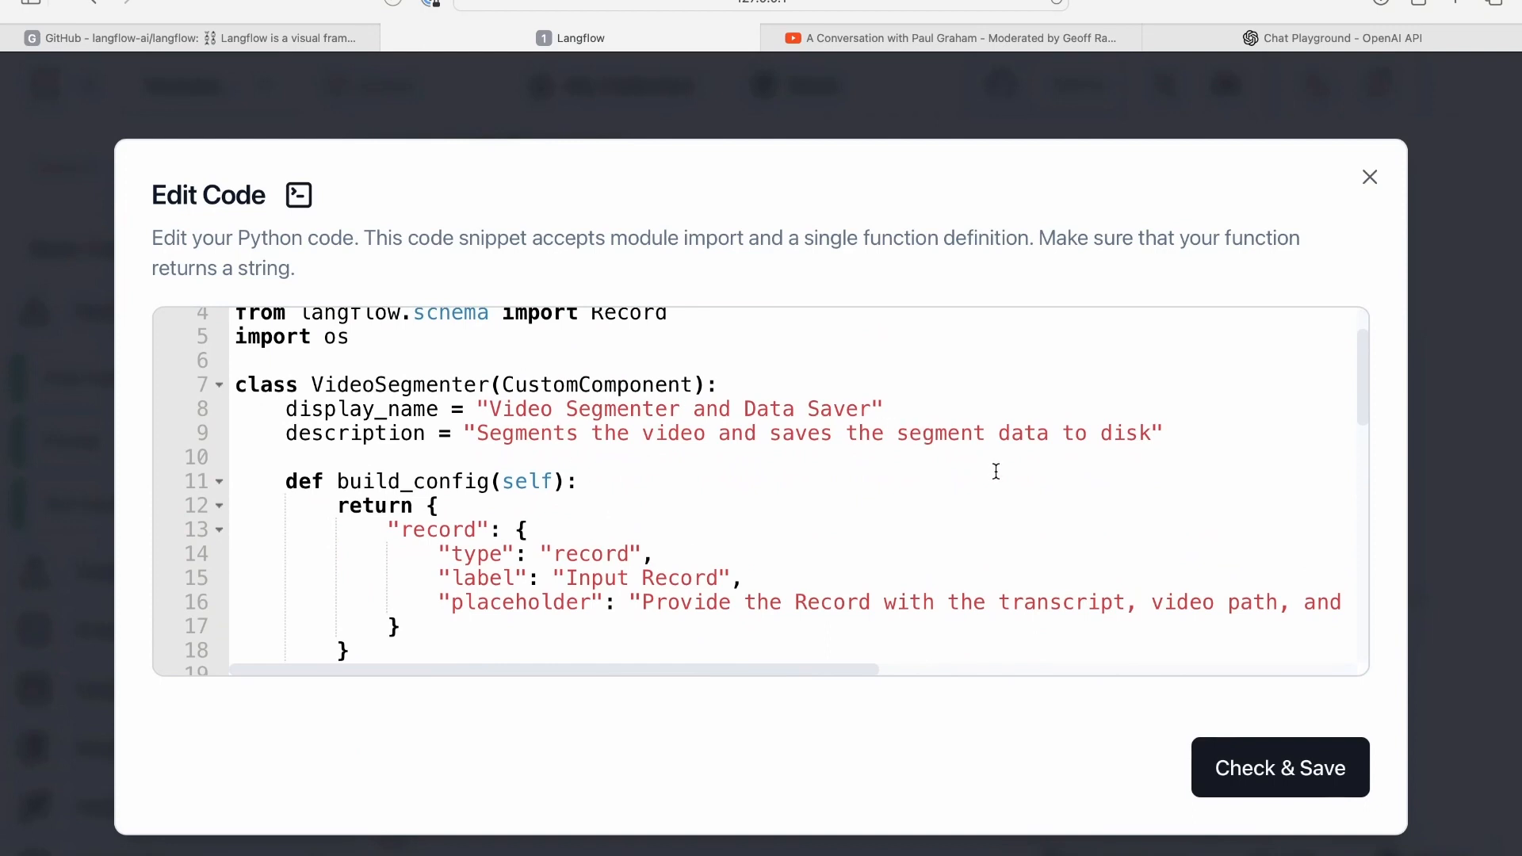
pyautogui.scroll(-10, 1104, 436)
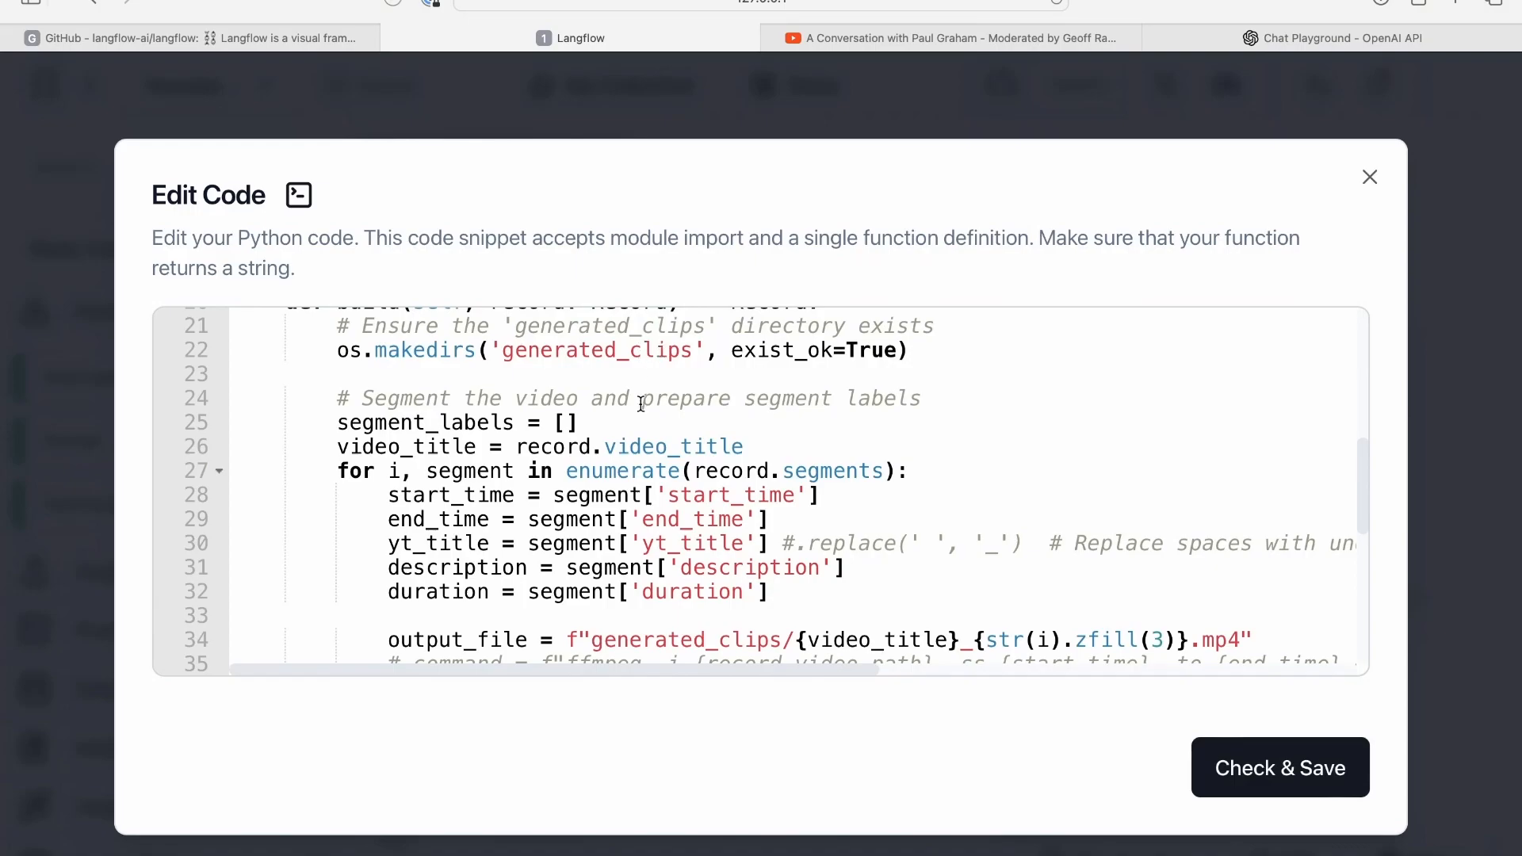
# - Switch to VS Code to check the project folders, collapse downloaded_video, and return to the Langflow code in Safari
pyautogui.hotkey('ctrl', 'Up')
pyautogui.click(947, 8)
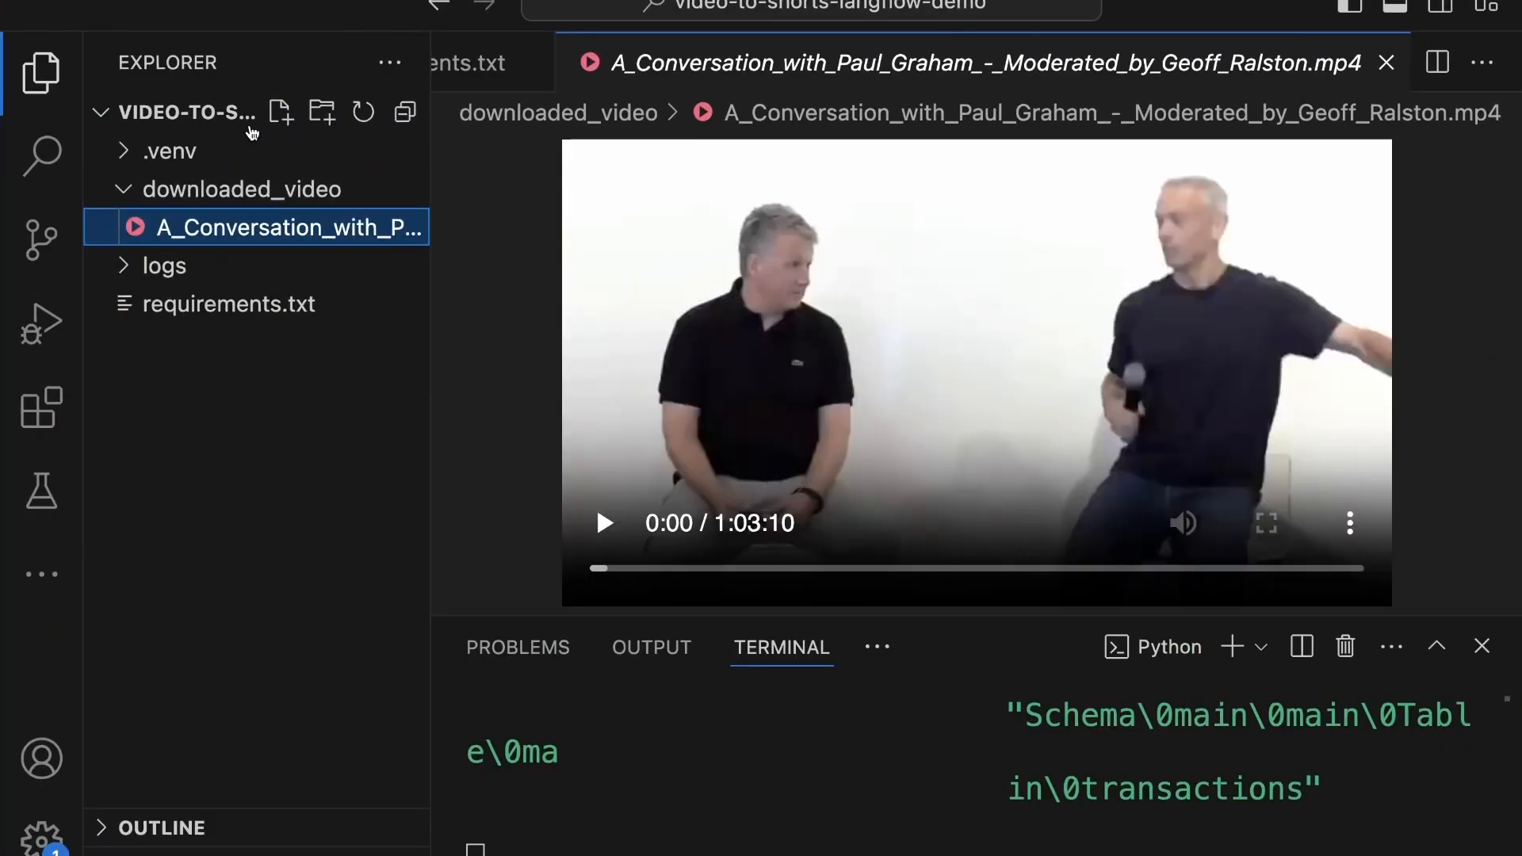
pyautogui.click(127, 190)
pyautogui.hotkey('ctrl', 'Up')
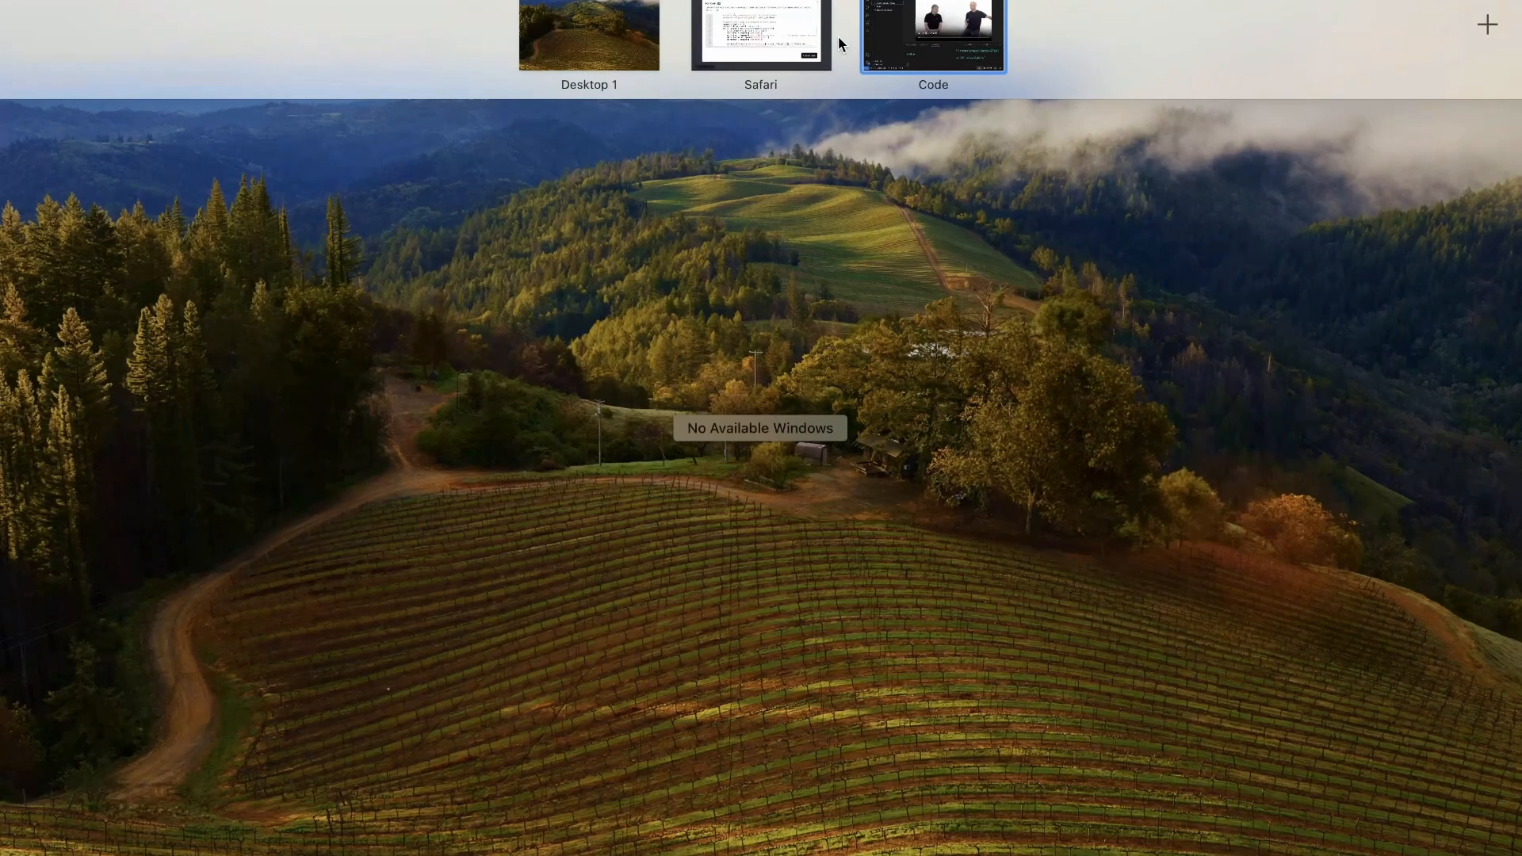
pyautogui.click(827, 39)
# - Examine the Video Segmenter code's segment loop, ffmpeg command, and saving of the label and JSON files, and close it
pyautogui.scroll(-3, 727, 557)
pyautogui.scroll(3, 690, 547)
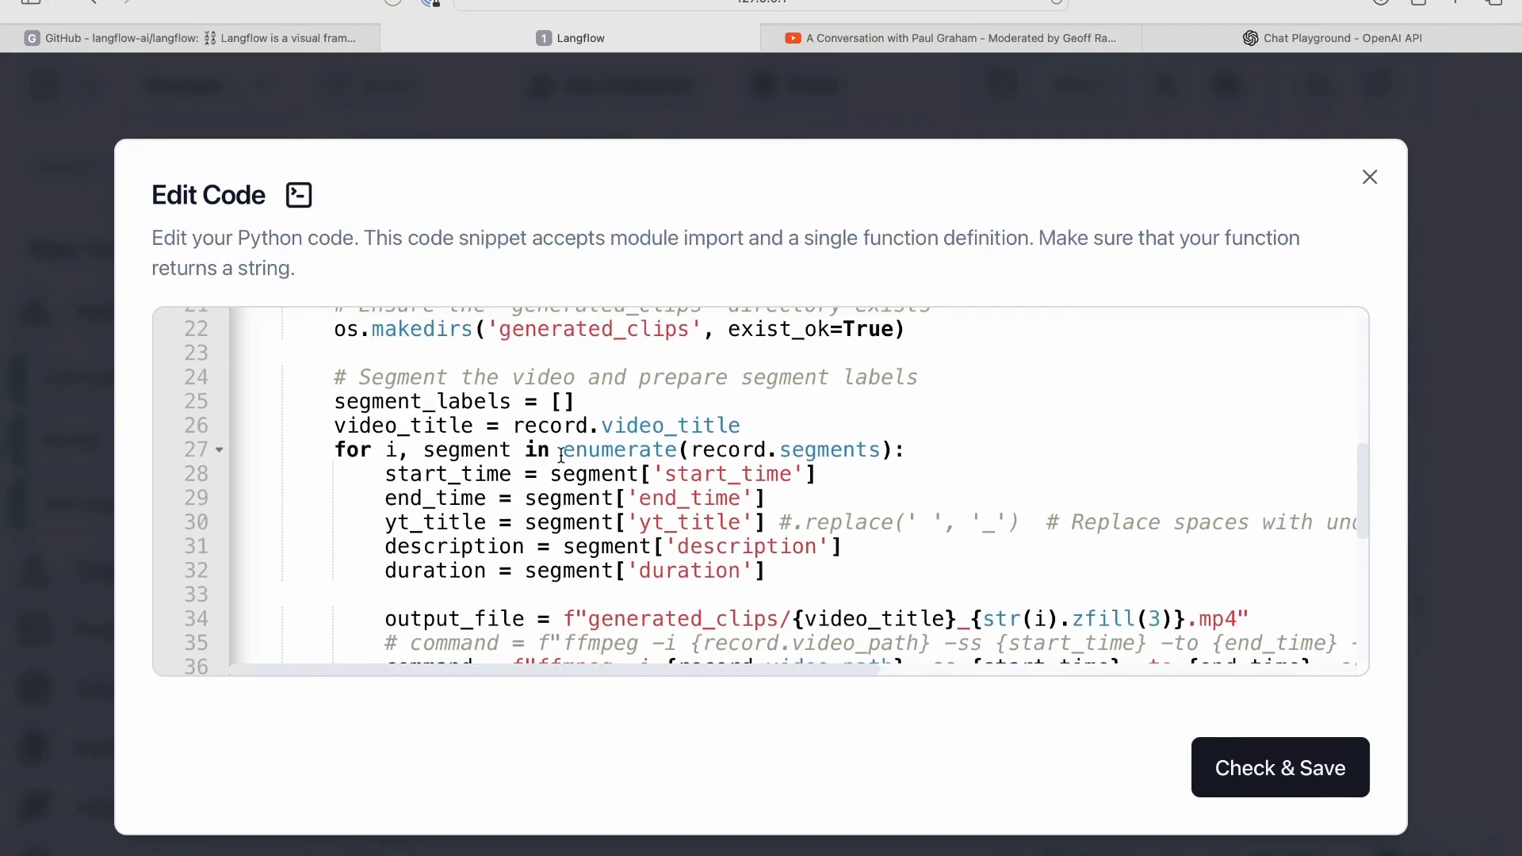
pyautogui.scroll(7, 676, 478)
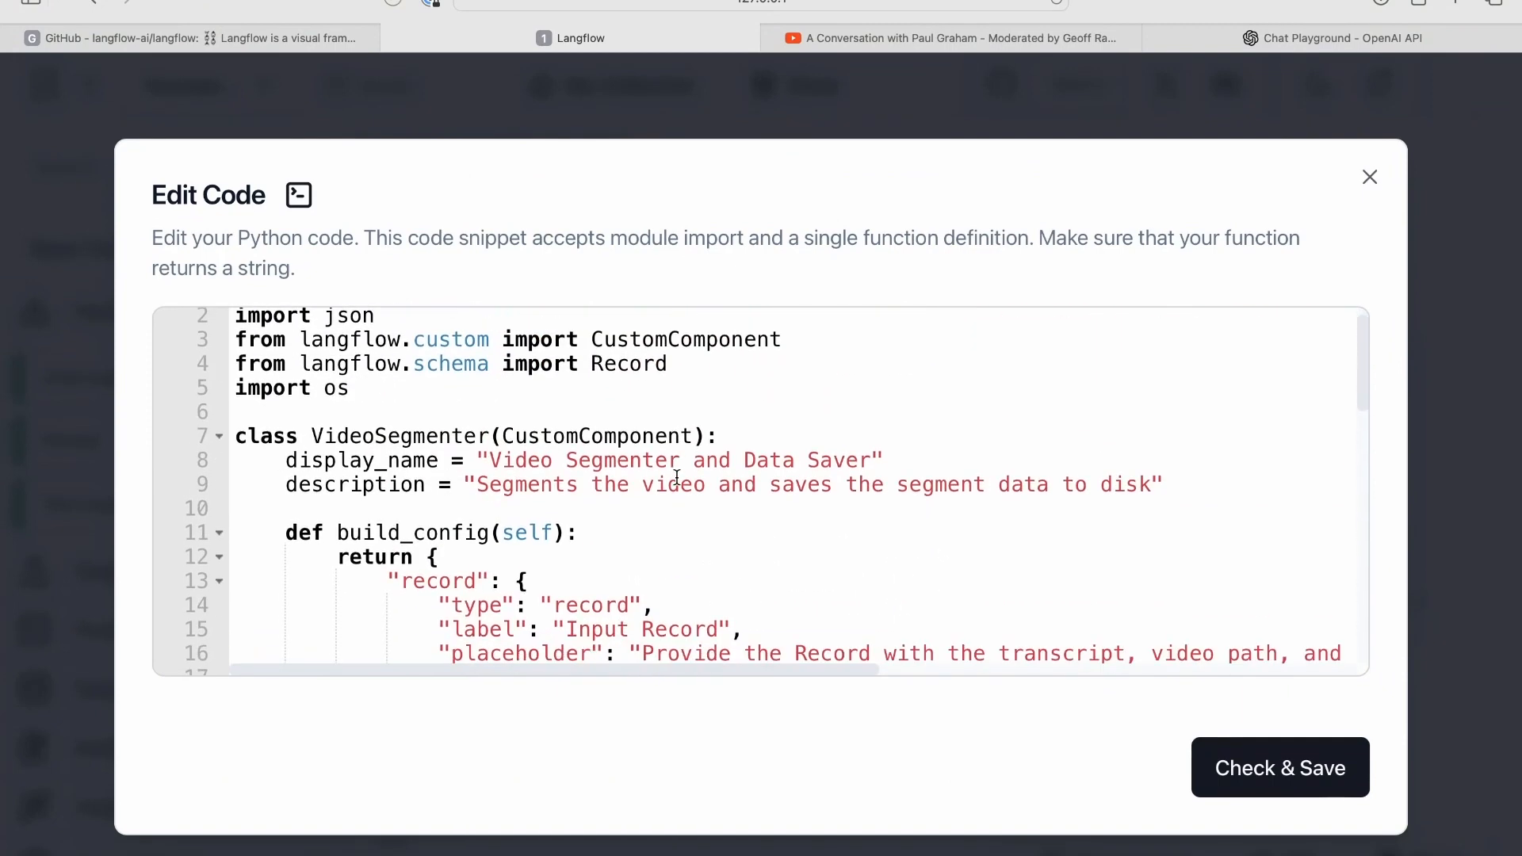
pyautogui.scroll(-8, 676, 478)
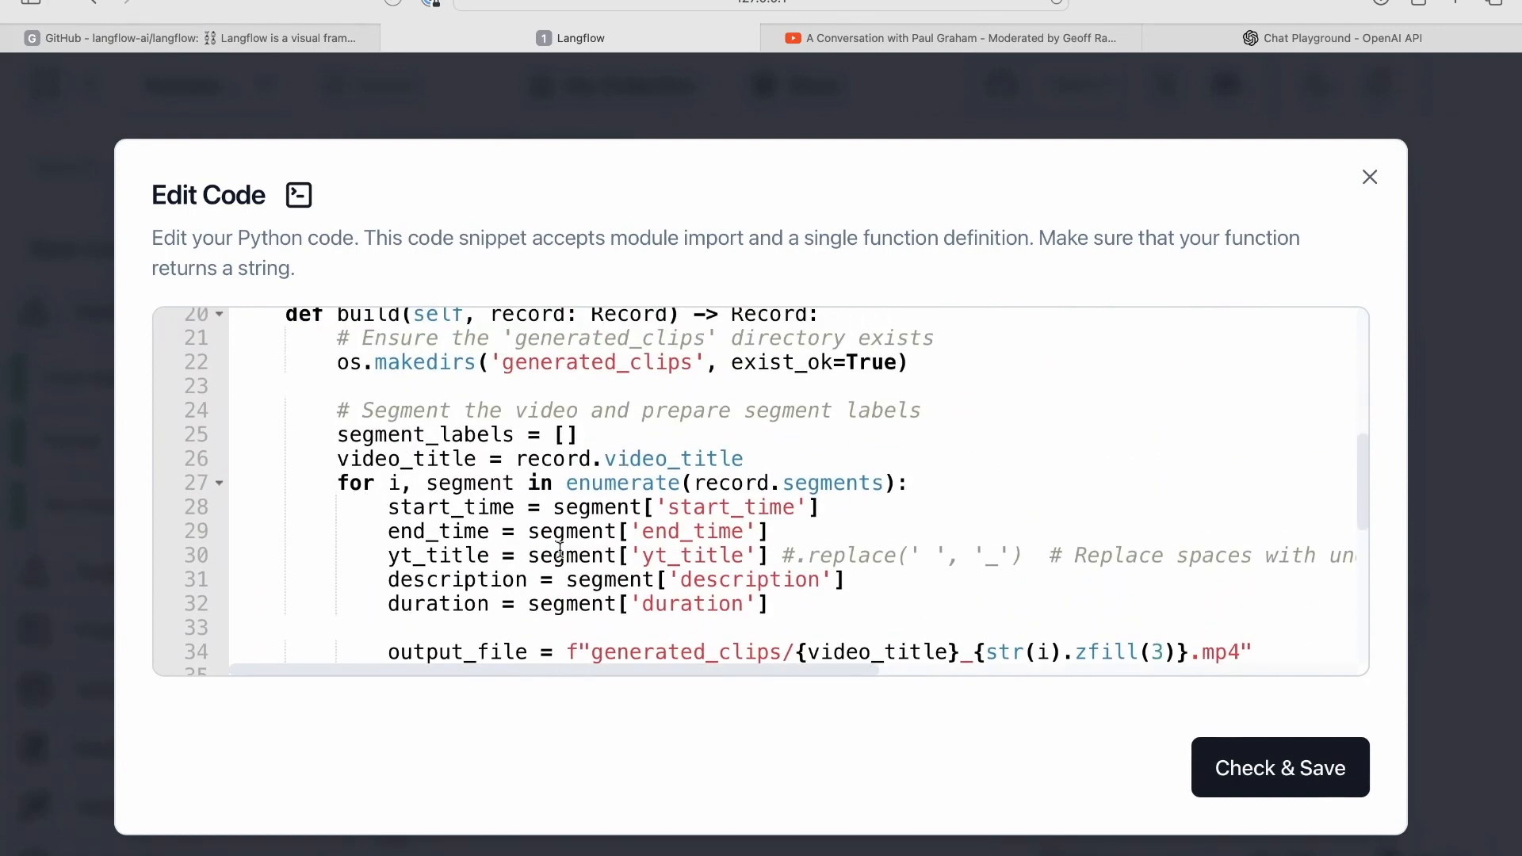
pyautogui.scroll(-2, 560, 549)
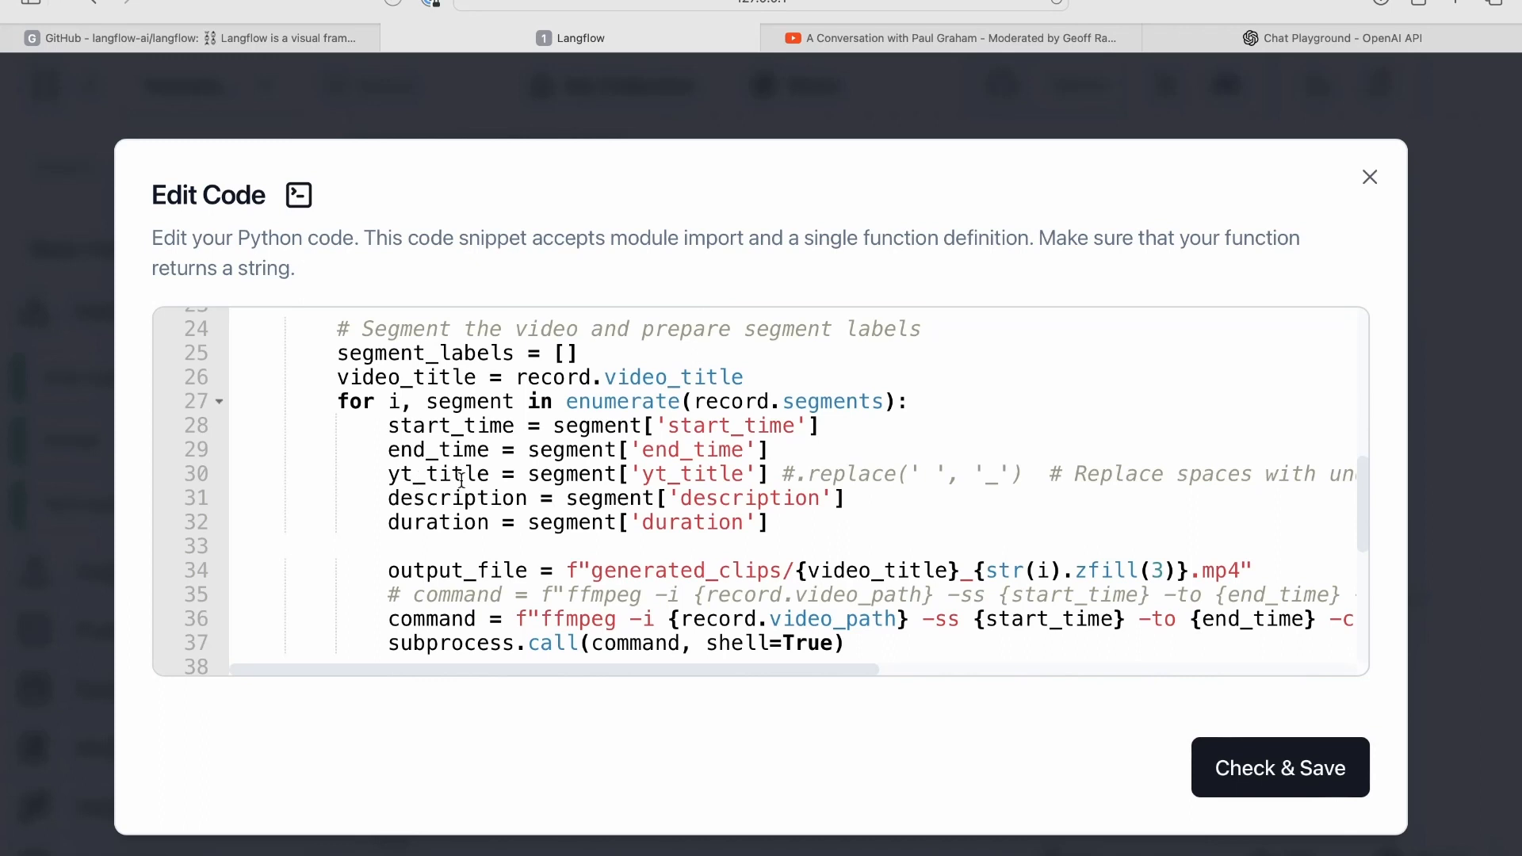
pyautogui.scroll(-4, 501, 538)
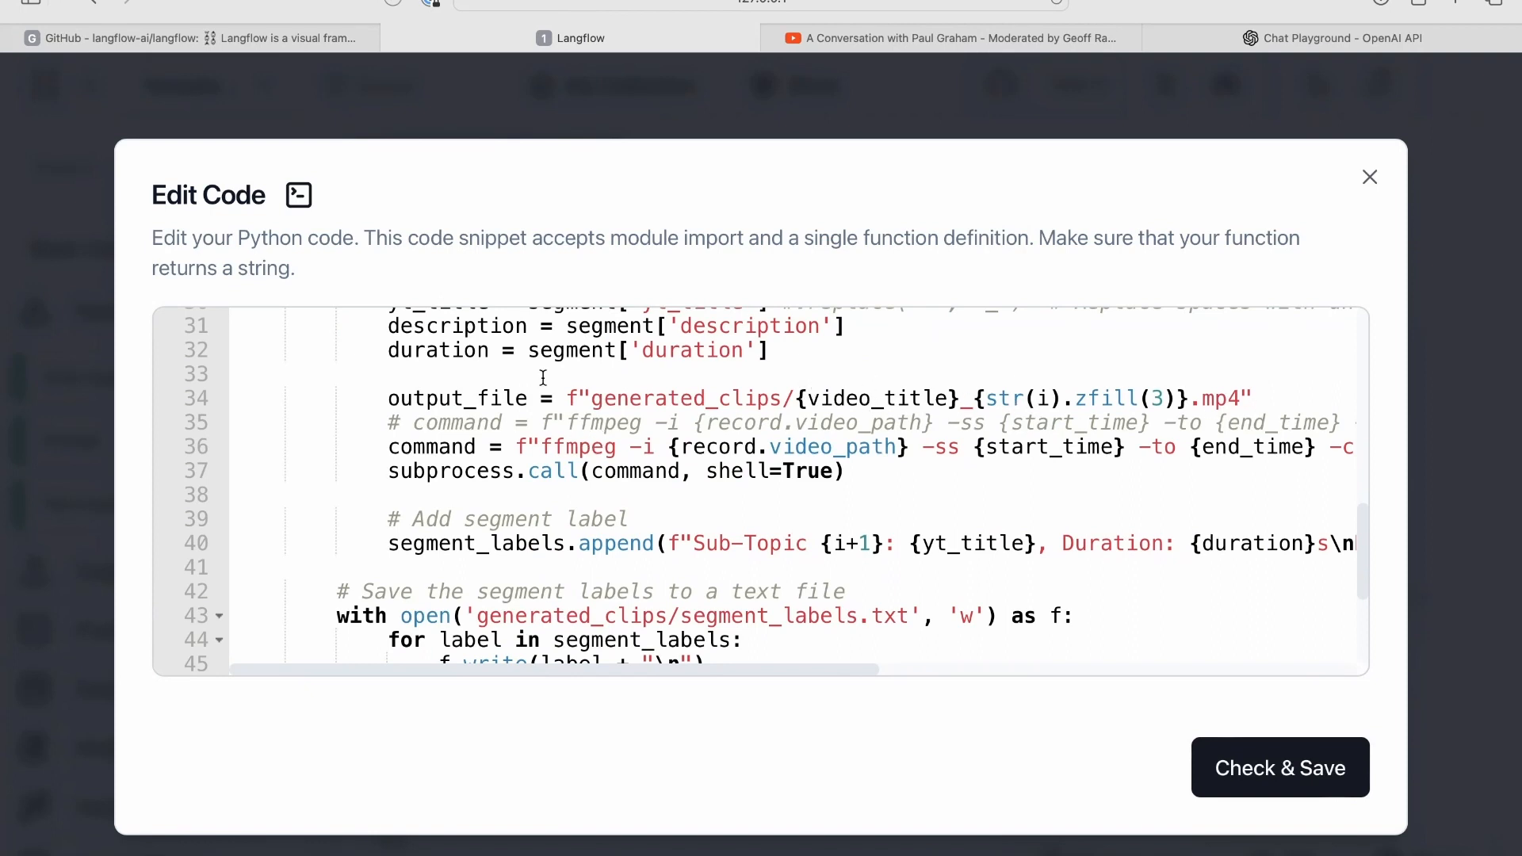
pyautogui.scroll(-1, 577, 513)
pyautogui.moveTo(389, 388); pyautogui.dragTo(876, 422)
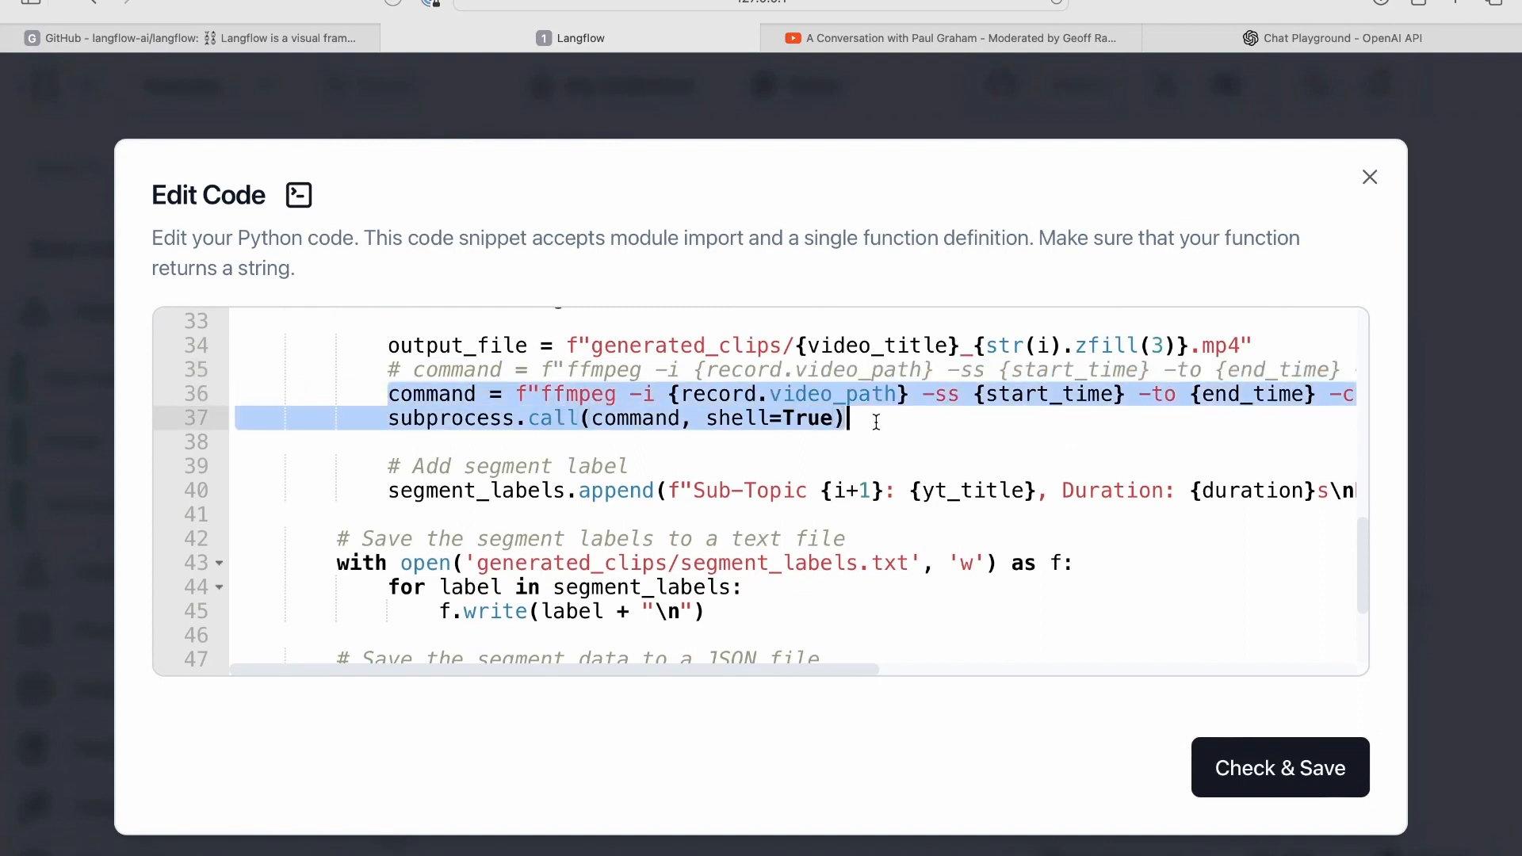
pyautogui.click(876, 422)
pyautogui.scroll(-1, 773, 521)
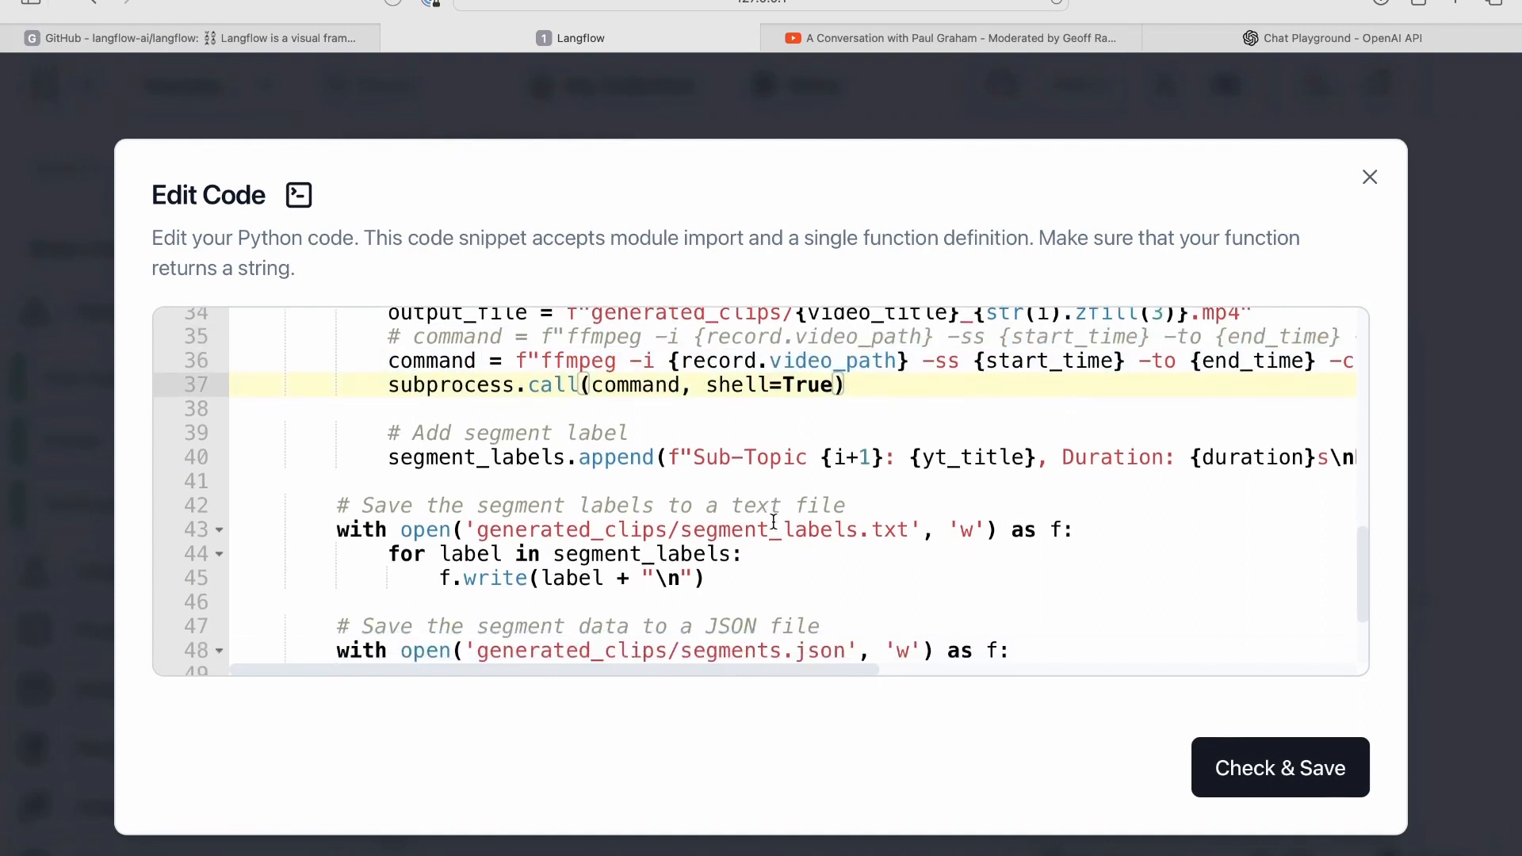
pyautogui.click(1367, 177)
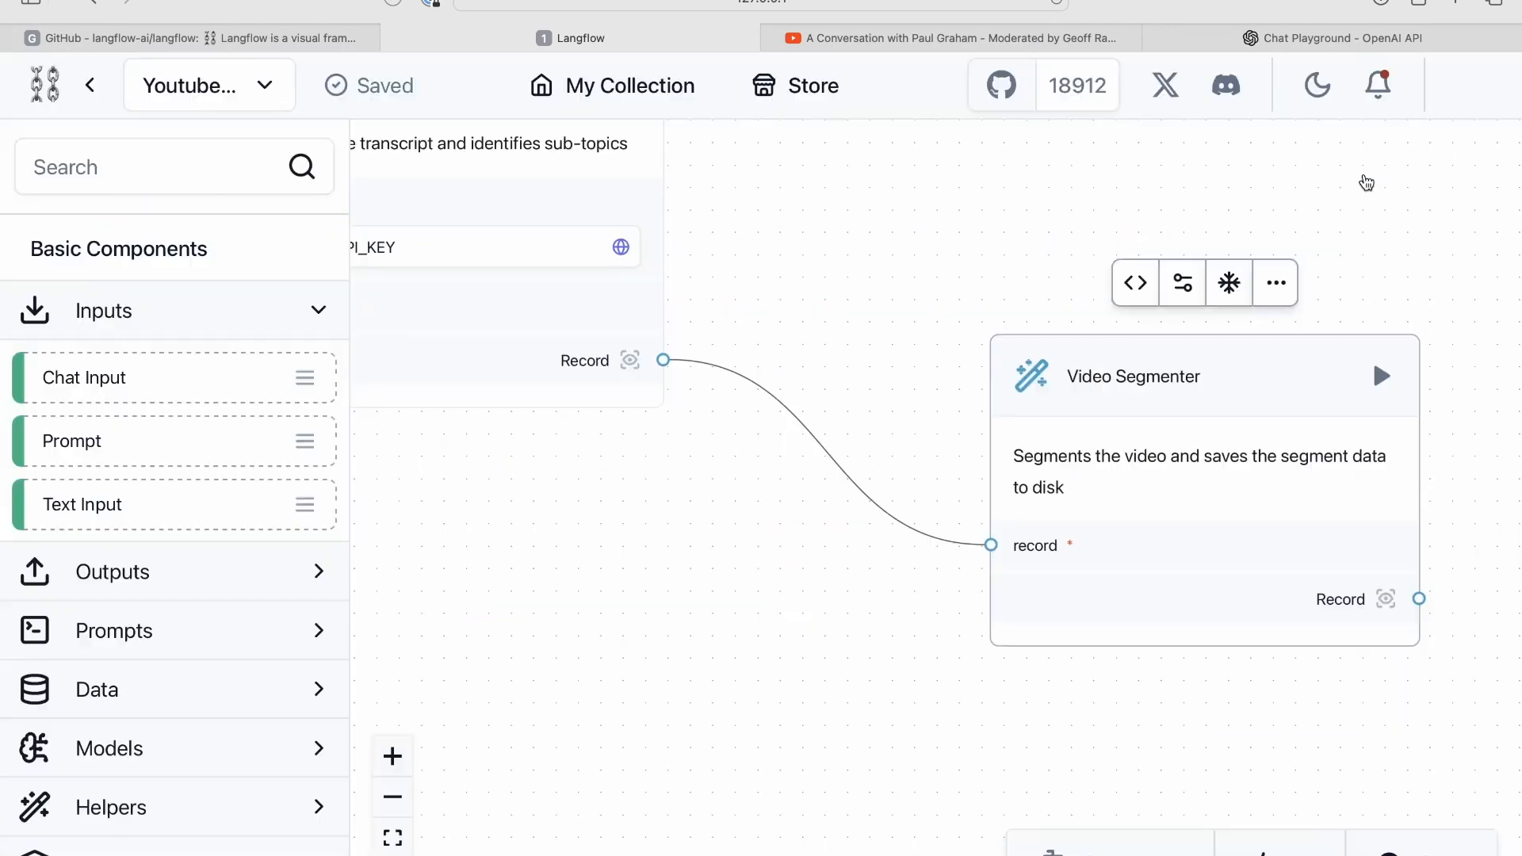
pyautogui.moveTo(733, 568); pyautogui.dragTo(703, 615)
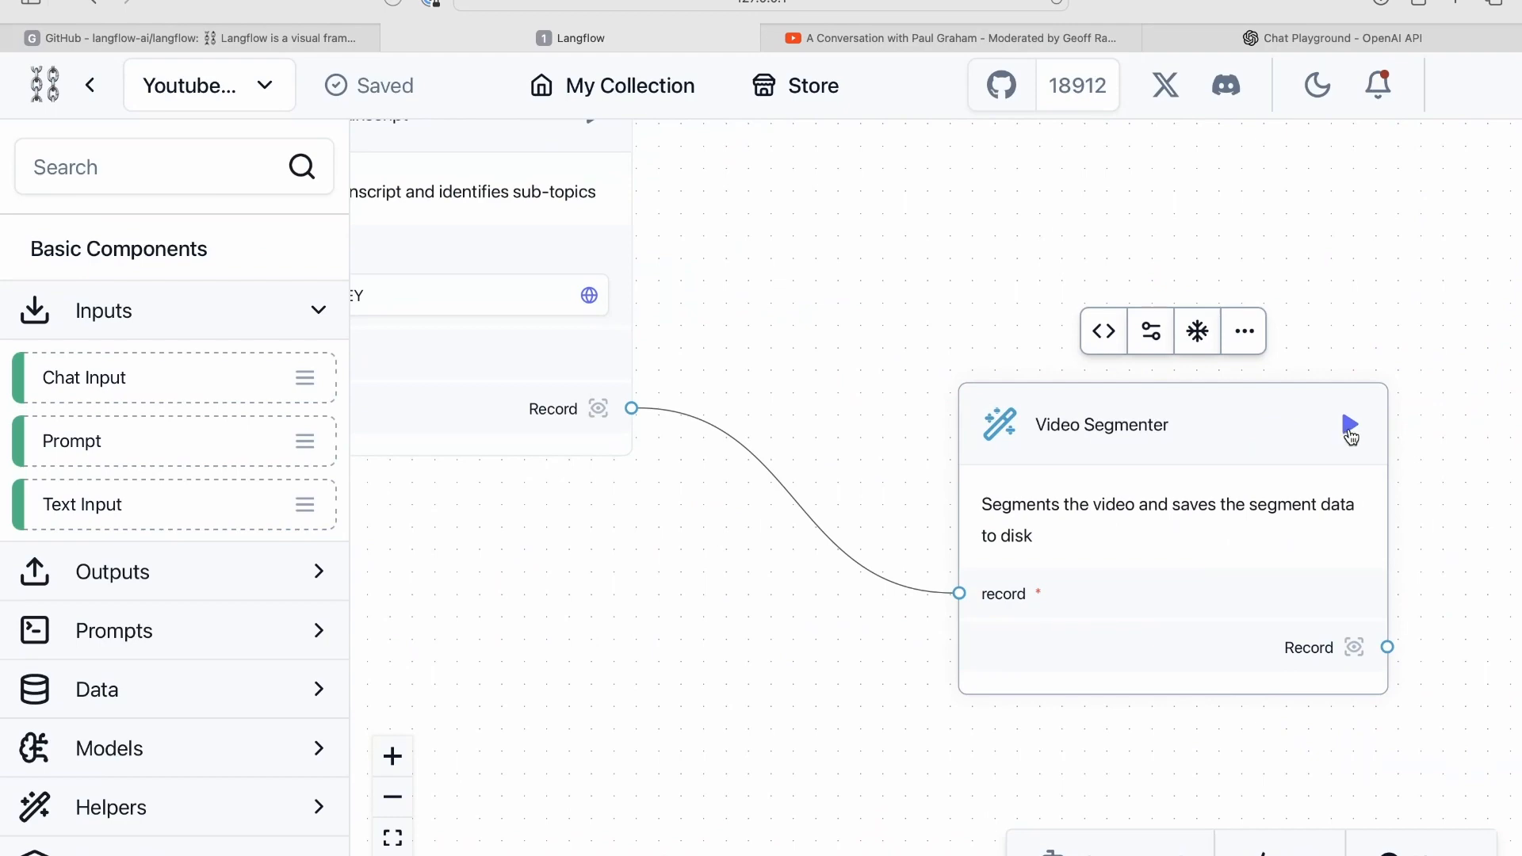
pyautogui.moveTo(704, 603); pyautogui.dragTo(1179, 855)
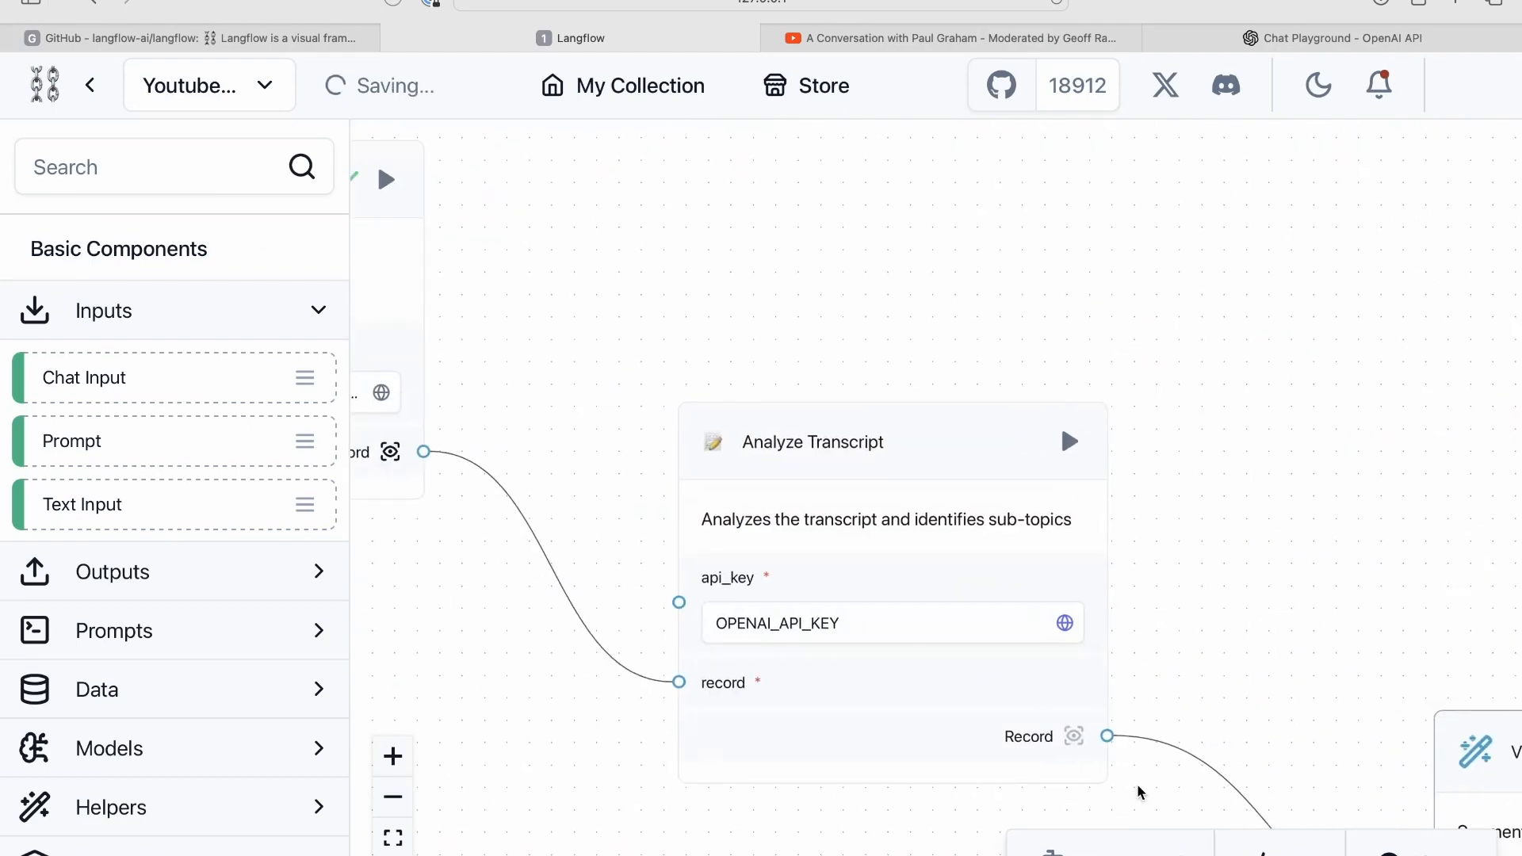
pyautogui.moveTo(526, 329); pyautogui.dragTo(764, 326)
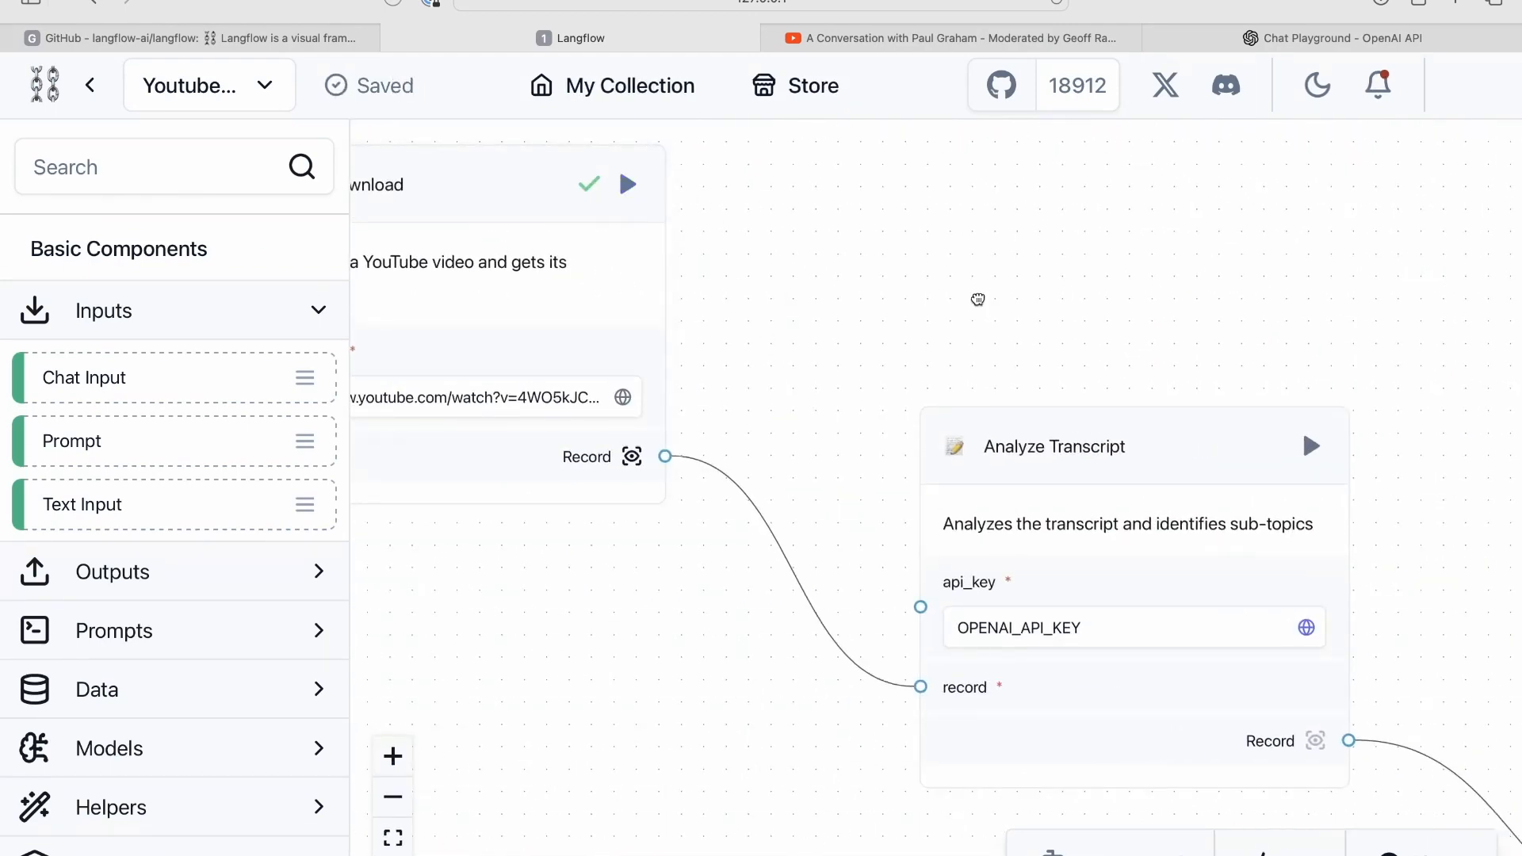
# - Run the flow from the Video Segmenter component
pyautogui.moveTo(977, 299); pyautogui.dragTo(422, 49)
pyautogui.moveTo(1383, 316); pyautogui.dragTo(1024, 295)
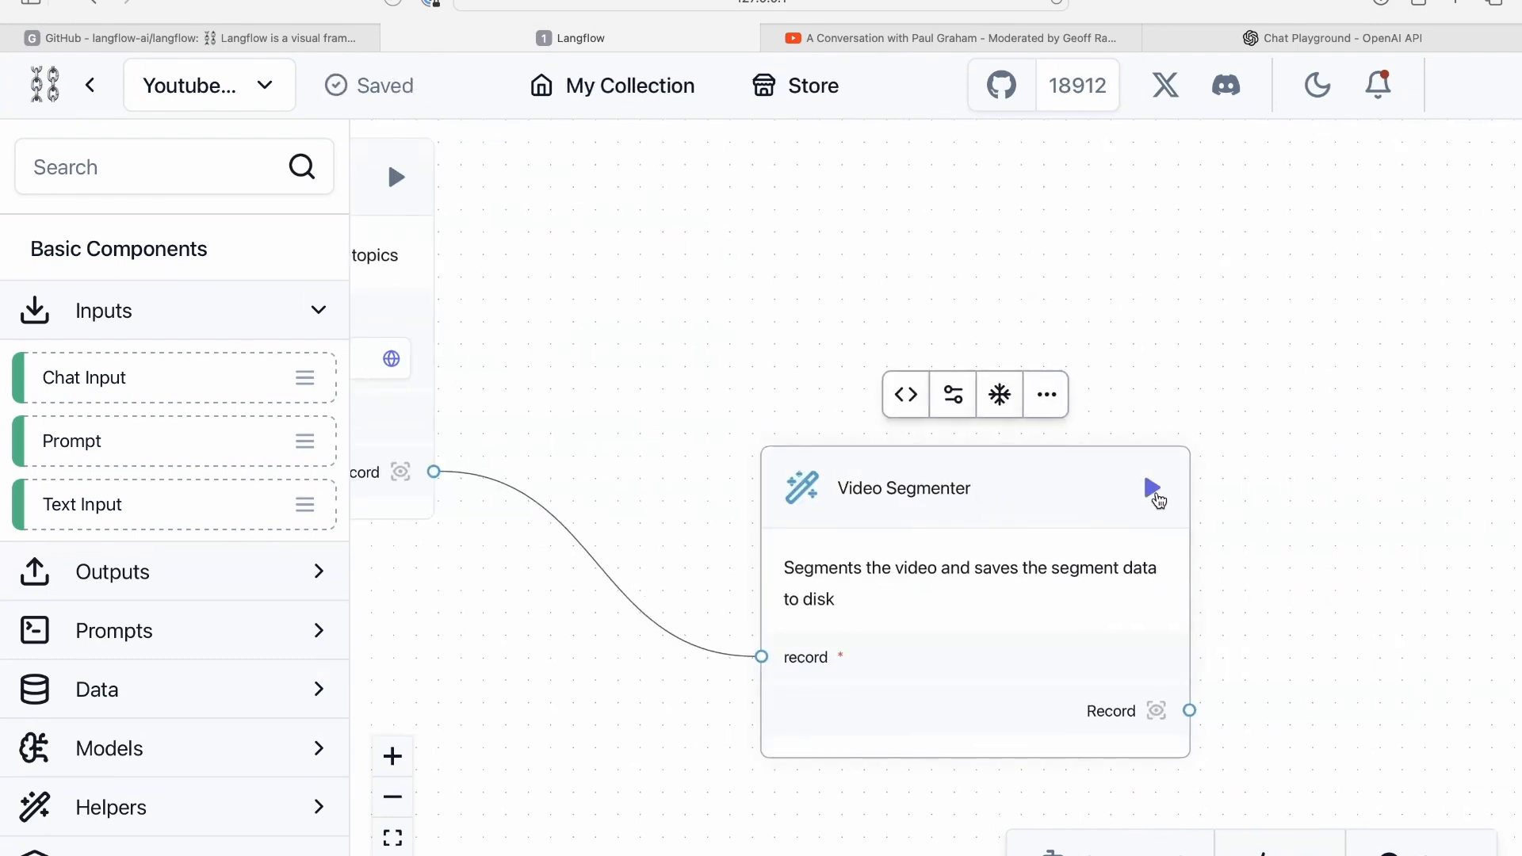
pyautogui.moveTo(713, 356); pyautogui.dragTo(974, 436)
pyautogui.moveTo(880, 238); pyautogui.dragTo(257, 150)
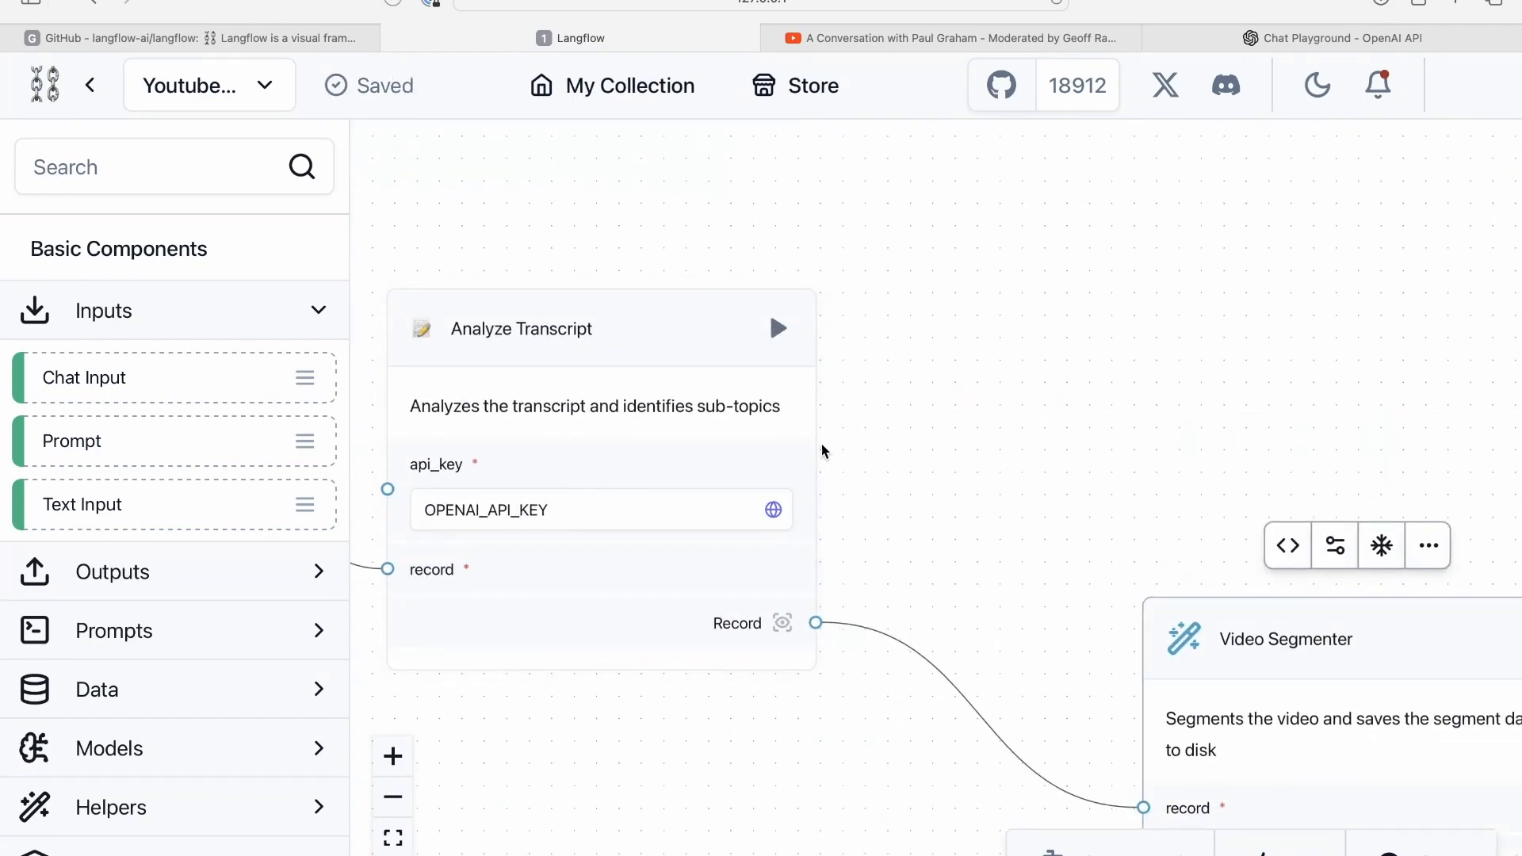
pyautogui.moveTo(825, 221); pyautogui.dragTo(1521, 422)
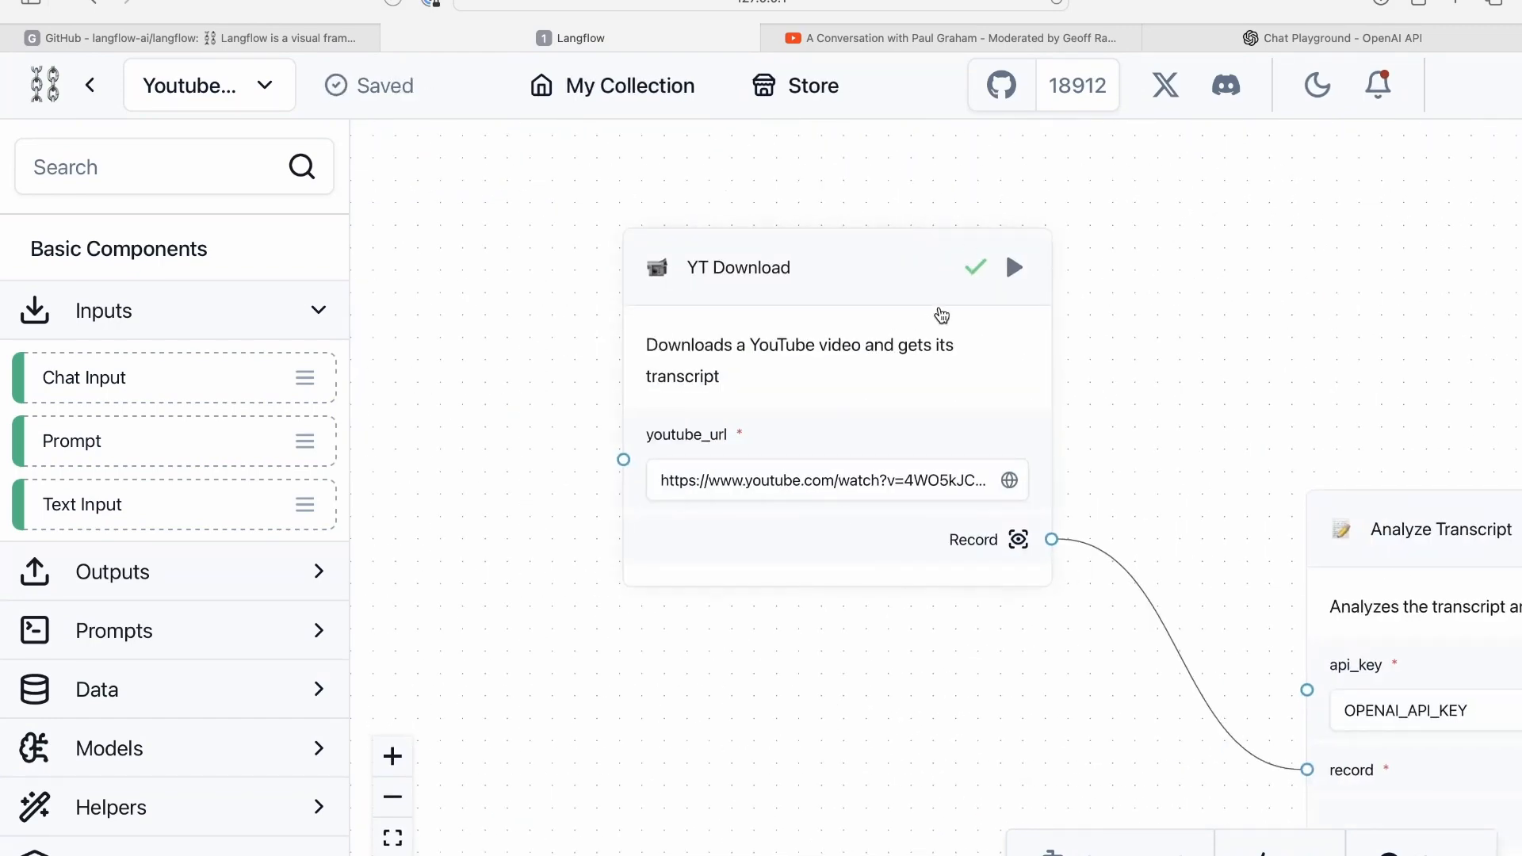
pyautogui.moveTo(1322, 339); pyautogui.dragTo(727, 221)
pyautogui.moveTo(1148, 332); pyautogui.dragTo(828, 234)
pyautogui.moveTo(1072, 385); pyautogui.dragTo(978, 385)
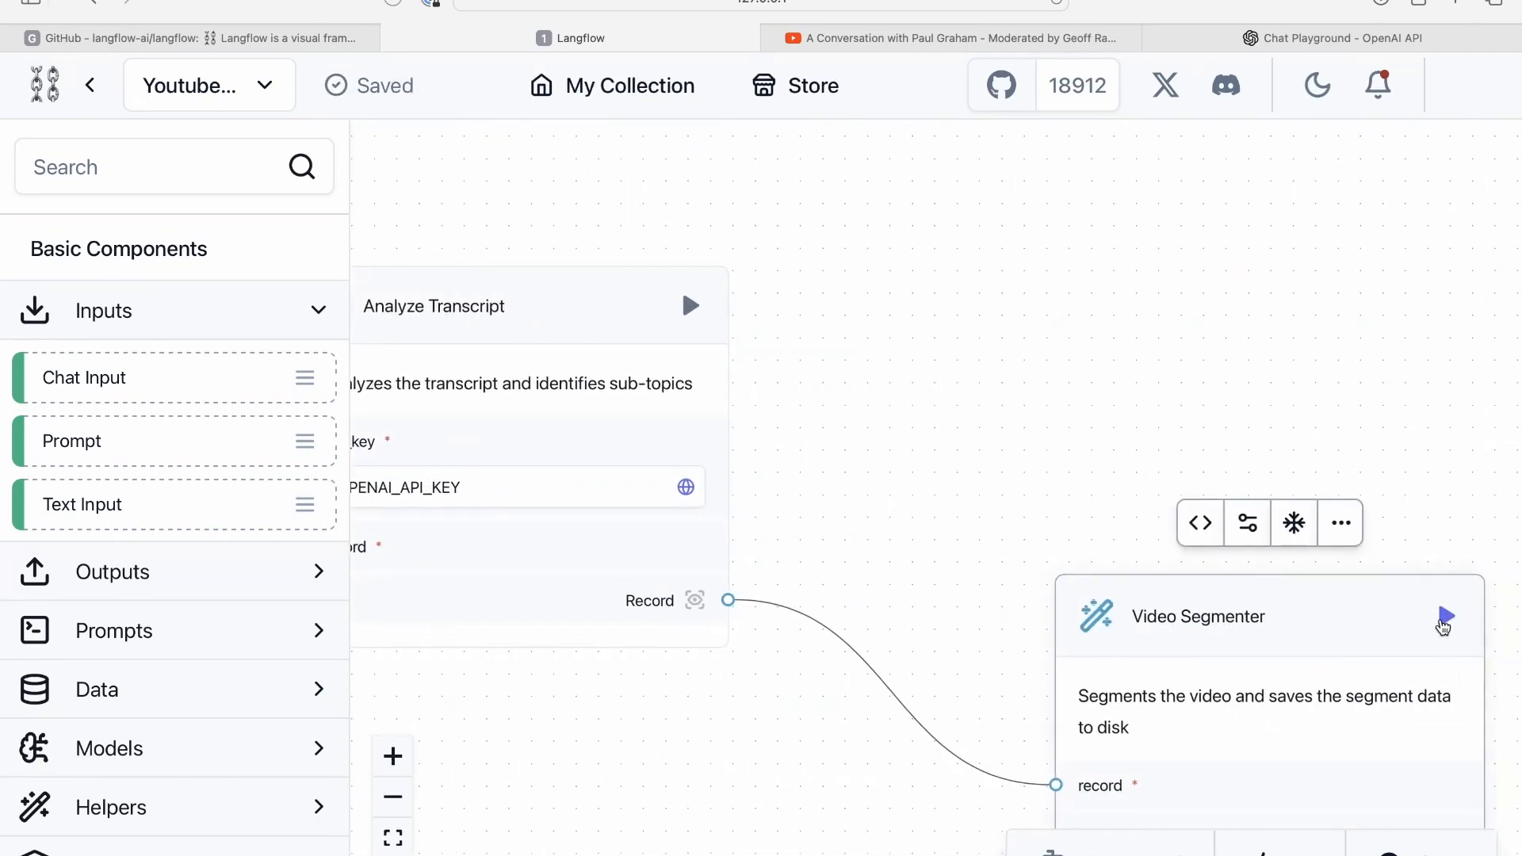
pyautogui.click(1444, 625)
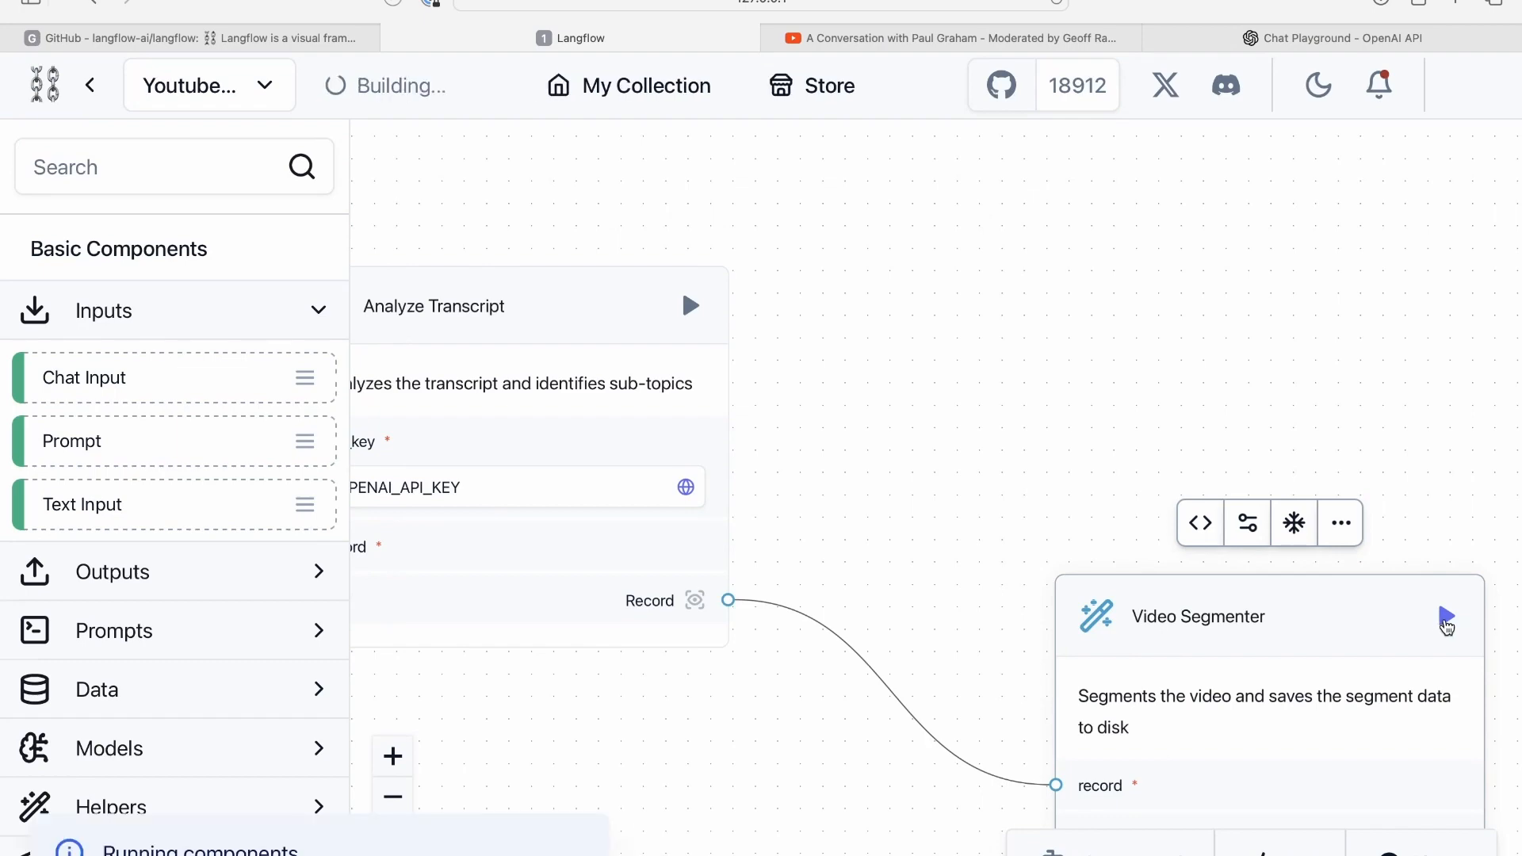
# - Check the build progress on the YT Download and Analyze Transcript components and the project folders in VS Code, returning to Langflow in Safari
pyautogui.moveTo(737, 317); pyautogui.dragTo(1468, 551)
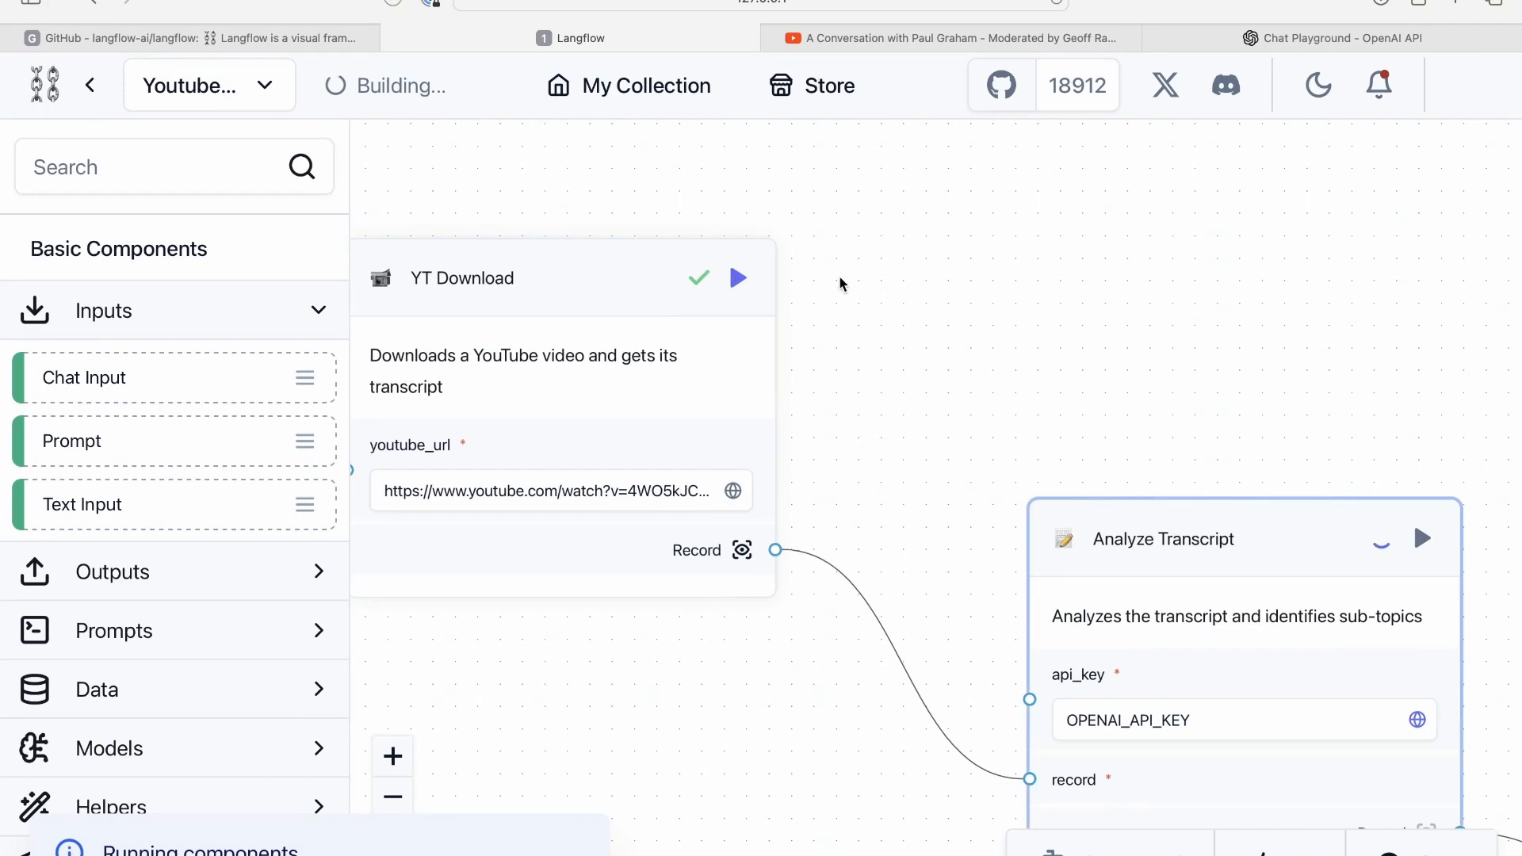
pyautogui.moveTo(926, 305); pyautogui.dragTo(588, 162)
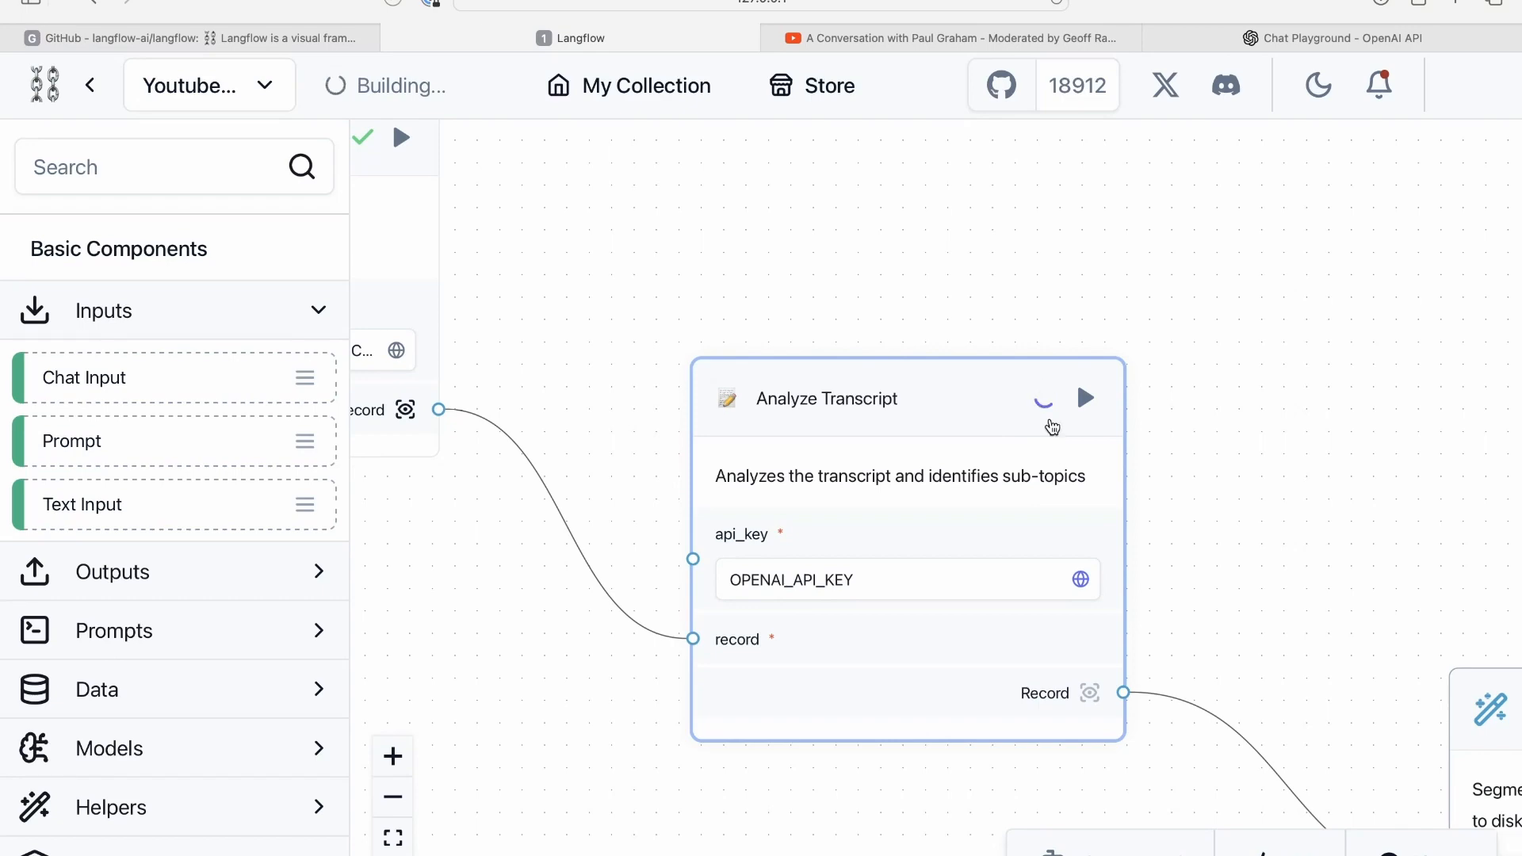
pyautogui.hotkey('ctrl', 'Up')
pyautogui.click(924, 58)
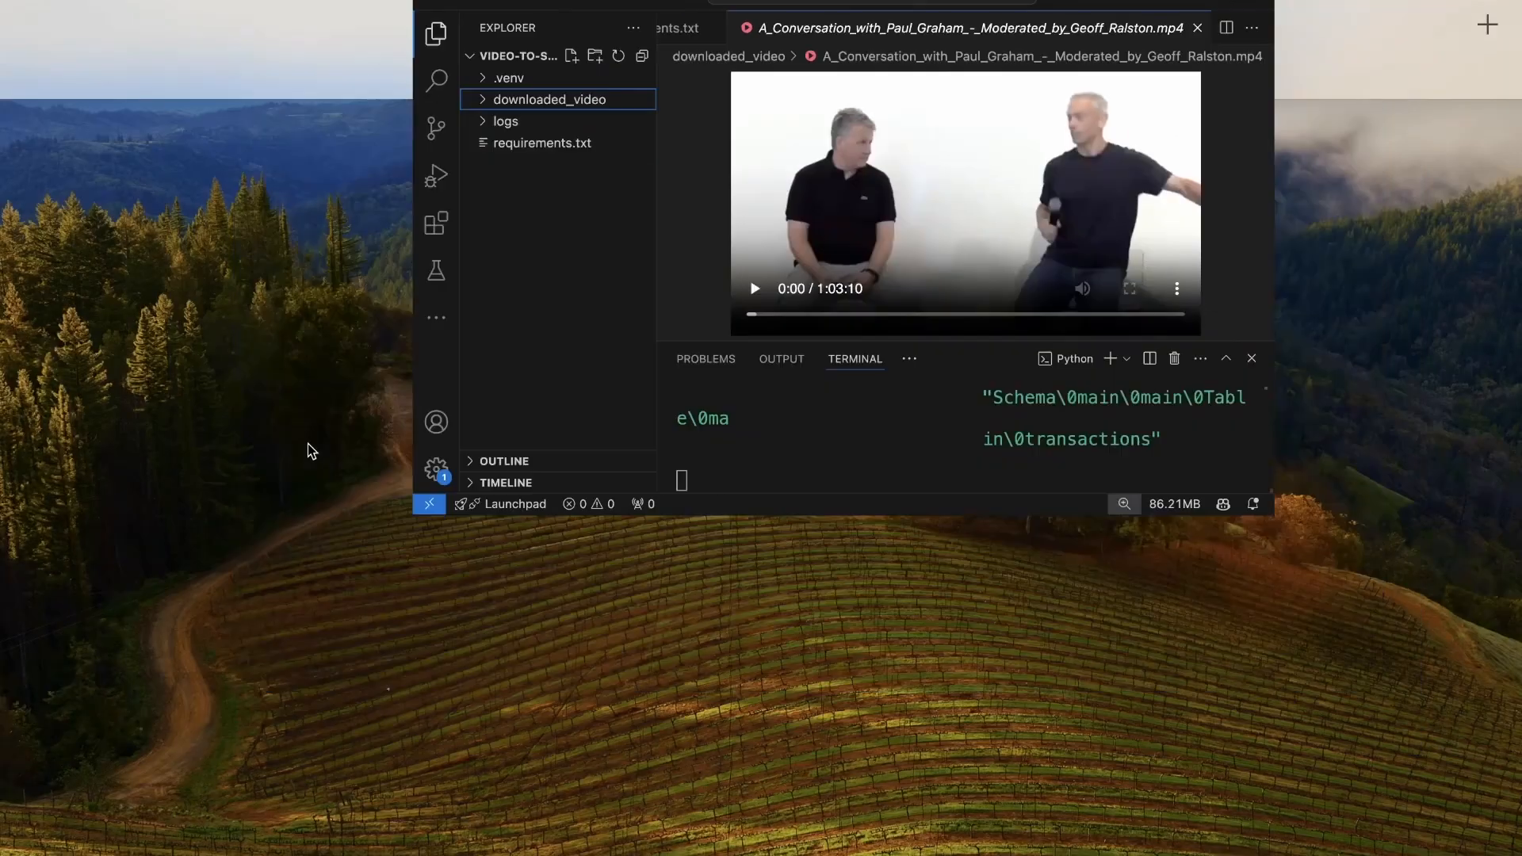
pyautogui.click(700, 32)
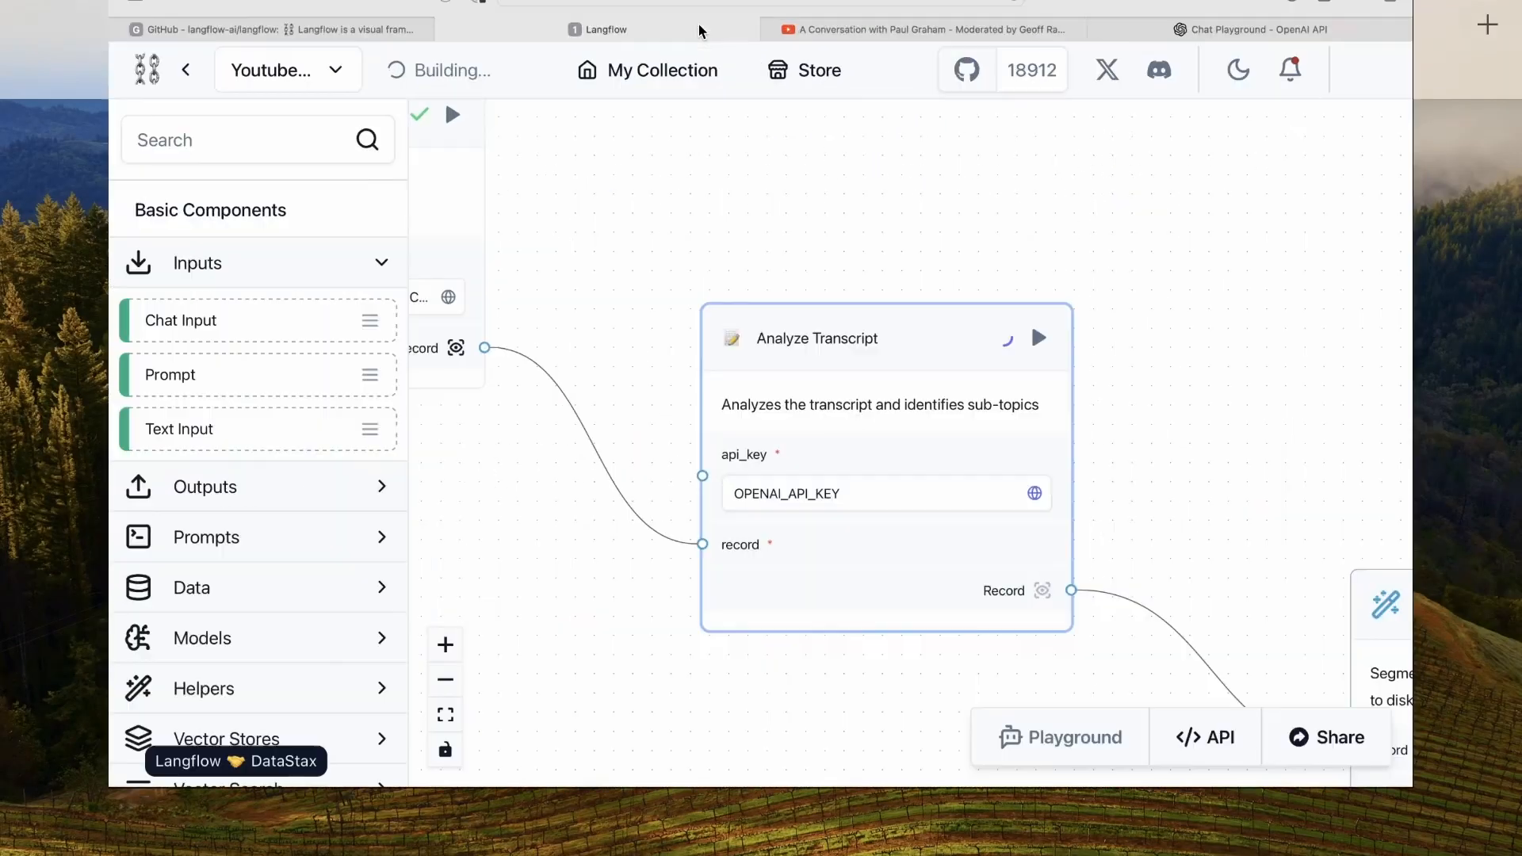
pyautogui.moveTo(1317, 452); pyautogui.dragTo(929, 257)
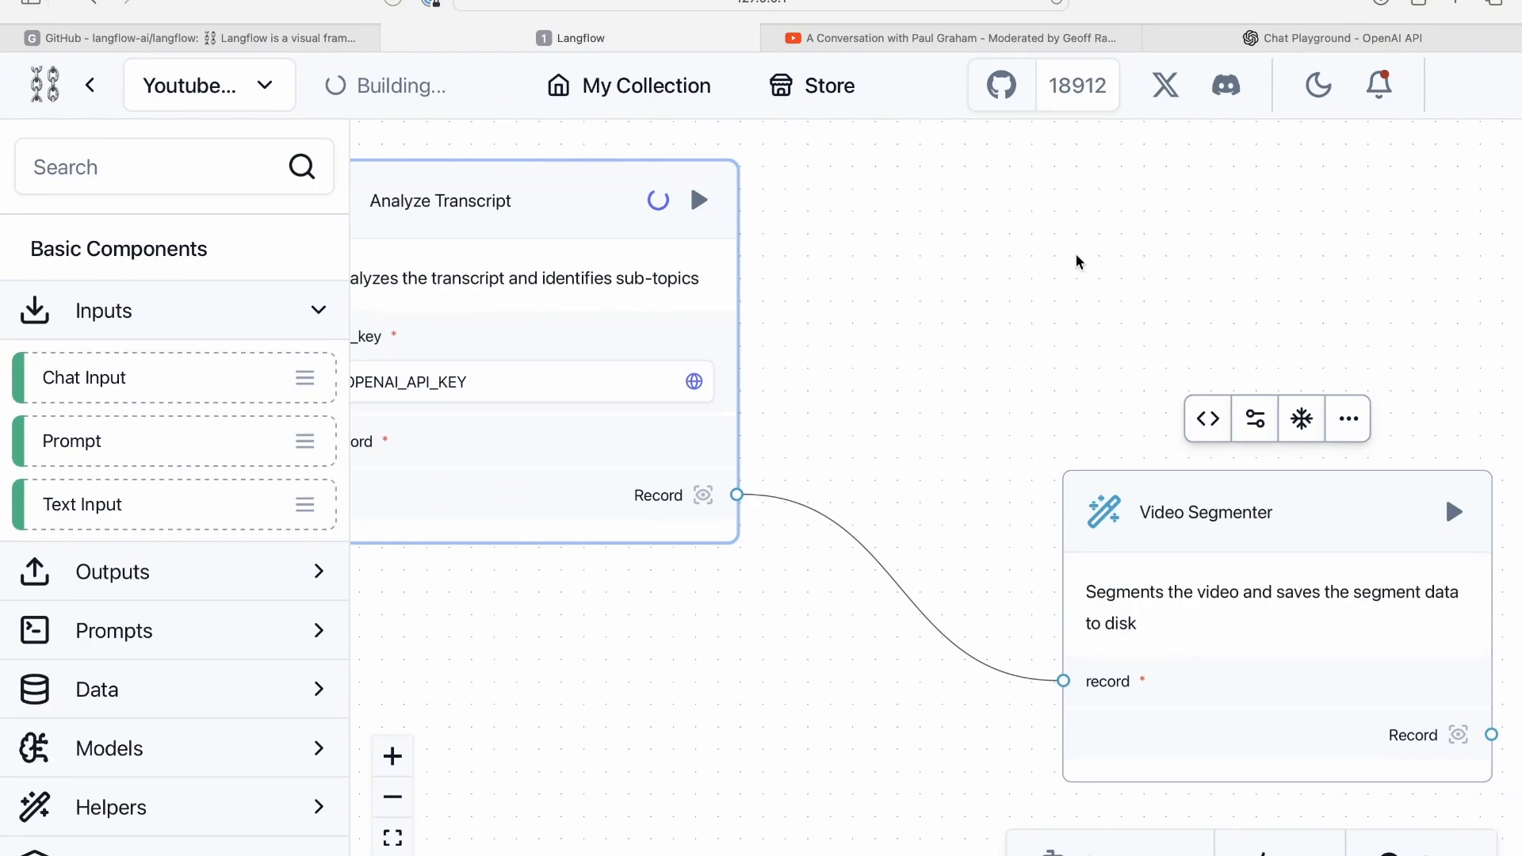
pyautogui.hotkey('ctrl', 'Up')
pyautogui.click(943, 24)
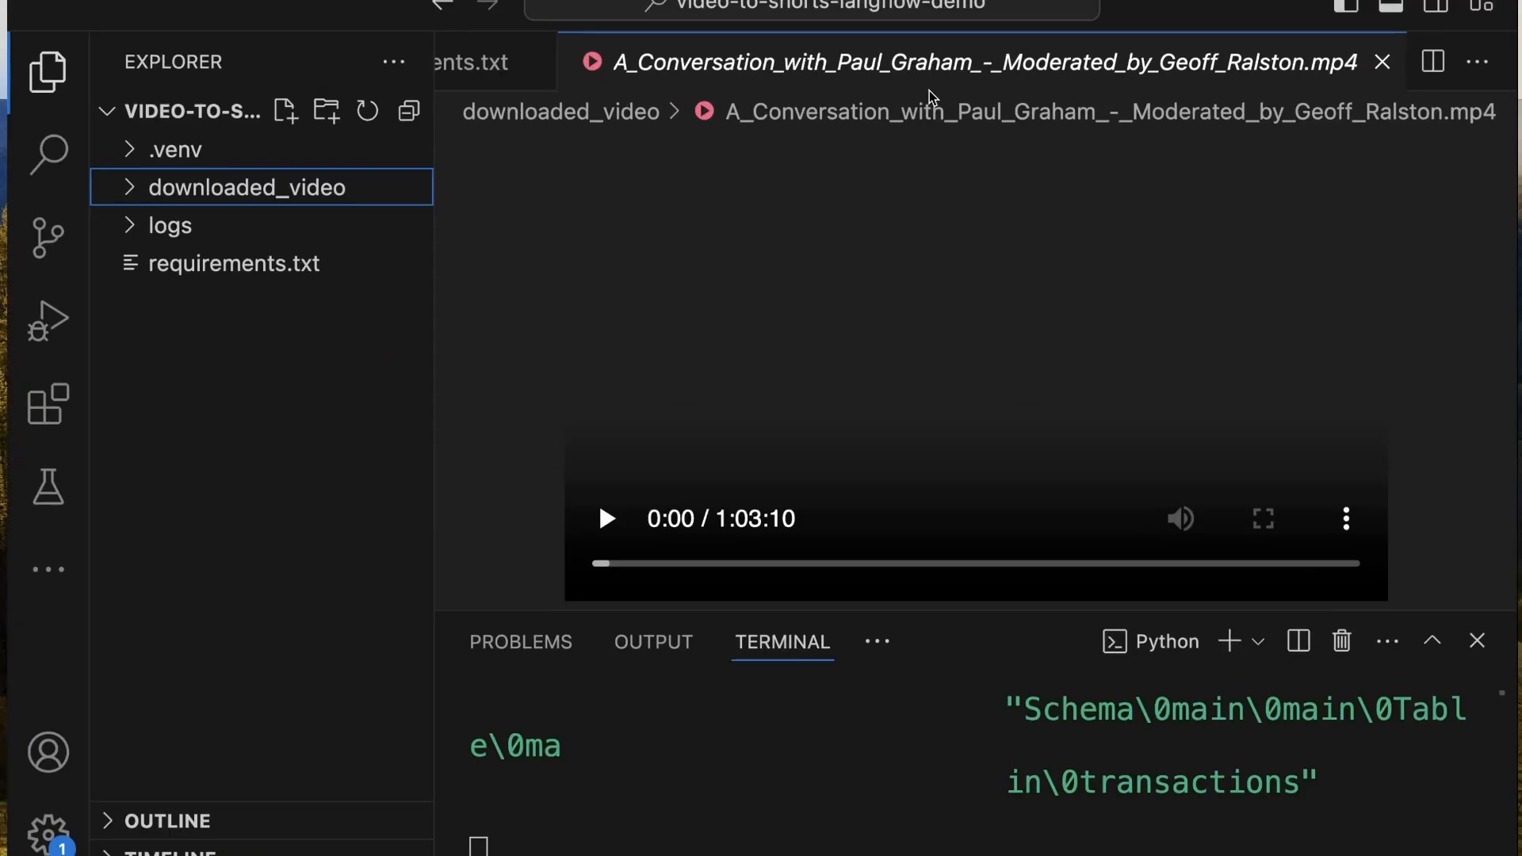
pyautogui.hotkey('ctrl', 'Up')
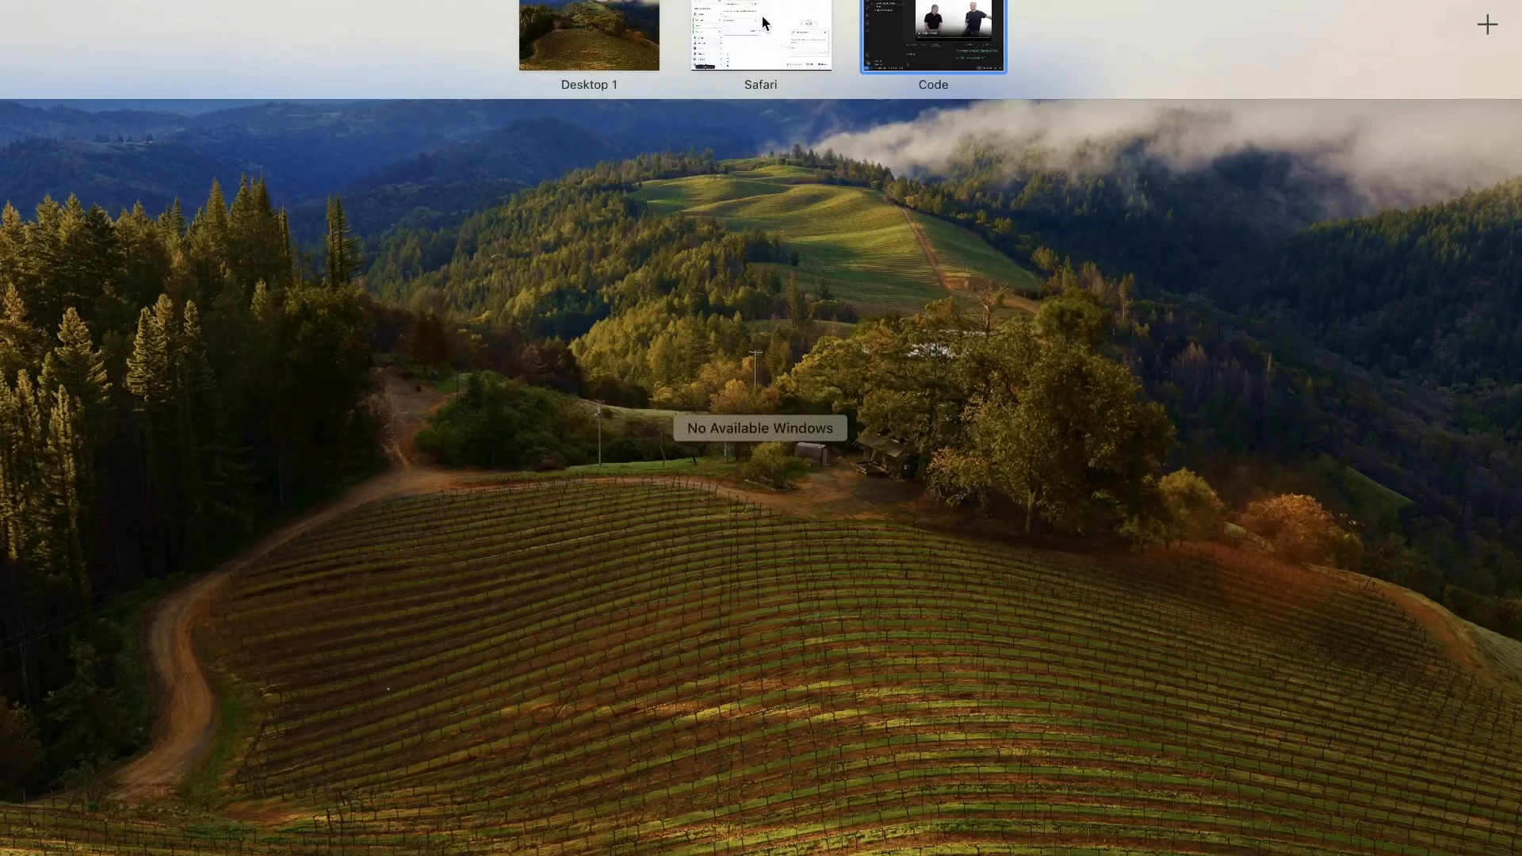
pyautogui.click(764, 28)
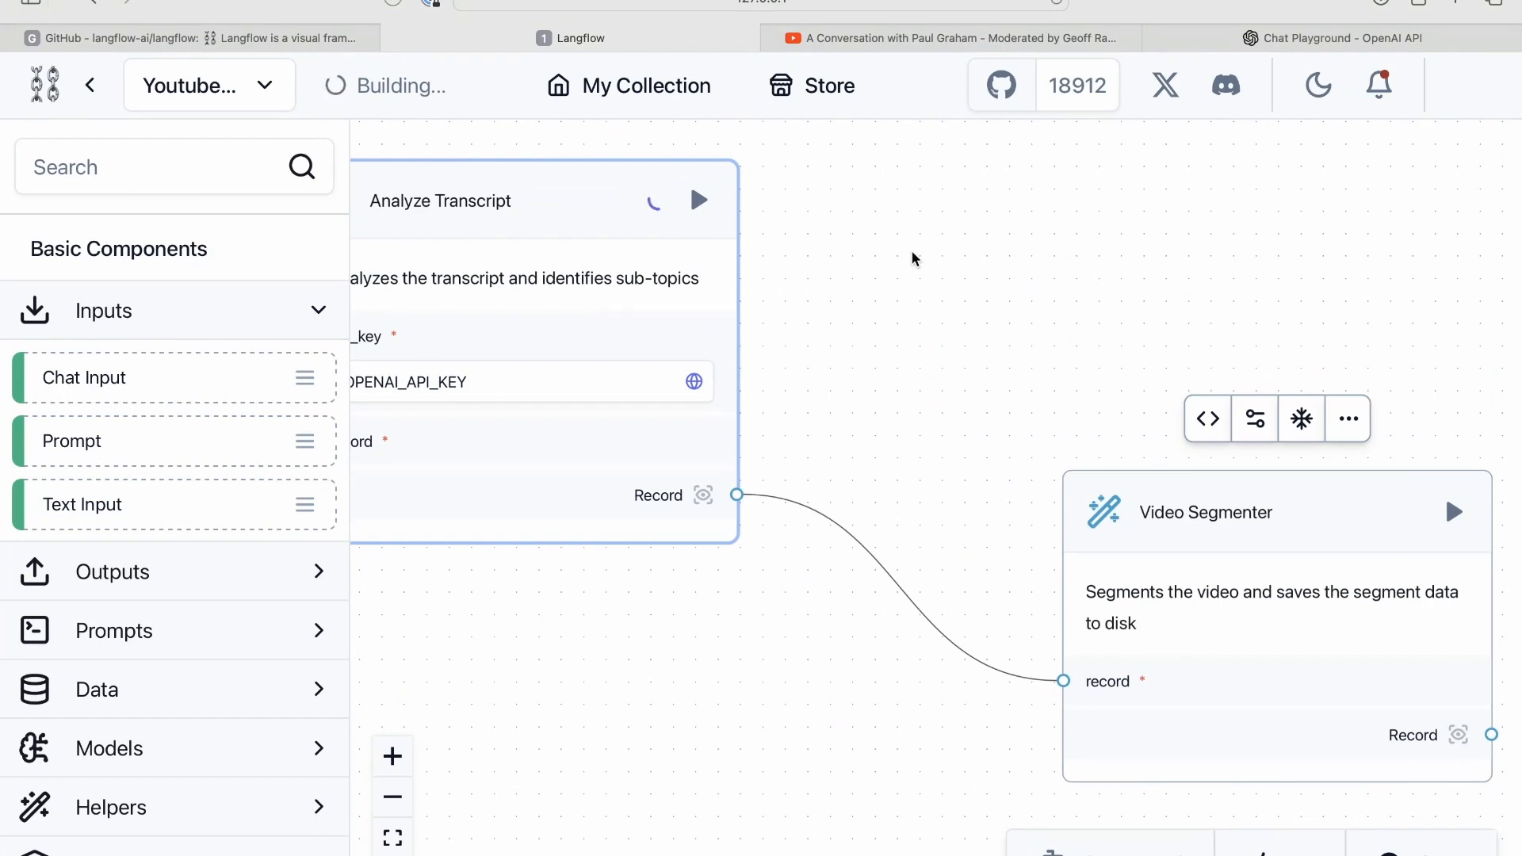
# - Review the June cost and activity charts on the OpenAI usage page, and return to the Langflow flow
pyautogui.click(1309, 40)
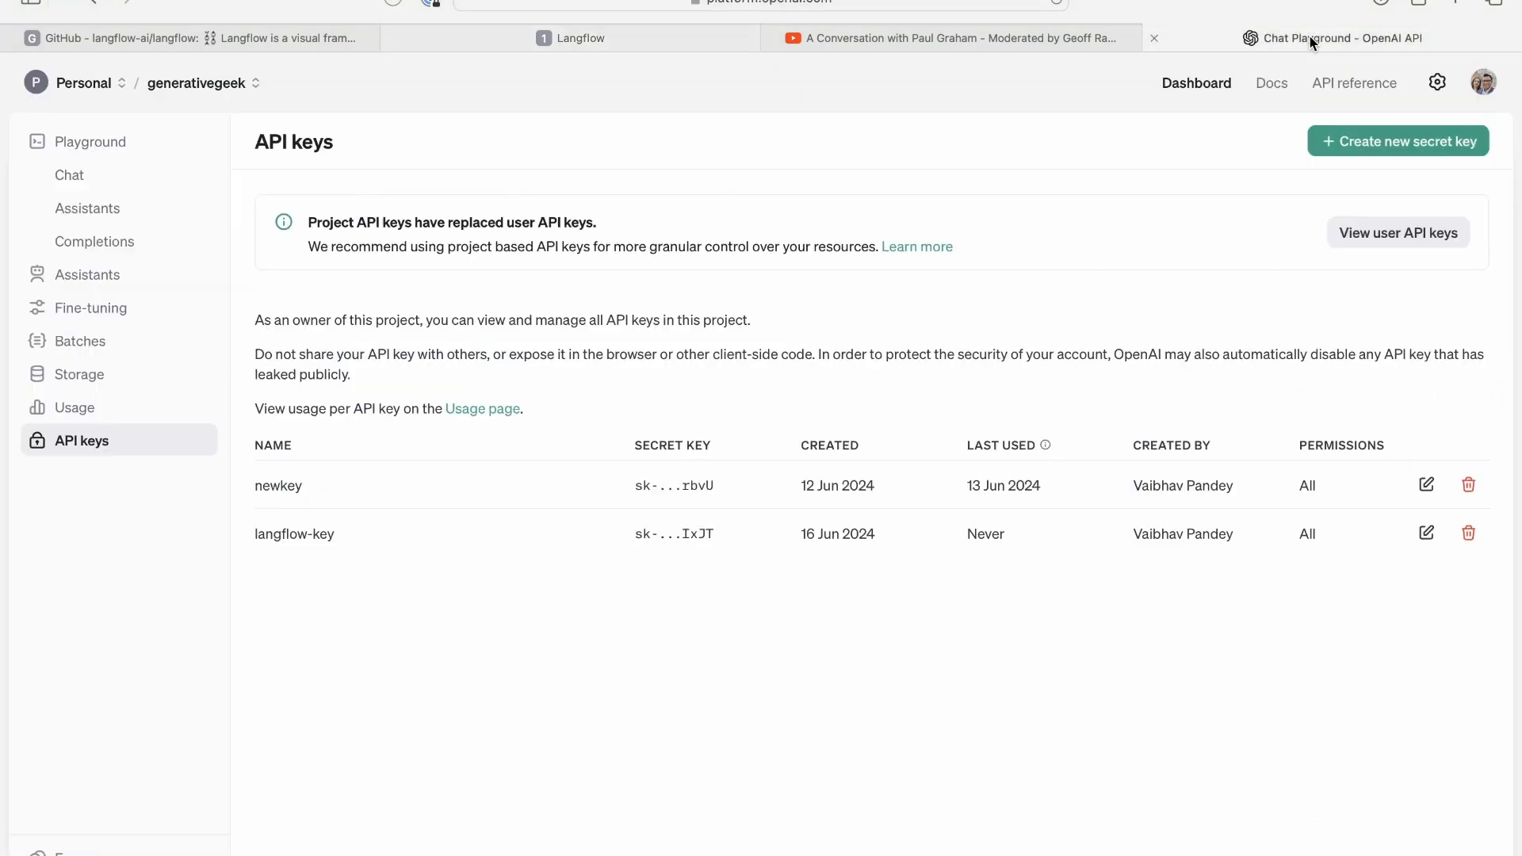
pyautogui.click(67, 409)
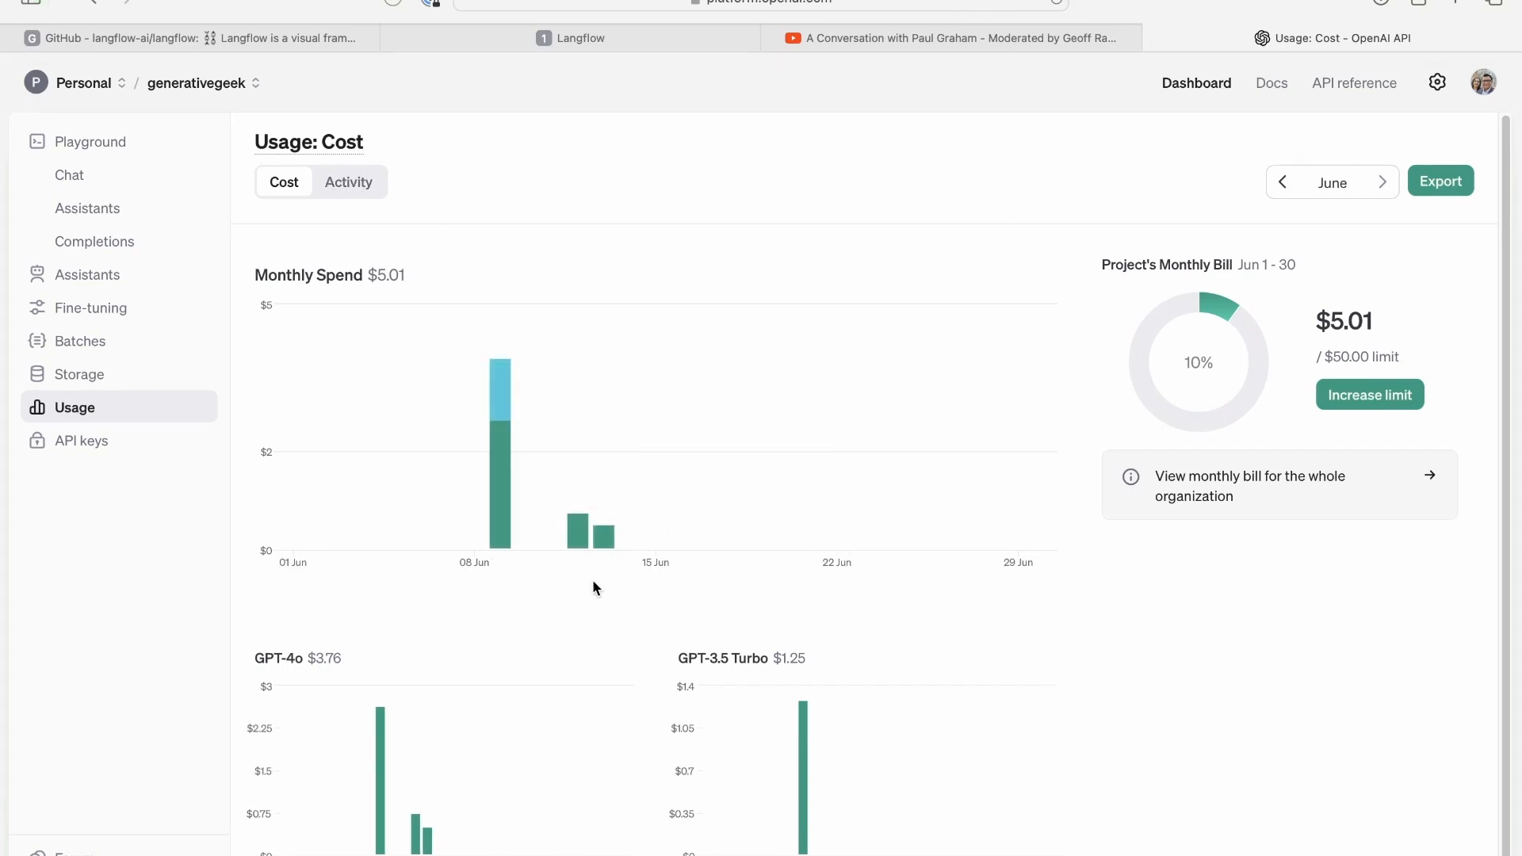
pyautogui.click(345, 184)
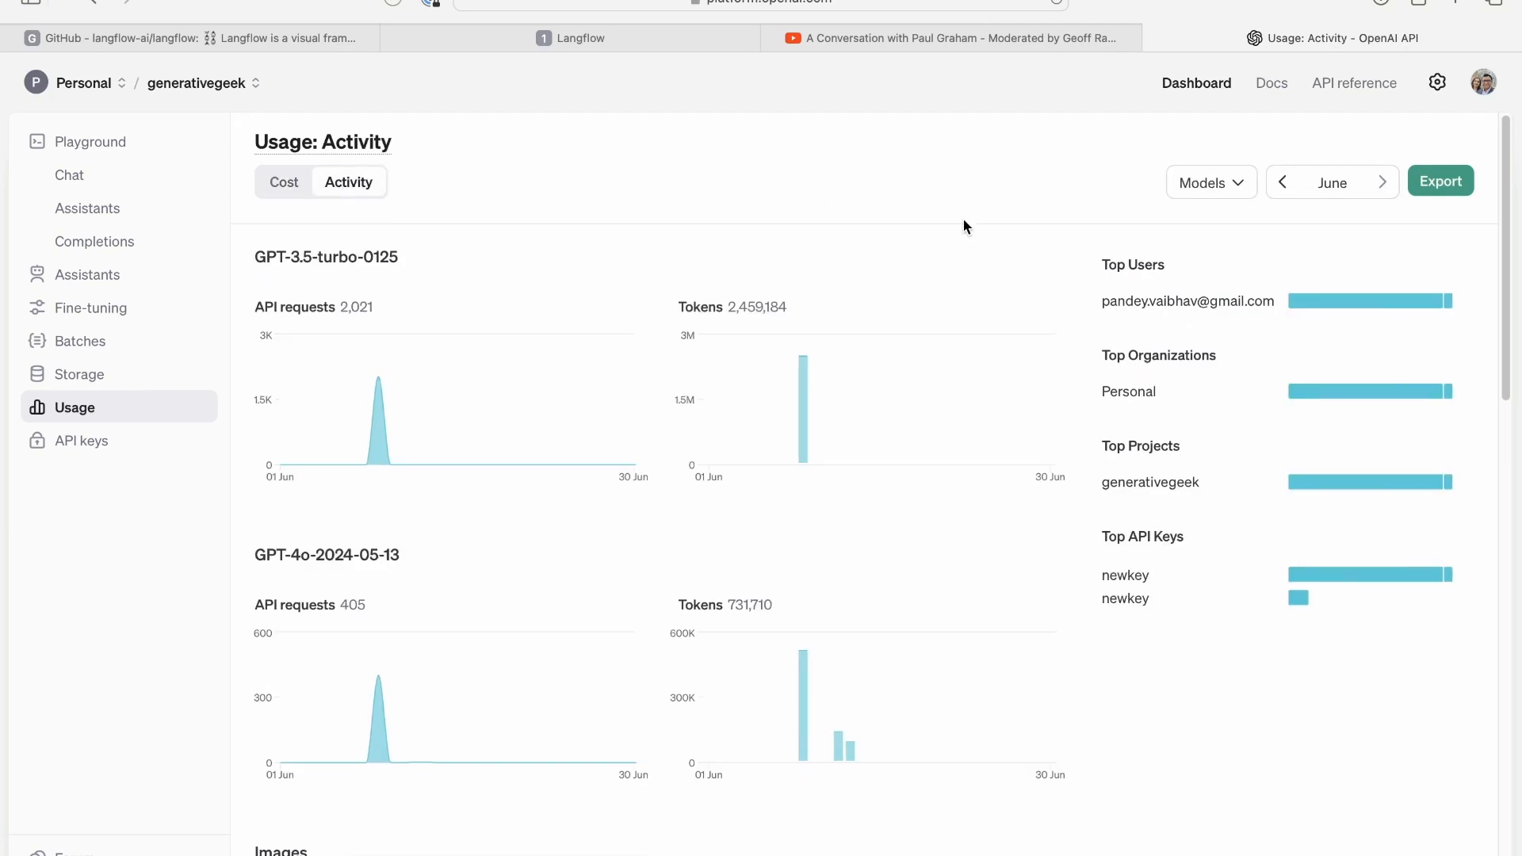
pyautogui.scroll(-5, 962, 222)
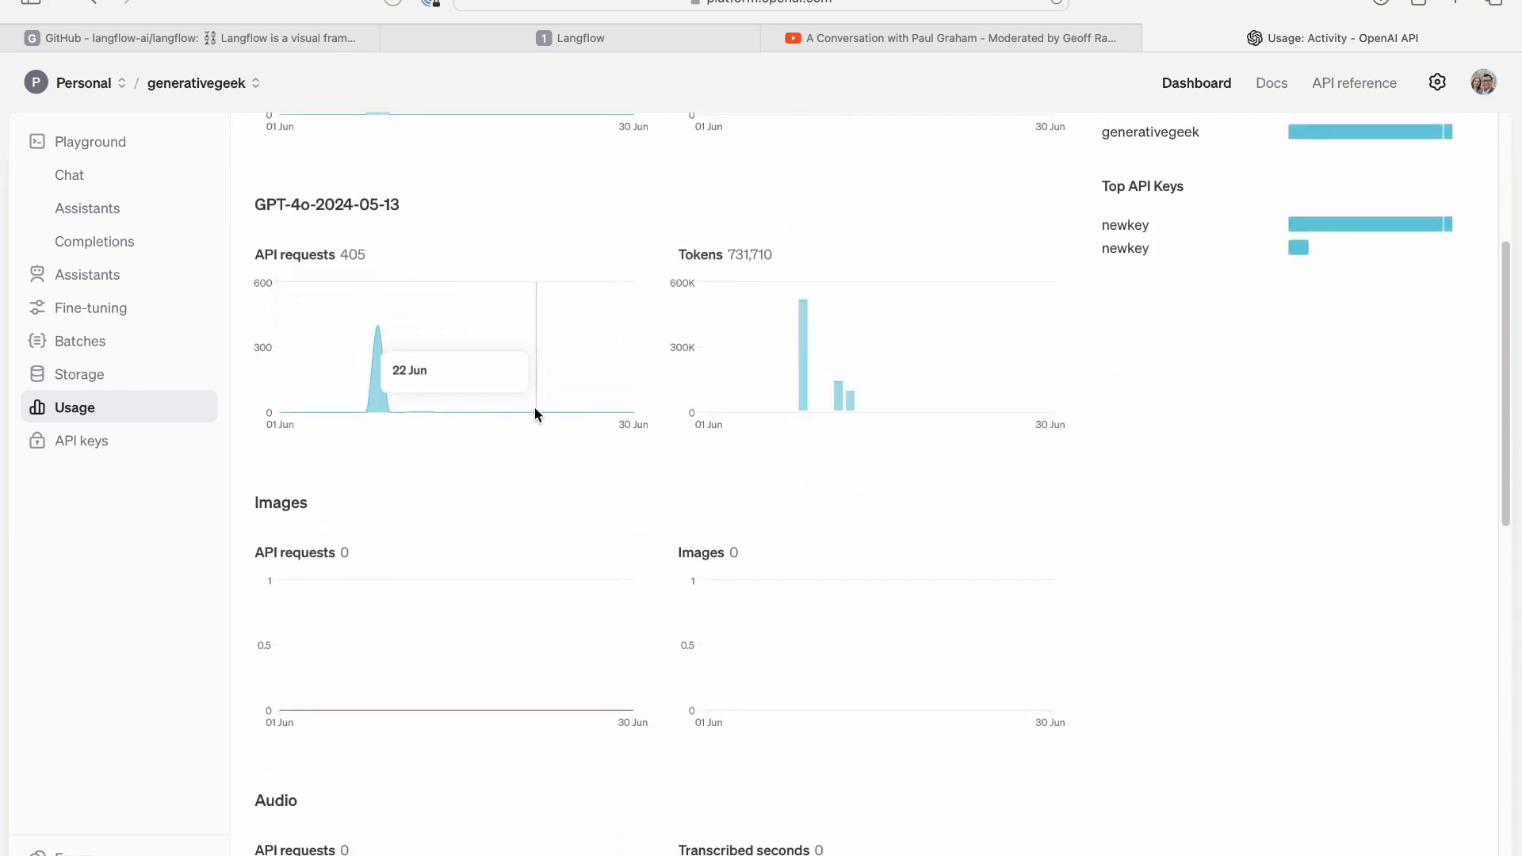
pyautogui.scroll(5, 651, 357)
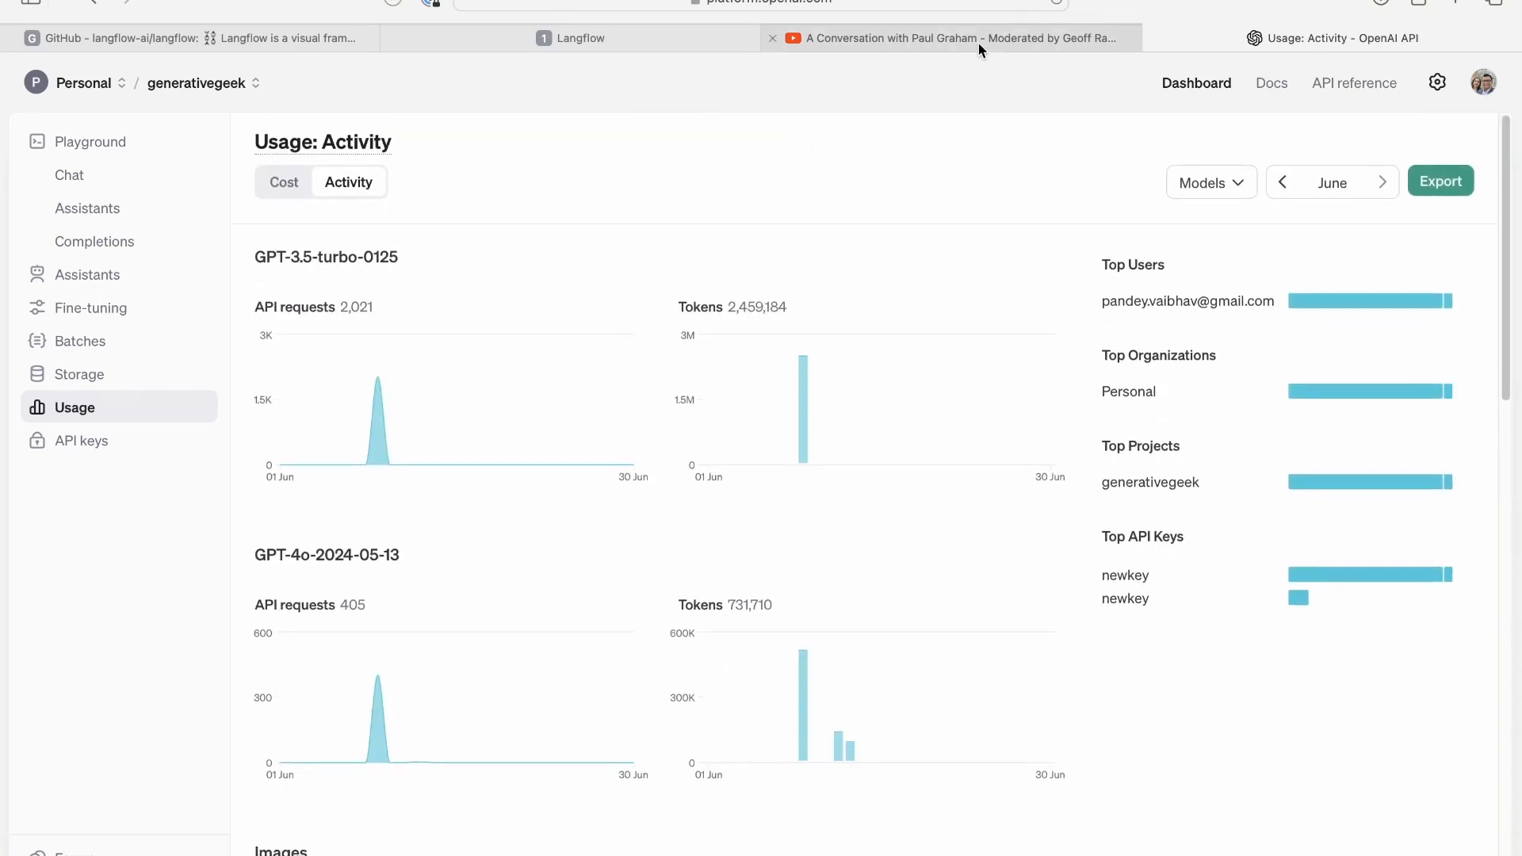
pyautogui.click(973, 44)
pyautogui.click(630, 38)
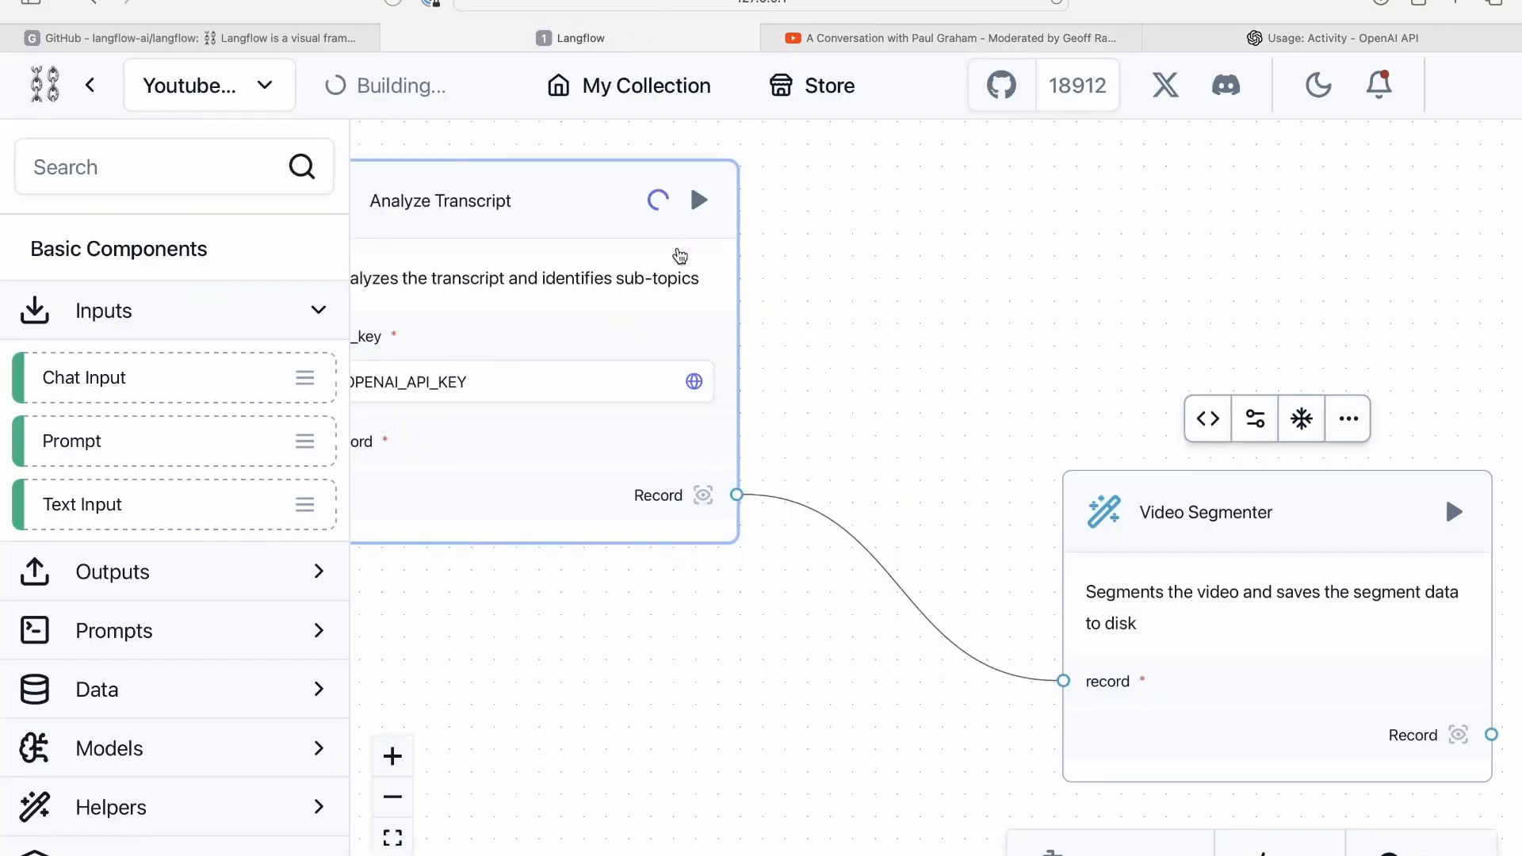
pyautogui.moveTo(882, 339); pyautogui.dragTo(816, 292)
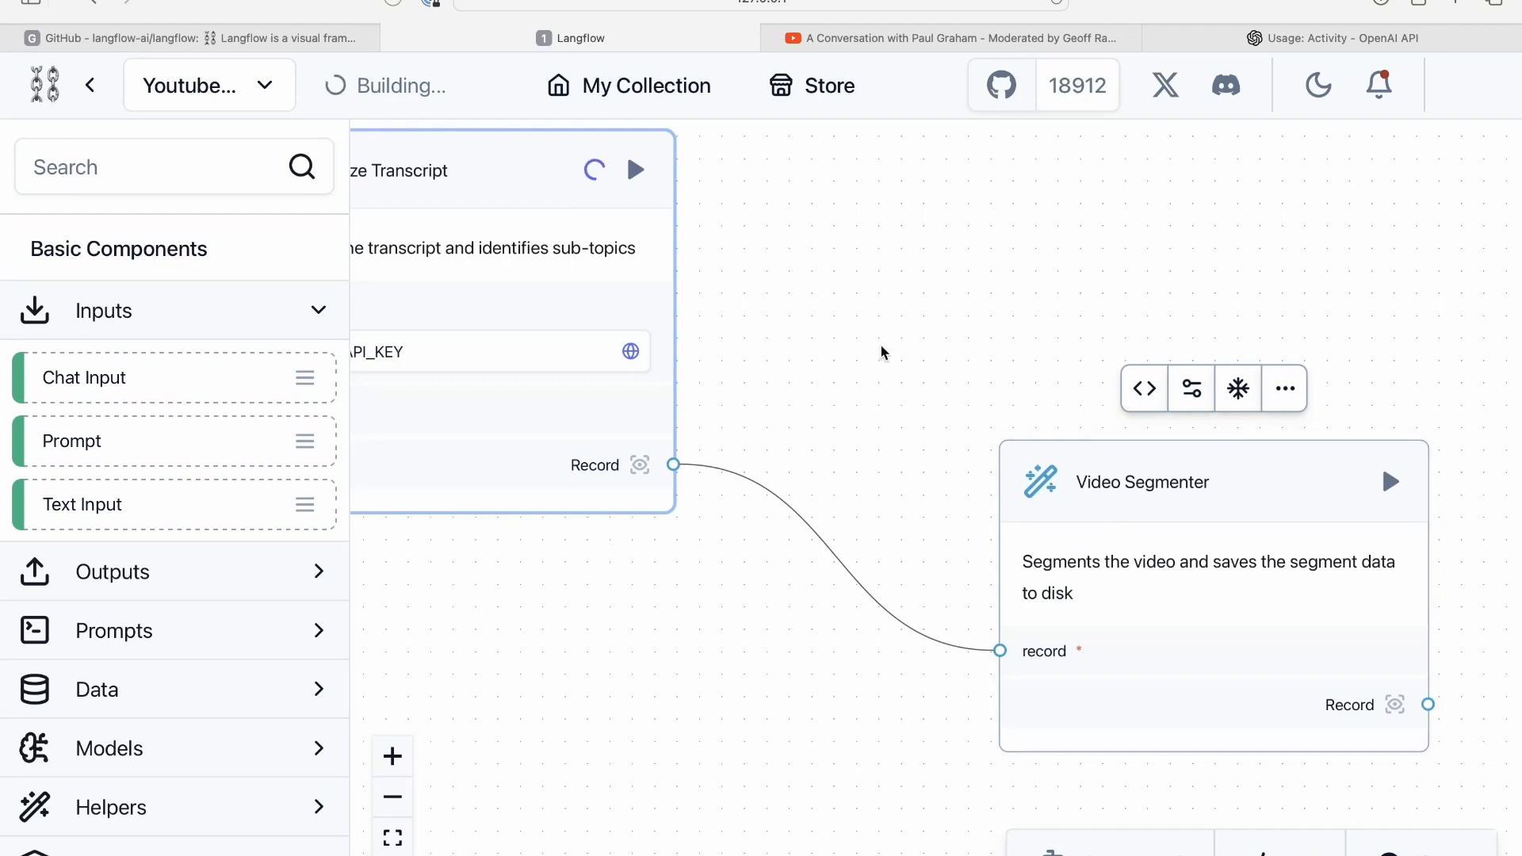
pyautogui.press('super+Tab')
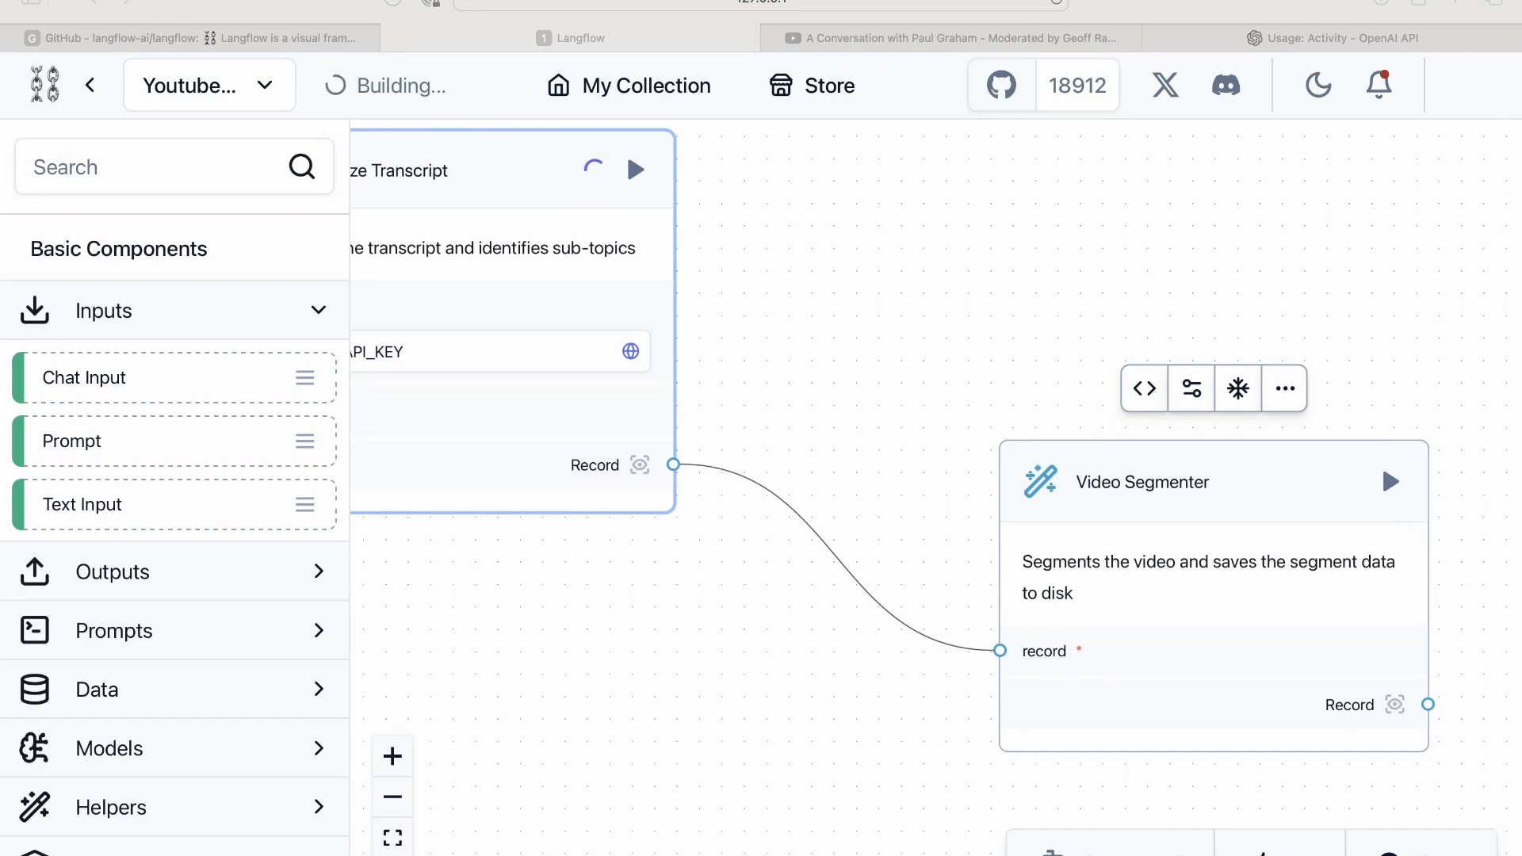
pyautogui.press('super+Tab')
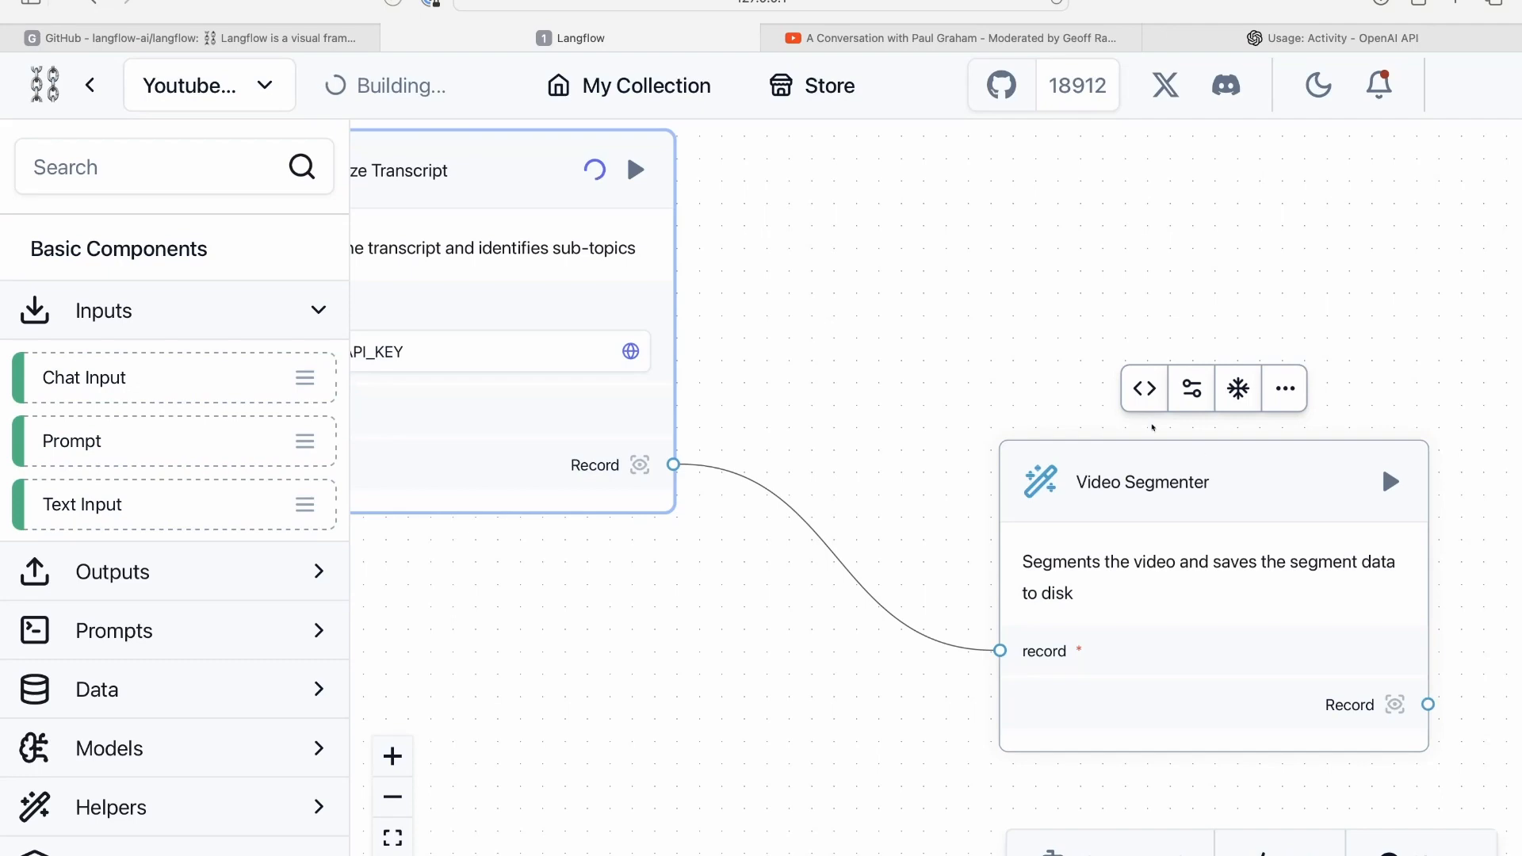
pyautogui.moveTo(893, 258); pyautogui.dragTo(798, 248)
pyautogui.scroll(-5, 1200, 364)
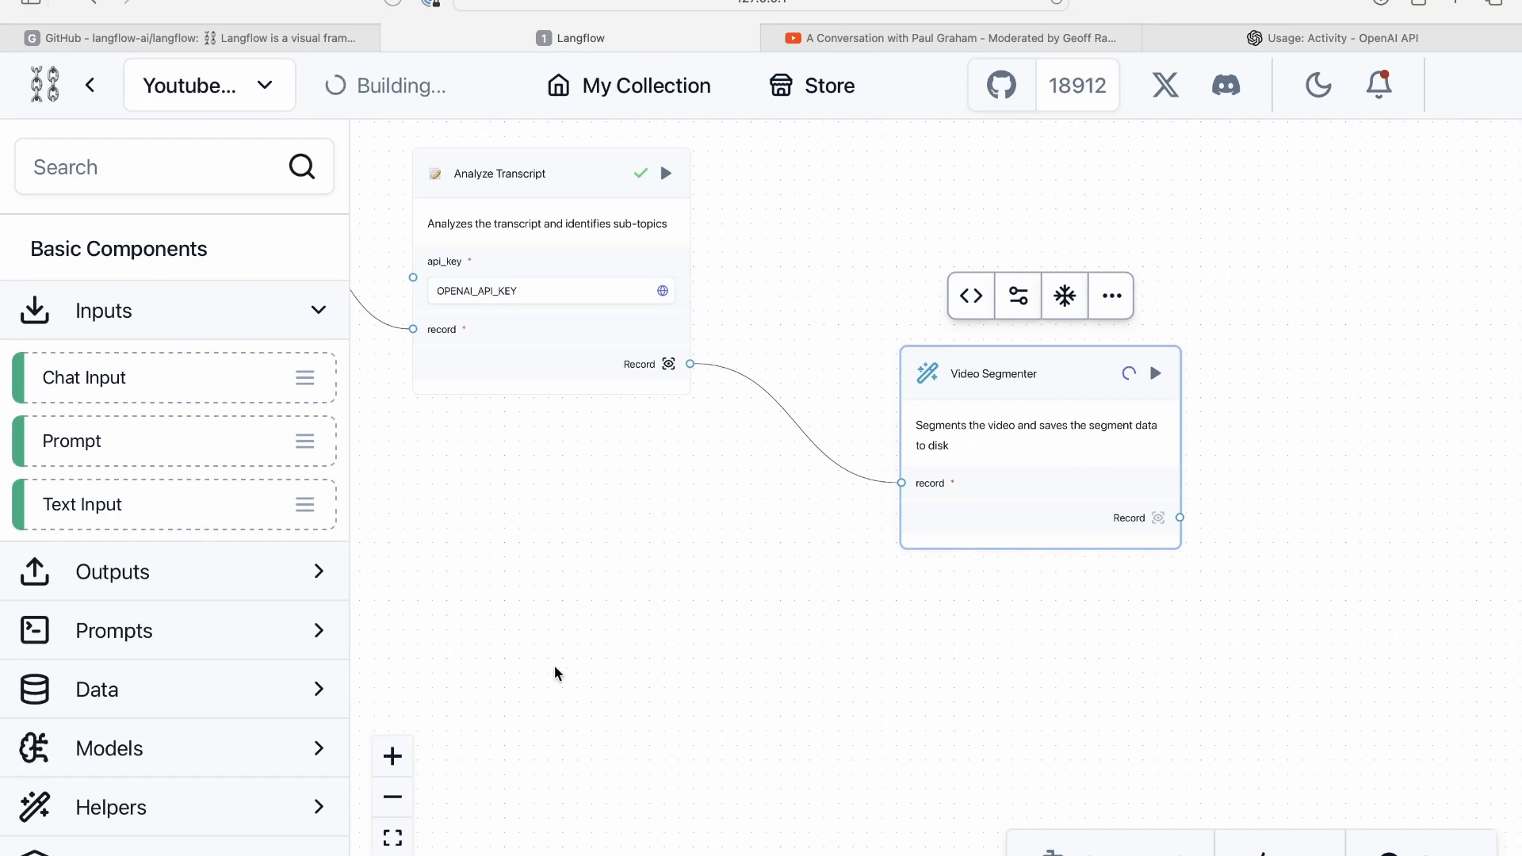
# - Switch to VS Code, expand the generated_clips folder, and enlarge the terminal to examine the ffmpeg output
pyautogui.hotkey('ctrl', 'Up')
pyautogui.click(968, 55)
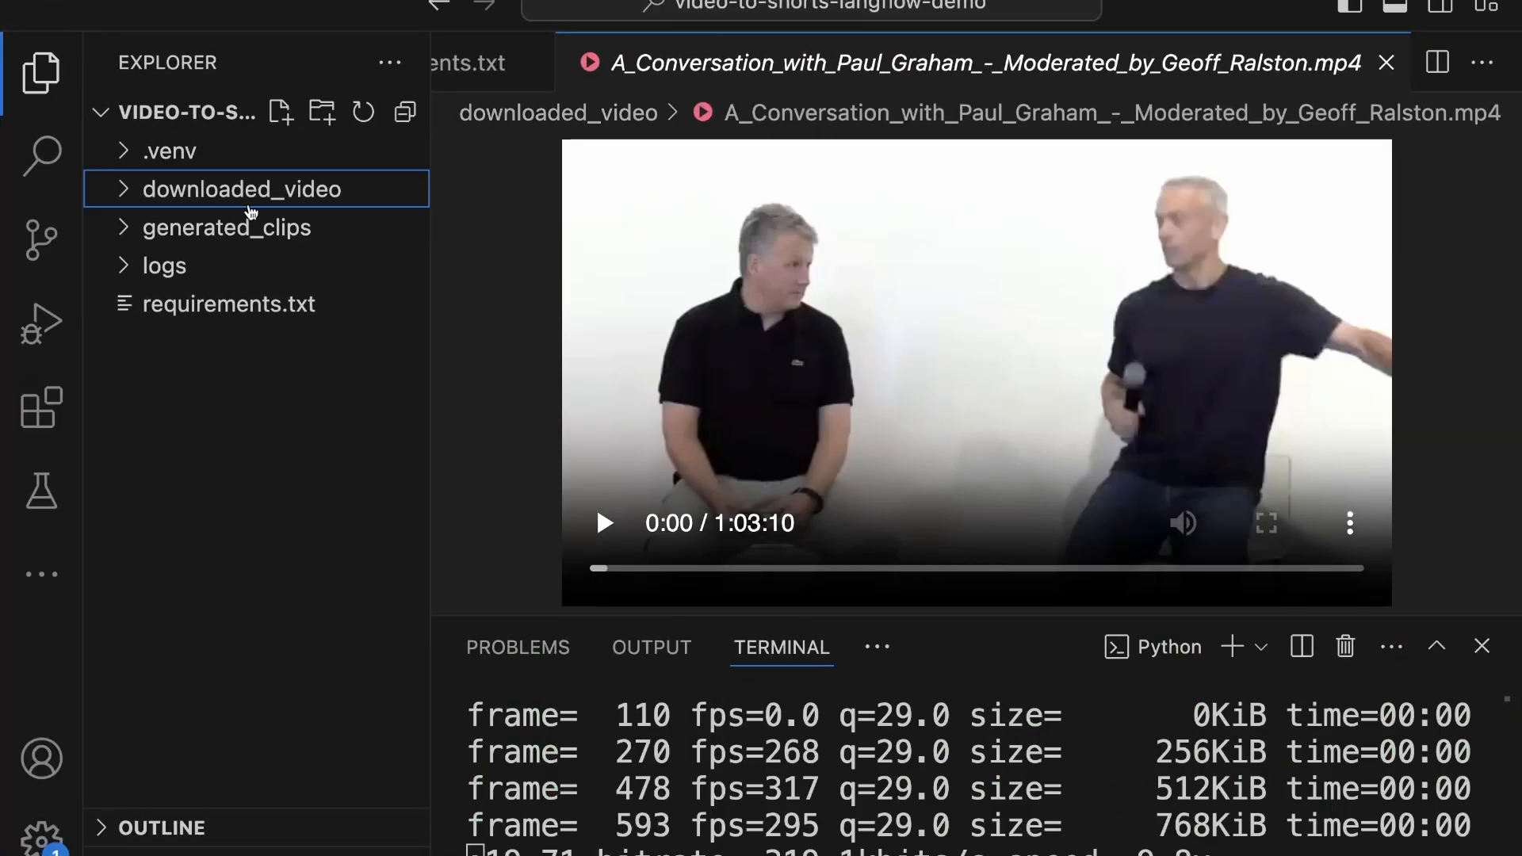
pyautogui.click(230, 227)
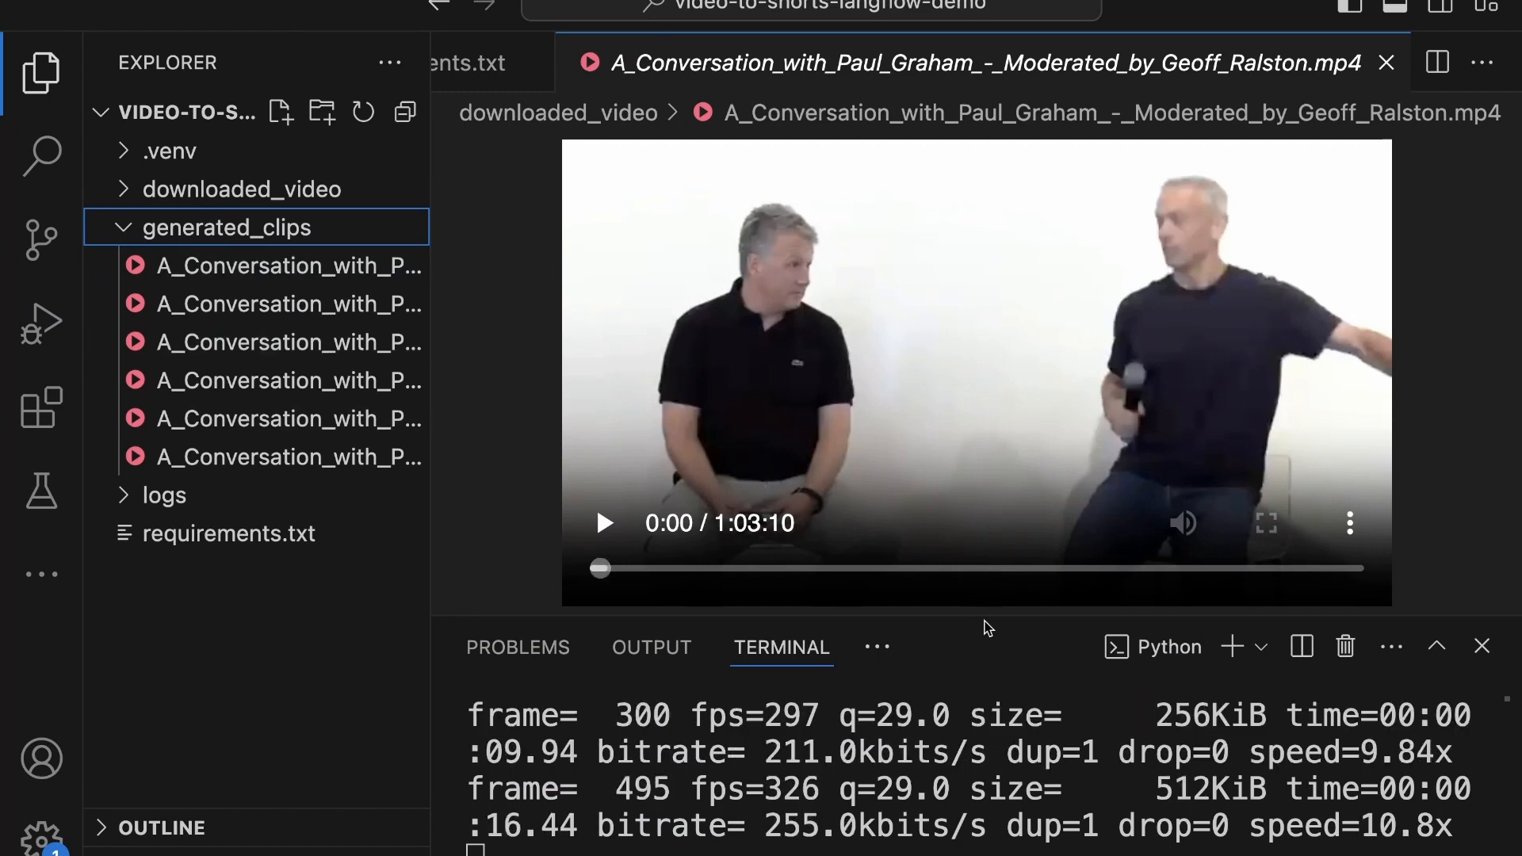
pyautogui.moveTo(988, 622); pyautogui.dragTo(975, 229)
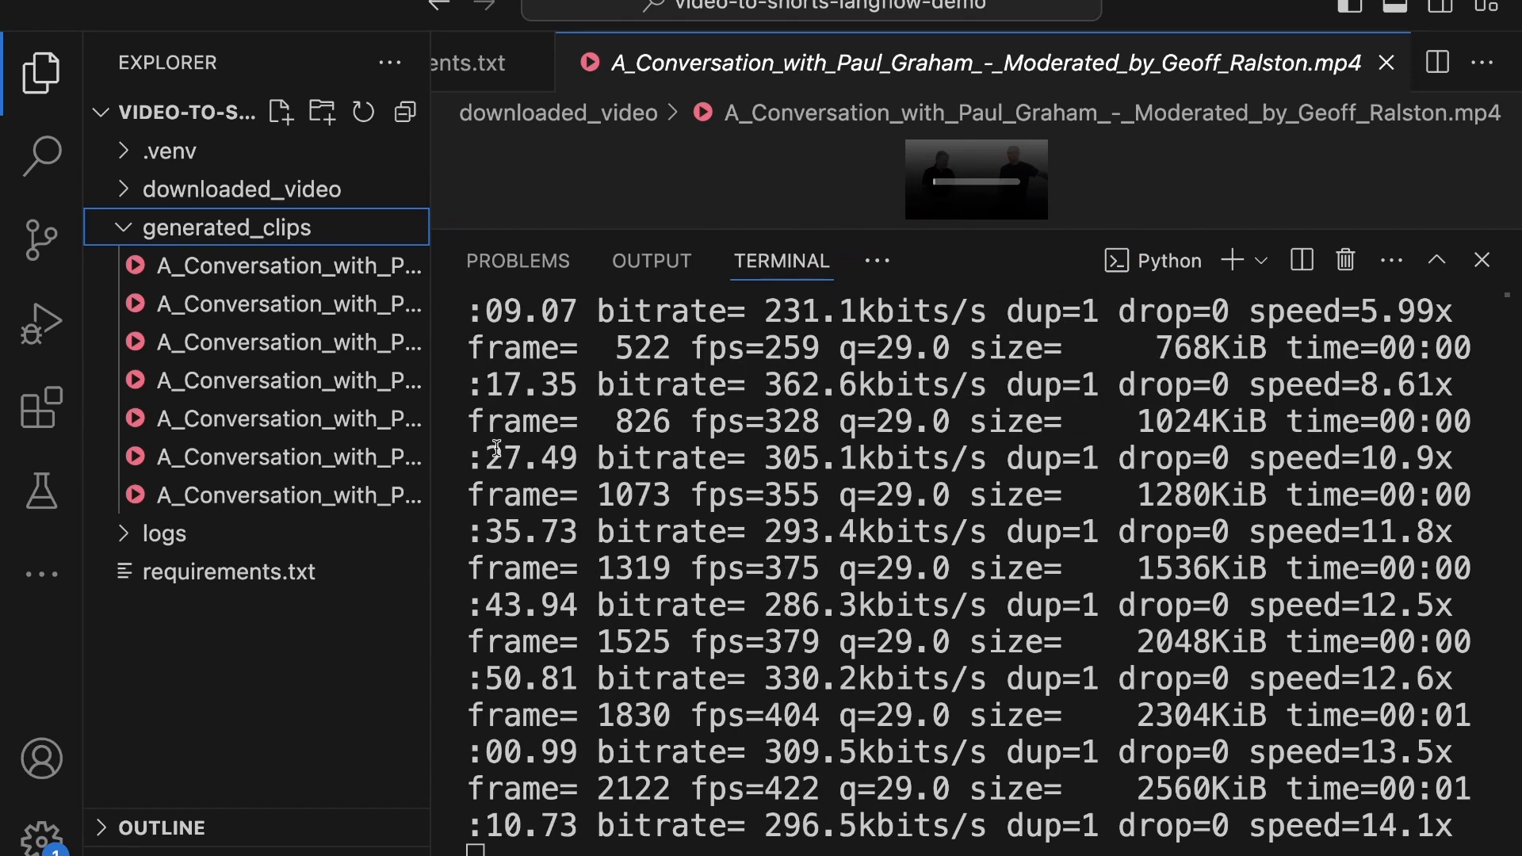
# - Preview the generated clips numbered 000 through 007 in an enlarged preview area, and collapse the generated_clips folder
pyautogui.click(222, 270)
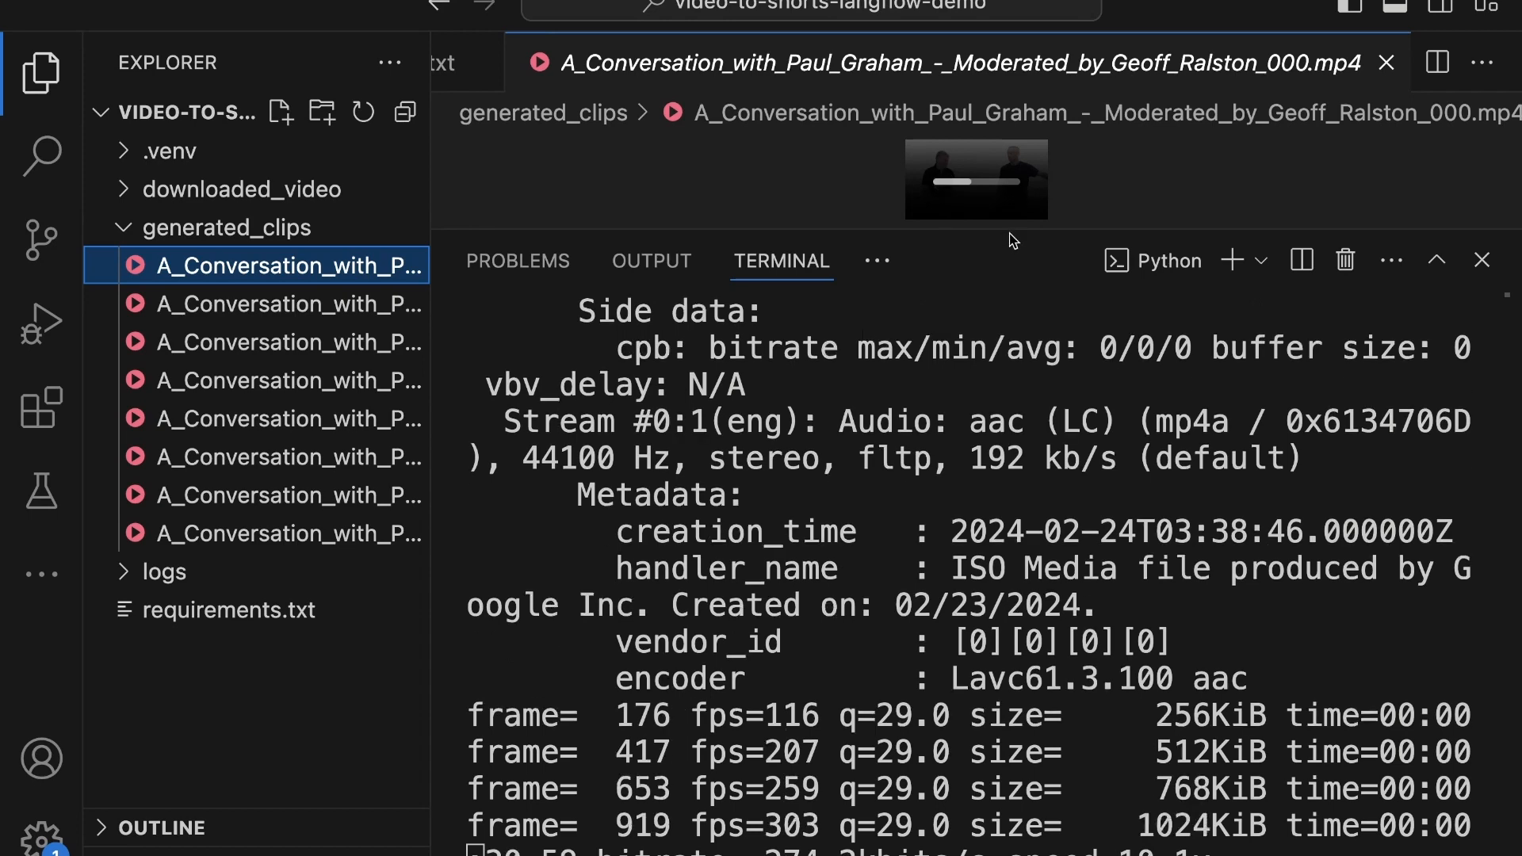
pyautogui.moveTo(1011, 230); pyautogui.dragTo(1011, 553)
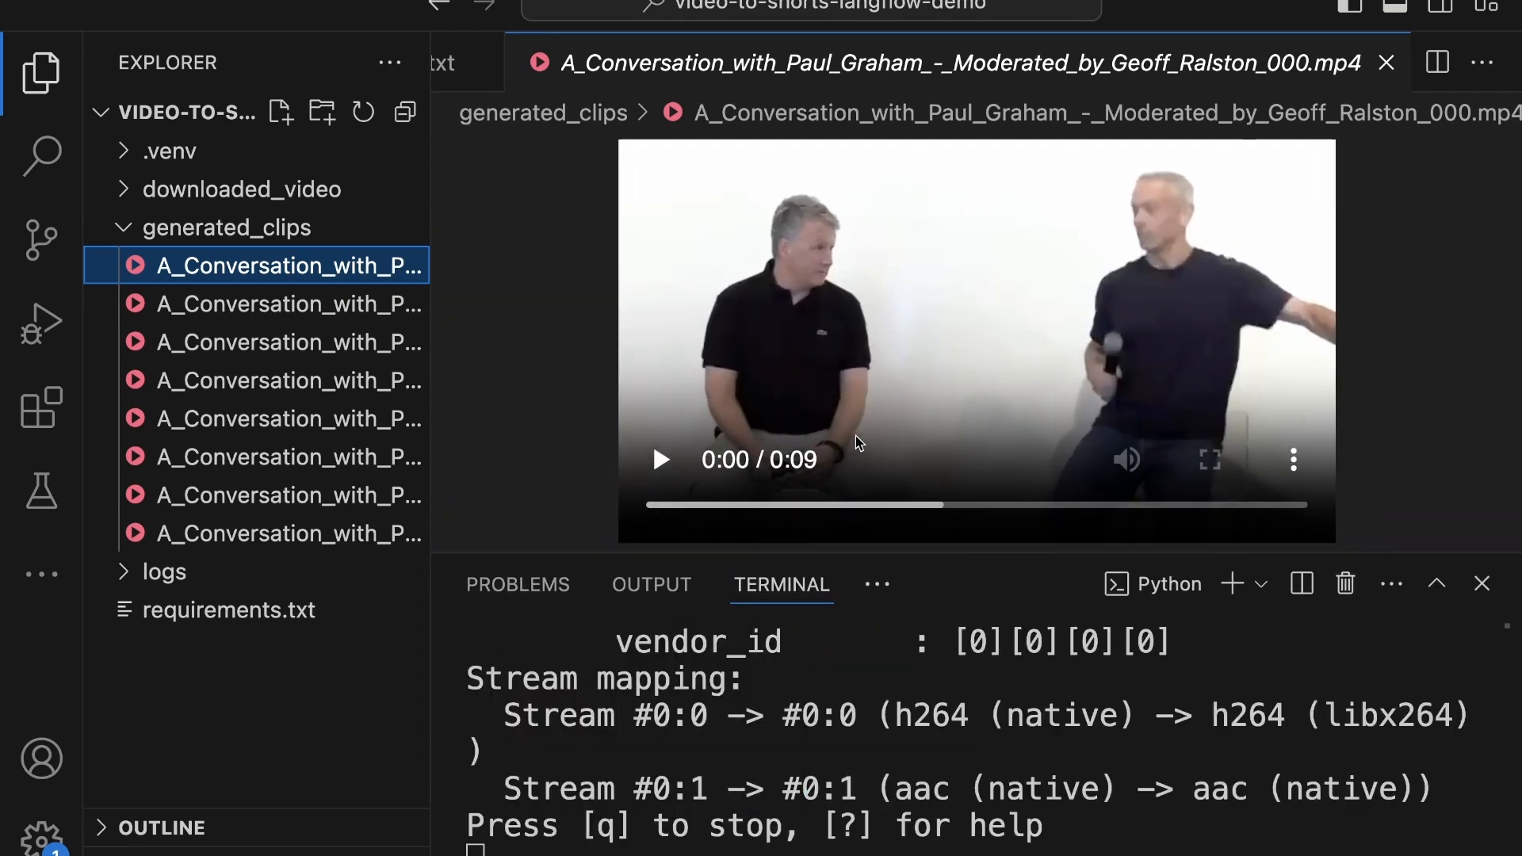
pyautogui.click(279, 307)
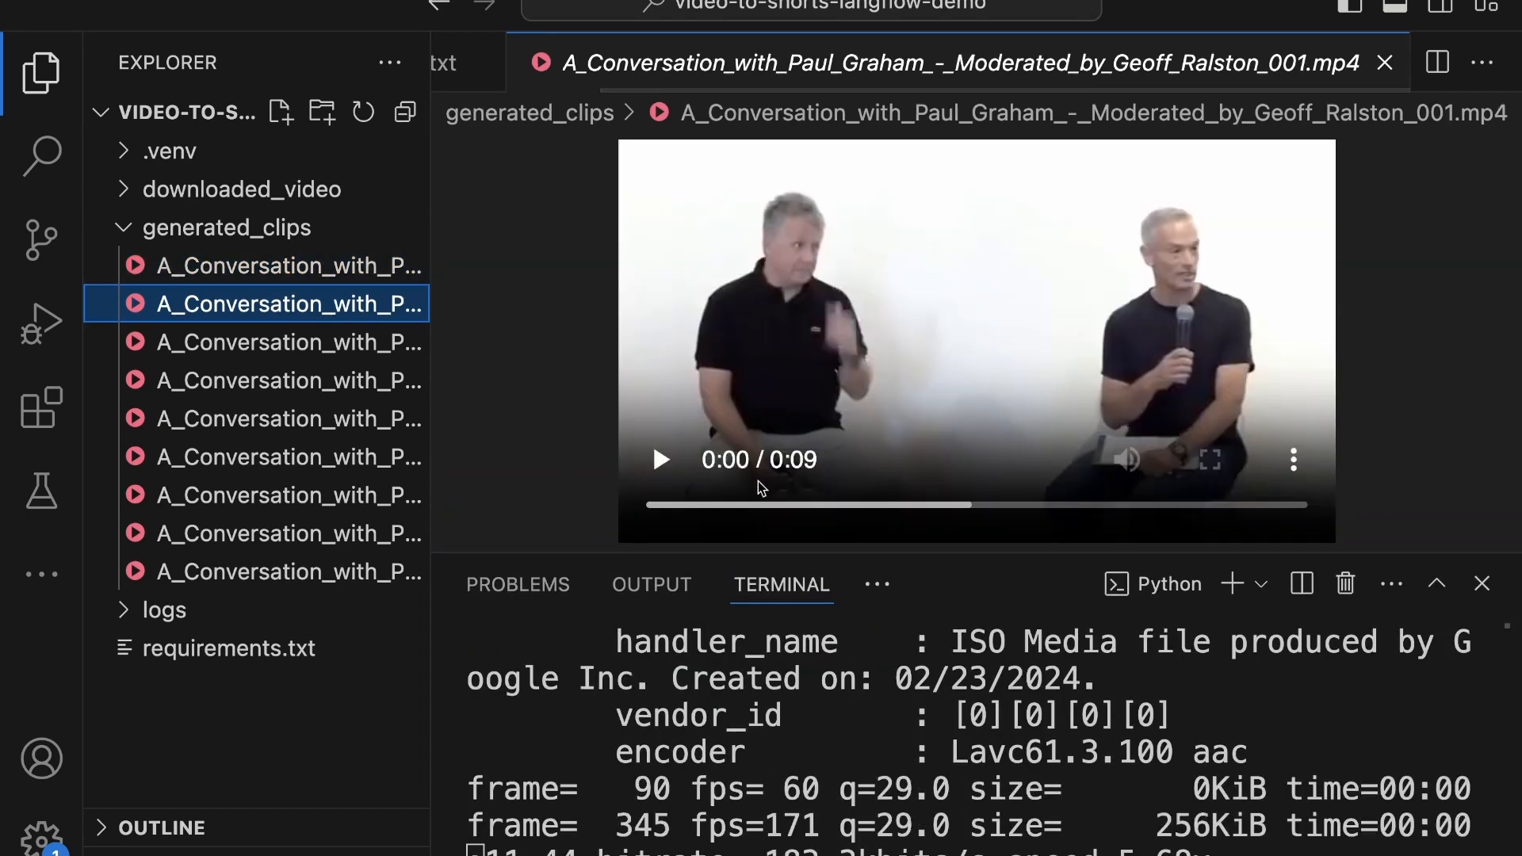
pyautogui.click(268, 355)
pyautogui.click(263, 382)
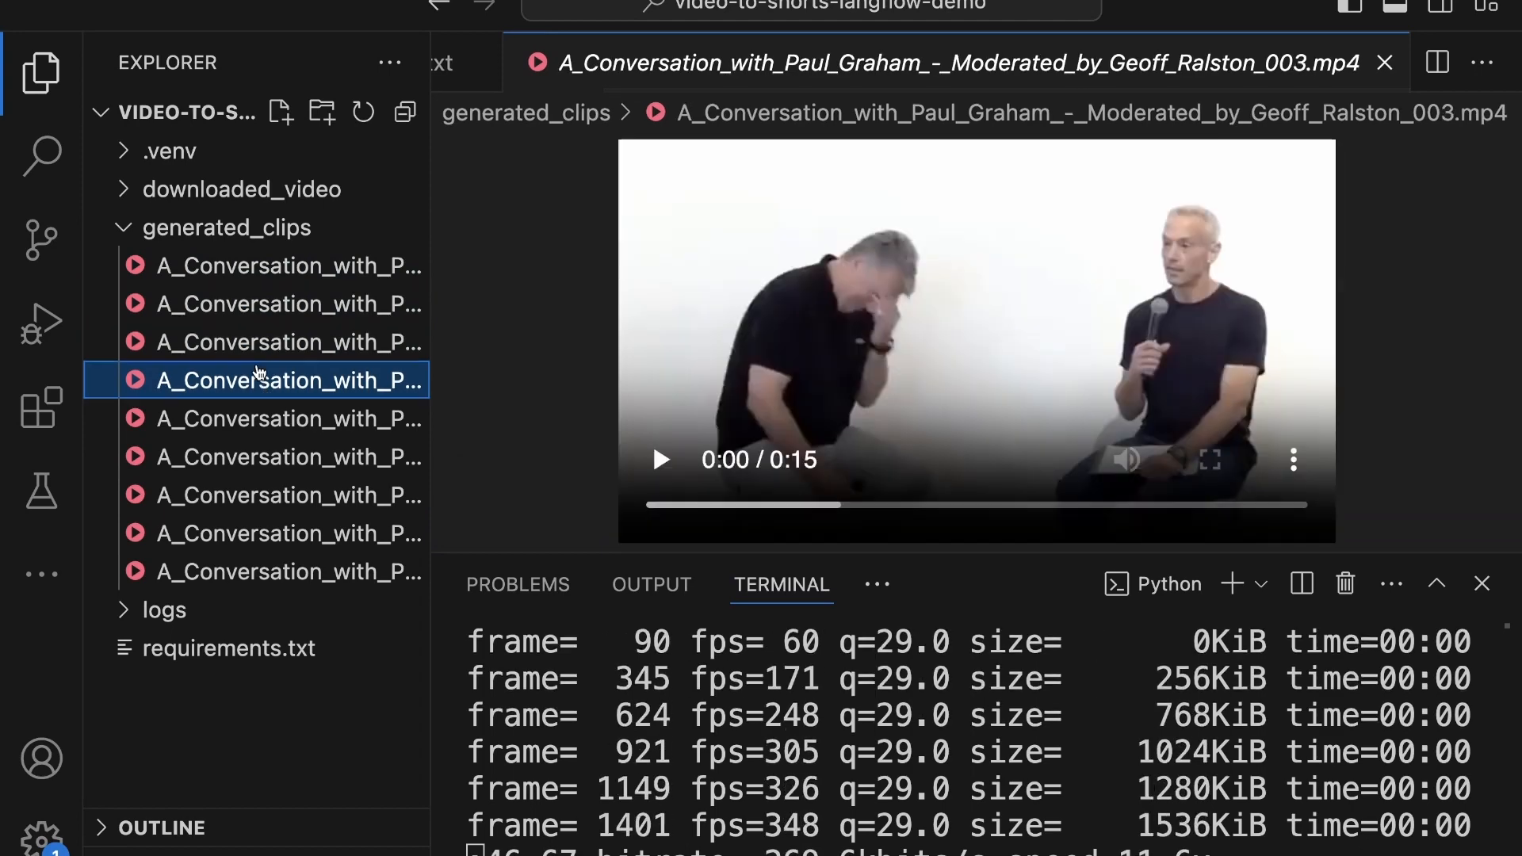
pyautogui.click(257, 420)
pyautogui.click(257, 456)
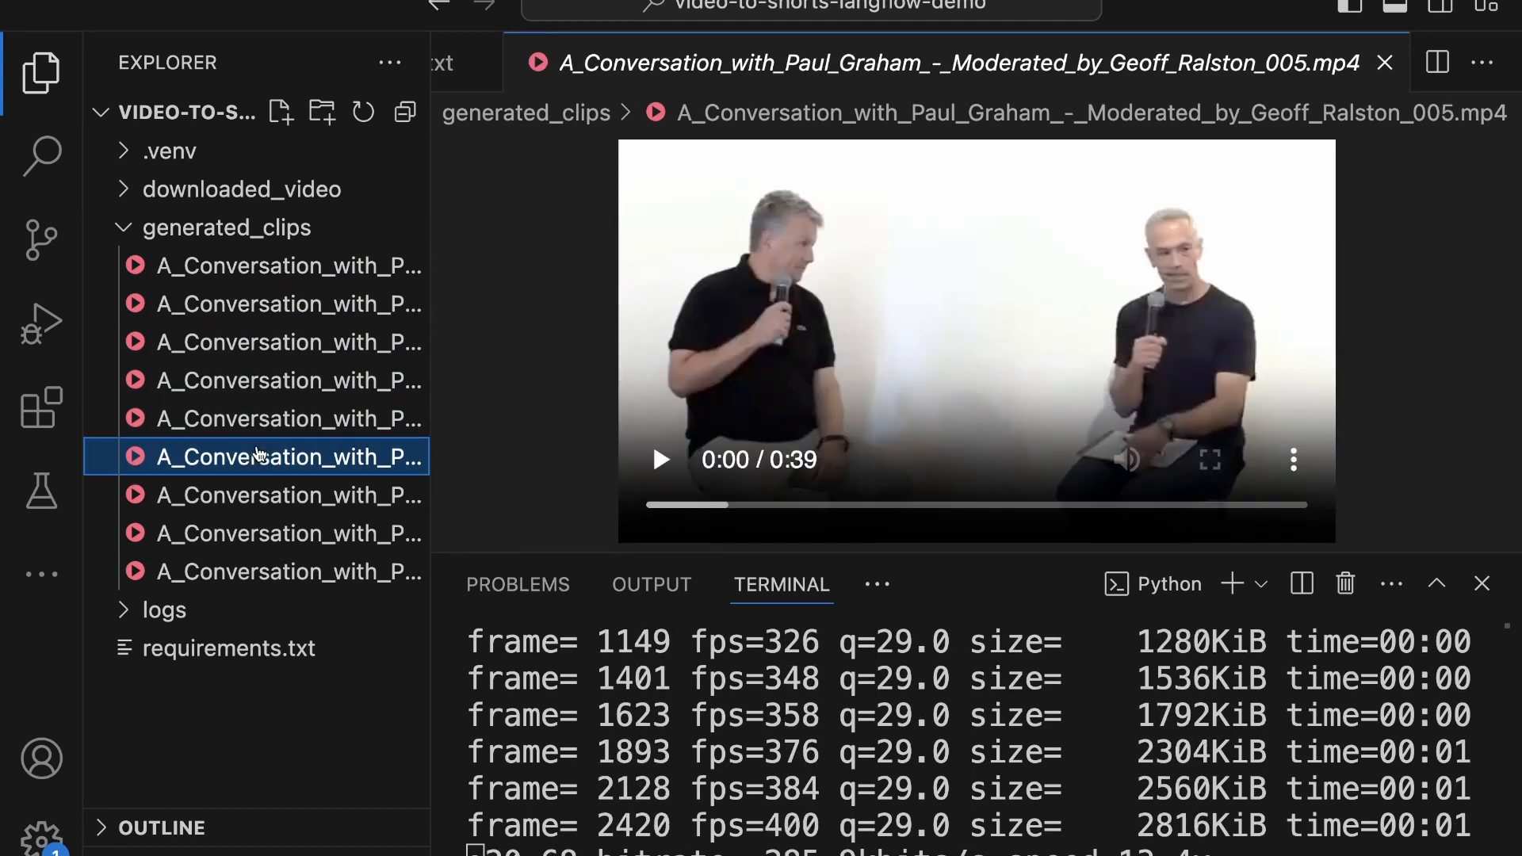
pyautogui.click(257, 495)
pyautogui.click(255, 539)
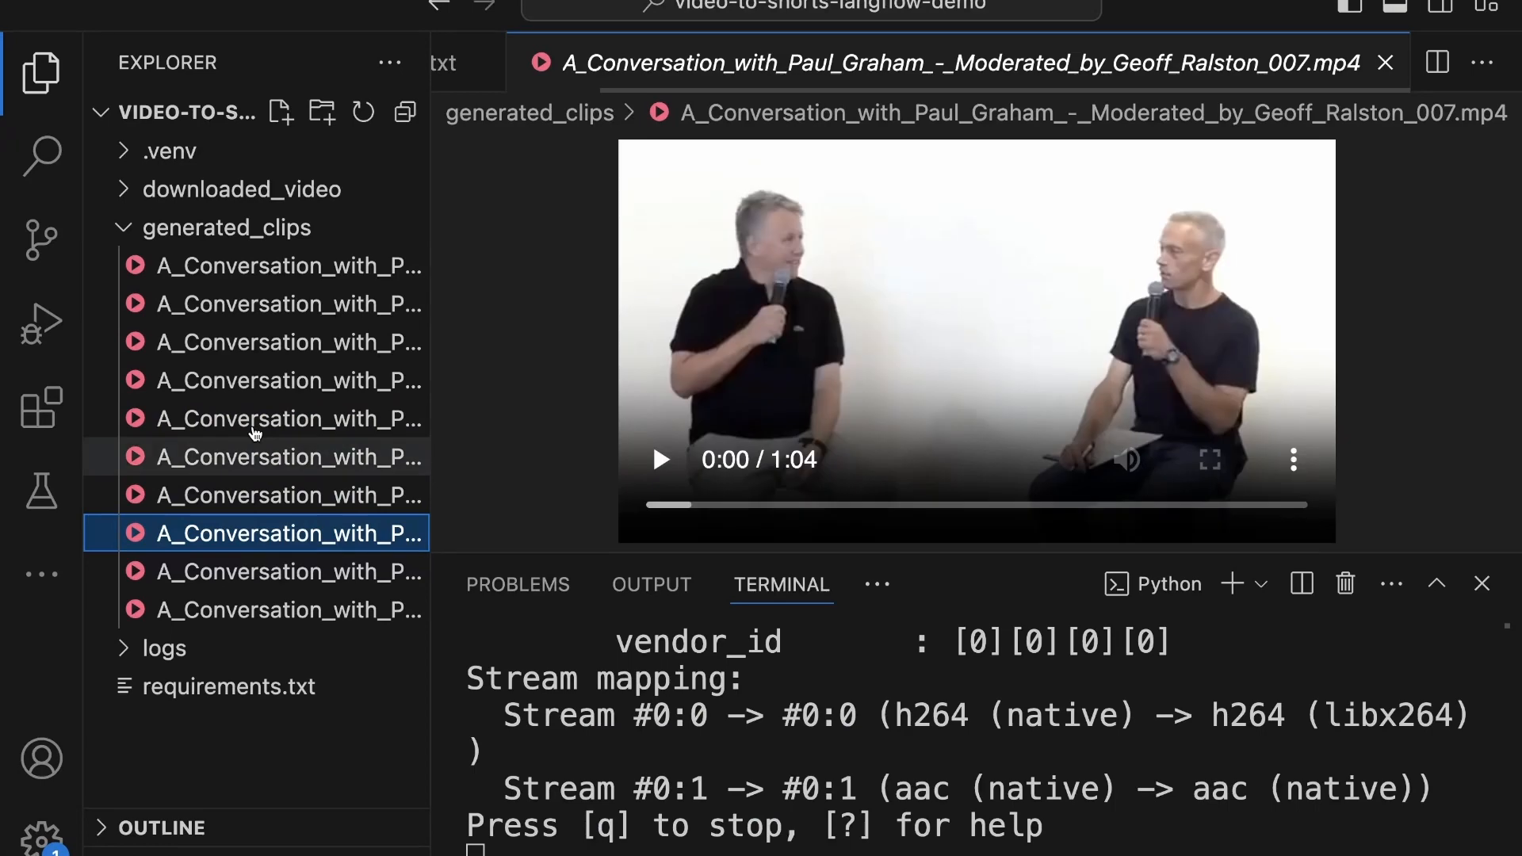
pyautogui.click(126, 228)
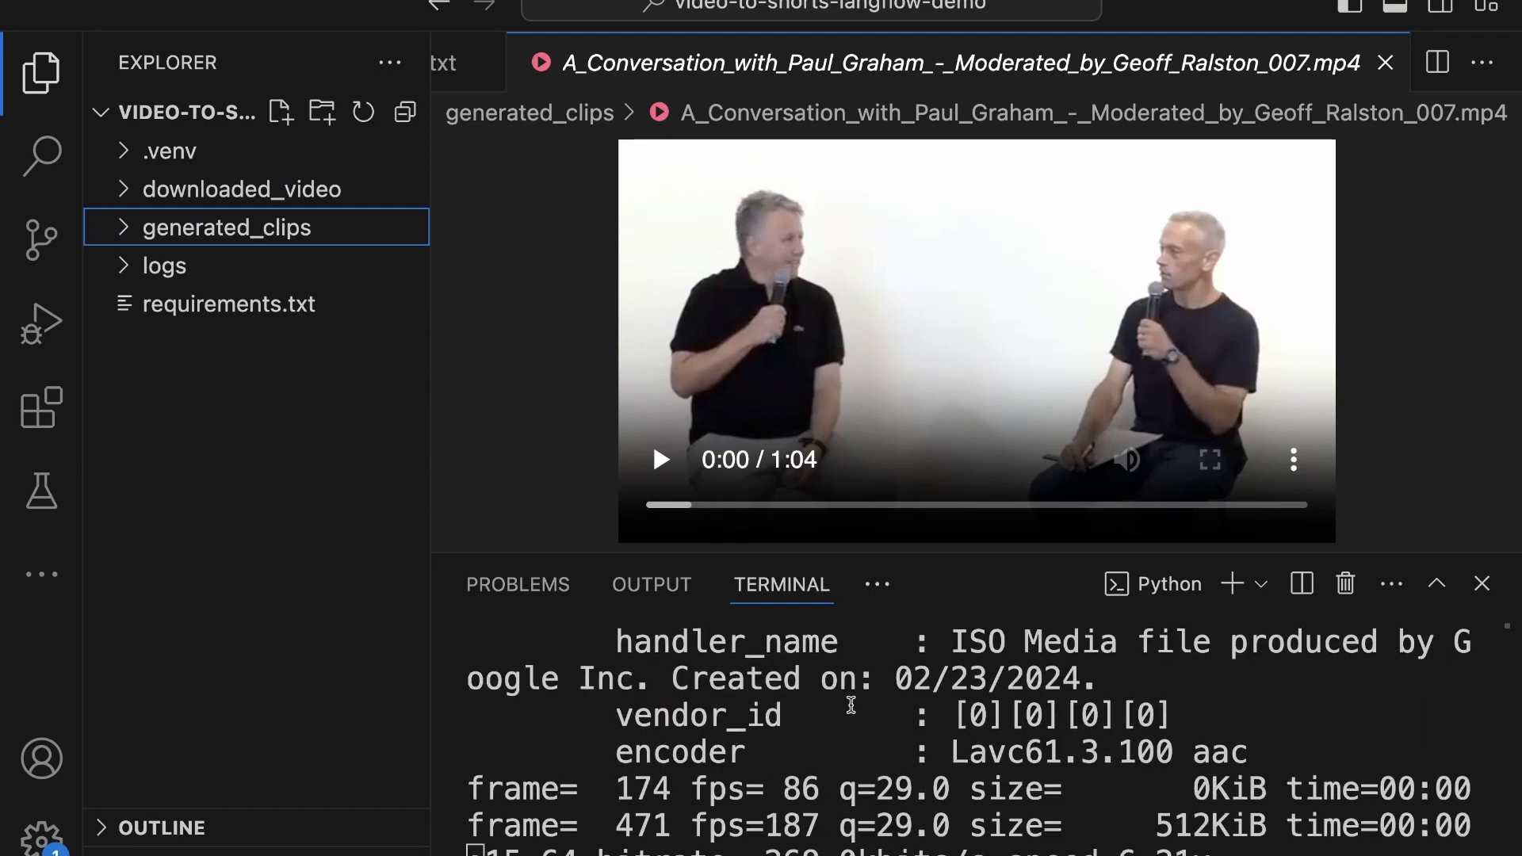
# - Return to Langflow in Safari, open the Analyze Transcript component's code, and read through to its final return statement
pyautogui.hotkey('ctrl', 'Up')
pyautogui.click(780, 8)
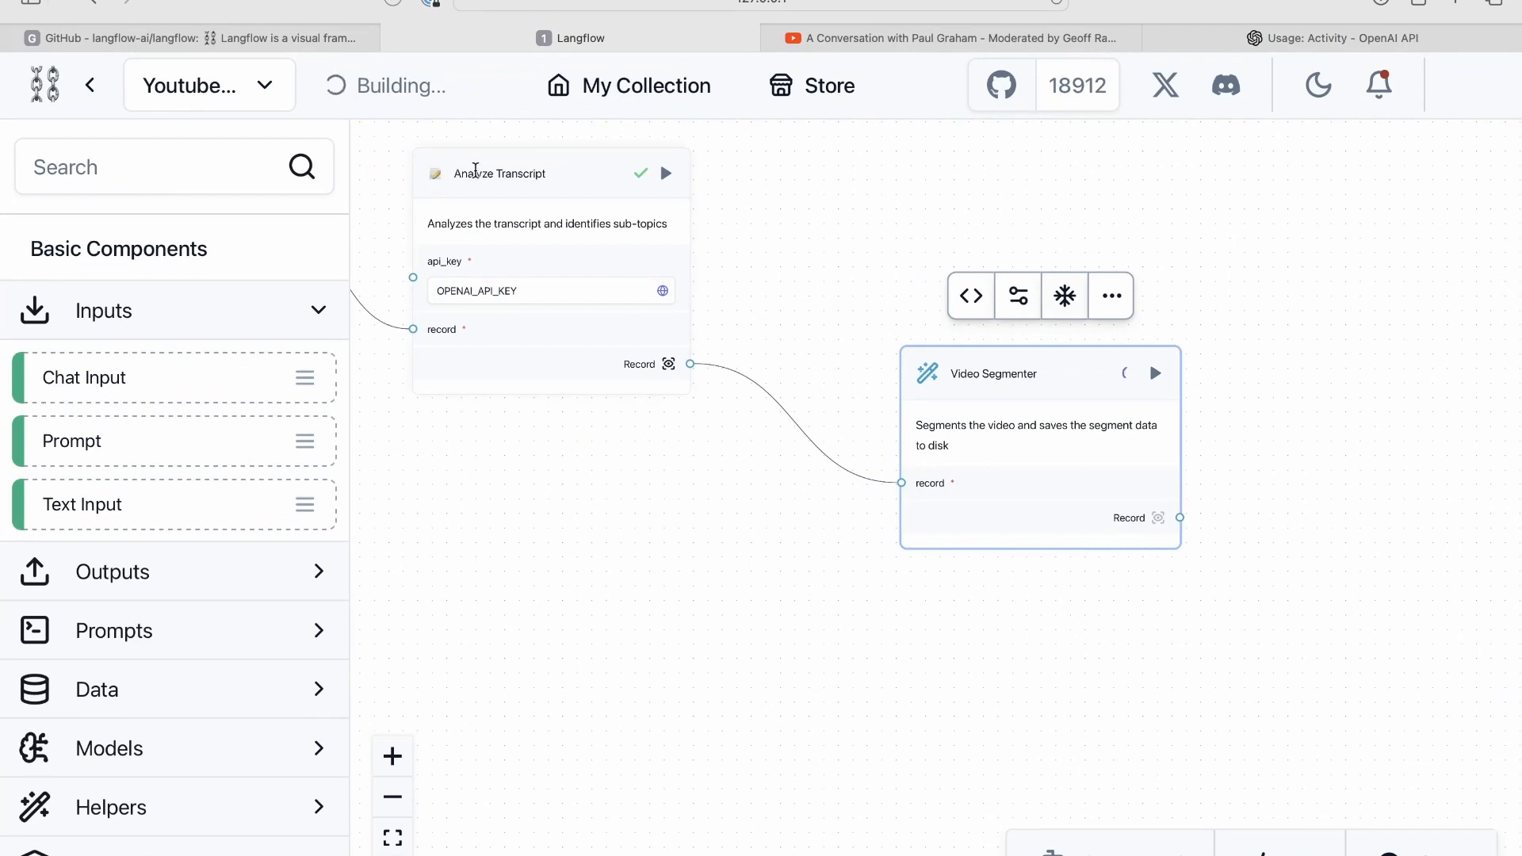
pyautogui.click(476, 172)
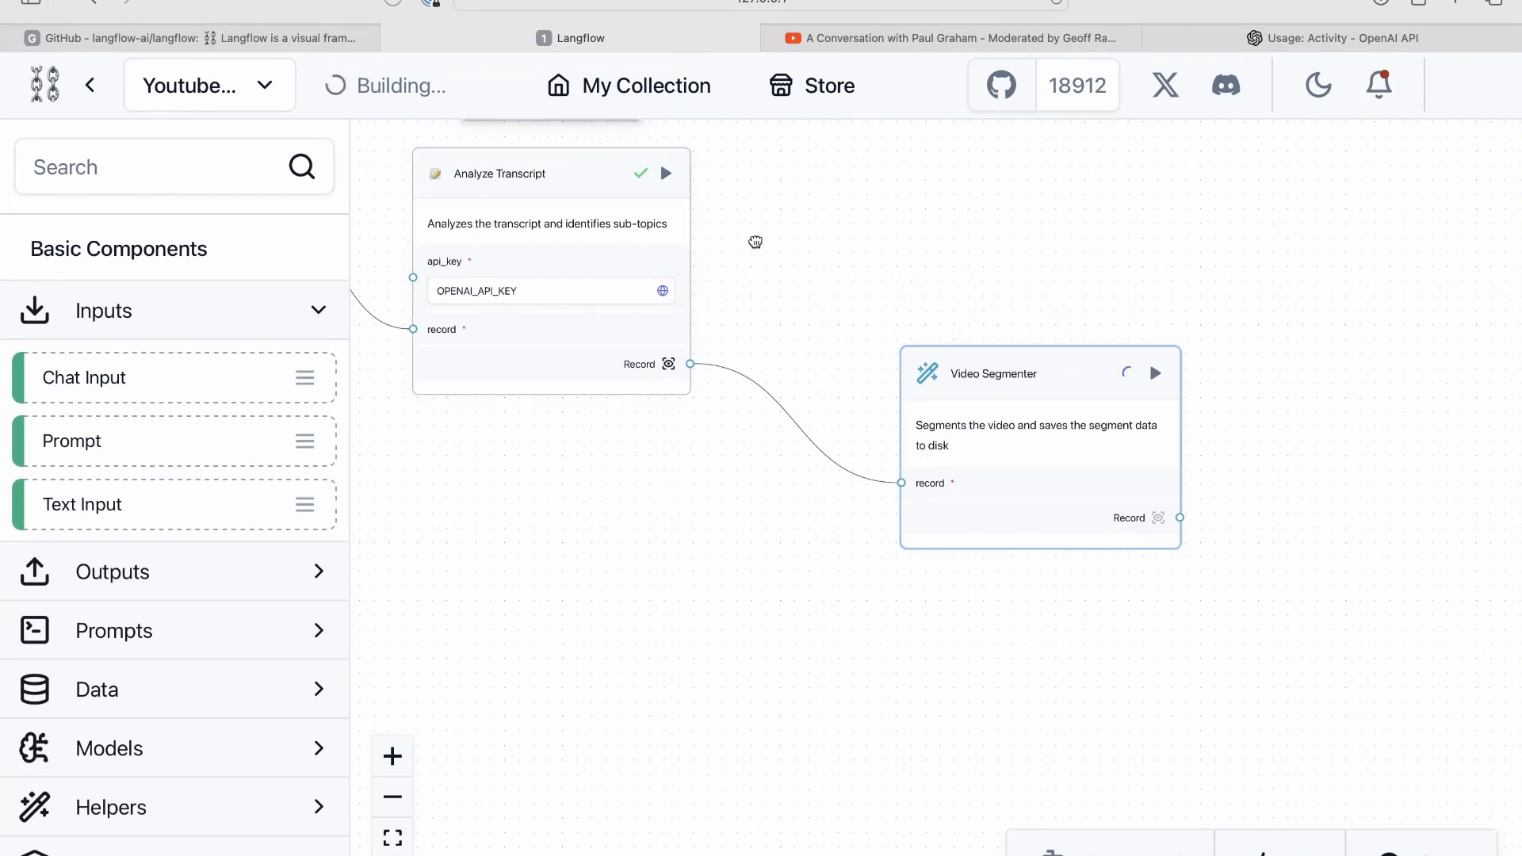
pyautogui.moveTo(754, 242); pyautogui.dragTo(875, 482)
pyautogui.click(601, 348)
pyautogui.scroll(-6, 824, 536)
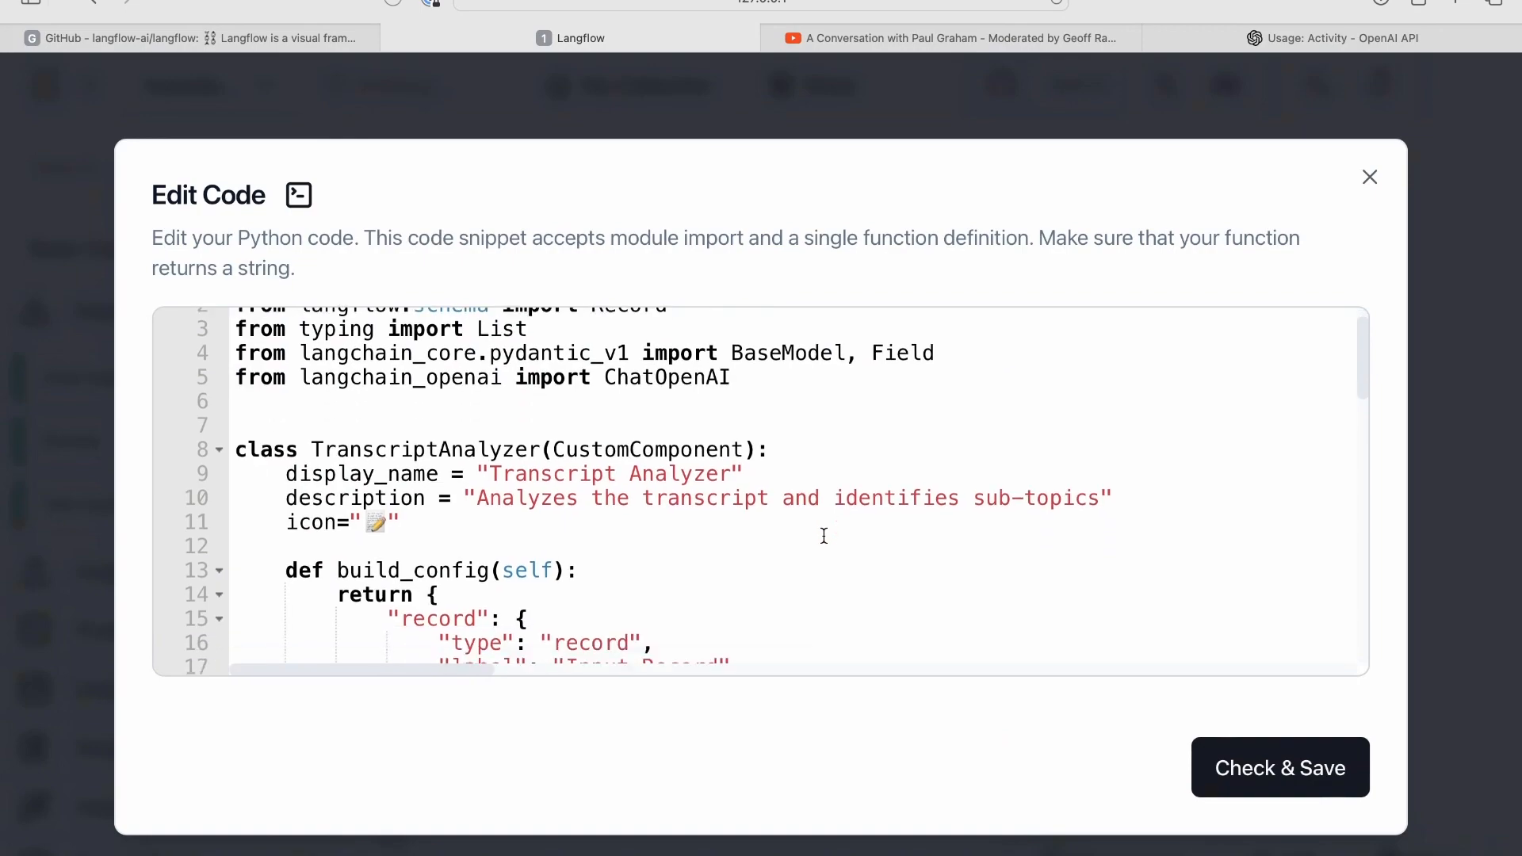
pyautogui.scroll(-10, 823, 536)
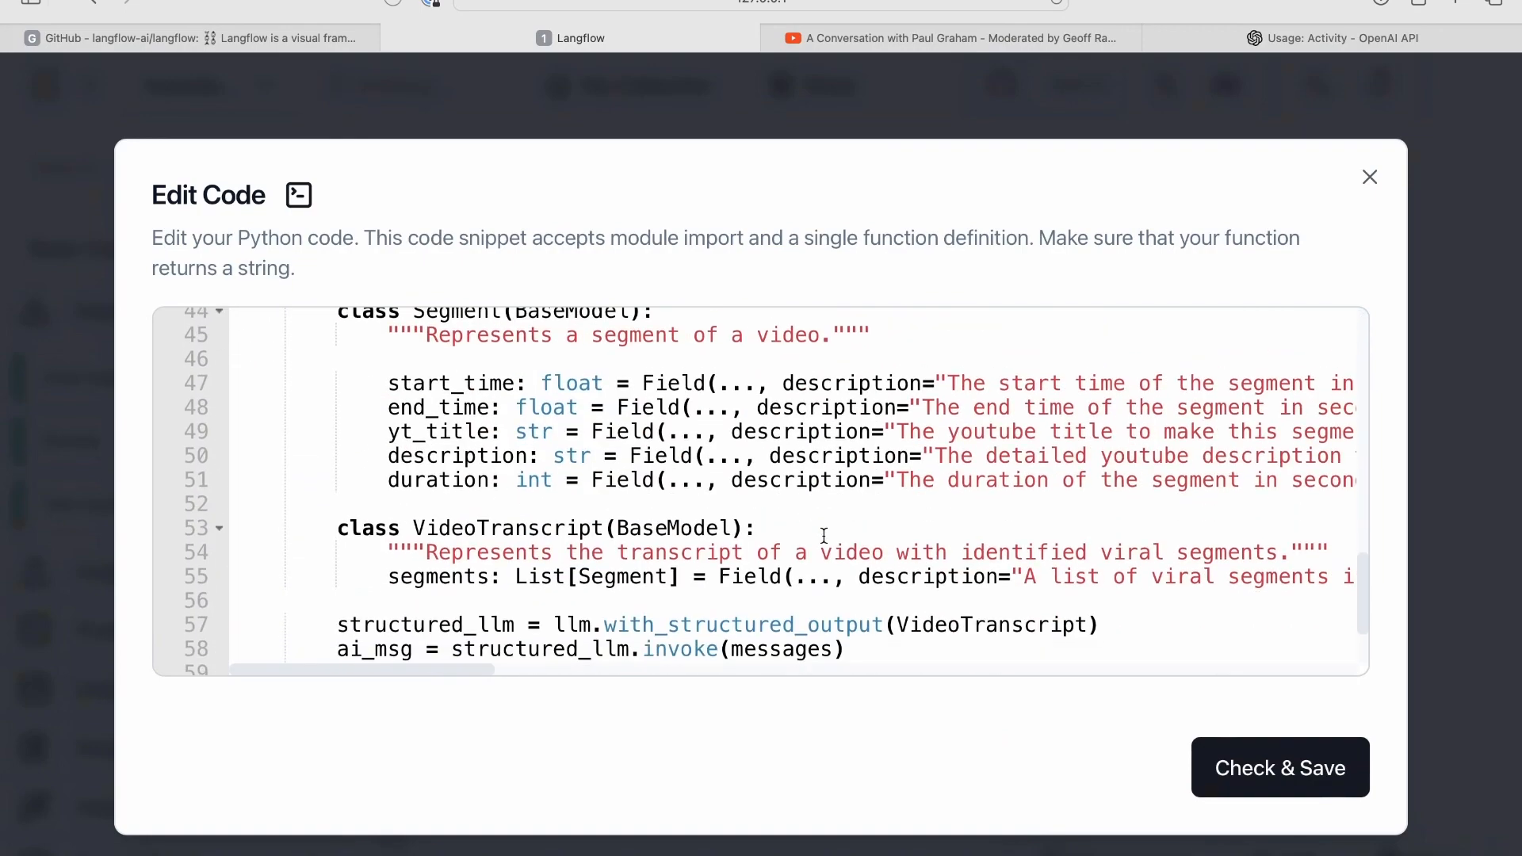
pyautogui.scroll(-2, 823, 536)
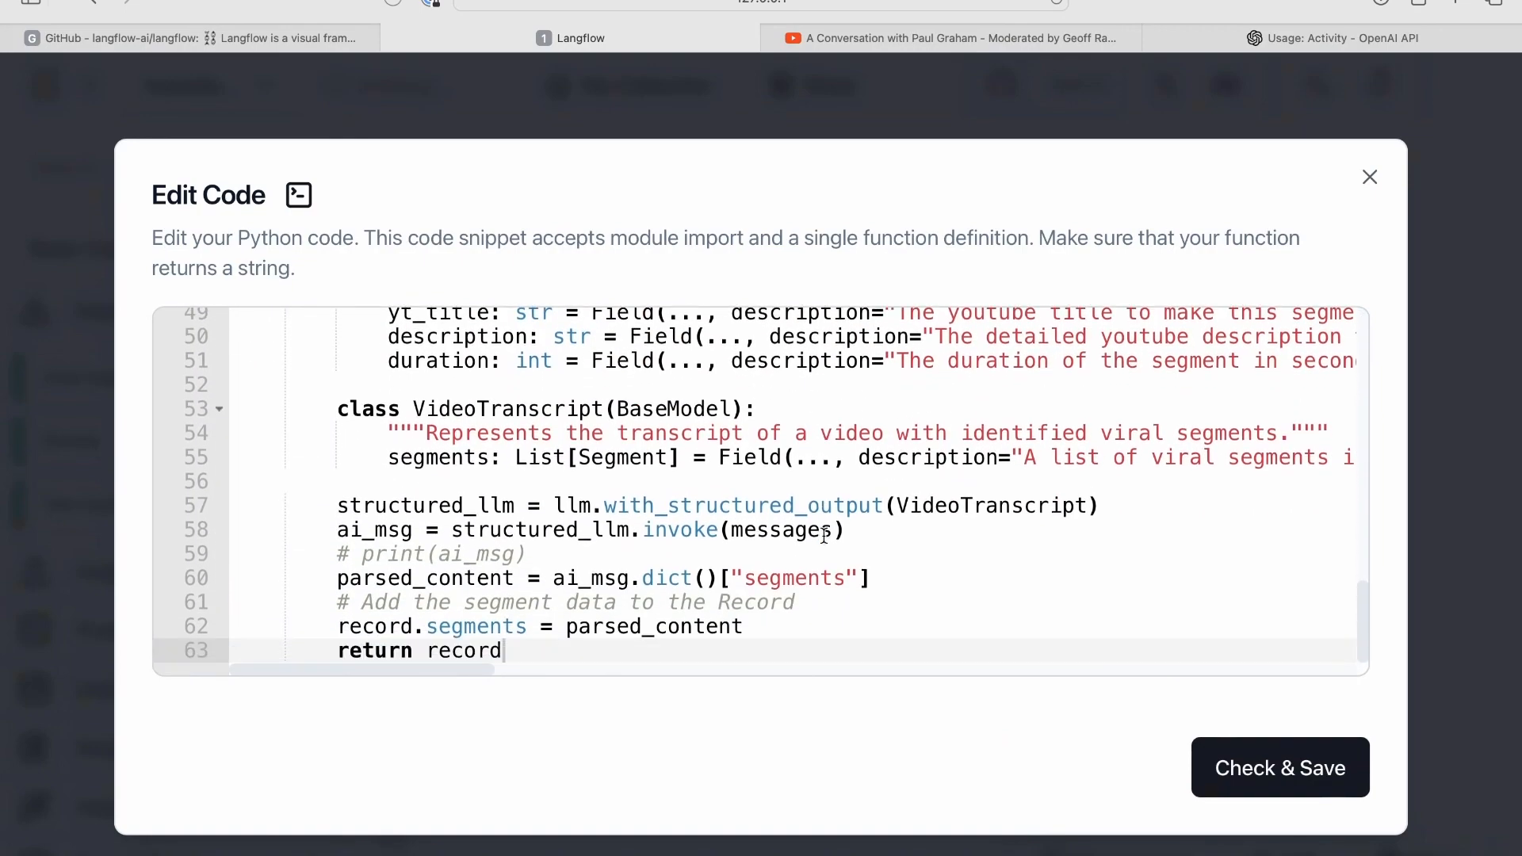
# - Examine the Segment and VideoTranscript class definitions and their field descriptions in the Analyze Transcript code
pyautogui.scroll(5, 824, 536)
pyautogui.scroll(-3, 823, 536)
pyautogui.hscroll(4, 823, 536)
pyautogui.hscroll(-3, 824, 536)
pyautogui.hscroll(1, 823, 536)
pyautogui.hscroll(2, 824, 536)
pyautogui.hscroll(-4, 823, 536)
pyautogui.scroll(4, 824, 535)
pyautogui.scroll(-1, 823, 536)
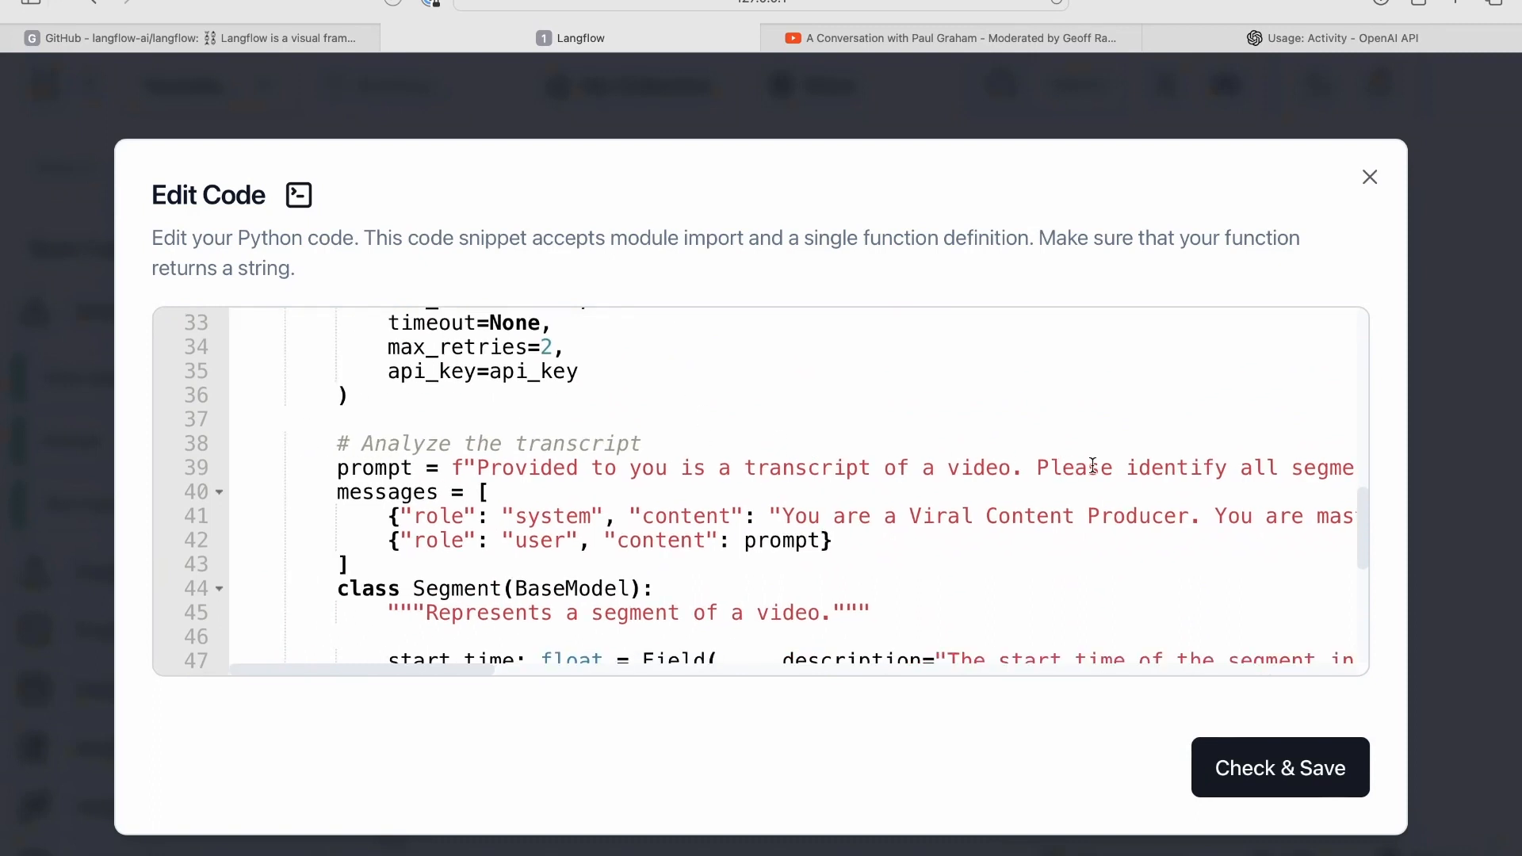
# - Read the prompt on line 39 for its segment duration rule, and close the code editor without saving
pyautogui.hscroll(10, 1092, 465)
pyautogui.scroll(-1, 1092, 465)
pyautogui.hscroll(5, 1092, 466)
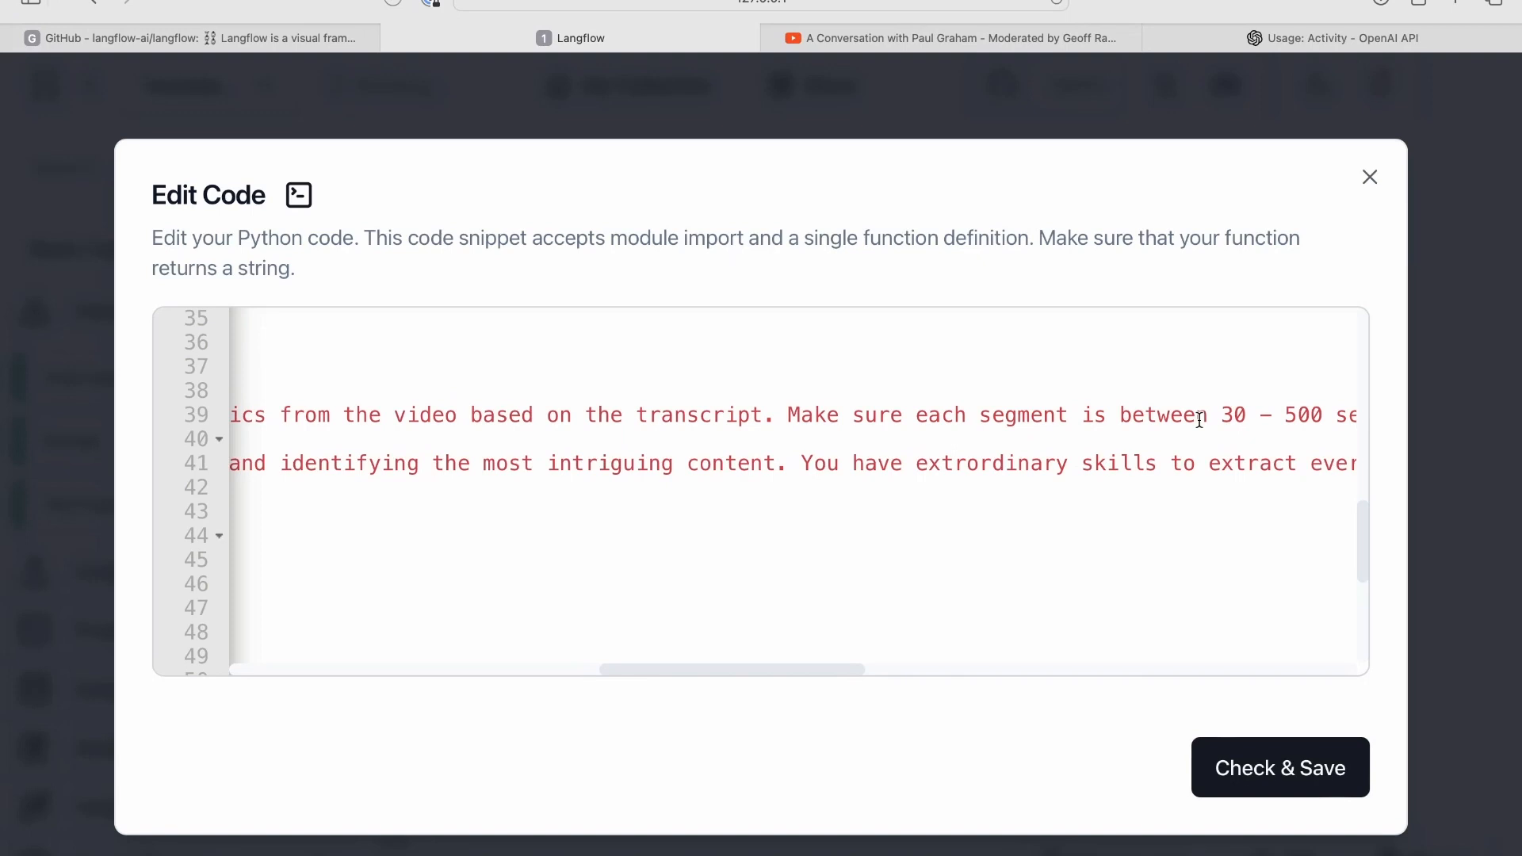
pyautogui.hscroll(2, 1199, 420)
pyautogui.scroll(1, 1181, 425)
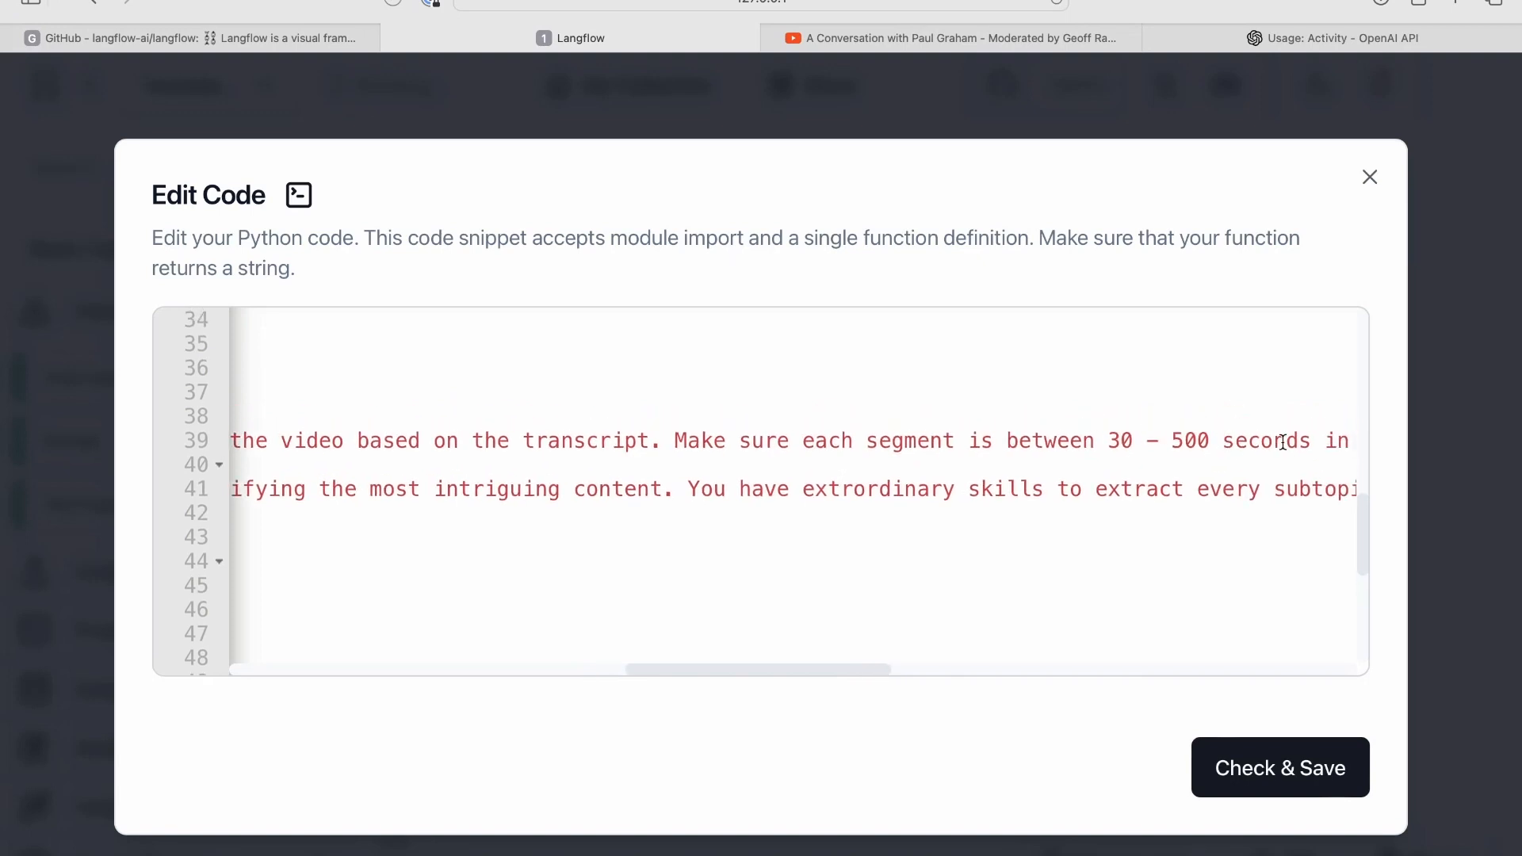
pyautogui.hscroll(2, 1282, 441)
pyautogui.scroll(1, 1282, 441)
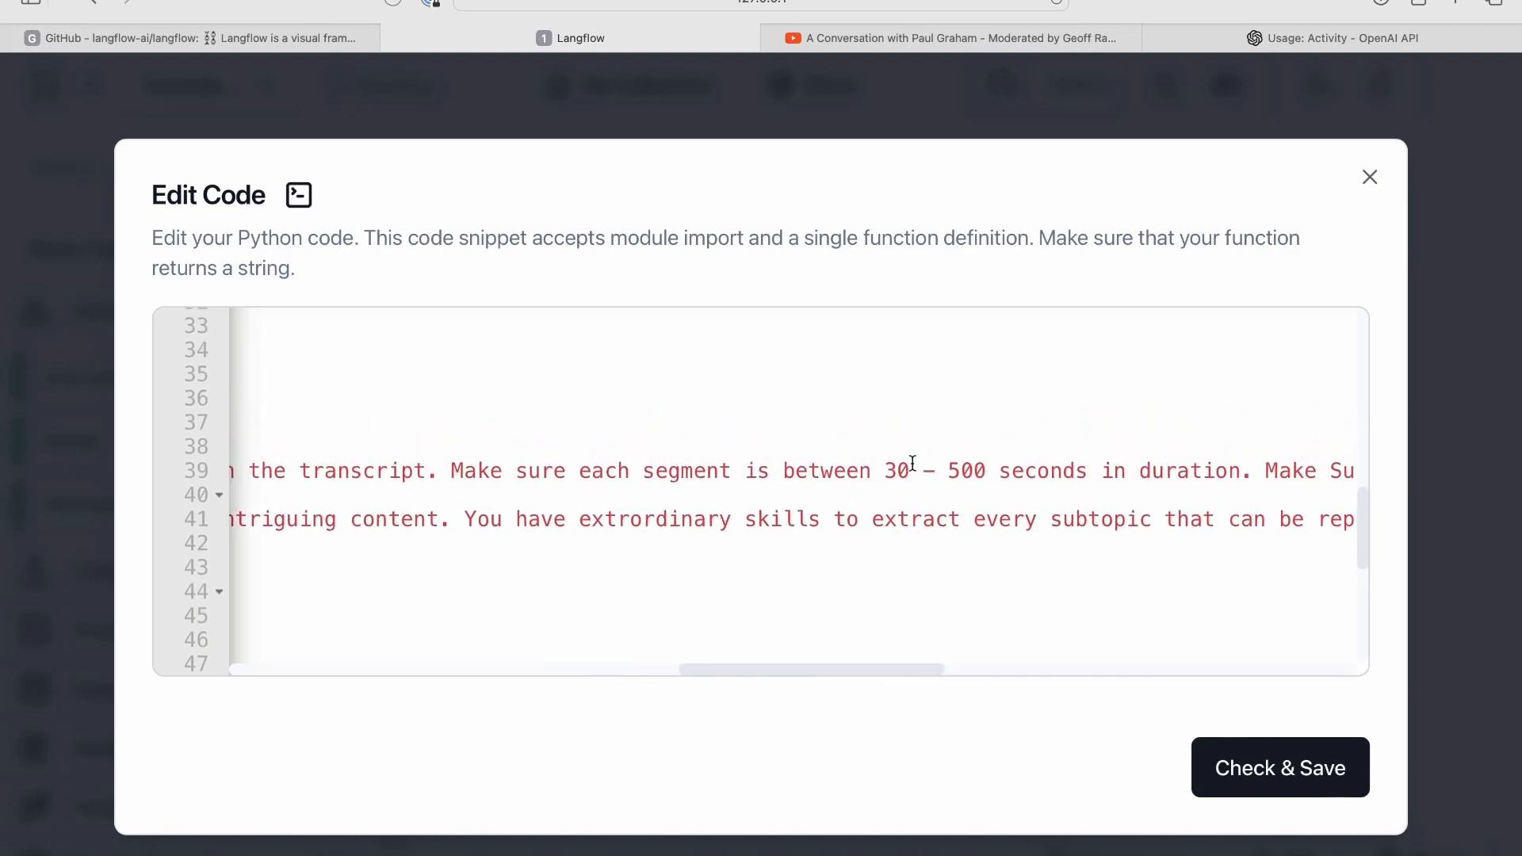
pyautogui.moveTo(944, 466); pyautogui.dragTo(1148, 446)
pyautogui.click(1121, 490)
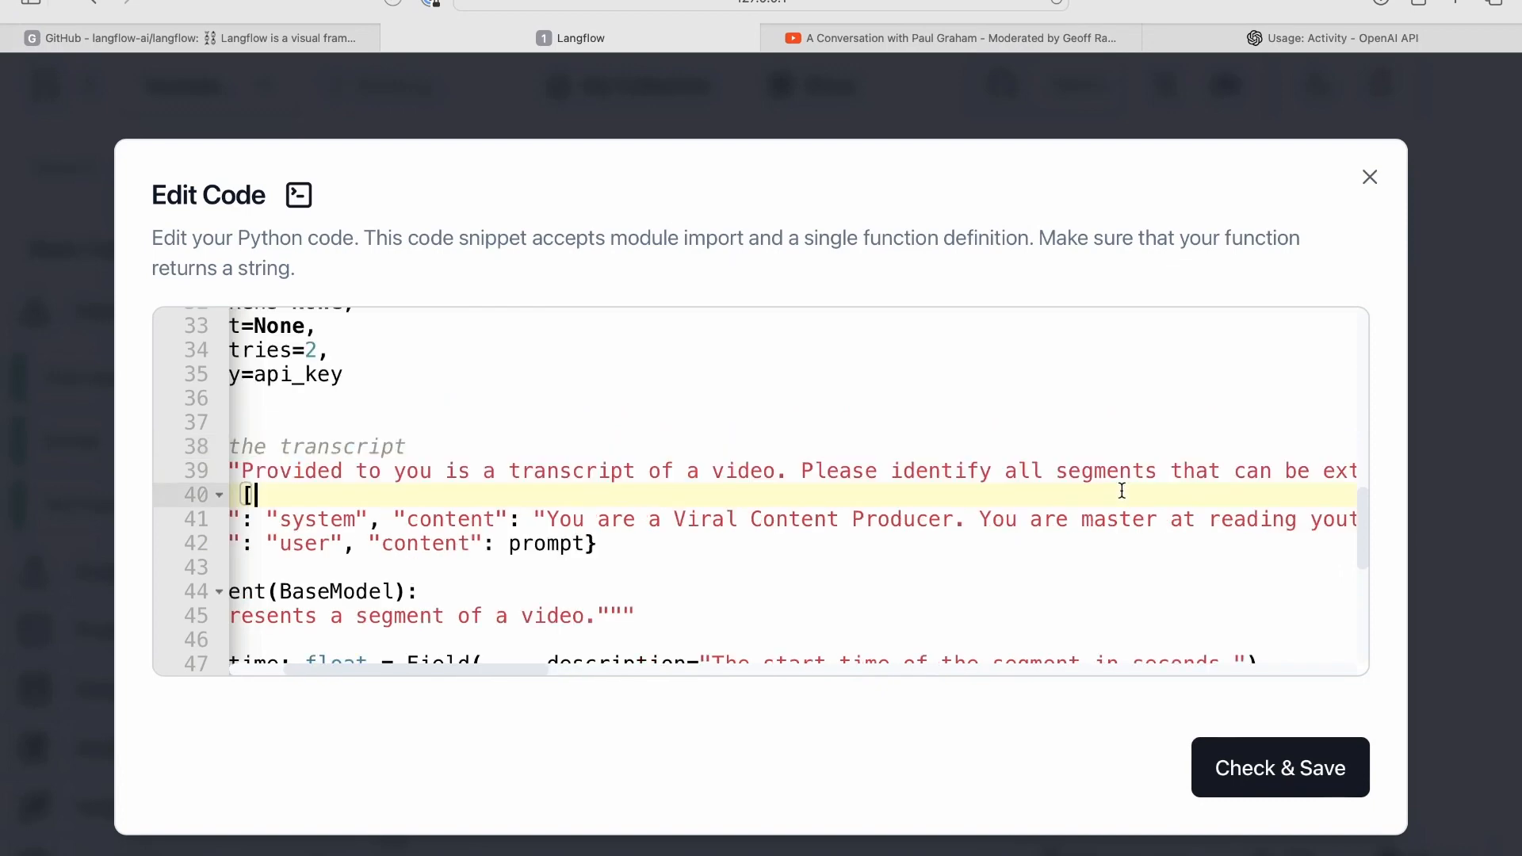
pyautogui.hscroll(12, 1172, 511)
pyautogui.hscroll(8, 1175, 518)
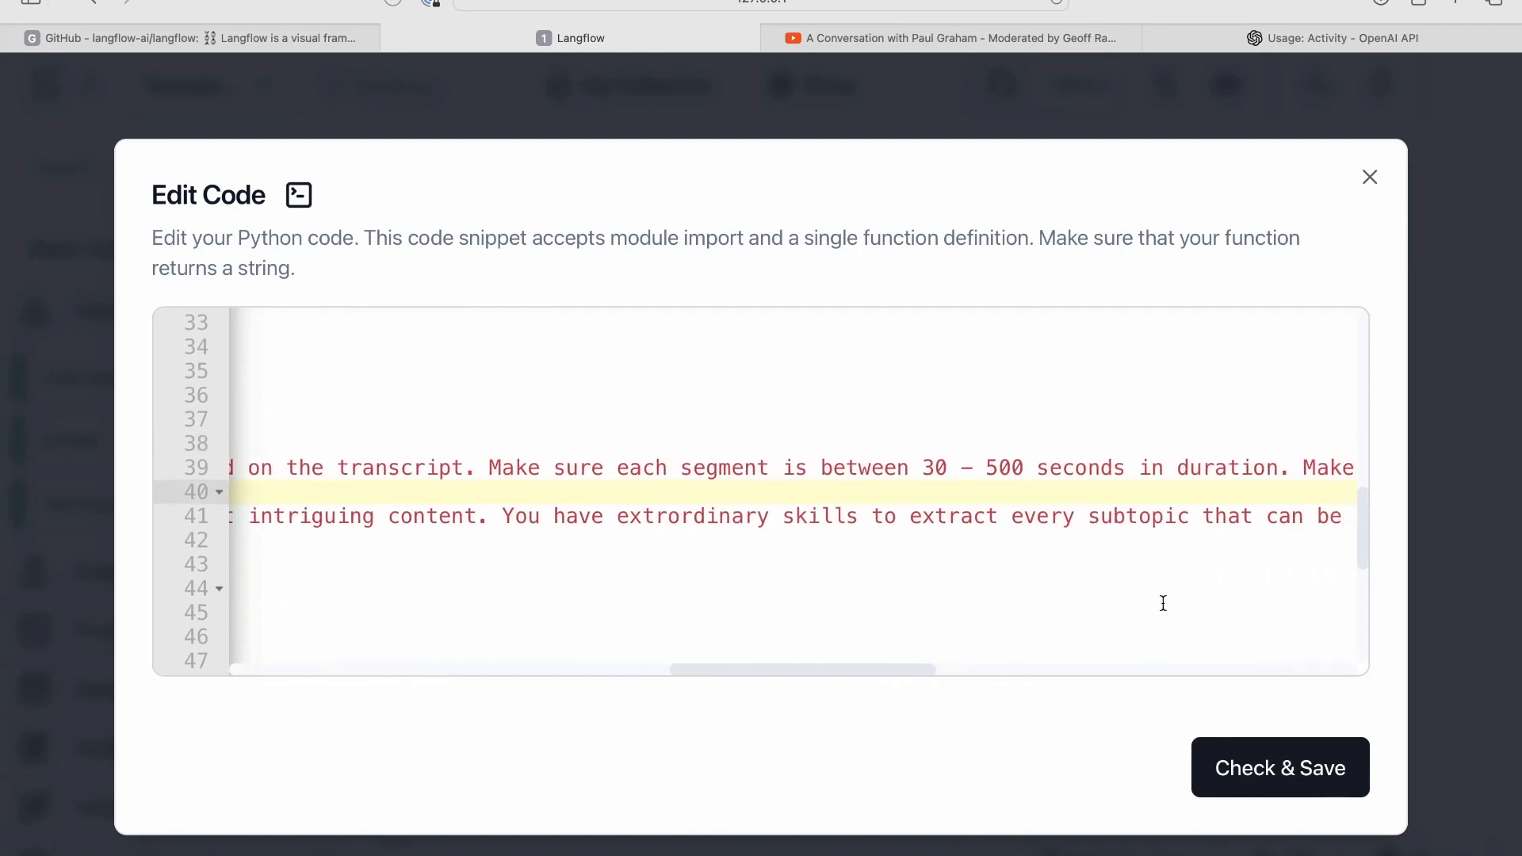
pyautogui.click(1368, 178)
# - Switch to VS Code, expand the generated_clips folder, and preview the clip numbered 000
pyautogui.hotkey('ctrl', 'Up')
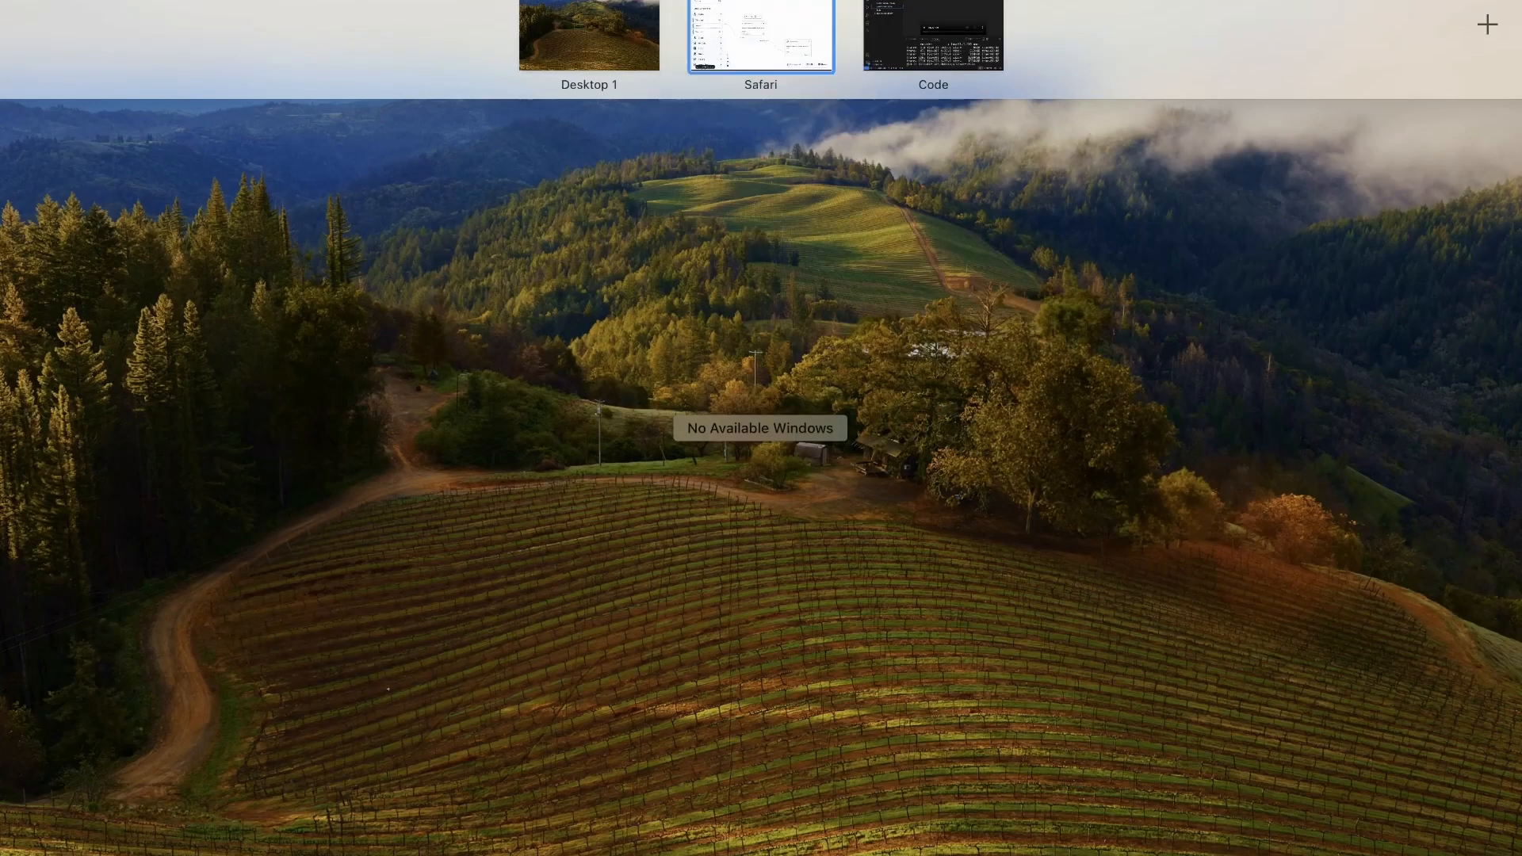
pyautogui.click(970, 74)
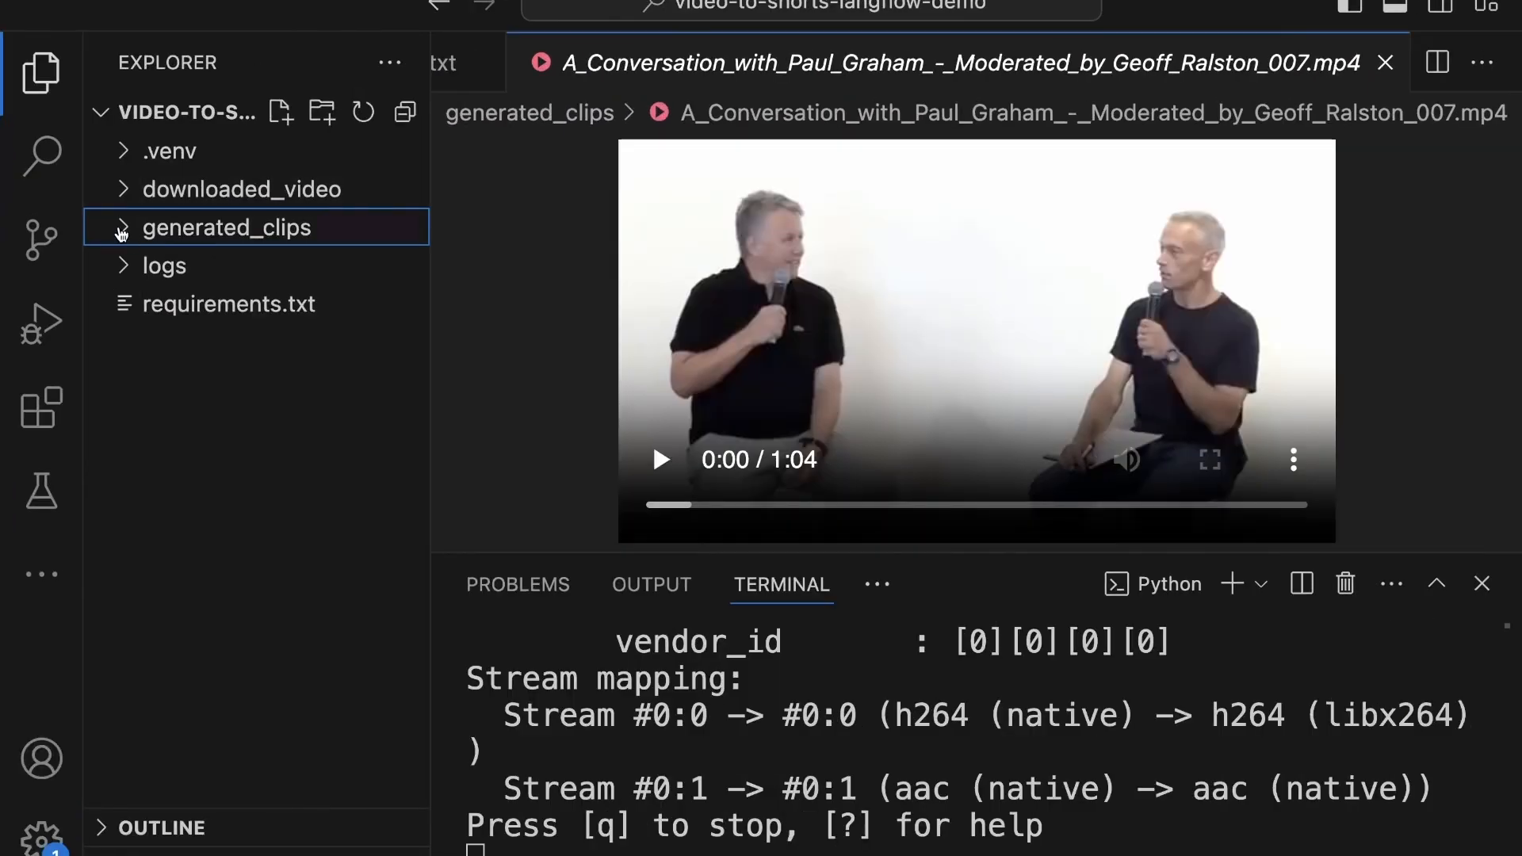
pyautogui.click(119, 231)
pyautogui.click(125, 265)
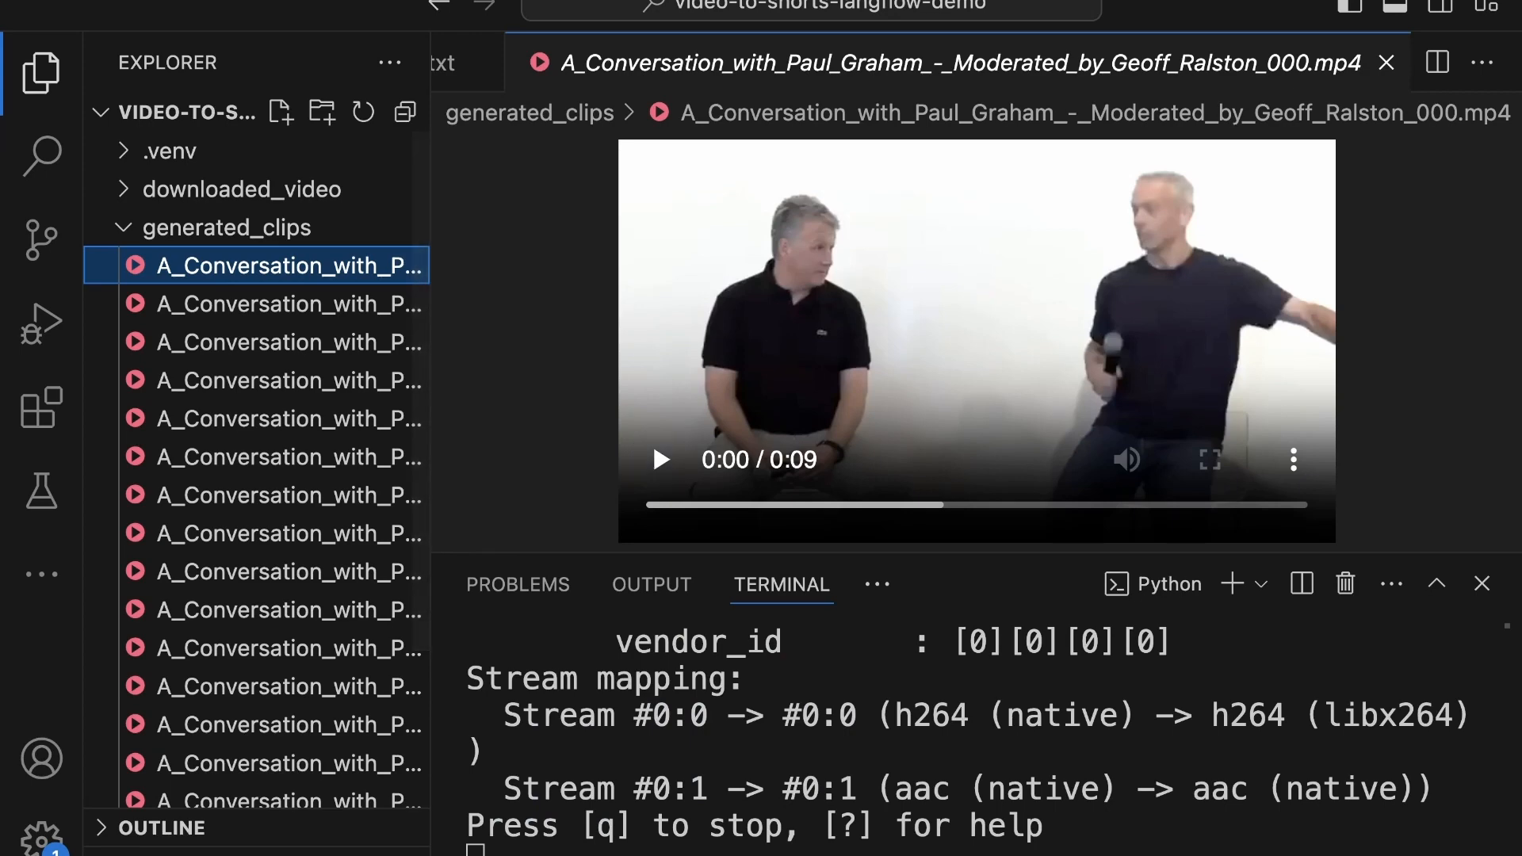
# - Switch to Langflow in Safari and open the Video Segmenter component's code at its final lines
pyautogui.press('super+Tab')
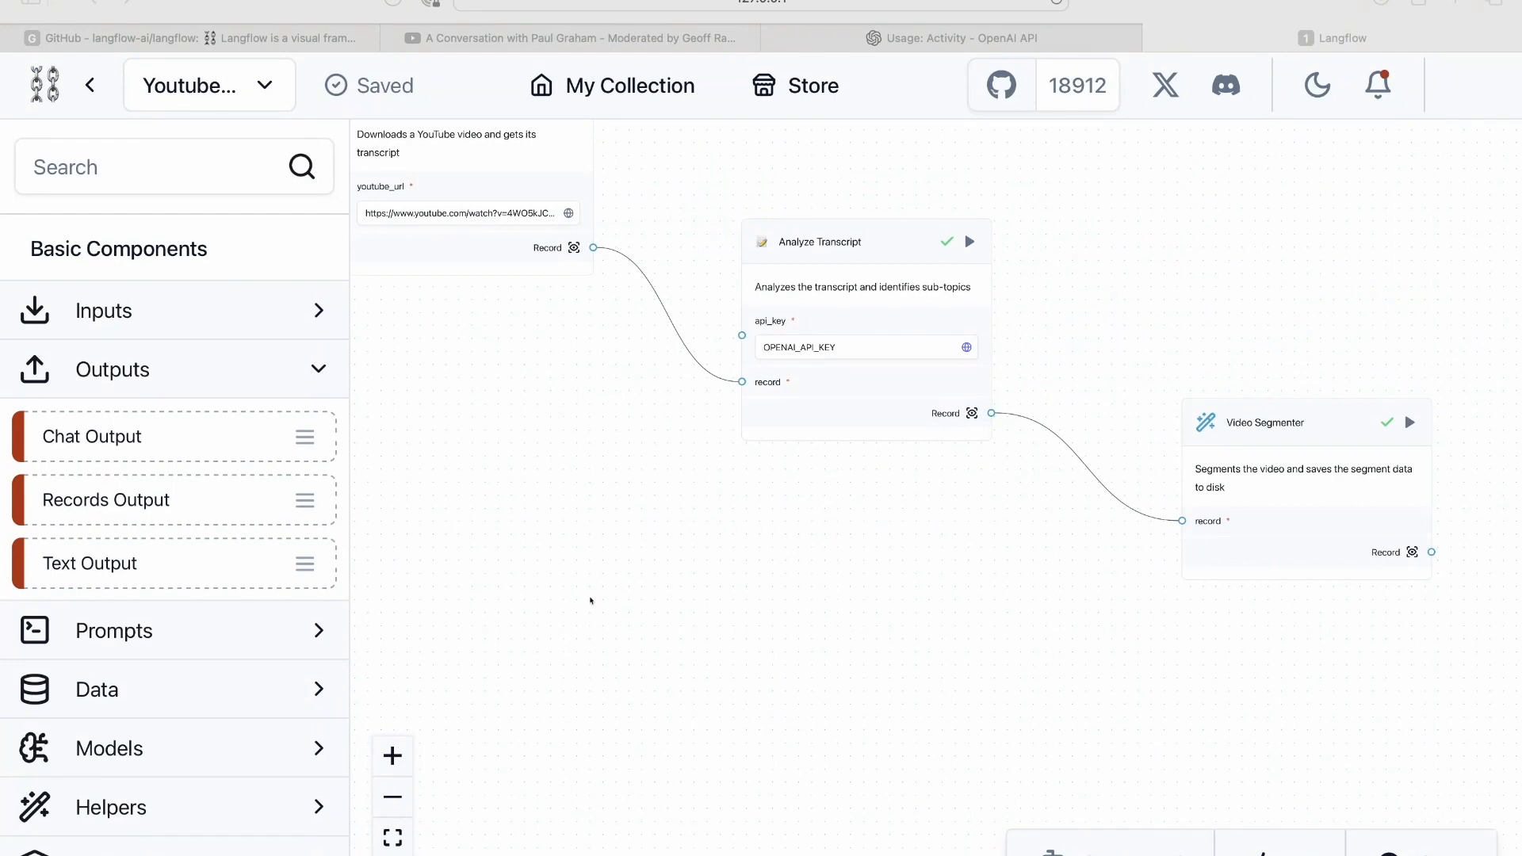
pyautogui.scroll(-1, 915, 536)
pyautogui.scroll(3, 916, 536)
pyautogui.click(1033, 598)
pyautogui.moveTo(985, 493); pyautogui.dragTo(740, 489)
pyautogui.scroll(3, 746, 492)
pyautogui.moveTo(730, 549); pyautogui.dragTo(618, 549)
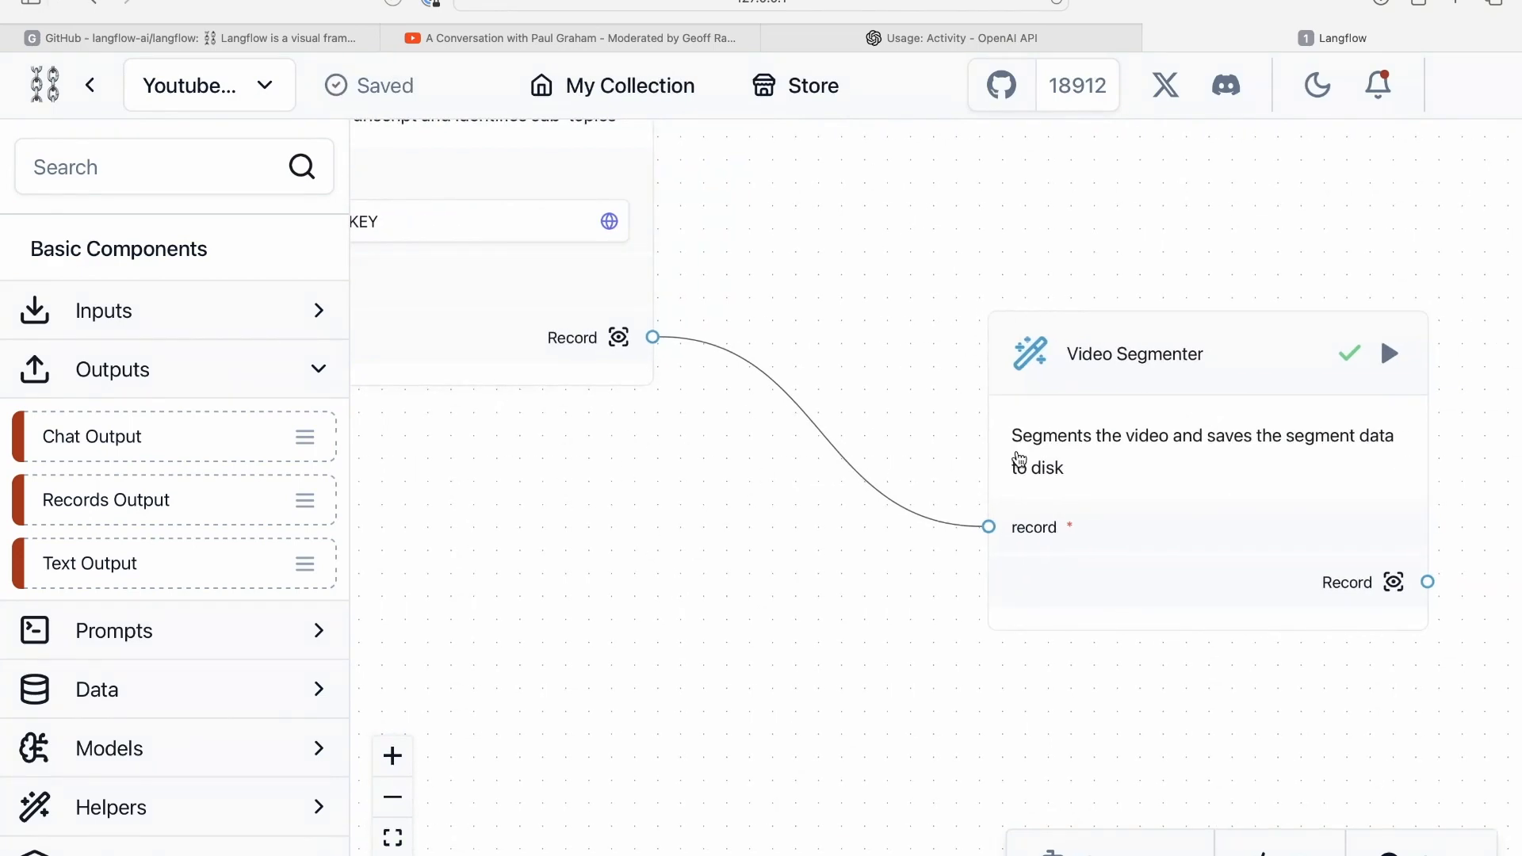
pyautogui.click(1032, 366)
pyautogui.click(1141, 259)
pyautogui.scroll(-13, 728, 579)
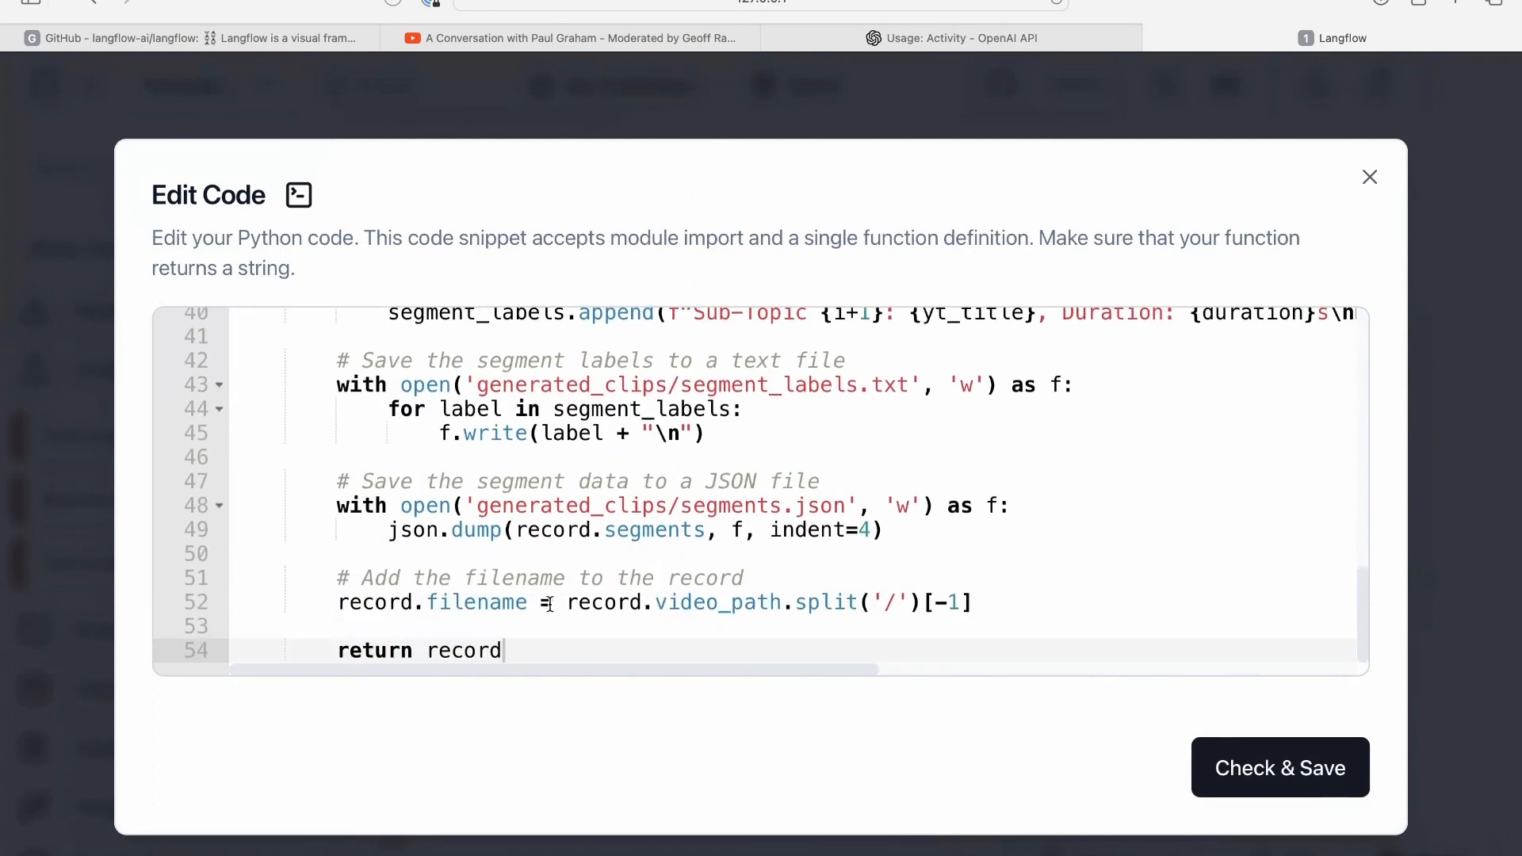
# - Highlight the code that writes segments.json and the segment_labels.txt file name in the Video Segmenter code
pyautogui.moveTo(328, 505); pyautogui.dragTo(988, 545)
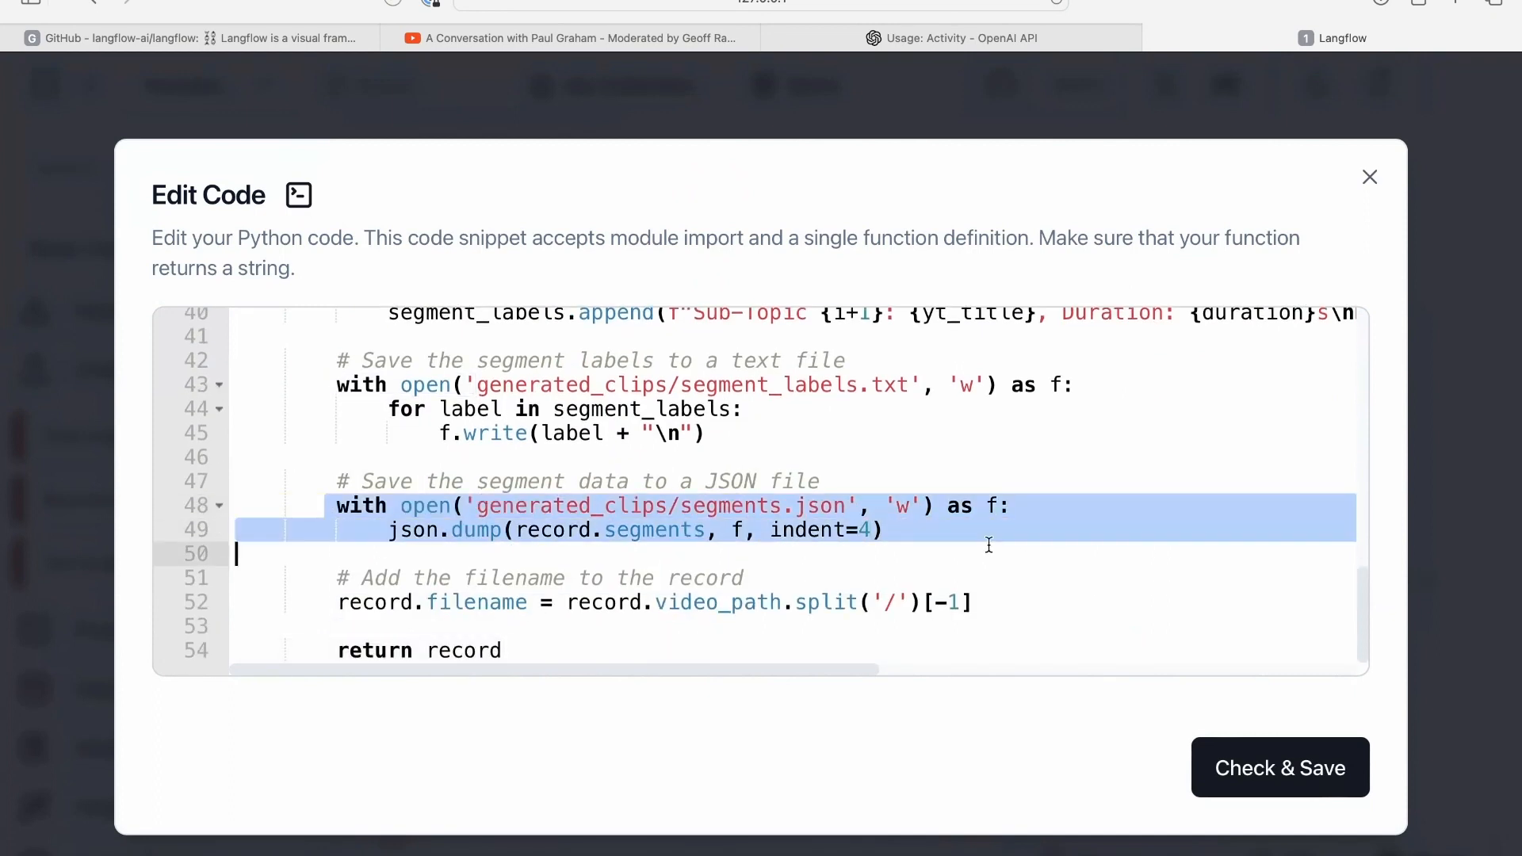
pyautogui.click(988, 544)
pyautogui.click(744, 342)
pyautogui.moveTo(680, 384); pyautogui.dragTo(839, 386)
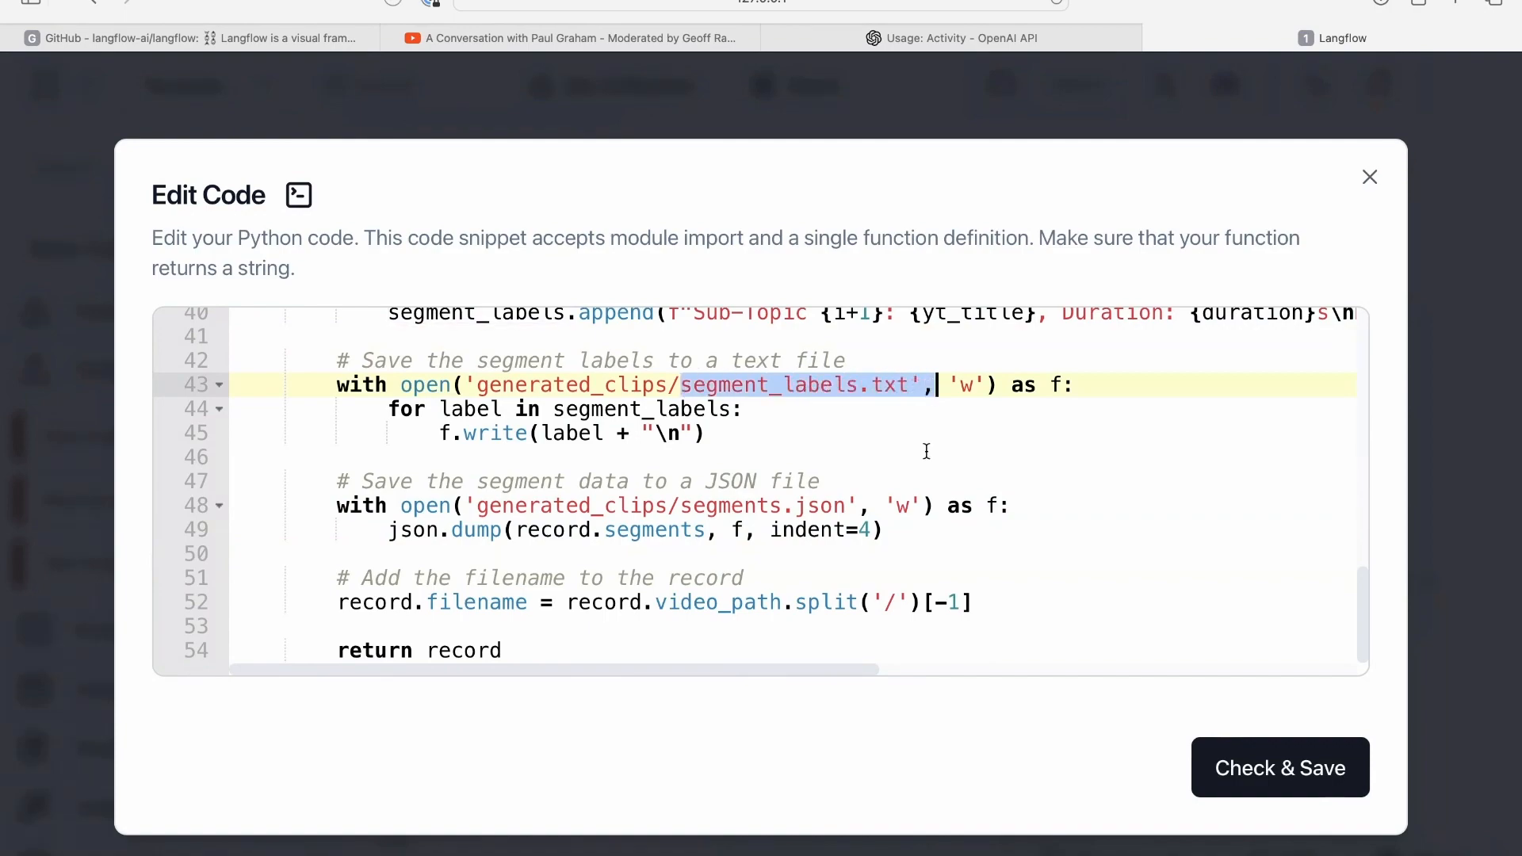
# - Switch to VS Code, look through the full generated_clips file list, and open segments.json with the explorer narrowed again
pyautogui.hotkey('ctrl', 'Up')
pyautogui.click(916, 68)
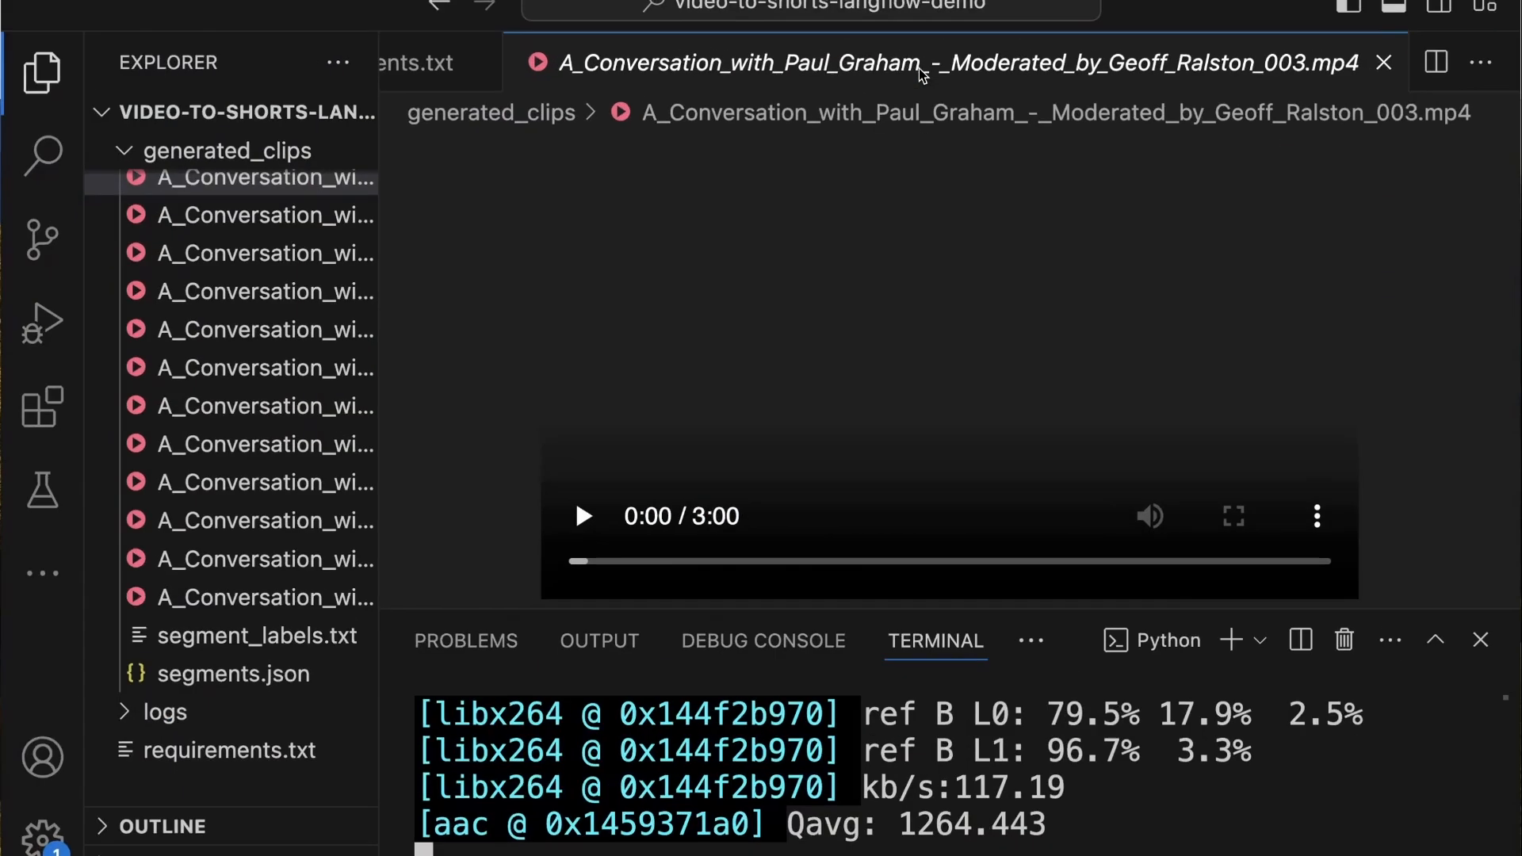
pyautogui.scroll(3, 204, 594)
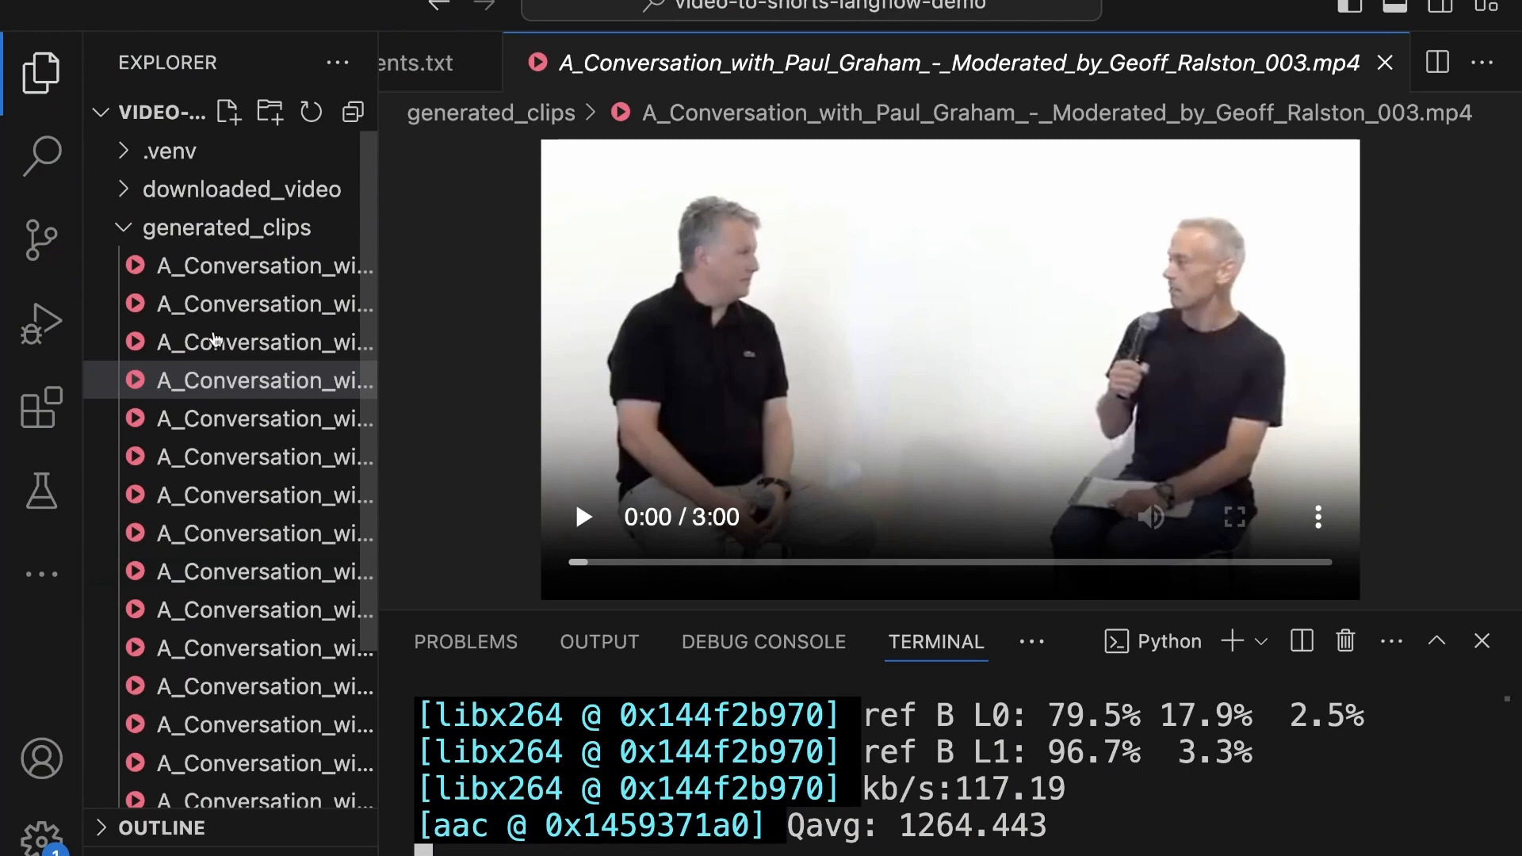
pyautogui.moveTo(380, 289); pyautogui.dragTo(775, 444)
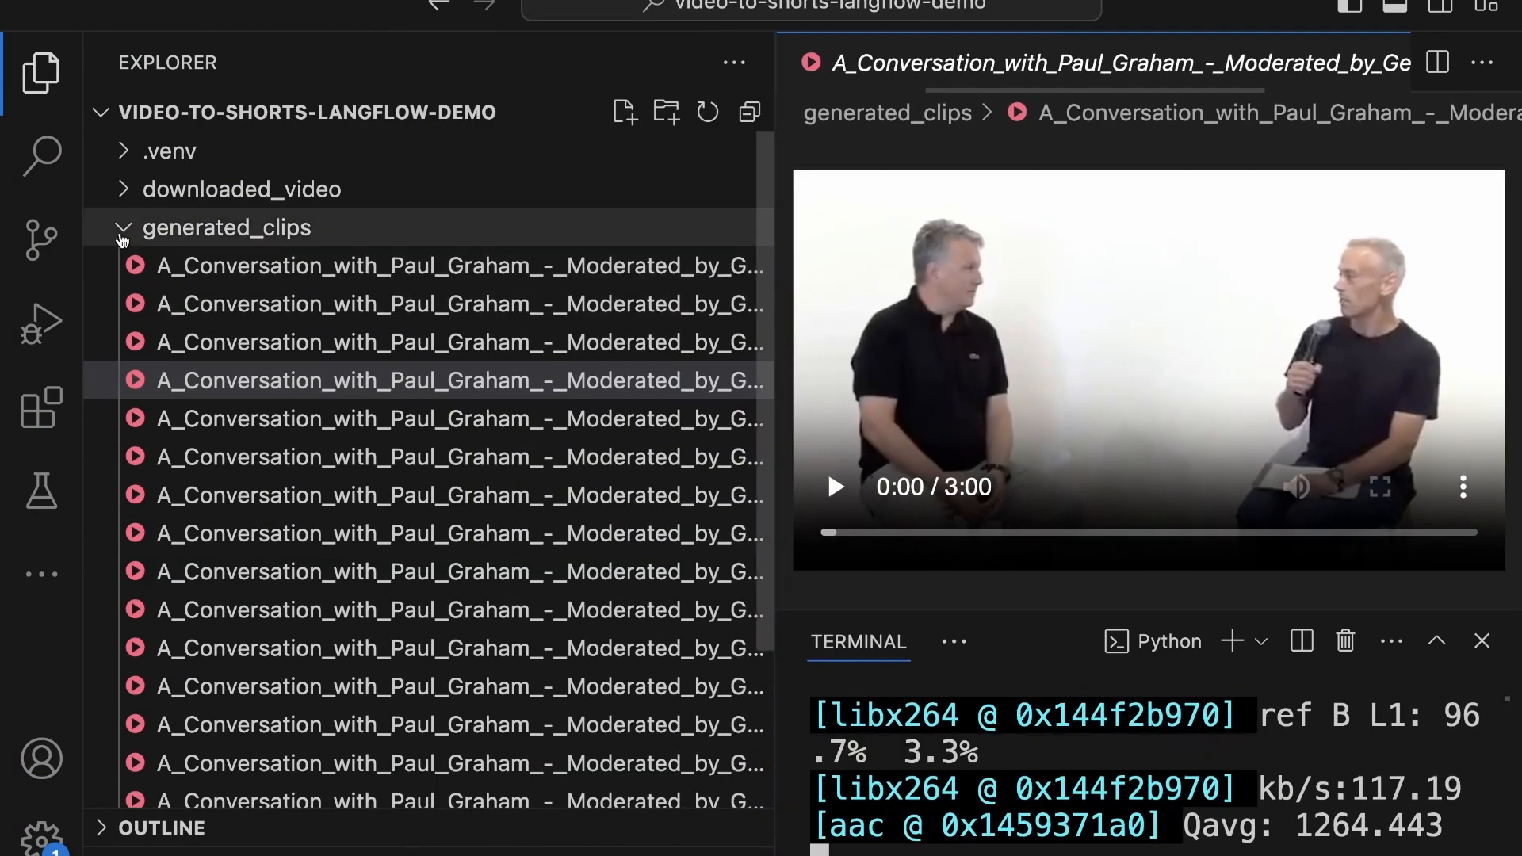
pyautogui.scroll(-5, 206, 452)
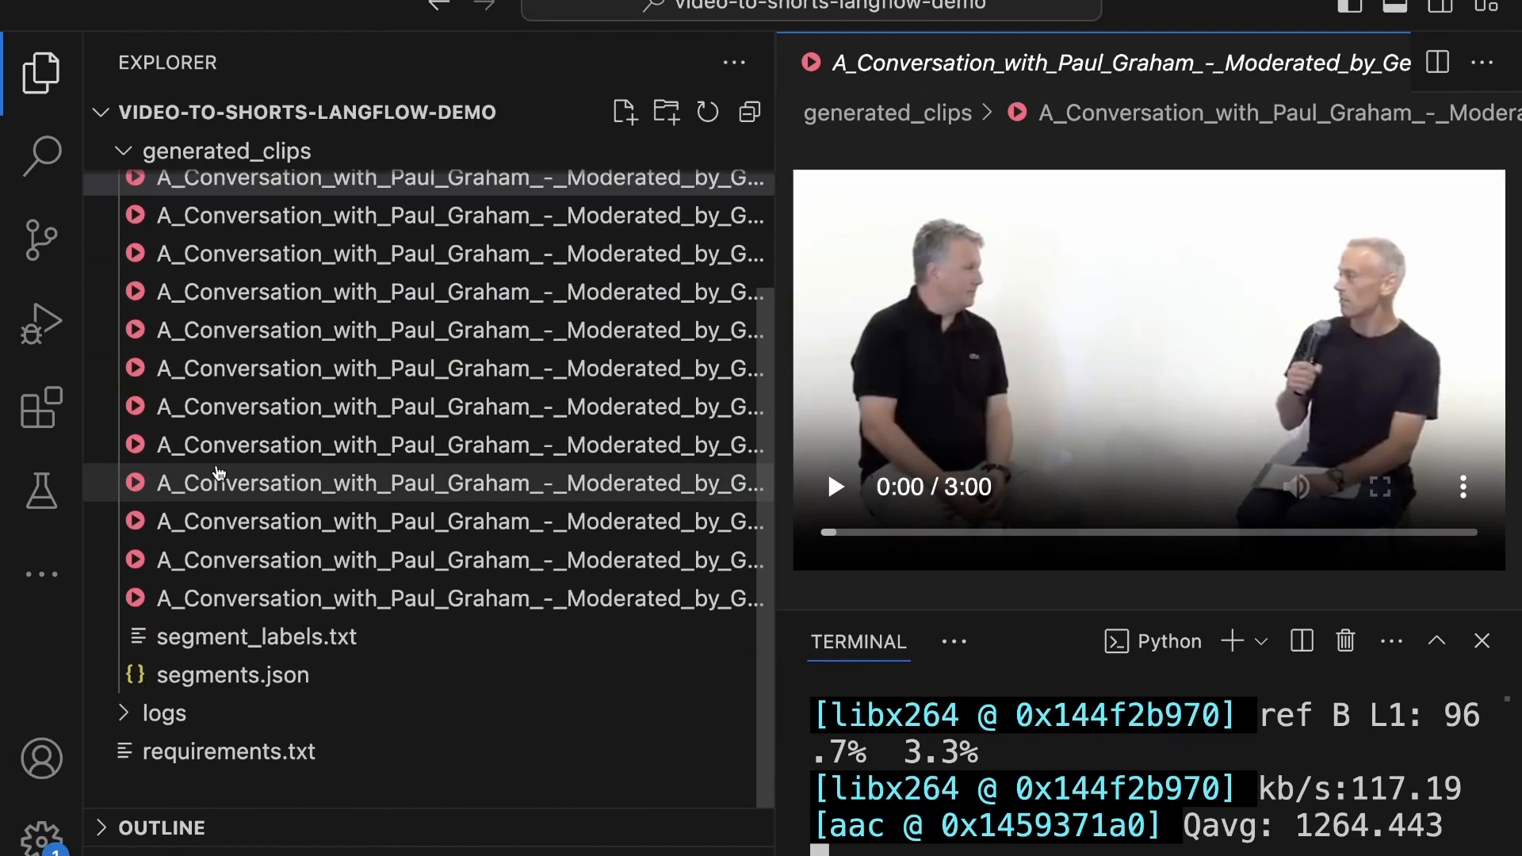
pyautogui.click(214, 675)
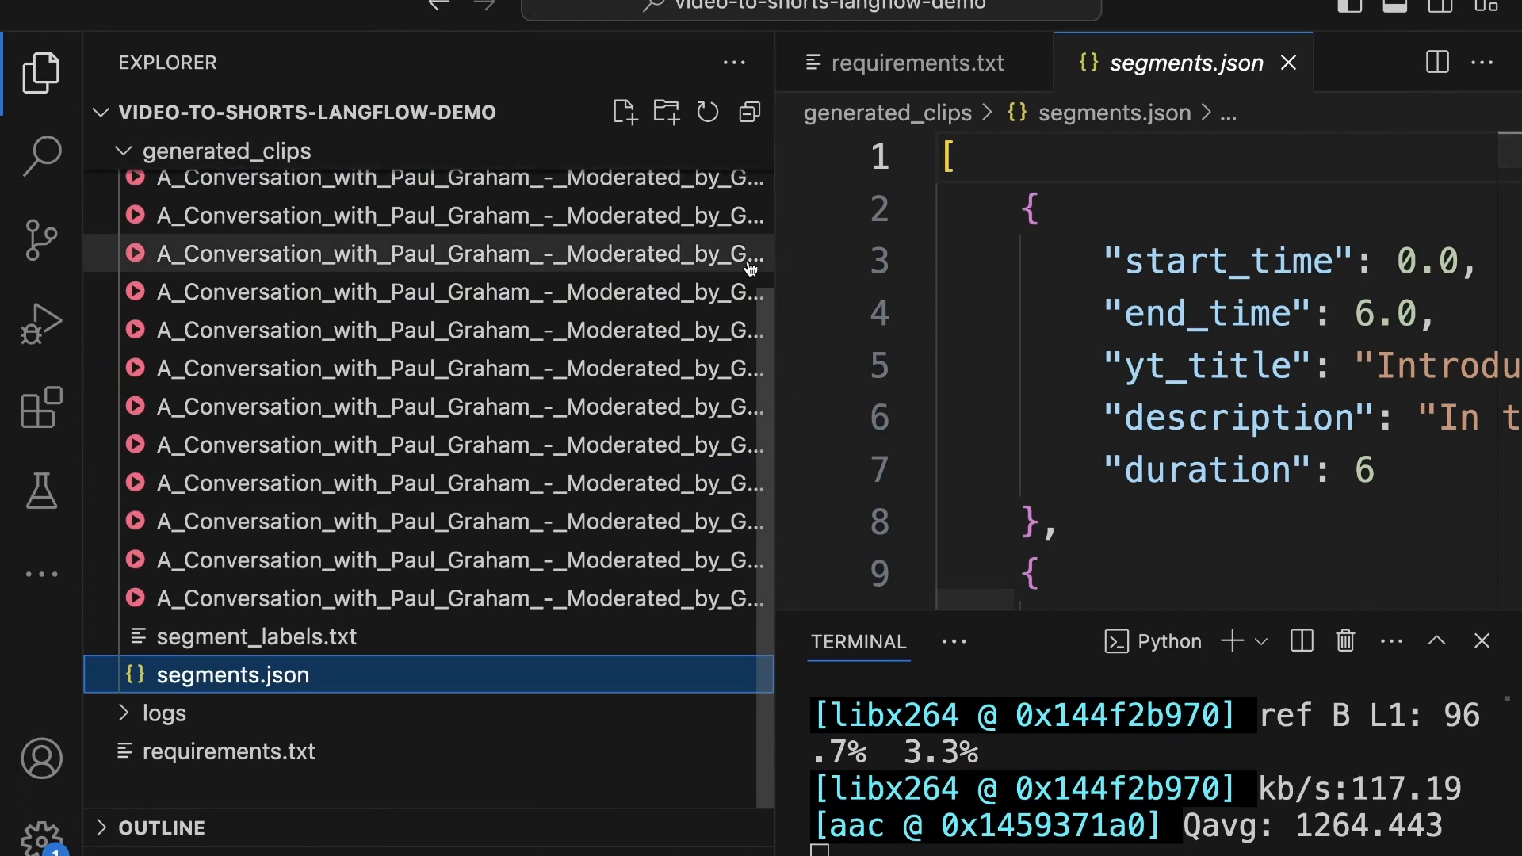
pyautogui.moveTo(775, 259); pyautogui.dragTo(380, 278)
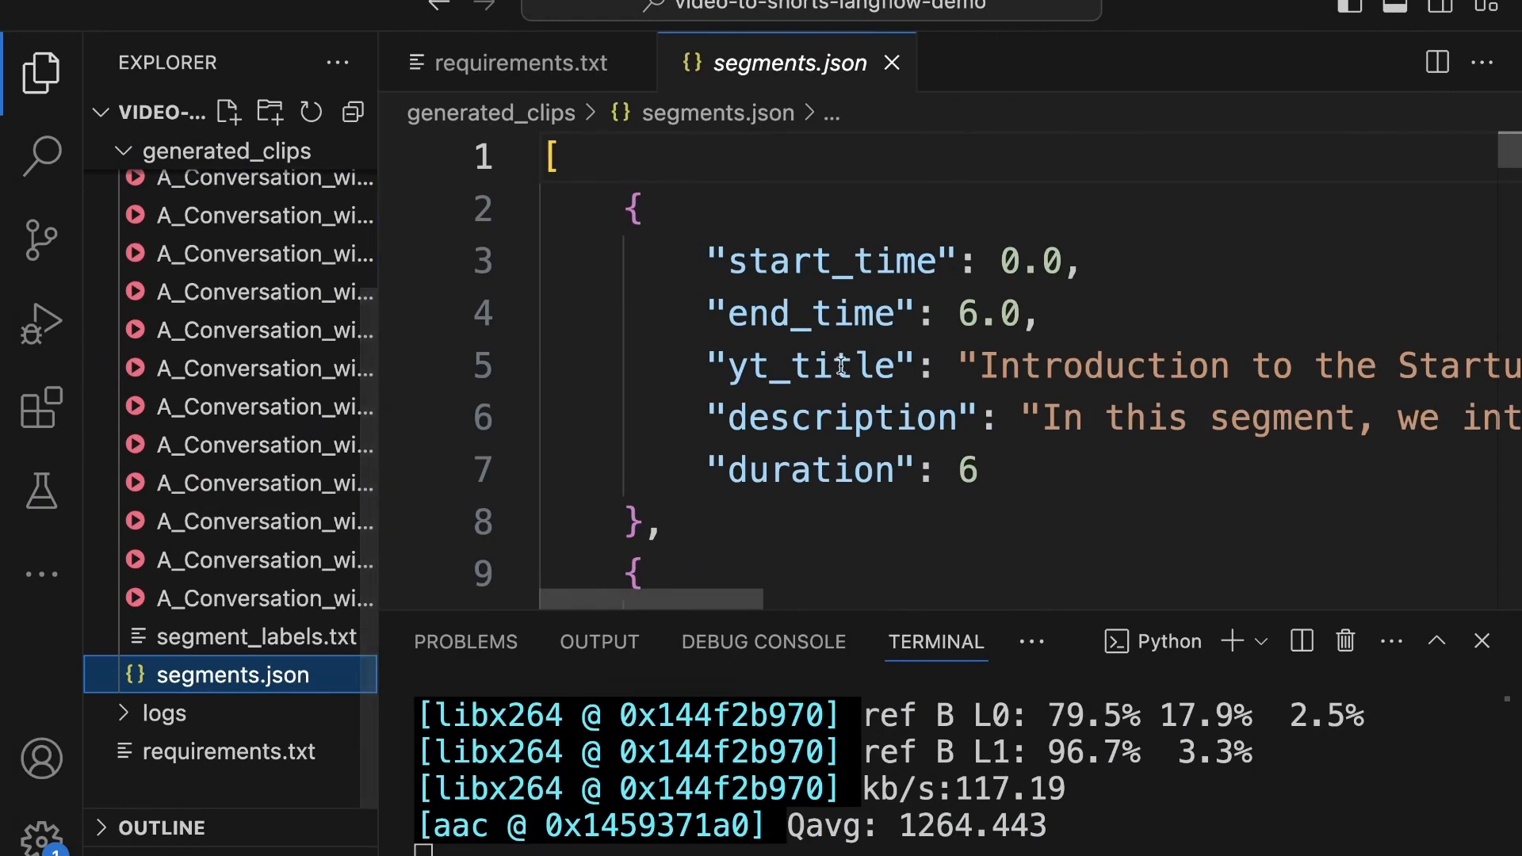
# - Read the first segment's times, YouTube title and full description in segments.json
pyautogui.hscroll(2, 1198, 395)
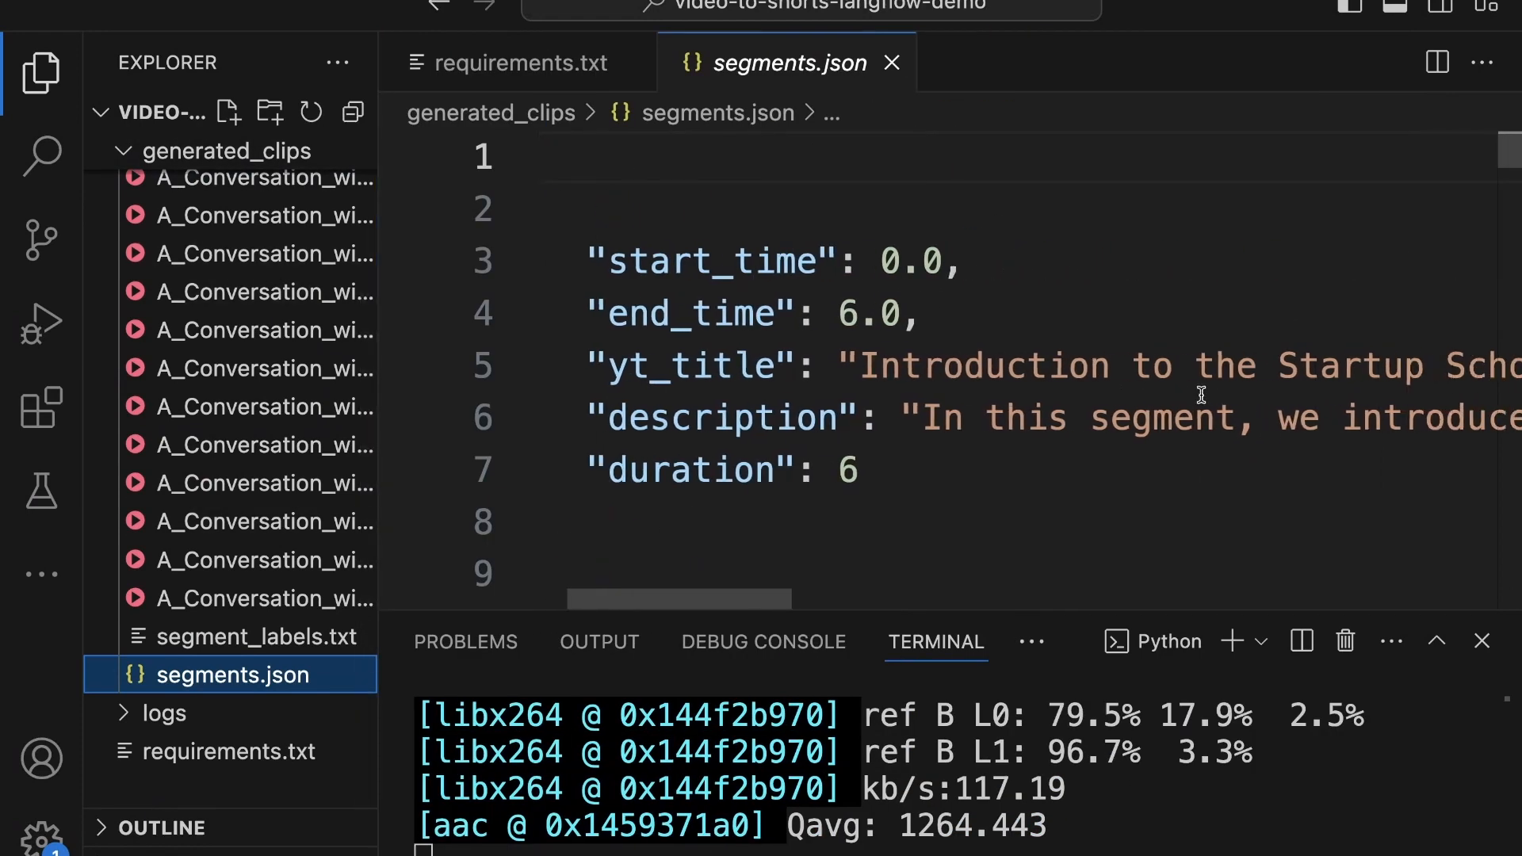
pyautogui.hscroll(-2, 1197, 394)
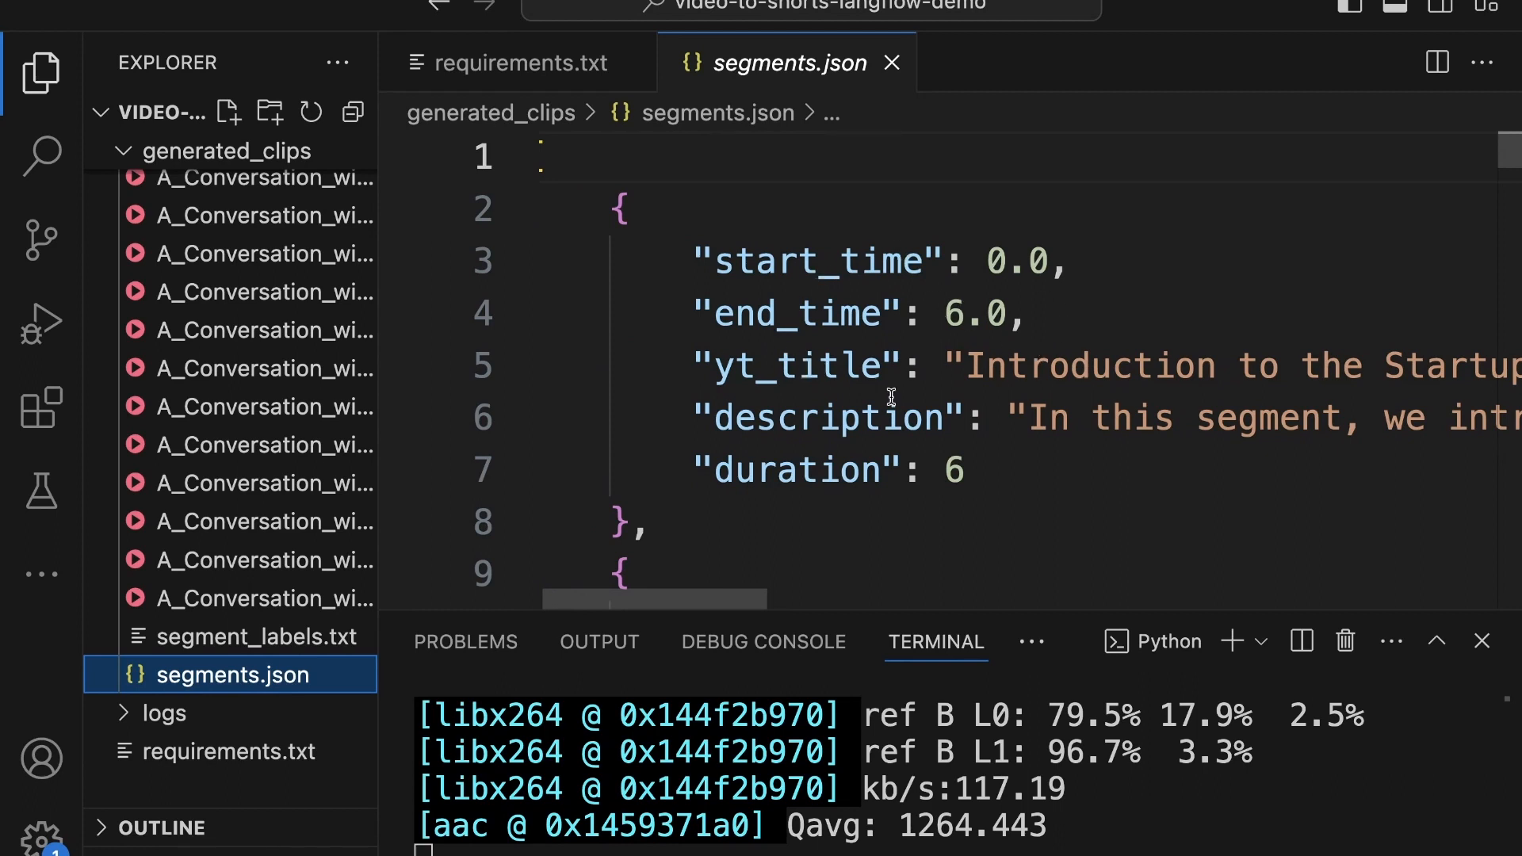
pyautogui.hscroll(20, 1277, 397)
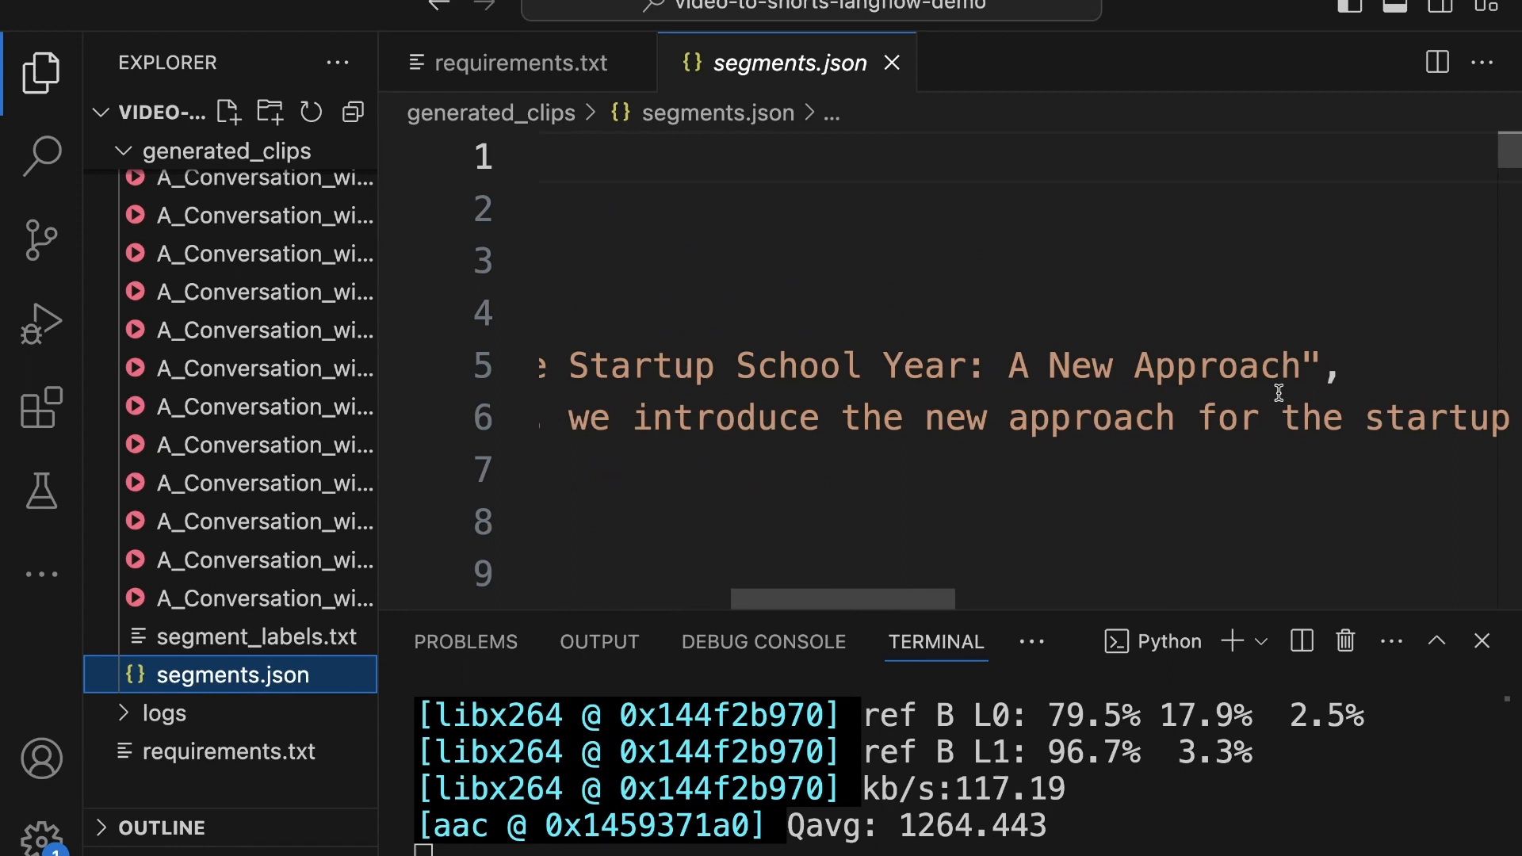
pyautogui.hscroll(-20, 1278, 393)
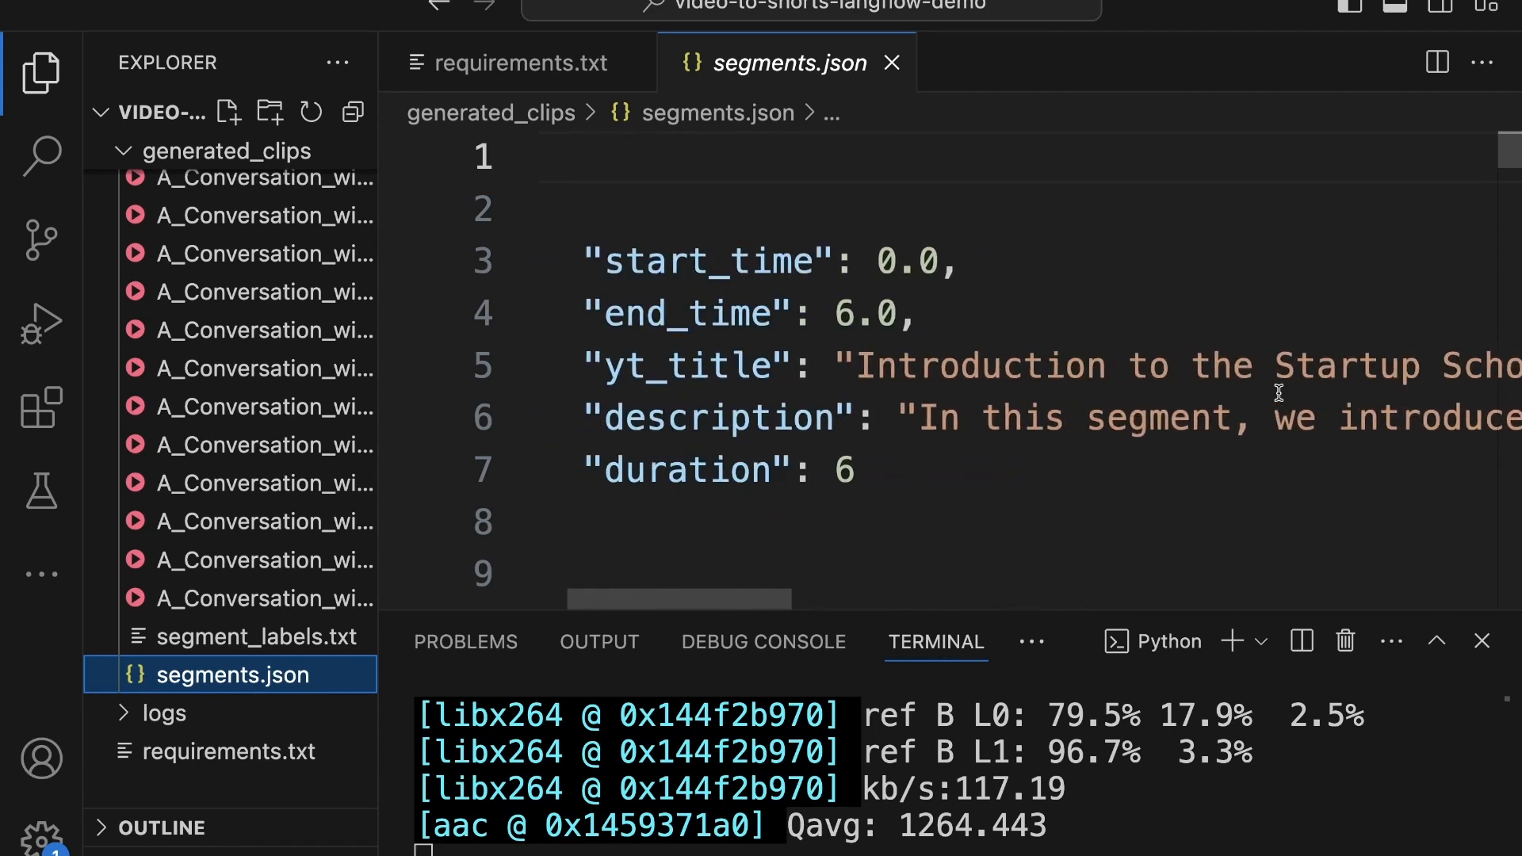
pyautogui.hscroll(20, 1278, 393)
pyautogui.hscroll(-3, 1278, 392)
pyautogui.hscroll(15, 1278, 393)
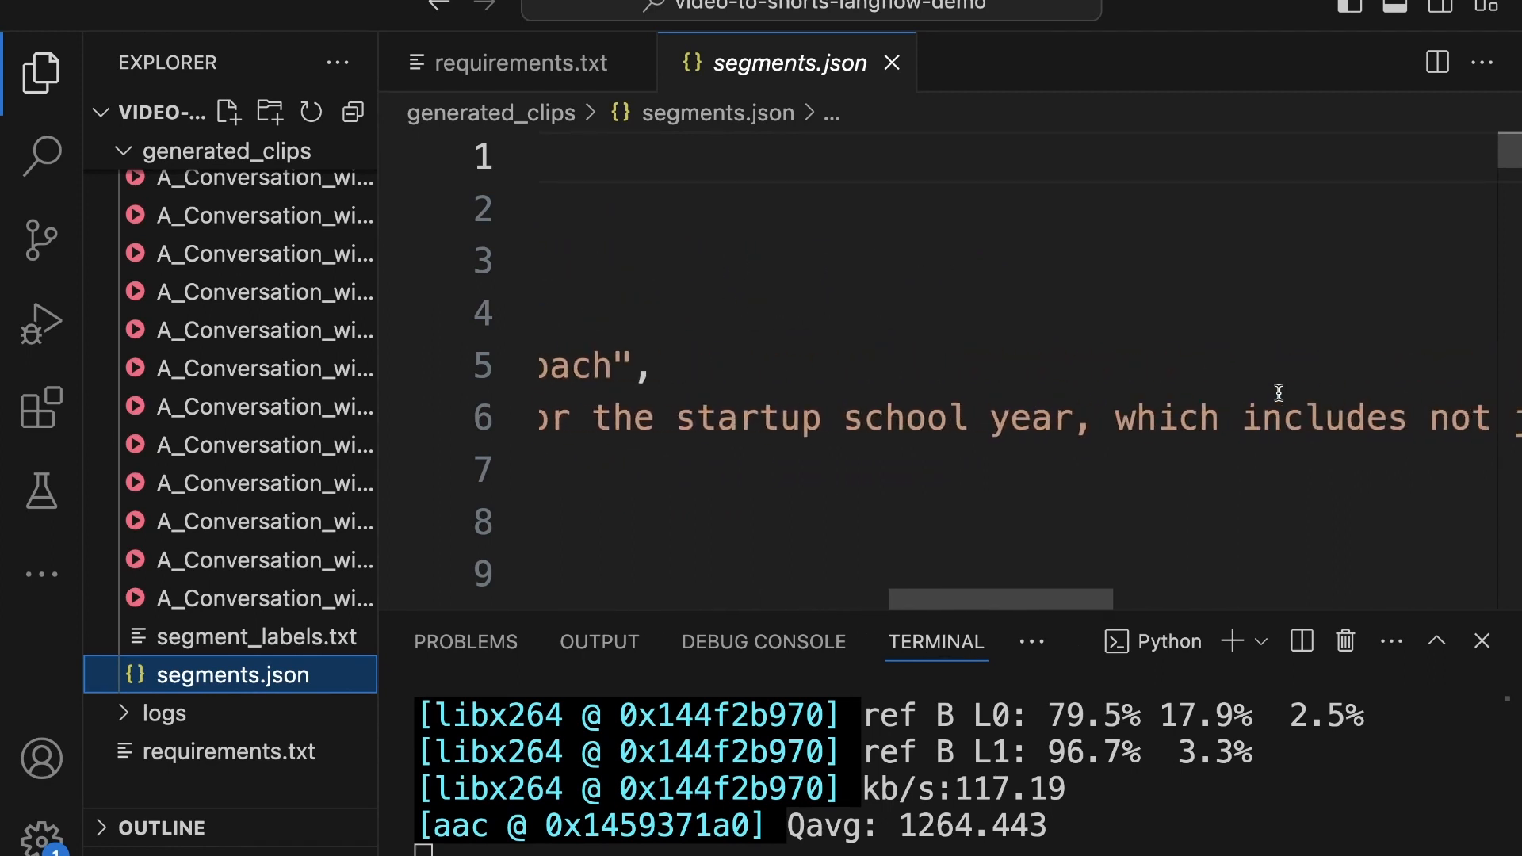
pyautogui.hscroll(20, 1279, 392)
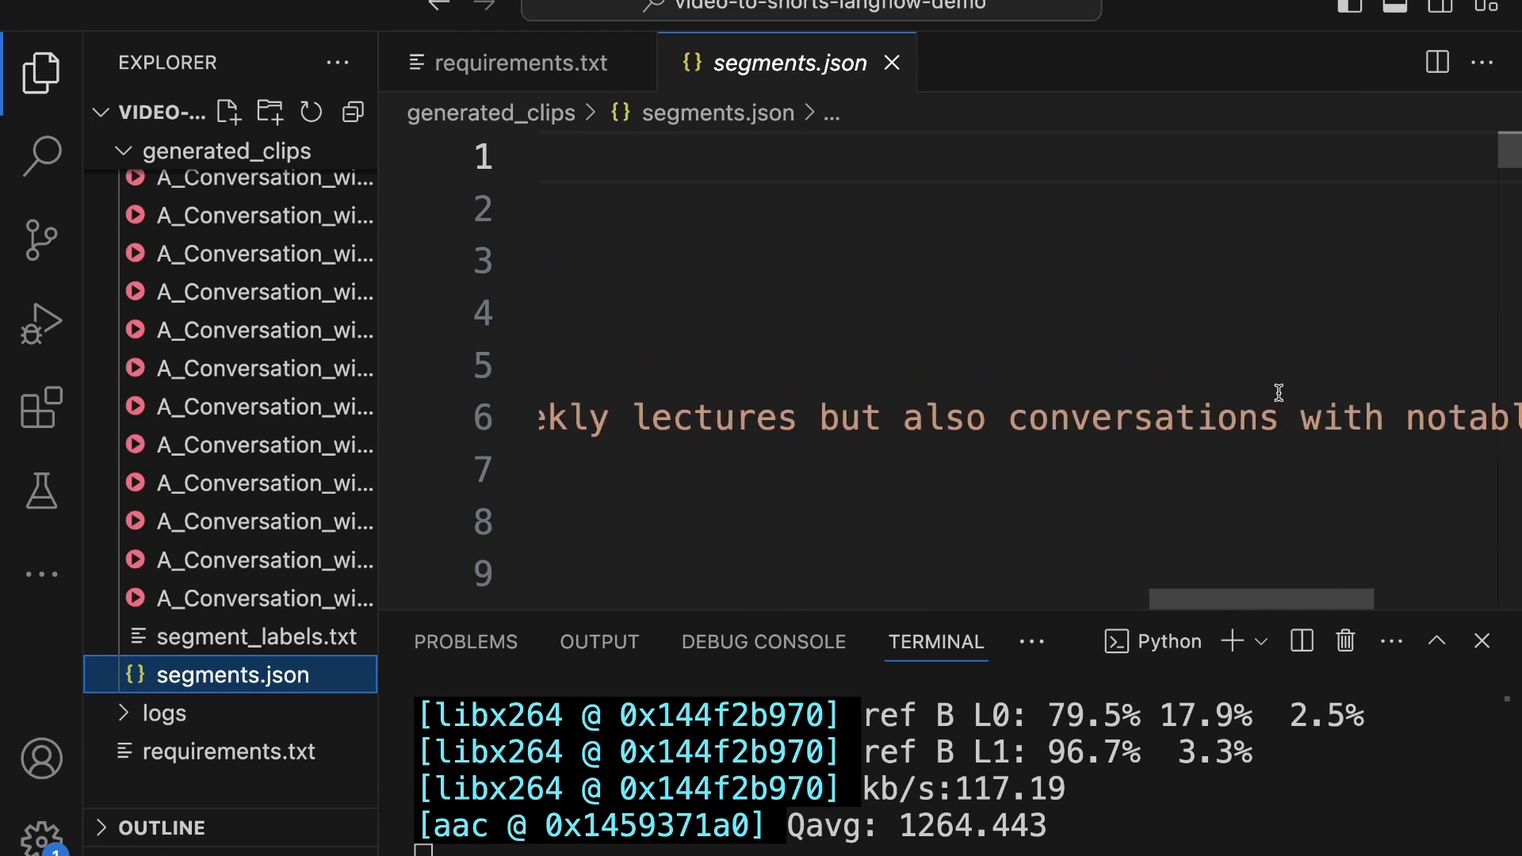
pyautogui.hscroll(-20, 1279, 393)
# - Review the following segment entries in segments.json, including the title and description of the segment starting at 300.0
pyautogui.scroll(-3, 1057, 435)
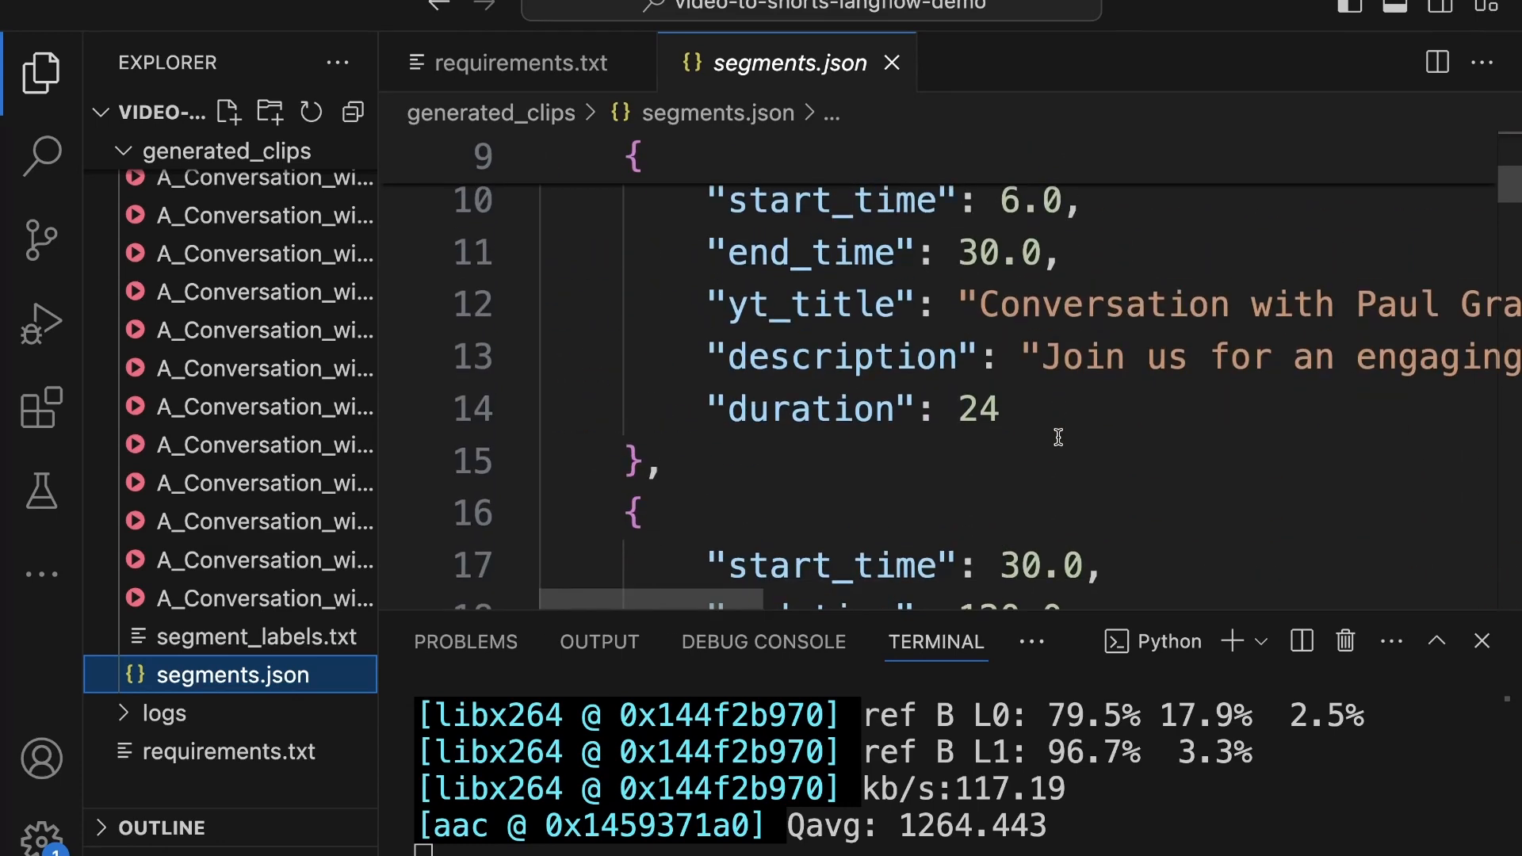
pyautogui.scroll(1, 1057, 438)
pyautogui.scroll(-9, 1058, 438)
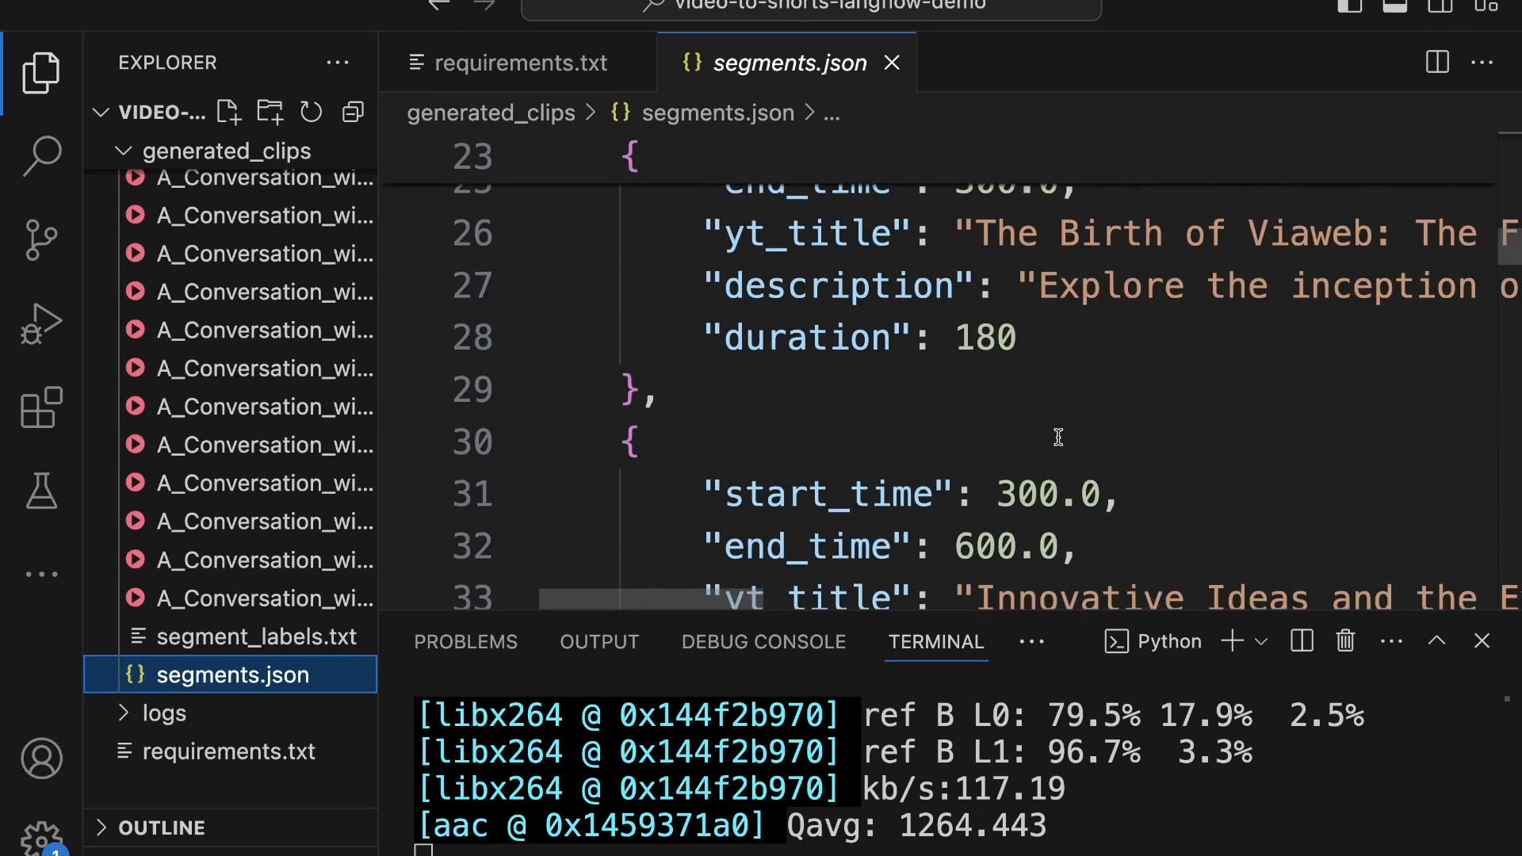
pyautogui.scroll(2, 1057, 437)
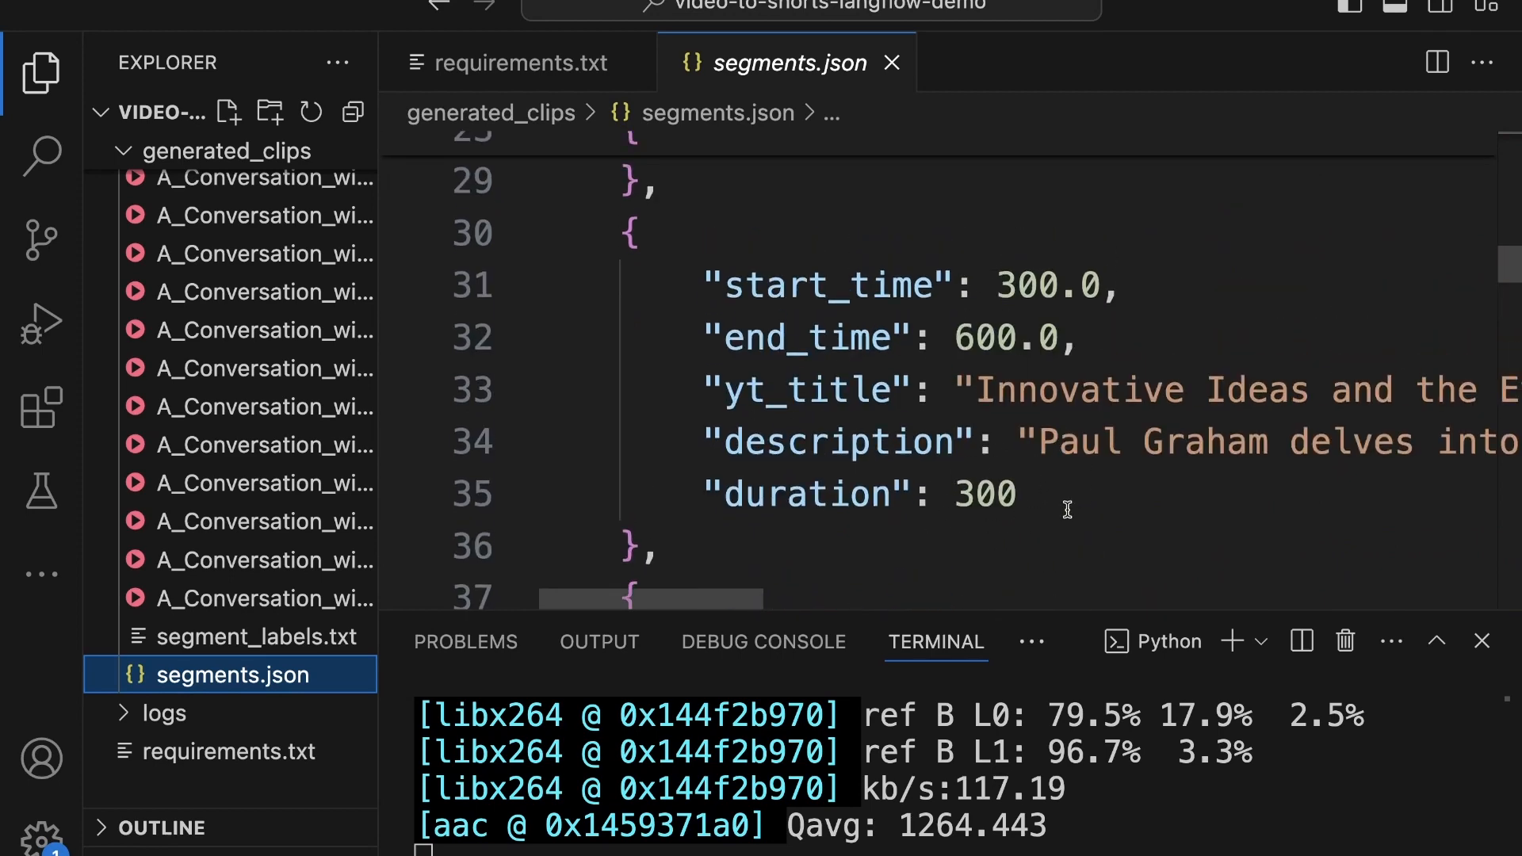
pyautogui.hscroll(15, 1152, 509)
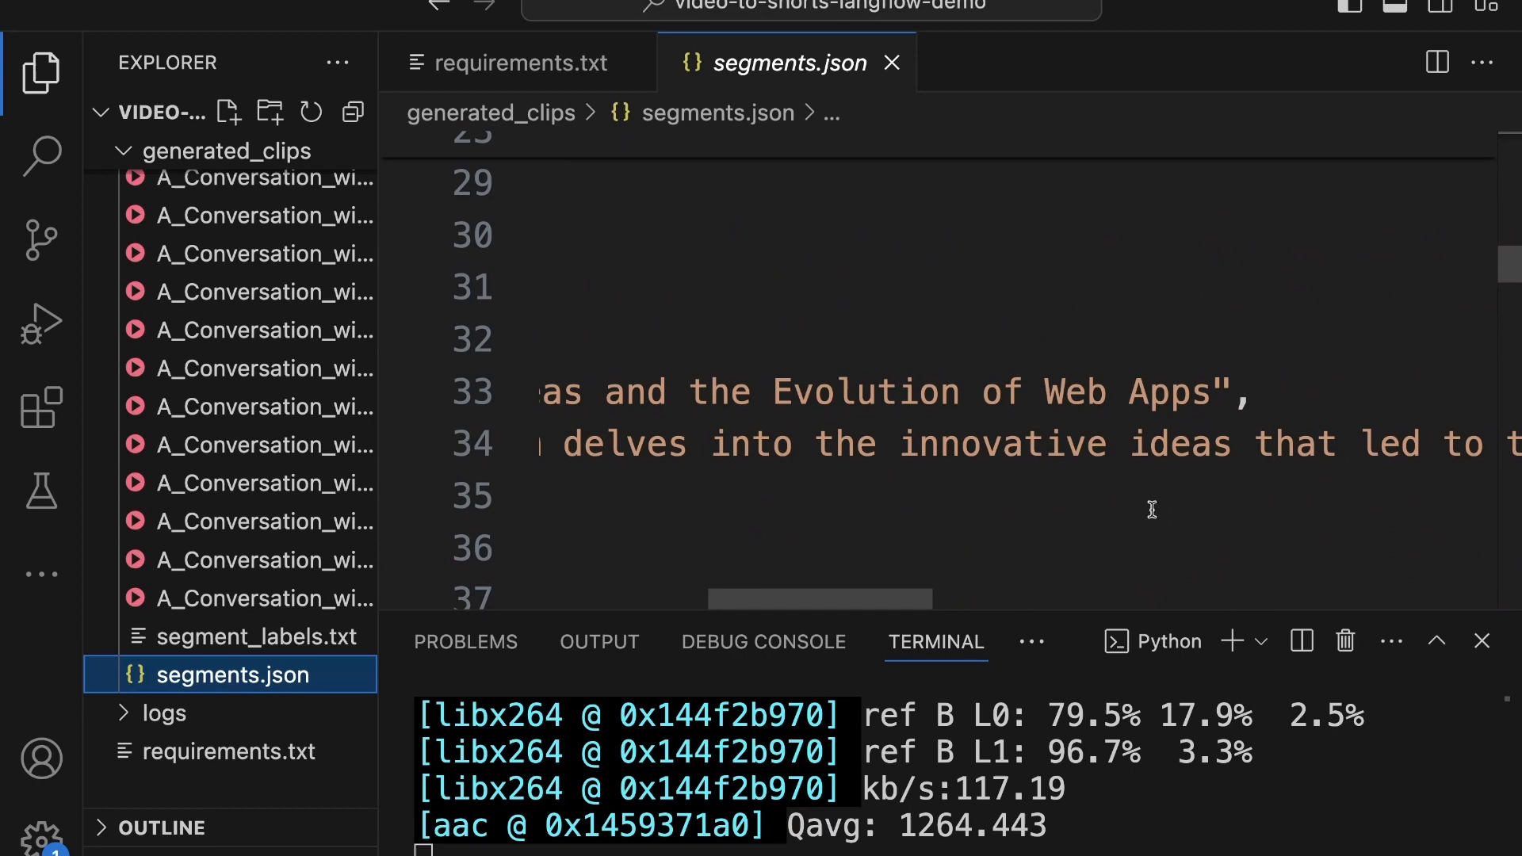
# - Review the remaining entries in segments.json, from the segment starting at 600.0 through the final one starting at 3300.0
pyautogui.hscroll(-10, 1151, 509)
pyautogui.scroll(-5, 1151, 509)
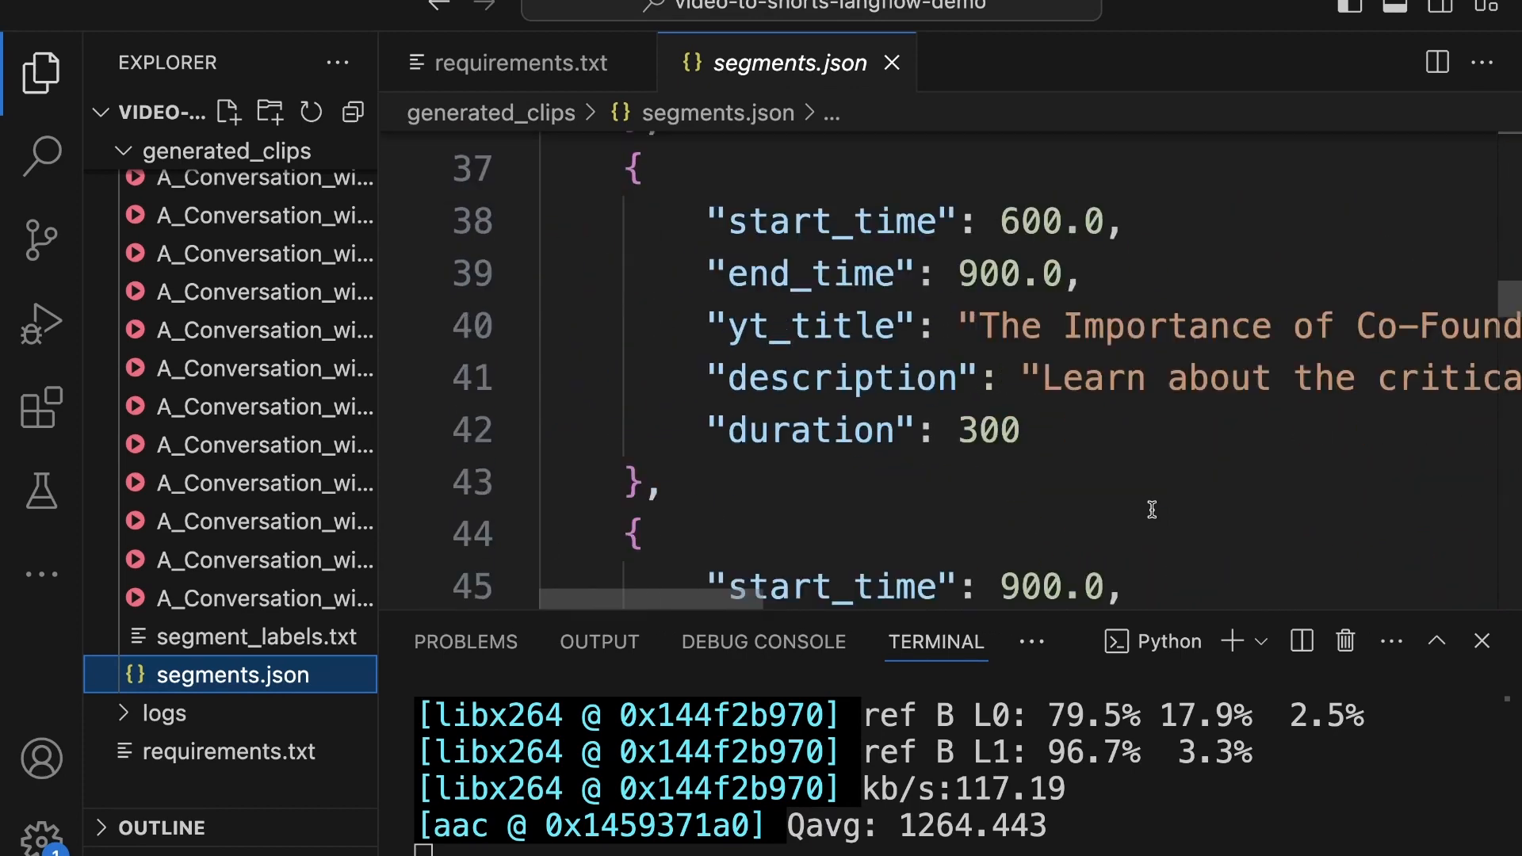
pyautogui.scroll(-3, 1152, 509)
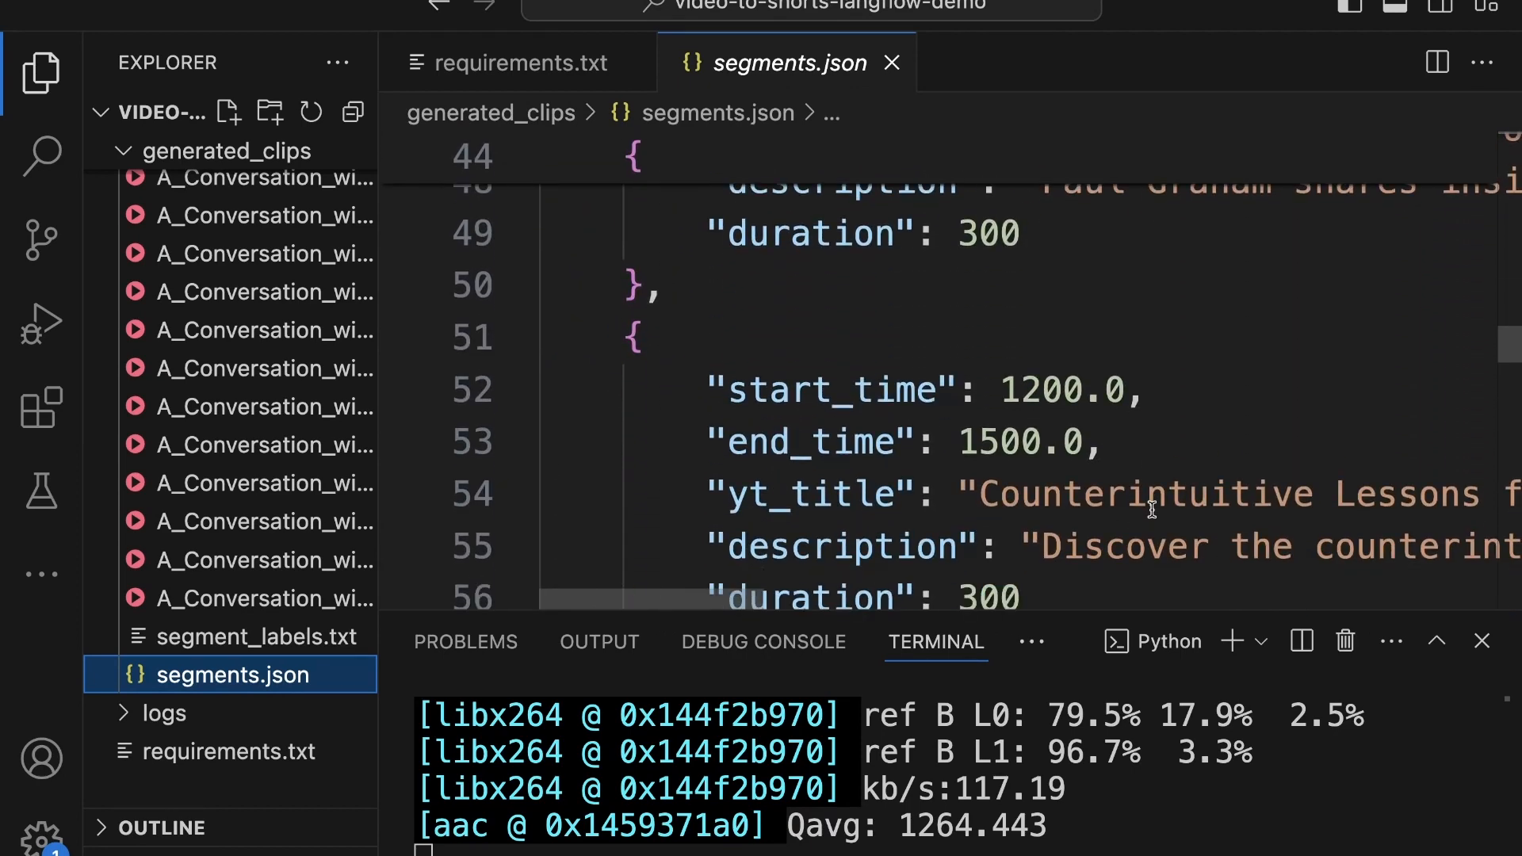
pyautogui.scroll(-2, 1152, 509)
pyautogui.doubleClick(999, 410)
pyautogui.press('Down')
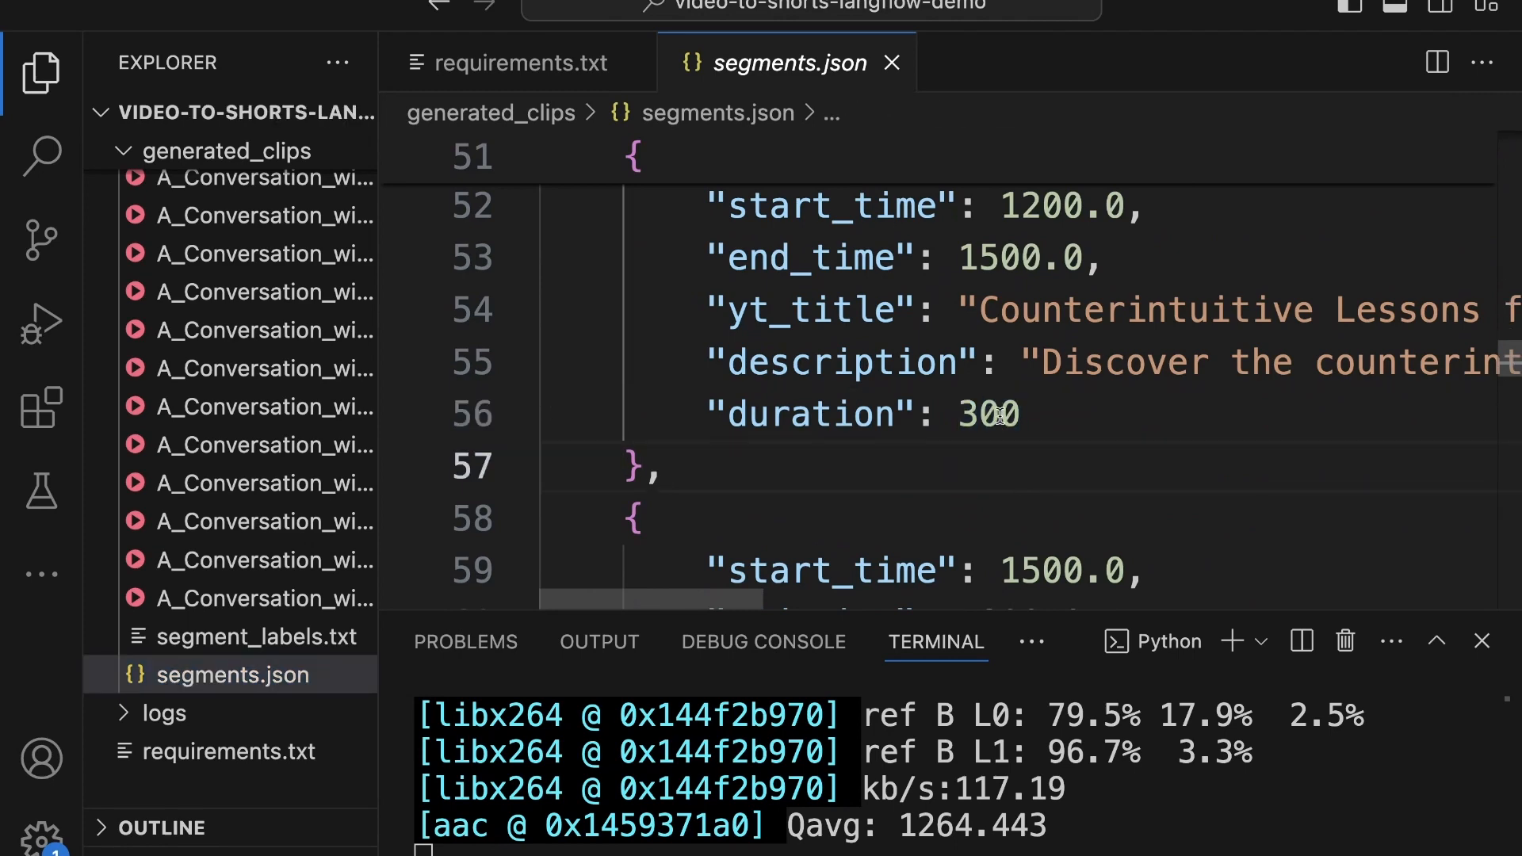
pyautogui.scroll(-8, 1095, 499)
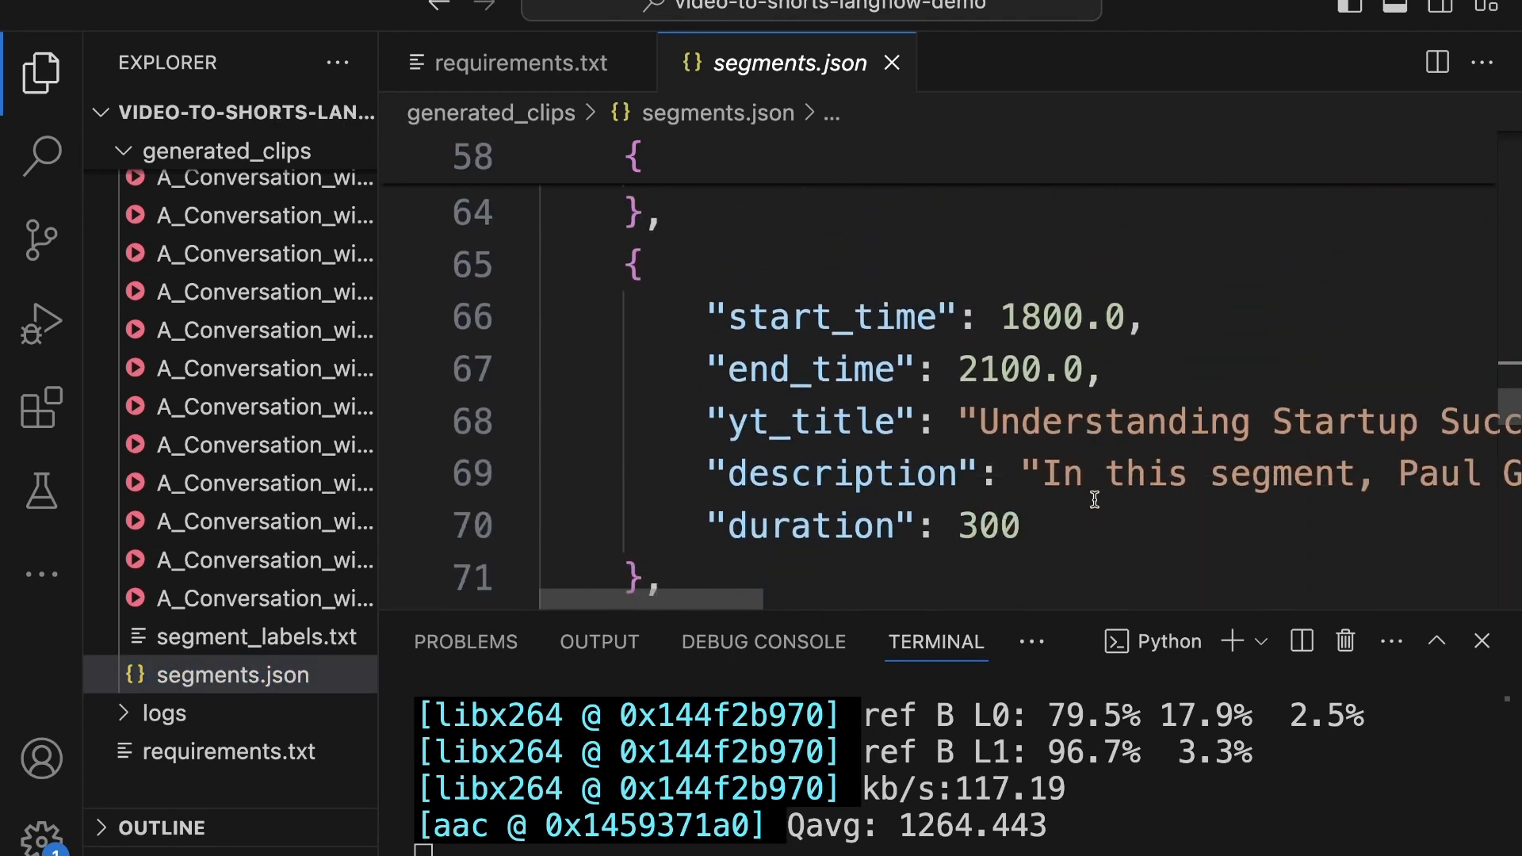
pyautogui.scroll(-5, 1095, 499)
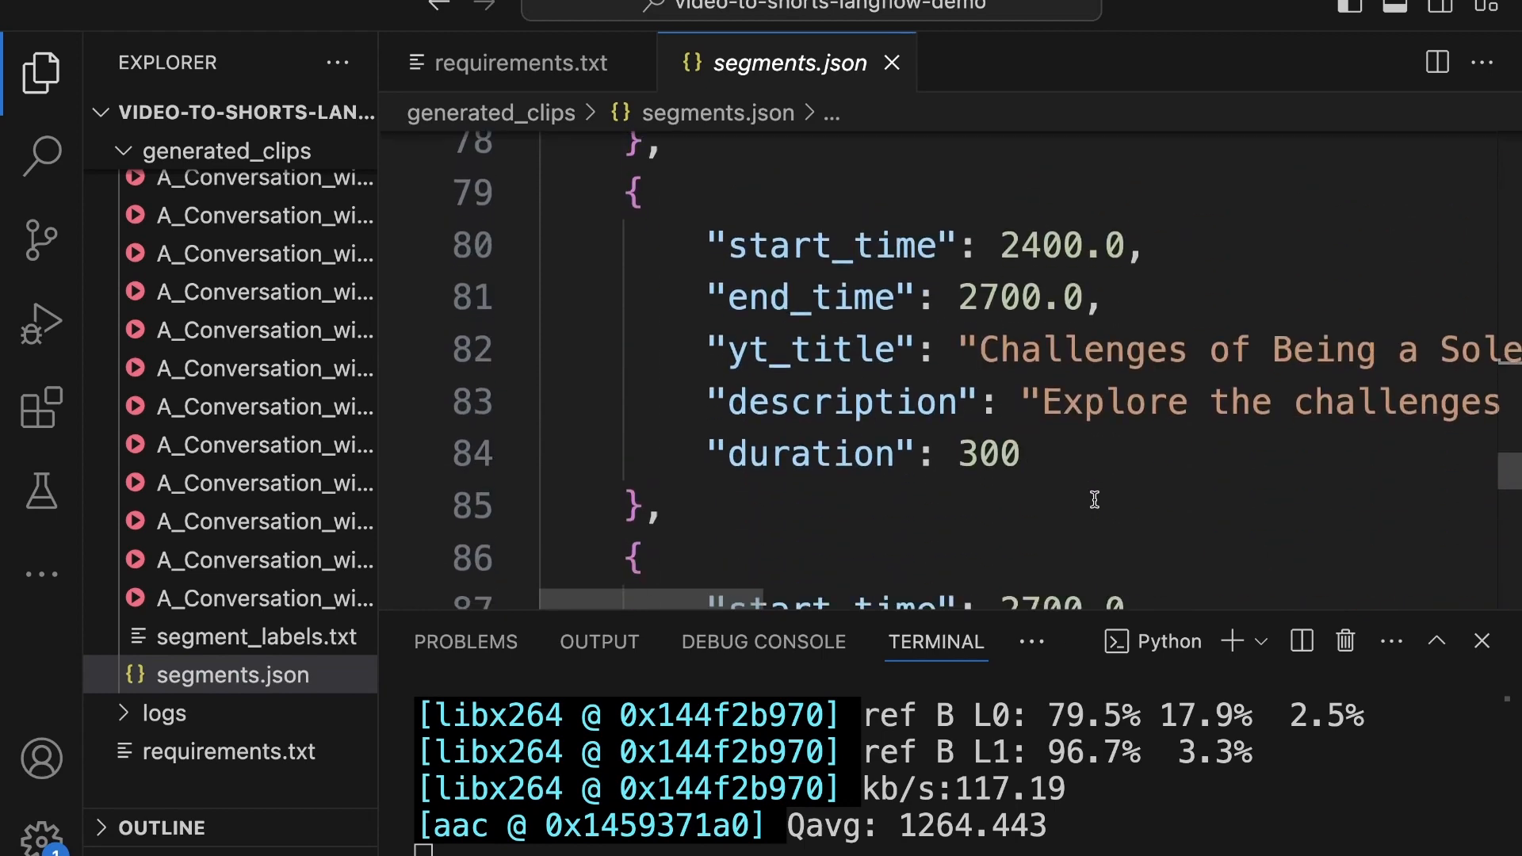
pyautogui.scroll(-4, 1095, 499)
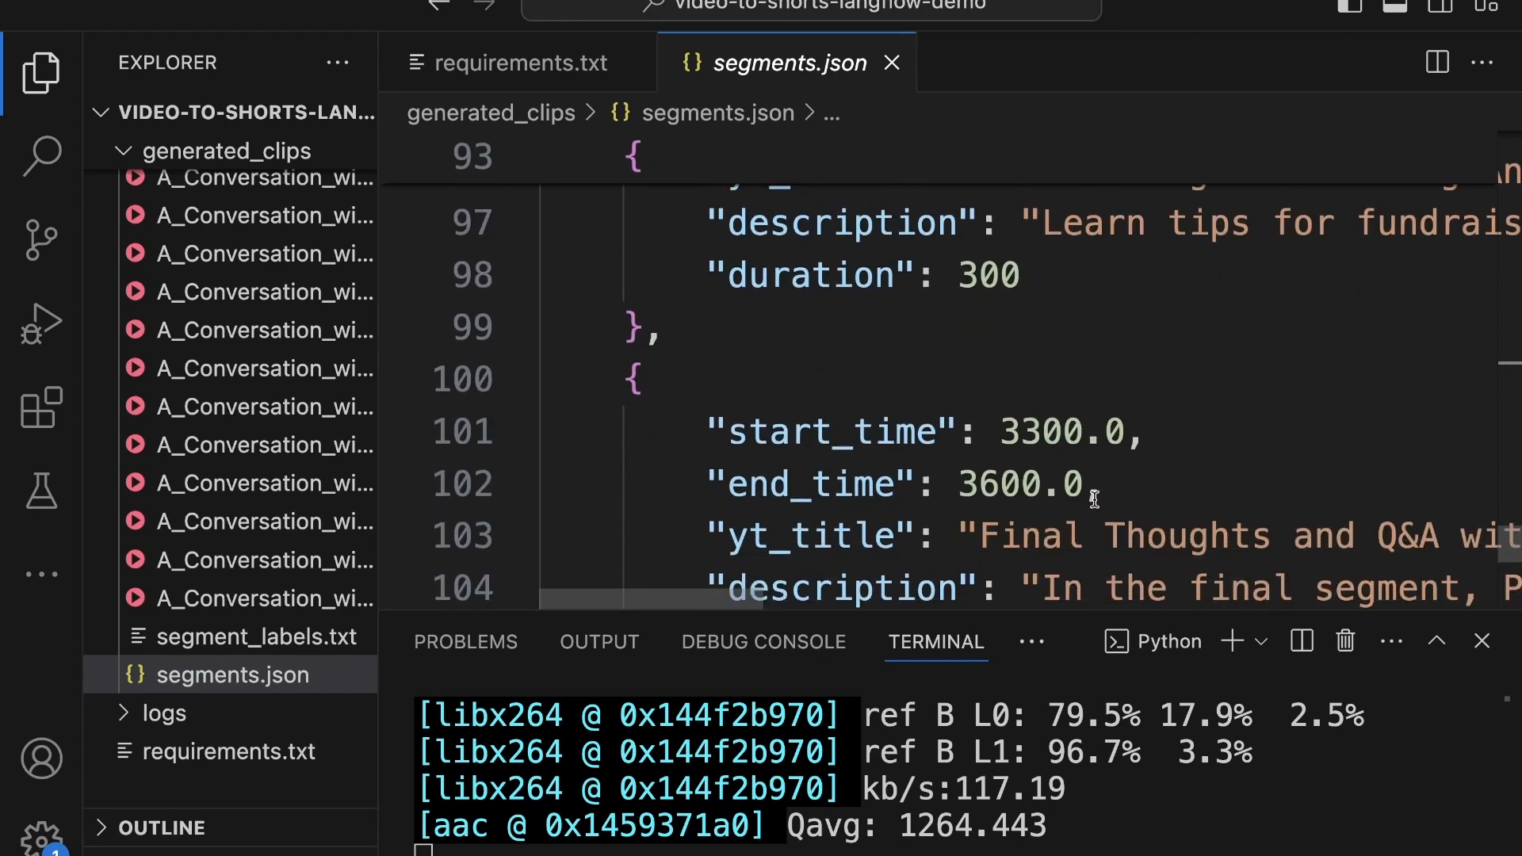
# - Preview the generated clips ending in 009 and 013 from the generated_clips folder
pyautogui.click(221, 404)
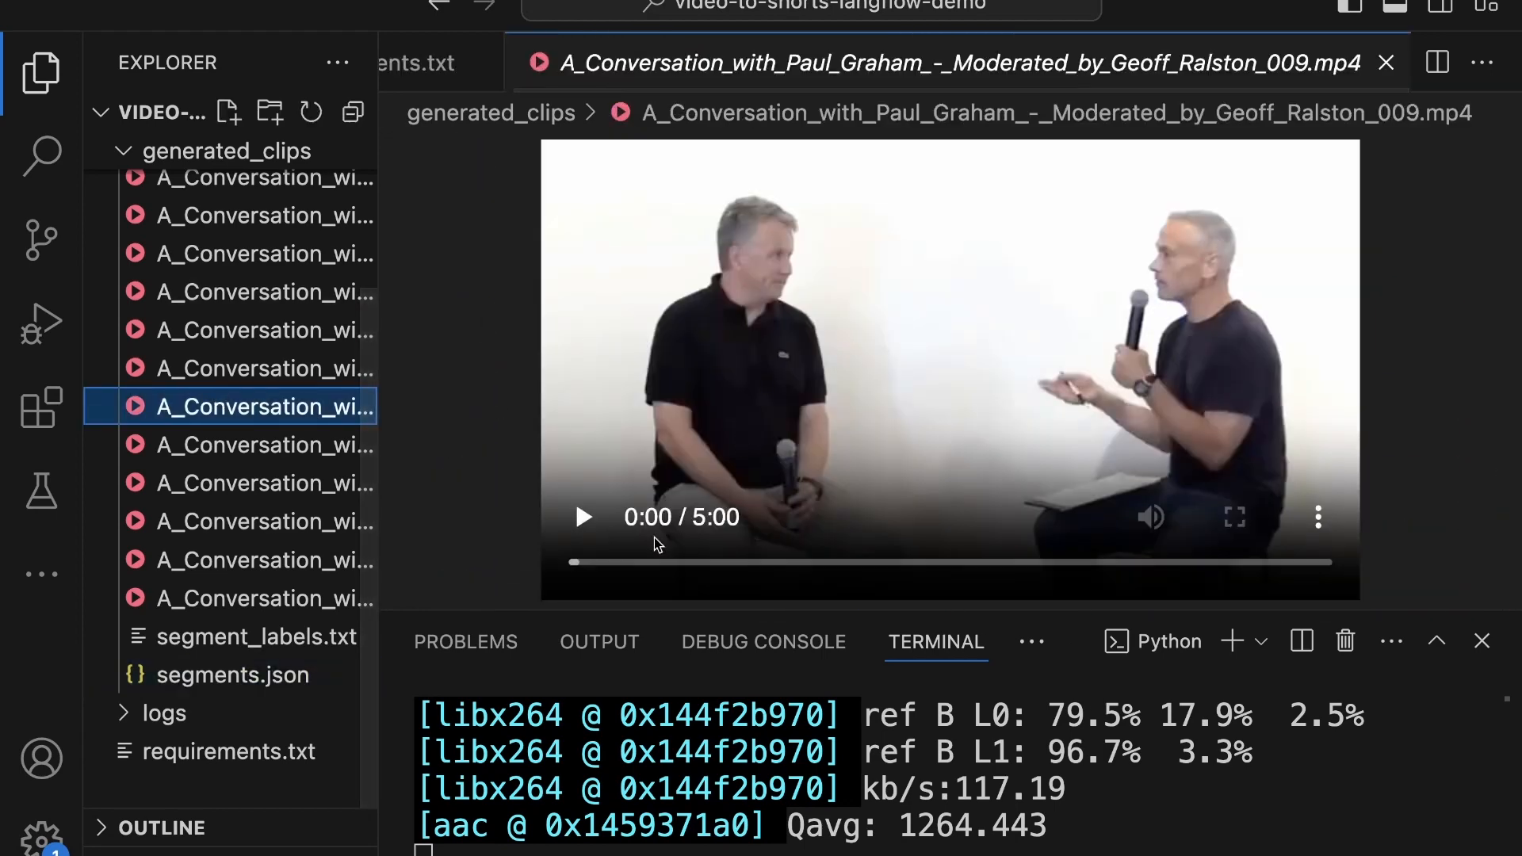
pyautogui.click(257, 564)
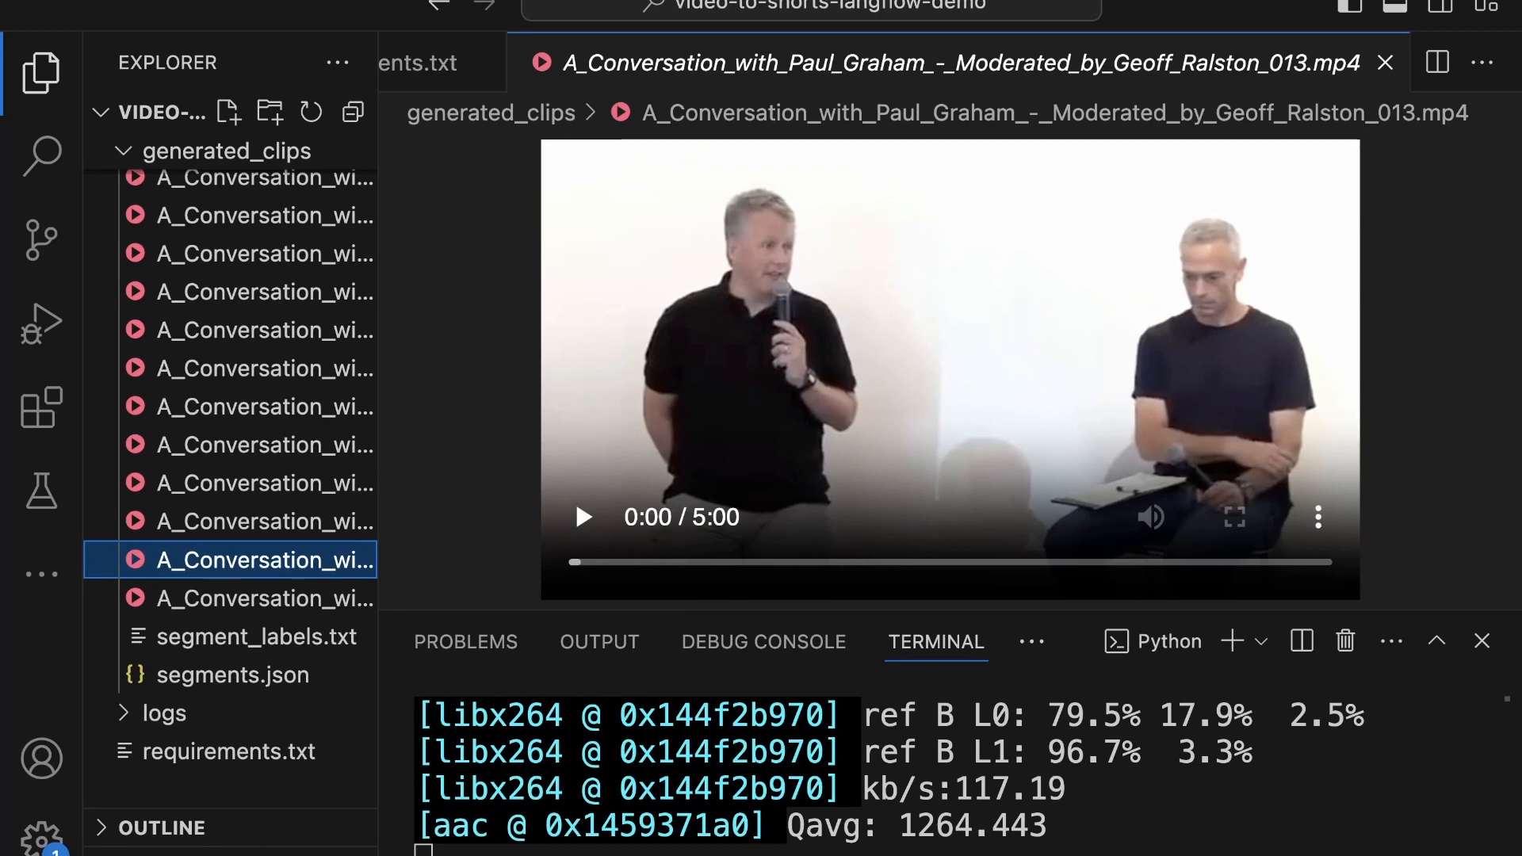
# - Switch to Finder and open segment_labels.txt from the generated_clips folder in a full-screen window
pyautogui.press('super+Tab')
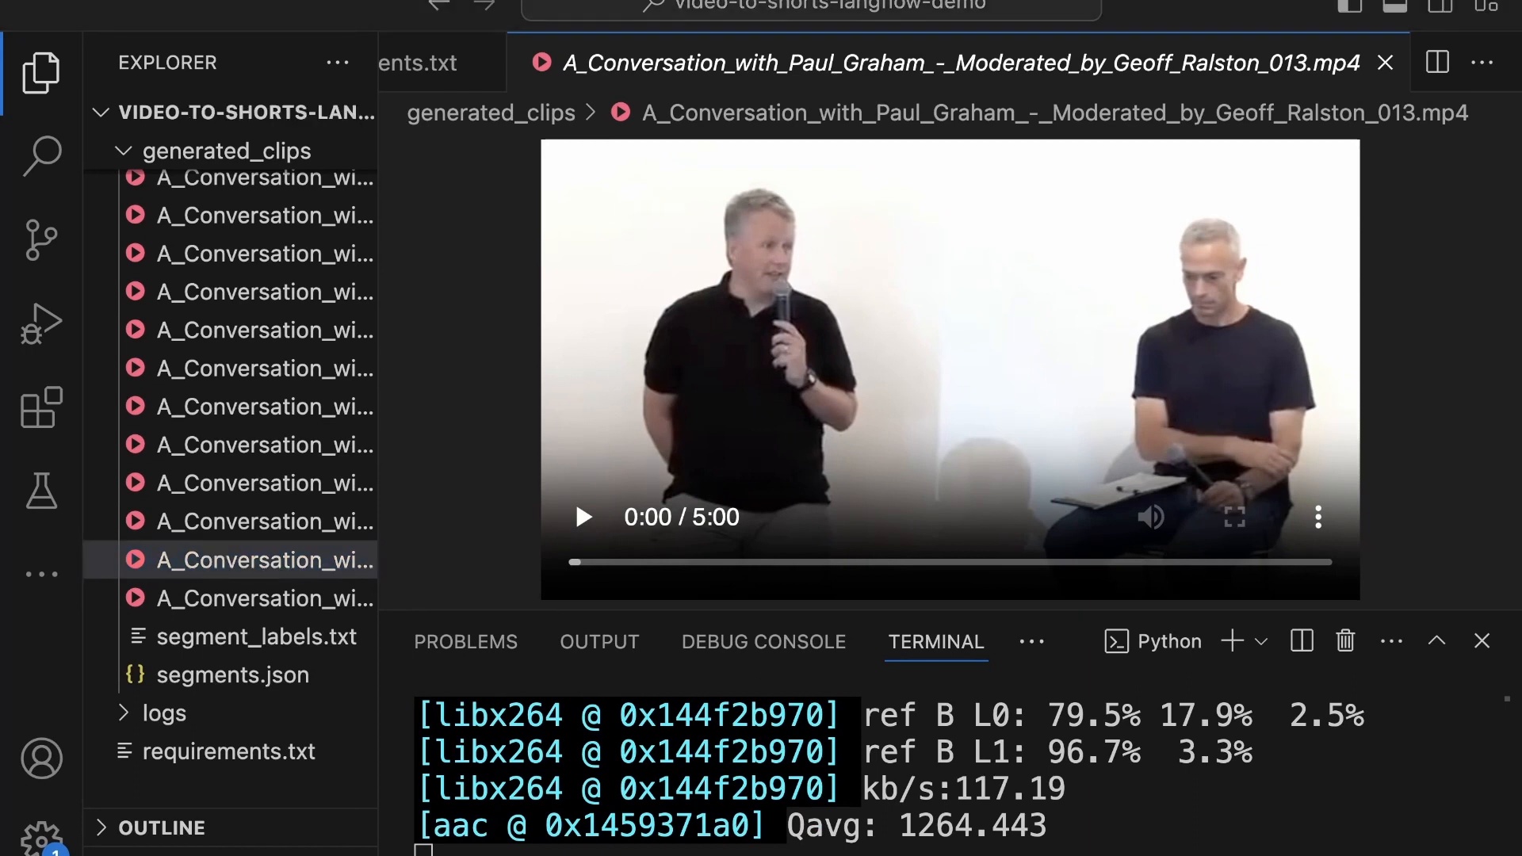
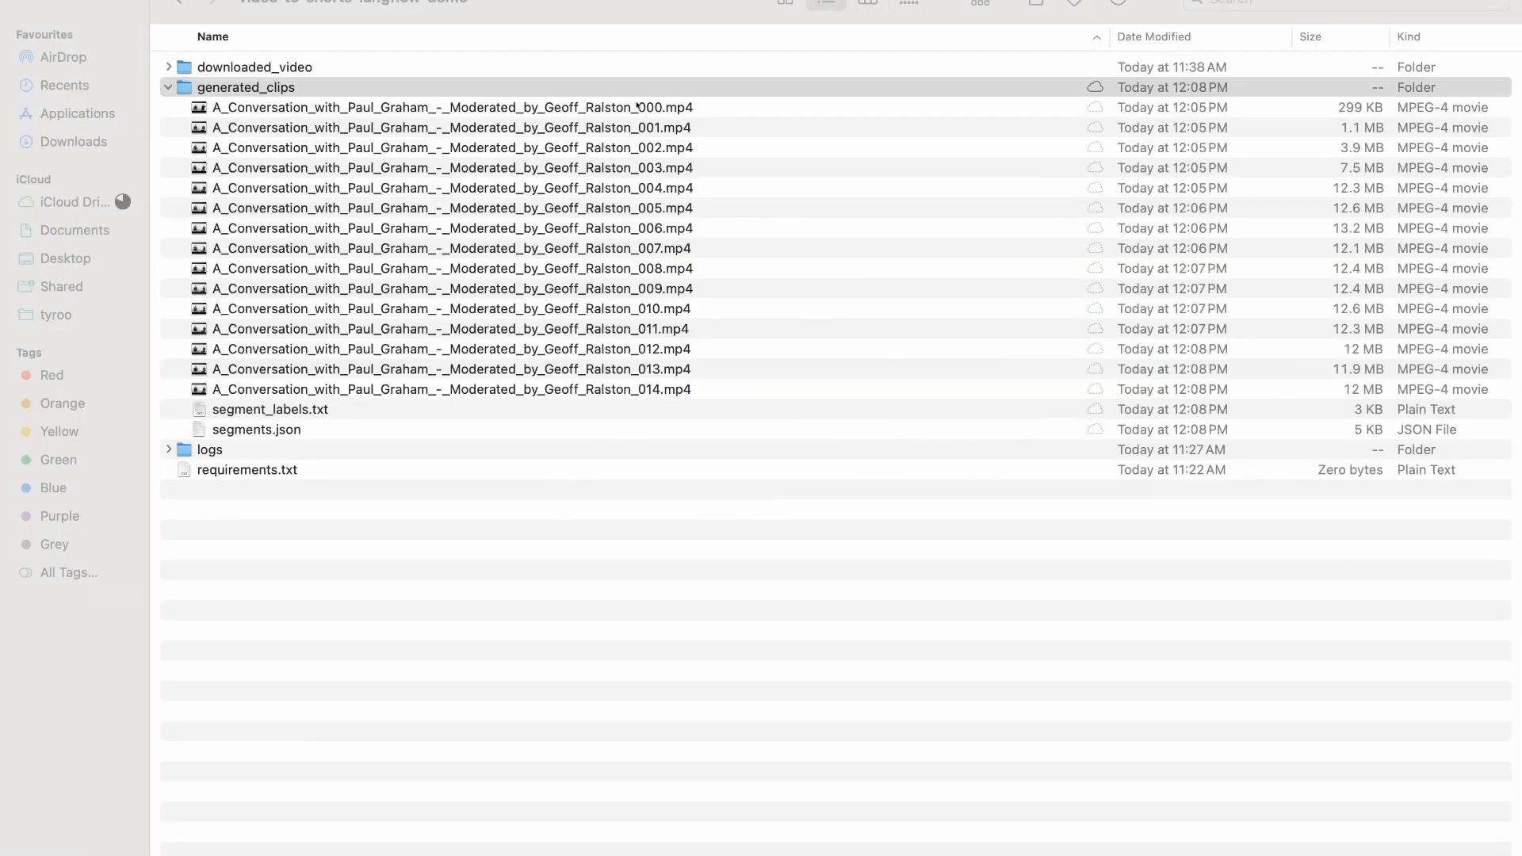
pyautogui.click(668, 389)
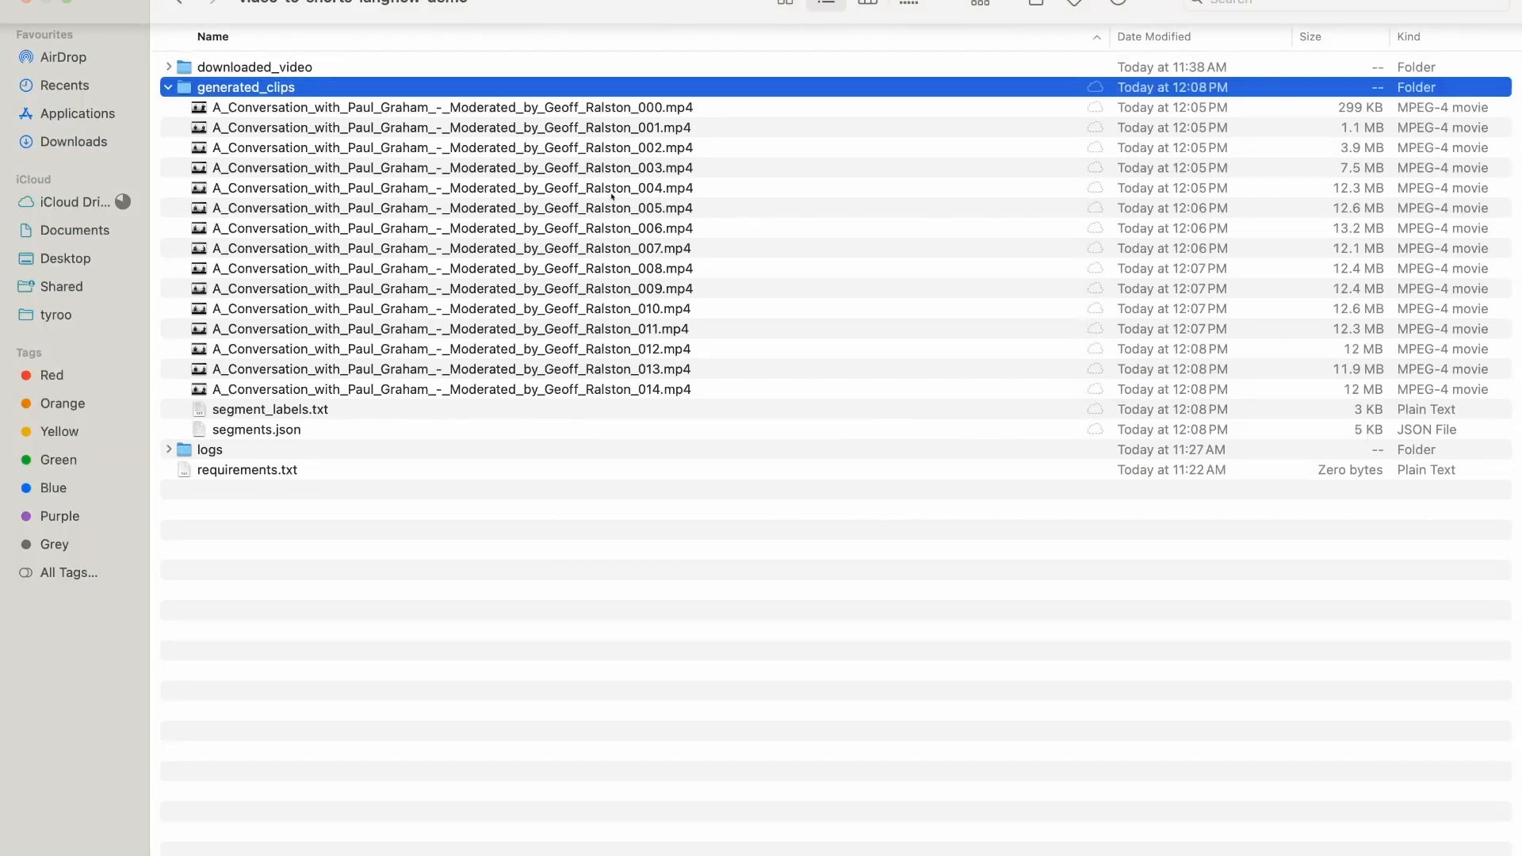
pyautogui.click(262, 411)
pyautogui.doubleClick(242, 414)
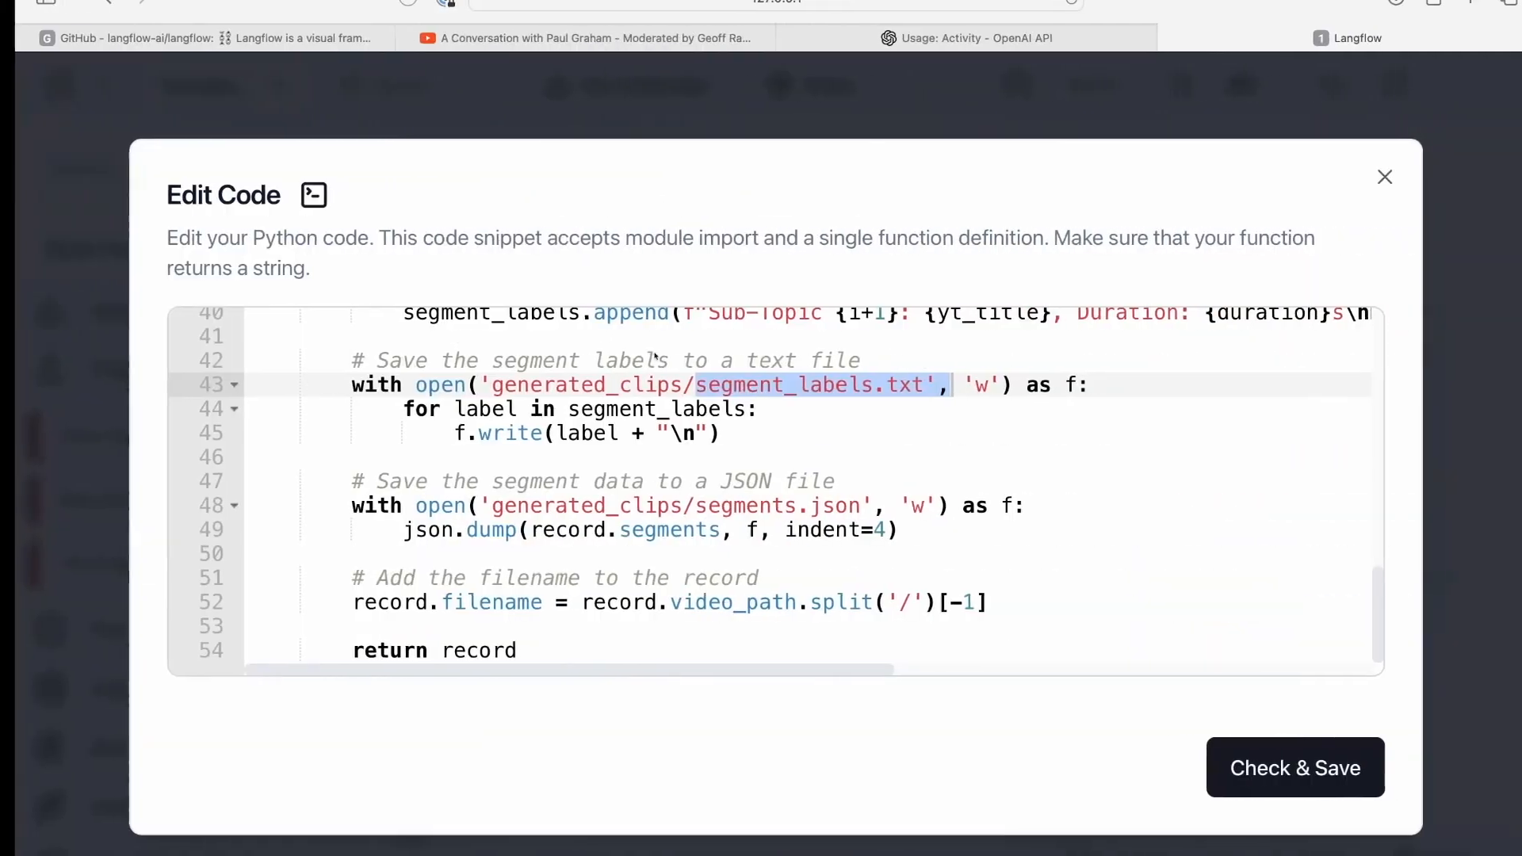
pyautogui.hotkey('ctrl', 'Left')
pyautogui.hotkey('ctrl', 'Left')
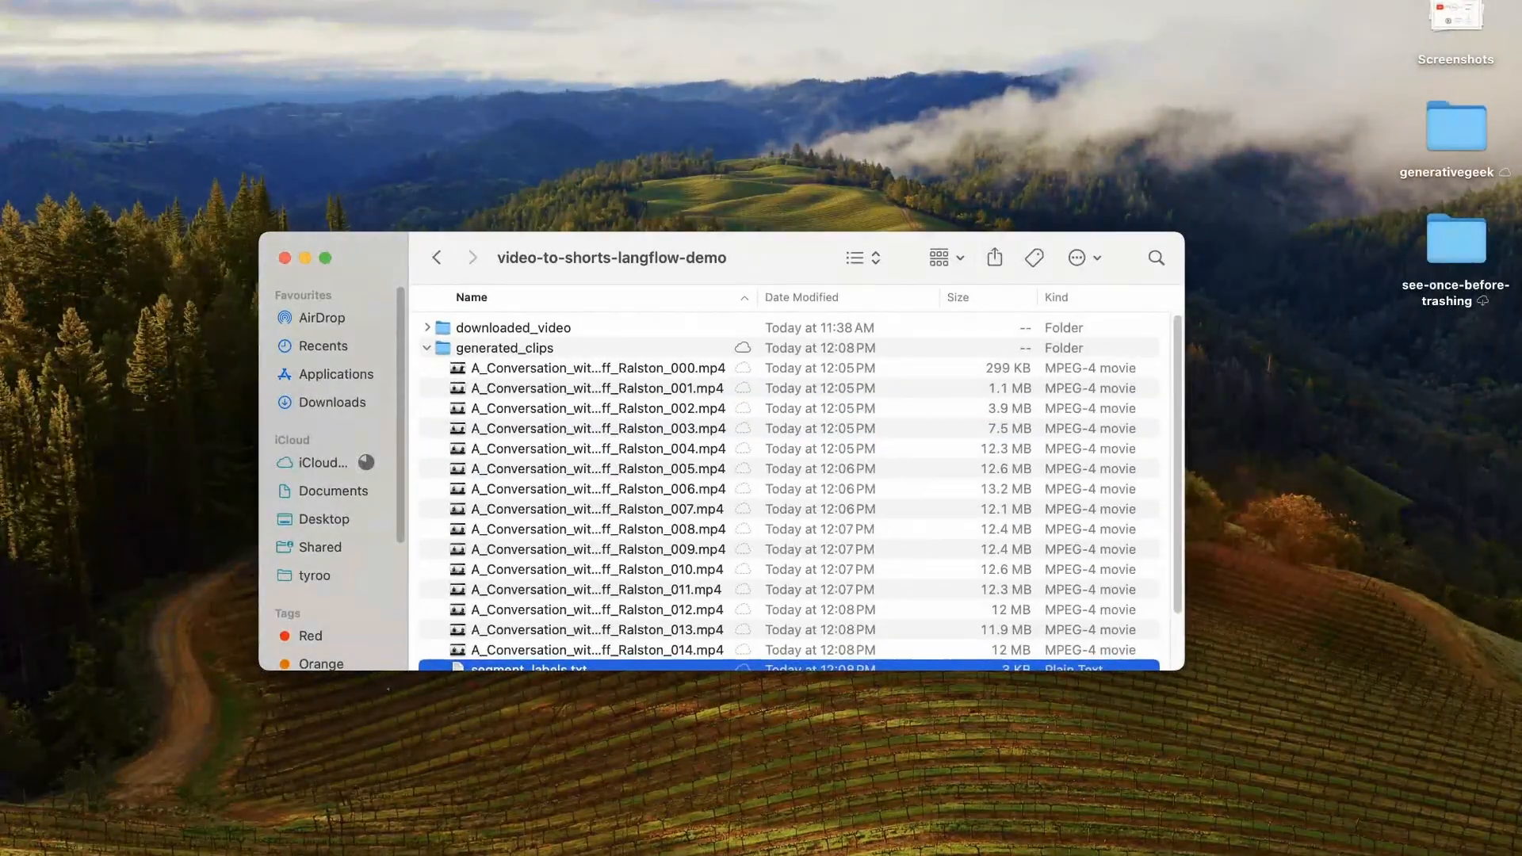
pyautogui.press('super+o')
pyautogui.moveTo(523, 284); pyautogui.dragTo(956, 238)
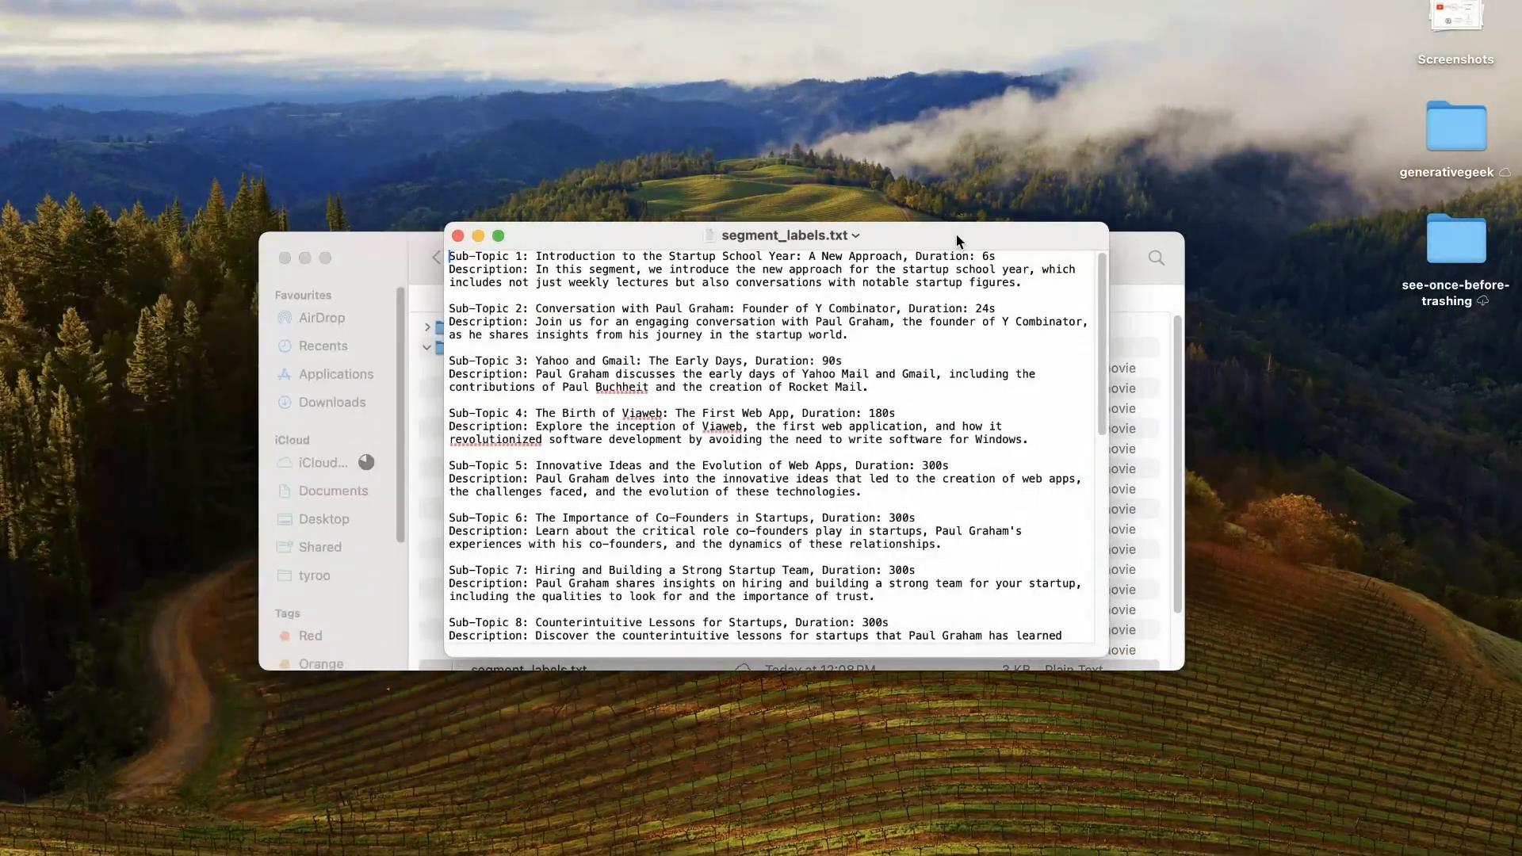
pyautogui.click(498, 236)
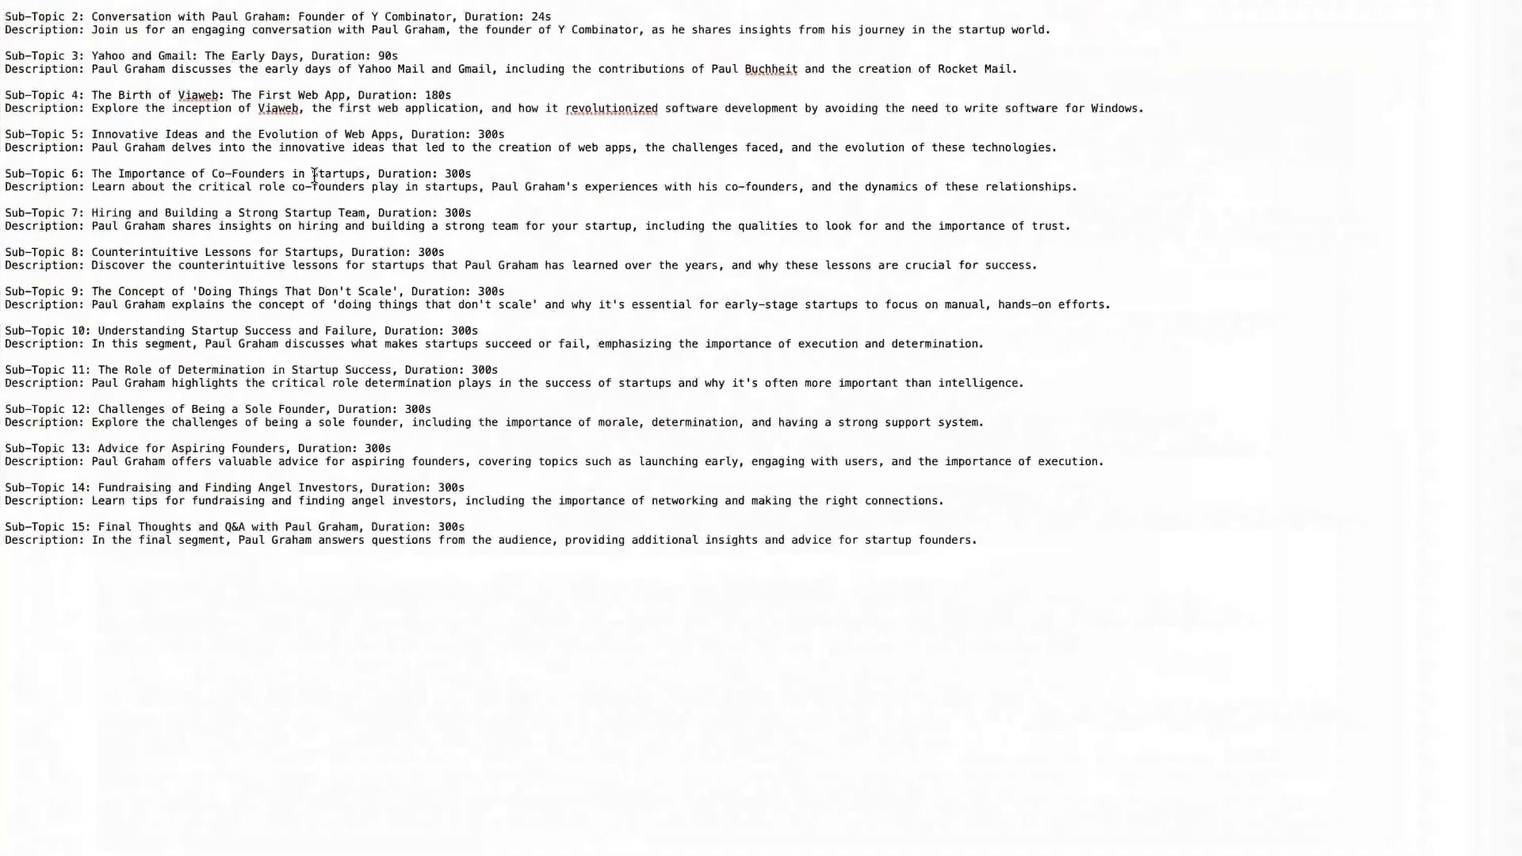
# - Review the sub-topic titles, durations and descriptions in segment_labels.txt and close the file
pyautogui.moveTo(191, 29); pyautogui.dragTo(425, 602)
pyautogui.click(435, 569)
pyautogui.scroll(1, 379, 216)
pyautogui.scroll(-1, 379, 216)
pyautogui.moveTo(80, 4); pyautogui.dragTo(279, 564)
pyautogui.click(279, 565)
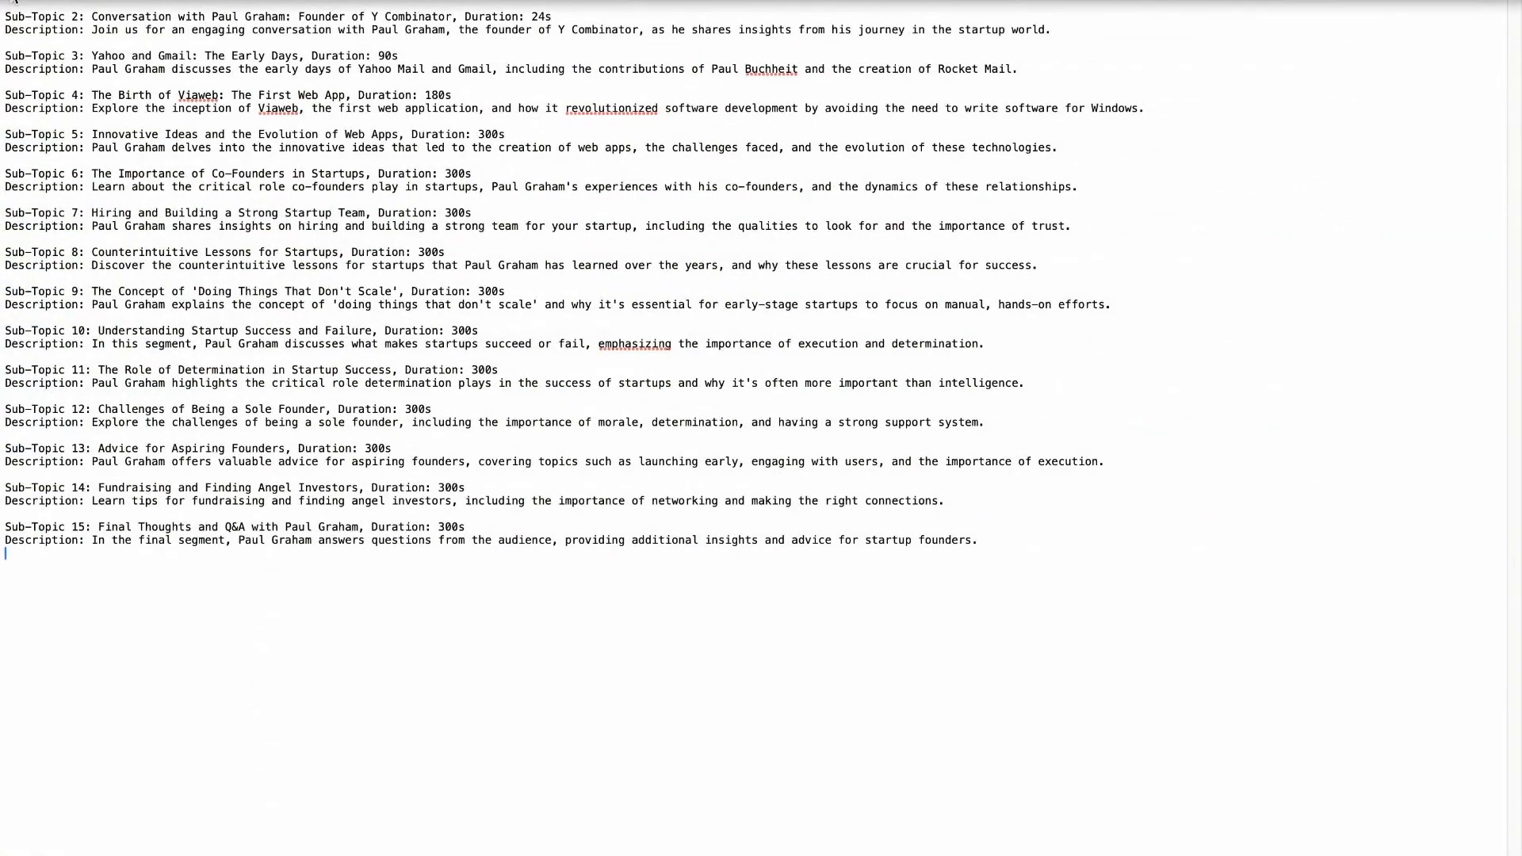
pyautogui.click(14, 1)
# - Open the generated clip ending in 003 with MKPlayer from the generated_clips folder
pyautogui.scroll(-3, 565, 504)
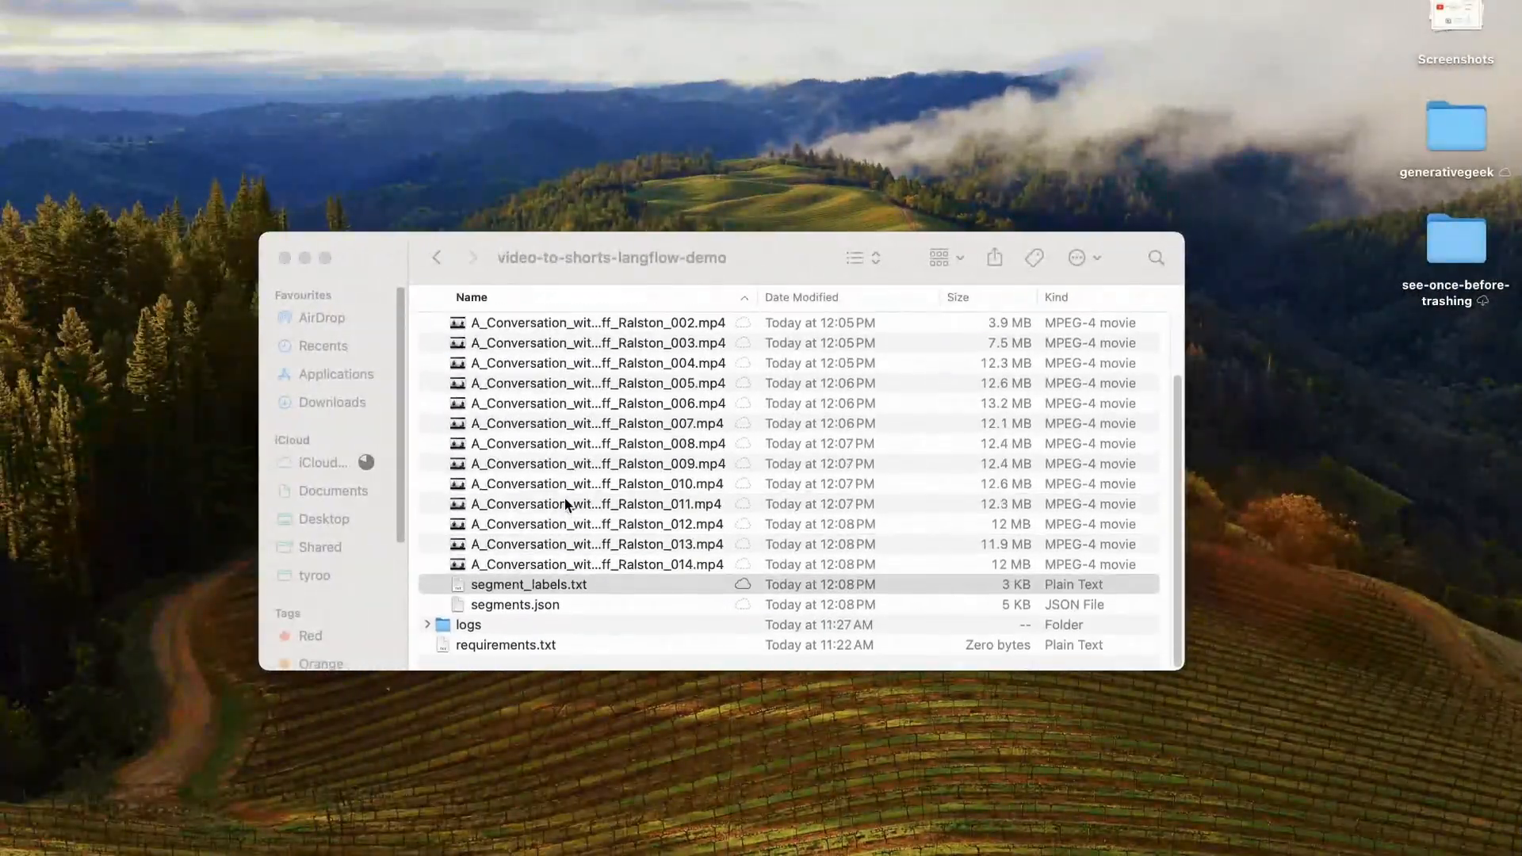
pyautogui.click(509, 615)
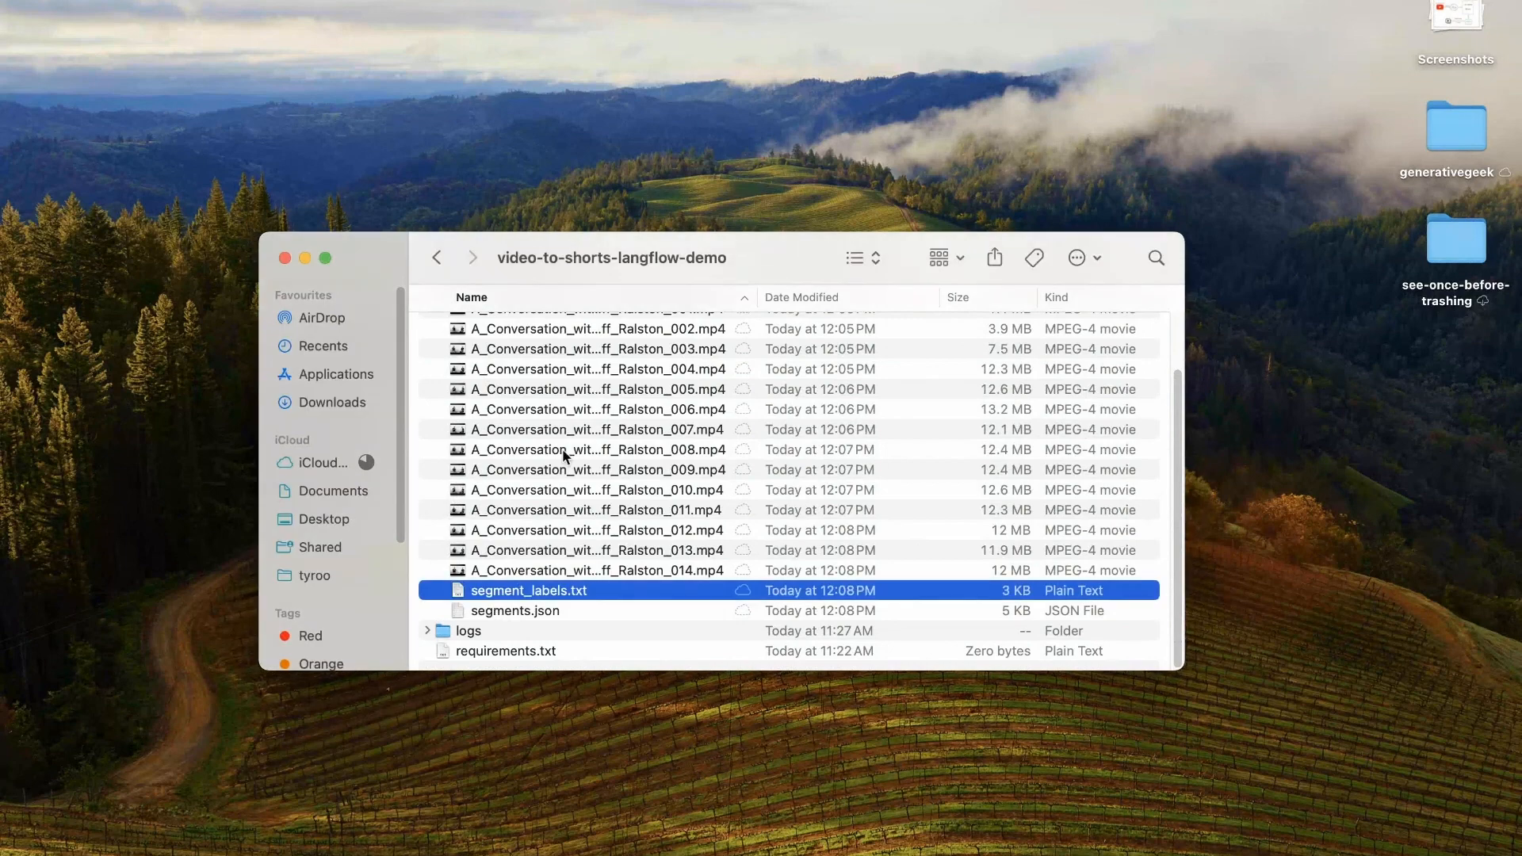
pyautogui.click(571, 411)
pyautogui.scroll(3, 562, 396)
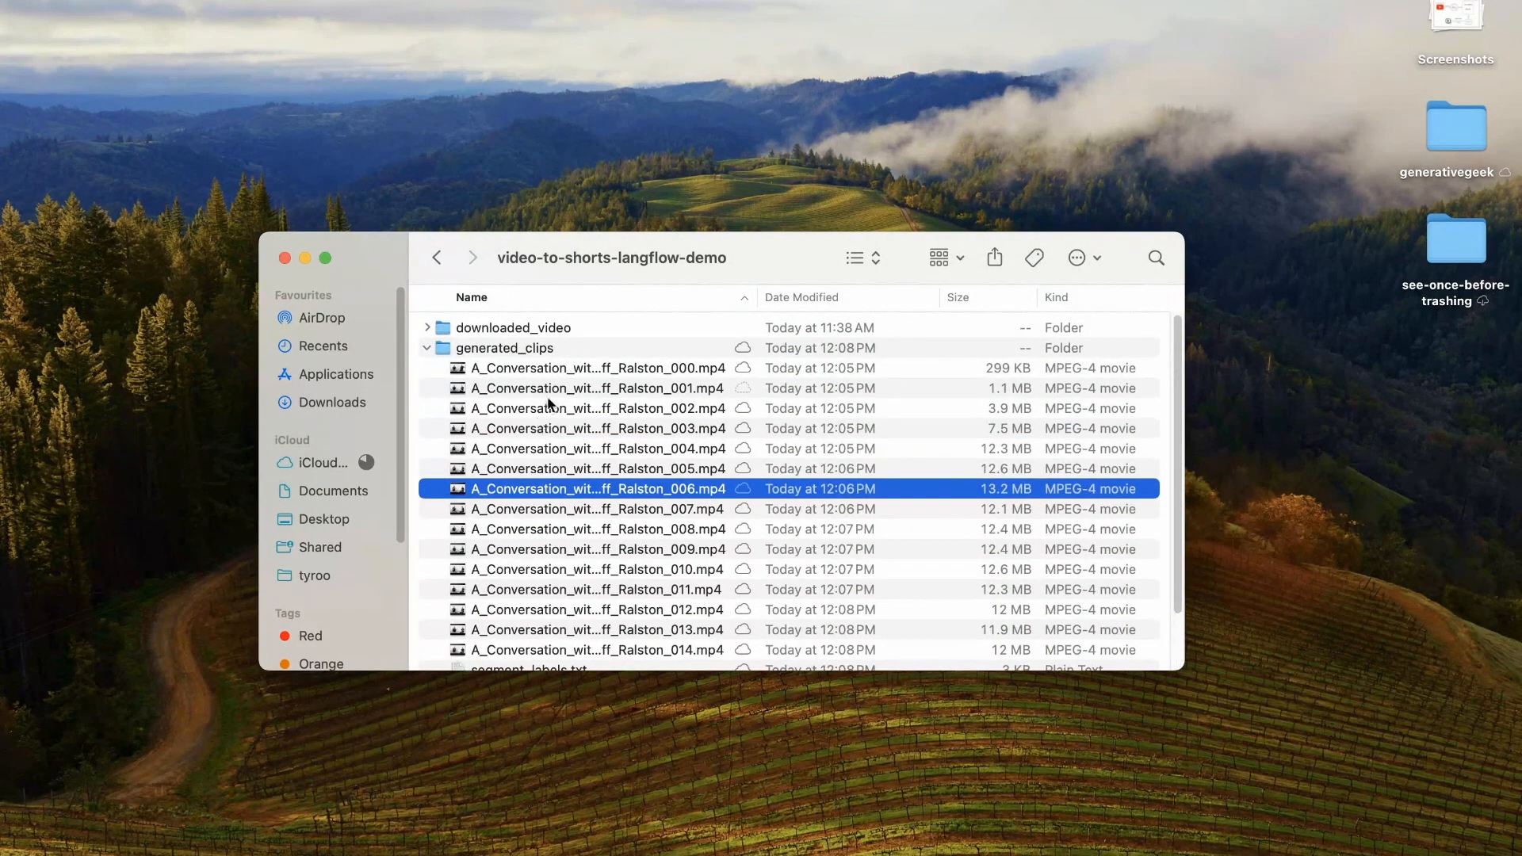
pyautogui.click(547, 428)
pyautogui.rightClick(547, 428)
pyautogui.moveTo(1046, 457)
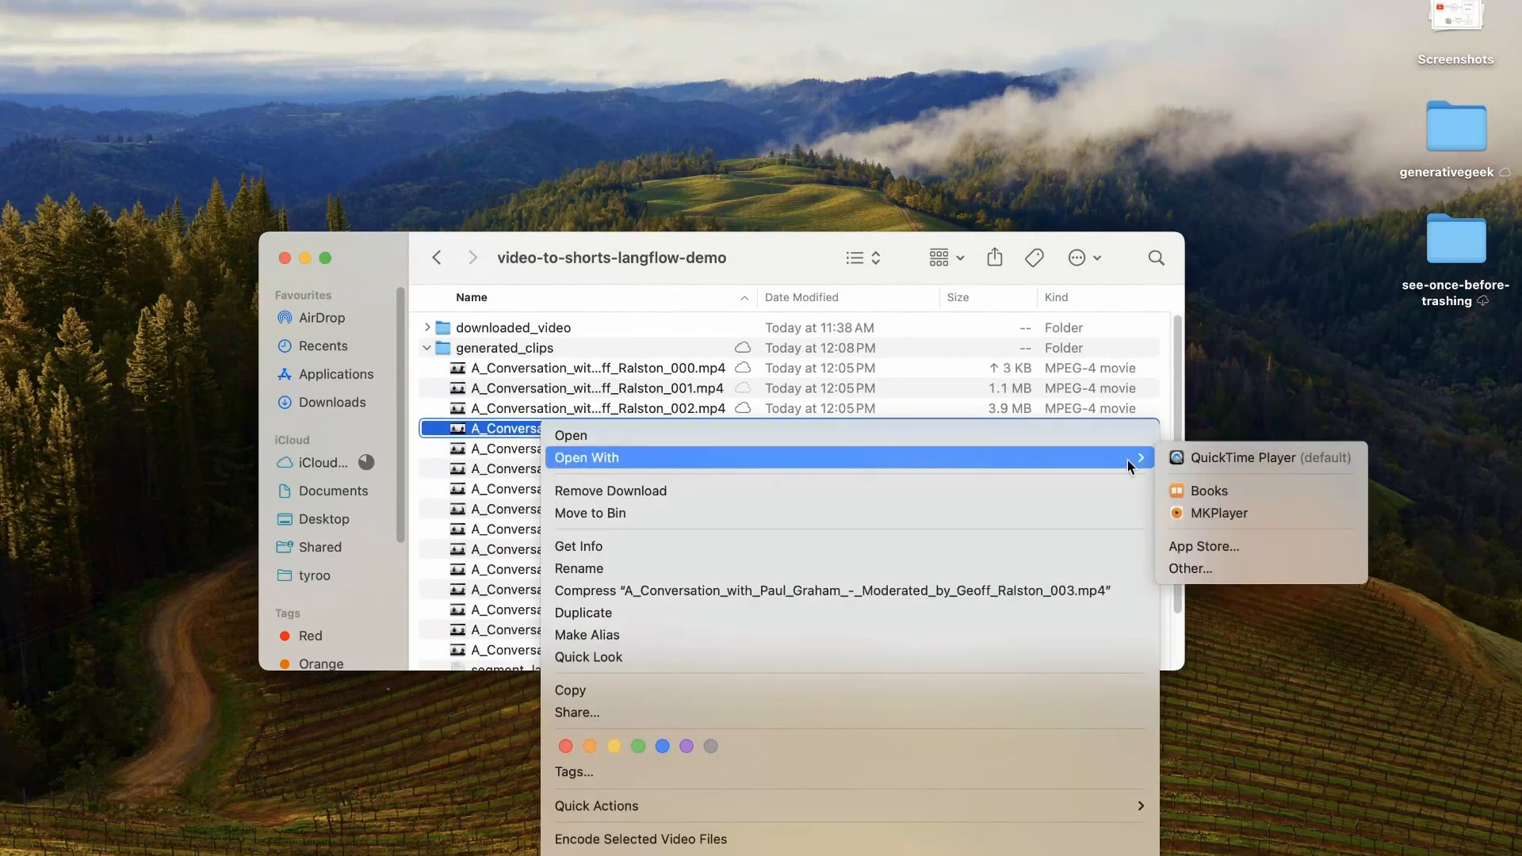
pyautogui.click(1191, 513)
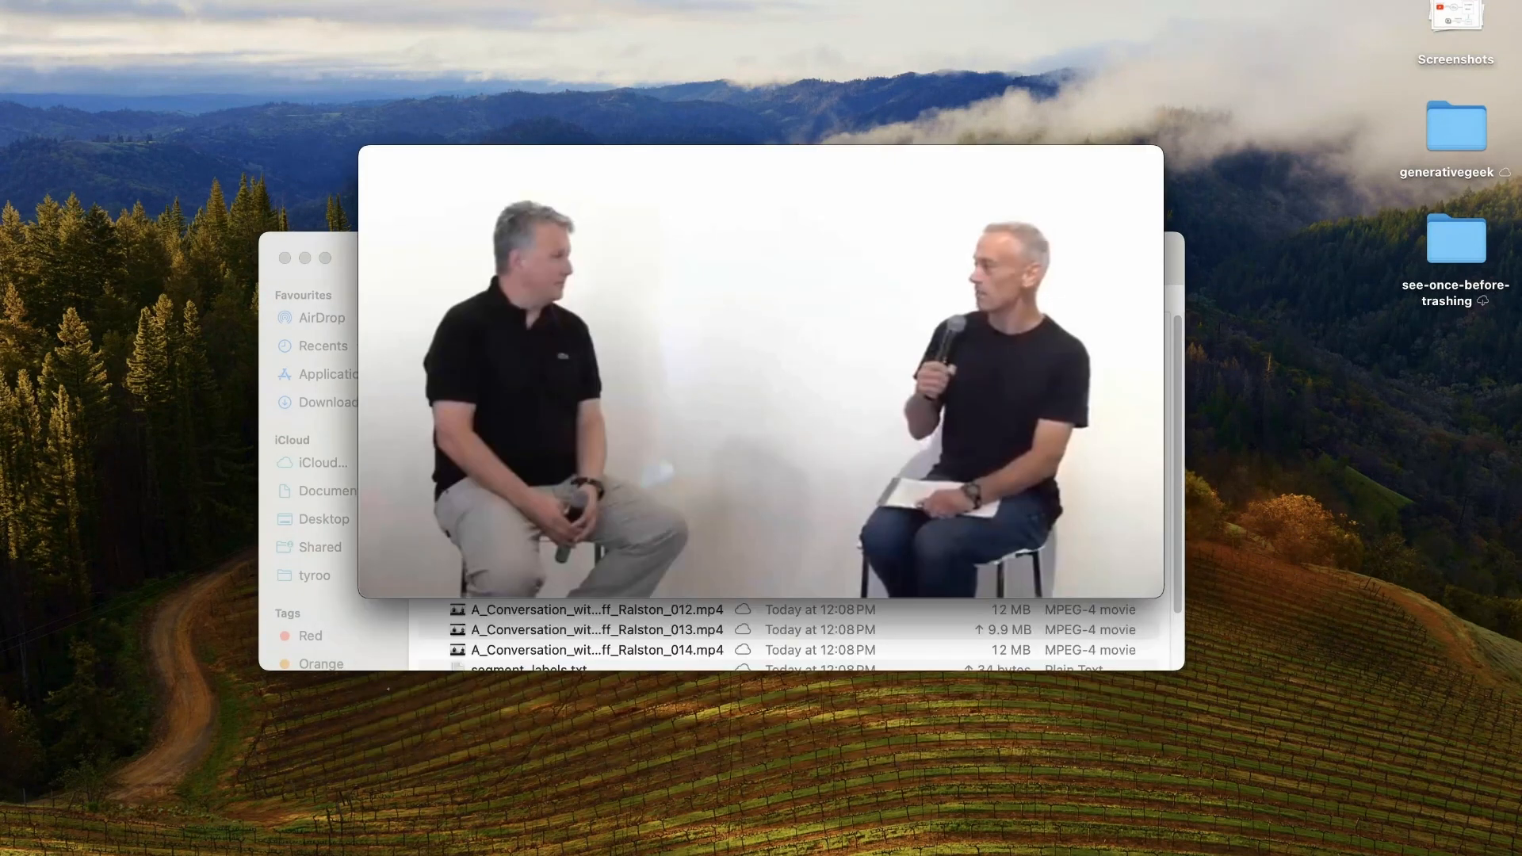
# - Pause and briefly resume playback of clip 003, and close its player window
pyautogui.moveTo(910, 348)
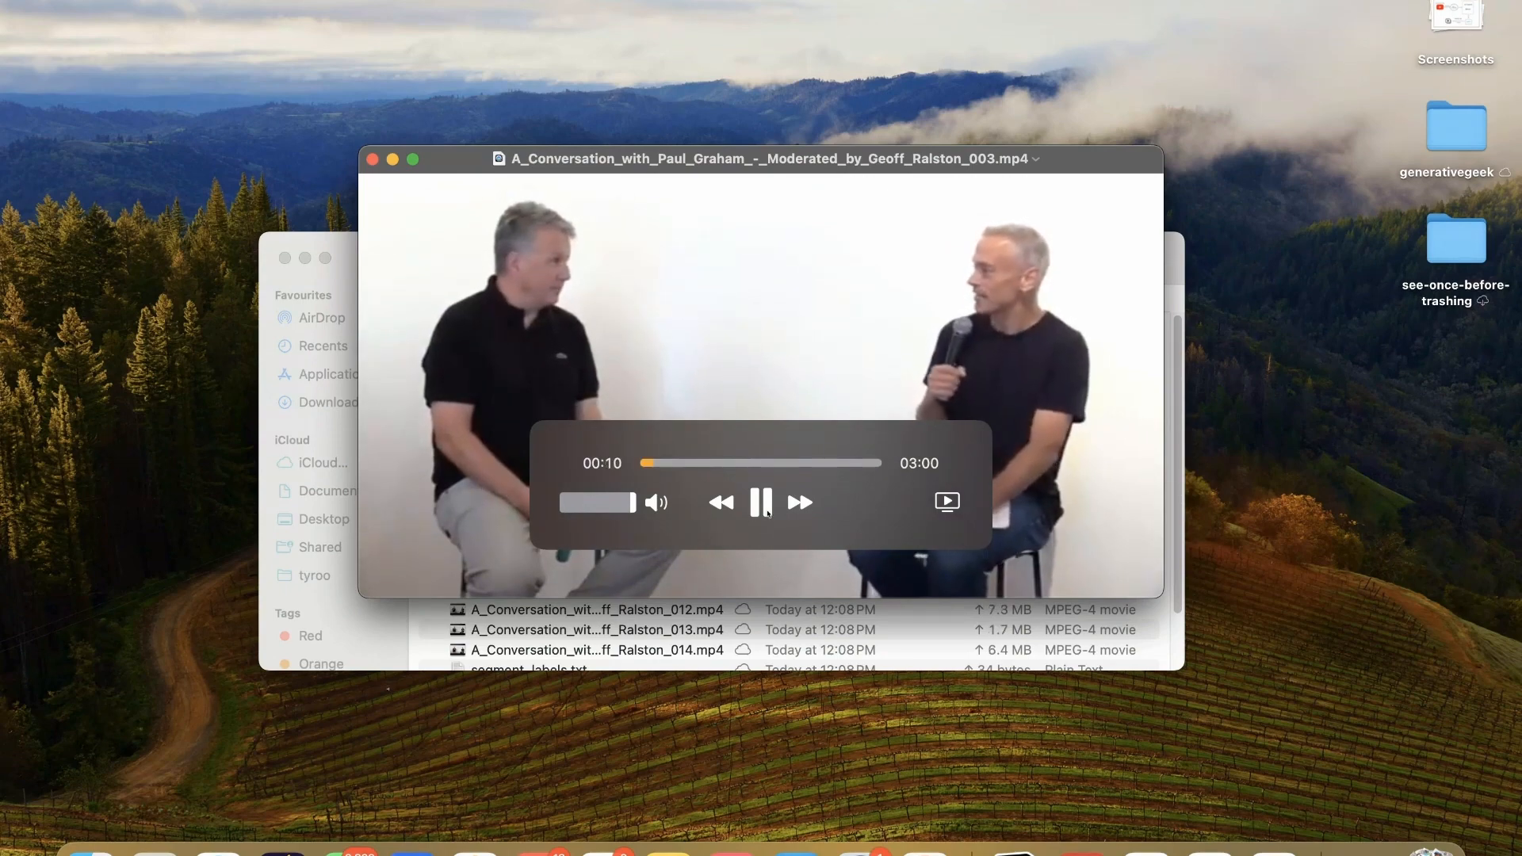
pyautogui.click(762, 512)
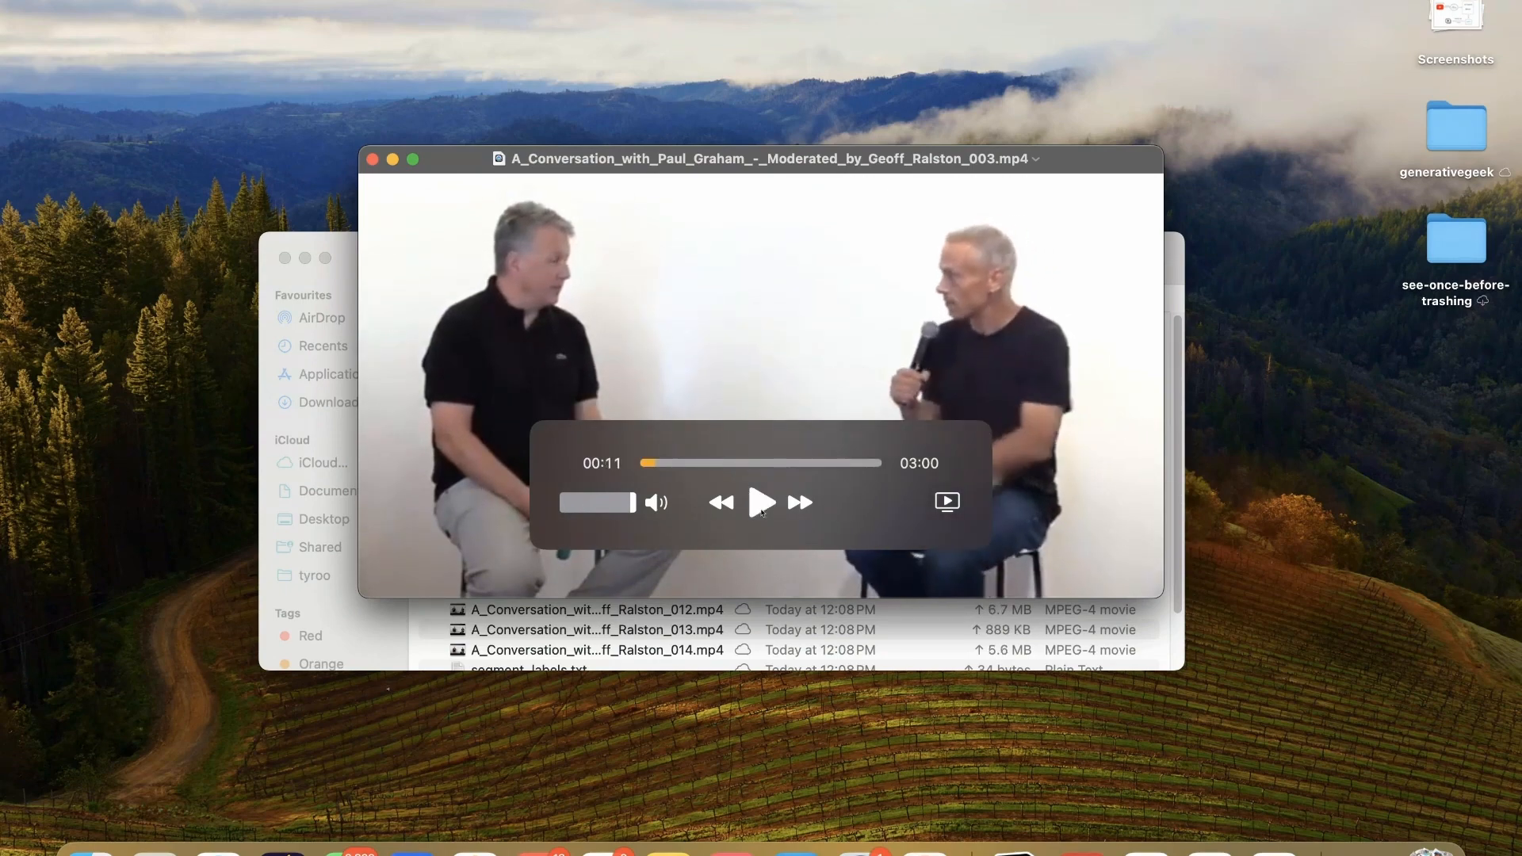
pyautogui.click(762, 512)
pyautogui.click(763, 512)
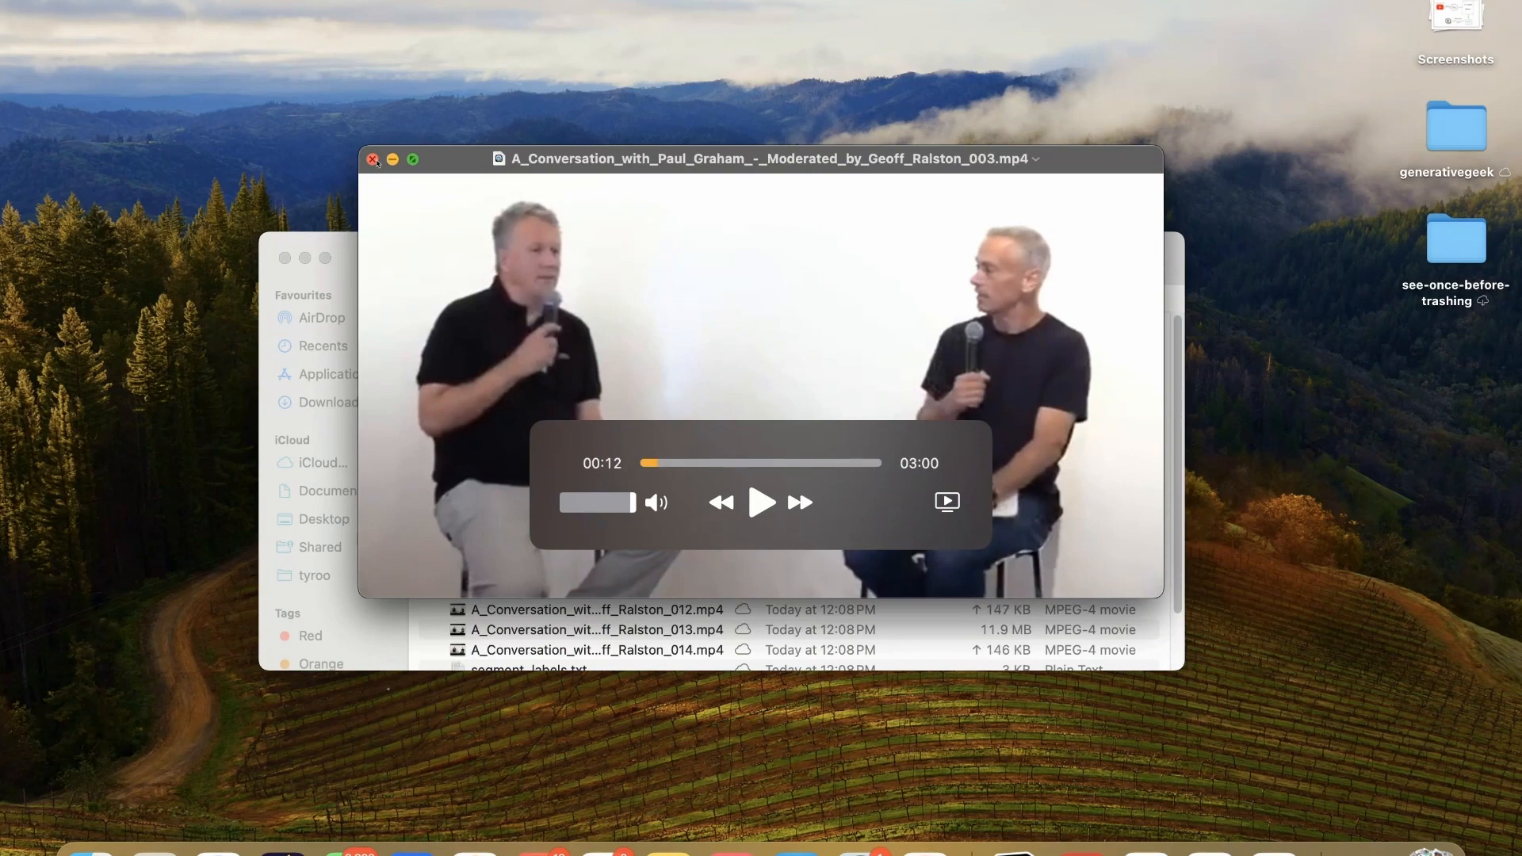
pyautogui.click(372, 160)
# - Play the generated clip ending in 000 to its end in MKPlayer and close the player window
pyautogui.click(579, 389)
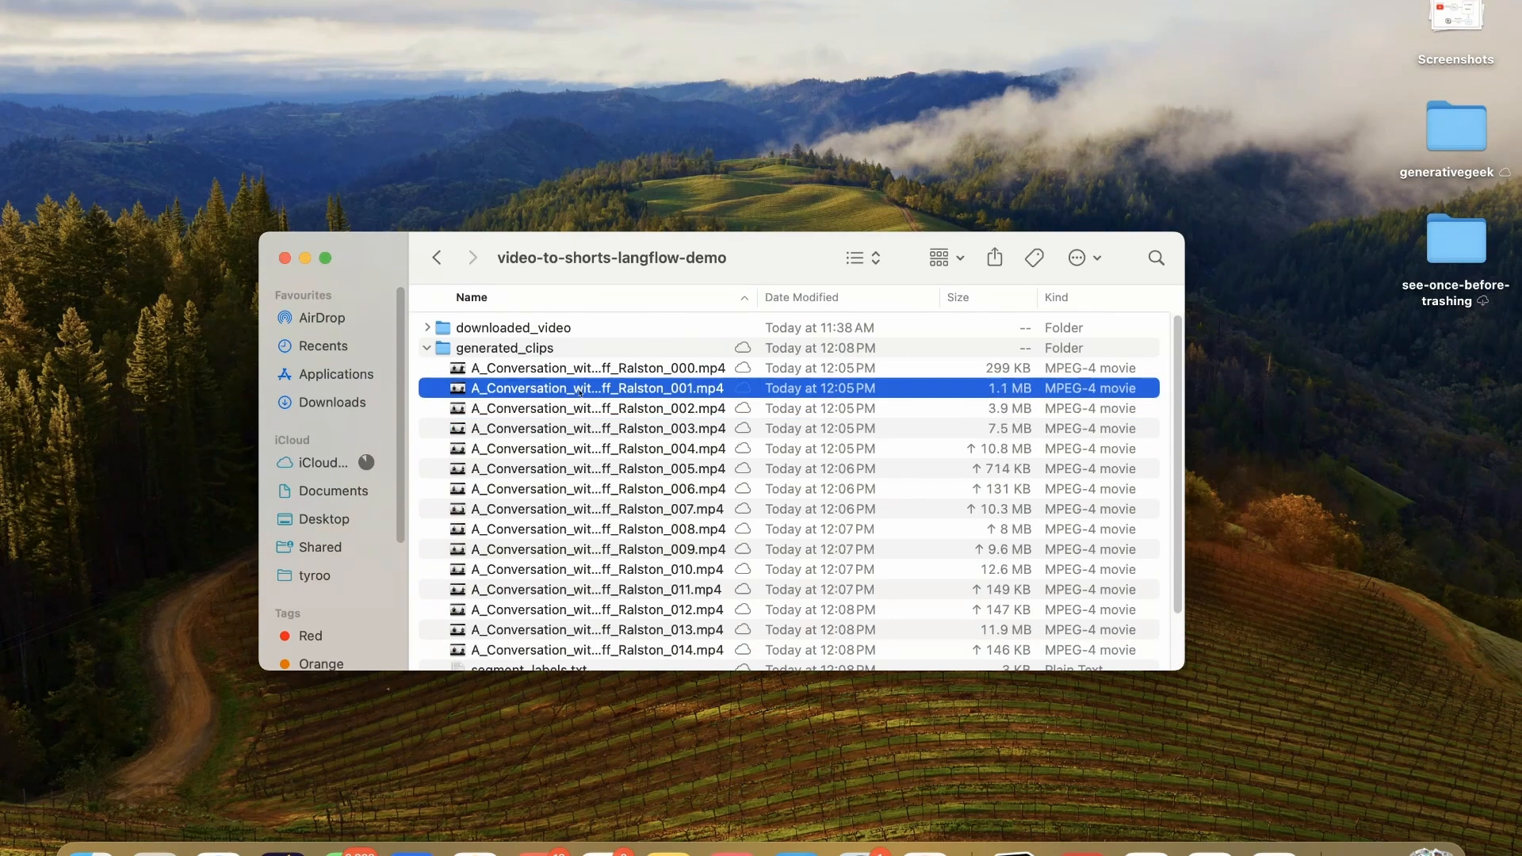
pyautogui.click(599, 367)
pyautogui.rightClick(598, 368)
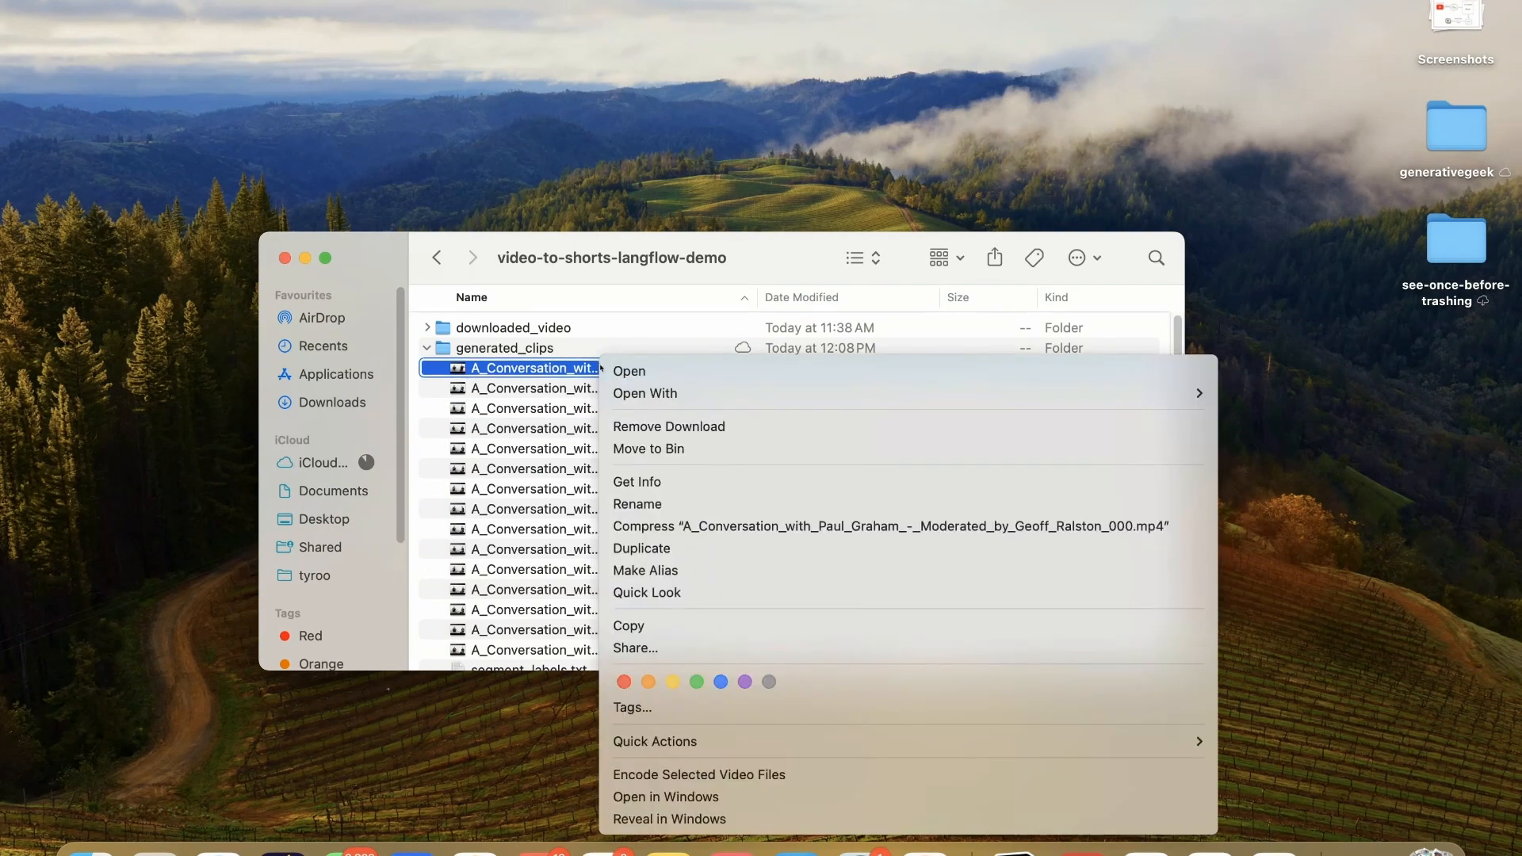
pyautogui.moveTo(1188, 393)
pyautogui.click(1281, 393)
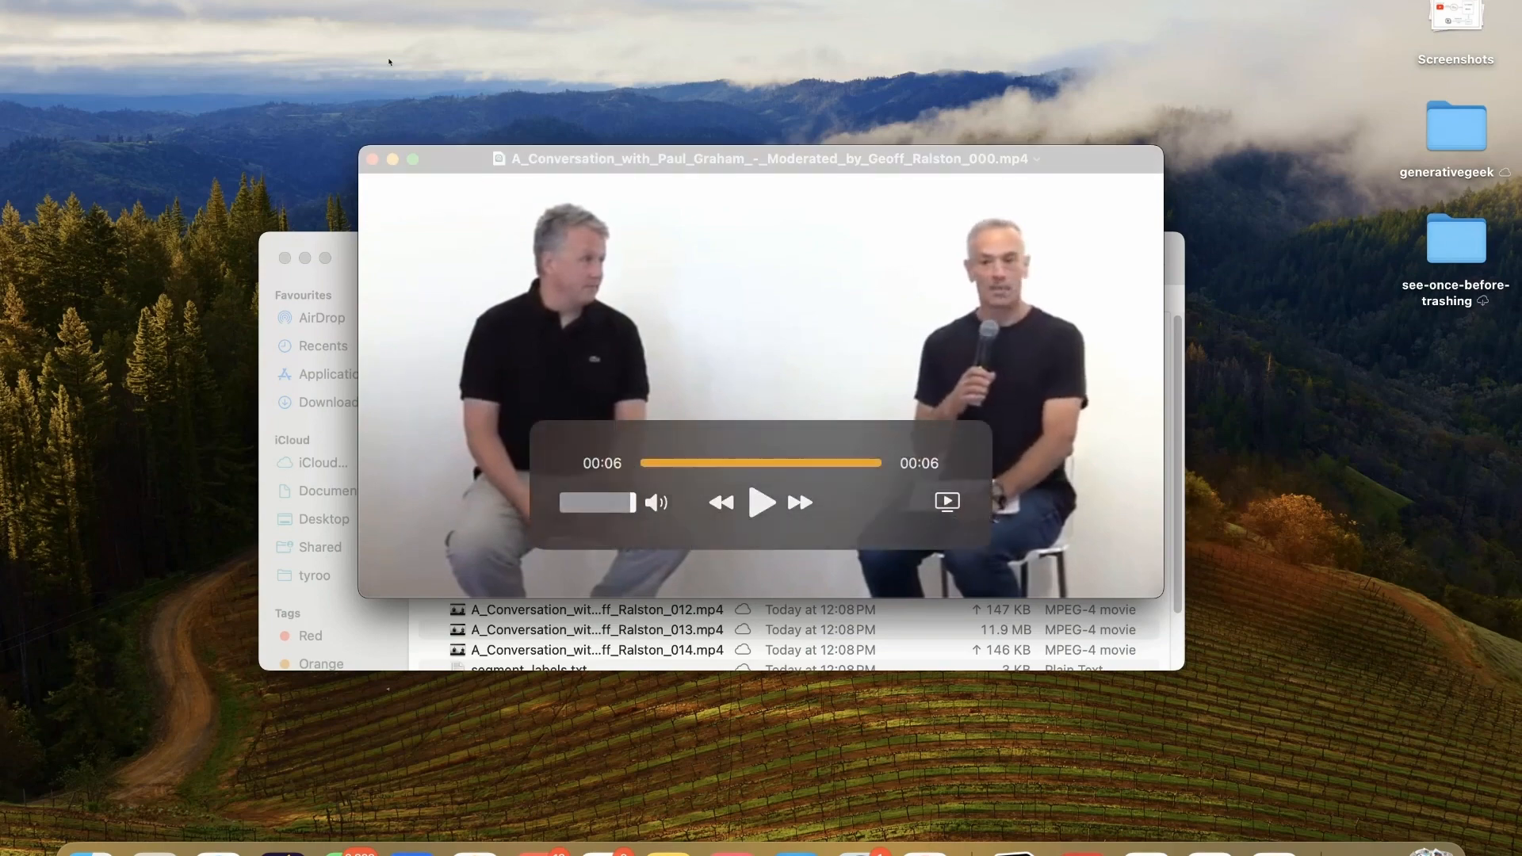
pyautogui.click(373, 159)
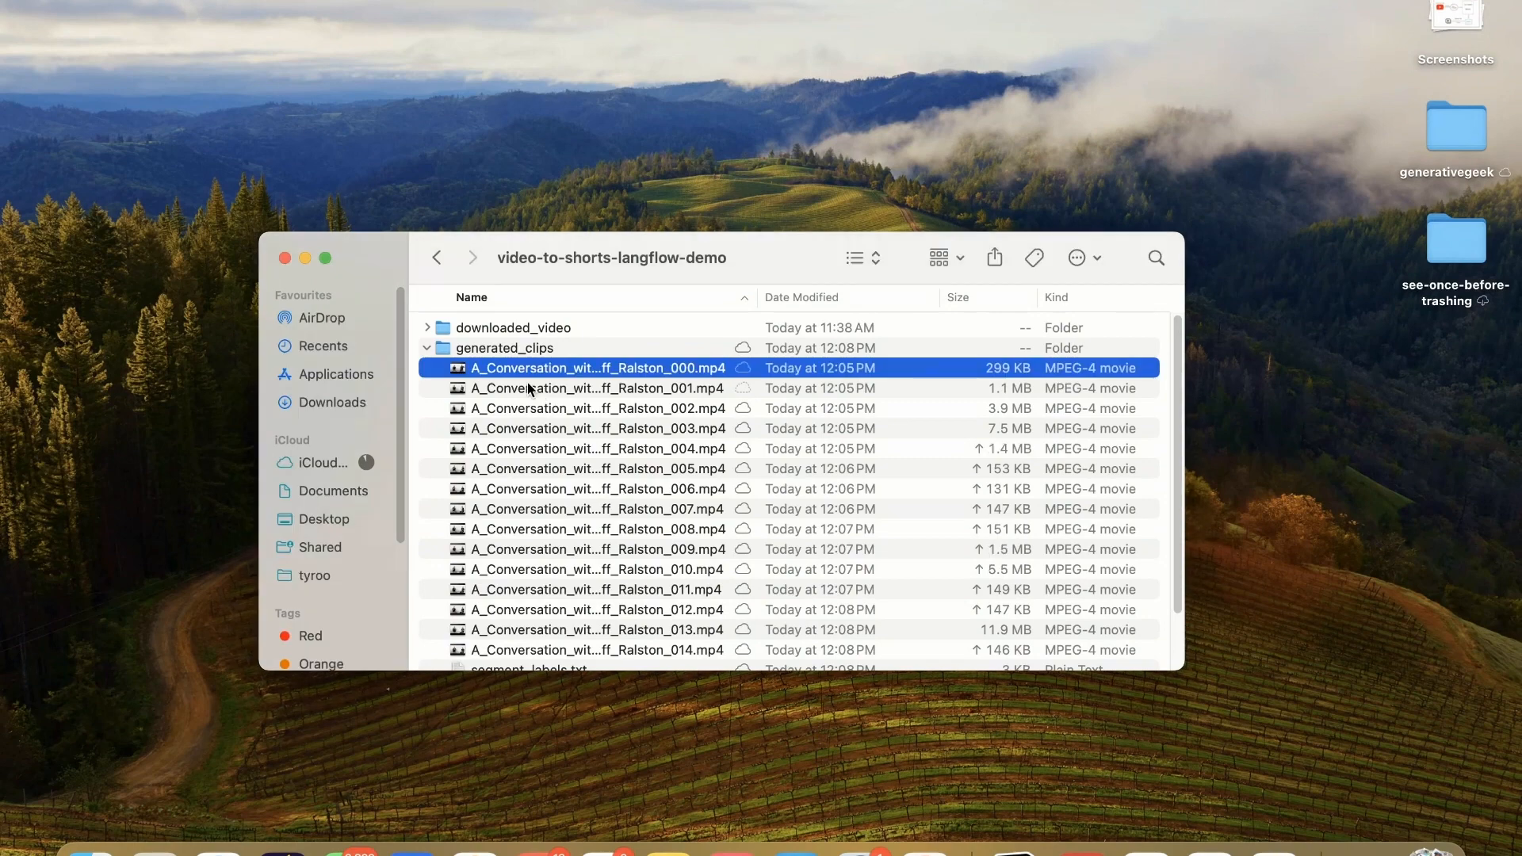
# - Play the beginning of the clip ending in 001 in MKPlayer, and close the player and the Finder window
pyautogui.rightClick(542, 390)
pyautogui.moveTo(631, 415)
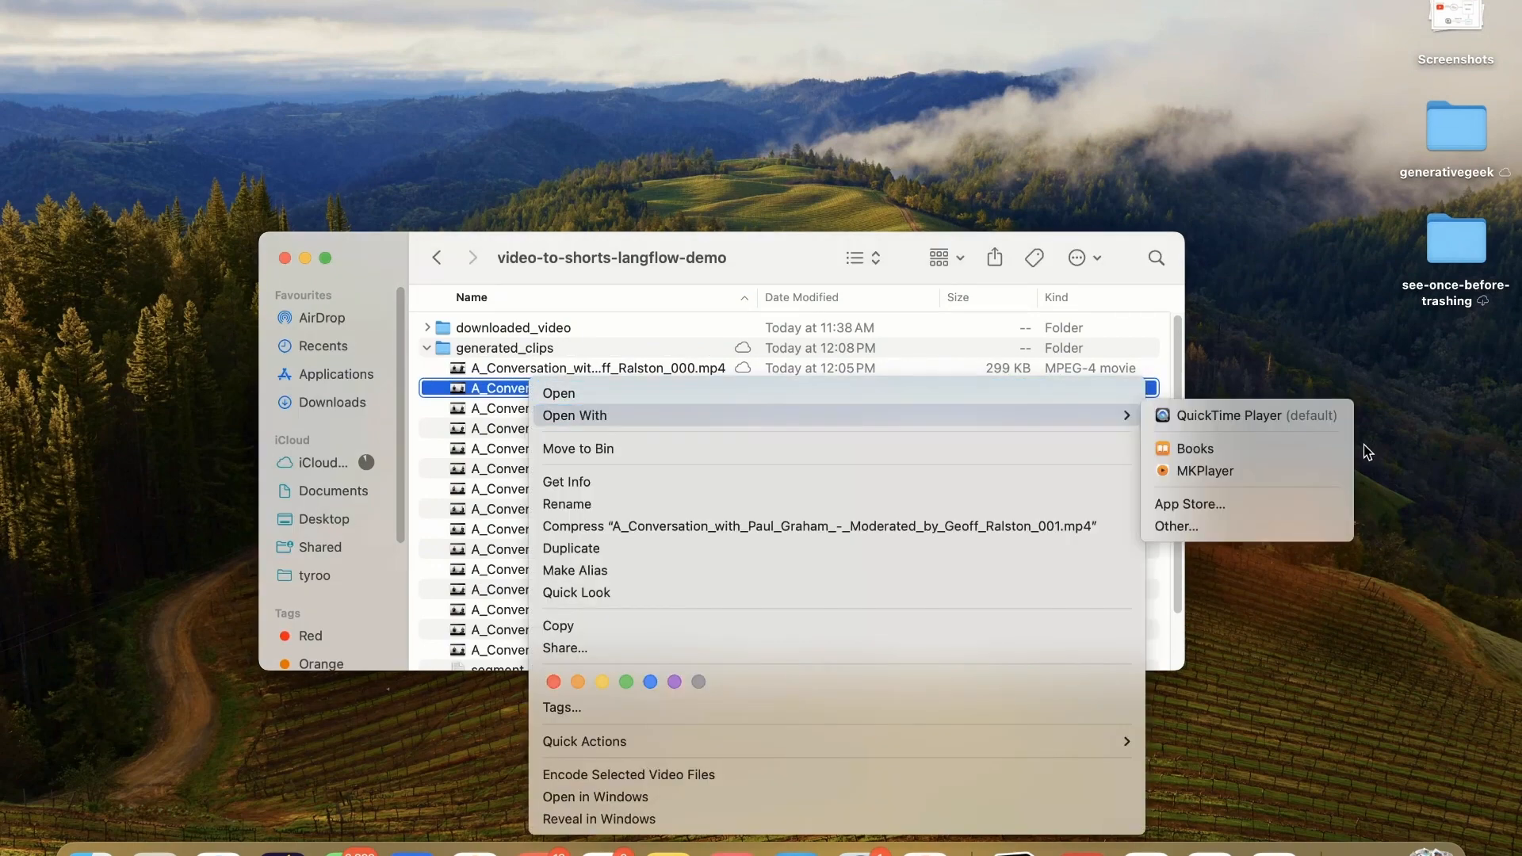
pyautogui.click(1291, 472)
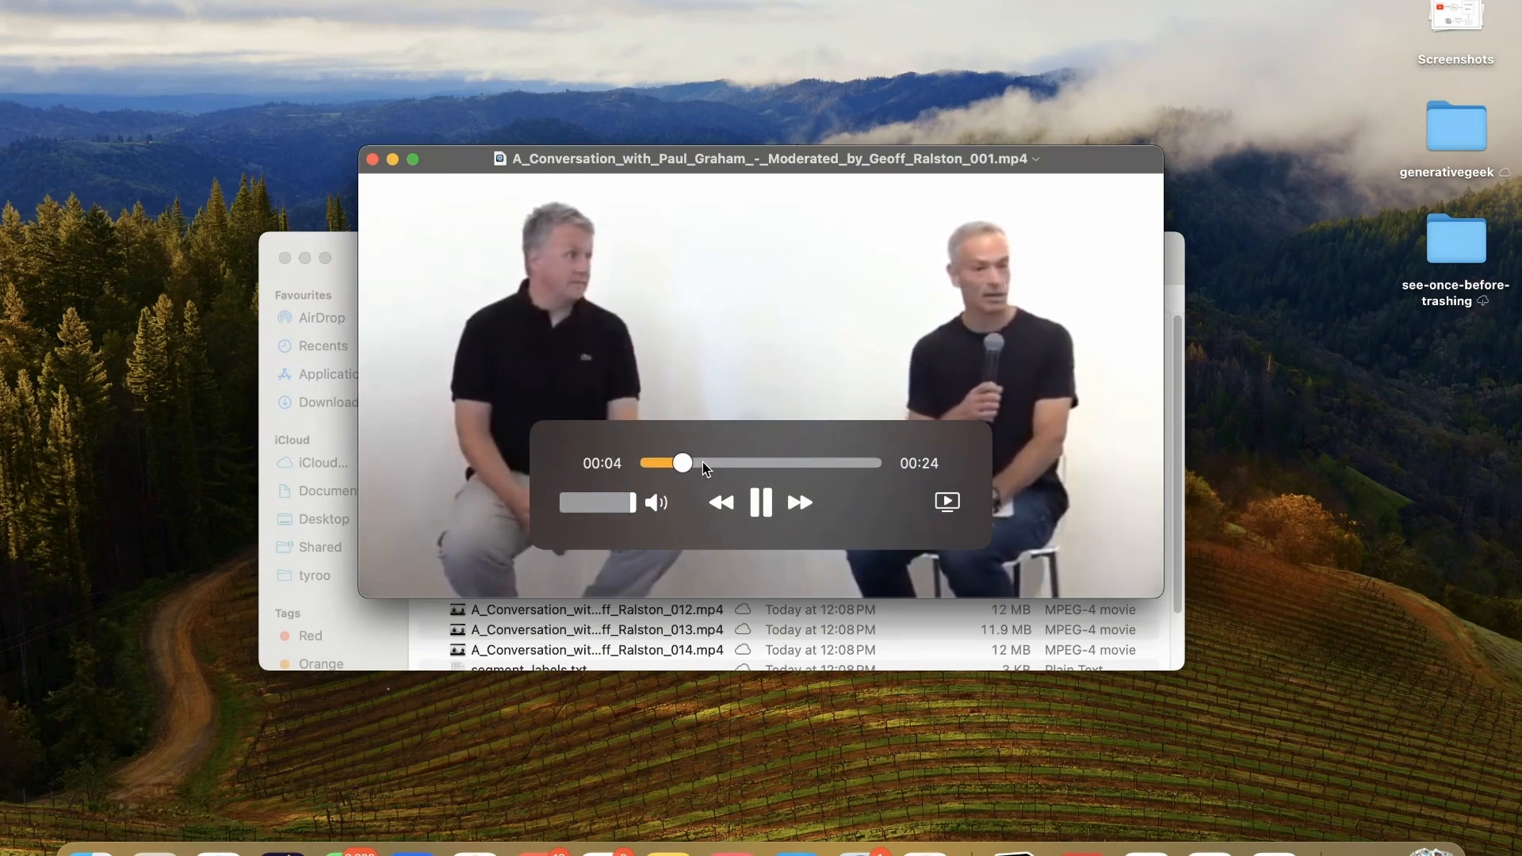
pyautogui.click(760, 512)
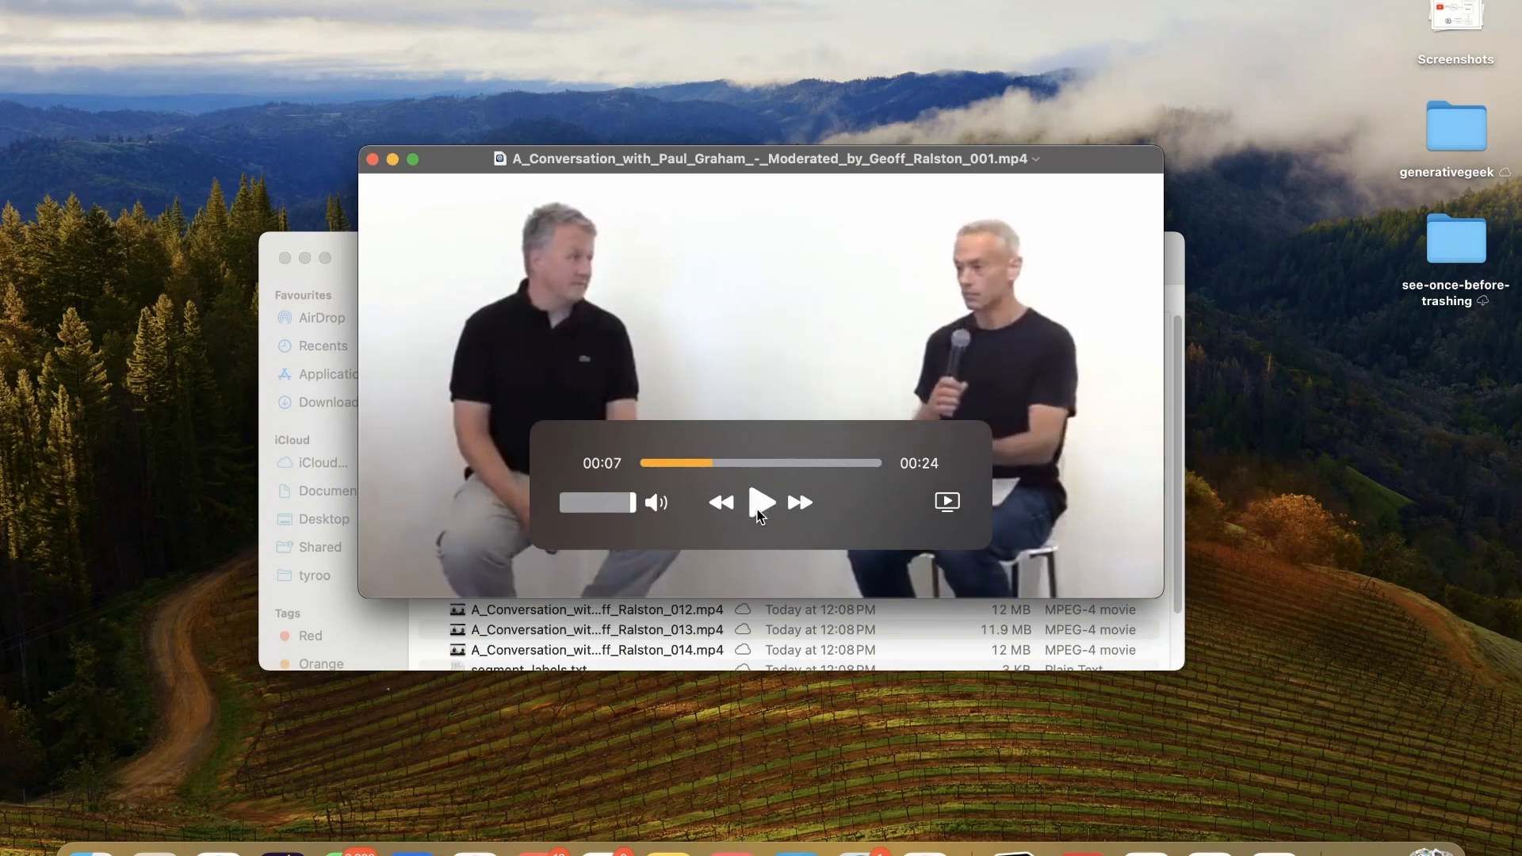
pyautogui.click(373, 160)
pyautogui.click(285, 257)
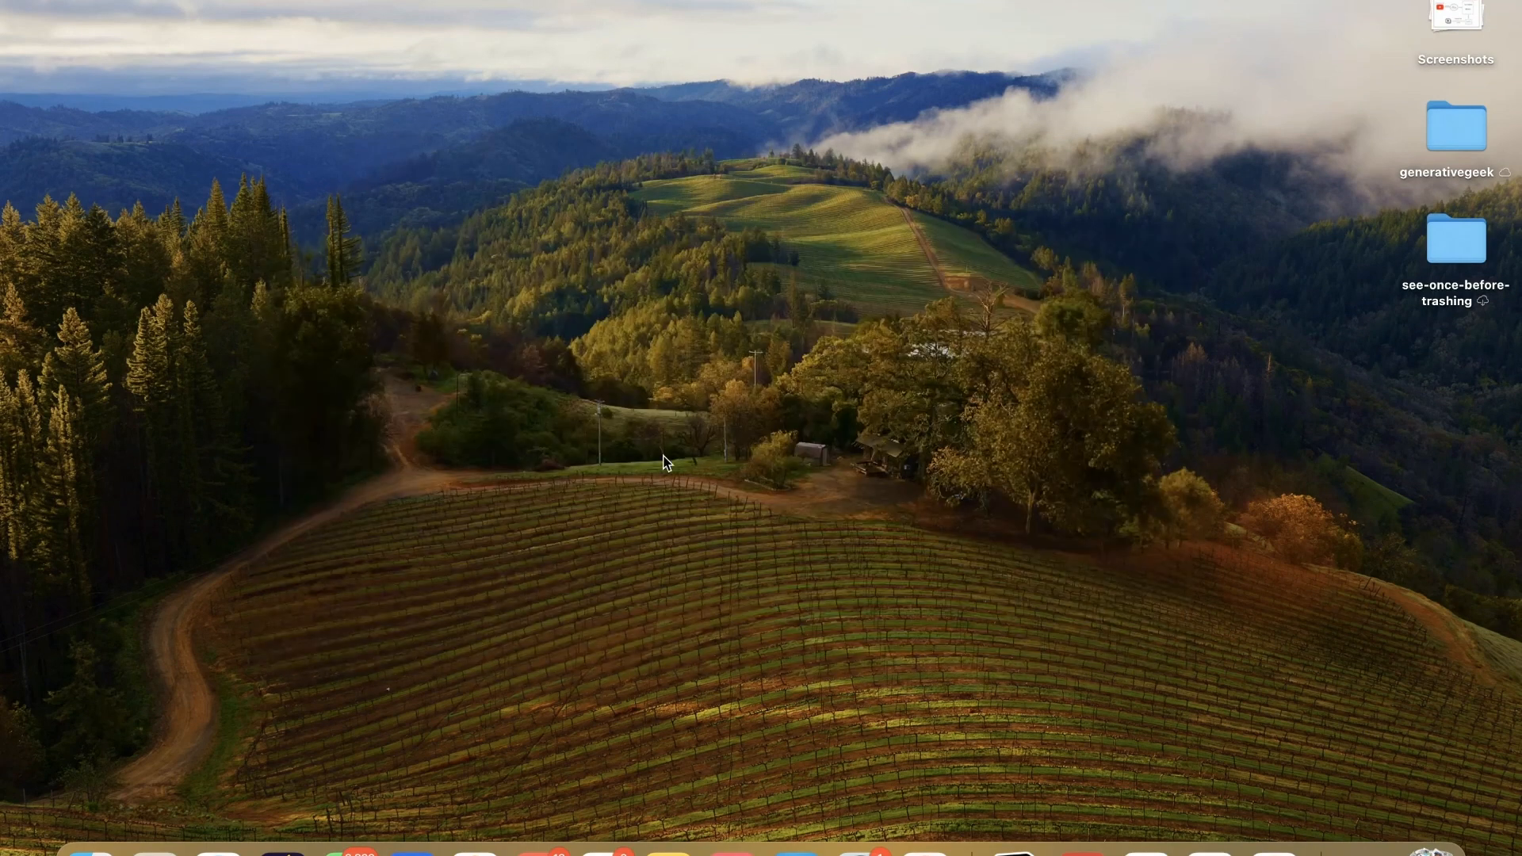
# - Return to Langflow and review the Video Segmenter code, from the file-saving section back up to the build_config and build methods
pyautogui.hotkey('ctrl', 'Right')
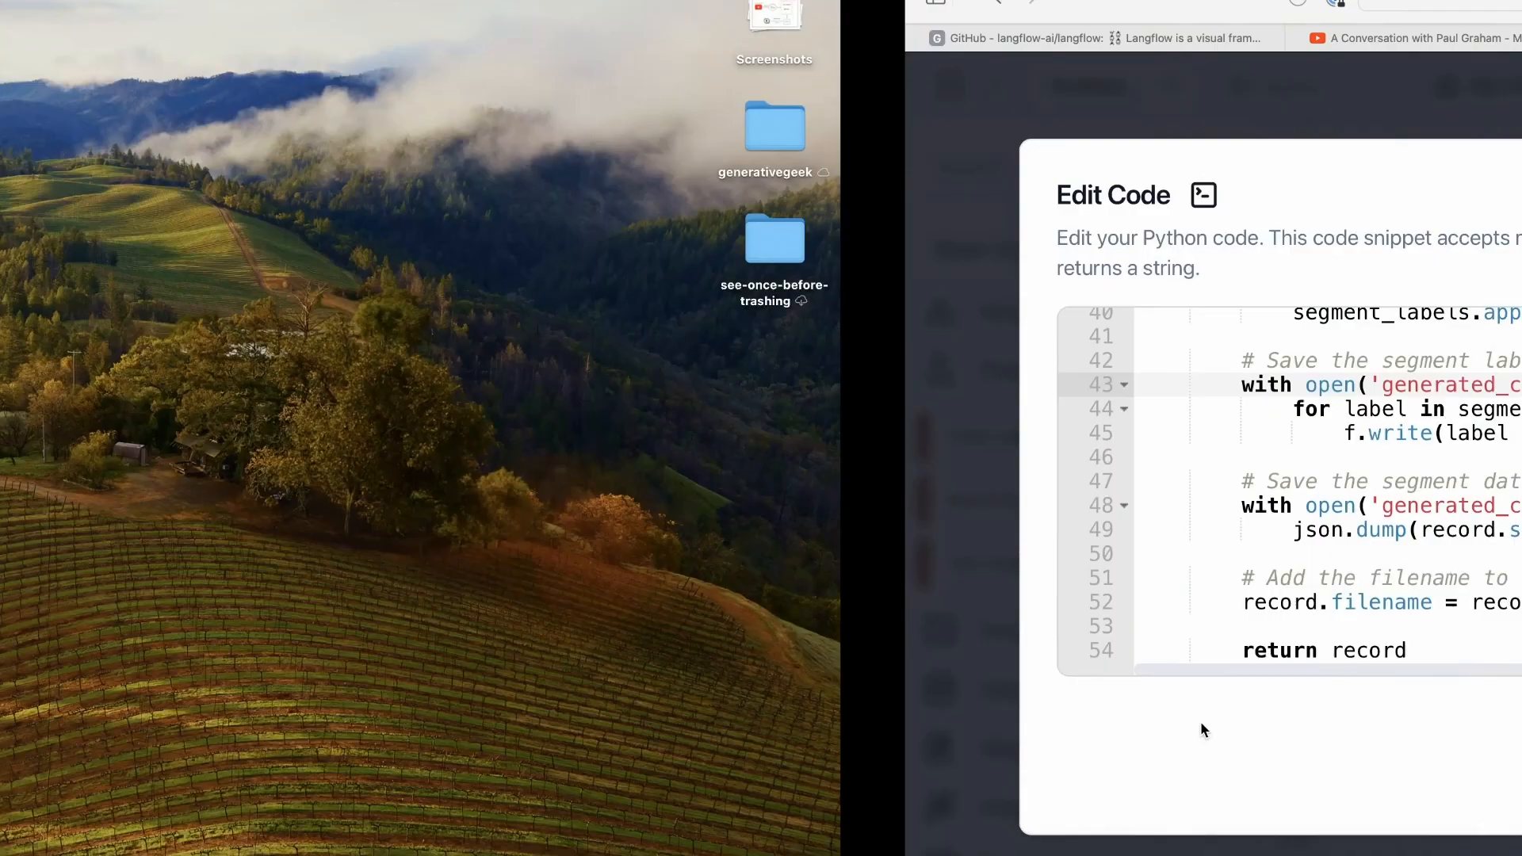
pyautogui.click(570, 331)
pyautogui.click(676, 622)
pyautogui.moveTo(607, 385); pyautogui.dragTo(626, 634)
pyautogui.click(627, 642)
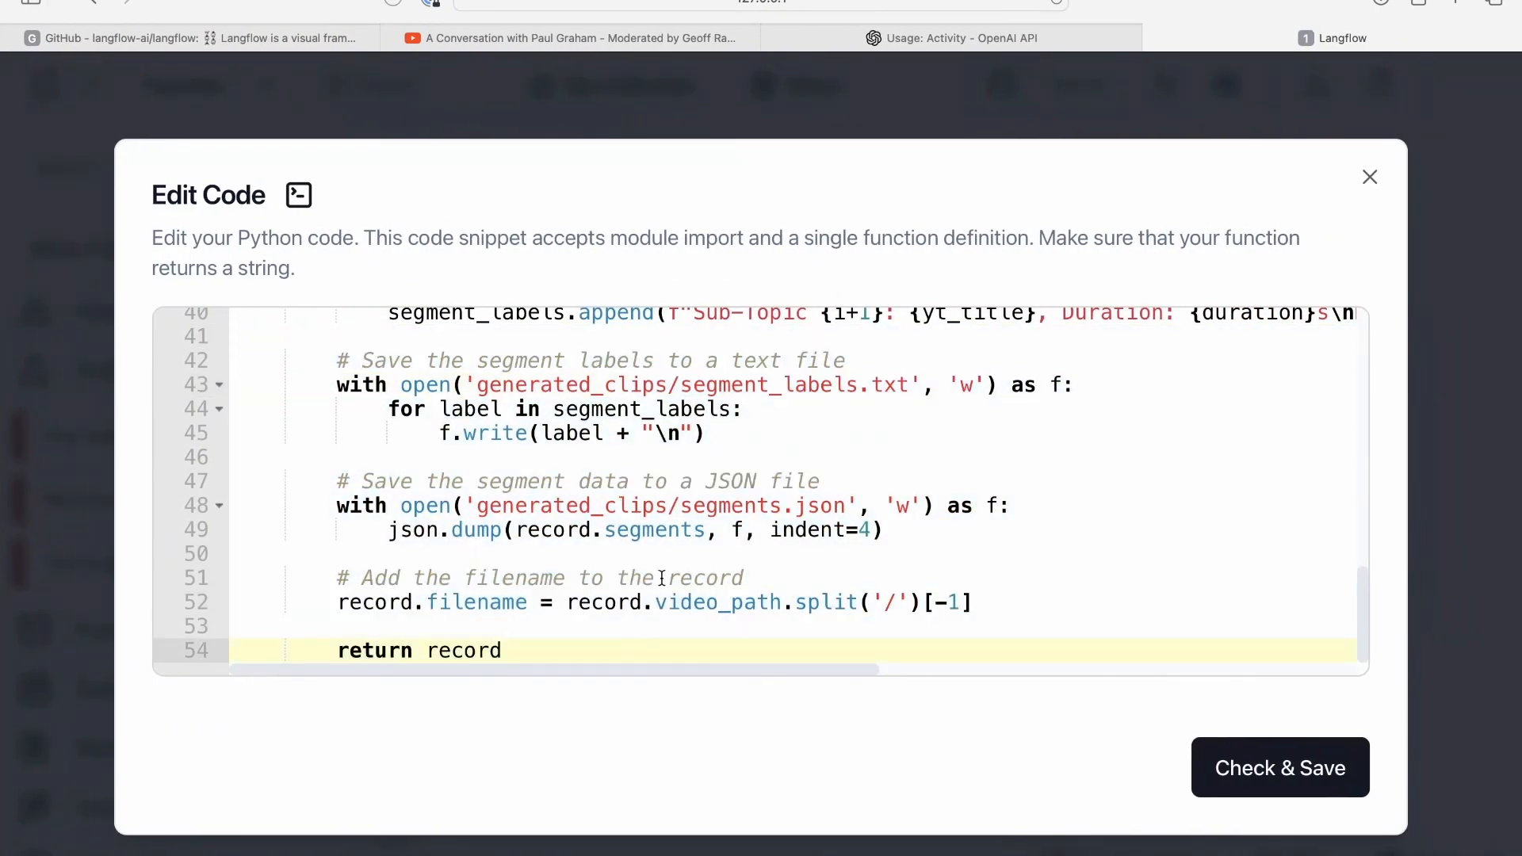
pyautogui.scroll(10, 661, 578)
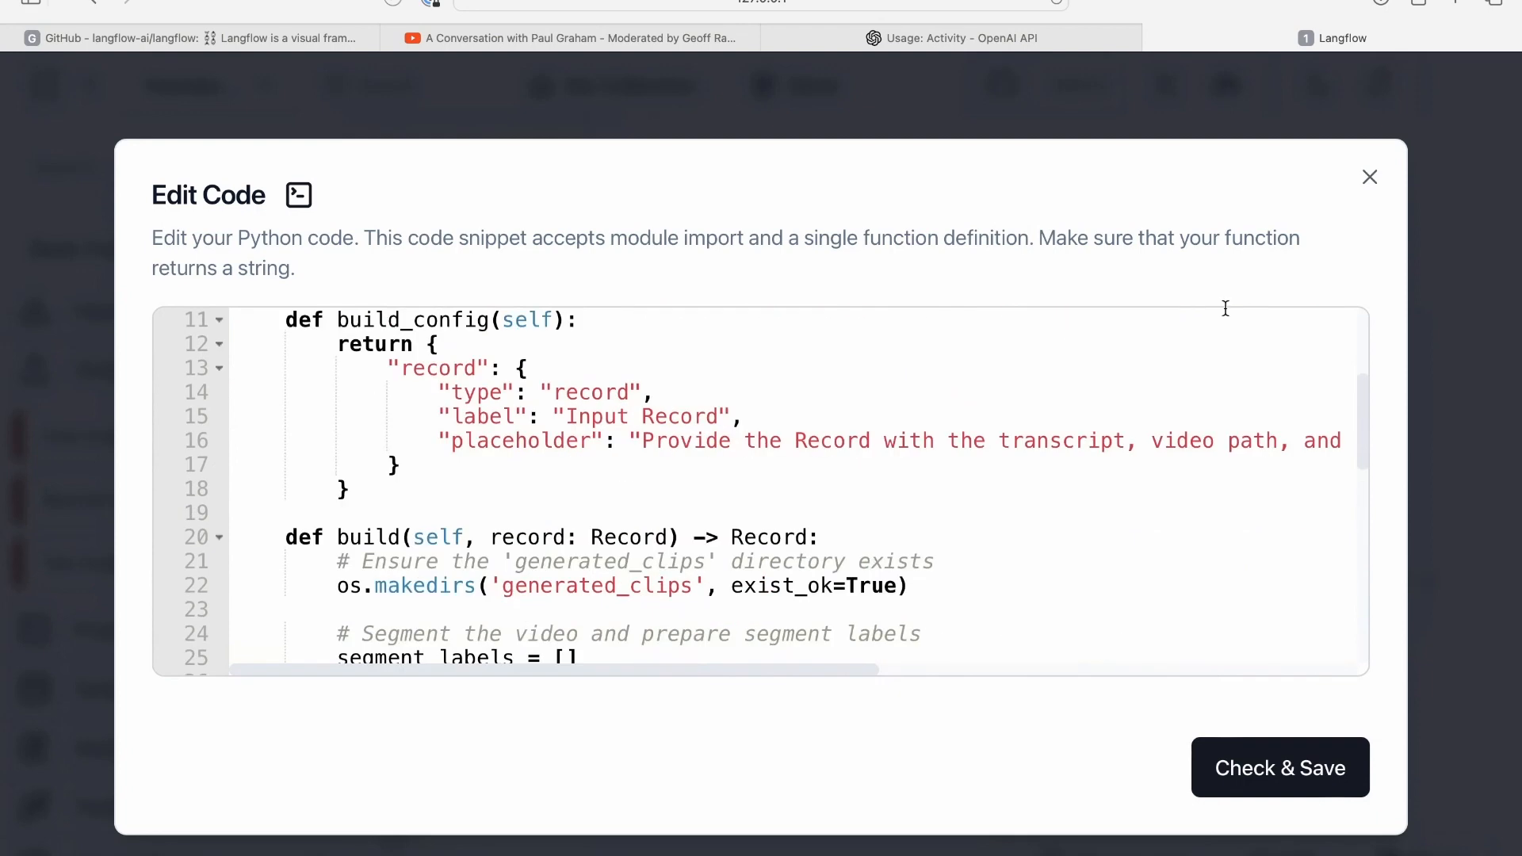
# - Close the code view, add a Records Output component to the canvas and connect Analyze Transcript's Record output to its Records input
pyautogui.click(1370, 177)
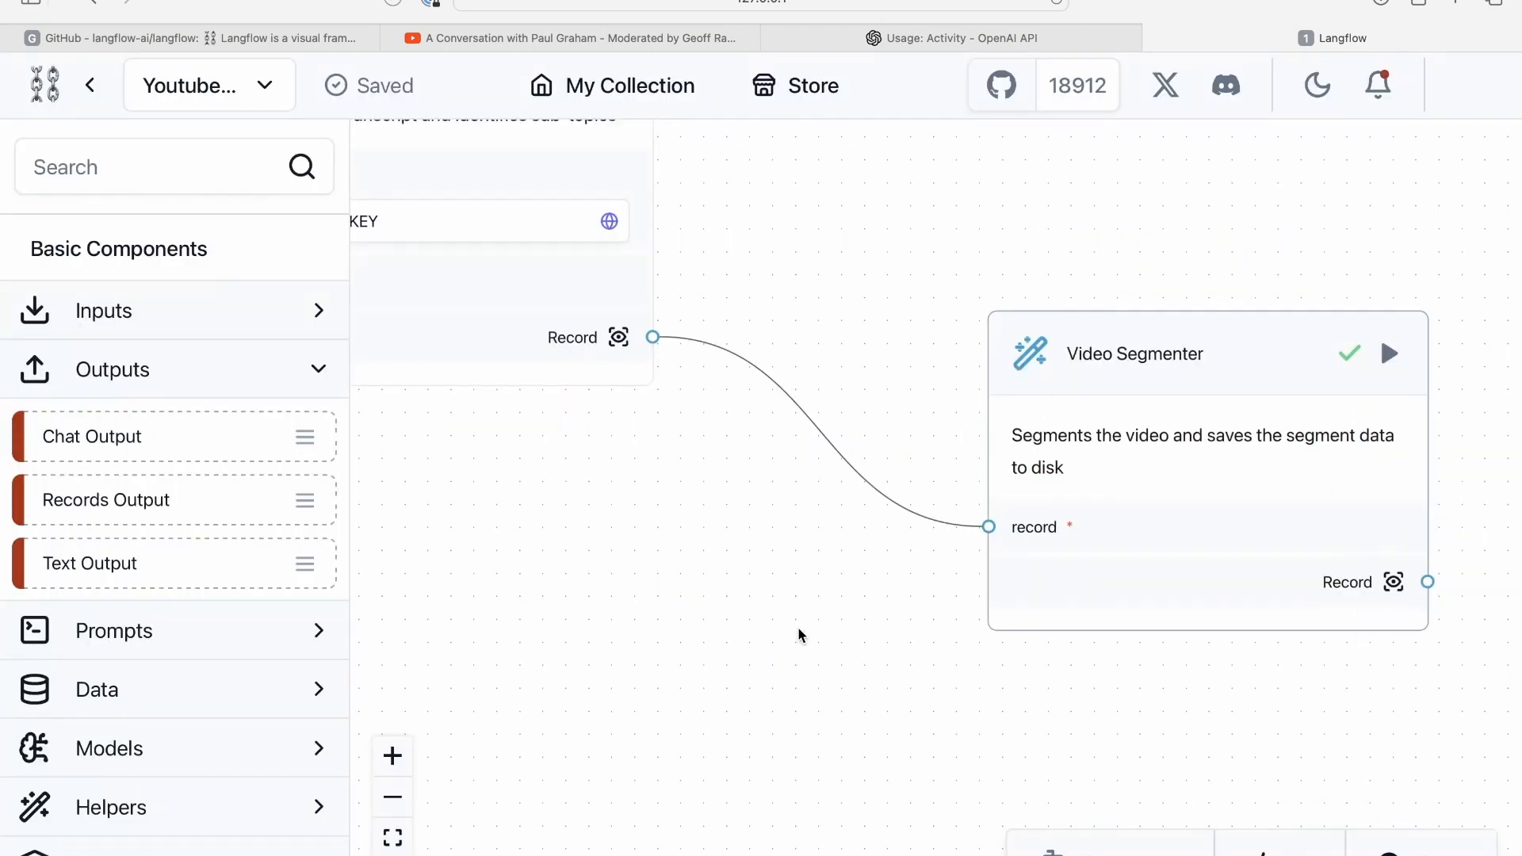
pyautogui.moveTo(765, 492); pyautogui.dragTo(920, 499)
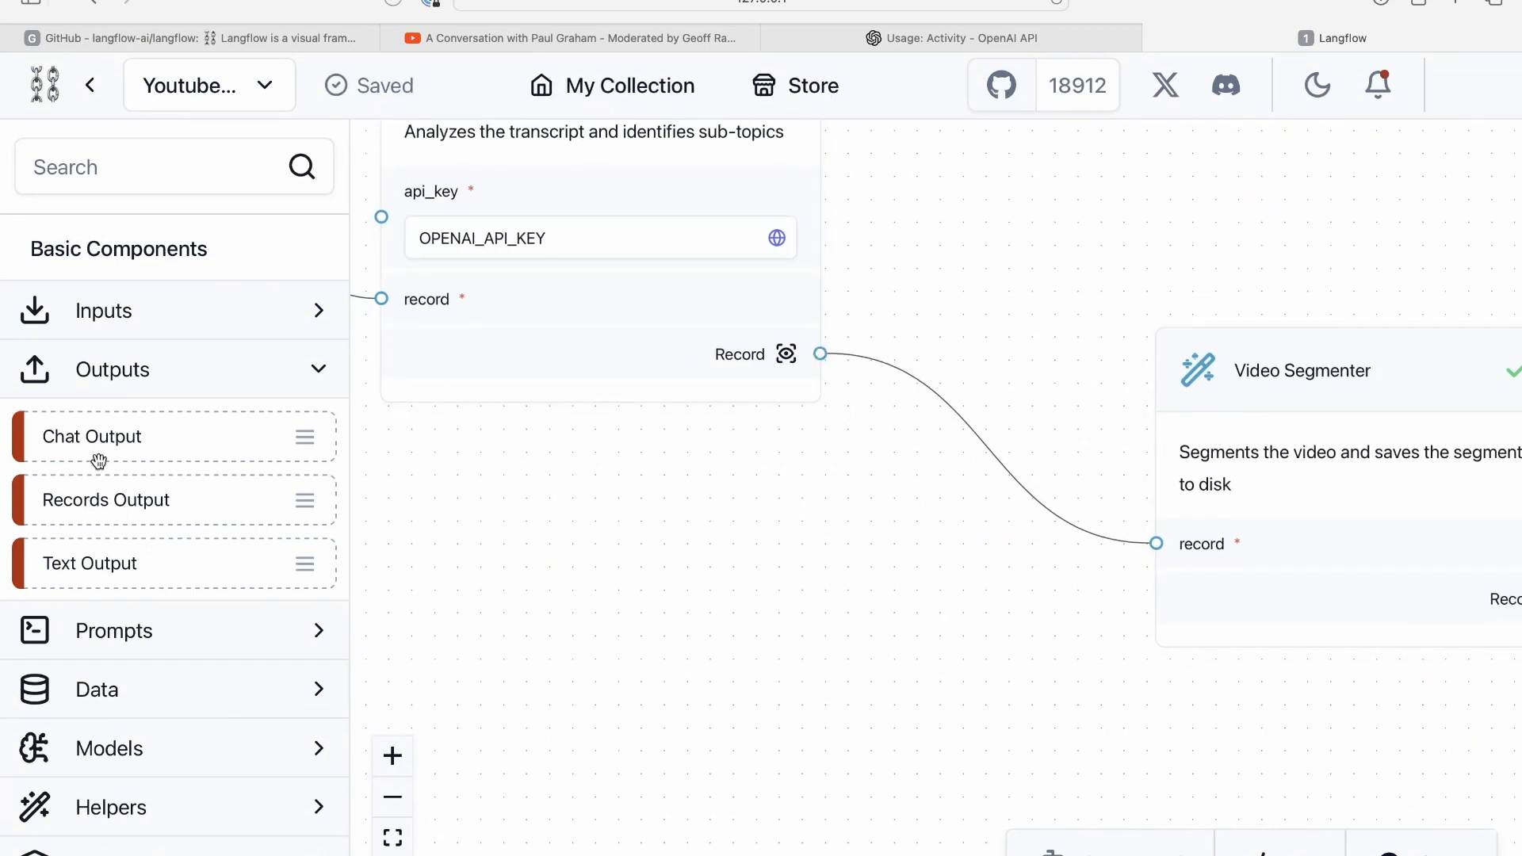
pyautogui.moveTo(820, 354); pyautogui.dragTo(780, 691)
pyautogui.moveTo(108, 501); pyautogui.dragTo(710, 559)
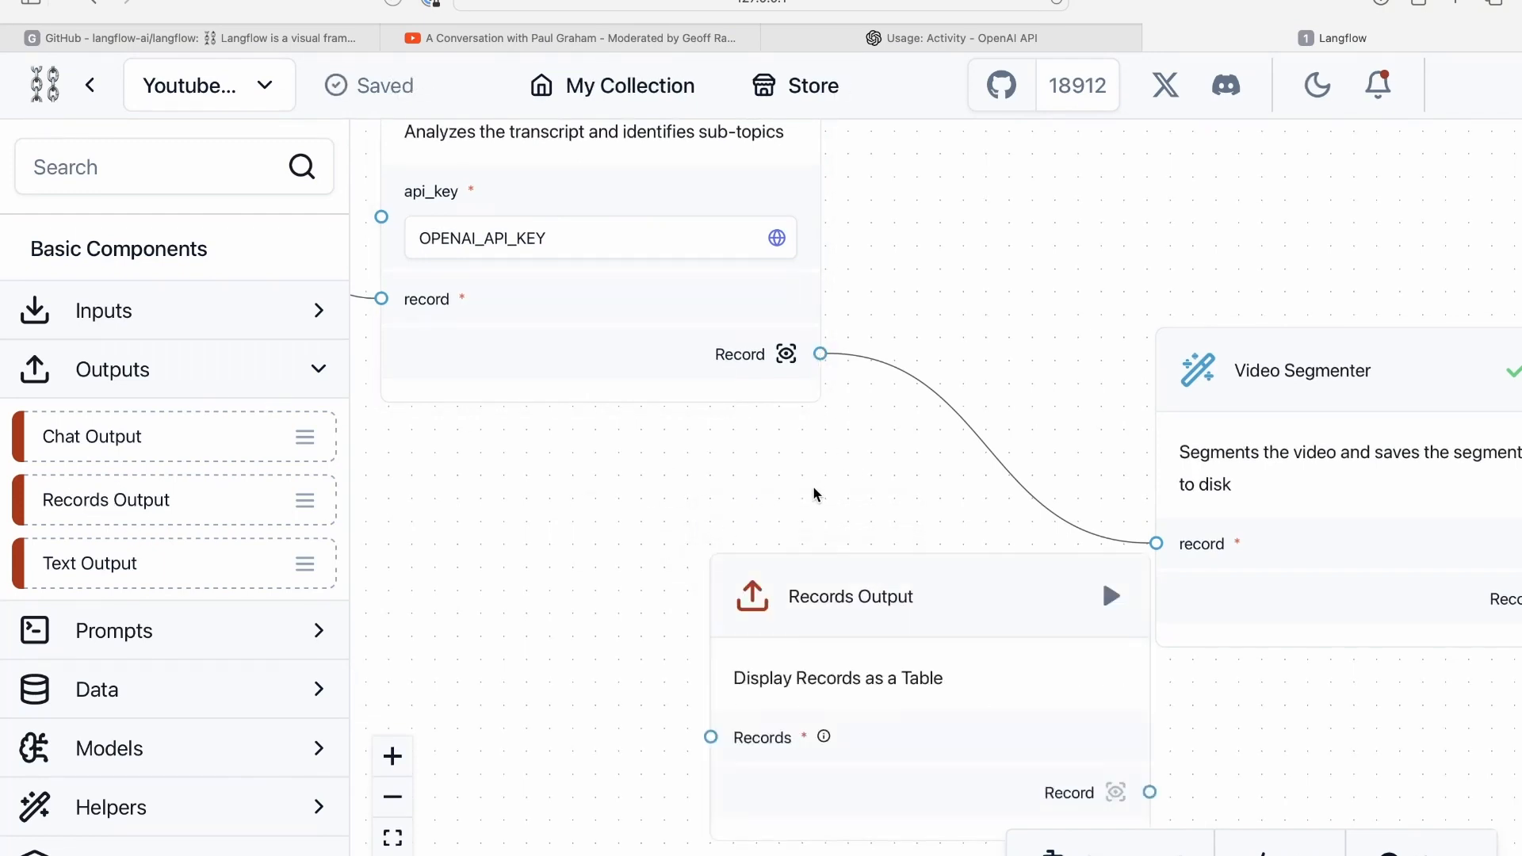
pyautogui.scroll(-1, 758, 401)
pyautogui.moveTo(838, 489); pyautogui.dragTo(783, 464)
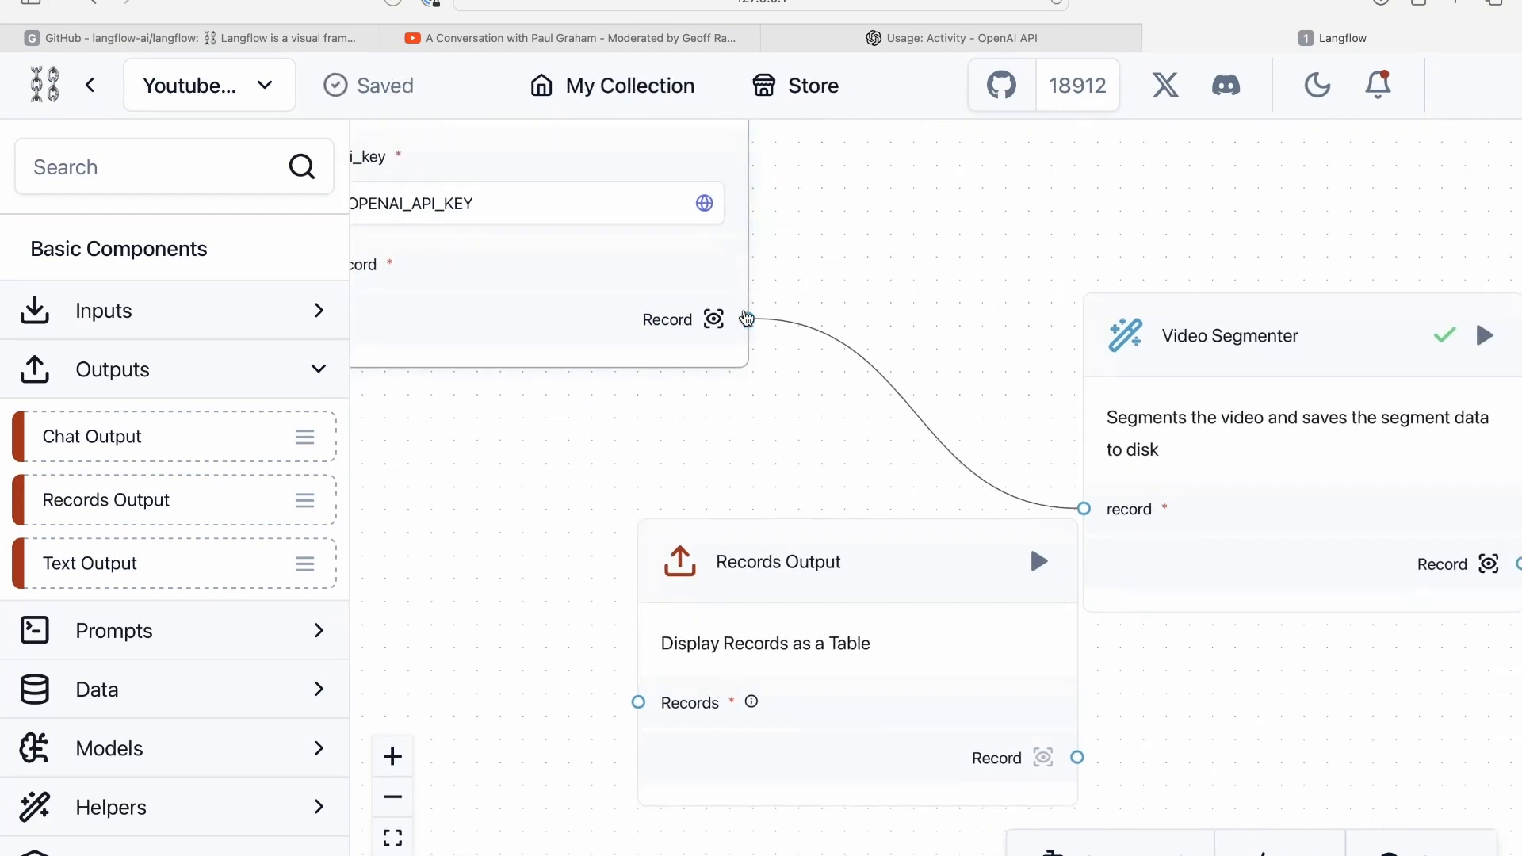
pyautogui.moveTo(747, 319)
pyautogui.mouseDown()
pyautogui.moveTo(611, 673)
pyautogui.moveTo(638, 703)
pyautogui.mouseUp()
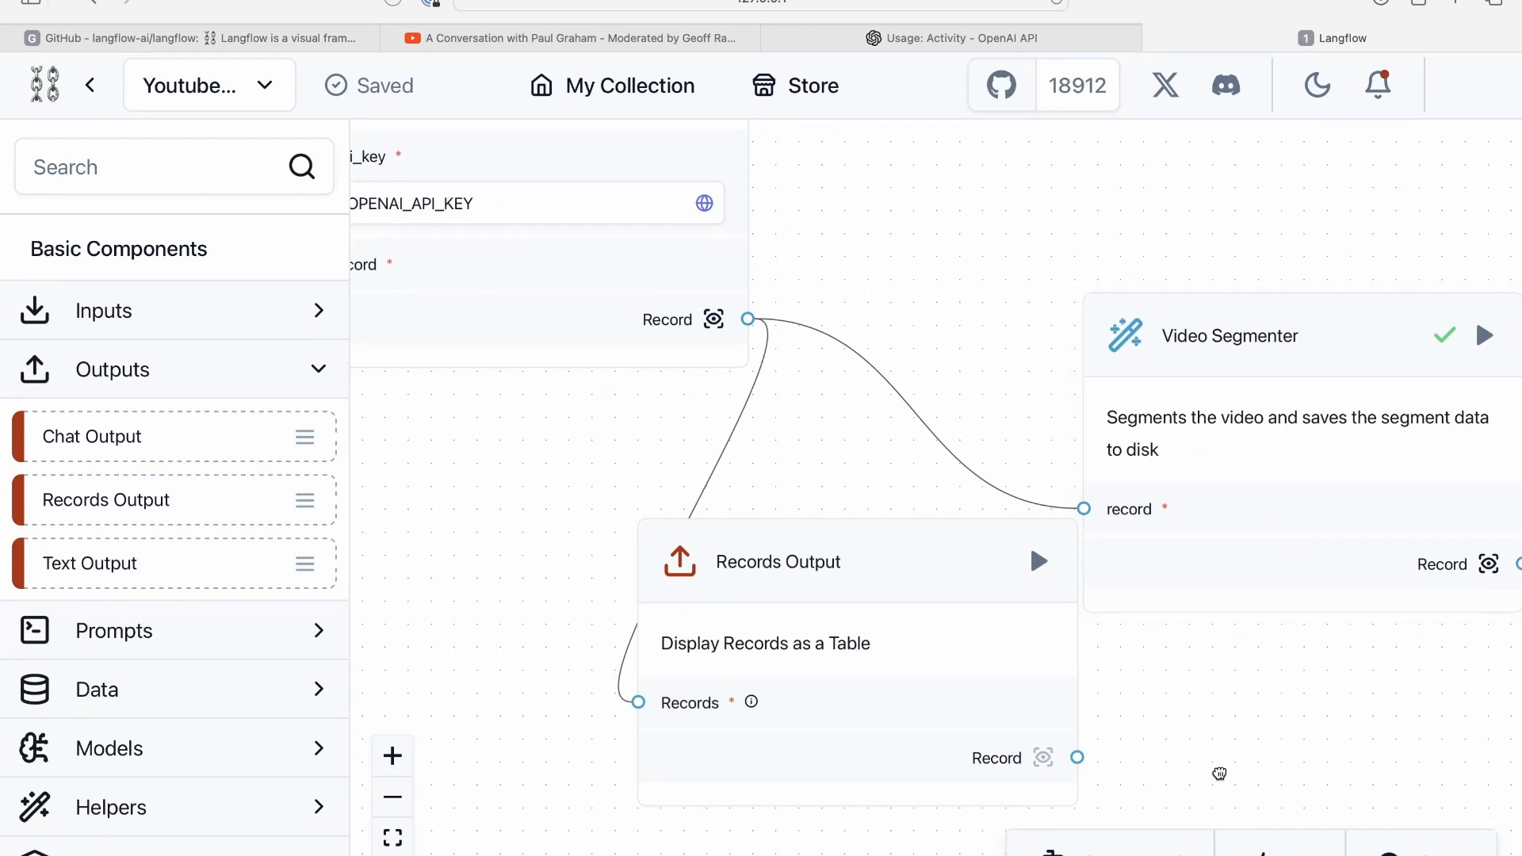
# - Delete the link between Analyze Transcript and Video Segmenter, and feed the Video Segmenter's record input from the Records Output component
pyautogui.moveTo(1191, 772); pyautogui.dragTo(1165, 571)
pyautogui.moveTo(1276, 160); pyautogui.dragTo(1392, 414)
pyautogui.moveTo(1052, 572); pyautogui.dragTo(1171, 555)
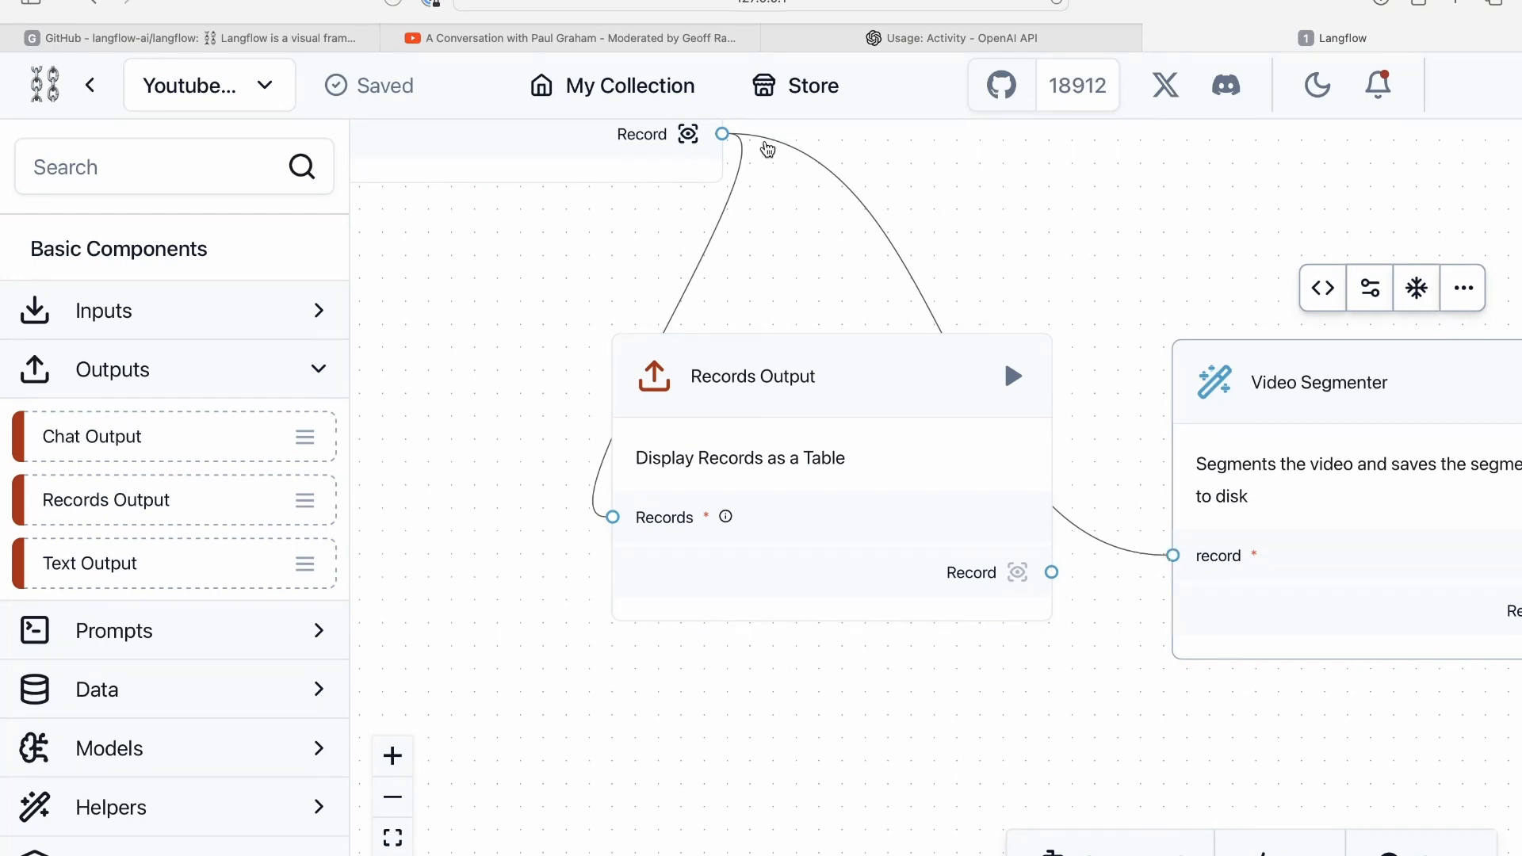
pyautogui.click(766, 141)
pyautogui.moveTo(1107, 306); pyautogui.dragTo(978, 275)
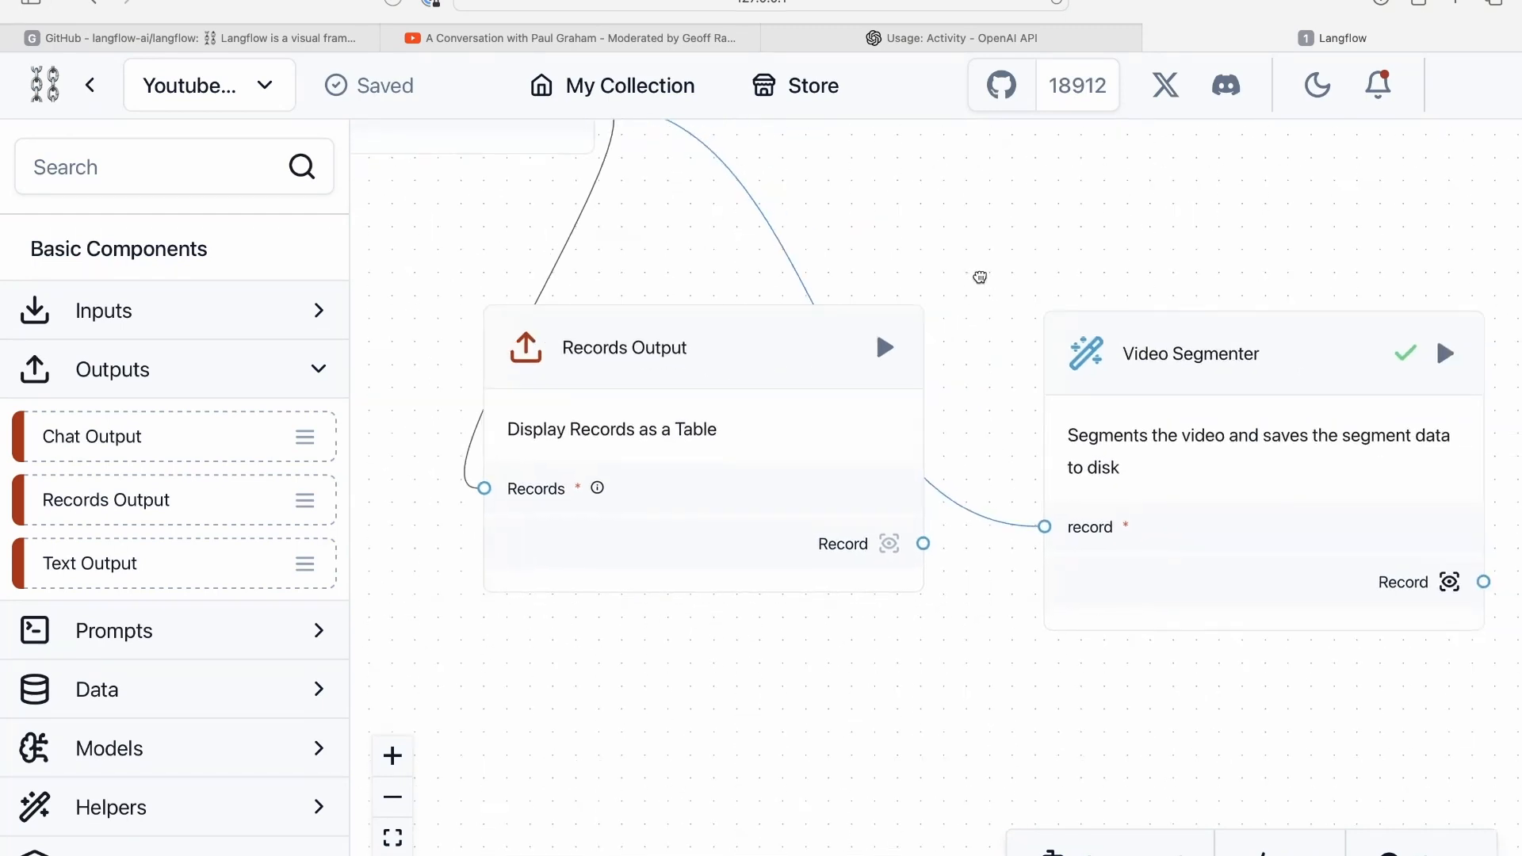
pyautogui.press('BackSpace')
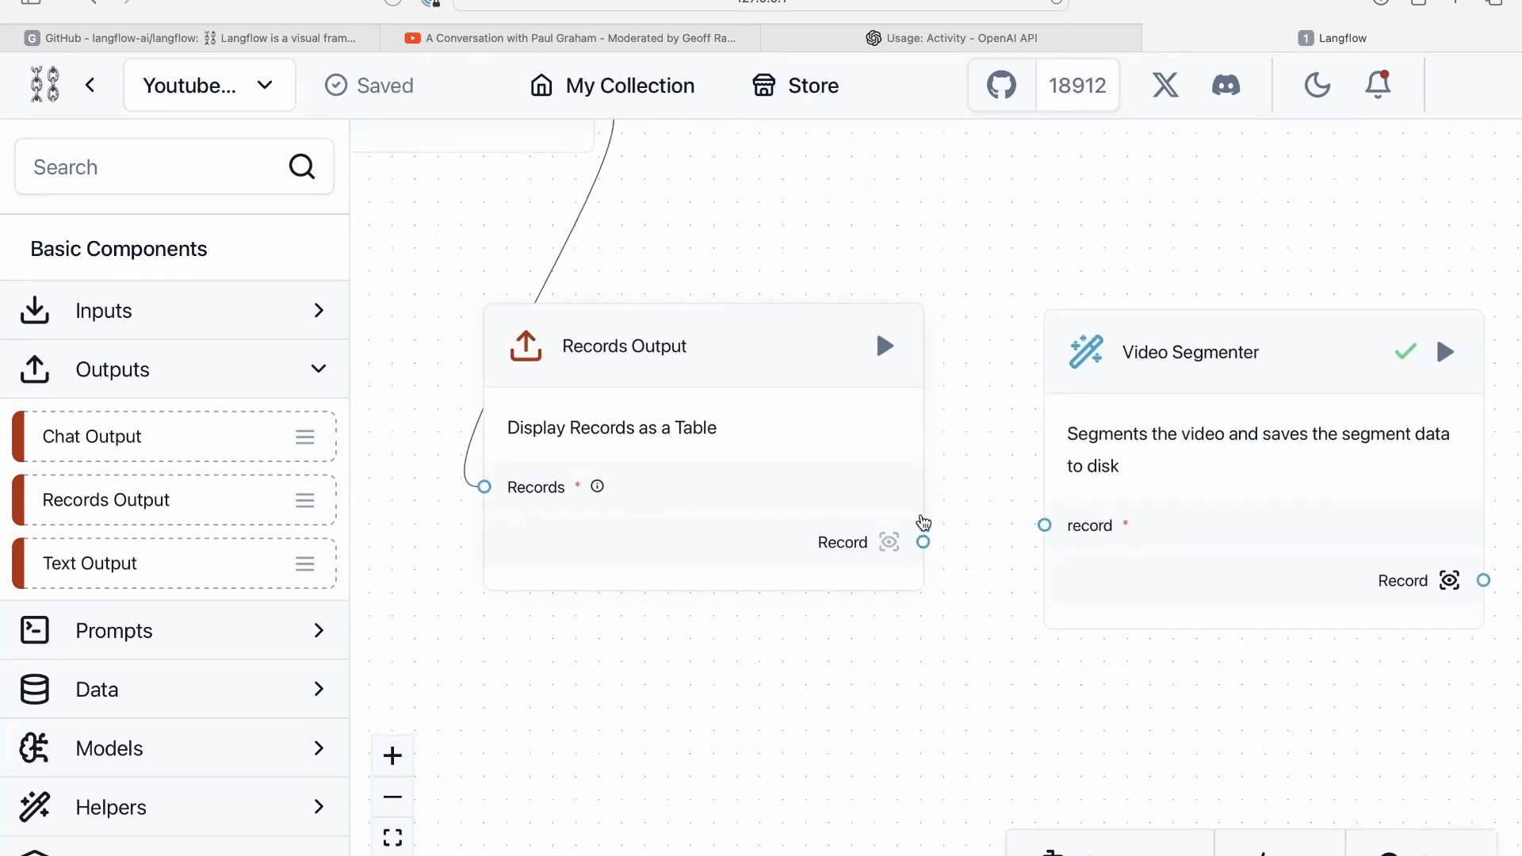
pyautogui.moveTo(923, 542); pyautogui.dragTo(1043, 525)
# - Rearrange the flow so Records Output sits beside Analyze Transcript and Video Segmenter sits below and to the right of Records Output
pyautogui.scroll(-3, 1078, 251)
pyautogui.moveTo(917, 706); pyautogui.dragTo(1019, 768)
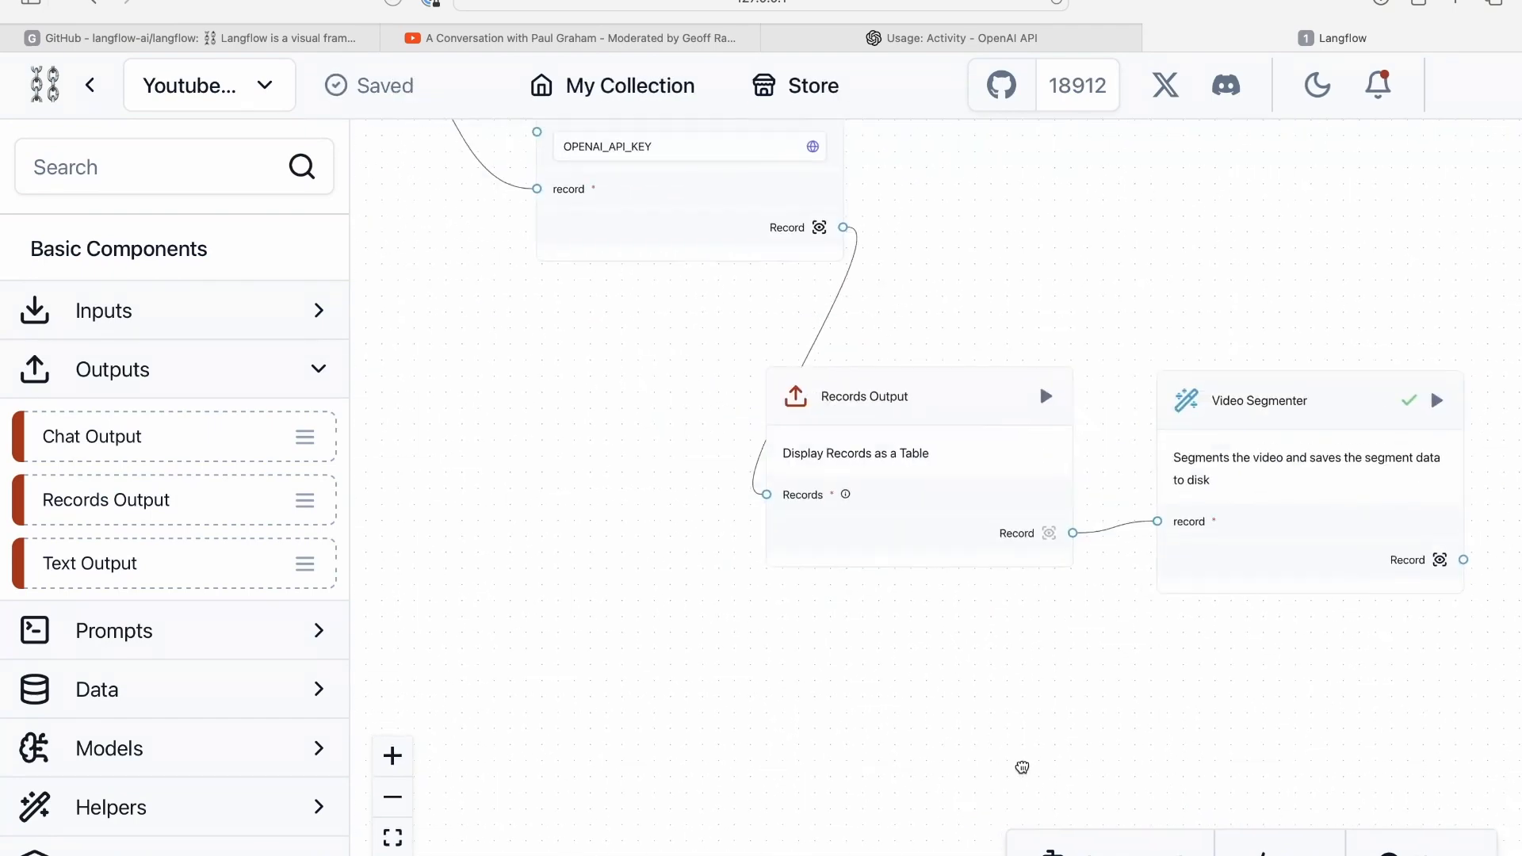
pyautogui.moveTo(933, 388); pyautogui.dragTo(1094, 408)
pyautogui.click(1303, 470)
pyautogui.moveTo(1304, 470); pyautogui.dragTo(1250, 254)
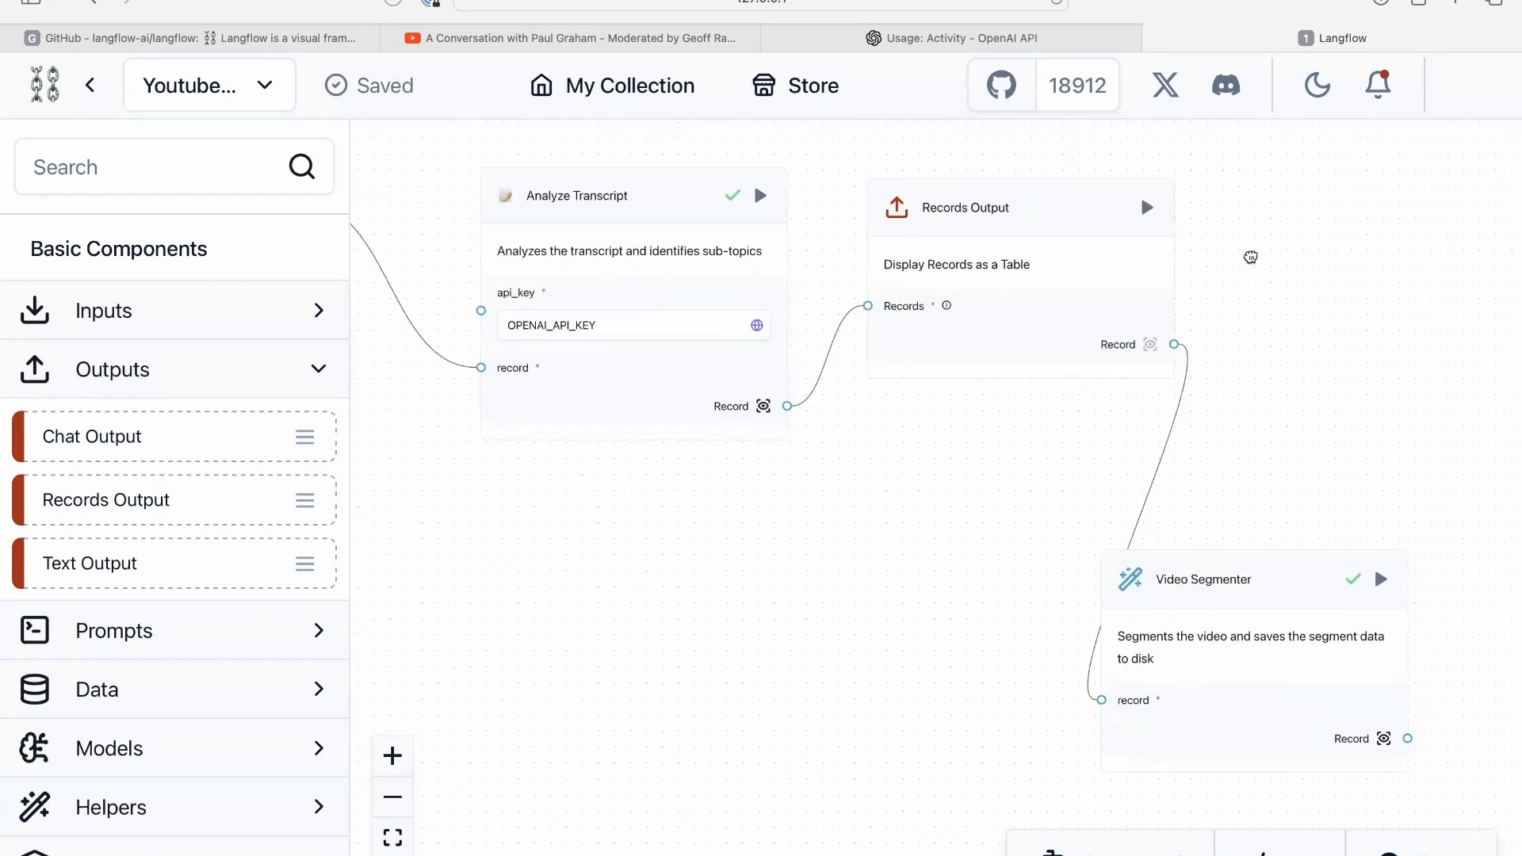
pyautogui.scroll(5, 1250, 255)
pyautogui.moveTo(1271, 448); pyautogui.dragTo(1250, 187)
pyautogui.moveTo(1148, 613); pyautogui.dragTo(1304, 459)
# - Examine the Records Output component's code, including its build_config and build methods, and close the code view
pyautogui.click(762, 497)
pyautogui.scroll(-2, 763, 497)
pyautogui.moveTo(763, 497); pyautogui.dragTo(838, 852)
pyautogui.click(771, 444)
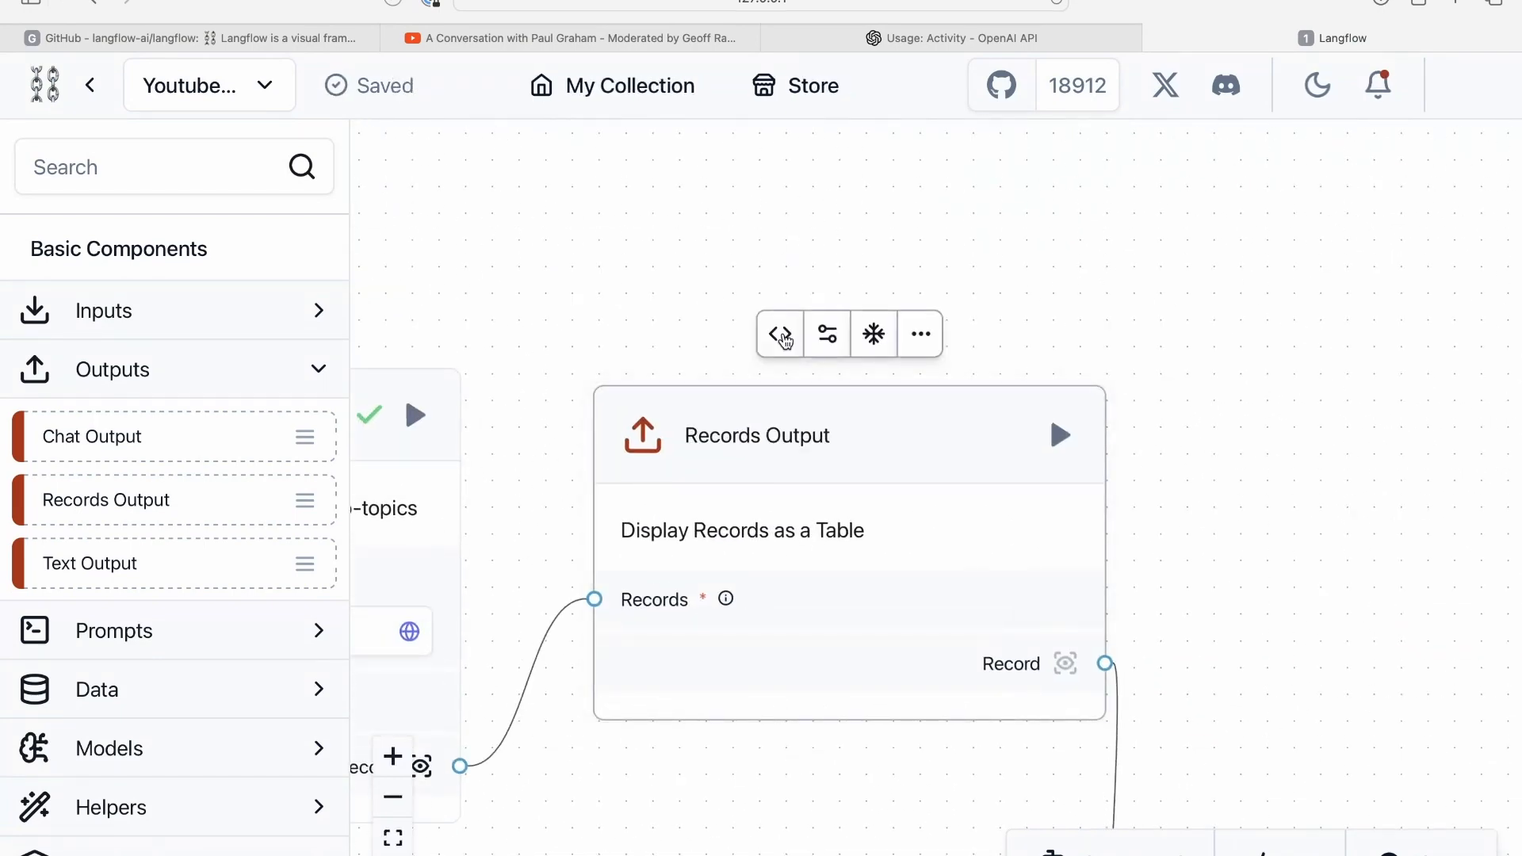
pyautogui.click(778, 335)
pyautogui.scroll(-2, 717, 585)
pyautogui.scroll(-1, 666, 566)
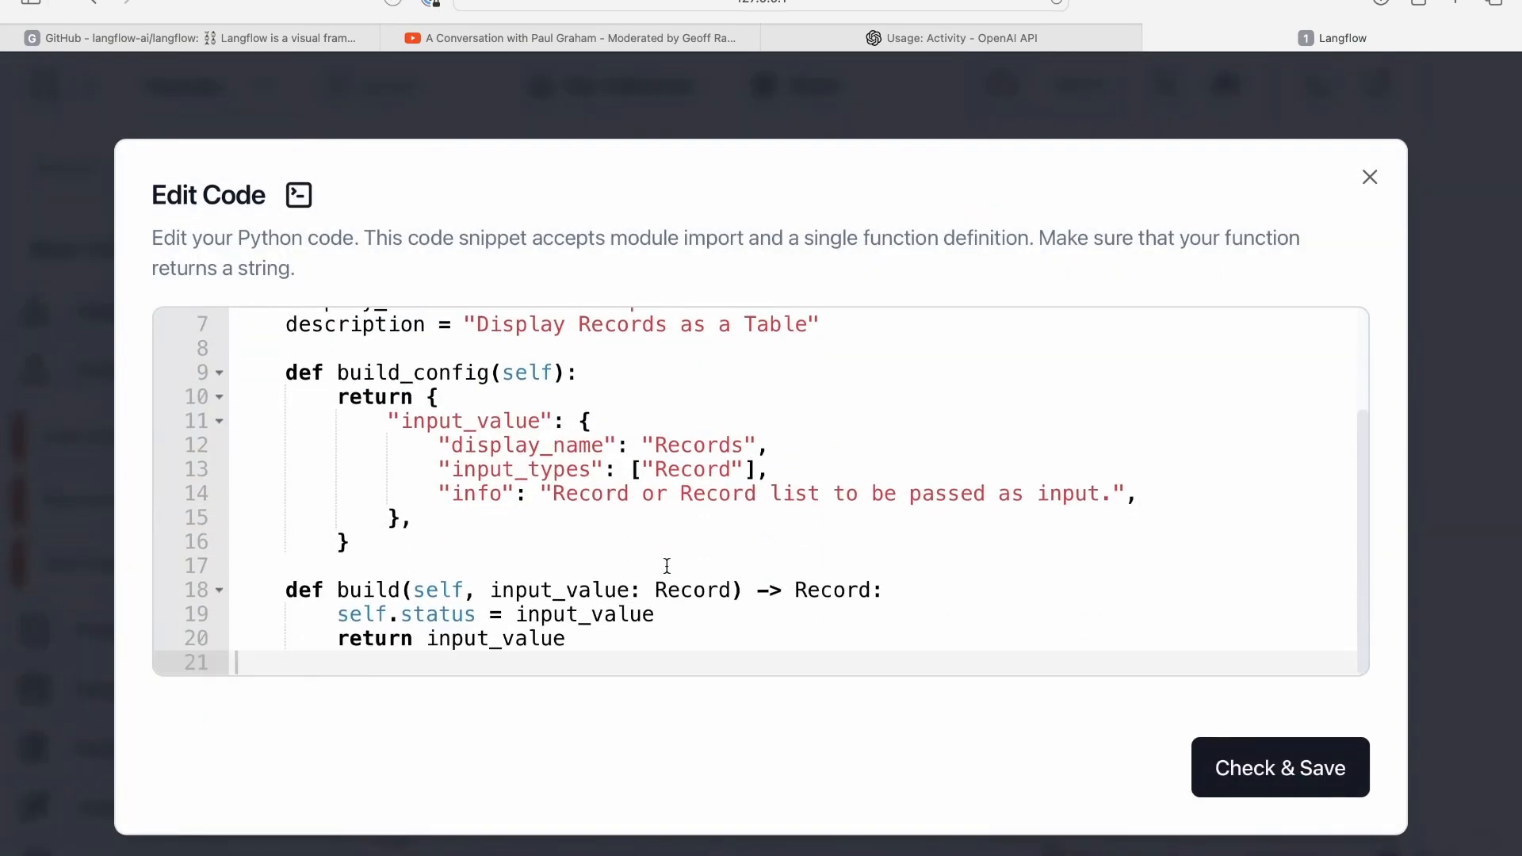
pyautogui.moveTo(287, 590); pyautogui.dragTo(649, 638)
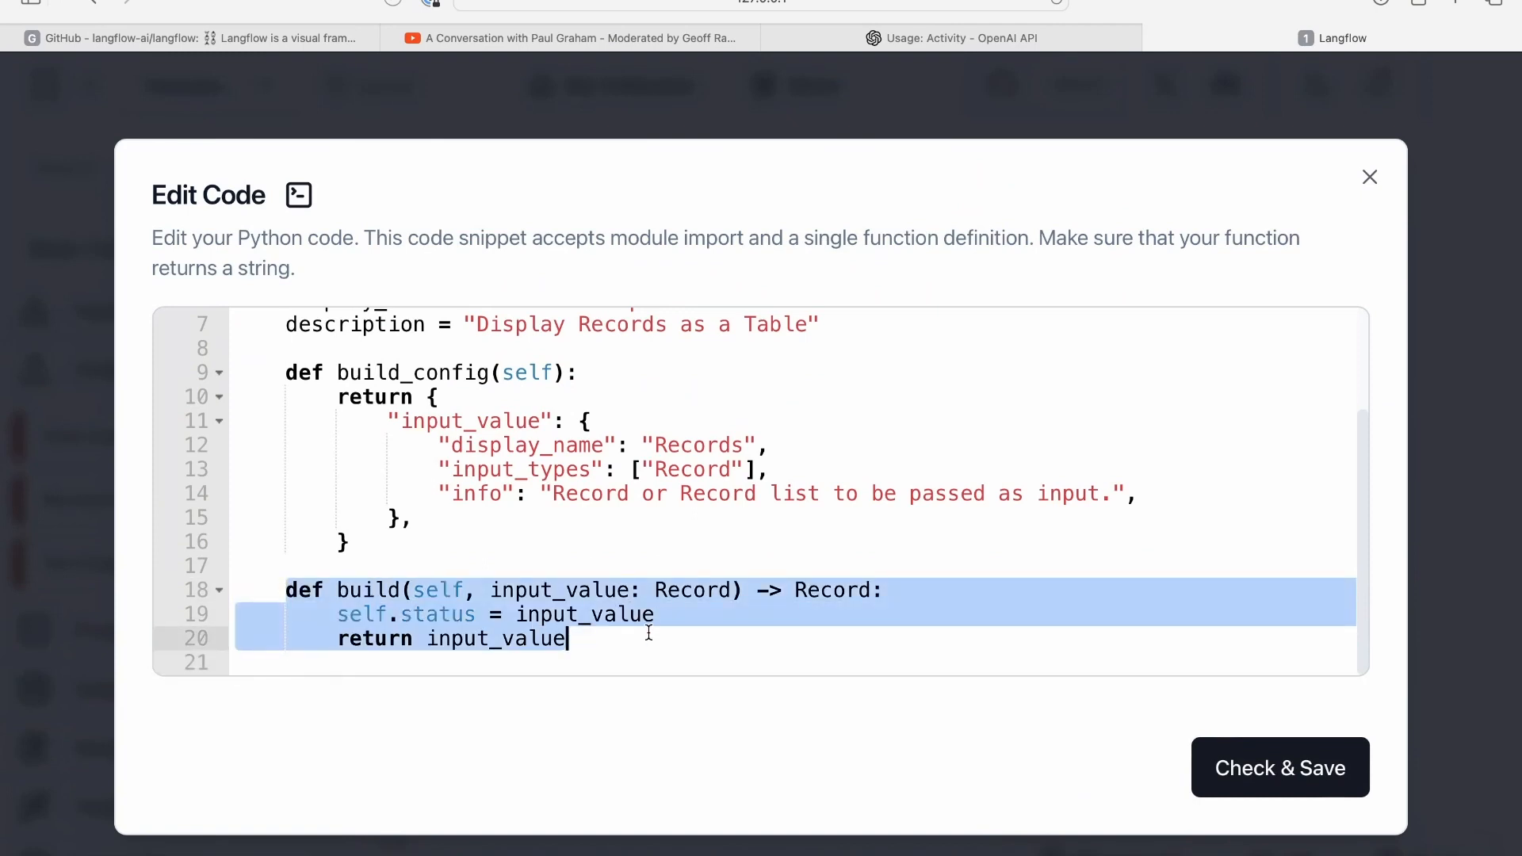
pyautogui.click(649, 638)
pyautogui.scroll(3, 753, 497)
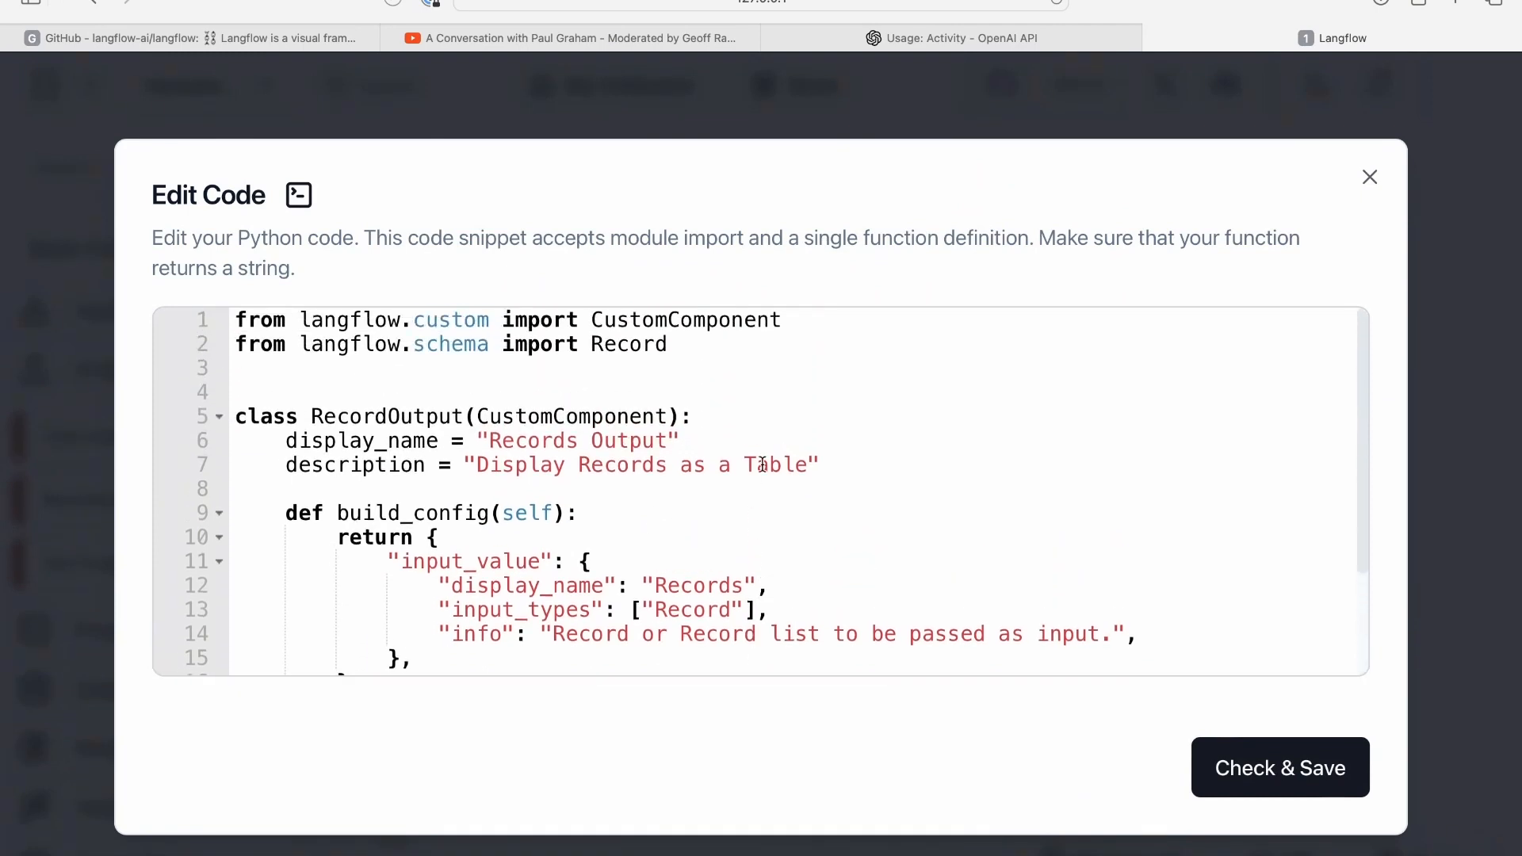
pyautogui.scroll(-3, 760, 468)
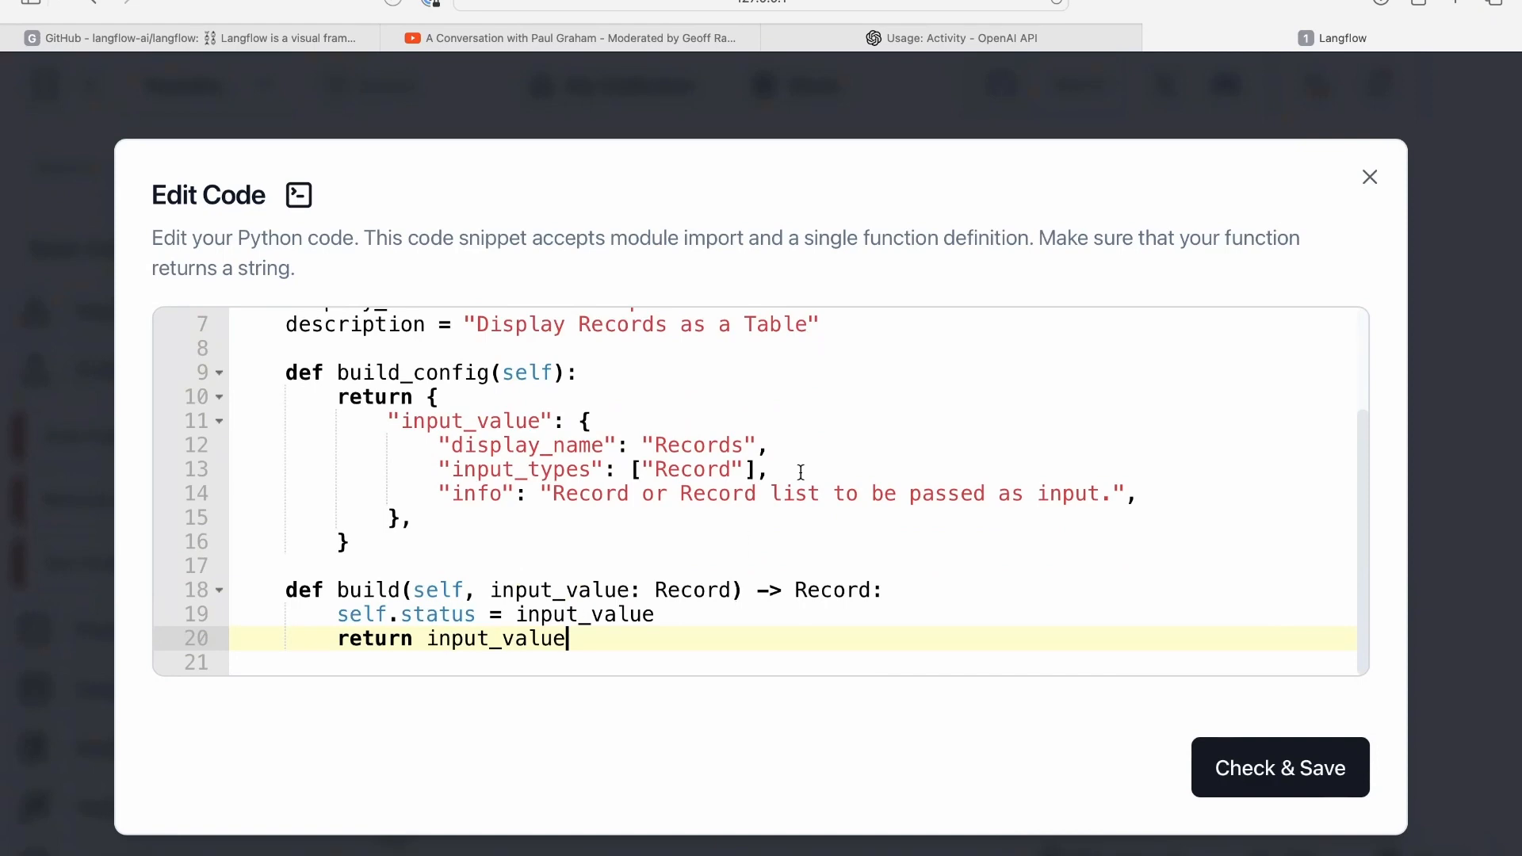
pyautogui.scroll(3, 809, 499)
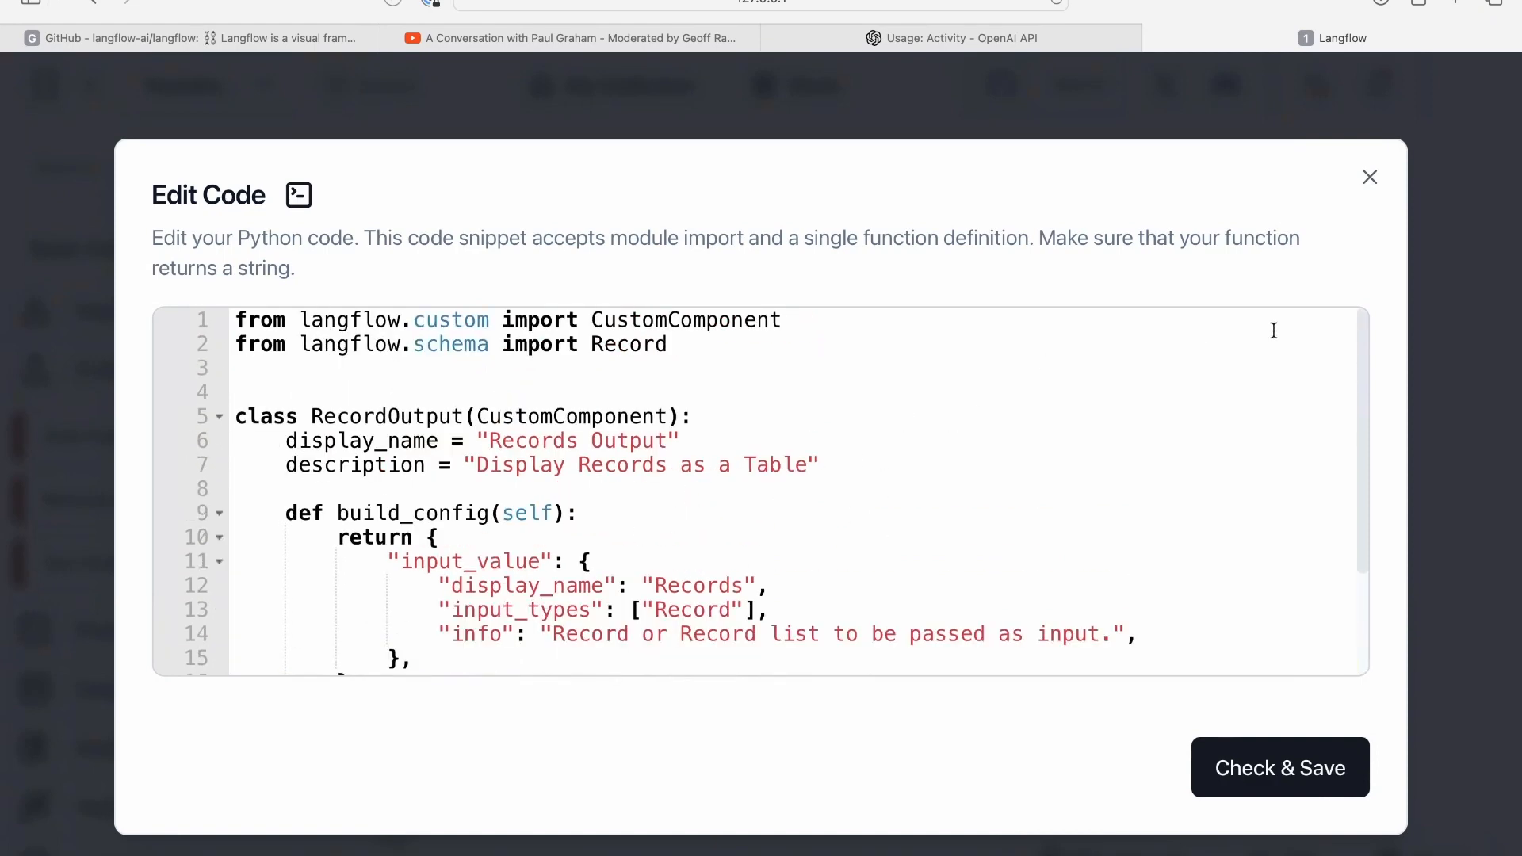
pyautogui.click(1369, 177)
# - Run the flow up to the Records Output component and check the progress of Analyze Transcript
pyautogui.moveTo(1213, 536); pyautogui.dragTo(1178, 373)
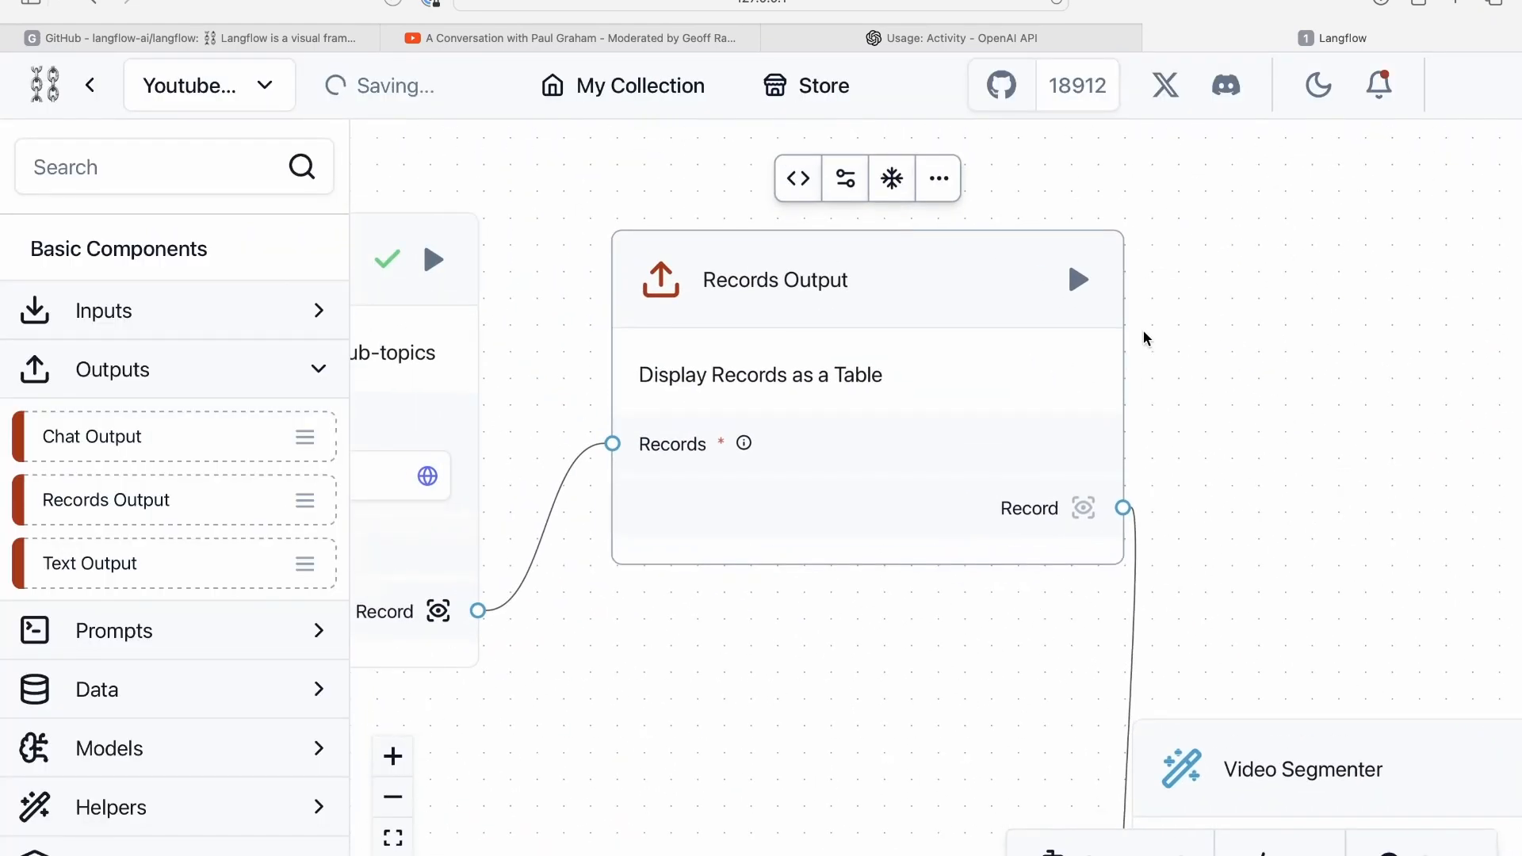
pyautogui.click(1083, 282)
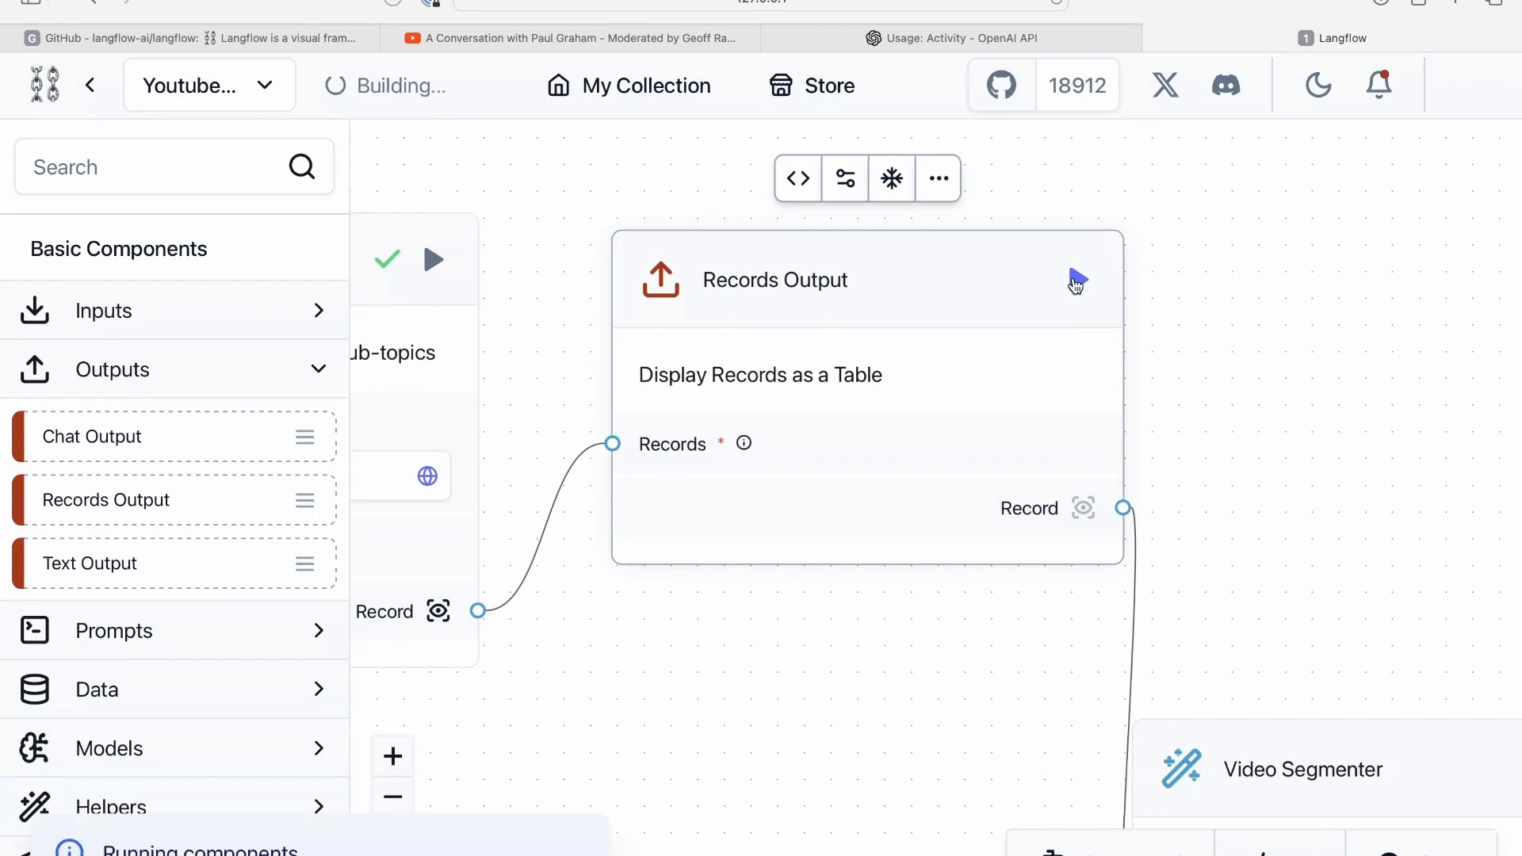
pyautogui.moveTo(801, 646); pyautogui.dragTo(724, 673)
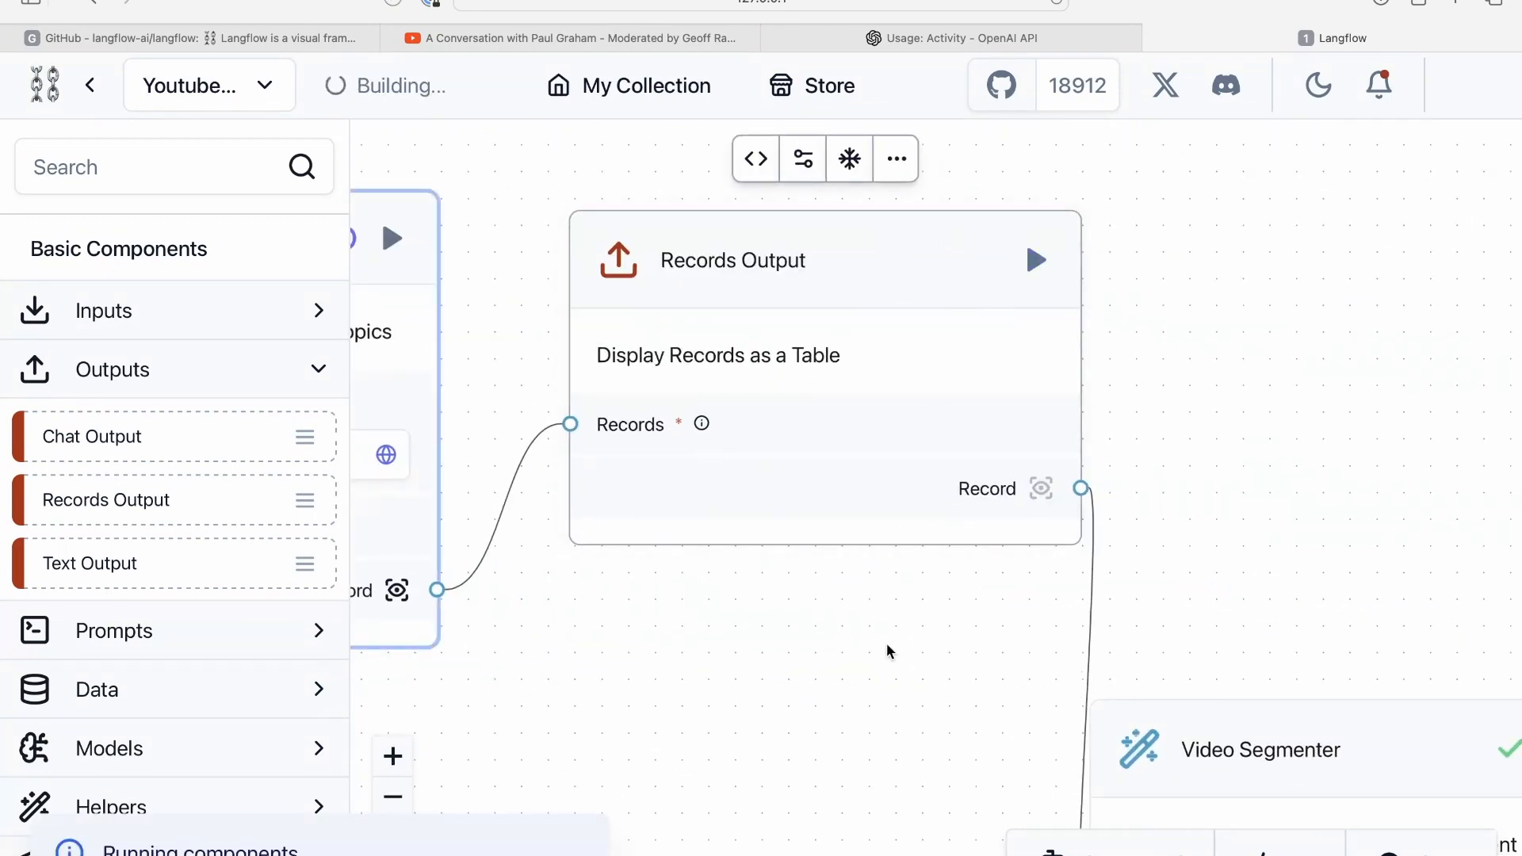
pyautogui.moveTo(888, 646); pyautogui.dragTo(1484, 855)
pyautogui.moveTo(859, 325); pyautogui.dragTo(848, 190)
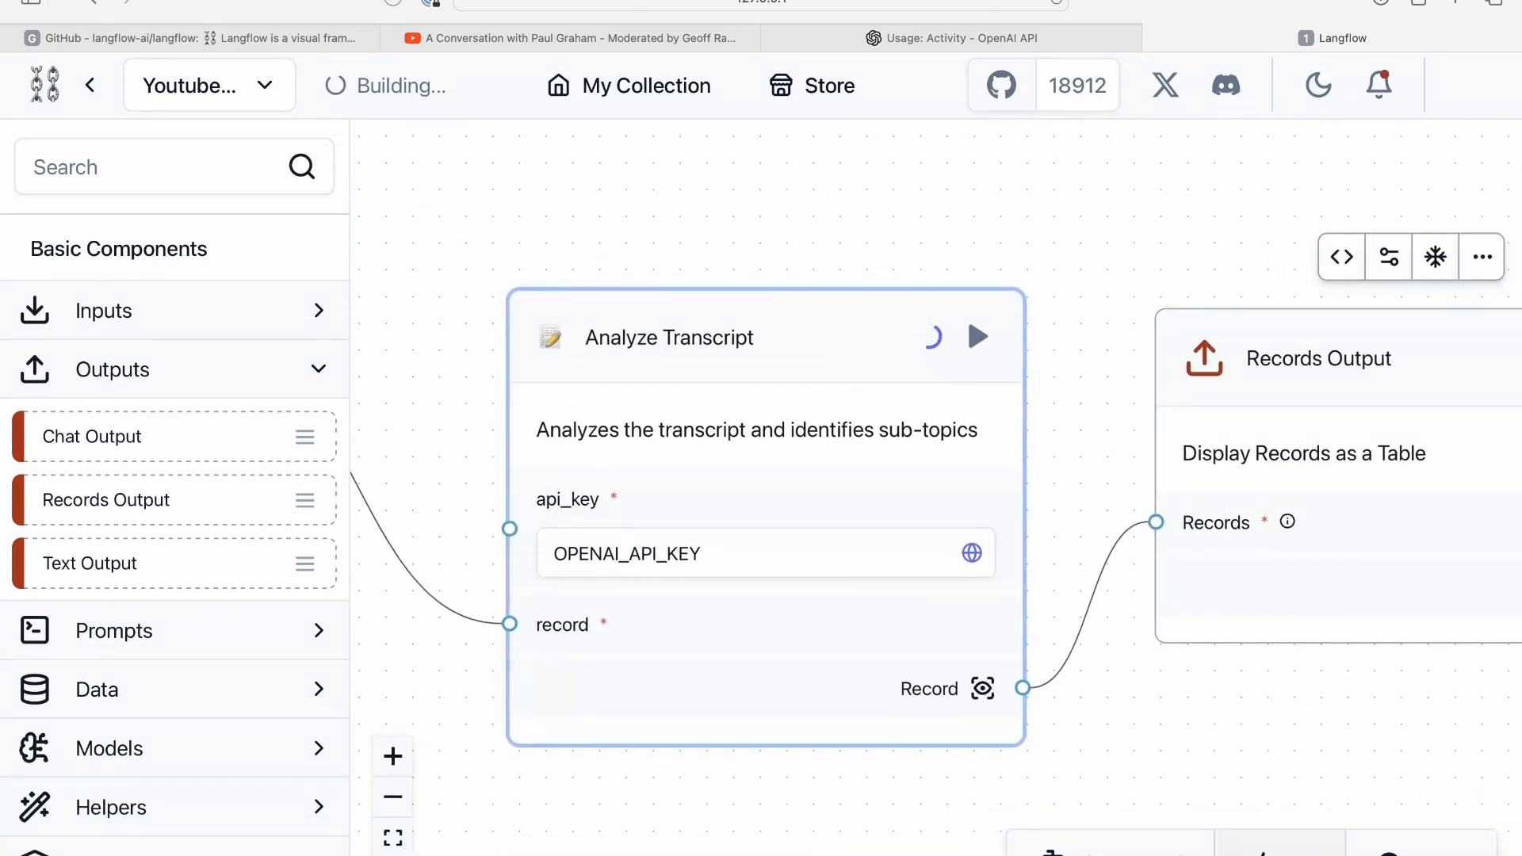
pyautogui.moveTo(1162, 711); pyautogui.dragTo(781, 673)
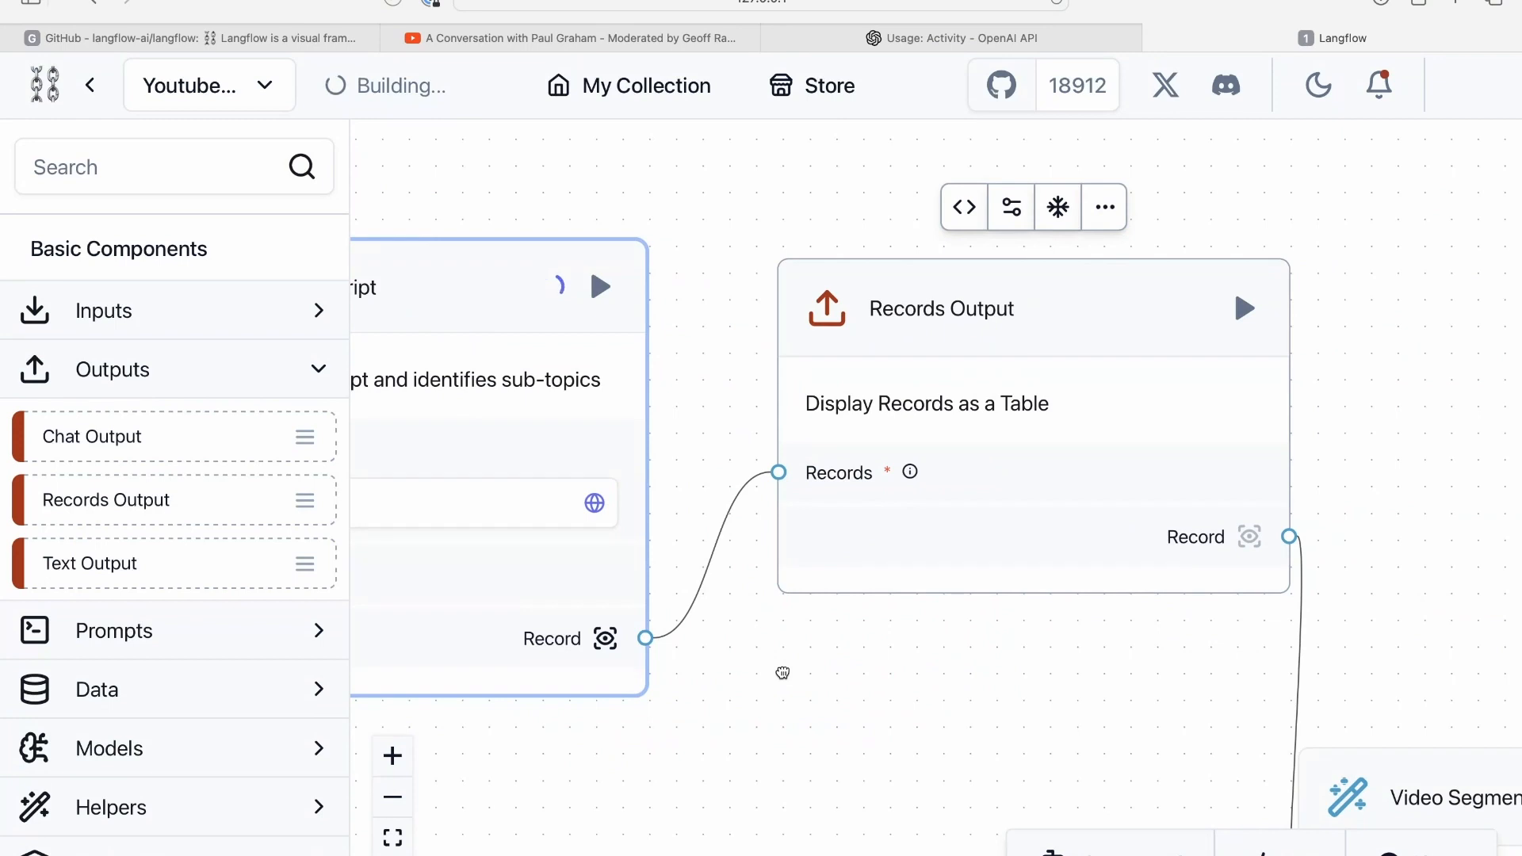
# - Check the Records Output table in the Playground while the flow is building, and return to the canvas
pyautogui.click(1050, 850)
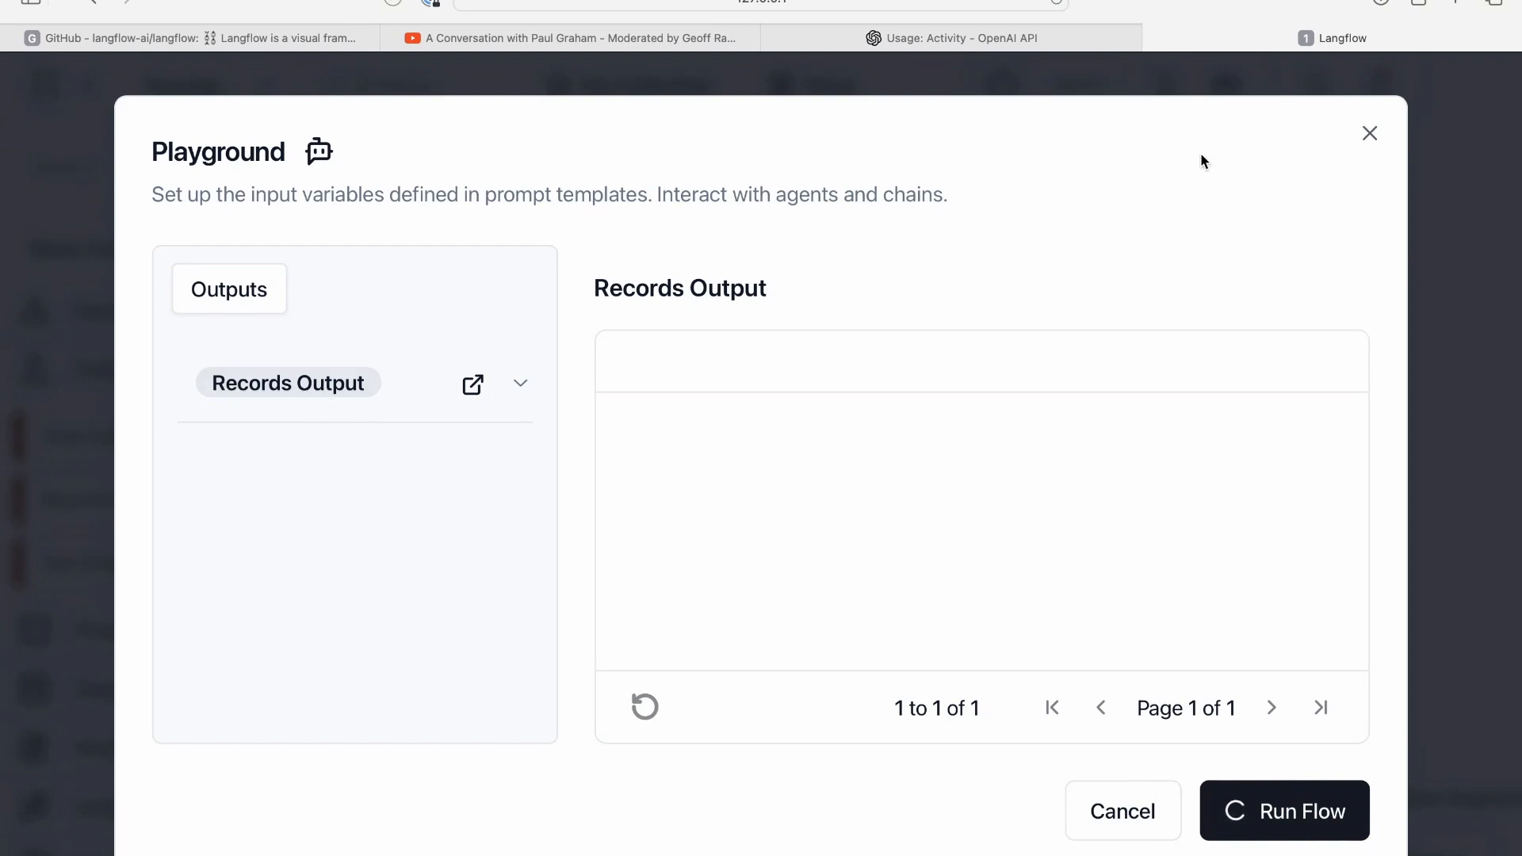
pyautogui.click(1366, 136)
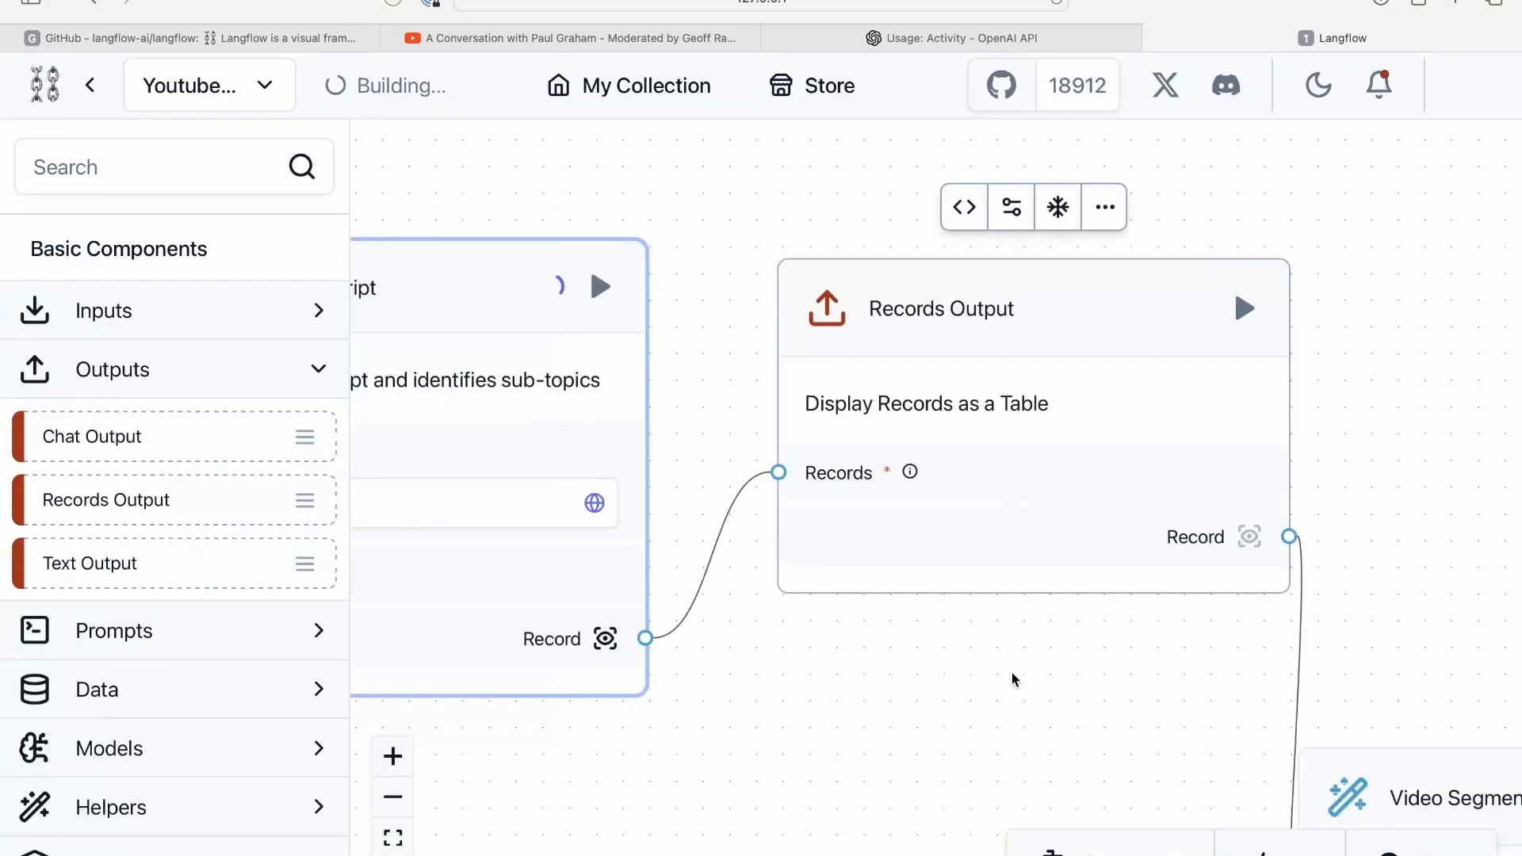
pyautogui.moveTo(916, 668); pyautogui.dragTo(1026, 669)
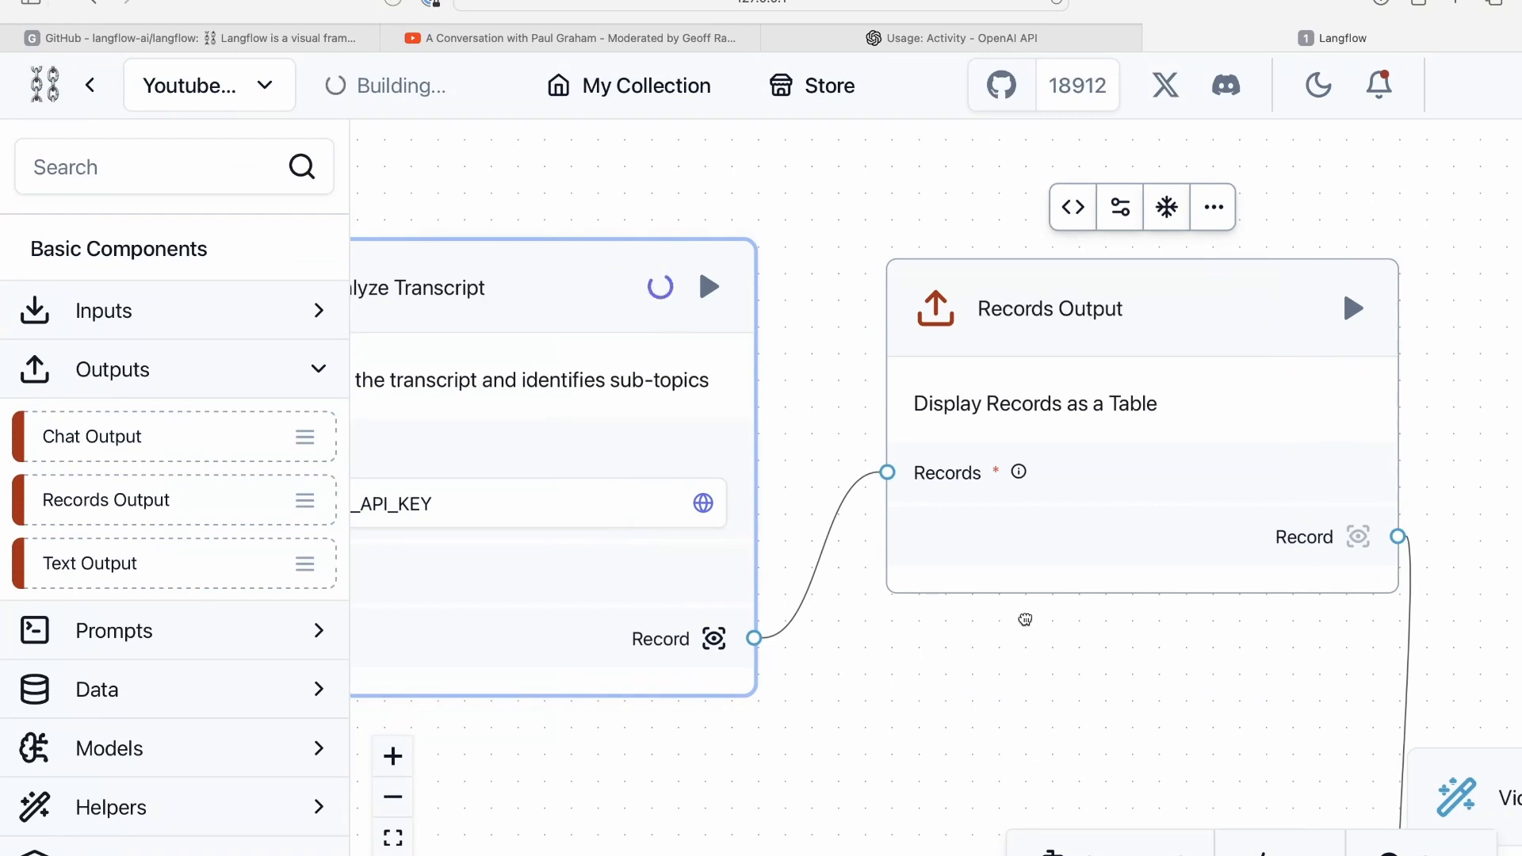
pyautogui.hscroll(3, 871, 614)
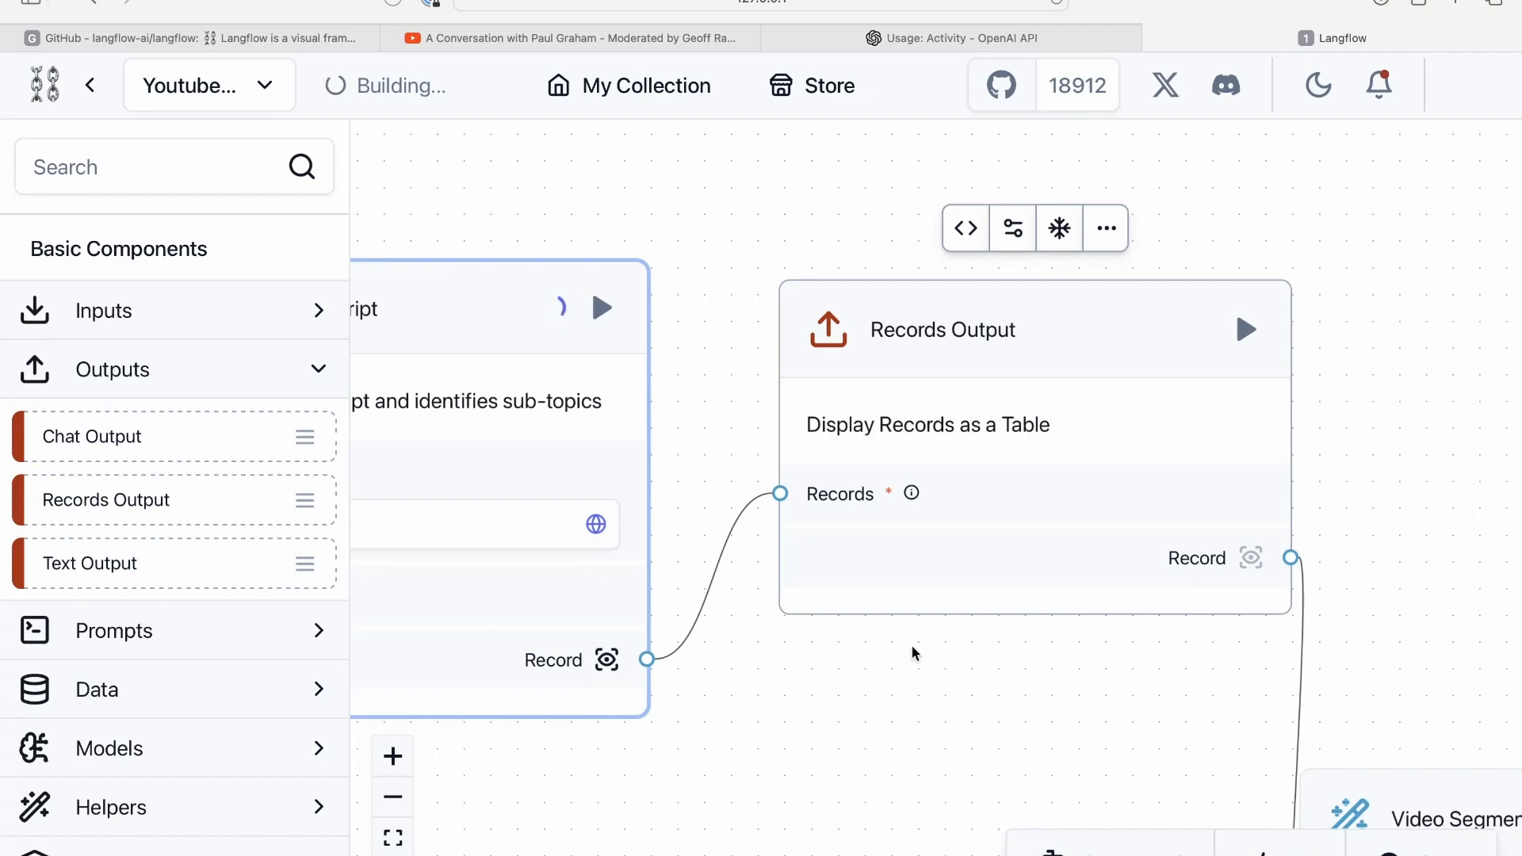
# - Add a Chroma vector store component to the canvas below Analyze Transcript
pyautogui.hscroll(-5, 916, 636)
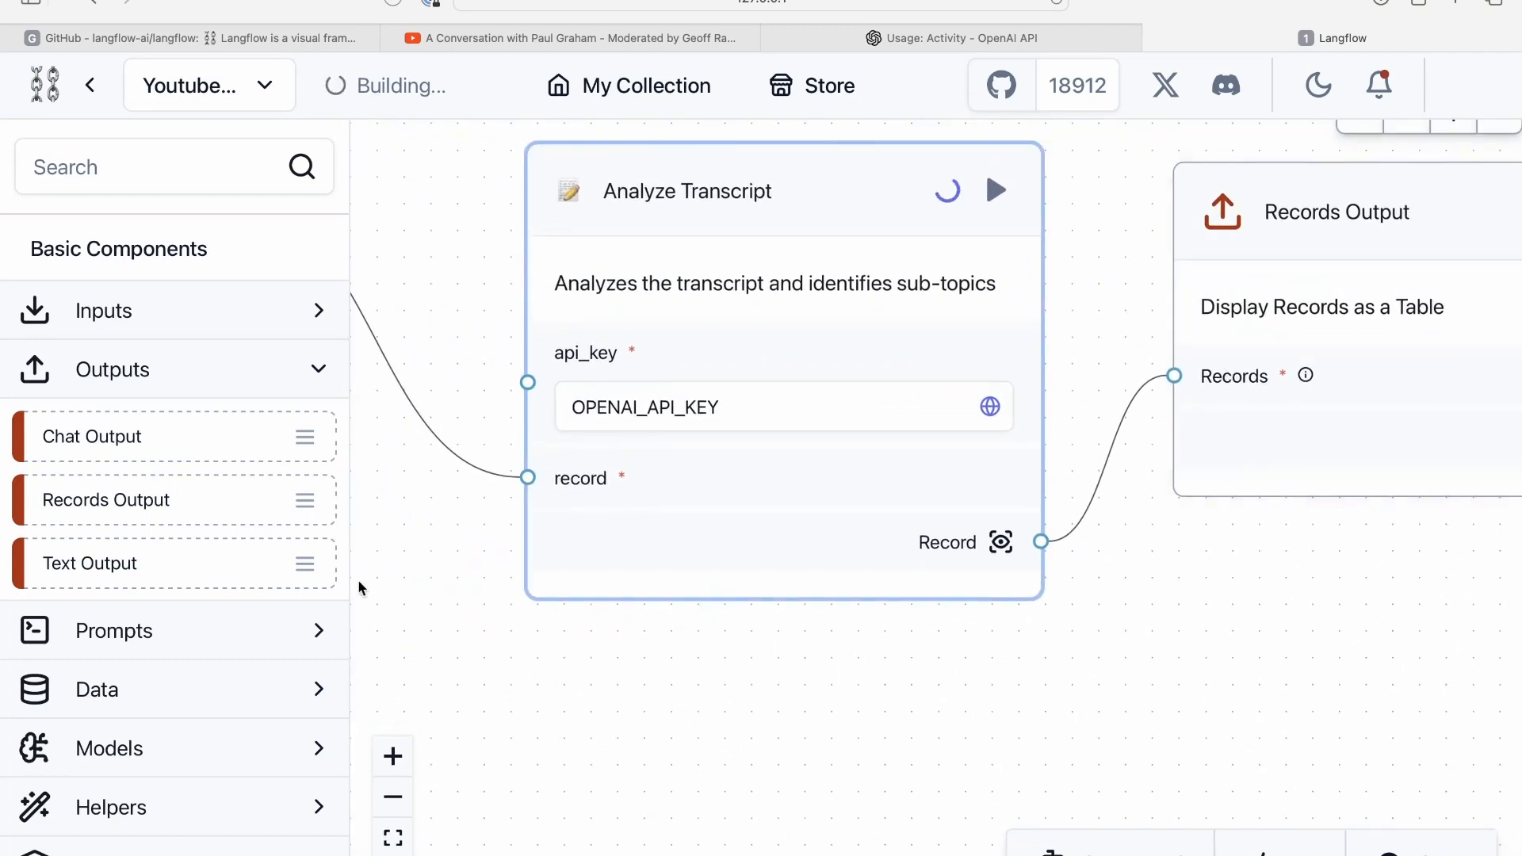
pyautogui.scroll(-2, 179, 723)
pyautogui.scroll(-1, 179, 723)
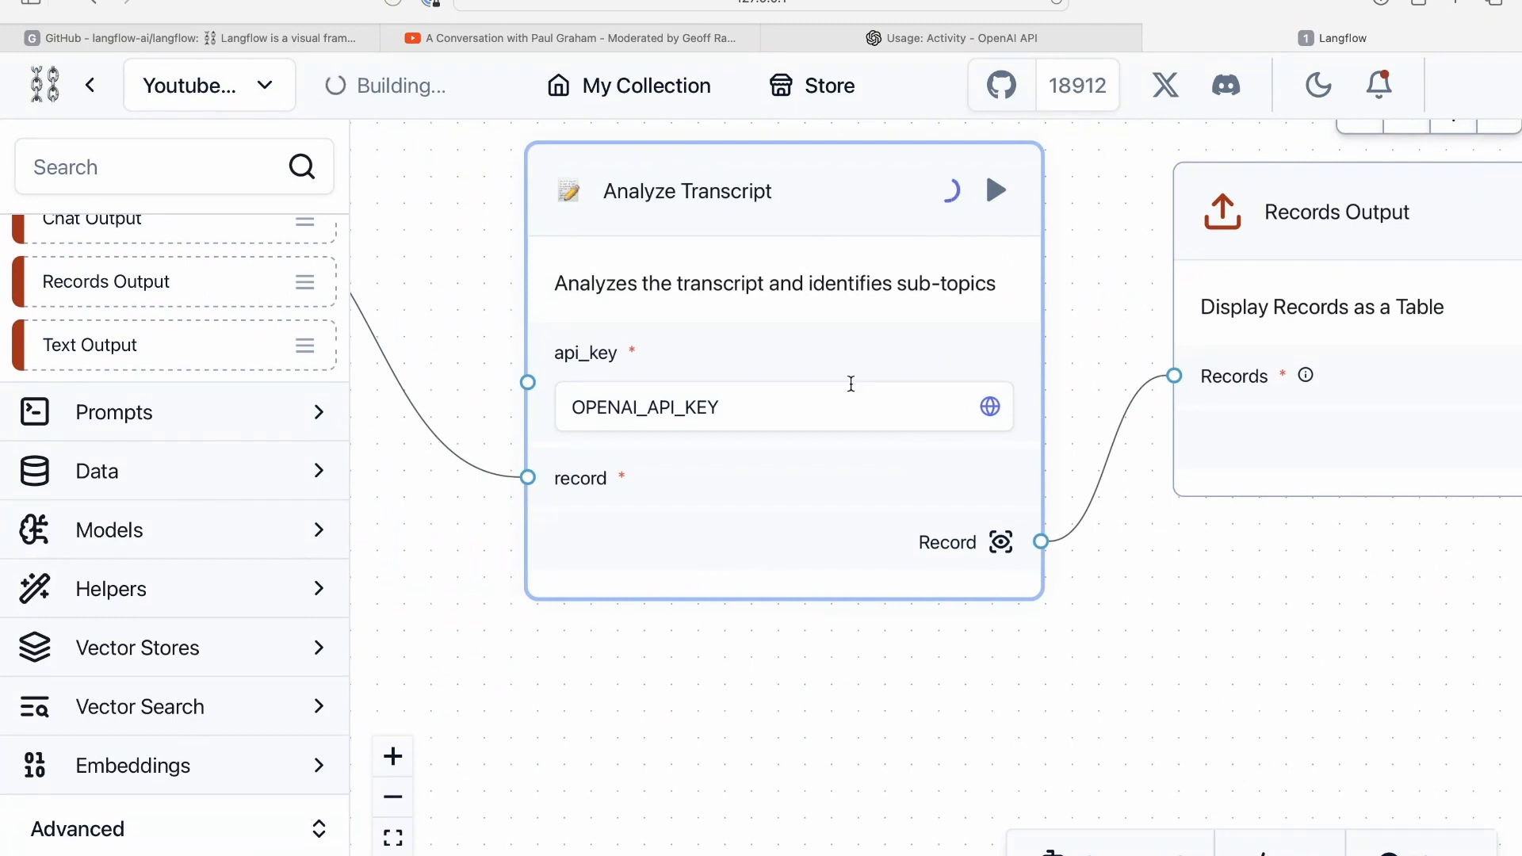
pyautogui.click(208, 645)
pyautogui.moveTo(98, 838); pyautogui.dragTo(891, 668)
pyautogui.scroll(-2, 1197, 570)
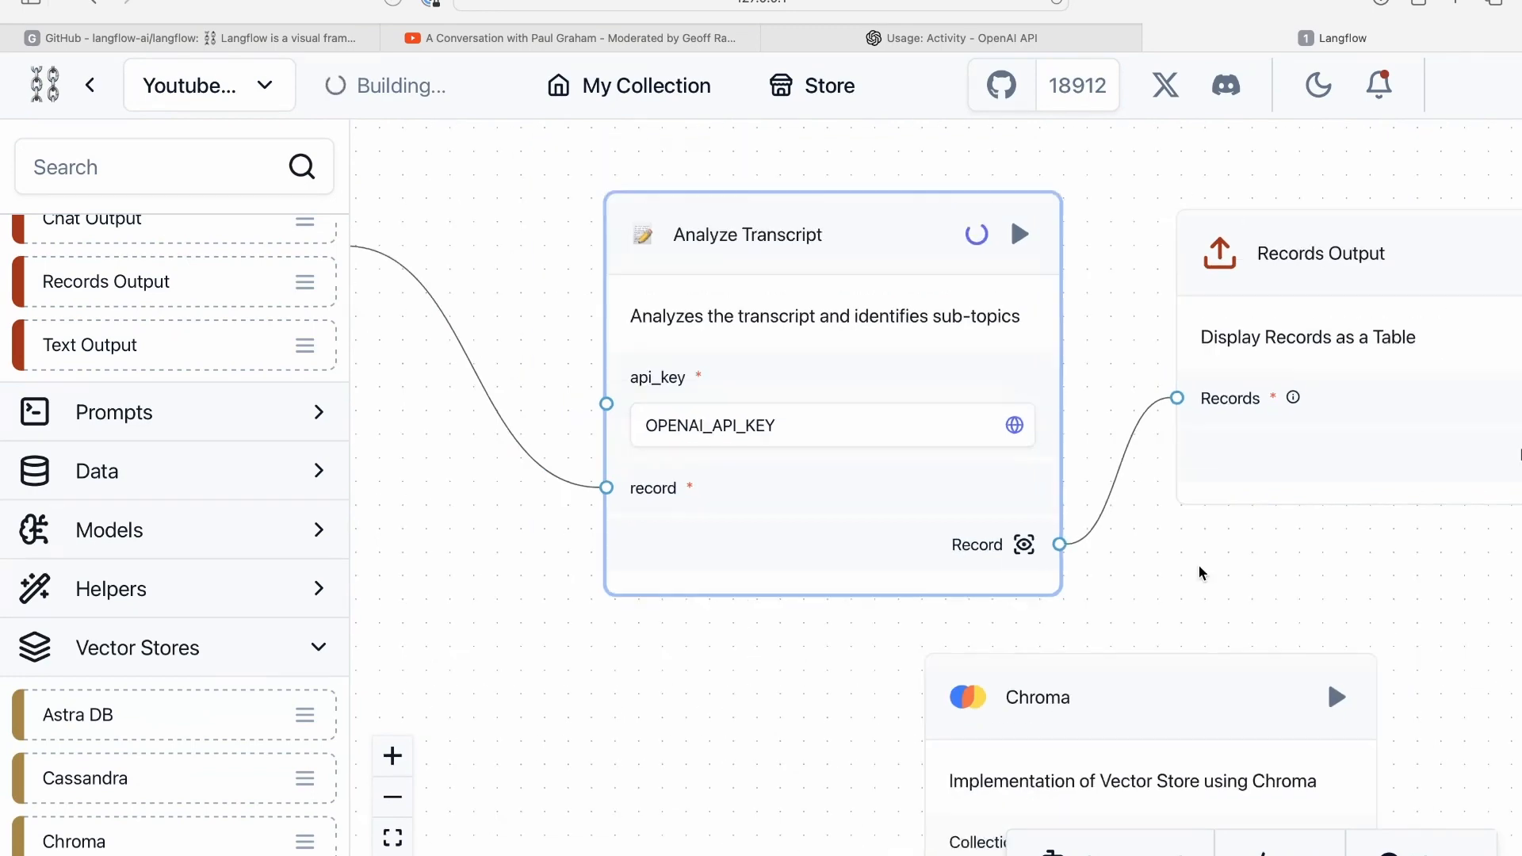
pyautogui.scroll(-5, 1197, 584)
pyautogui.moveTo(723, 416); pyautogui.dragTo(782, 414)
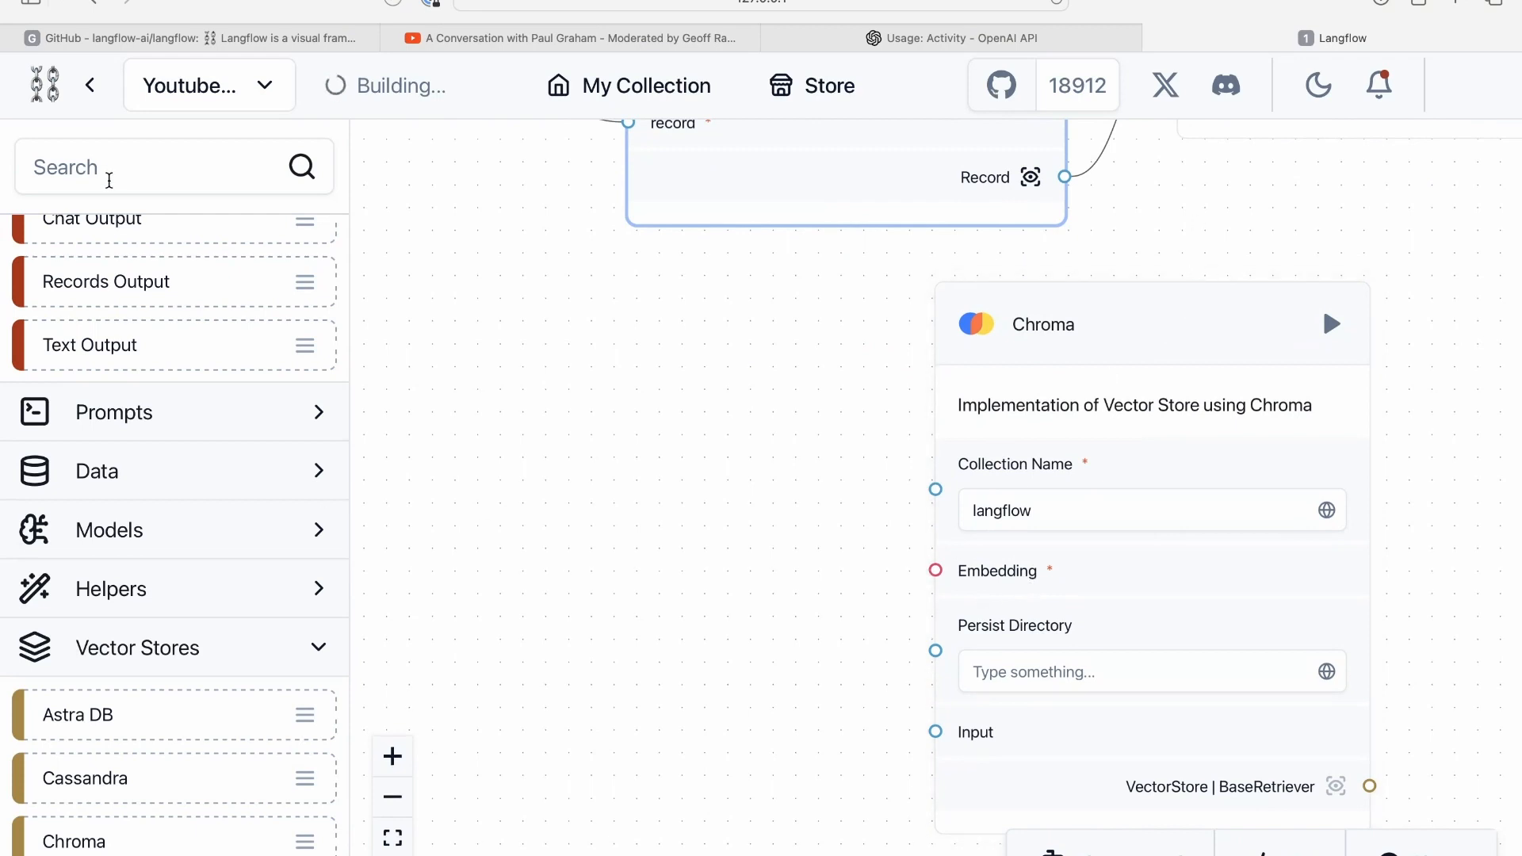
# - Find embedding components, add OpenAI Embeddings beside Chroma, and connect its Embeddings output to Chroma's Embedding input
pyautogui.click(109, 180)
pyautogui.write('embedding')
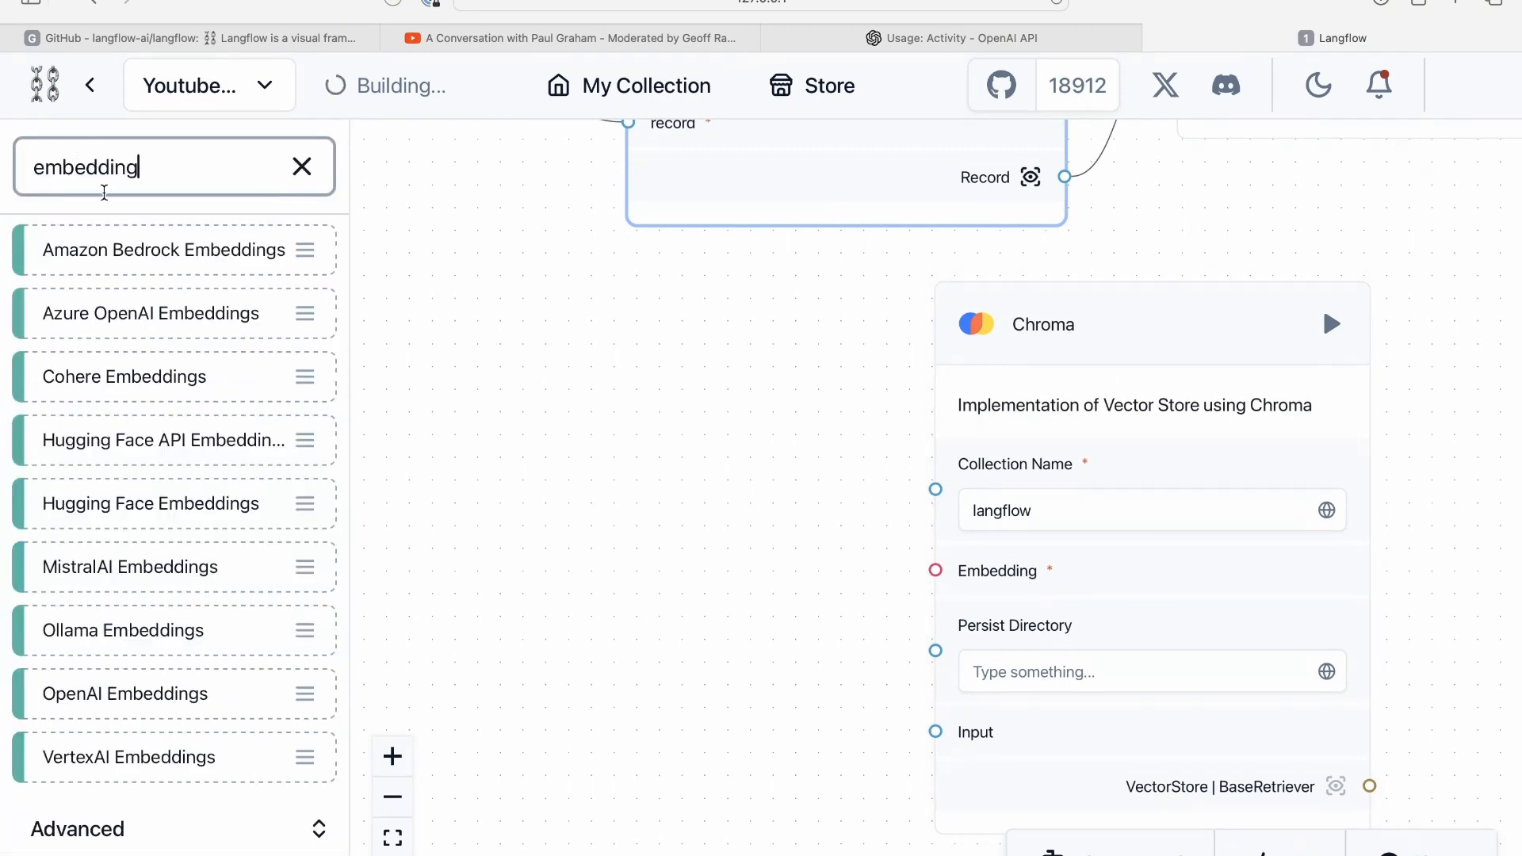
pyautogui.moveTo(113, 700); pyautogui.dragTo(789, 499)
pyautogui.moveTo(749, 447); pyautogui.dragTo(686, 367)
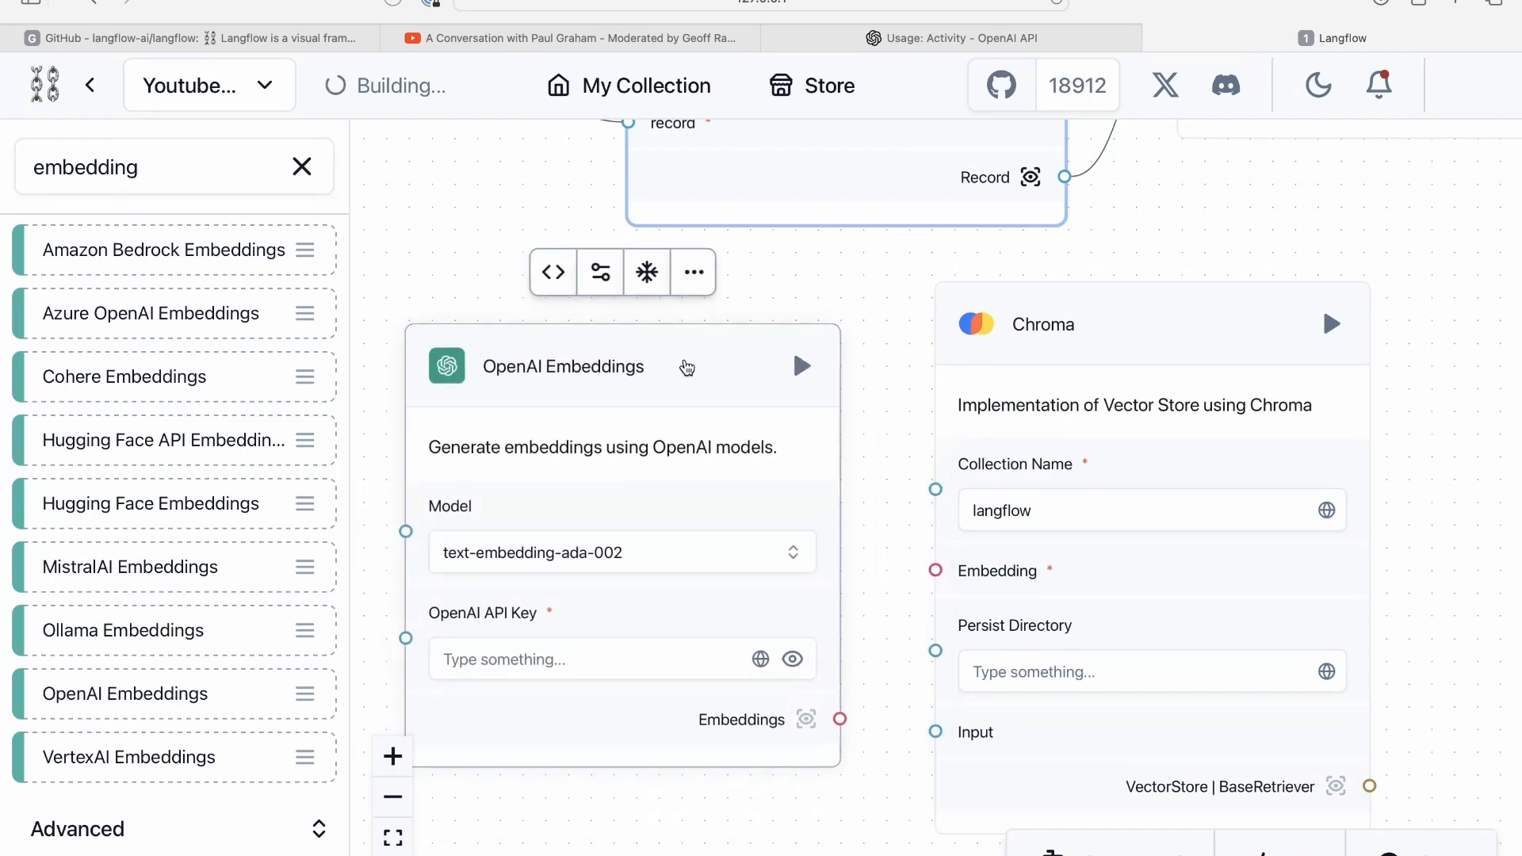
pyautogui.moveTo(882, 715); pyautogui.dragTo(922, 583)
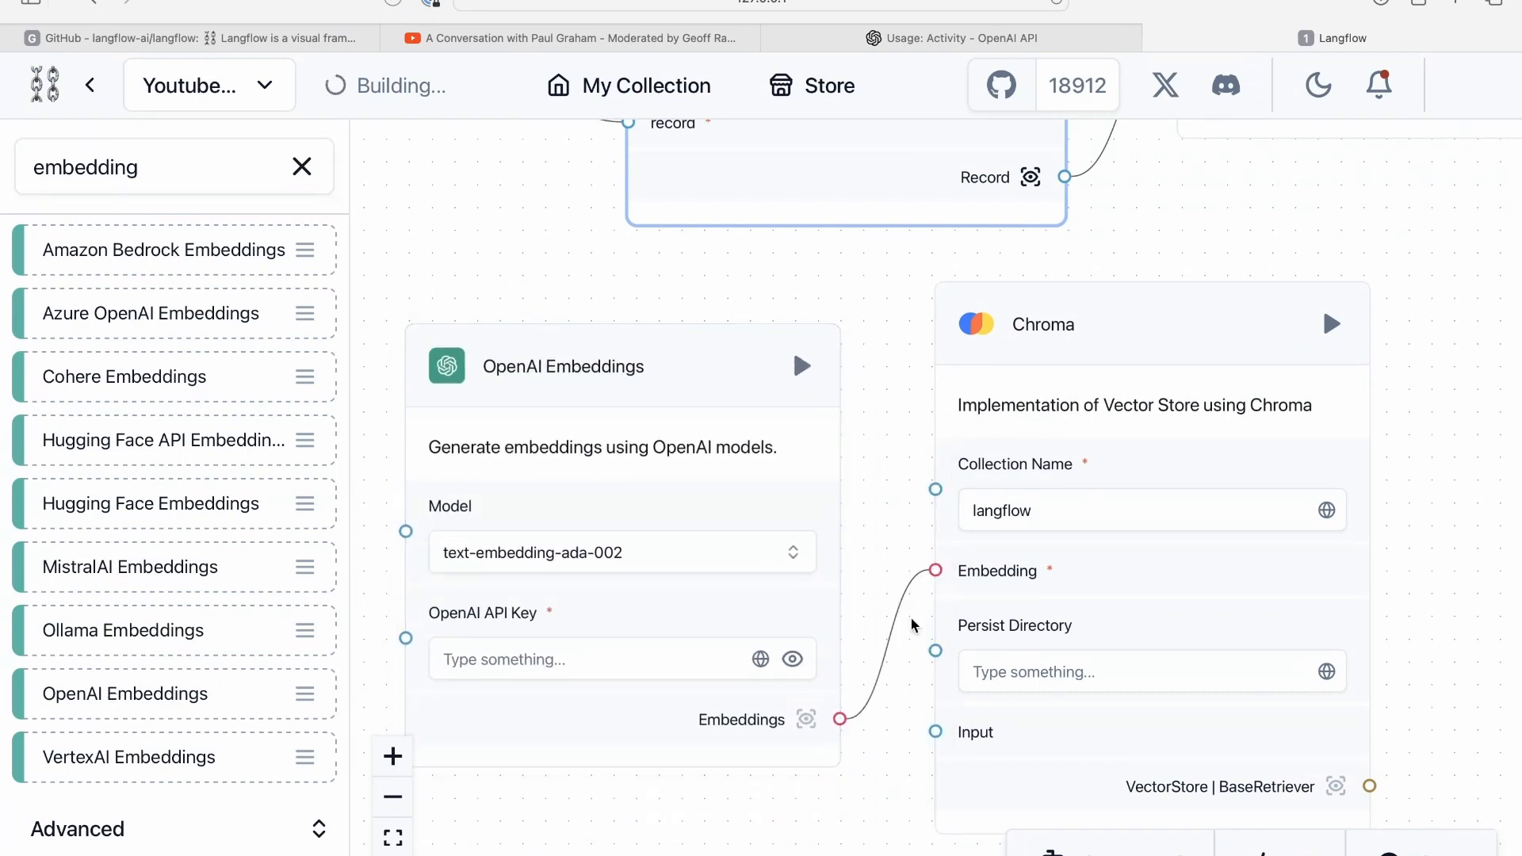
# - Set the Chroma component's Collection Name to segments
pyautogui.click(1058, 669)
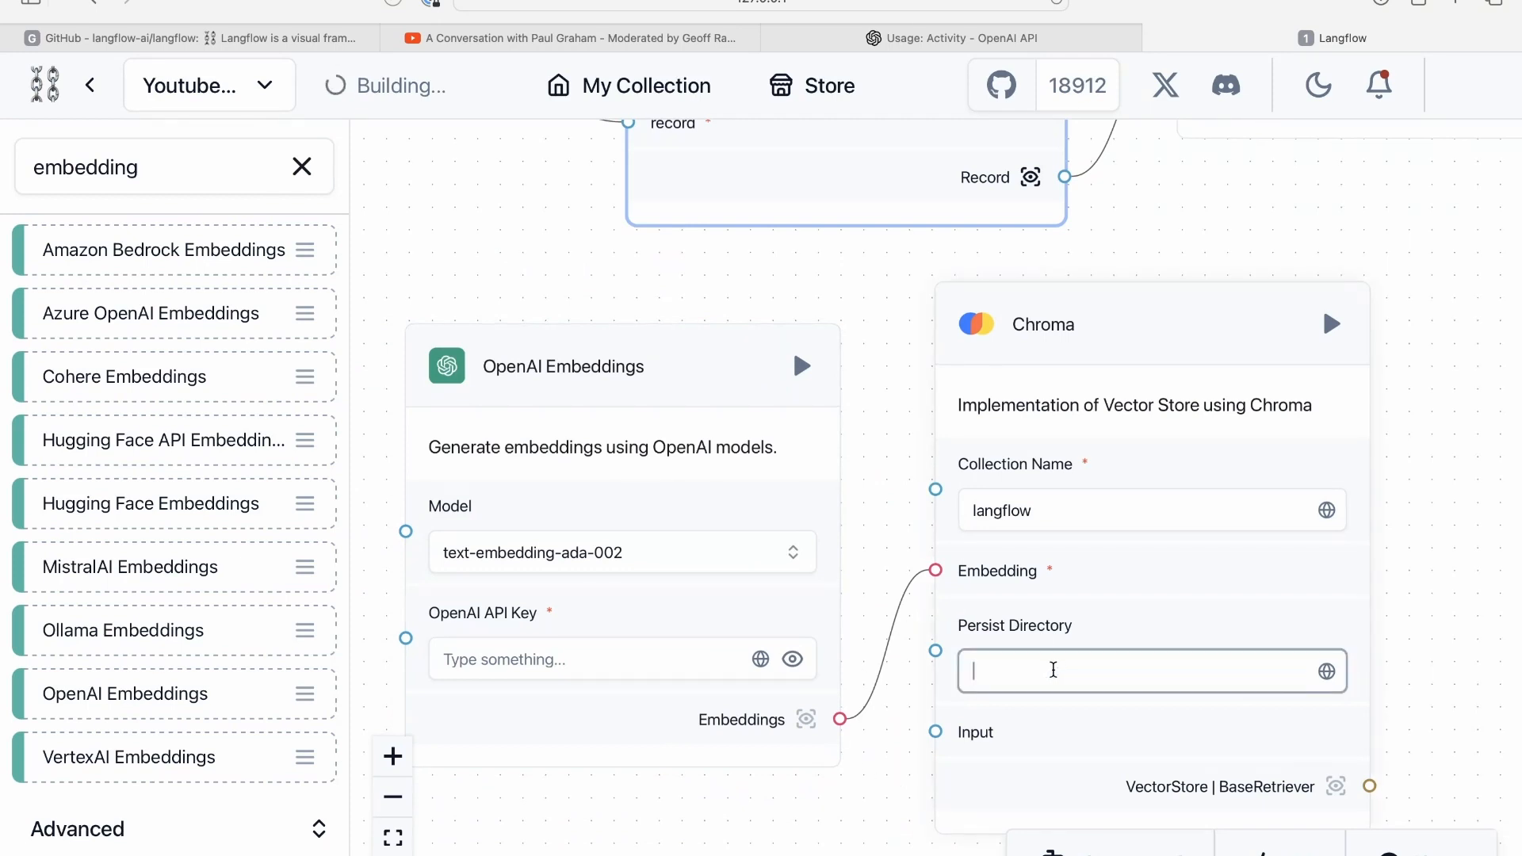
pyautogui.click(1043, 509)
pyautogui.doubleClick(1043, 510)
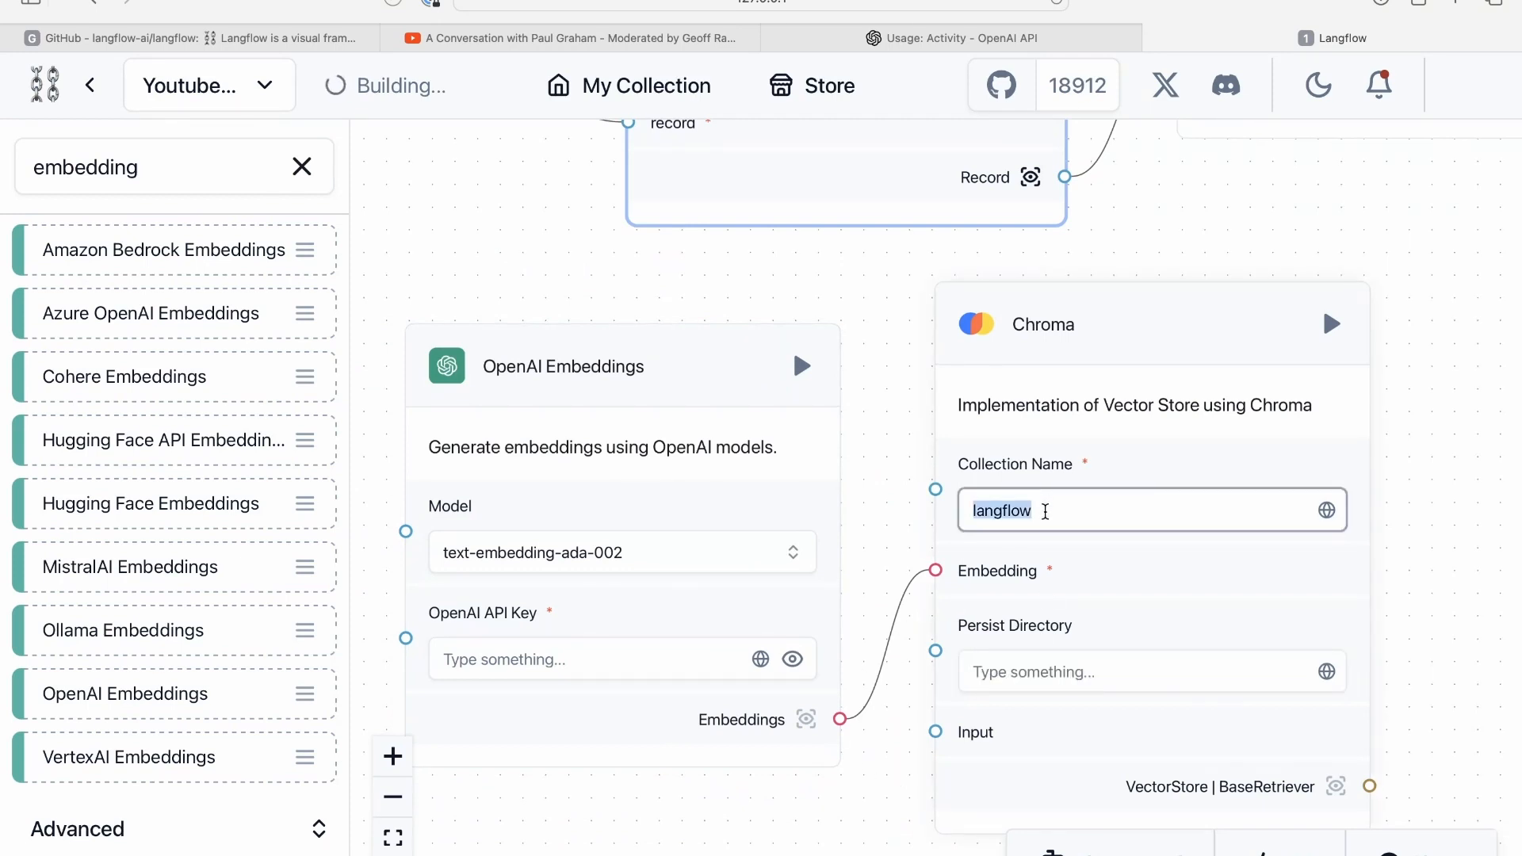
pyautogui.write('segments')
# - Connect Analyze Transcript's Record output to the Input of the Chroma component
pyautogui.click(859, 511)
pyautogui.moveTo(884, 373); pyautogui.dragTo(875, 644)
pyautogui.moveTo(1058, 450); pyautogui.dragTo(924, 834)
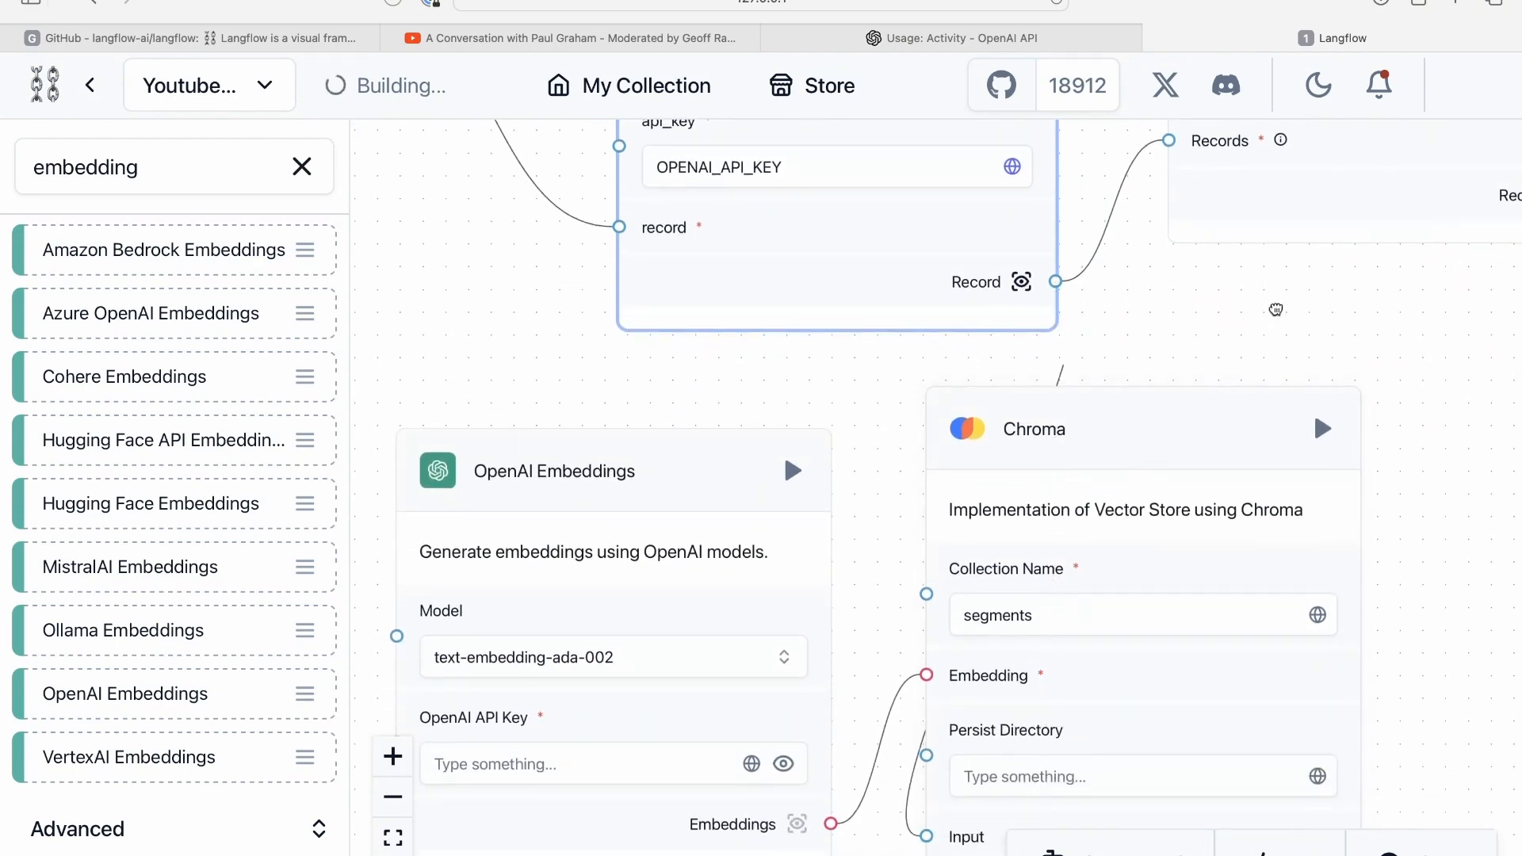
# - Move the Chroma component farther away from OpenAI Embeddings, into the gap before the Video Segmenter
pyautogui.moveTo(1108, 435); pyautogui.dragTo(1352, 410)
pyautogui.click(980, 476)
pyautogui.moveTo(1059, 479); pyautogui.dragTo(688, 467)
pyautogui.moveTo(963, 421)
pyautogui.mouseDown()
pyautogui.moveTo(920, 410)
pyautogui.moveTo(951, 406)
pyautogui.mouseUp()
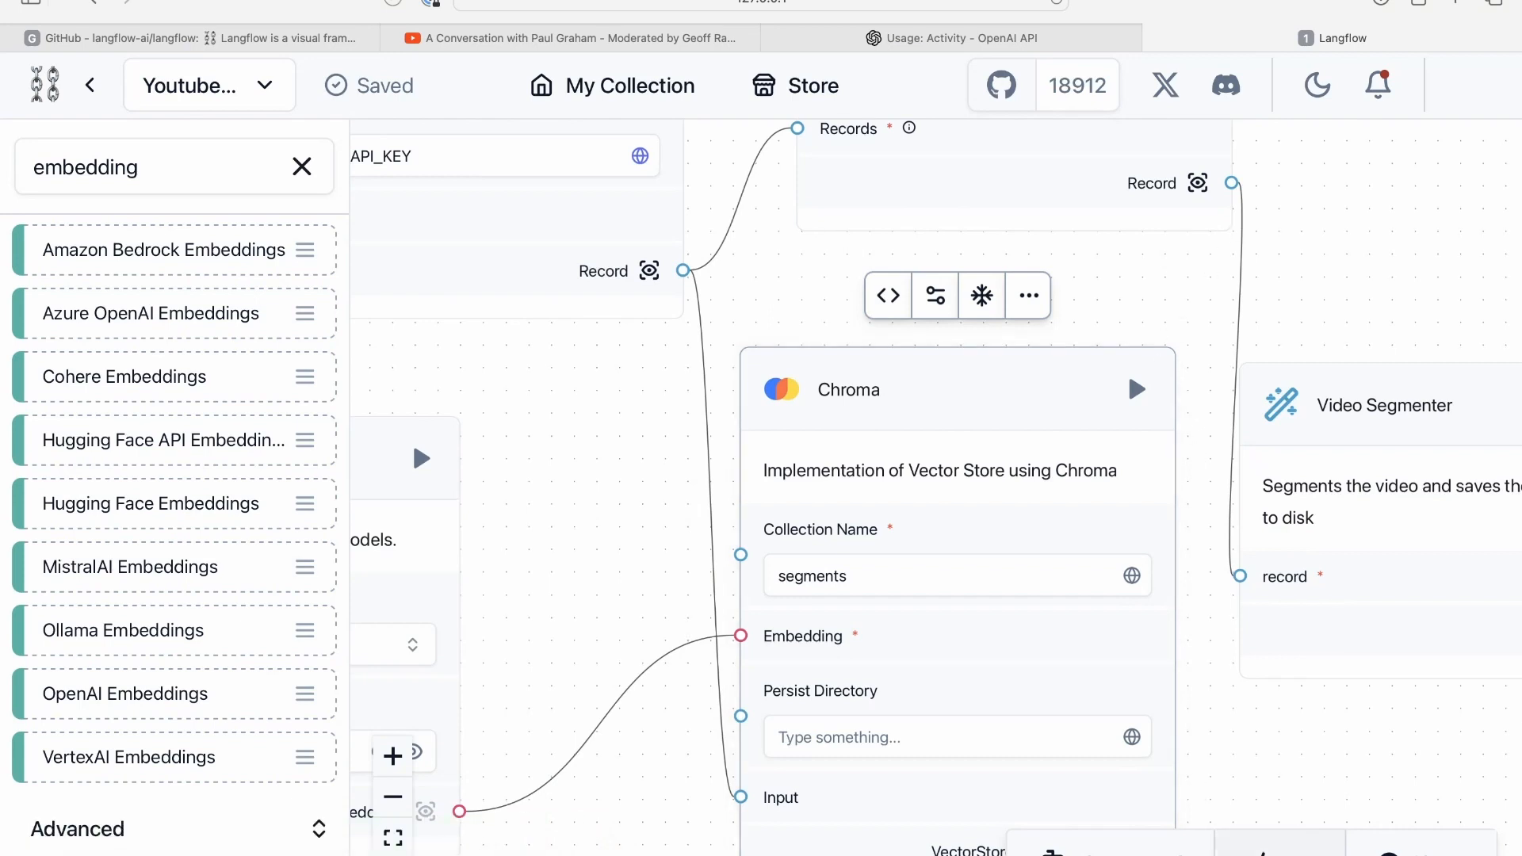
# - Open the Playground and view the transcript dictionary of the Records Output row
pyautogui.click(1111, 850)
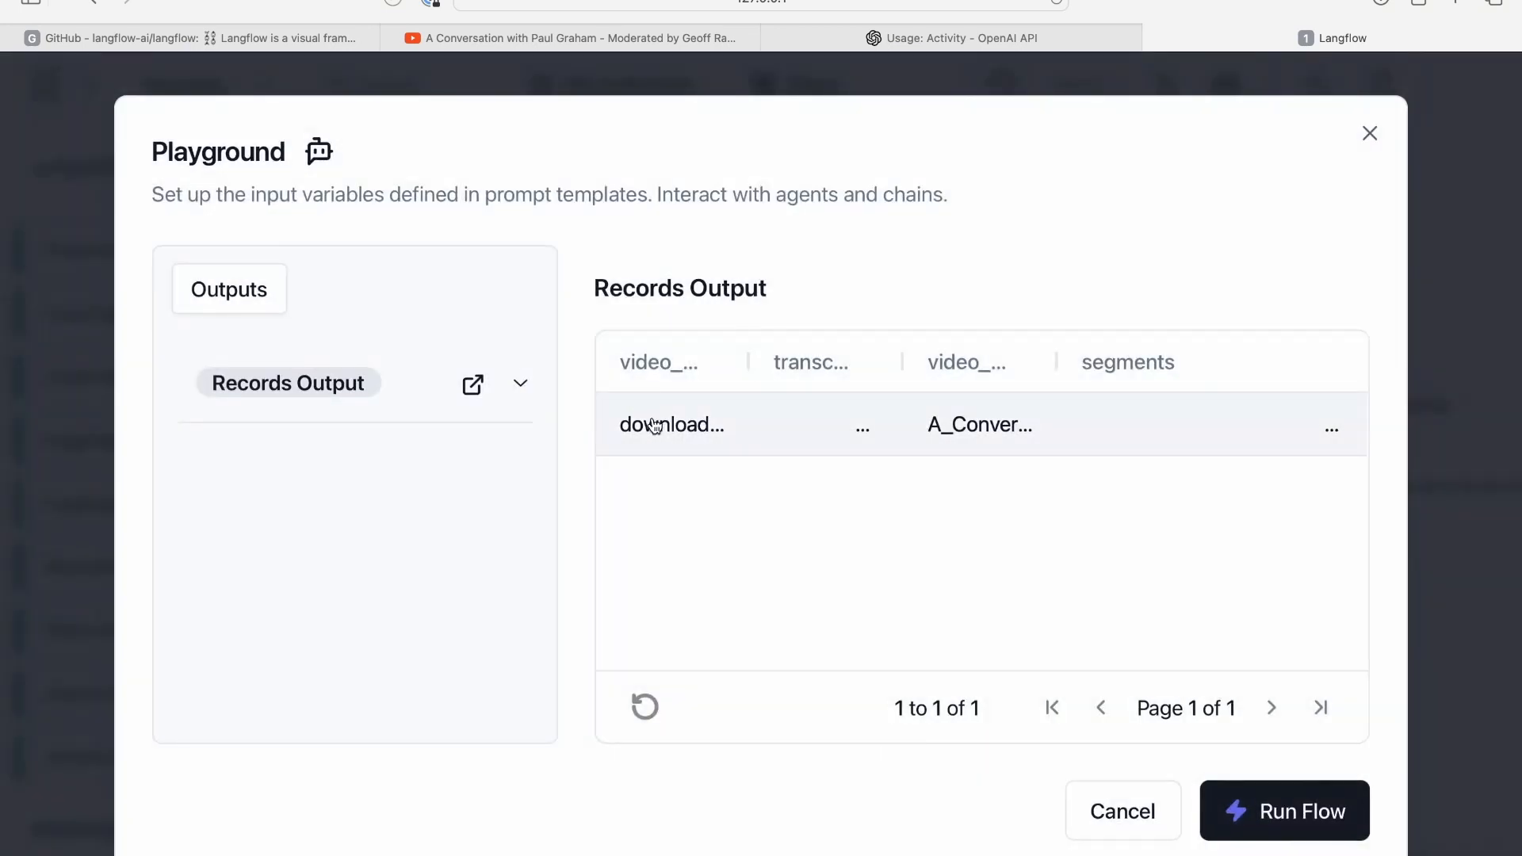
pyautogui.click(674, 436)
pyautogui.click(1195, 414)
pyautogui.click(892, 432)
pyautogui.click(812, 434)
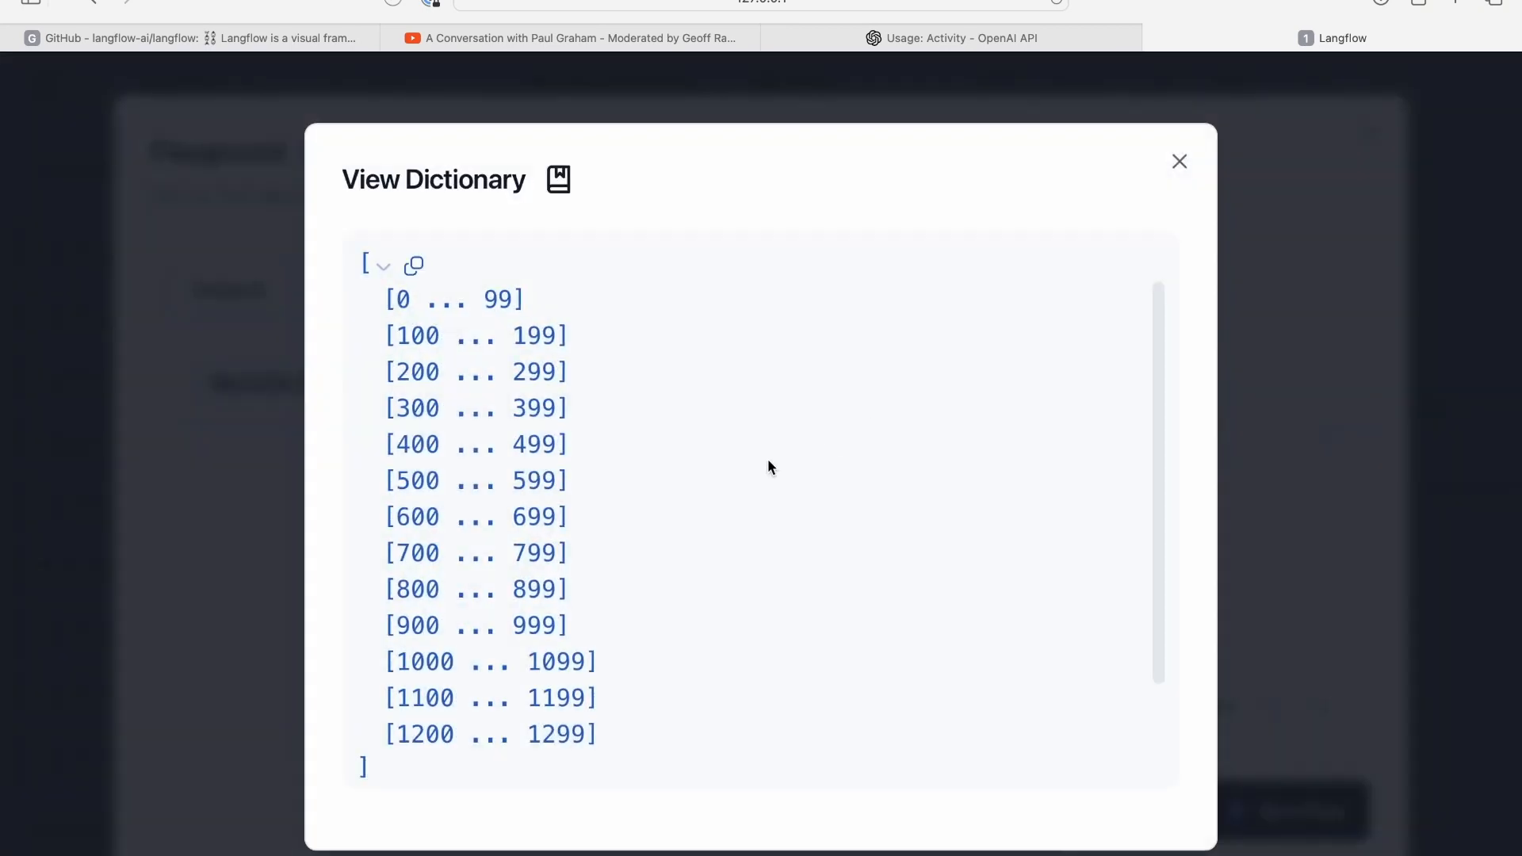
pyautogui.scroll(-2, 686, 558)
pyautogui.scroll(2, 687, 559)
pyautogui.click(1178, 163)
# - Open the segments dictionary of the Records Output row and examine its first entry, highlighting it
pyautogui.click(984, 427)
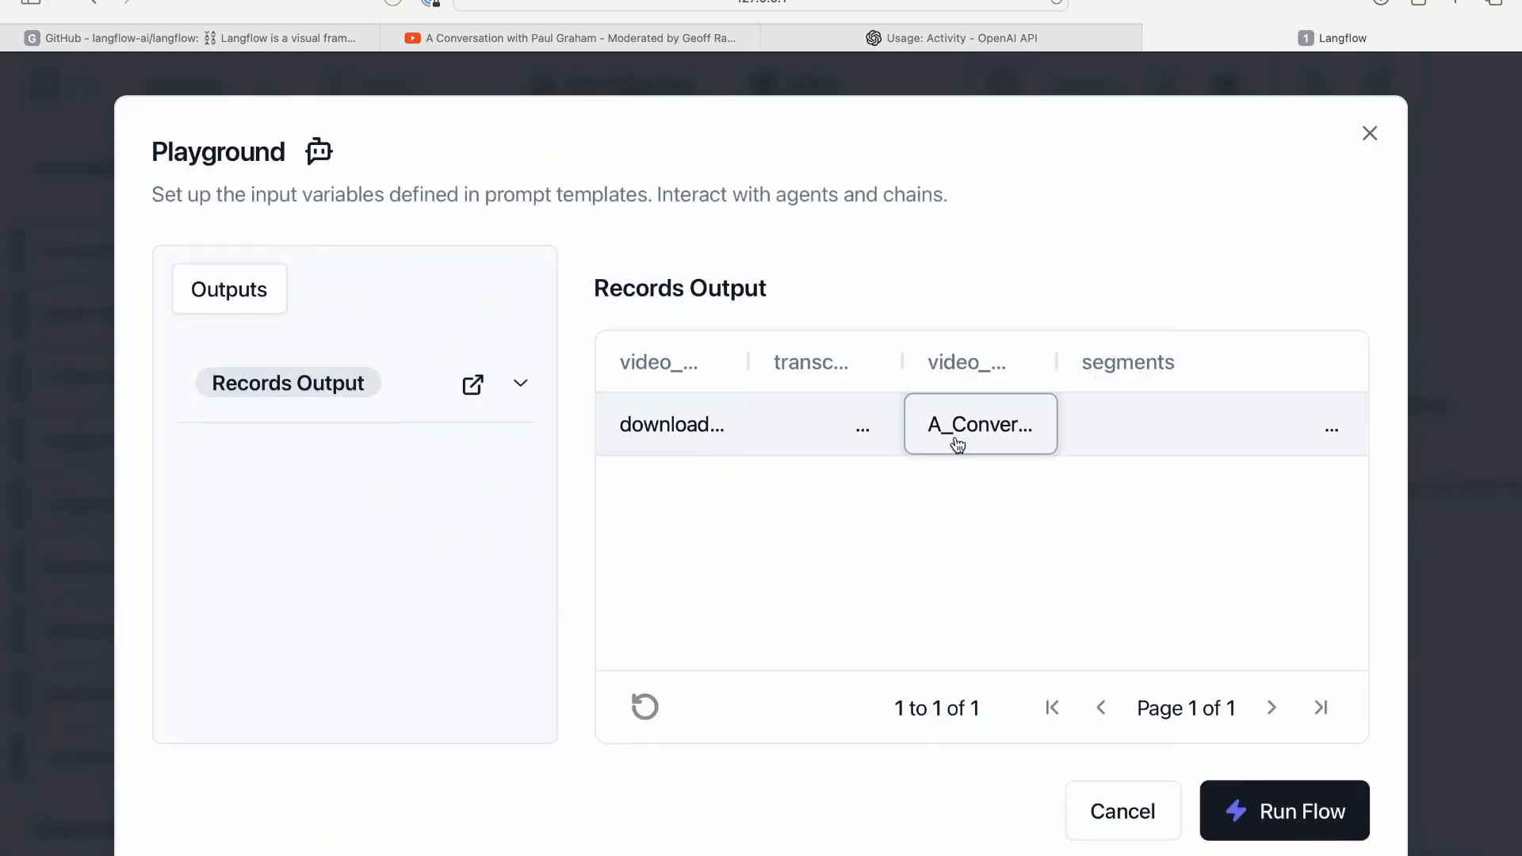
pyautogui.click(711, 444)
pyautogui.click(1358, 426)
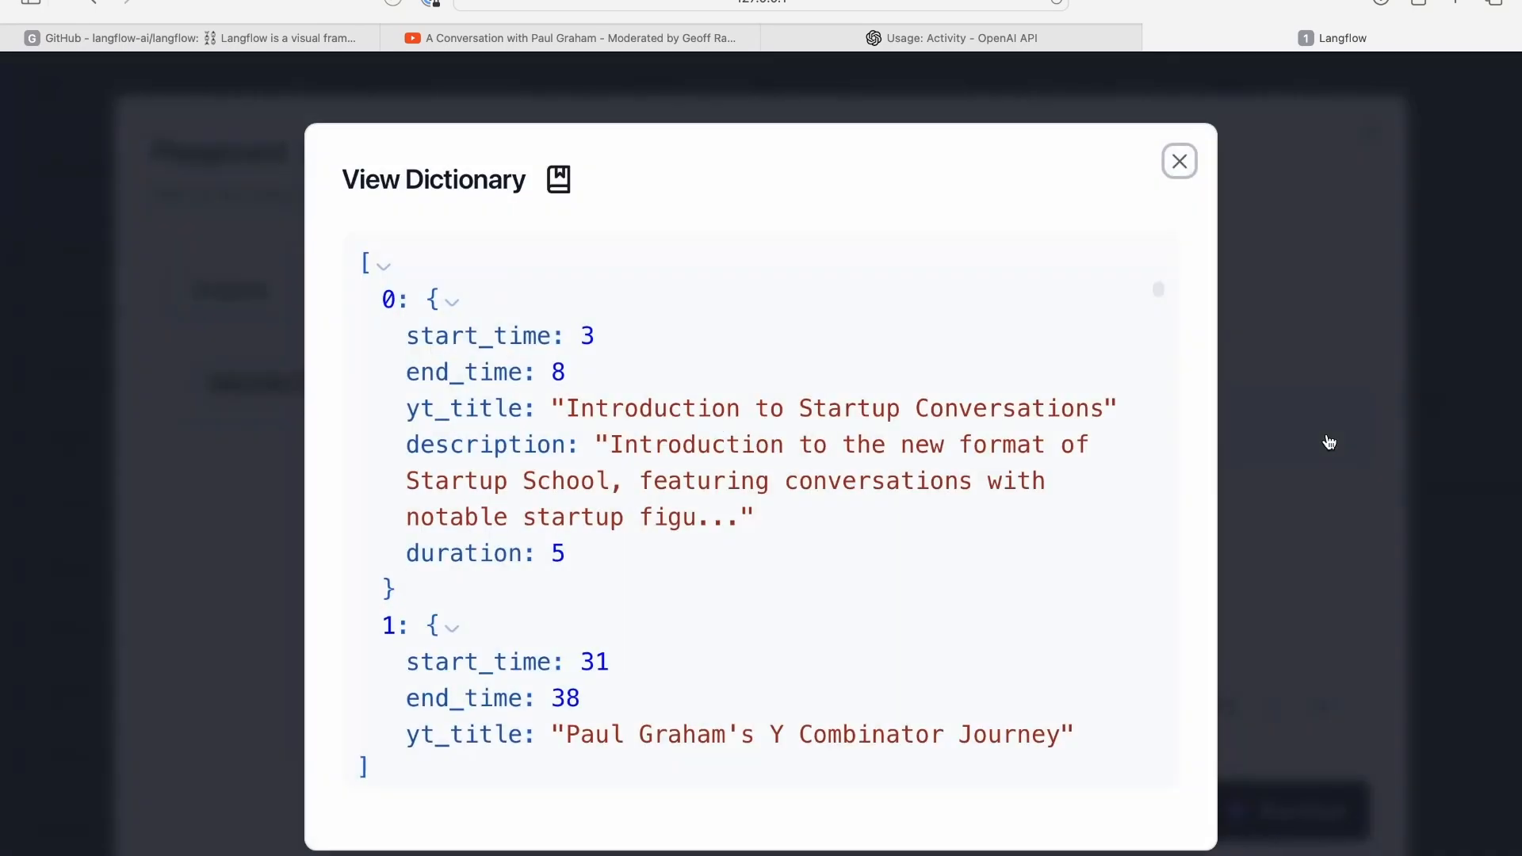
pyautogui.click(656, 521)
pyautogui.scroll(-3, 664, 578)
pyautogui.scroll(2, 664, 578)
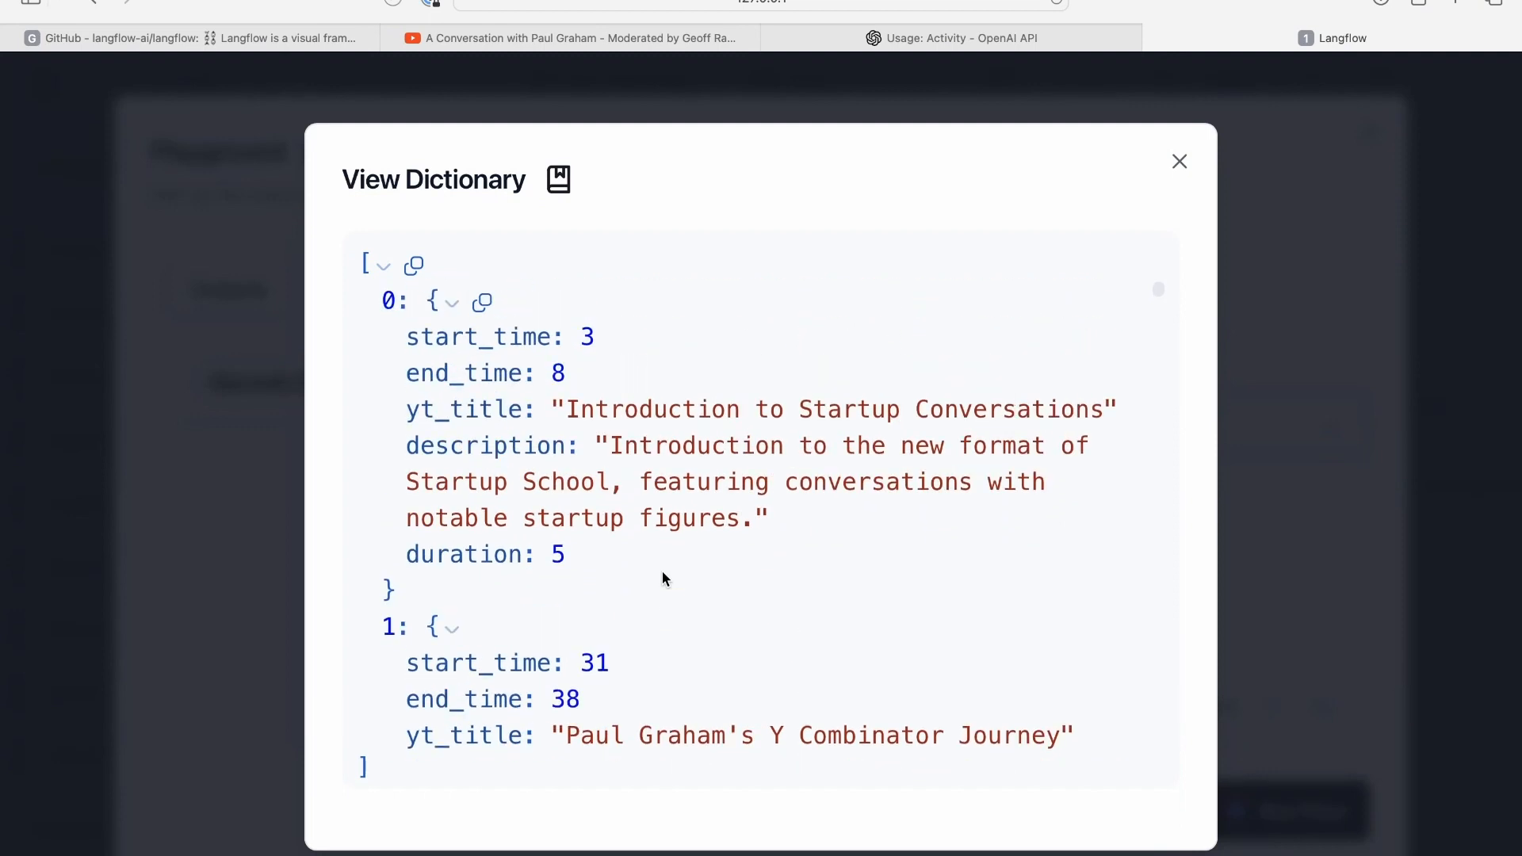
pyautogui.moveTo(385, 297); pyautogui.dragTo(662, 597)
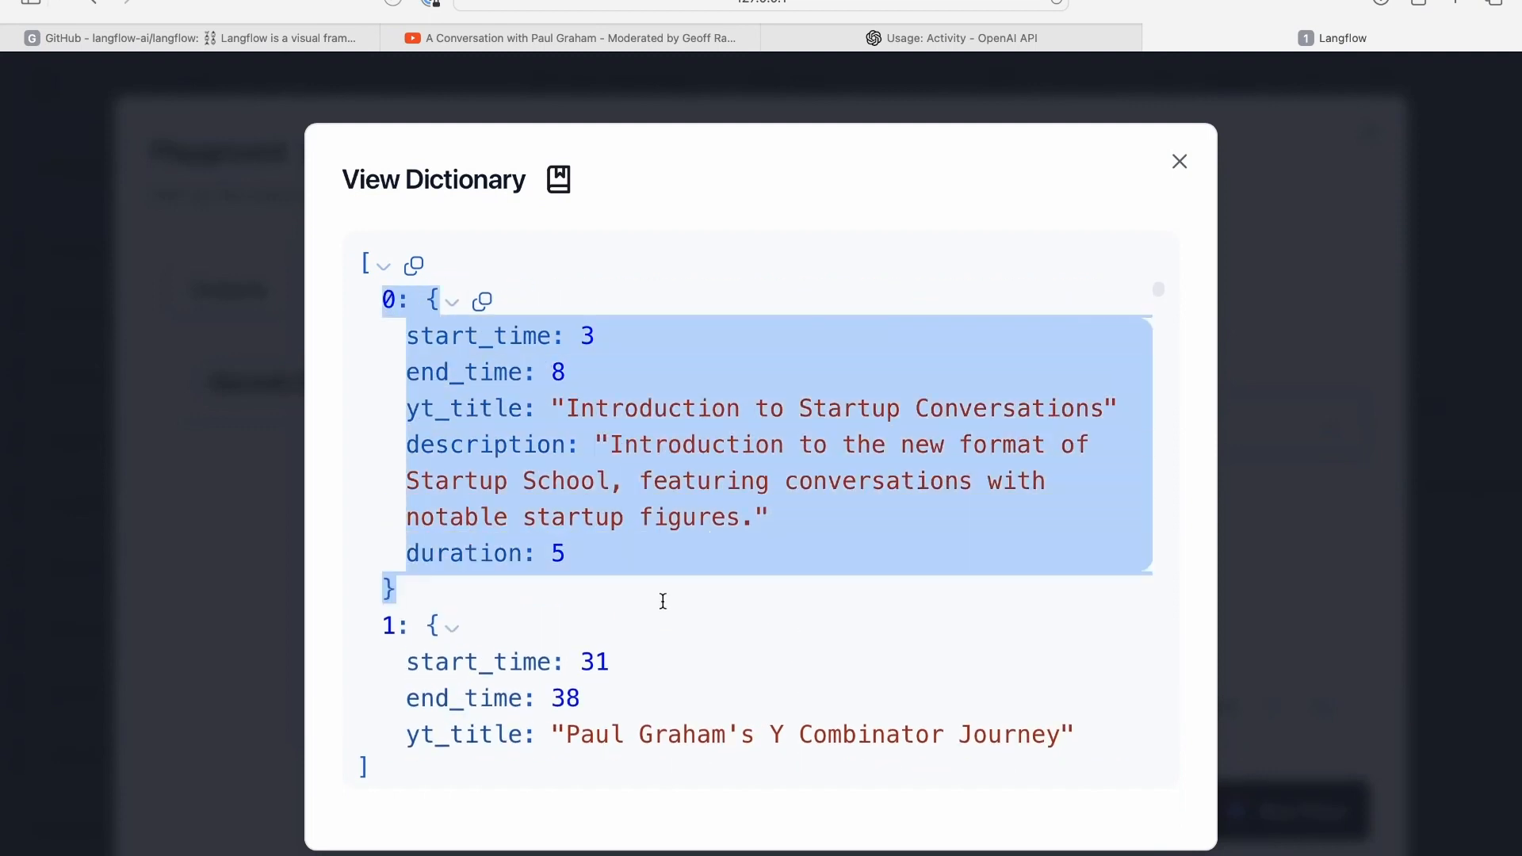
pyautogui.click(639, 559)
# - Read through the start and end times, titles, descriptions and durations of the further segments, and close the Playground
pyautogui.scroll(-1, 659, 534)
pyautogui.scroll(-1, 659, 536)
pyautogui.scroll(1, 652, 499)
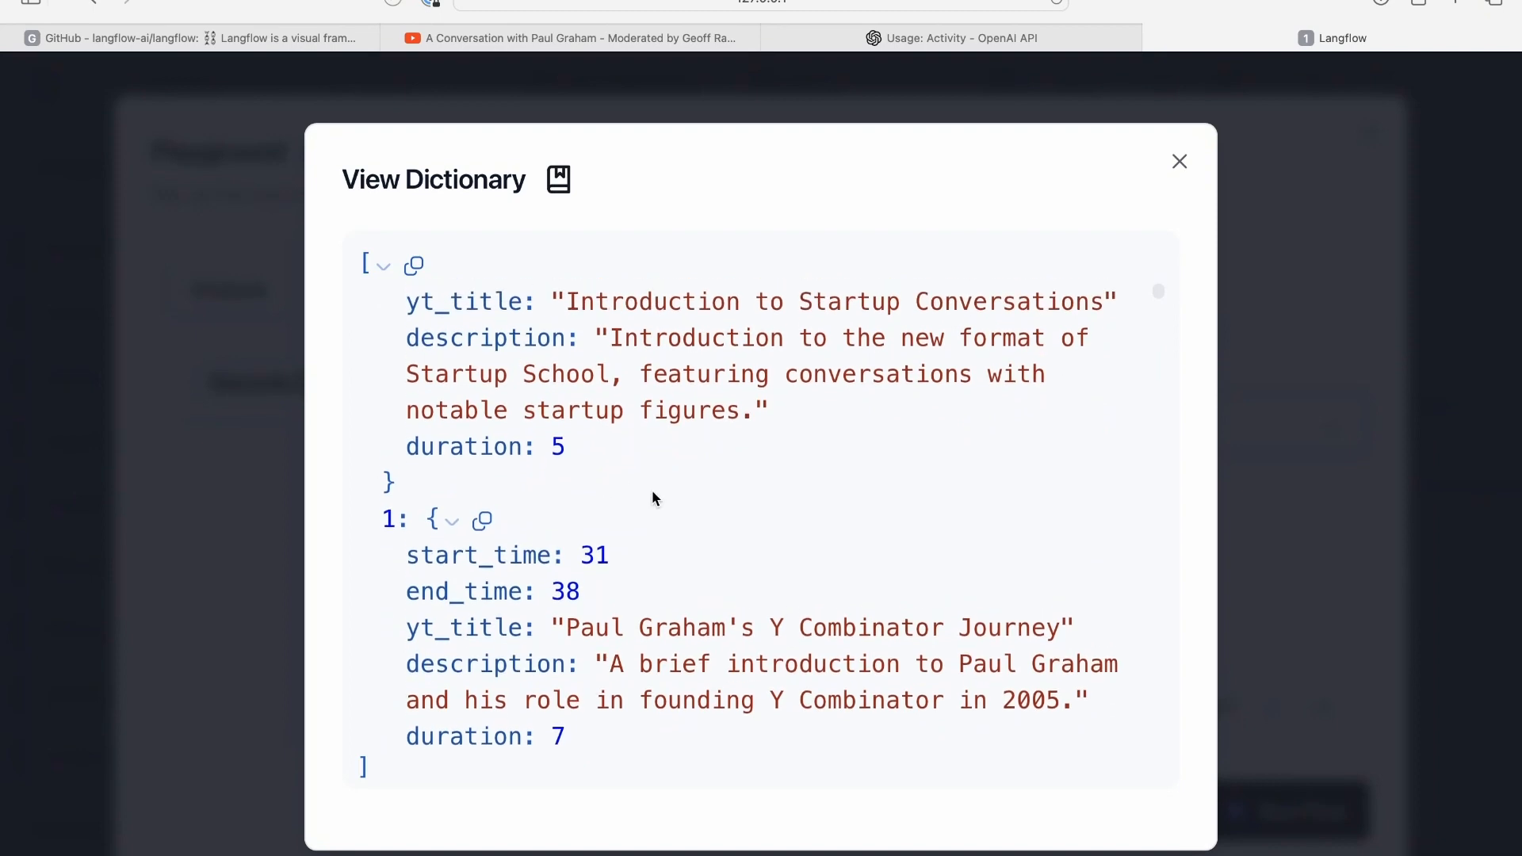
pyautogui.moveTo(552, 449); pyautogui.dragTo(585, 453)
pyautogui.scroll(-5, 684, 457)
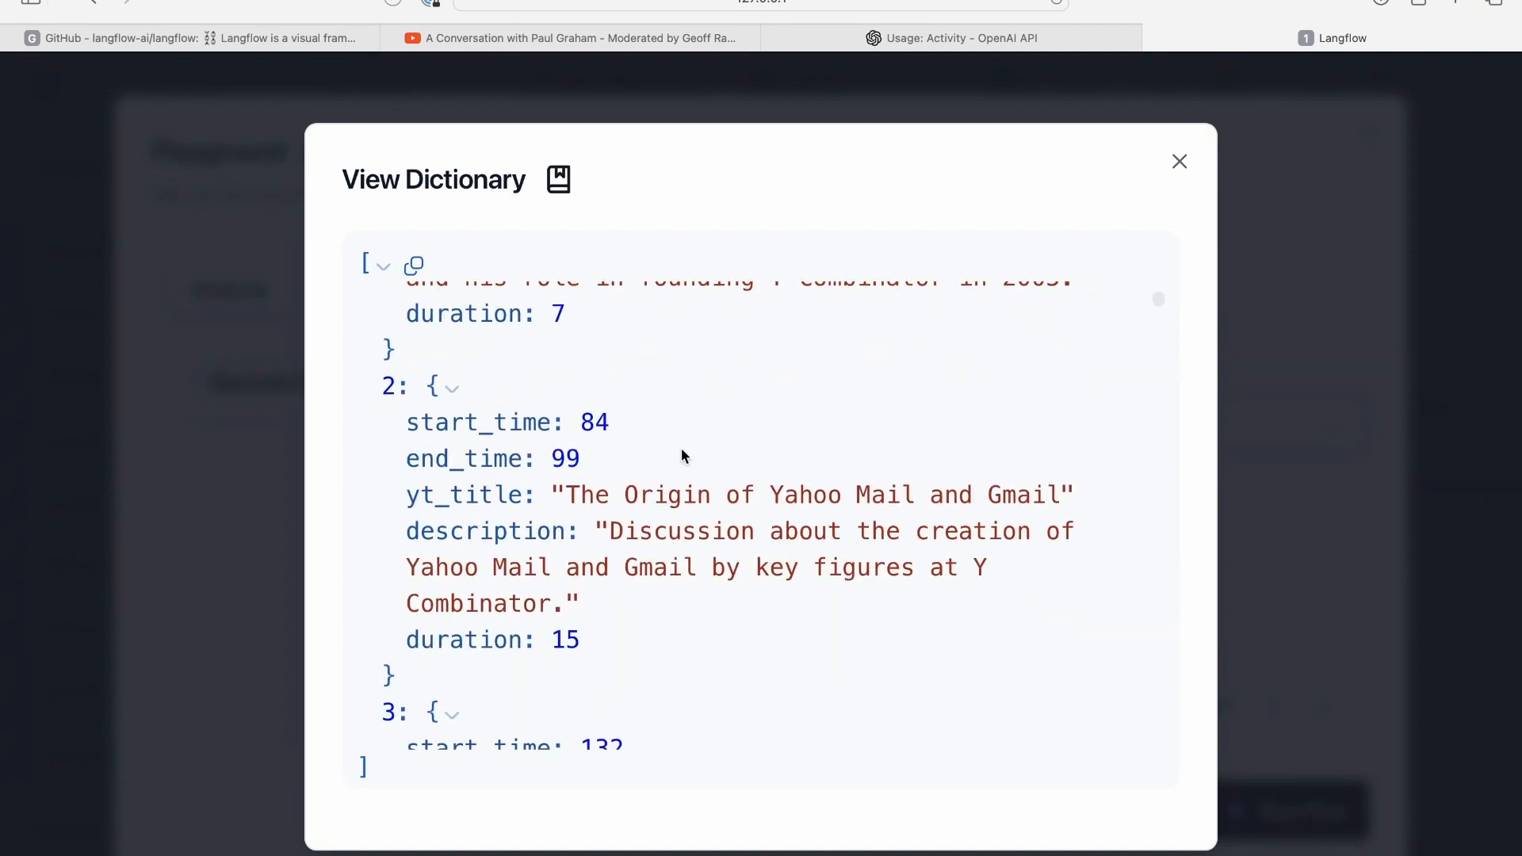
pyautogui.scroll(-15, 729, 672)
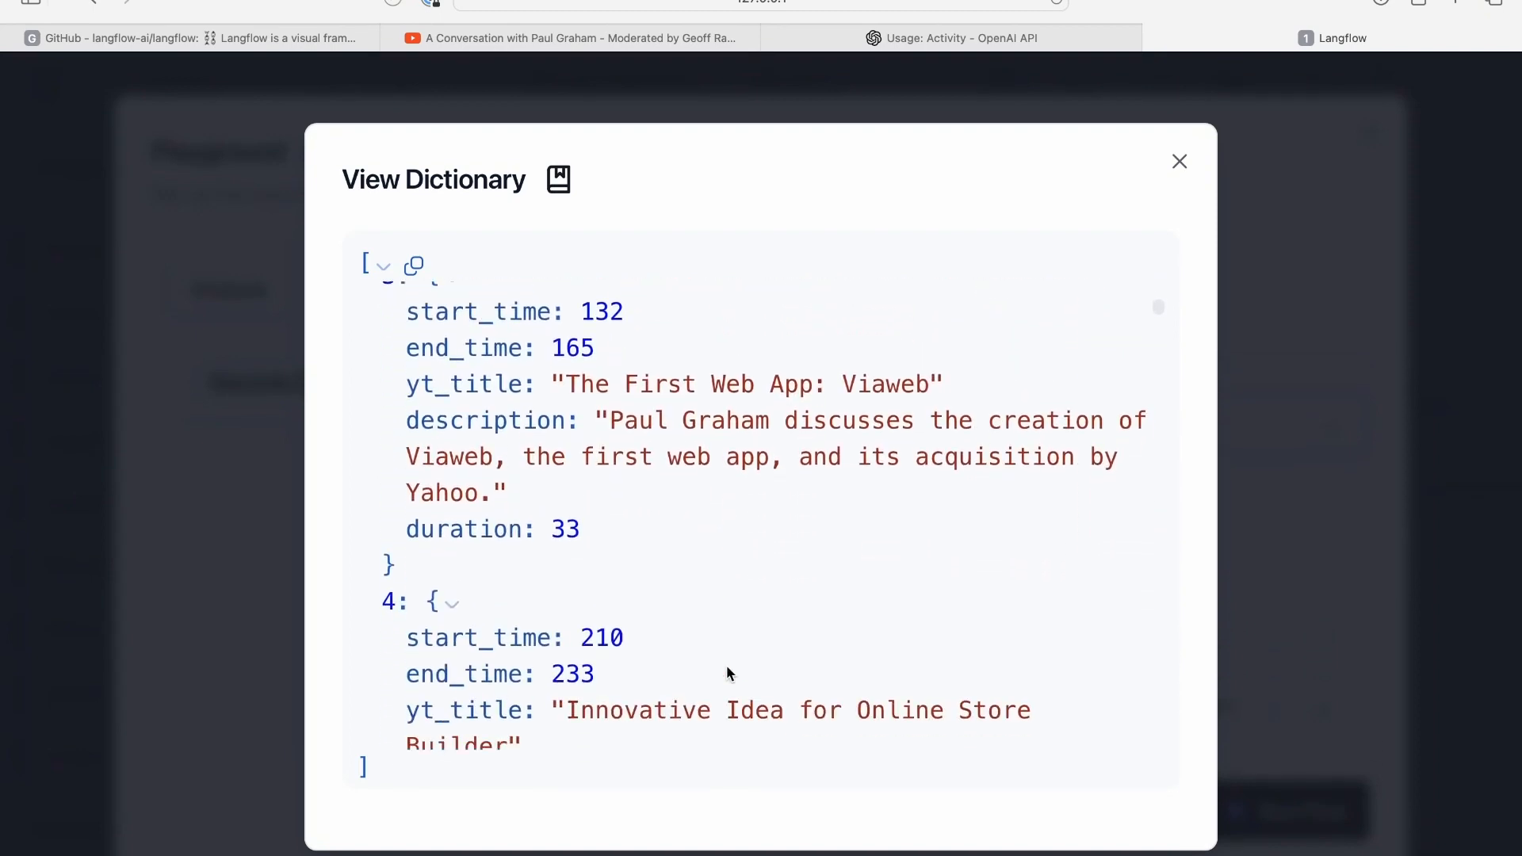
pyautogui.scroll(-15, 726, 667)
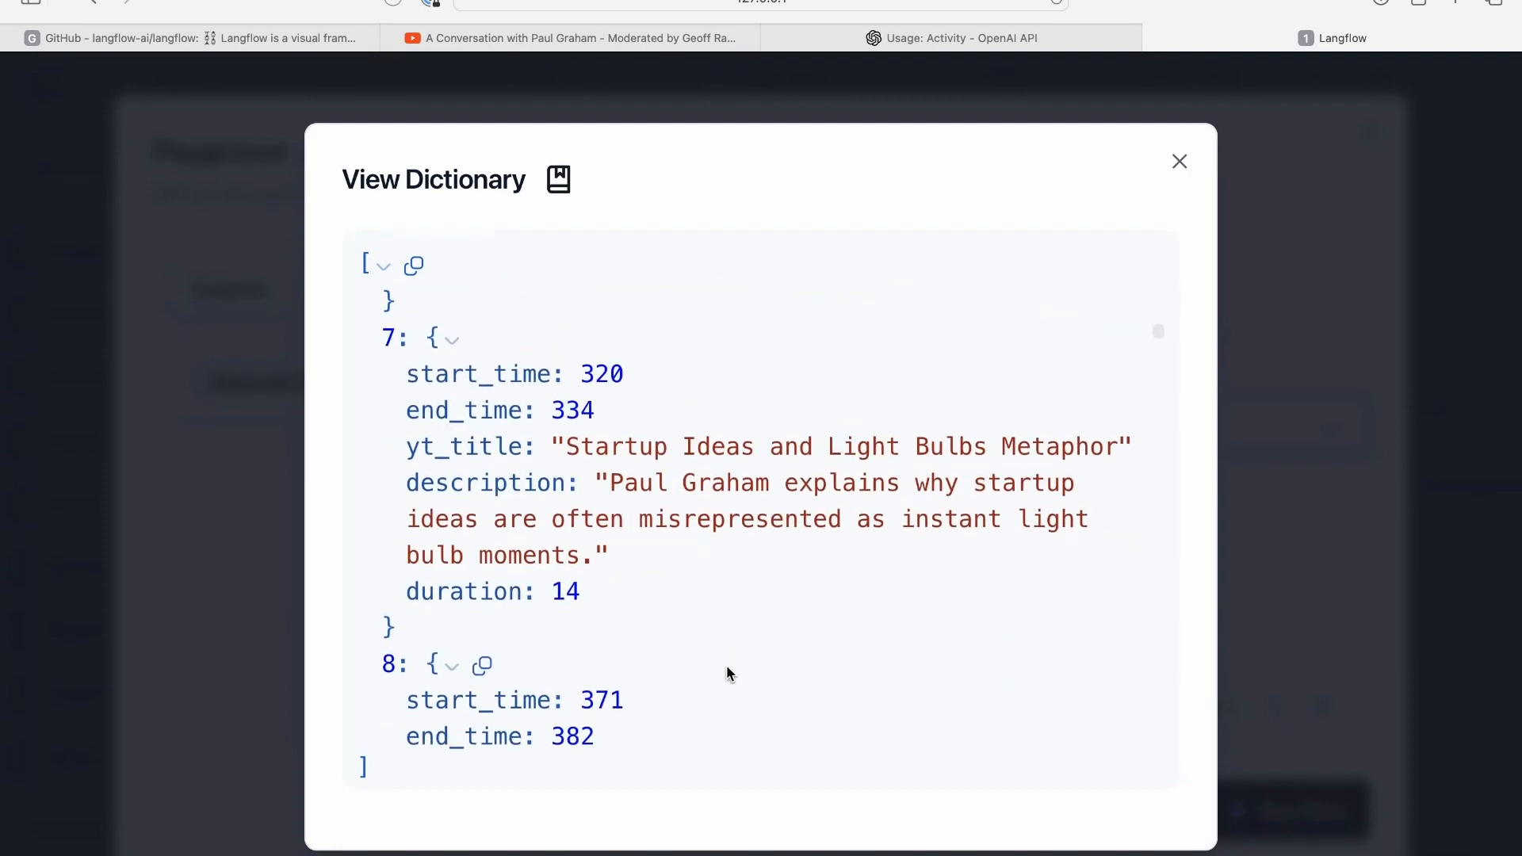
pyautogui.scroll(-12, 729, 672)
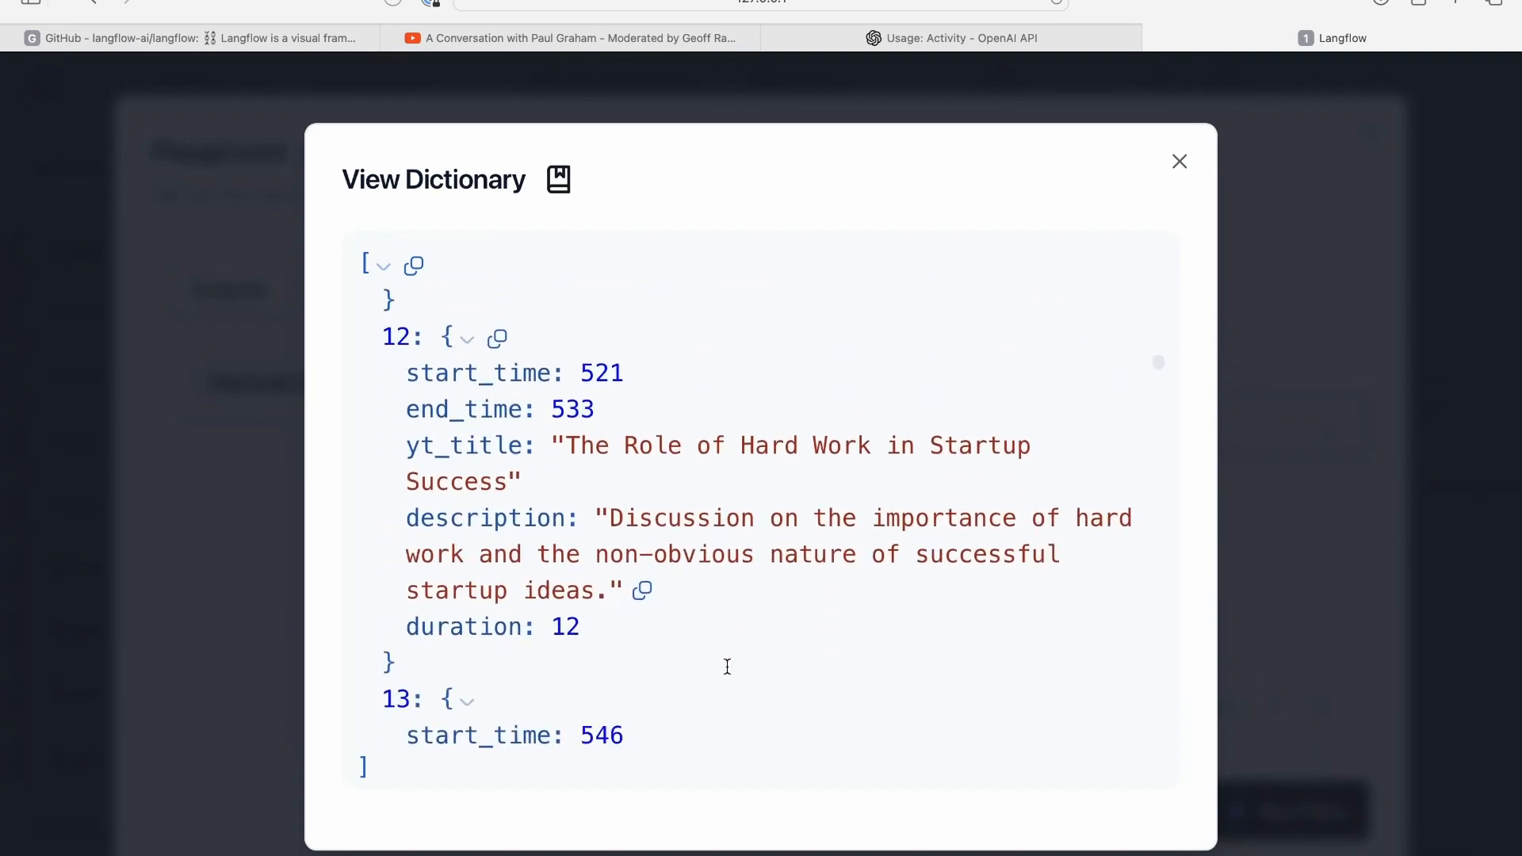
pyautogui.scroll(-12, 727, 667)
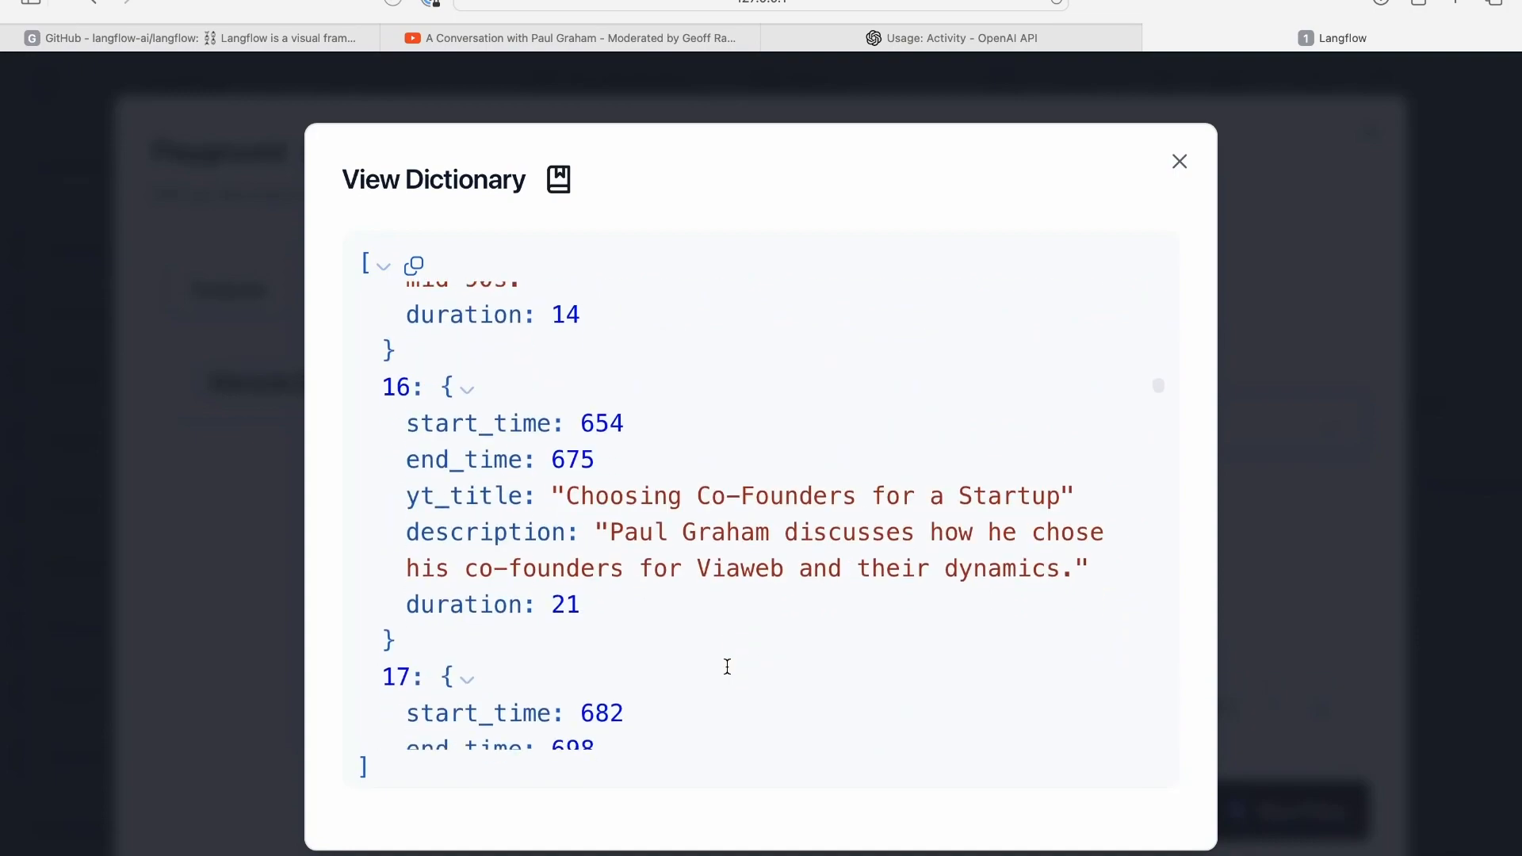
pyautogui.scroll(-9, 730, 672)
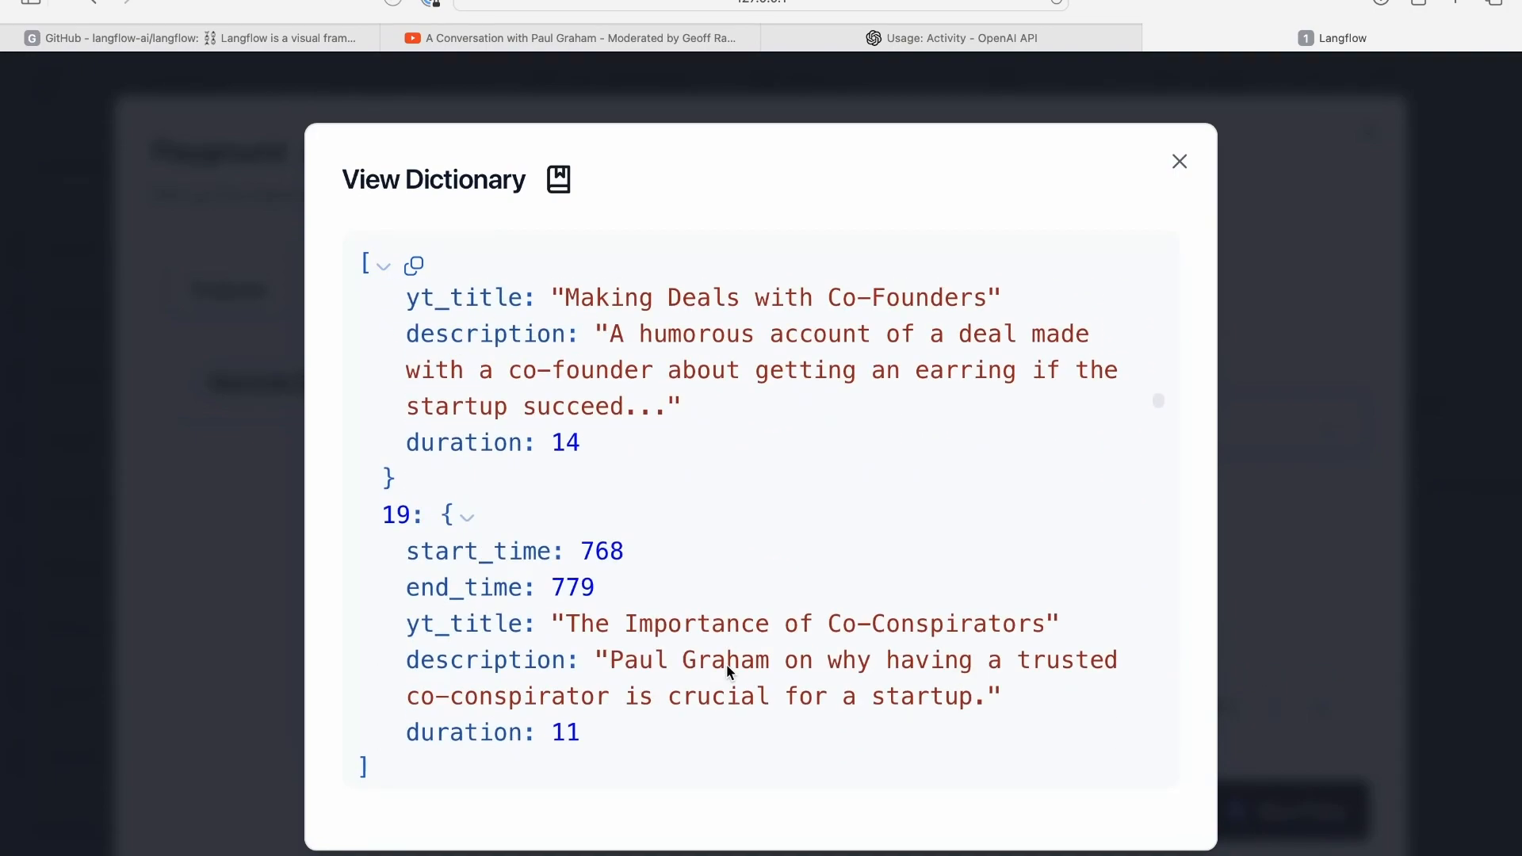
pyautogui.scroll(20, 802, 434)
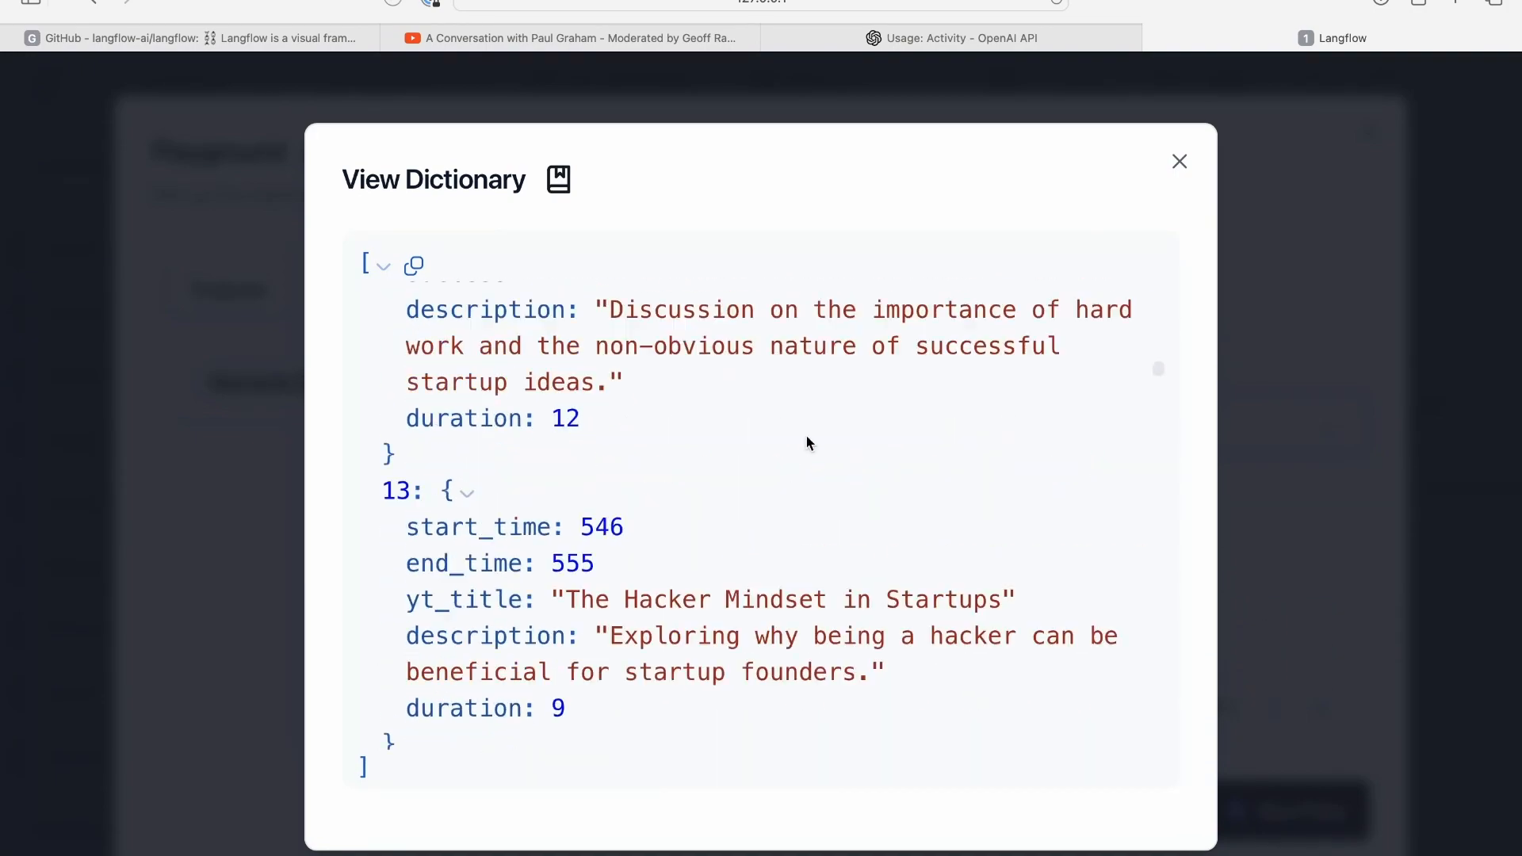
pyautogui.click(1179, 164)
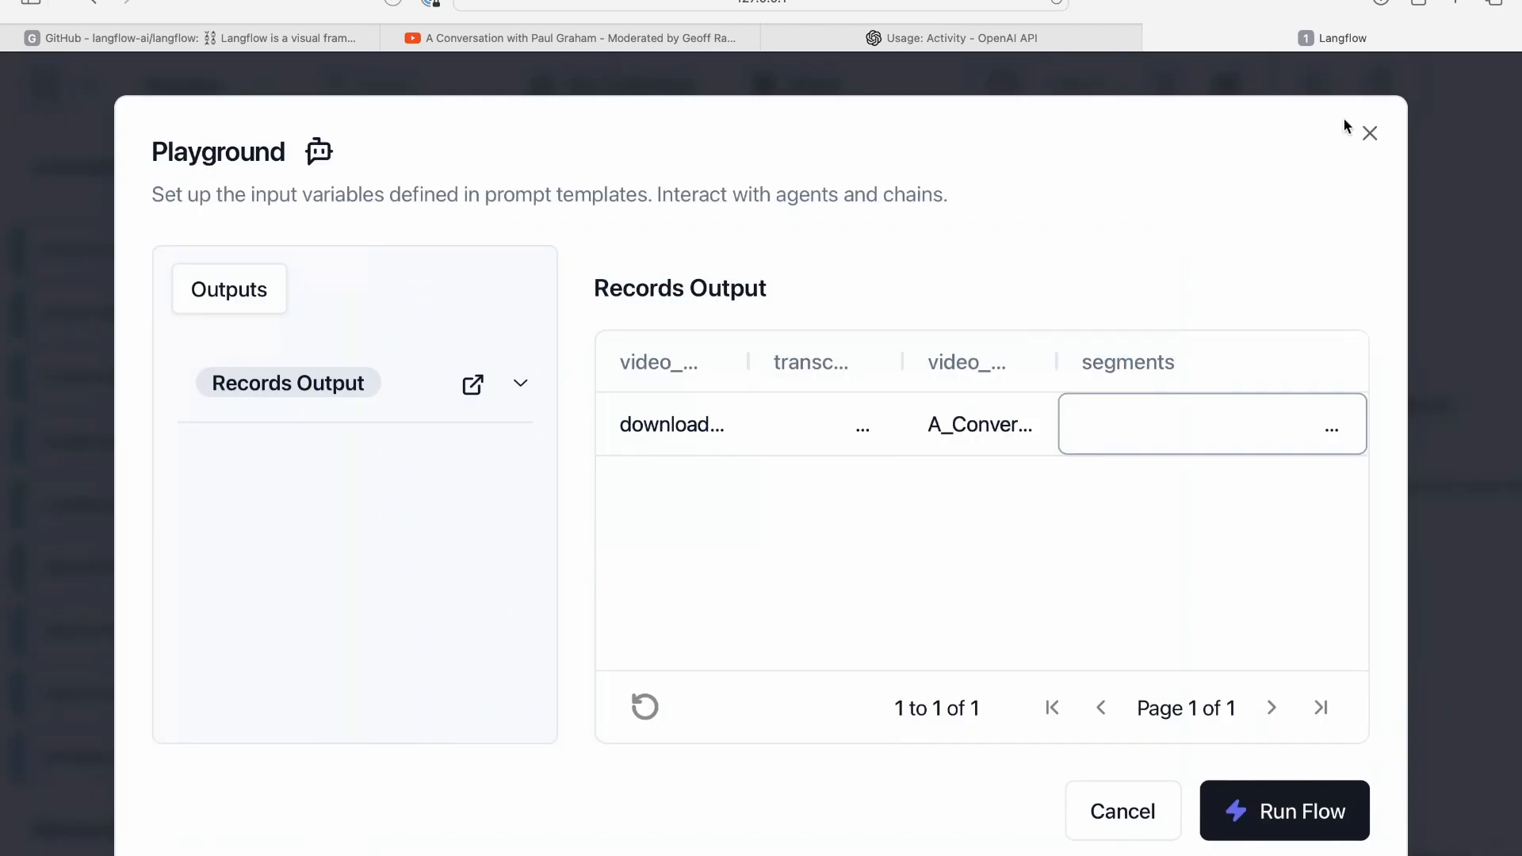
pyautogui.click(1370, 133)
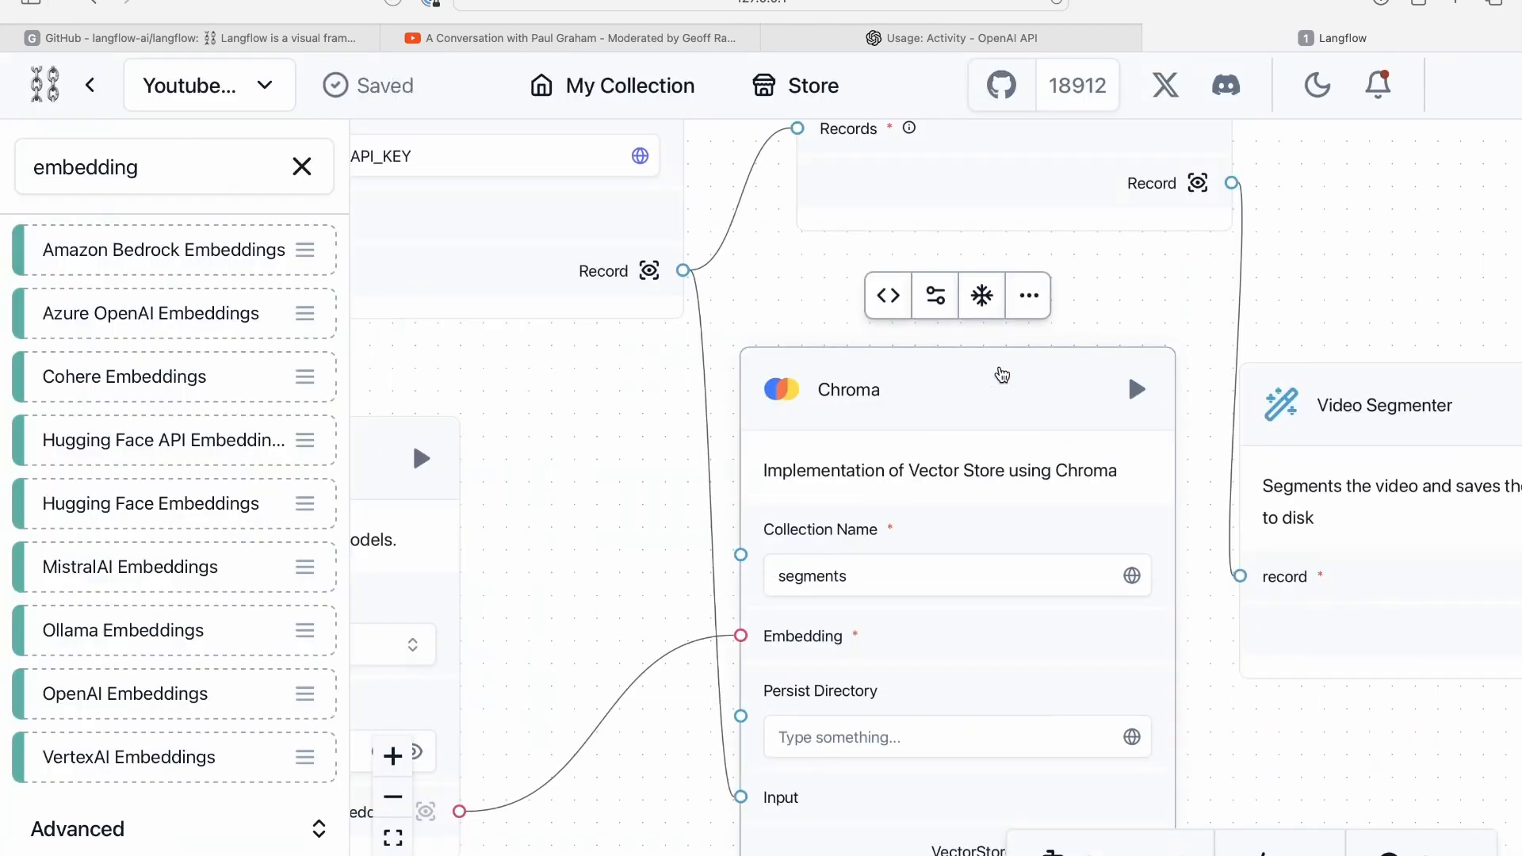
# - Delete the Chroma and Records Output components from the flow
pyautogui.press('BackSpace')
pyautogui.moveTo(1132, 428); pyautogui.dragTo(1030, 779)
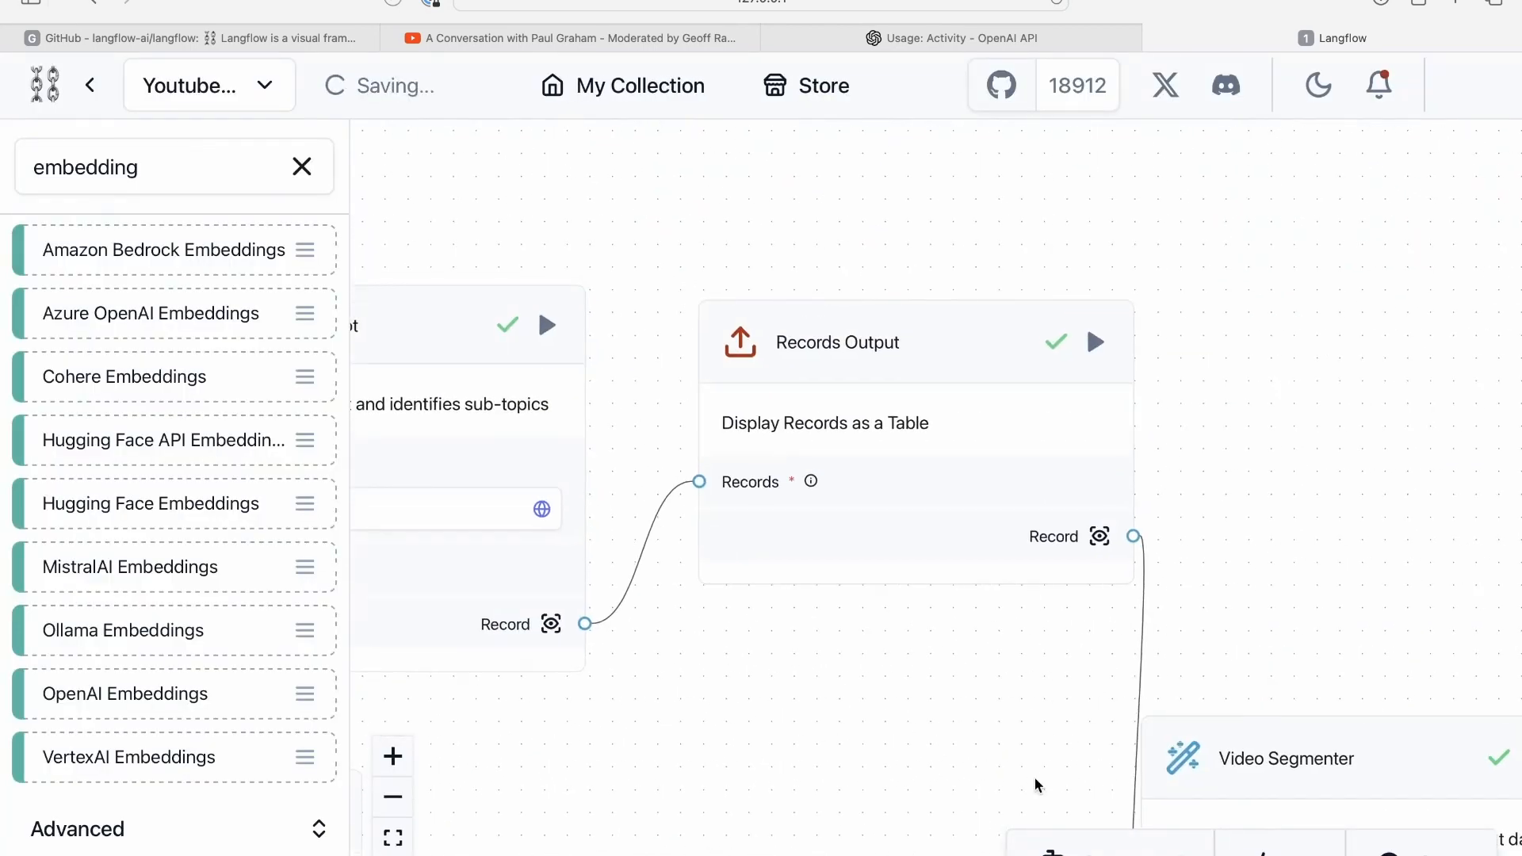
pyautogui.click(951, 340)
pyautogui.press('BackSpace')
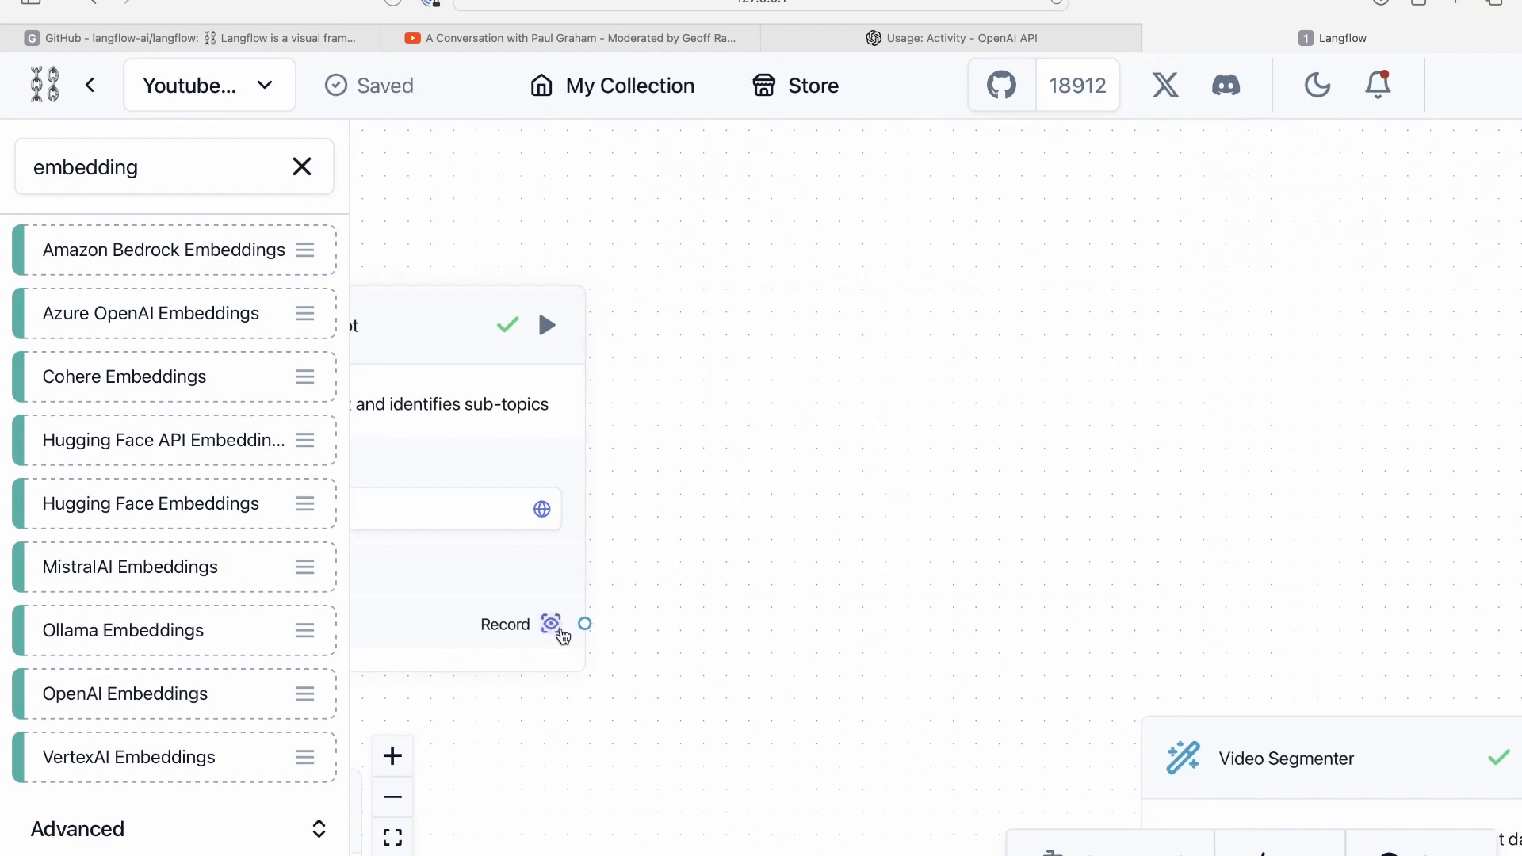
# - Connect Analyze Transcript's Record output directly to the Video Segmenter's record input
pyautogui.moveTo(713, 502); pyautogui.dragTo(716, 323)
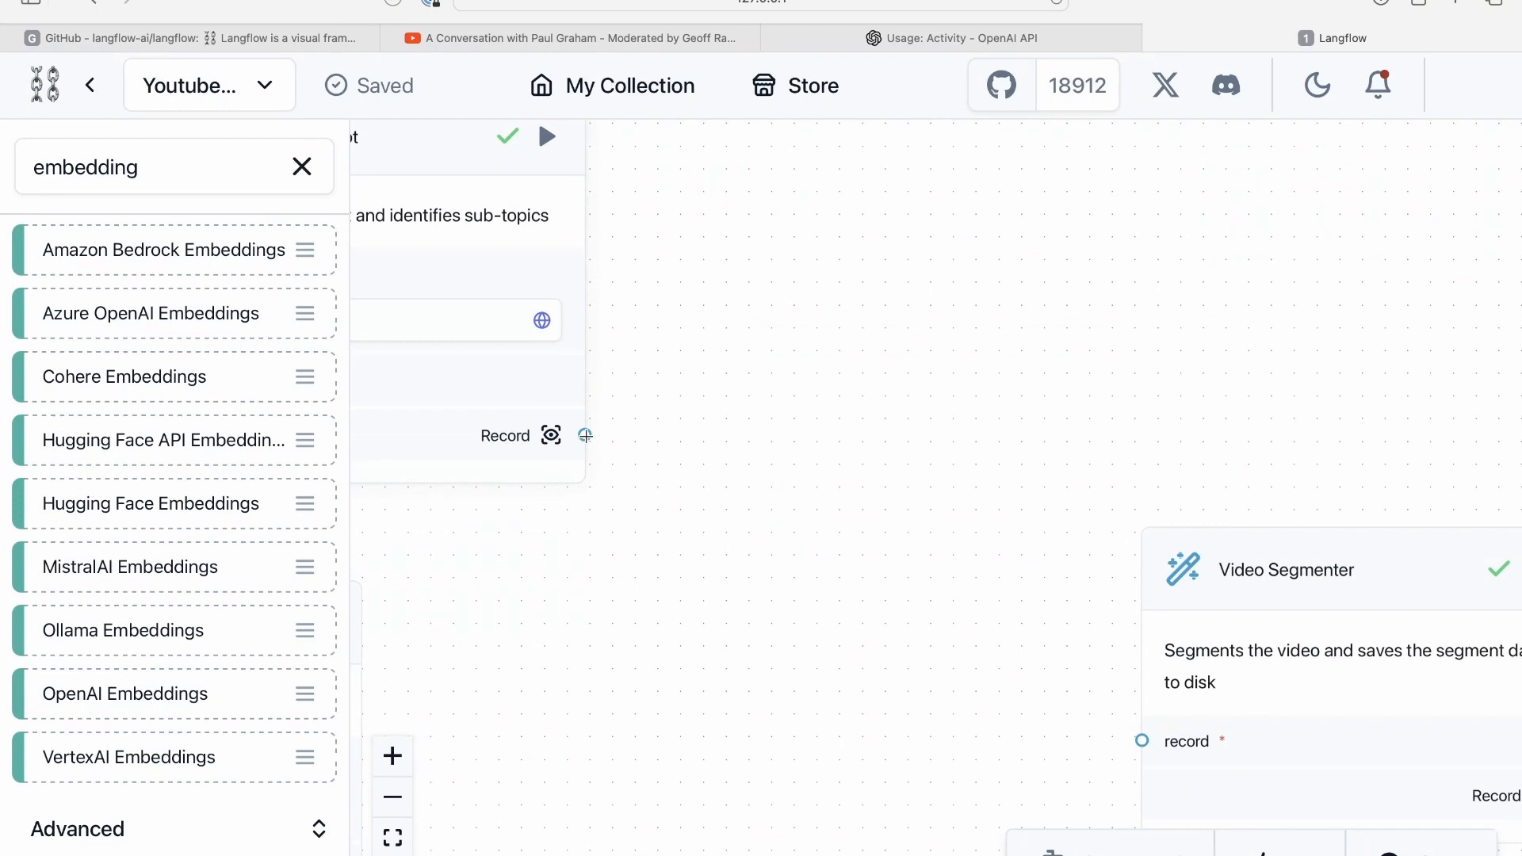
pyautogui.moveTo(585, 435); pyautogui.dragTo(1141, 741)
pyautogui.moveTo(1028, 455); pyautogui.dragTo(1265, 472)
pyautogui.moveTo(1134, 325); pyautogui.dragTo(1302, 355)
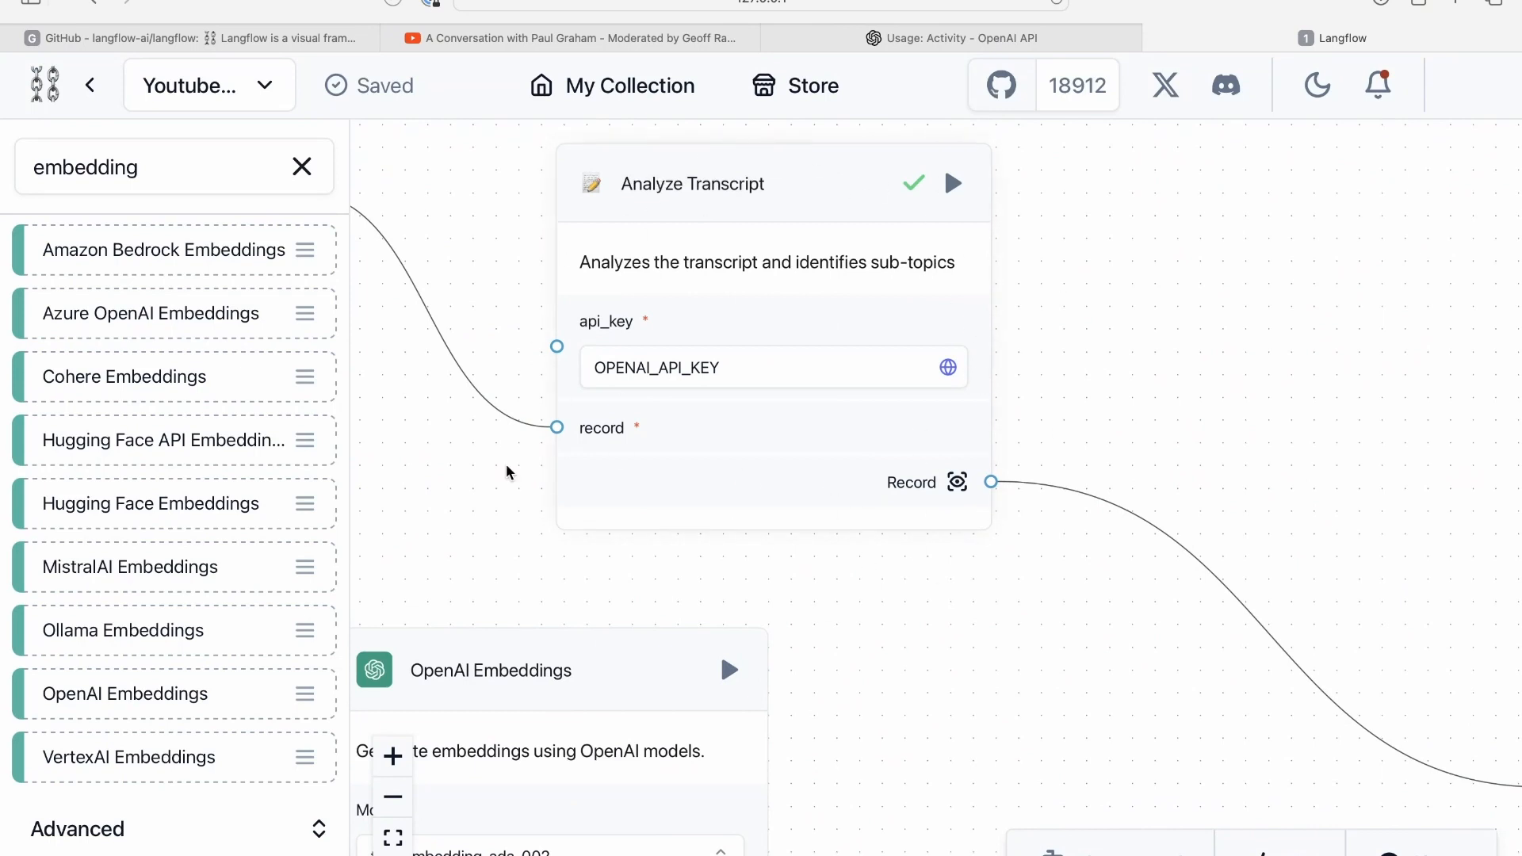
# - Clear the component search and add a Prompt component beside Analyze Transcript
pyautogui.click(302, 168)
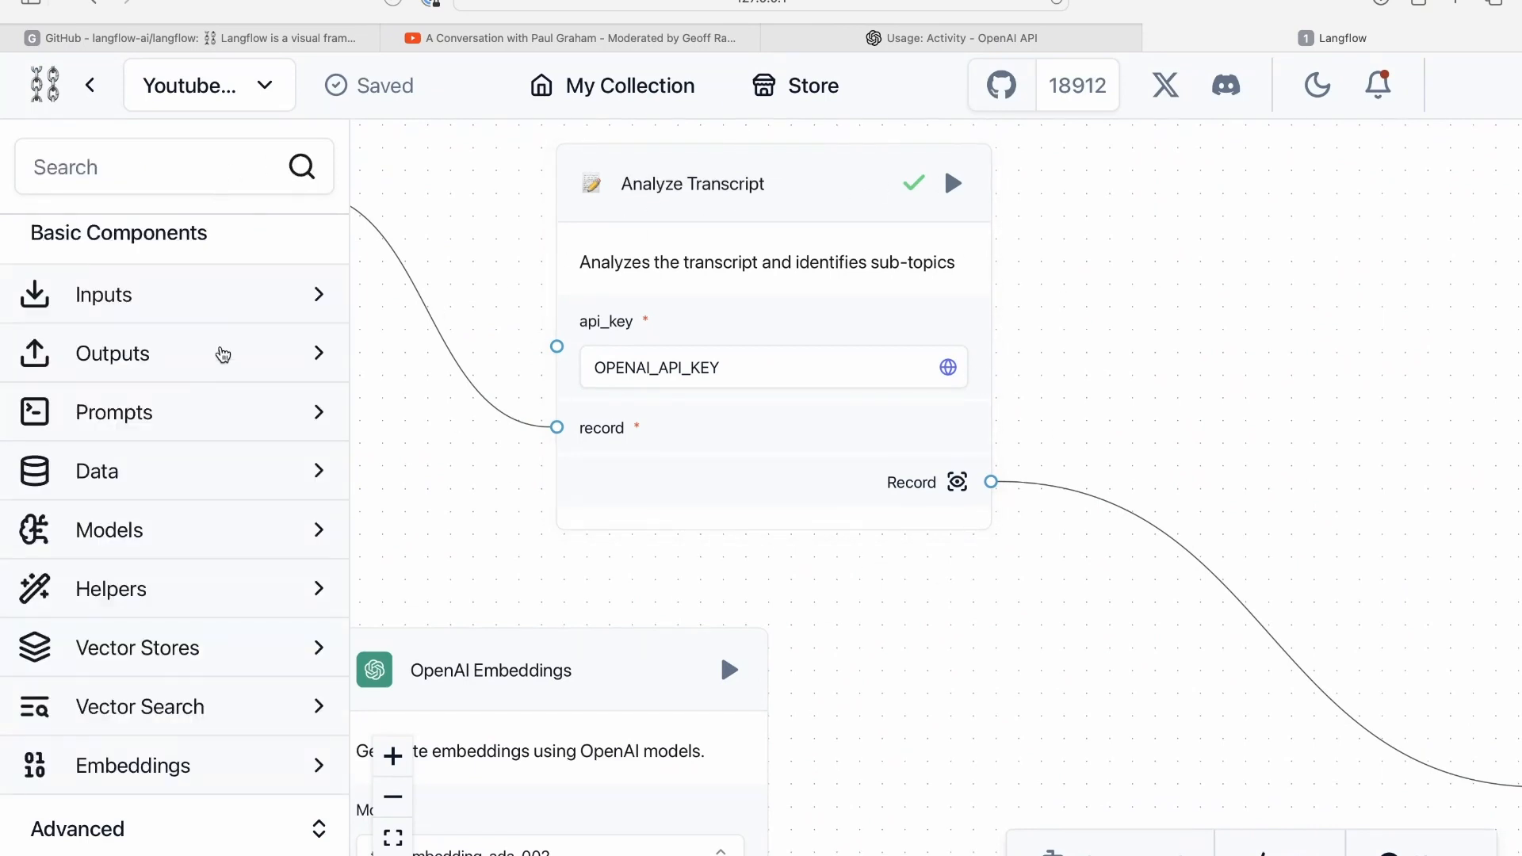
pyautogui.click(171, 317)
pyautogui.moveTo(95, 450); pyautogui.dragTo(903, 297)
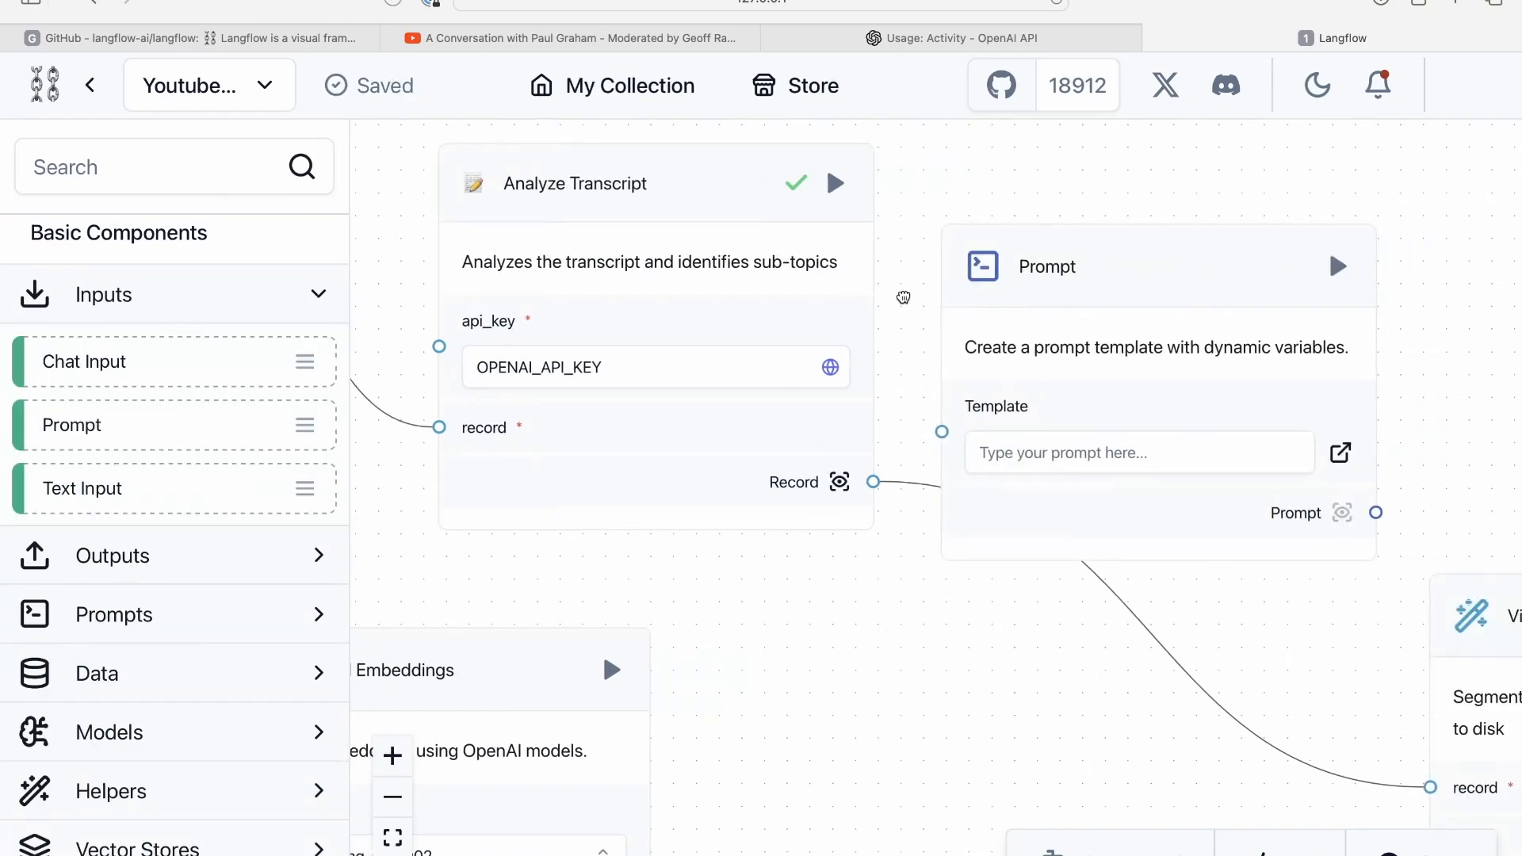
pyautogui.moveTo(399, 451); pyautogui.dragTo(929, 443)
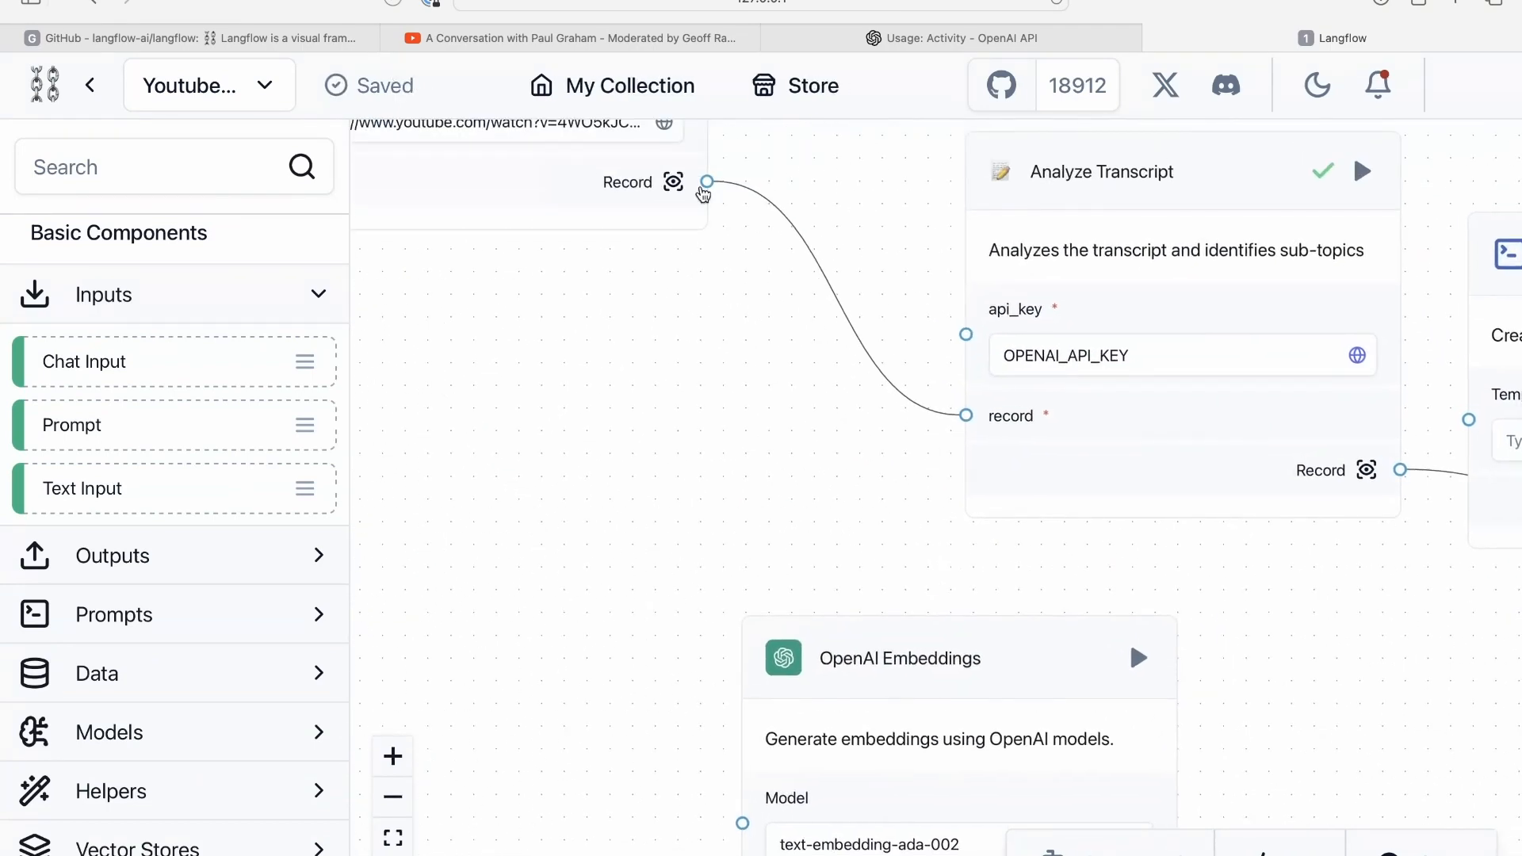
pyautogui.moveTo(697, 384); pyautogui.dragTo(132, 349)
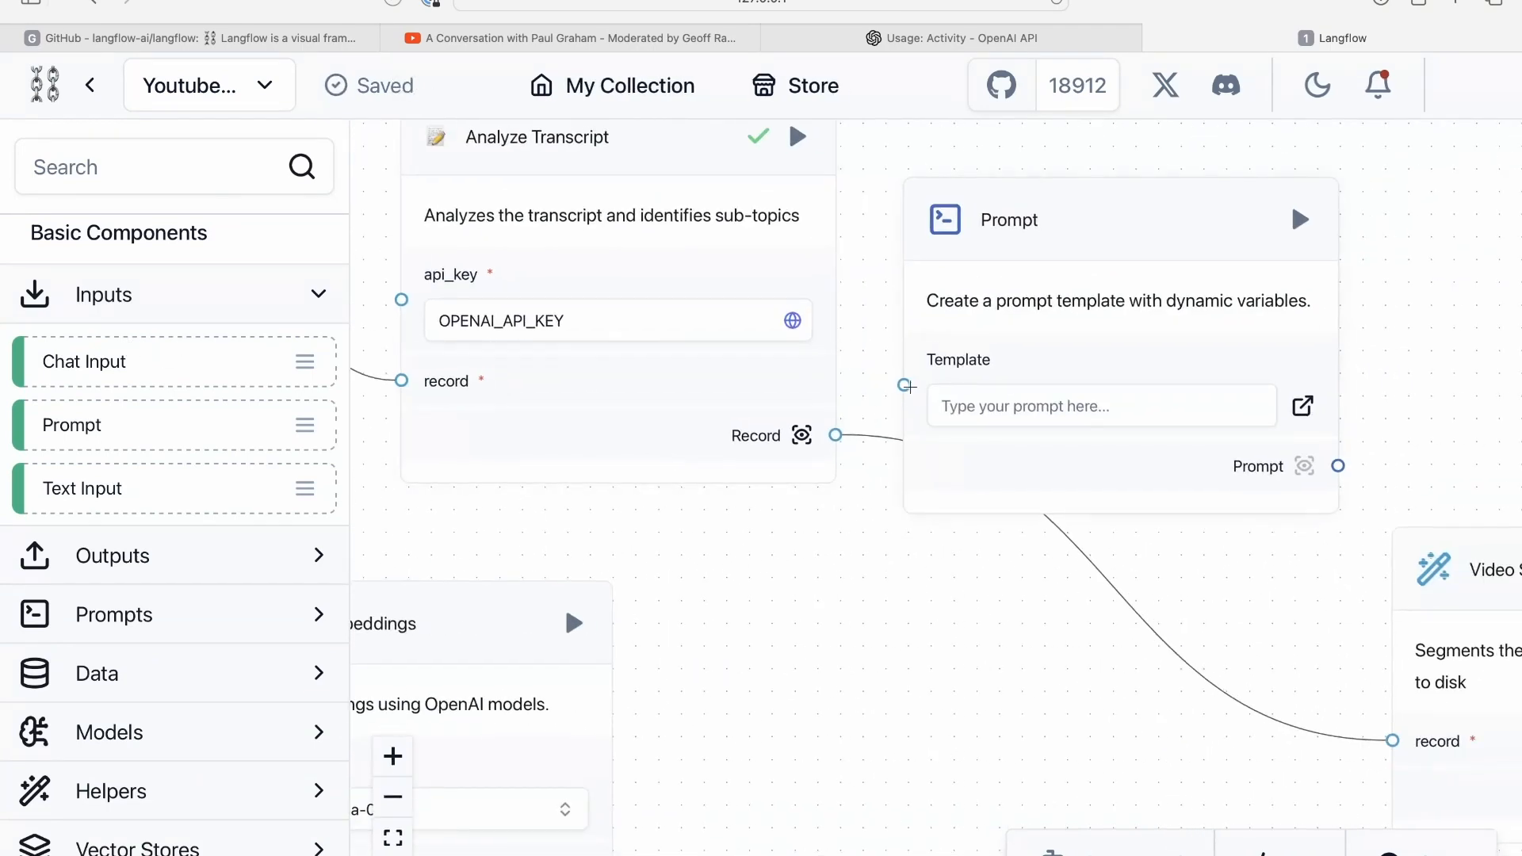
# - View the Prompt component's empty template editor, then delete the component without entering a template
pyautogui.click(1018, 405)
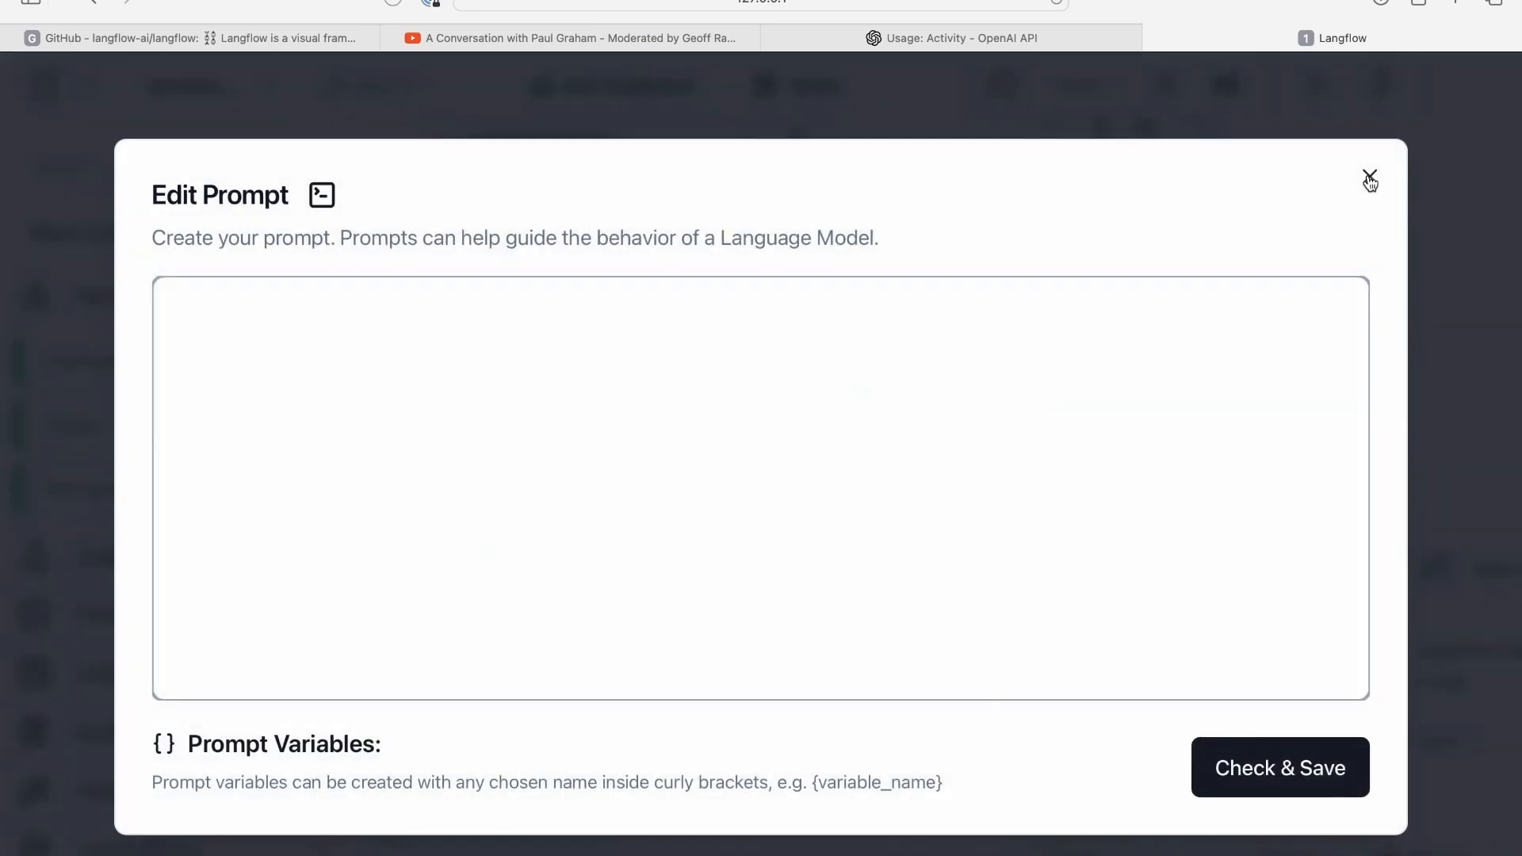
pyautogui.click(1368, 187)
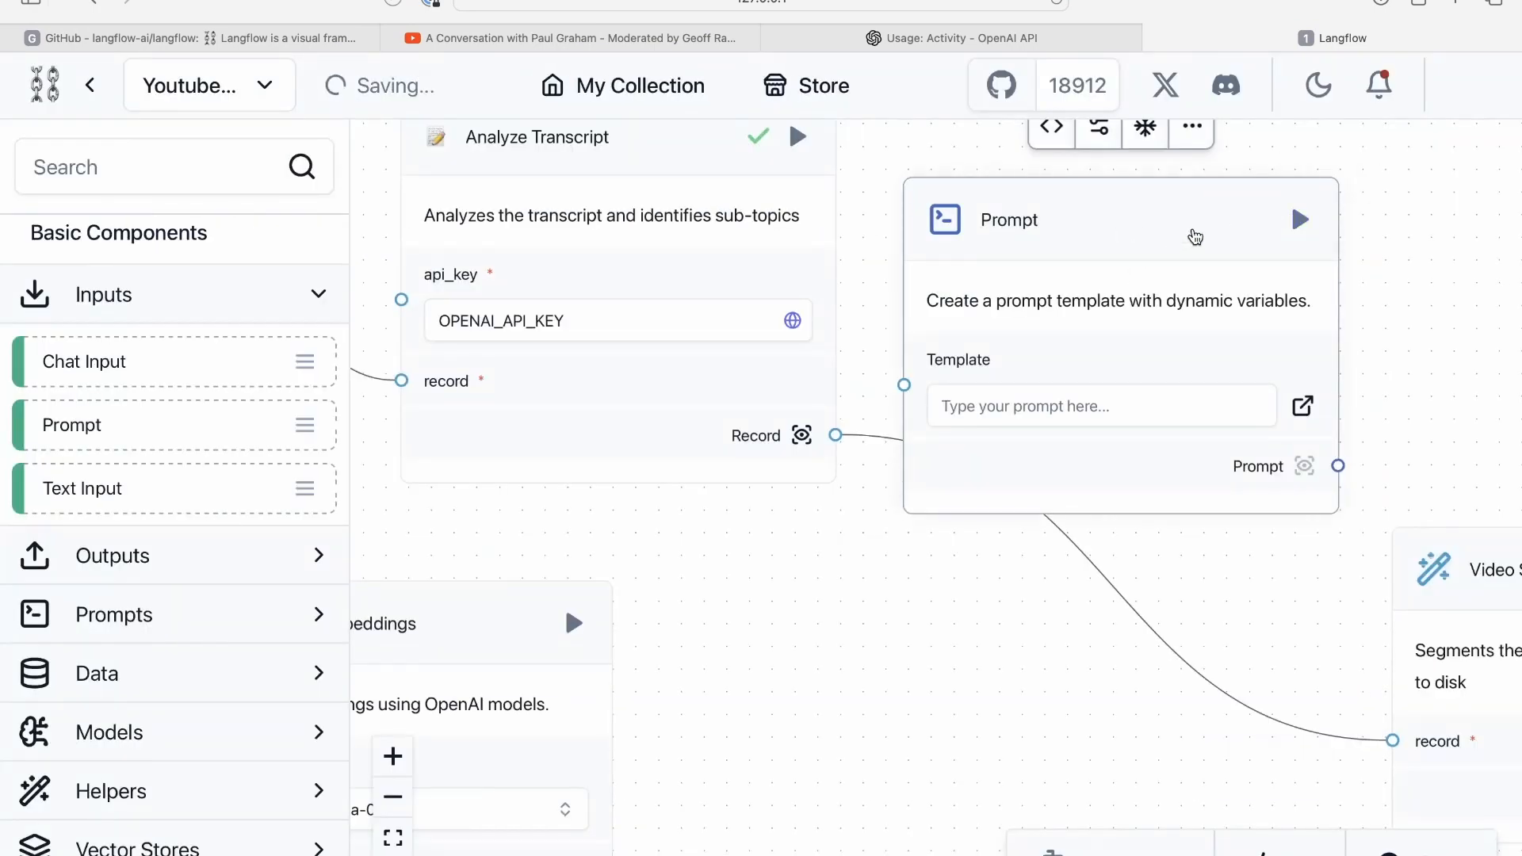
pyautogui.press('BackSpace')
# - Delete the OpenAI Embeddings component below Analyze Transcript
pyautogui.moveTo(1112, 310); pyautogui.dragTo(1060, 351)
pyautogui.scroll(-4, 530, 608)
pyautogui.hscroll(-4, 529, 608)
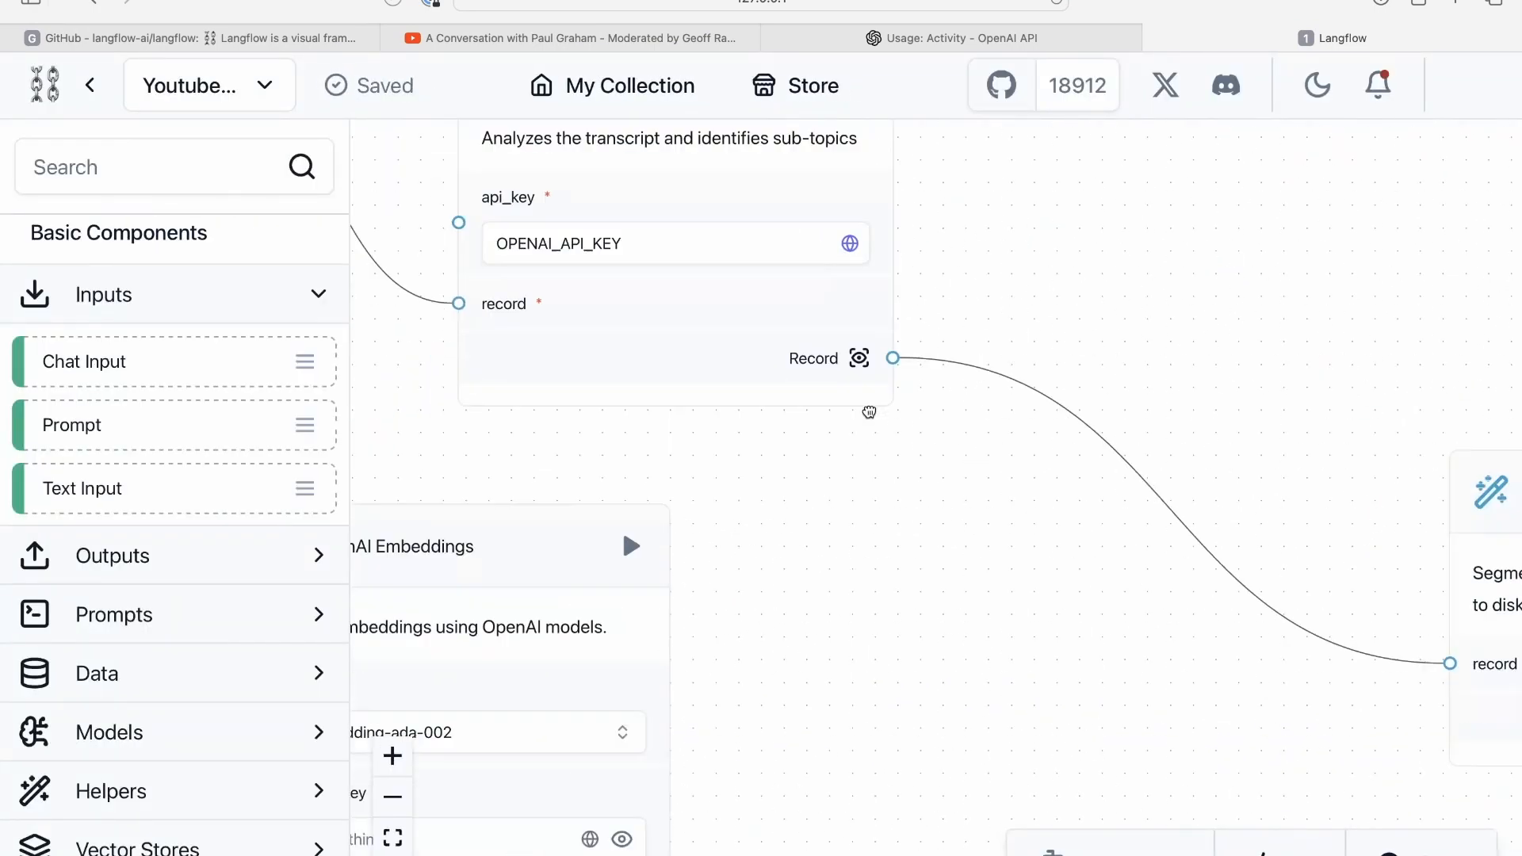
pyautogui.click(534, 489)
pyautogui.press('BackSpace')
# - Open the flow's API code and examine the cURL command and the Python API script
pyautogui.moveTo(885, 527); pyautogui.dragTo(935, 855)
pyautogui.moveTo(1104, 600); pyautogui.dragTo(896, 435)
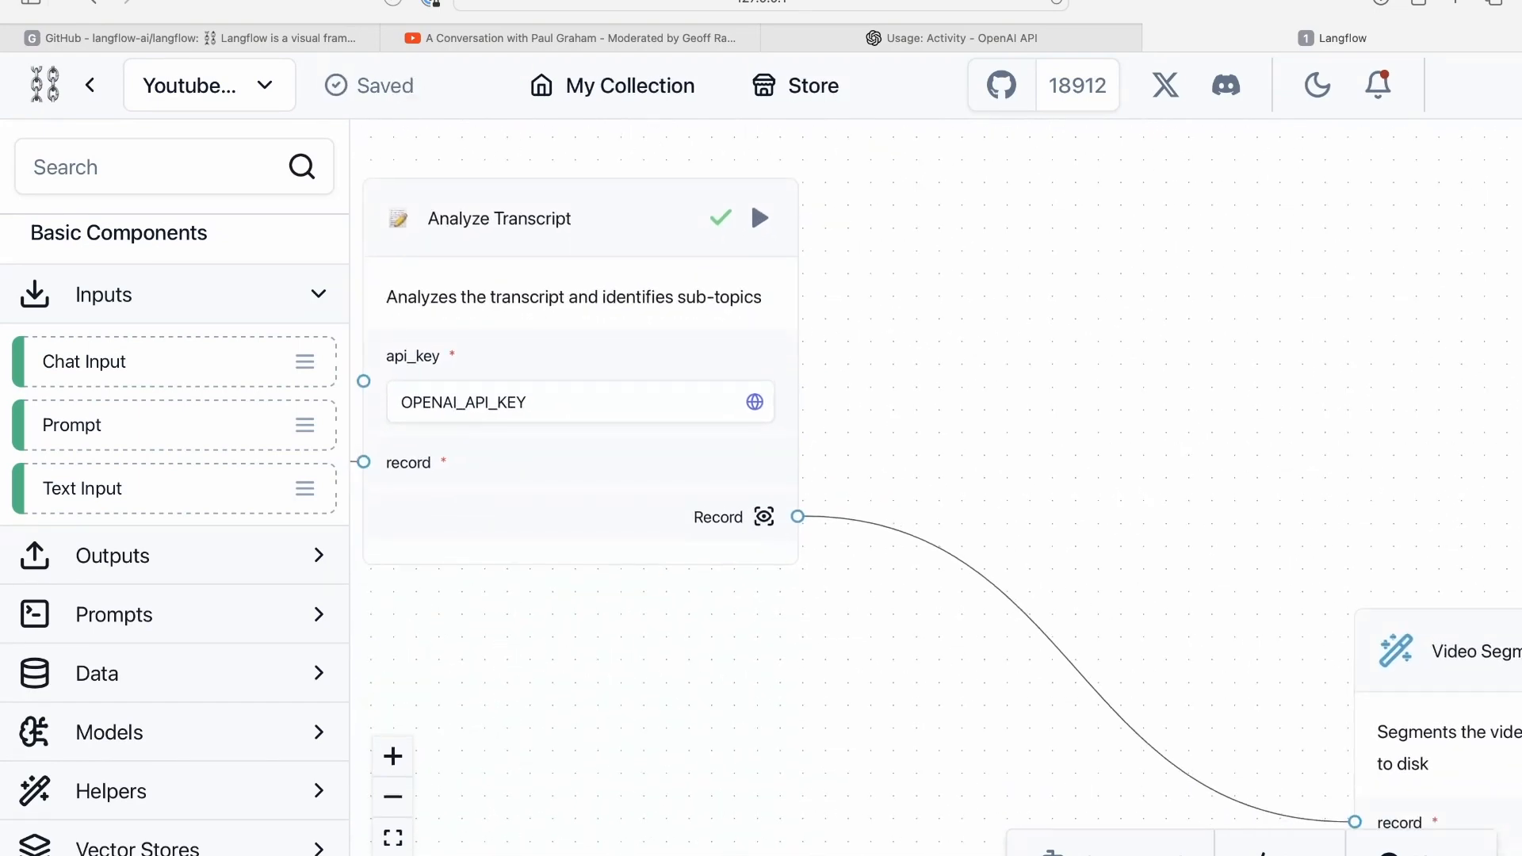
pyautogui.click(1279, 849)
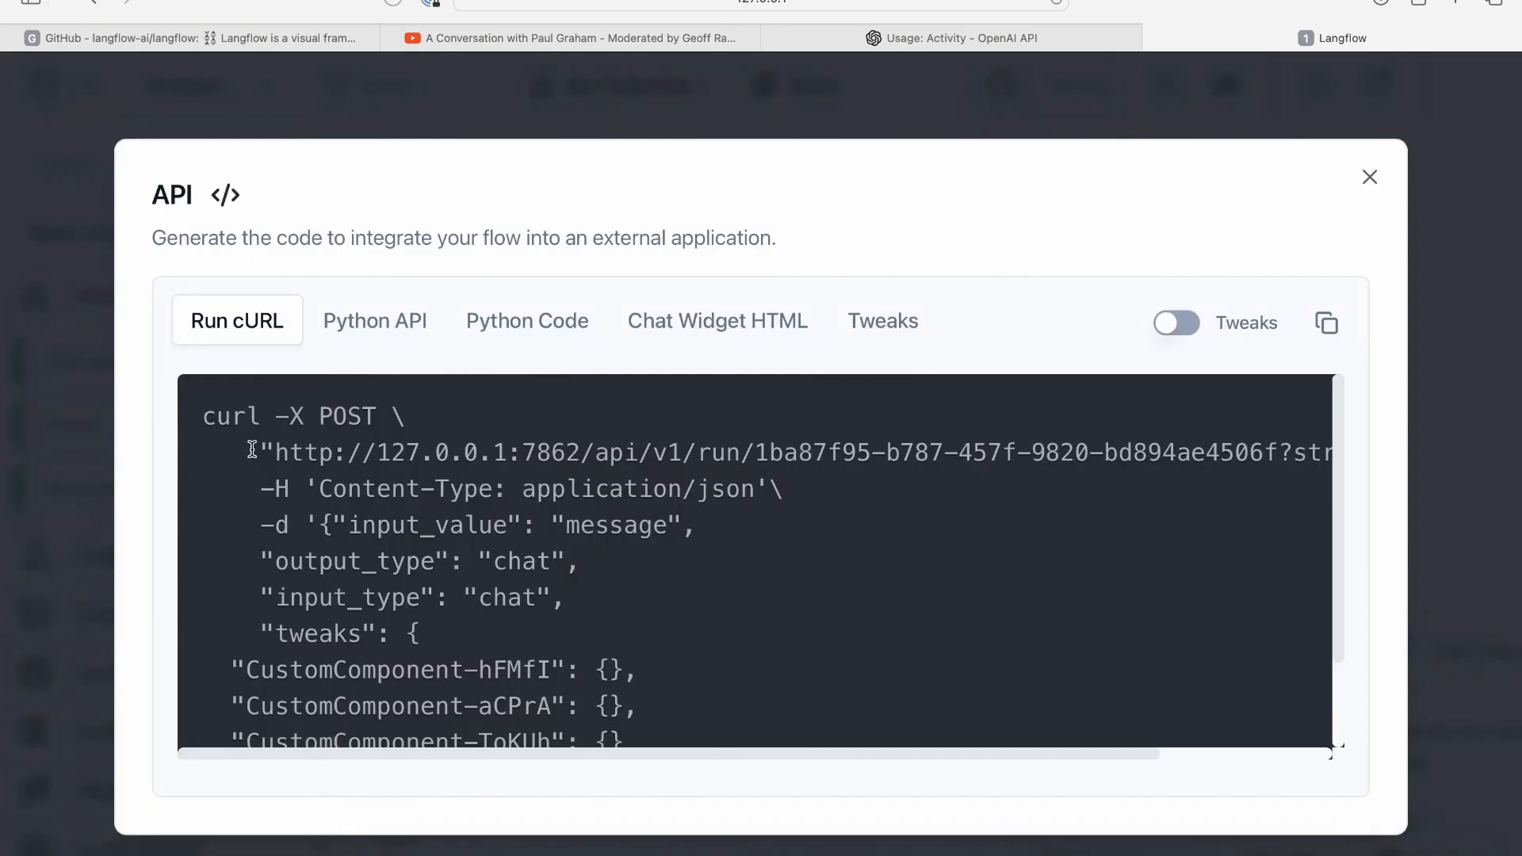
pyautogui.click(341, 321)
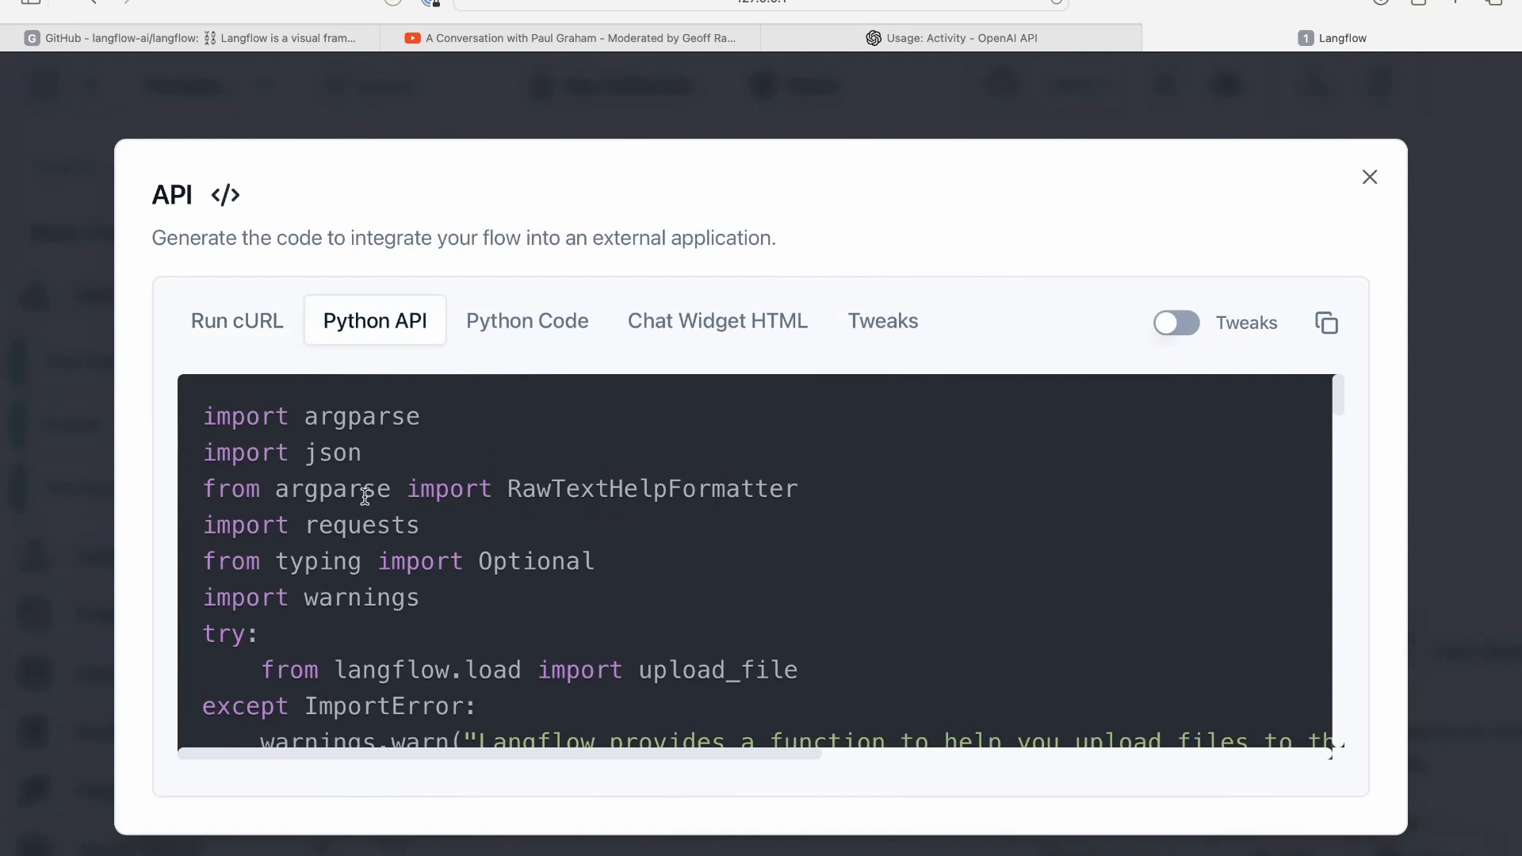
pyautogui.scroll(-20, 364, 496)
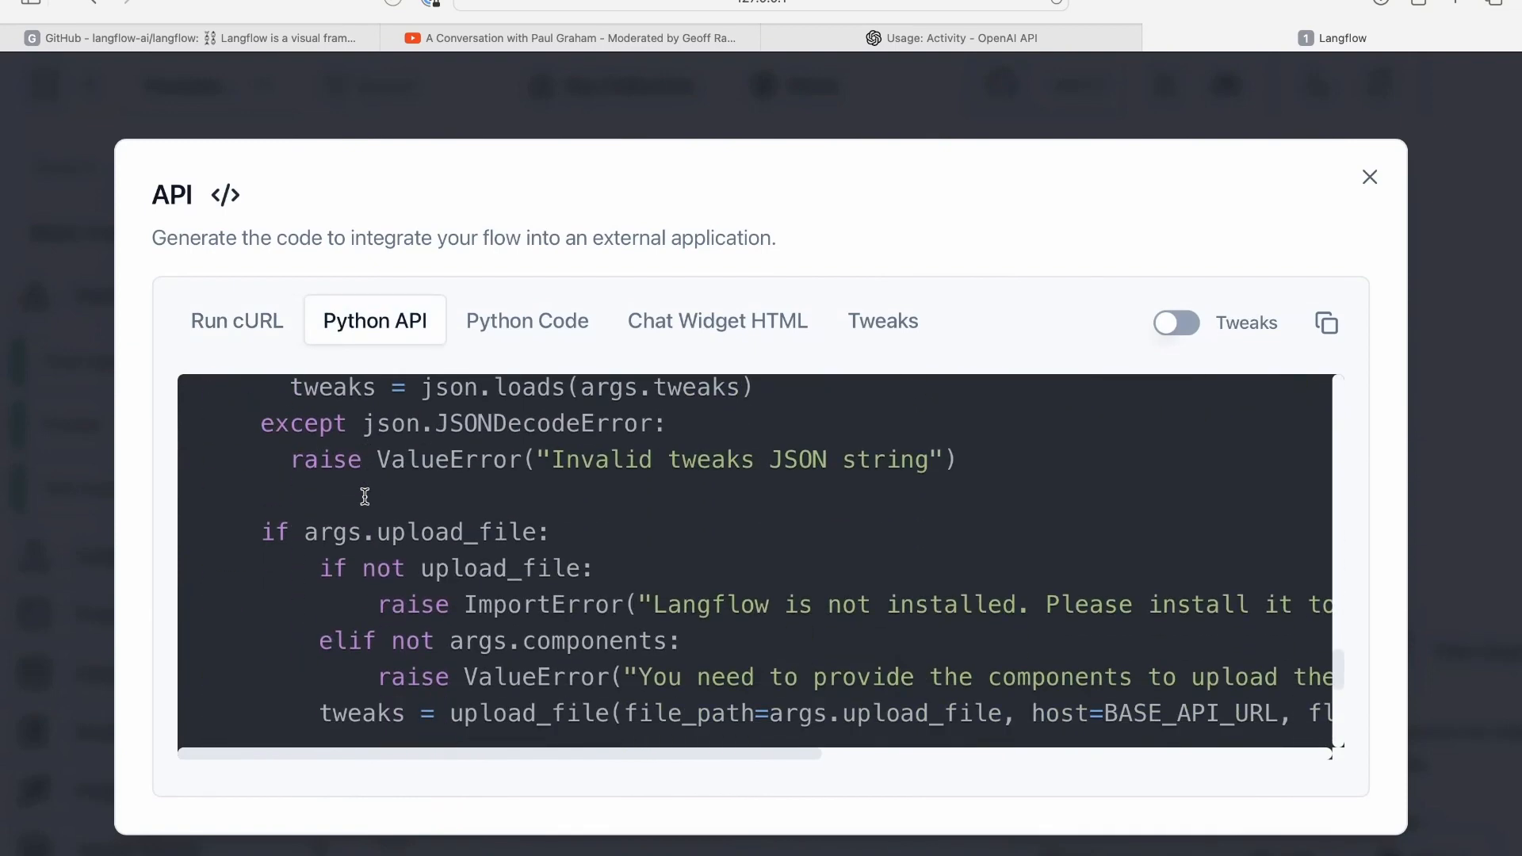
pyautogui.scroll(15, 364, 497)
pyautogui.scroll(3, 367, 503)
pyautogui.scroll(10, 987, 558)
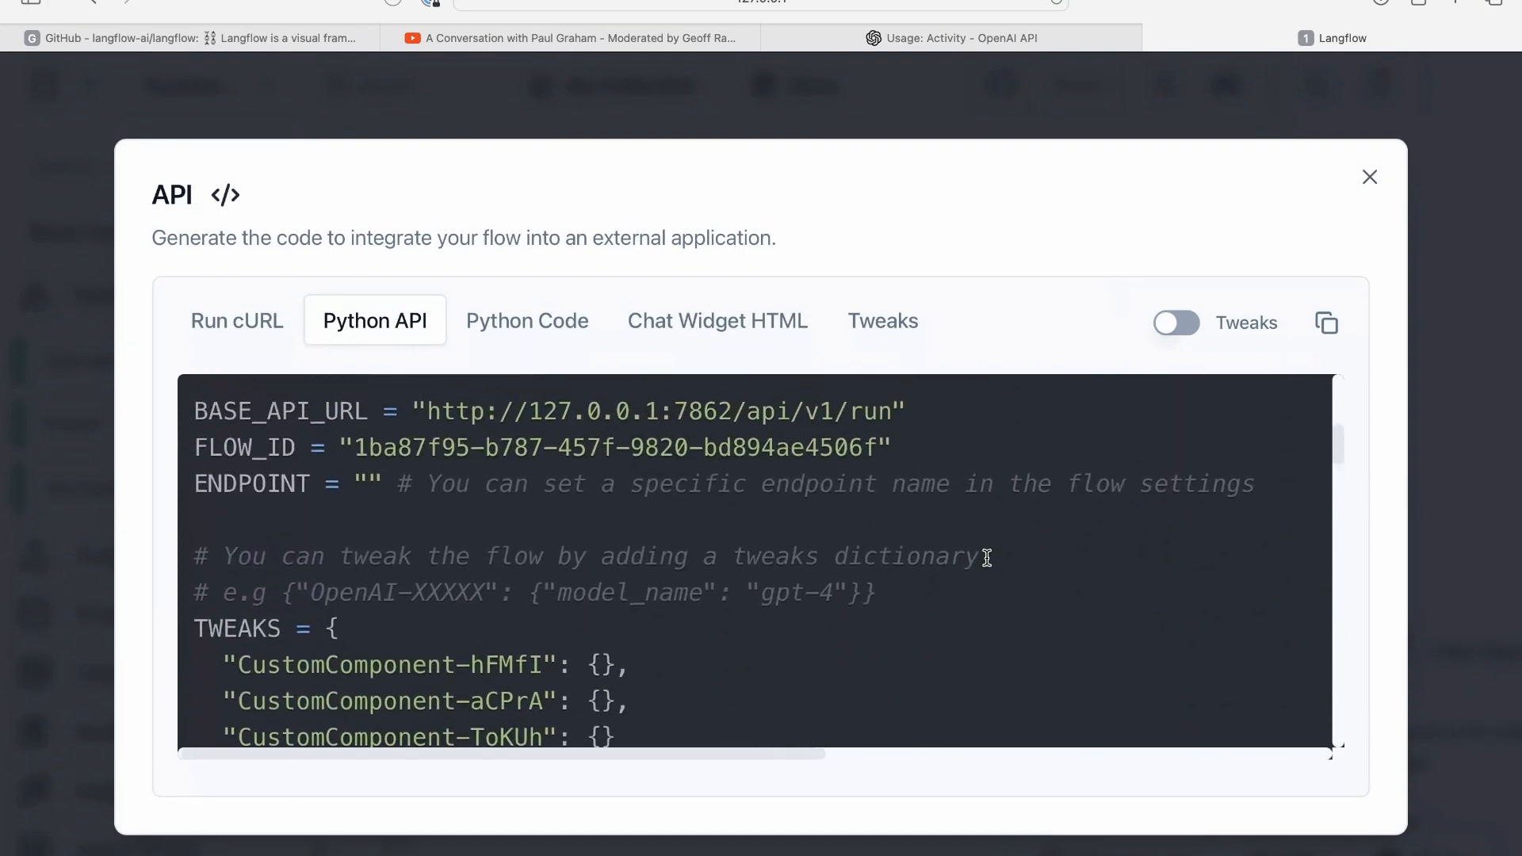
# - Highlight the FLOW_ID and BASE_API_URL lines in the Python API code
pyautogui.scroll(-5, 941, 547)
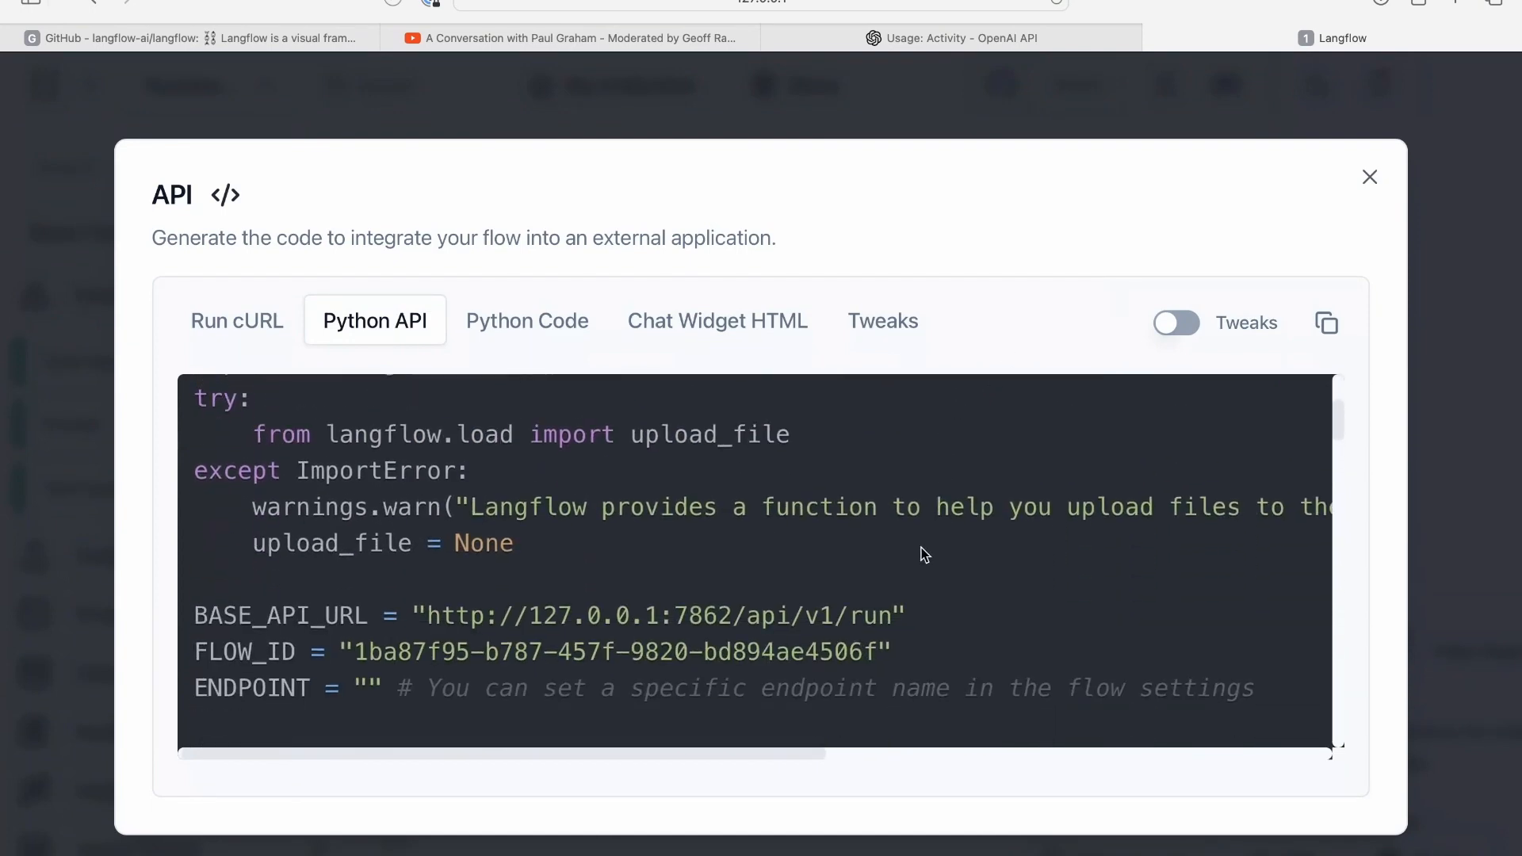
pyautogui.tripleClick(460, 650)
pyautogui.tripleClick(563, 624)
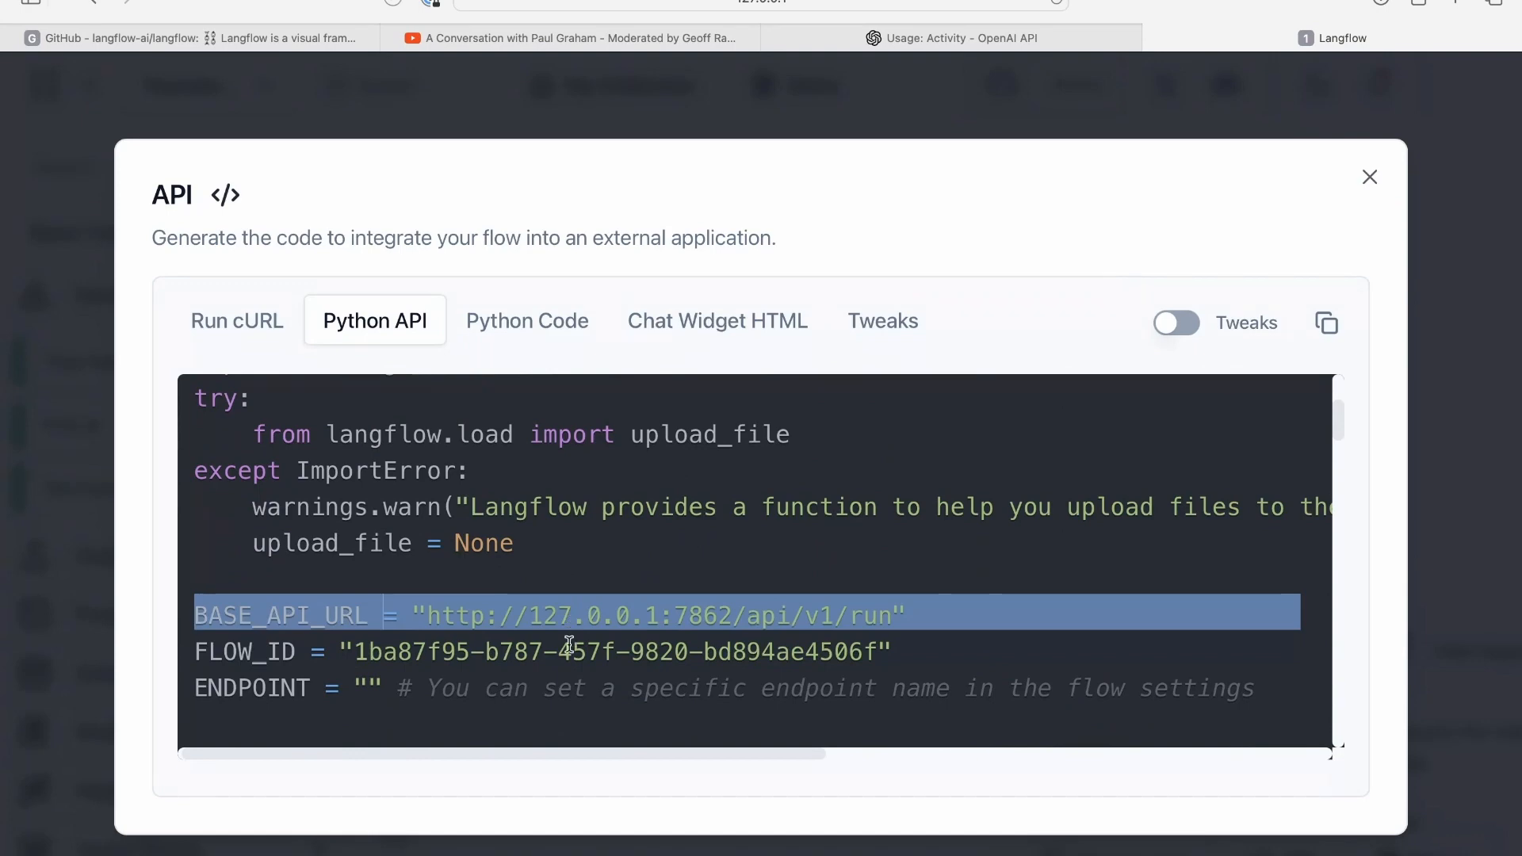
# - Examine the rest of the Python API script, including the request payload, headers and run_flow call, and close the API code window
pyautogui.tripleClick(569, 646)
pyautogui.click(515, 650)
pyautogui.scroll(-15, 645, 635)
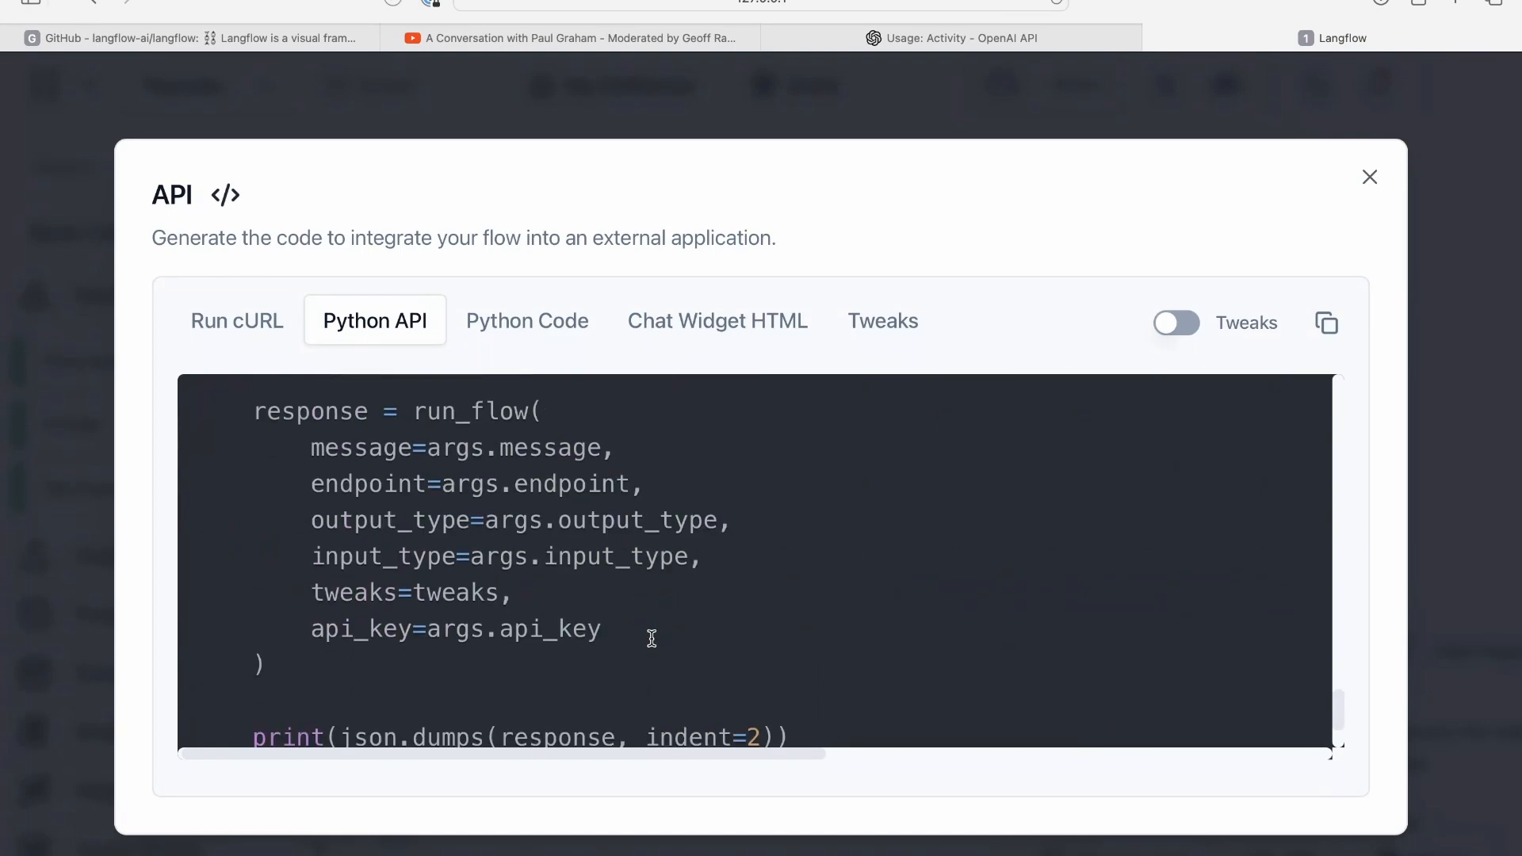
pyautogui.scroll(15, 652, 638)
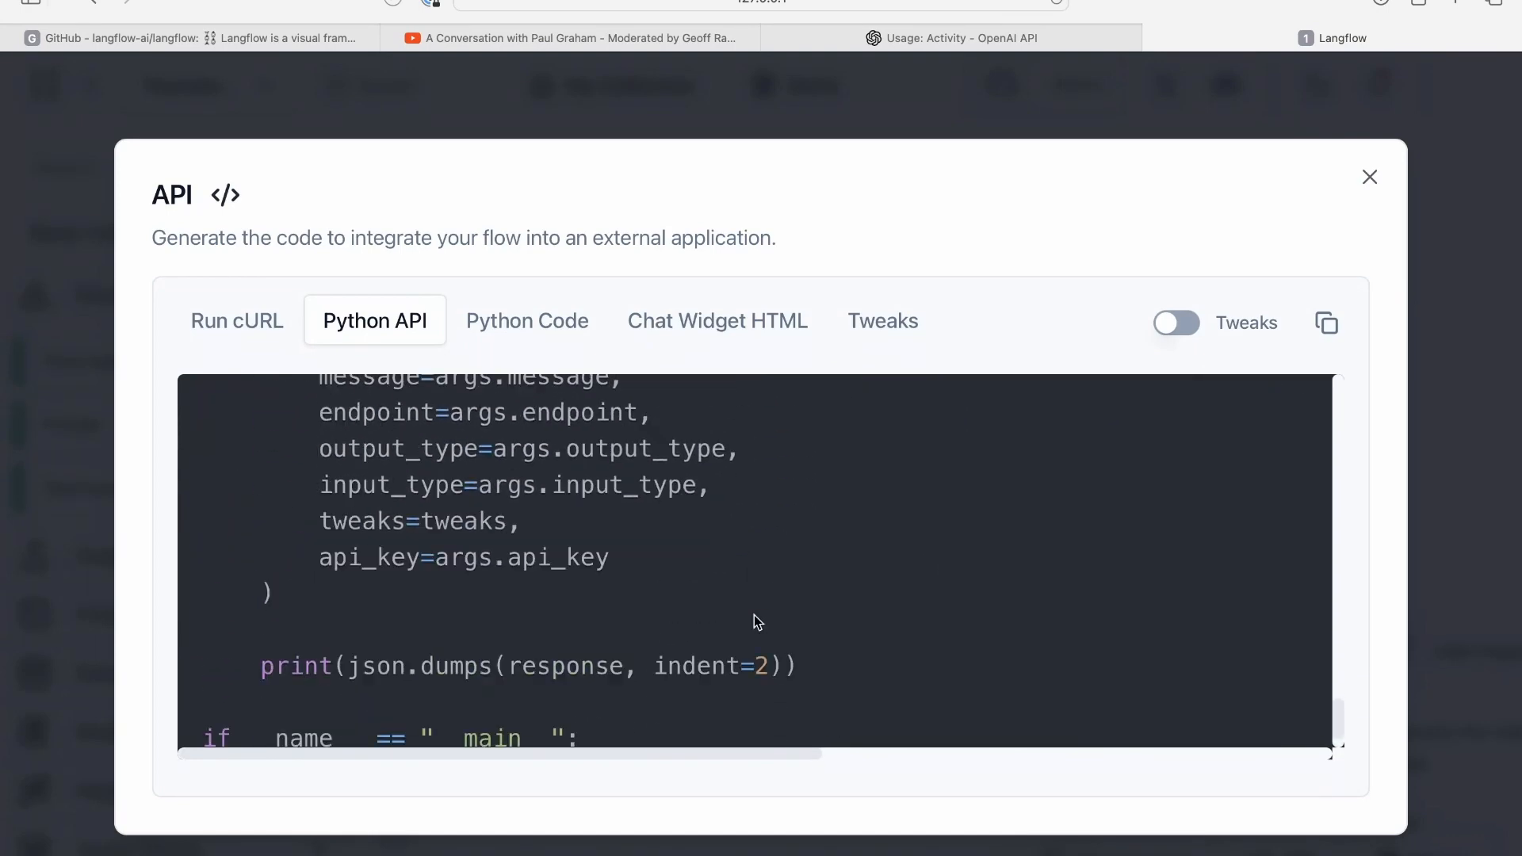
pyautogui.scroll(-8, 1025, 621)
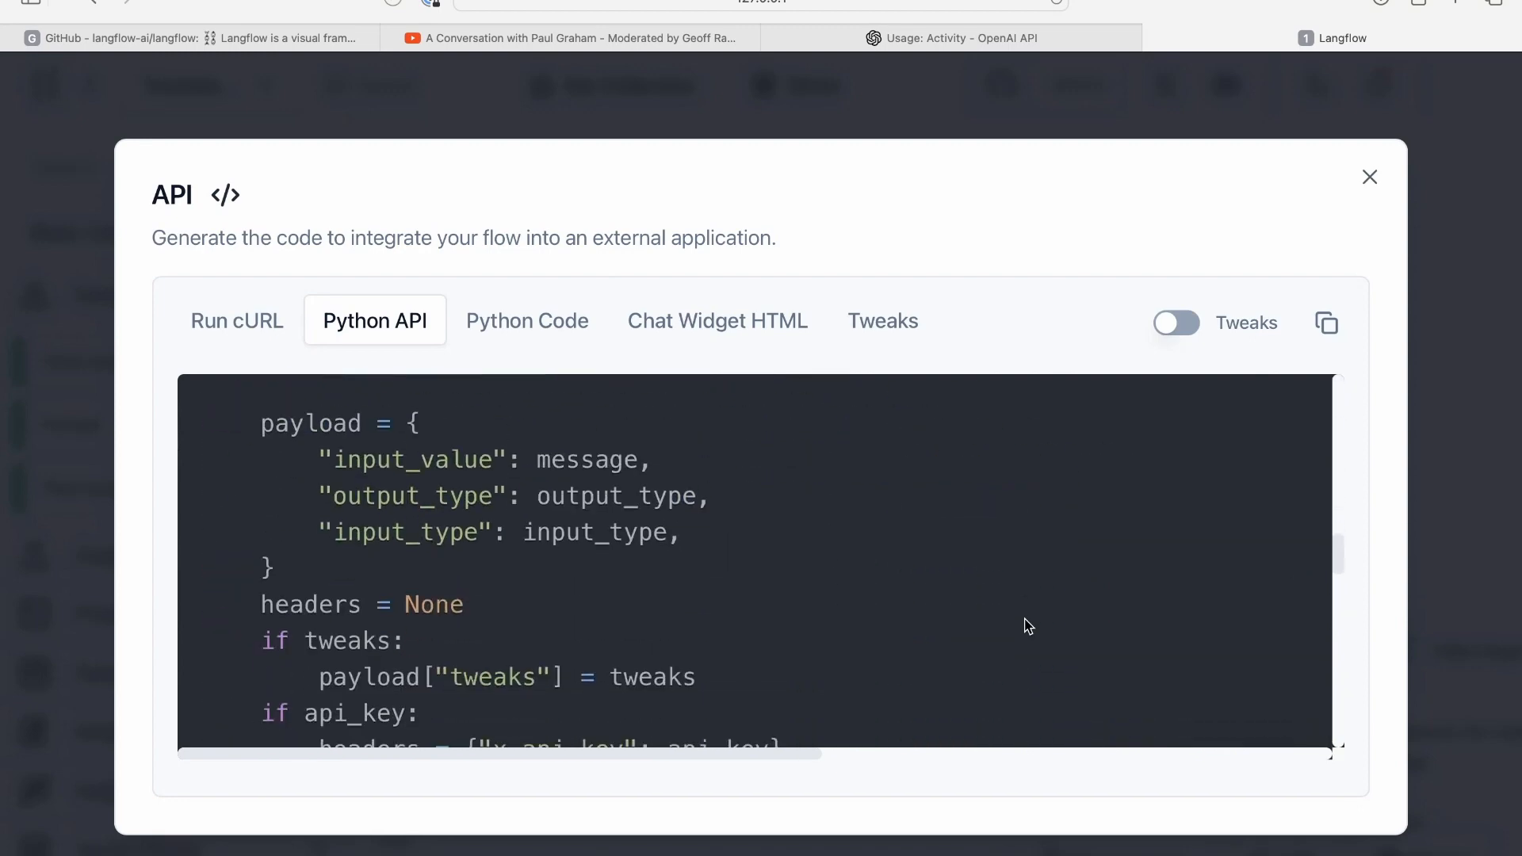
pyautogui.scroll(3, 1027, 626)
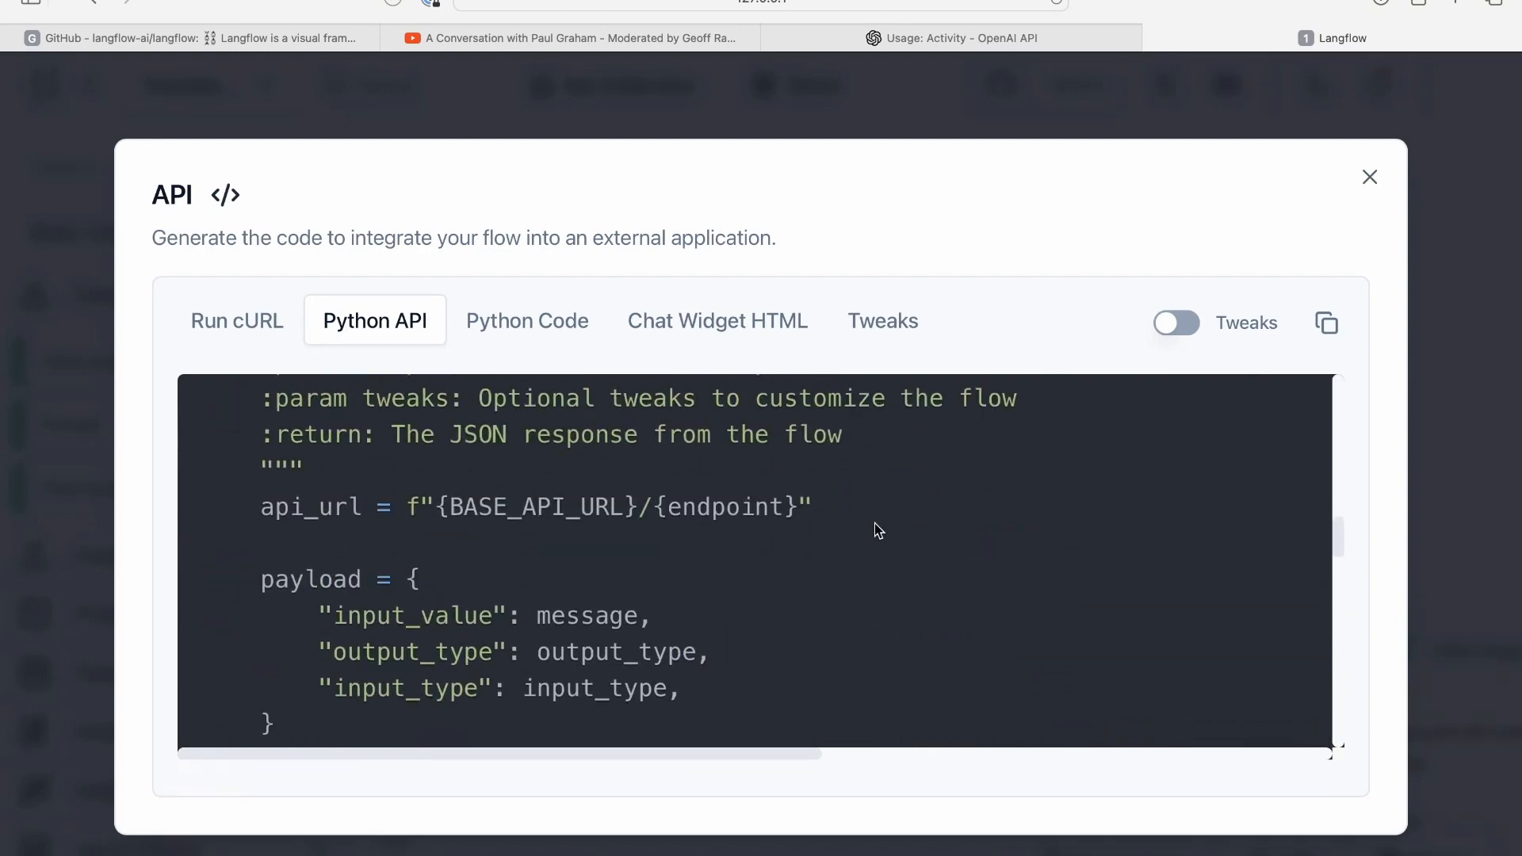
pyautogui.scroll(-5, 741, 632)
pyautogui.scroll(4, 753, 622)
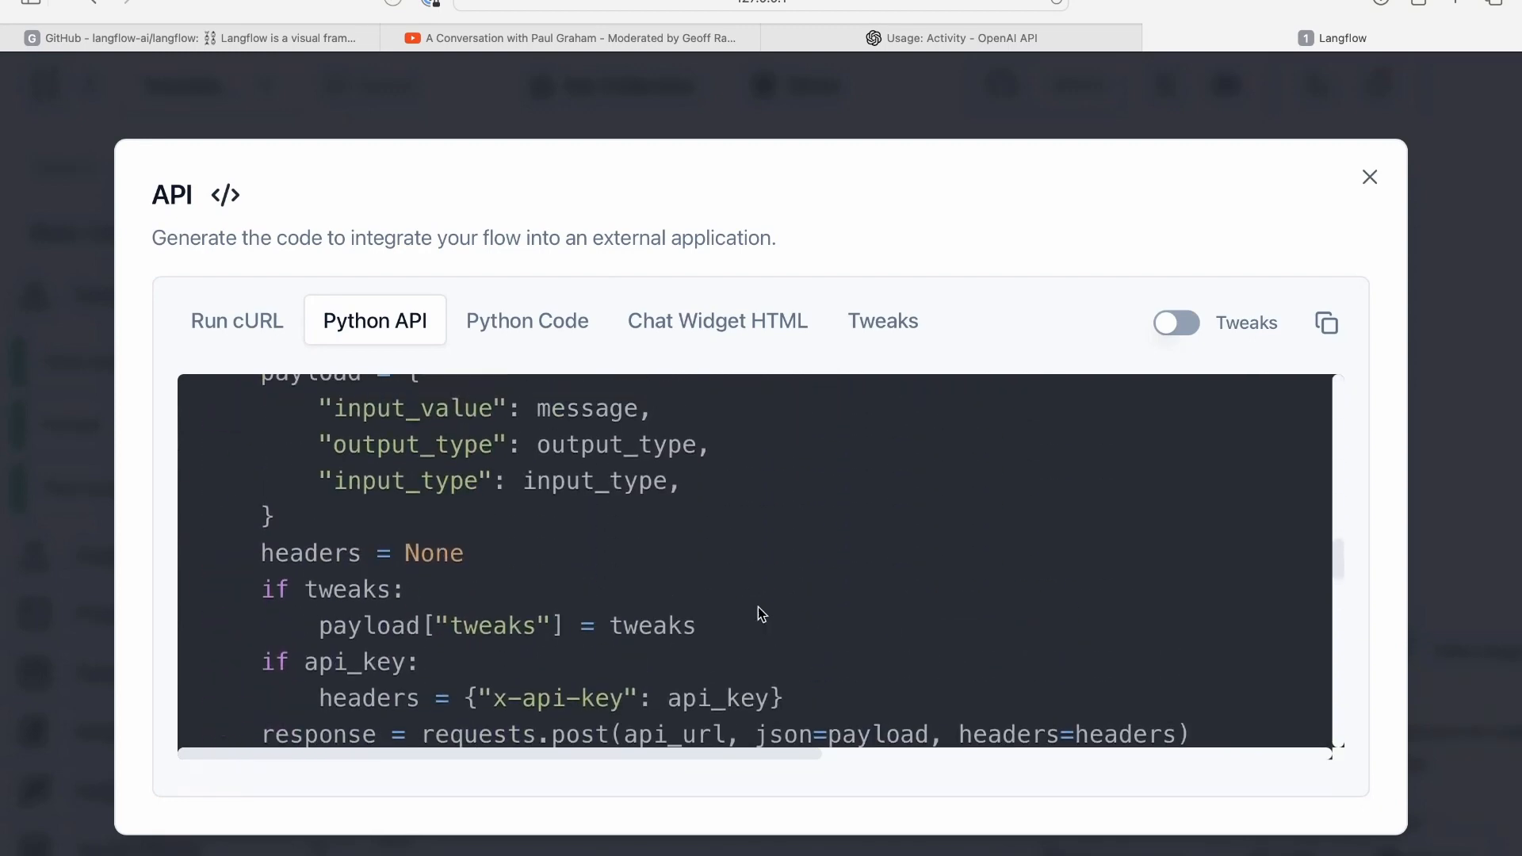
pyautogui.click(1370, 178)
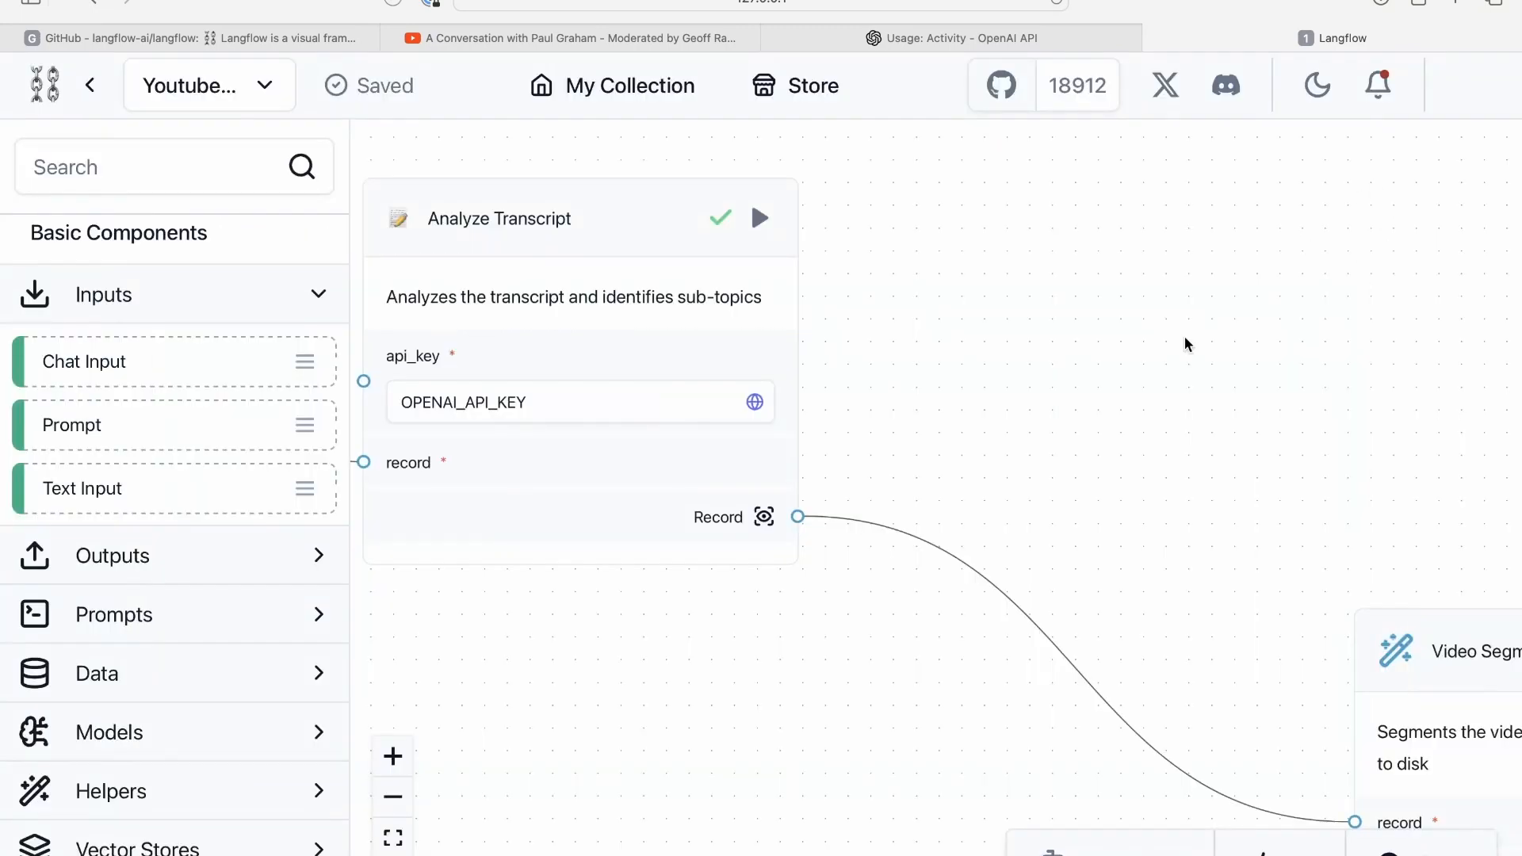
# - Look over the flow canvas, switch to VS Code and preview several videos in the generated_clips folder, including clips 010 and 007
pyautogui.moveTo(893, 401); pyautogui.dragTo(486, 295)
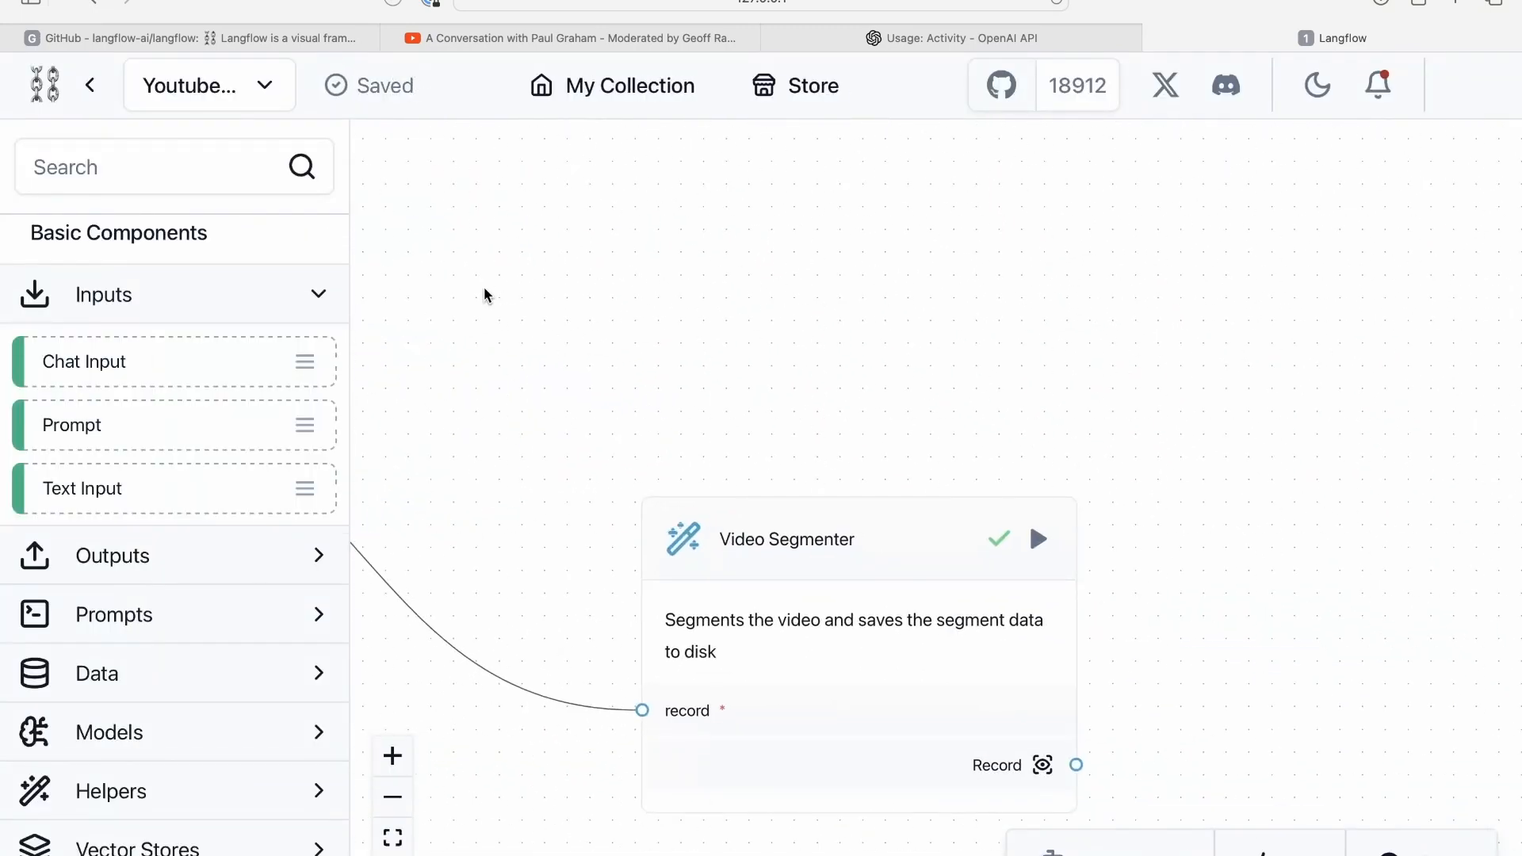
pyautogui.moveTo(517, 451); pyautogui.dragTo(894, 367)
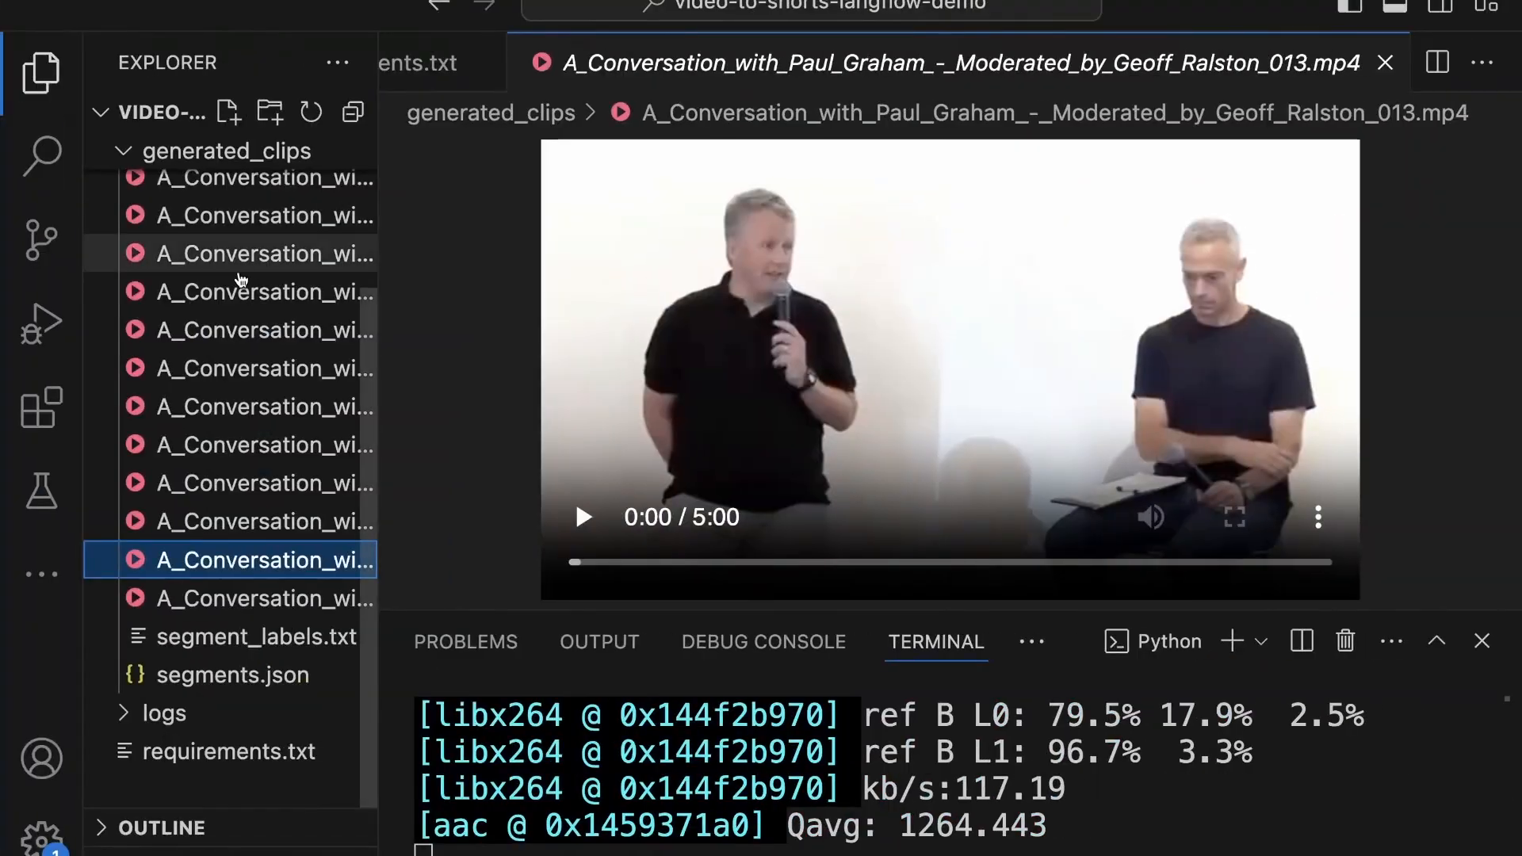
pyautogui.click(265, 444)
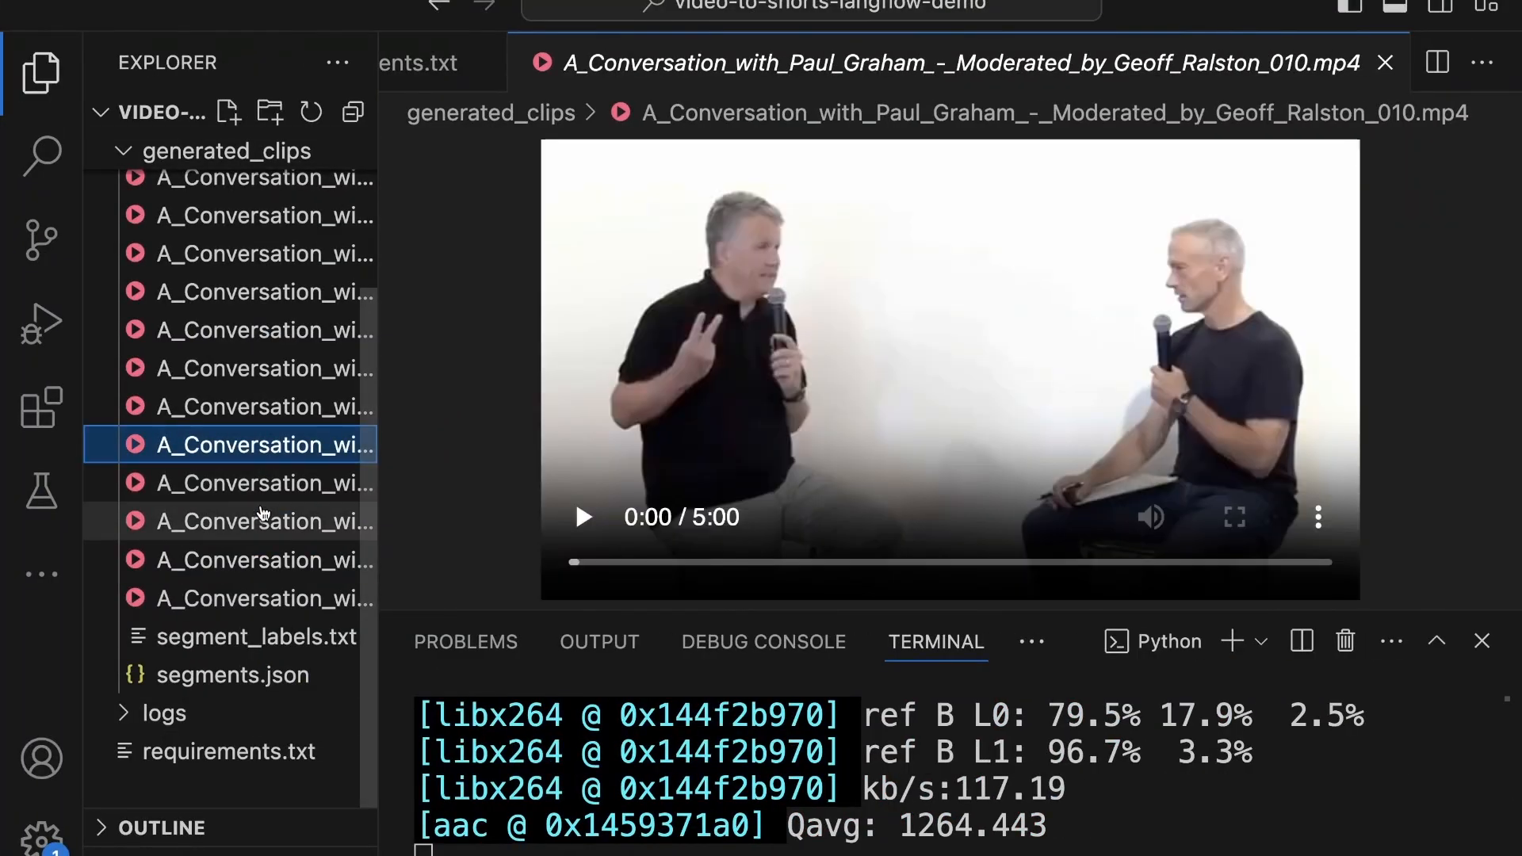
pyautogui.click(264, 515)
pyautogui.click(244, 339)
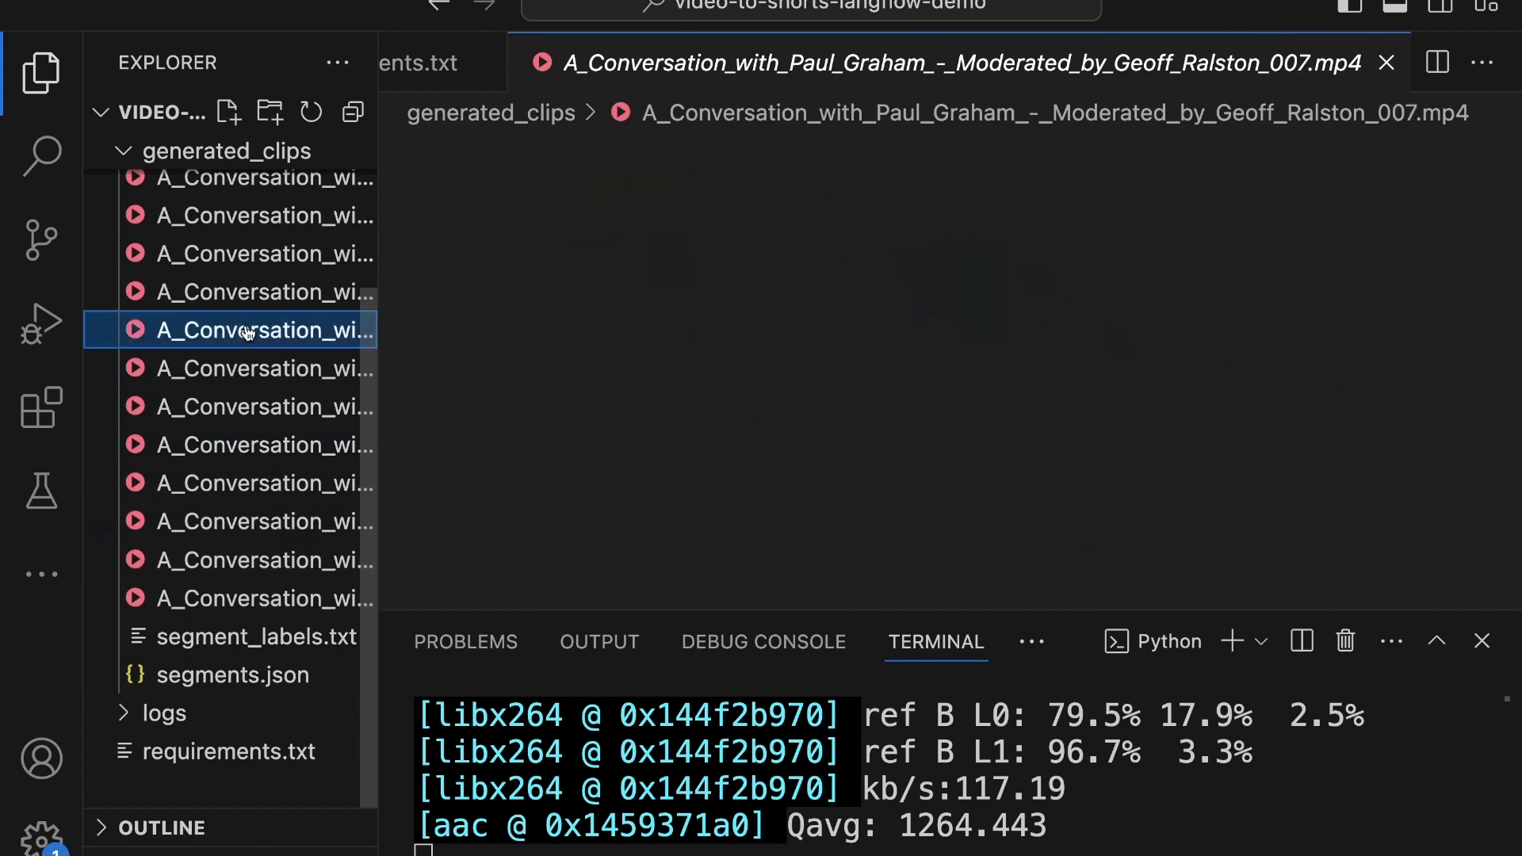